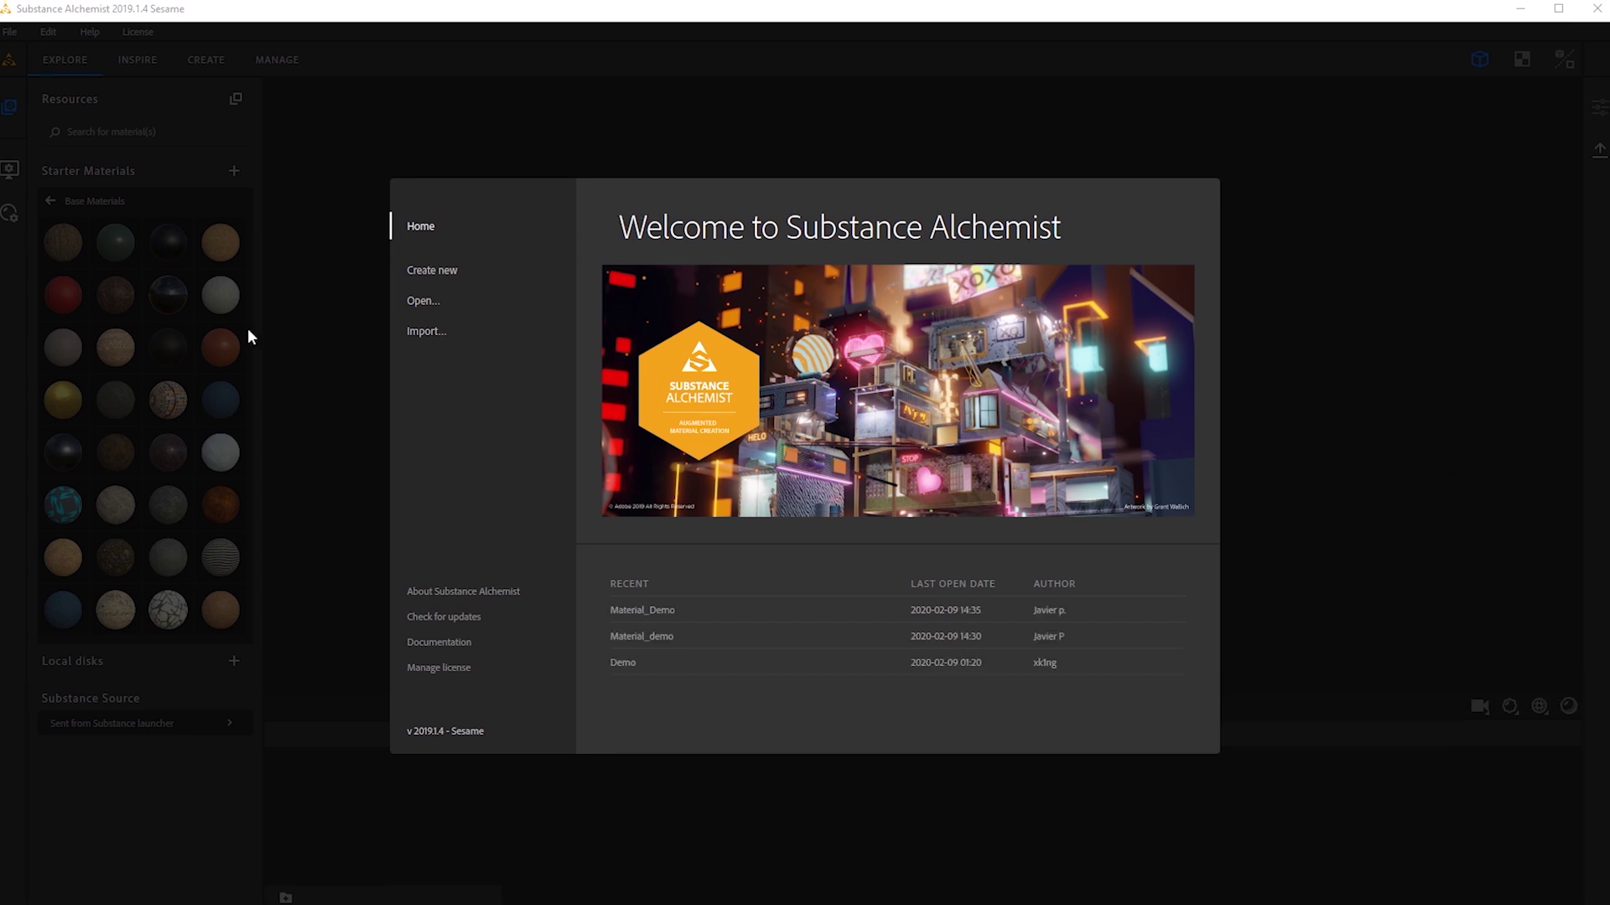
Create a PBR Metallic/Roughness project named 'Alchemist Demo' with the author's name filled in.
left_click(419, 268)
type("D")
key("BackSpace")
type("Alc")
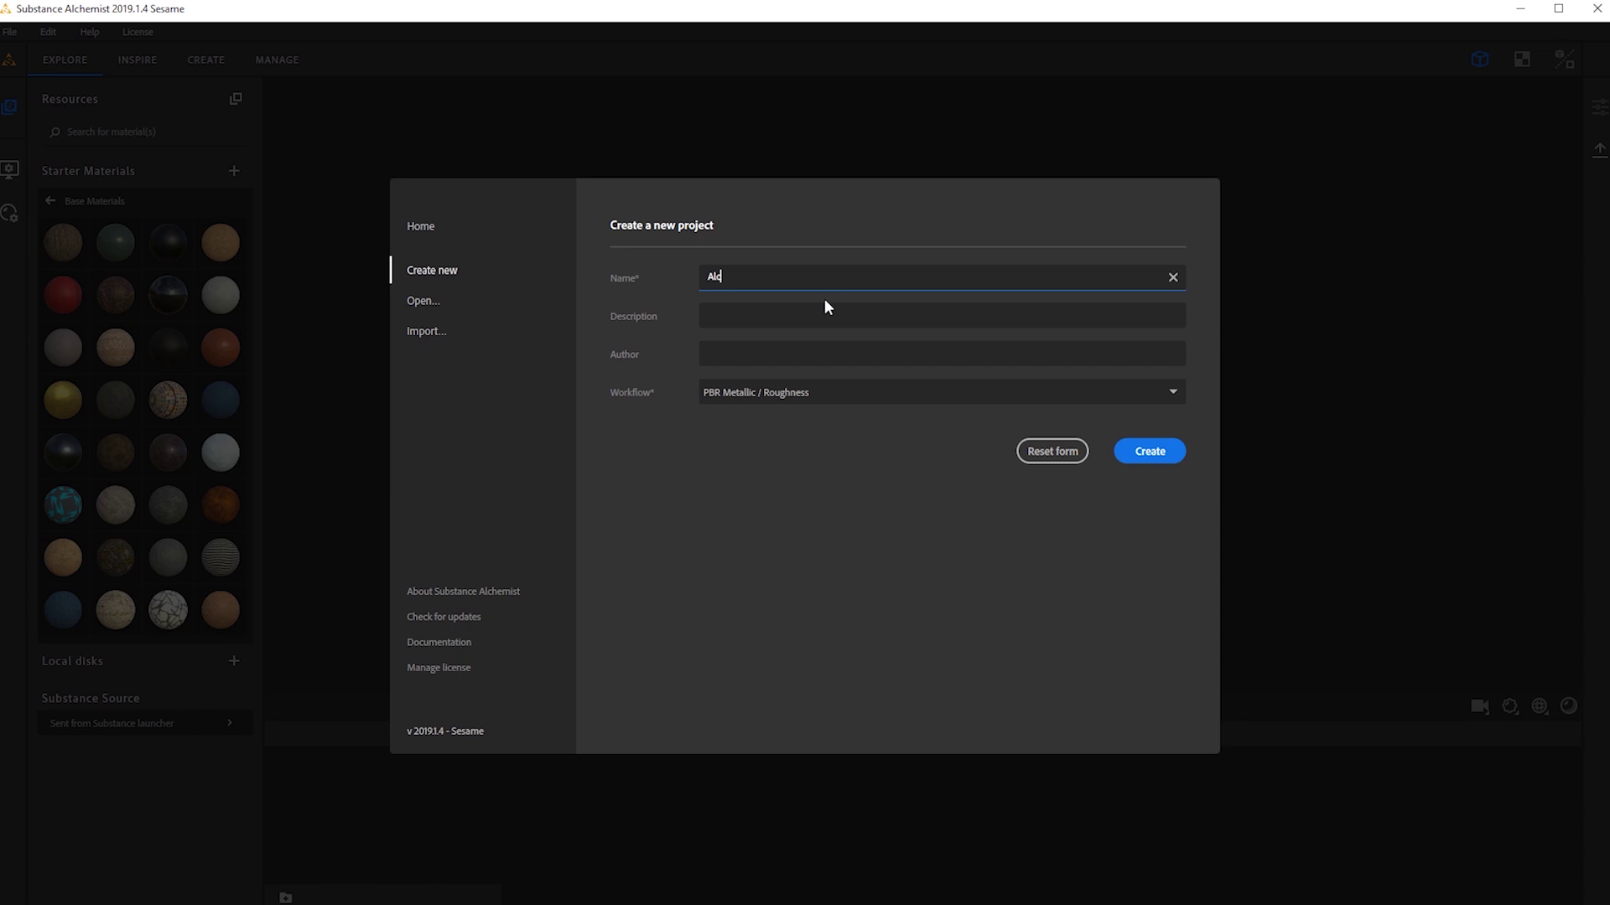
type("hemist Demo")
left_click(801, 361)
type("Javier P.")
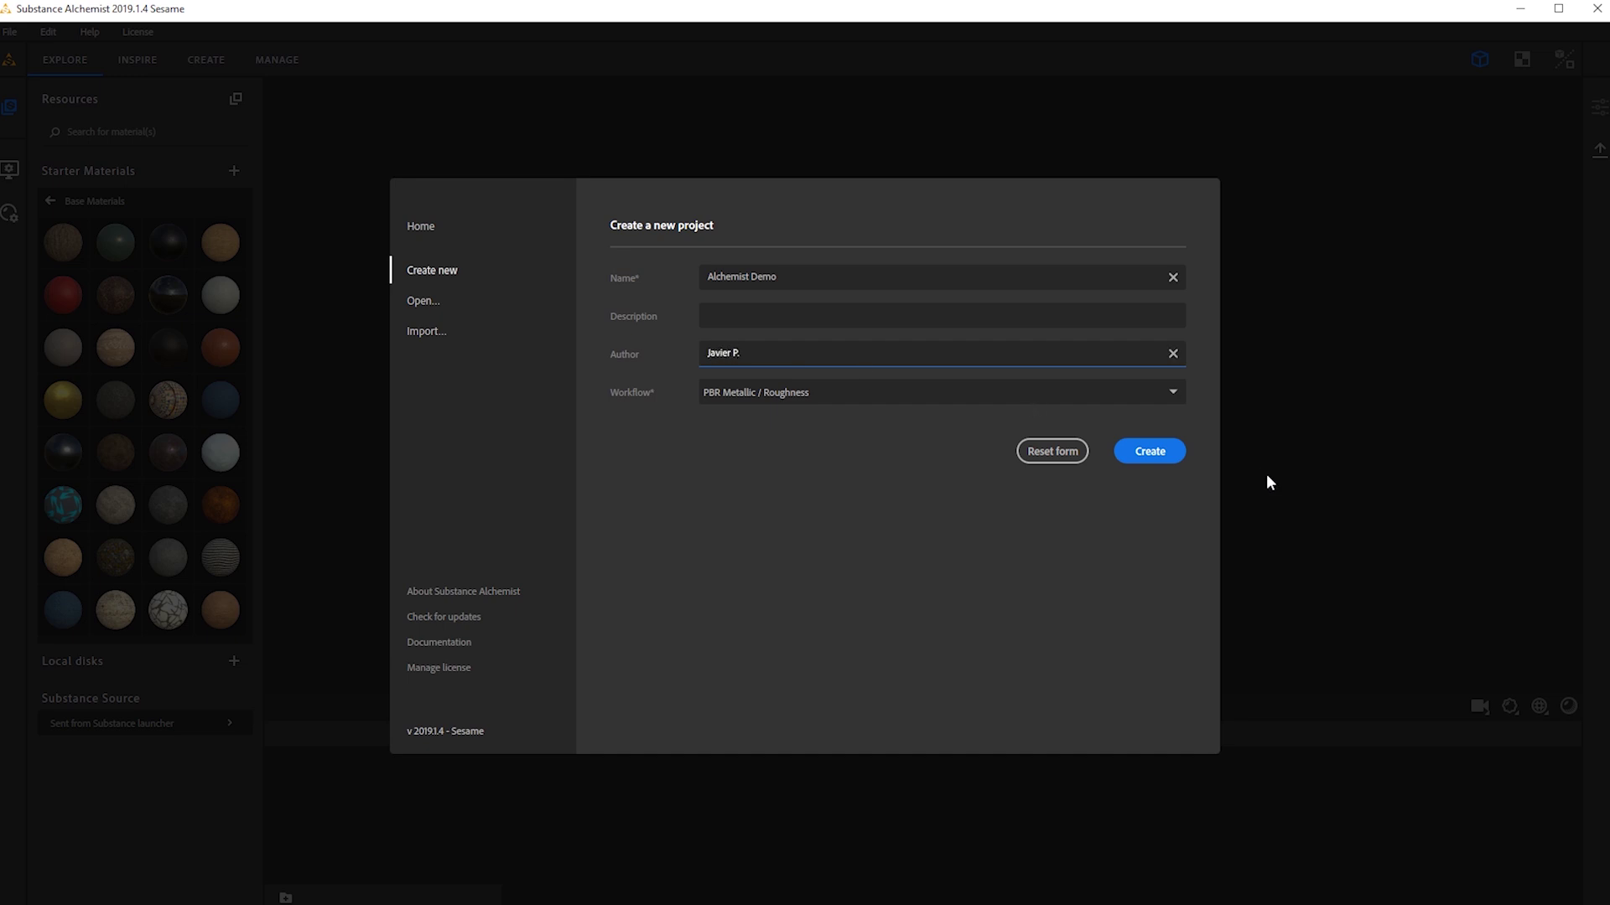
left_click(1150, 453)
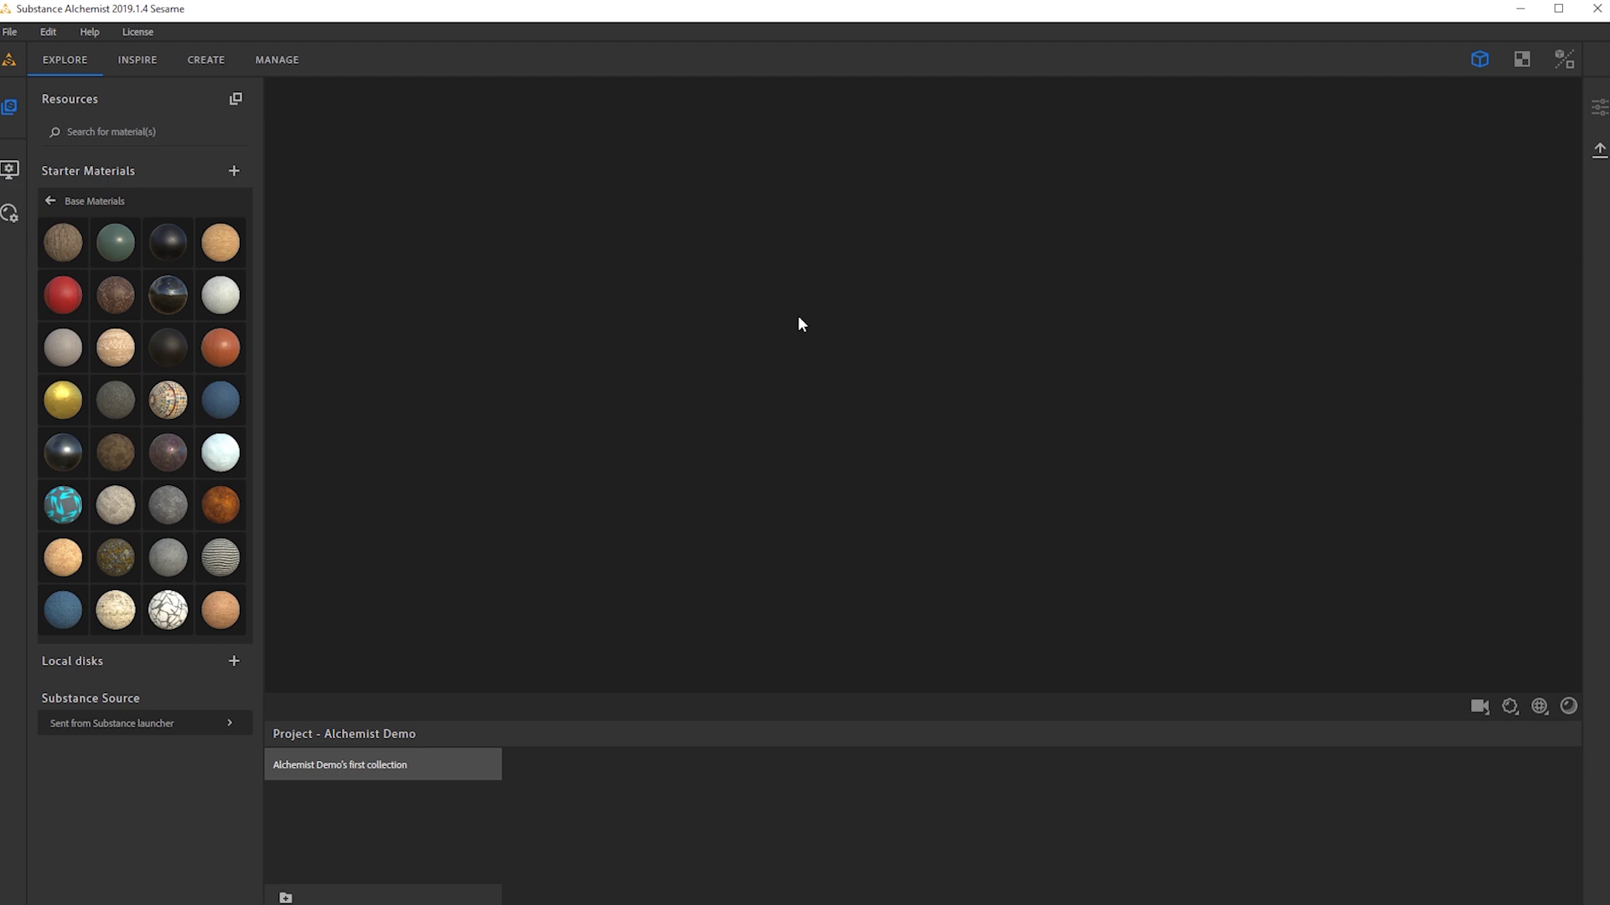
left_click_drag(939, 503, 814, 399)
left_click_drag(1224, 402, 1118, 450)
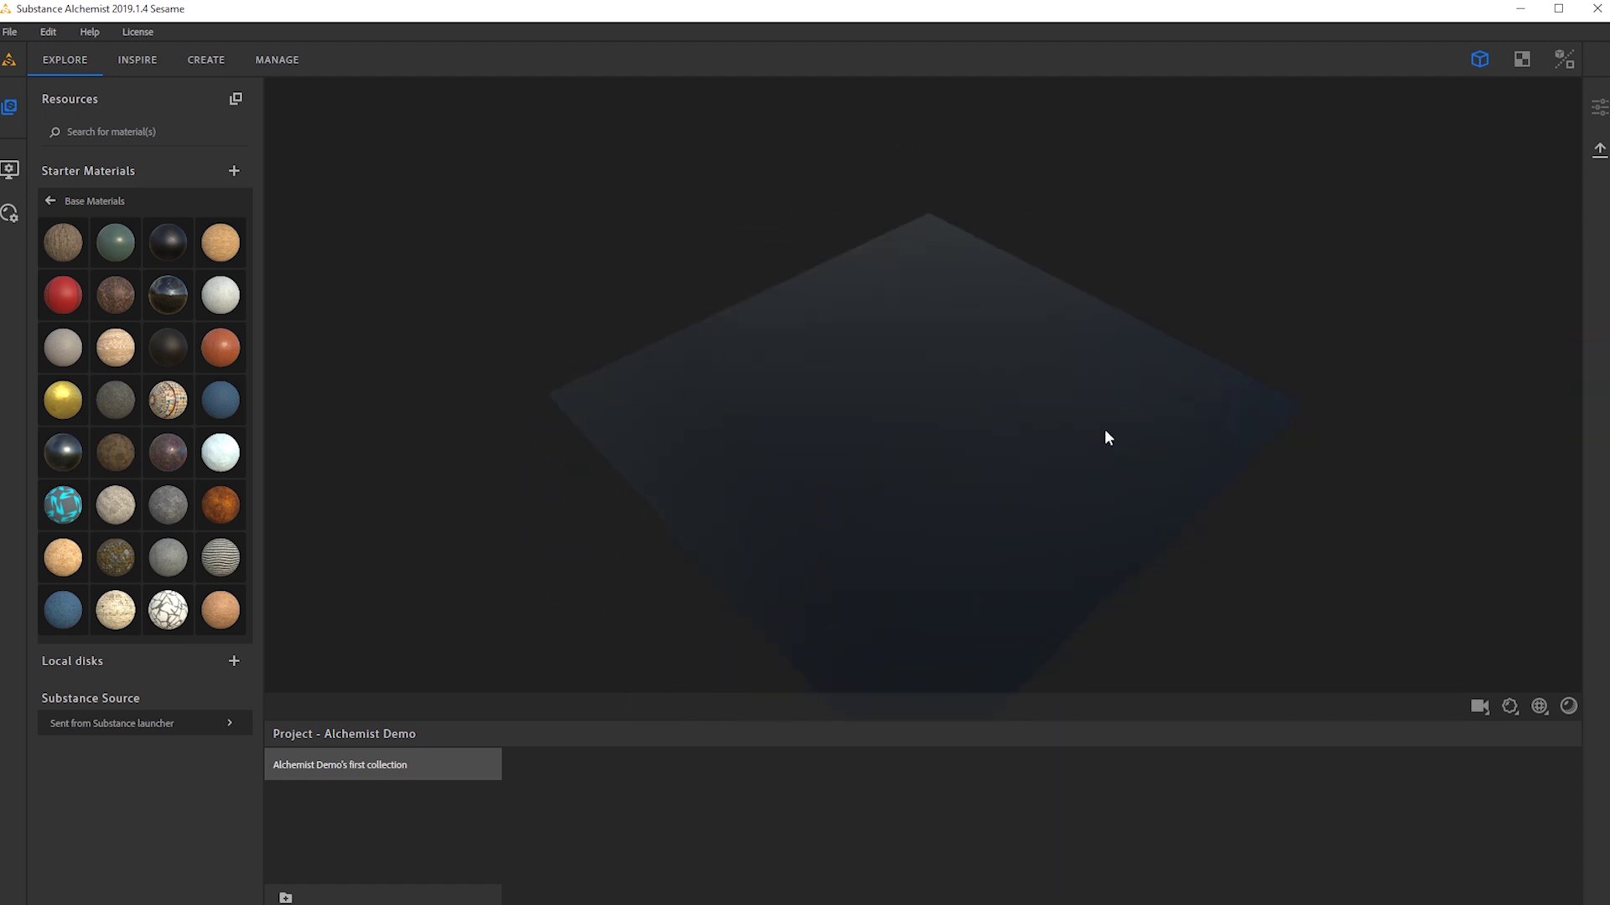
left_click_drag(803, 449, 1174, 446)
scroll(808, 436, "down", 3)
left_click(10, 169)
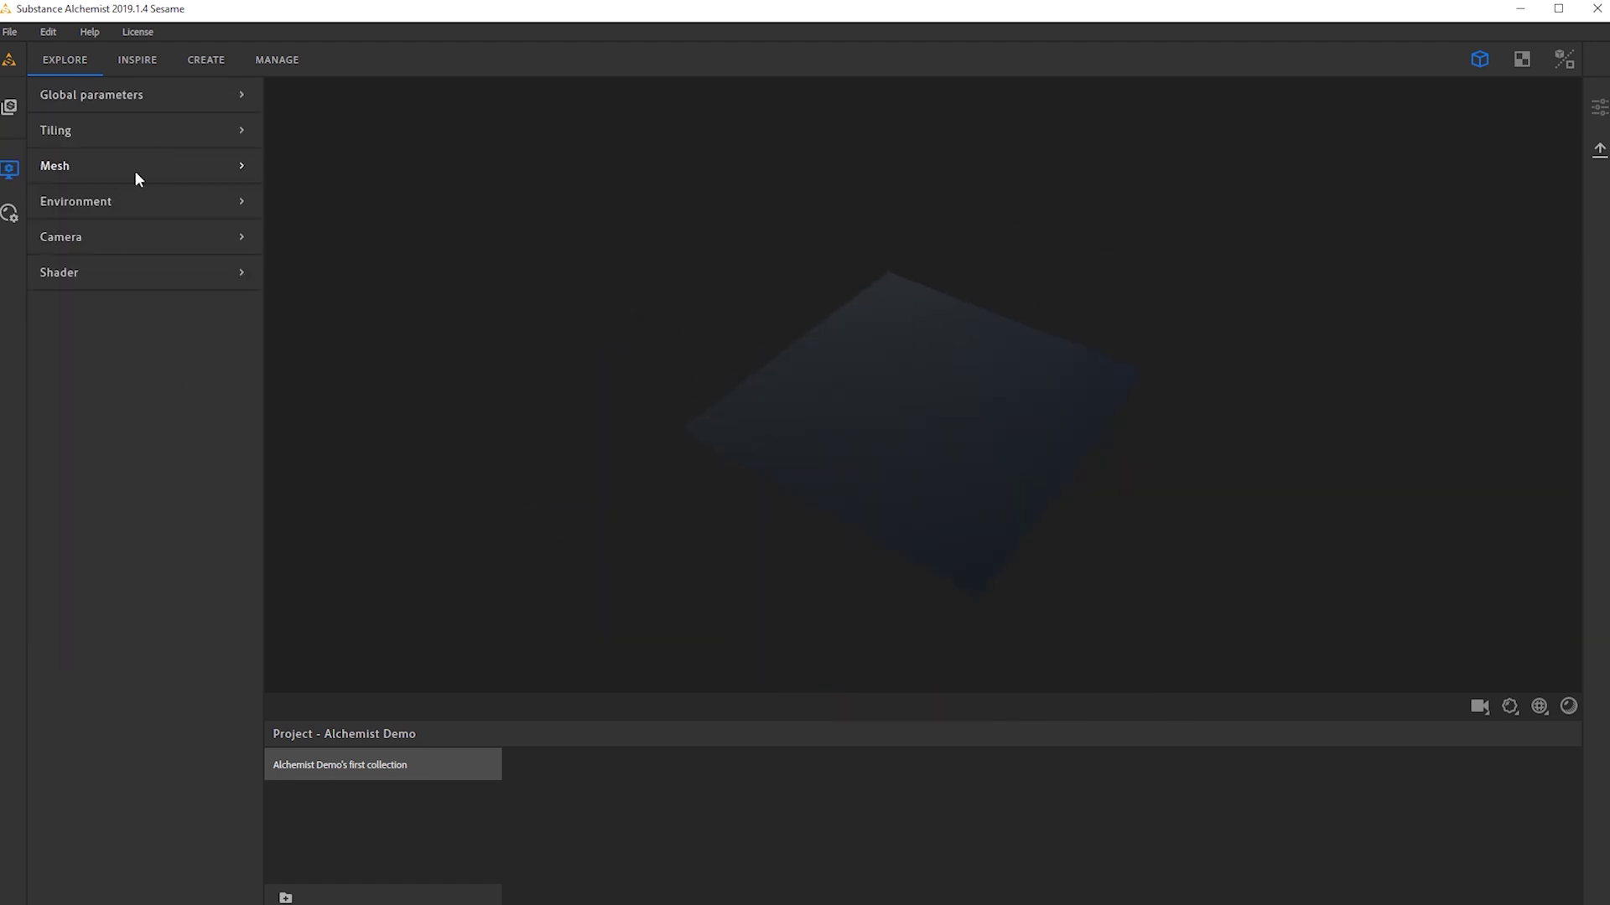
left_click(134, 168)
left_click(52, 203)
left_click(191, 205)
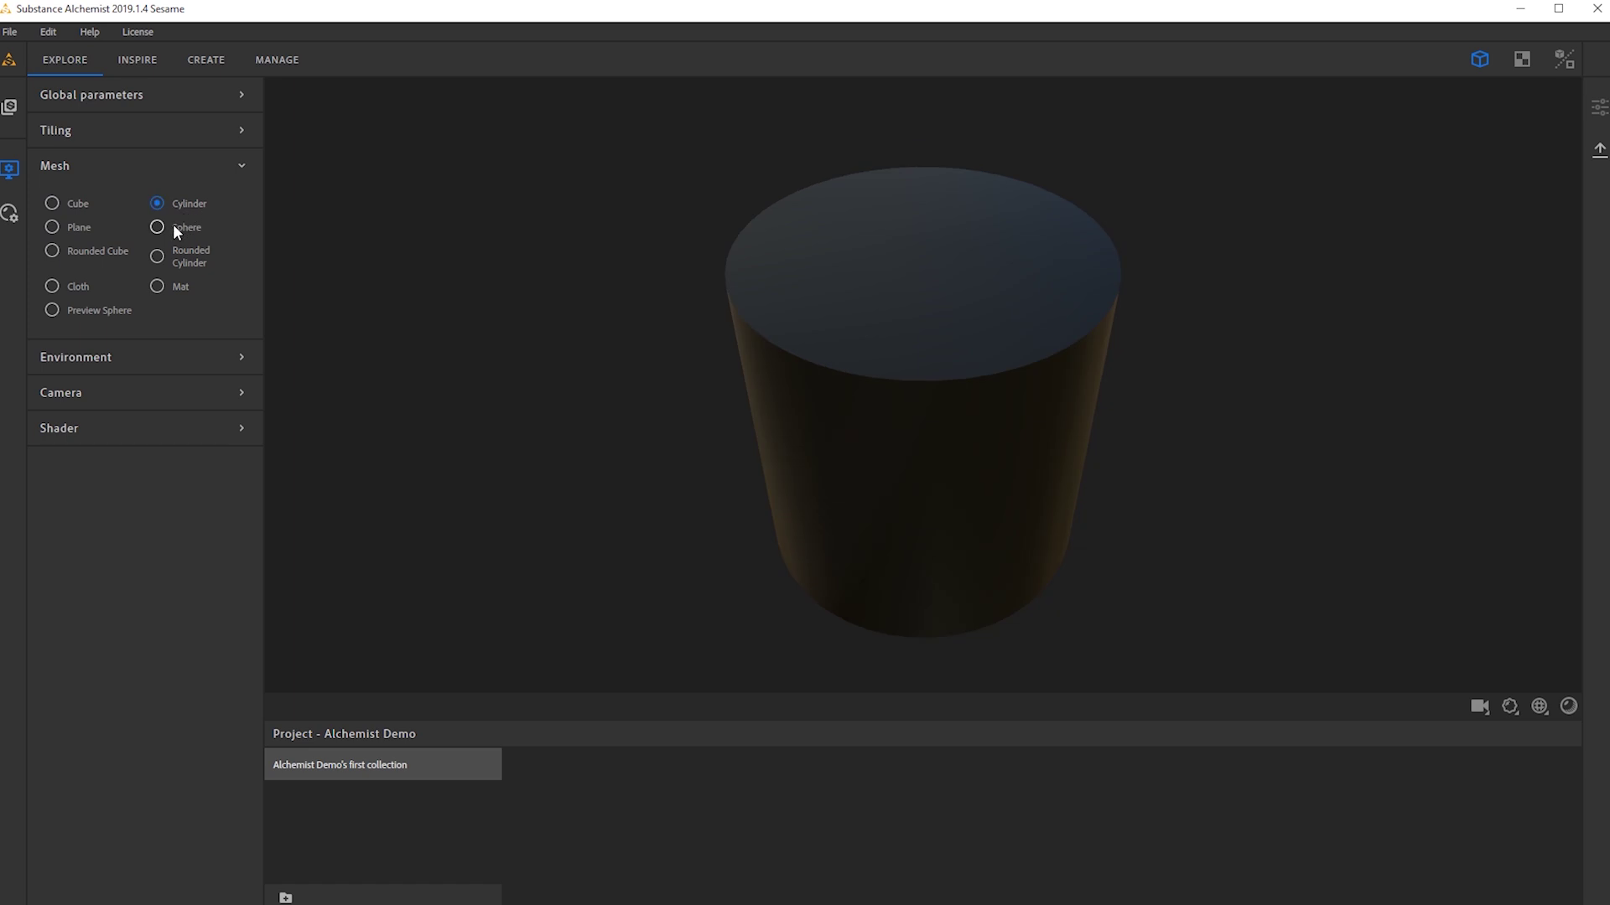
left_click(174, 226)
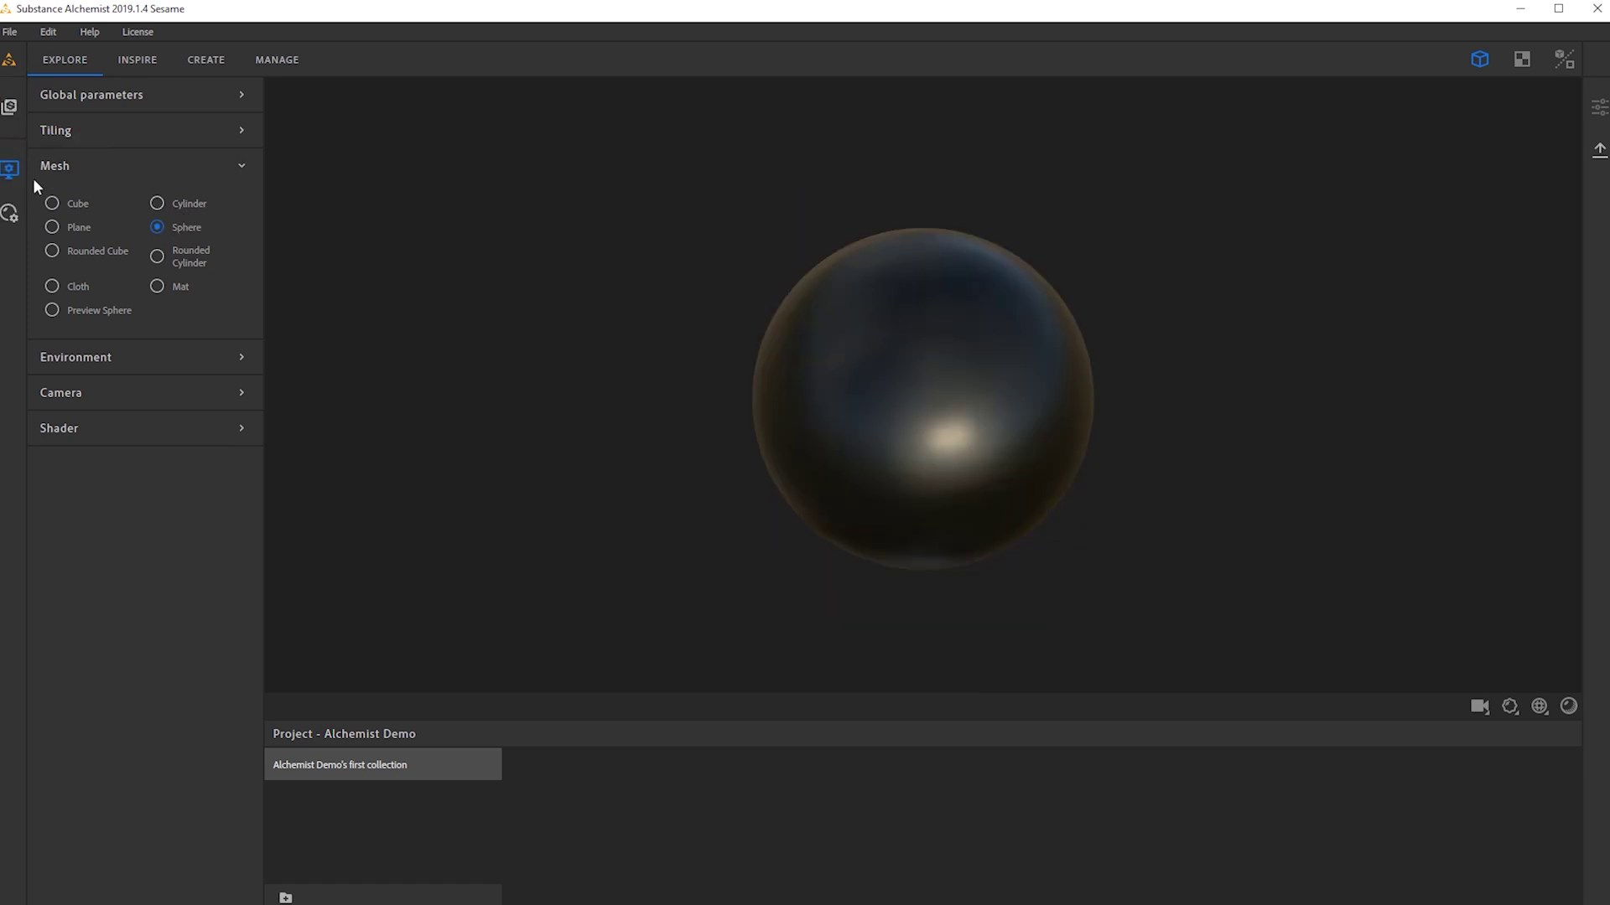
left_click(67, 226)
left_click(52, 251)
left_click(157, 256)
left_click(157, 286)
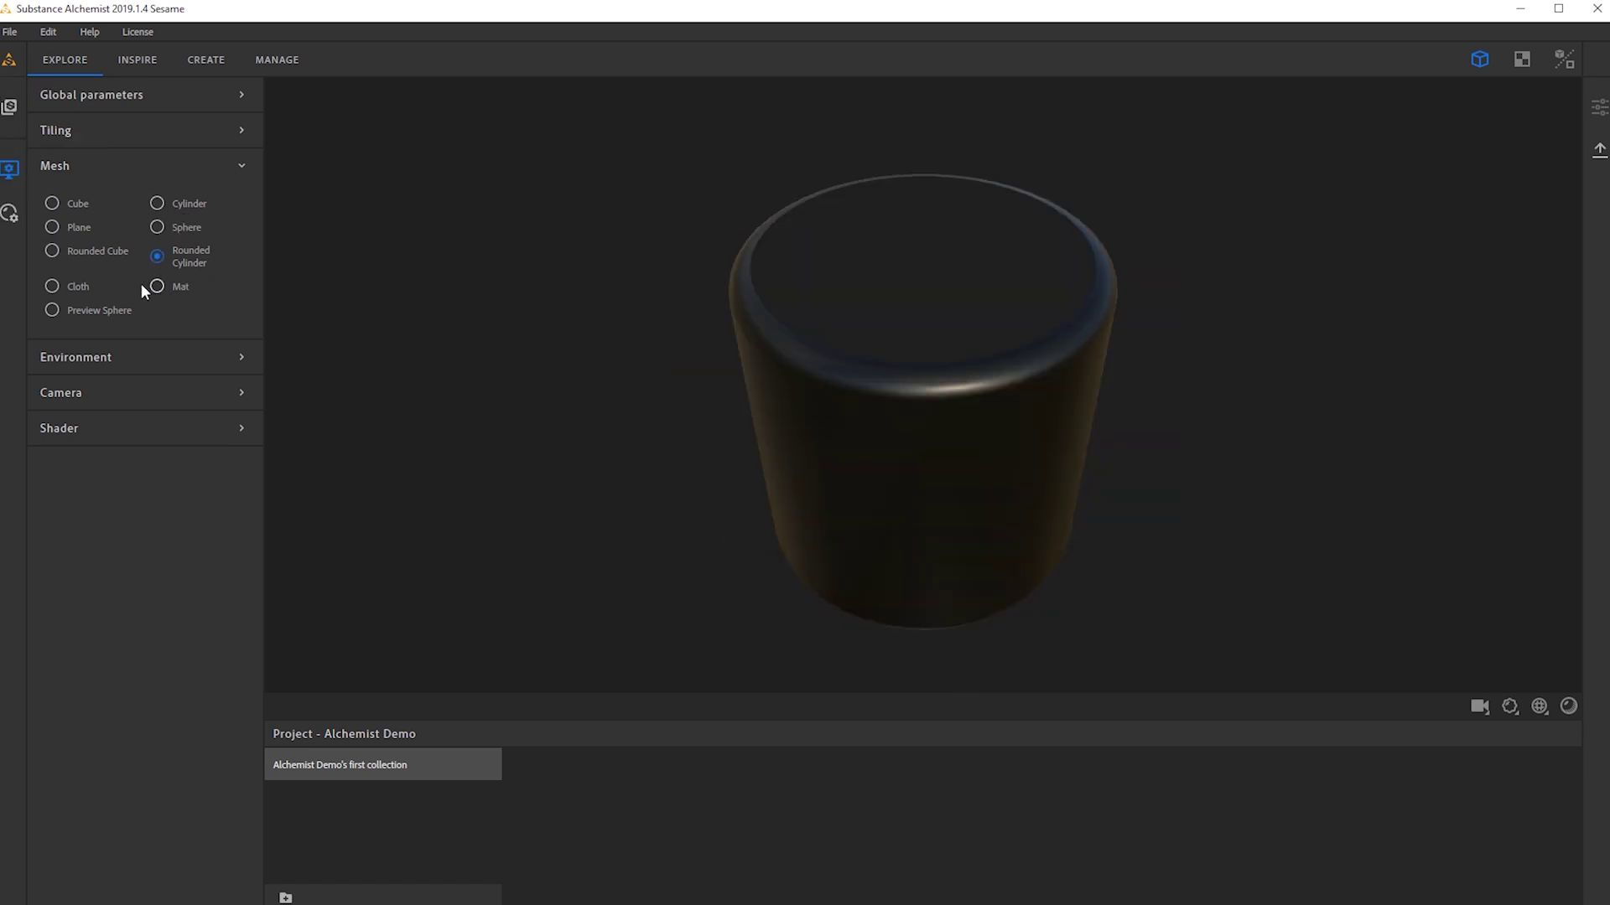
left_click(52, 286)
left_click(65, 206)
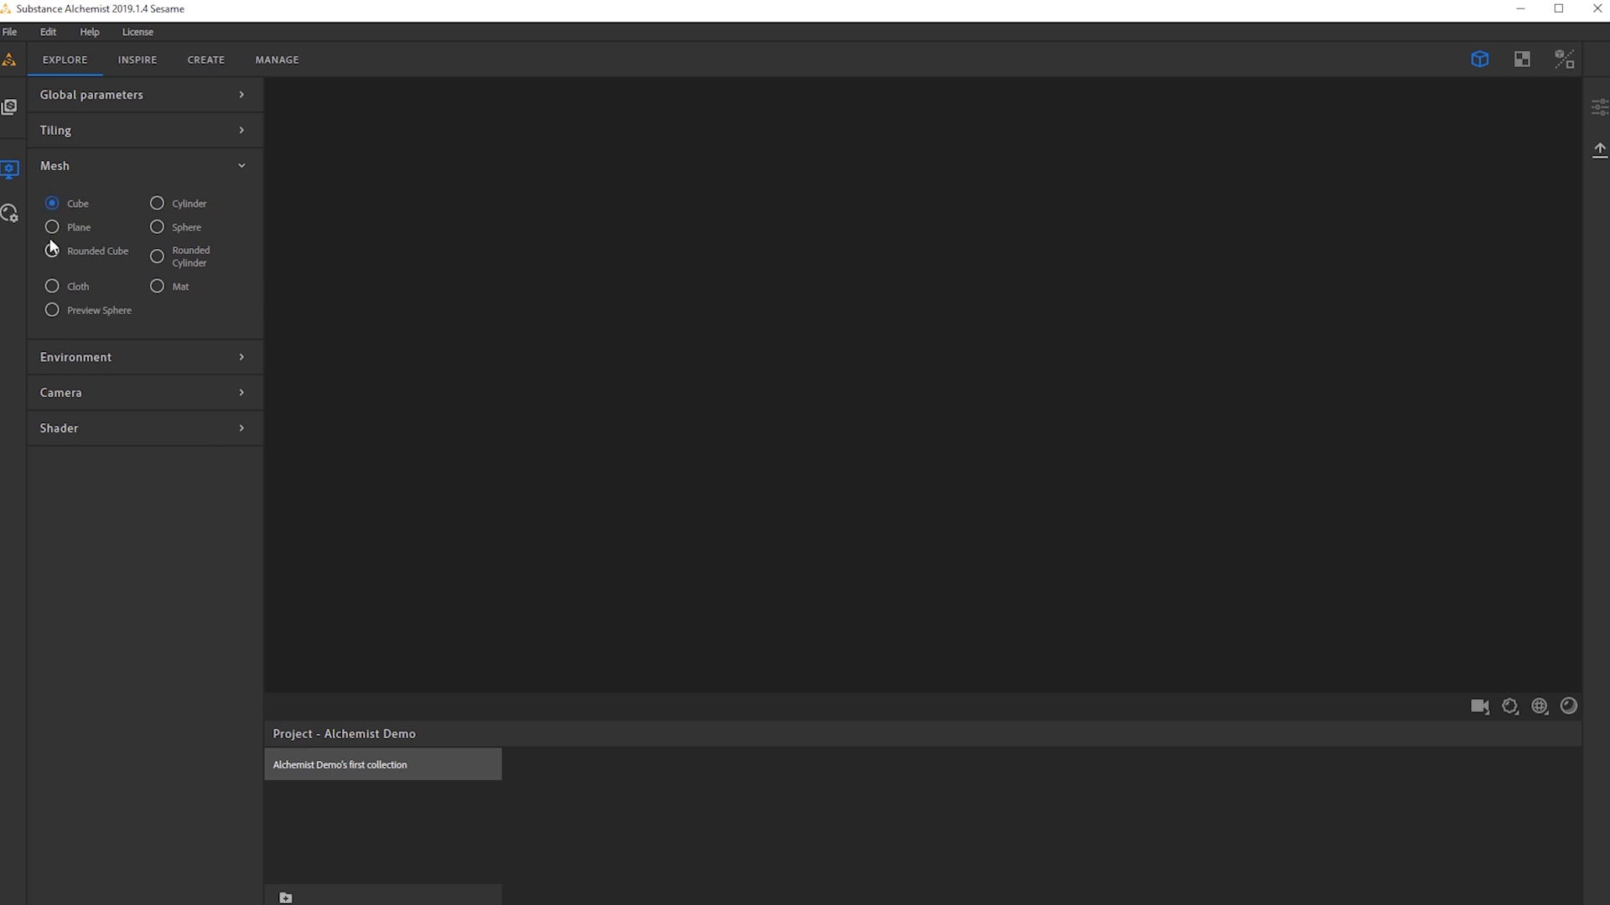
left_click(176, 234)
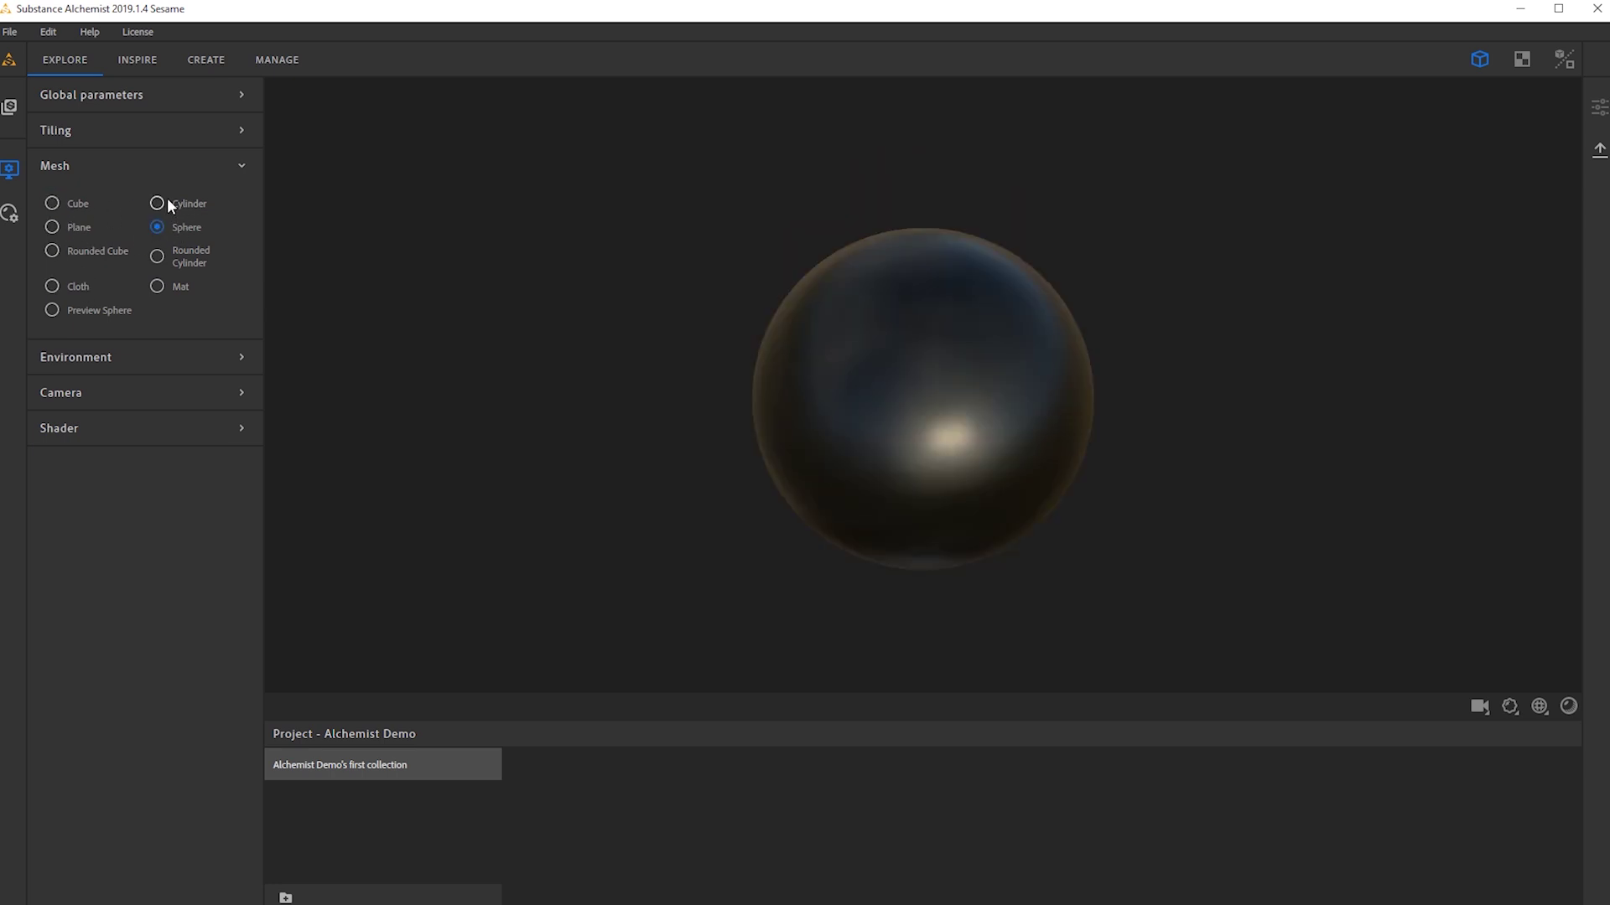
left_click(52, 233)
left_click_drag(910, 319, 718, 337)
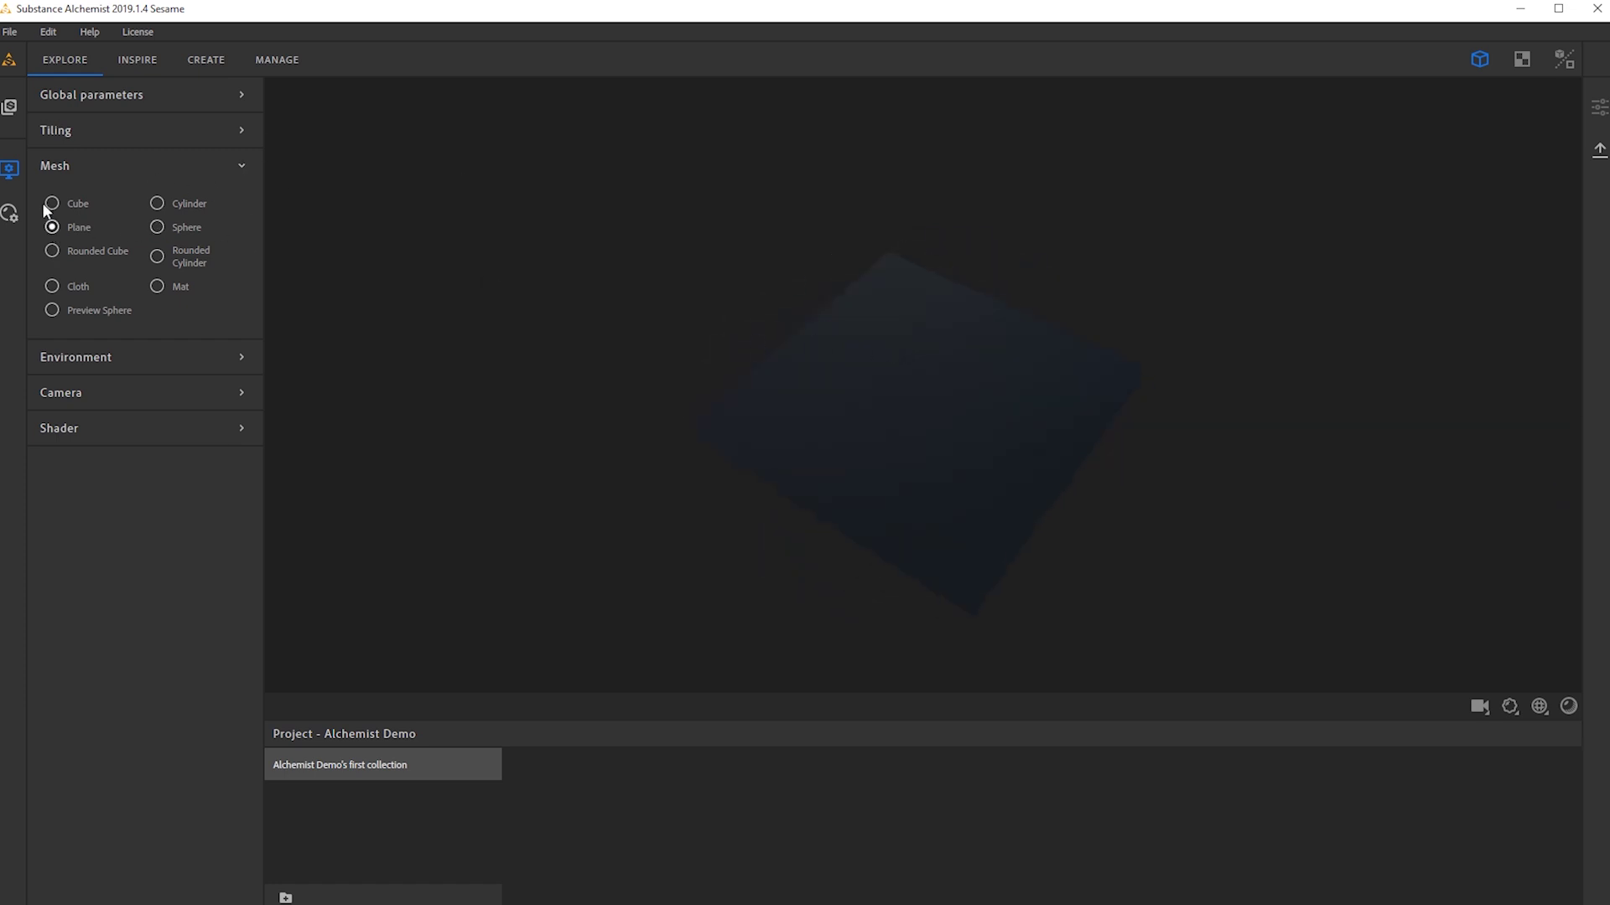
left_click(12, 116)
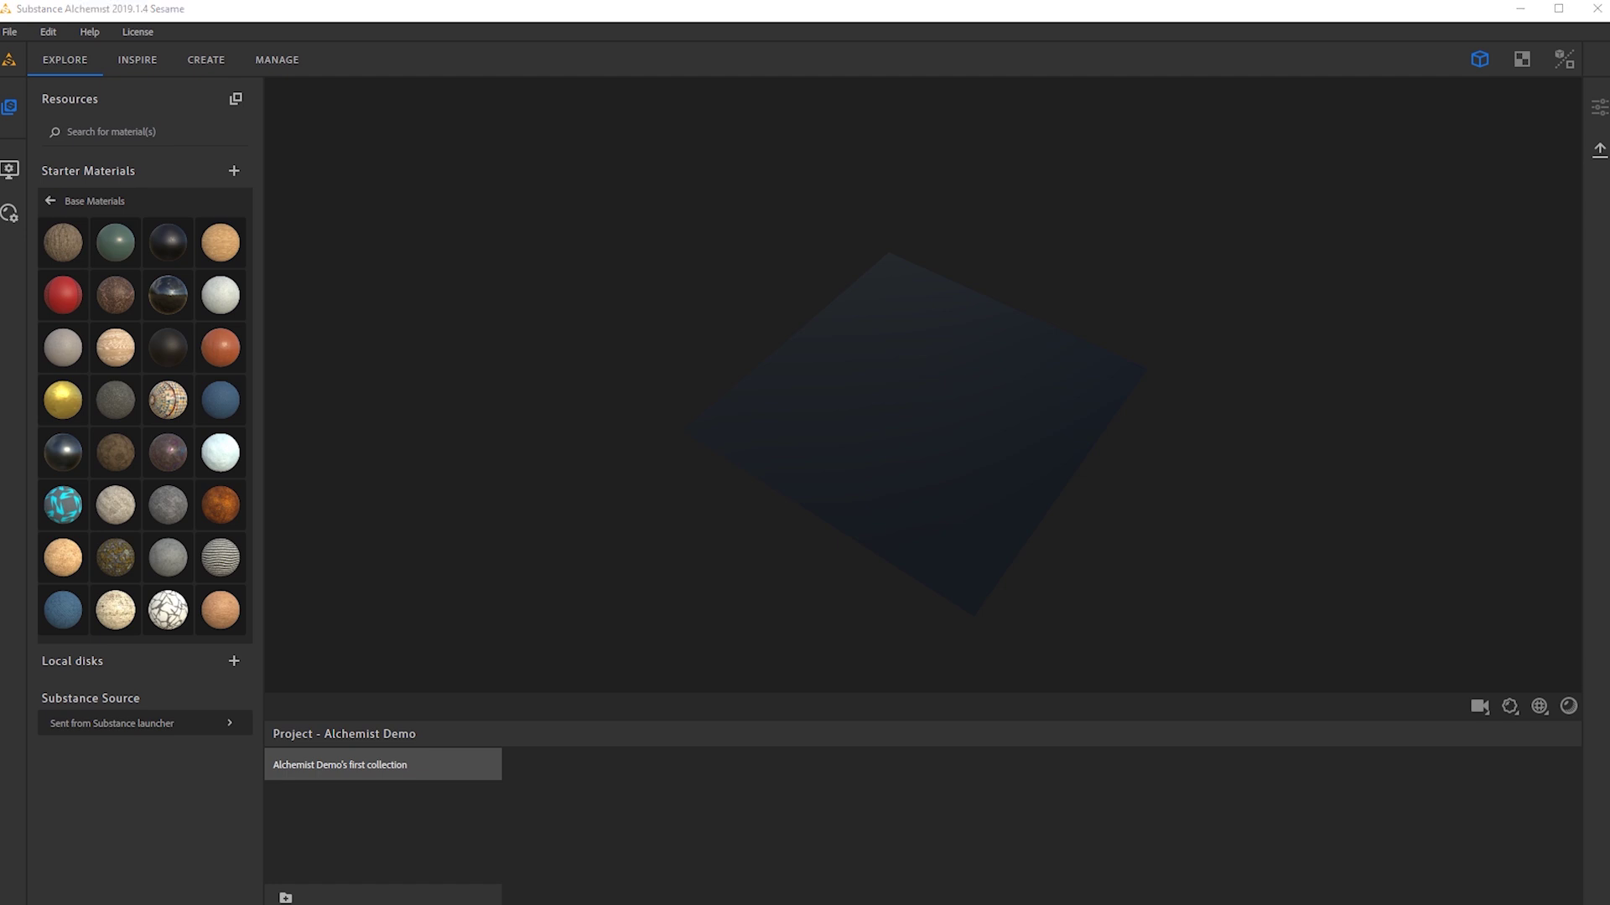
Bring the Substance Launcher window forward and position it over the Alchemist workspace.
left_click(1, 717)
left_click_drag(954, 174, 869, 113)
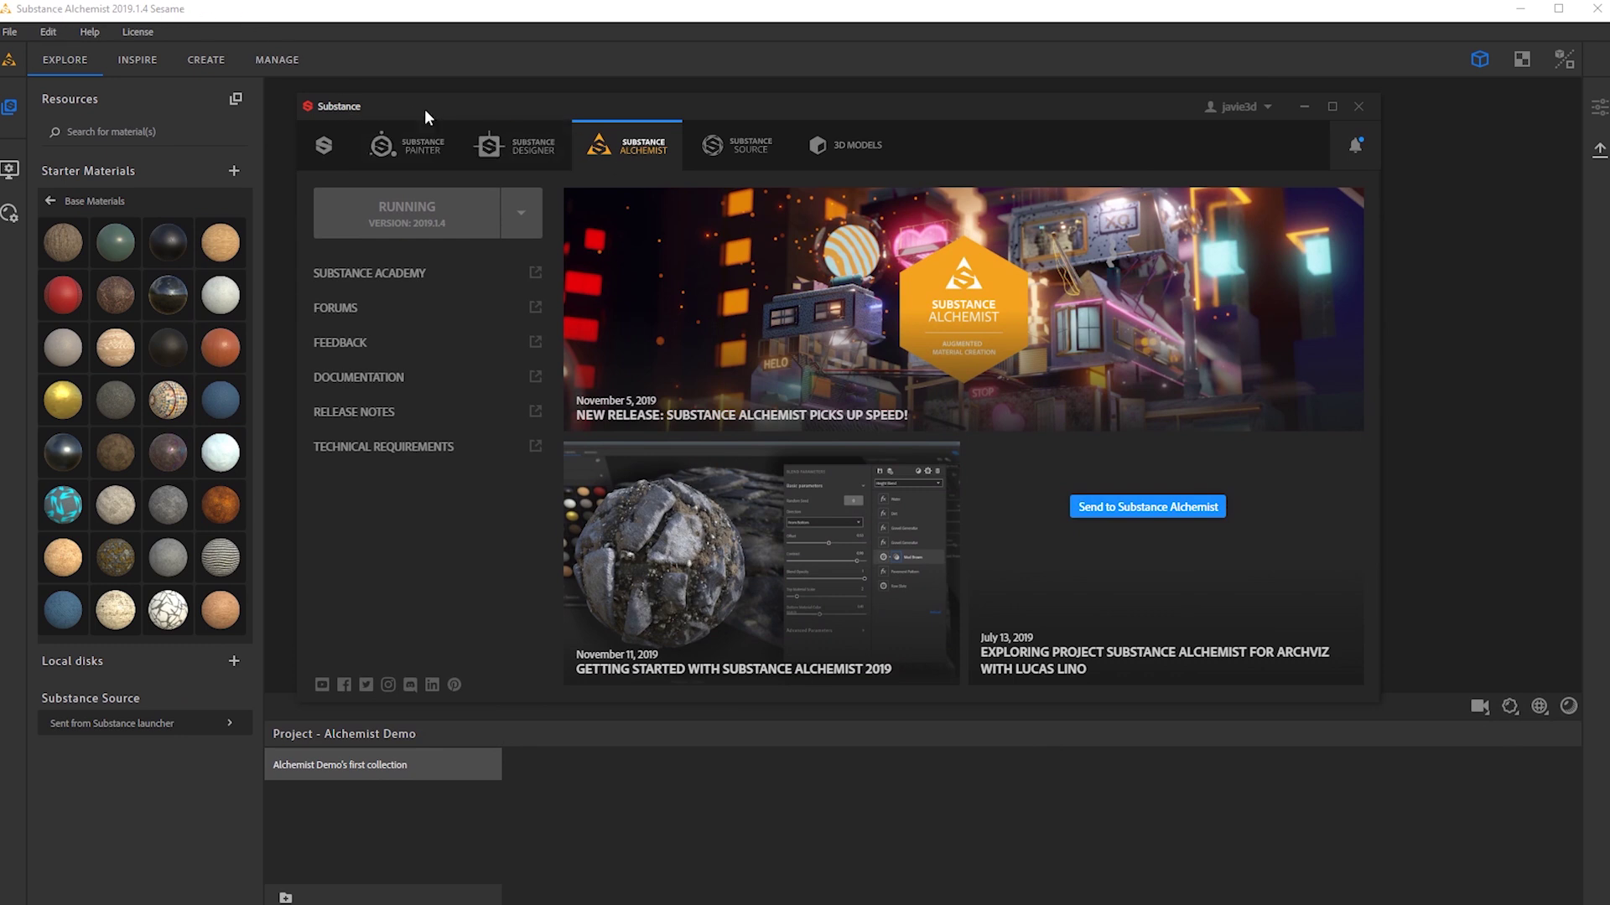
left_click_drag(430, 109, 438, 140)
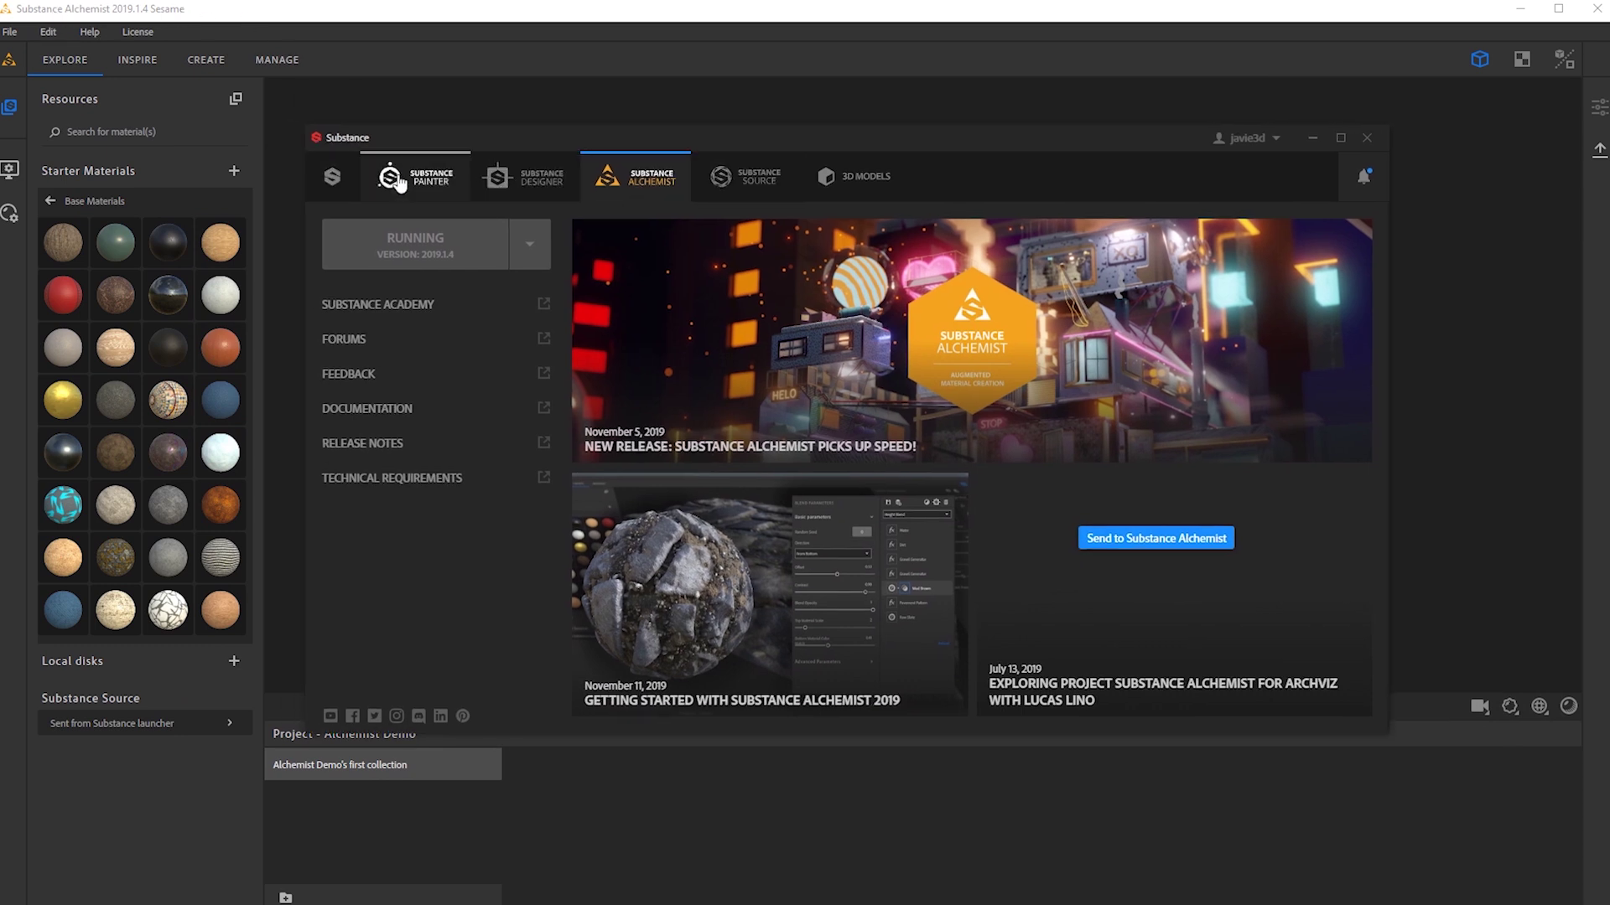
Open the Substance Source library and browse its newest materials.
left_click(745, 189)
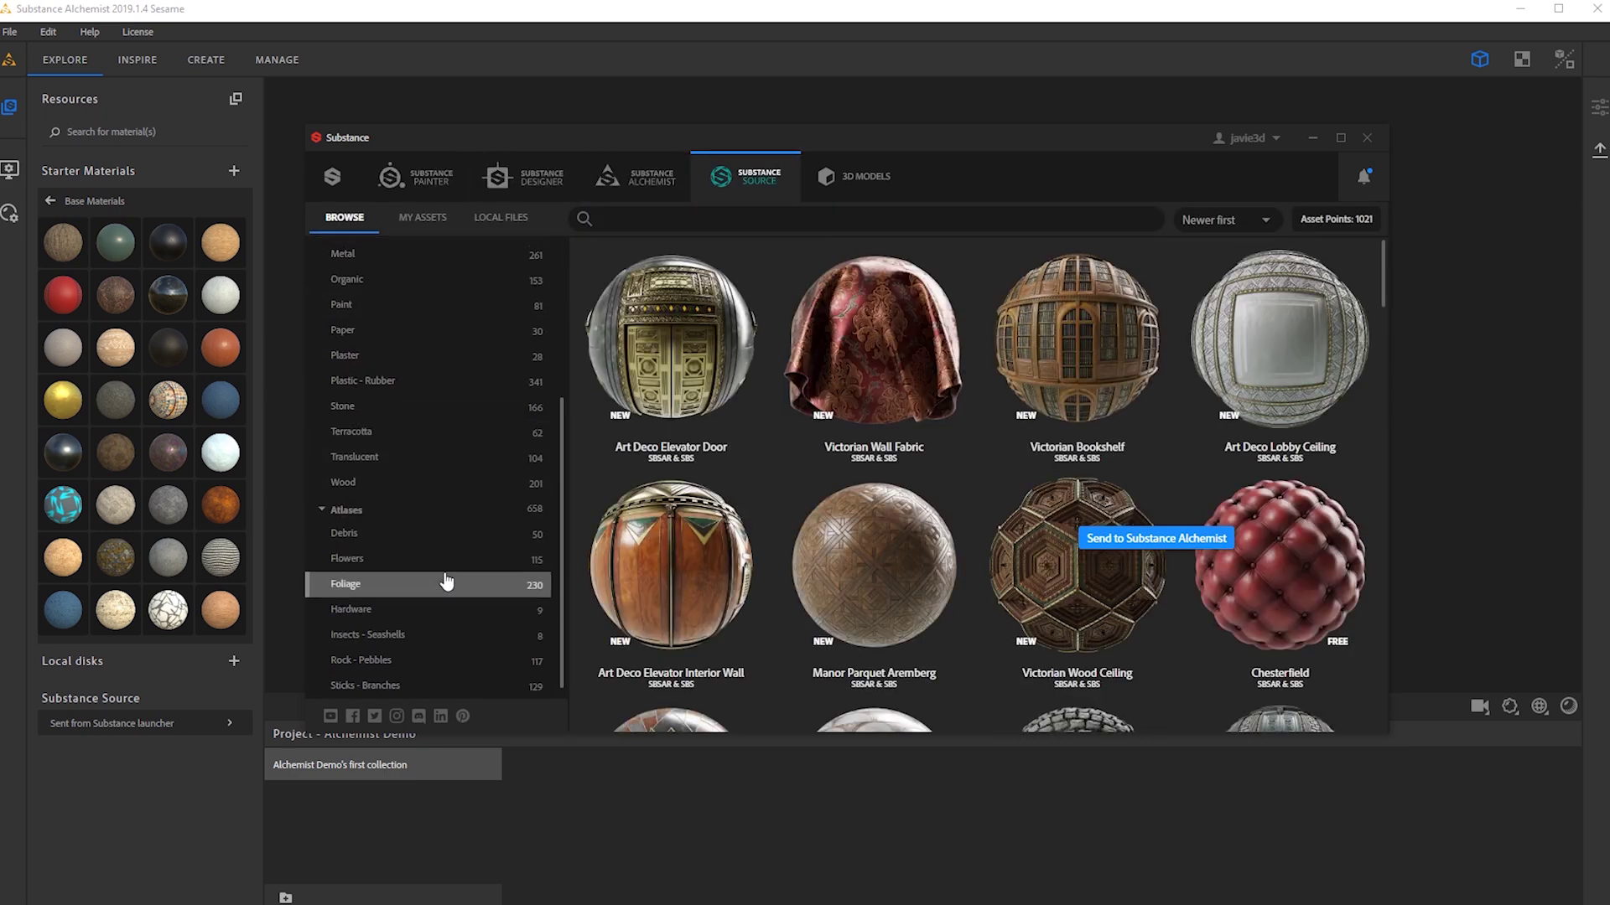
scroll(394, 579, "down", 4)
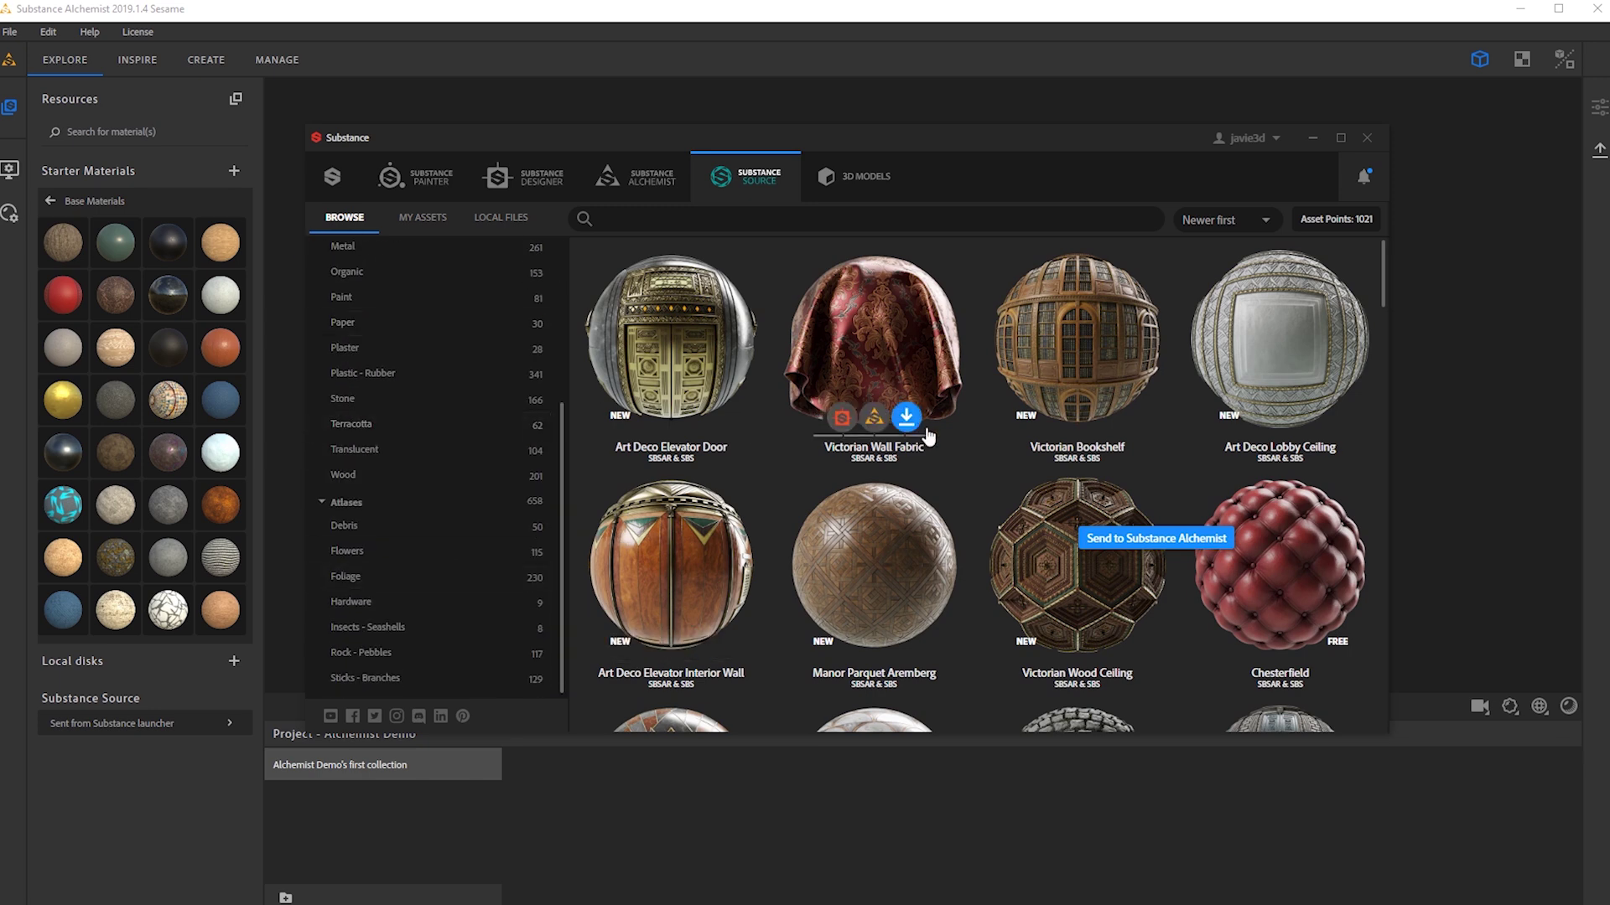
scroll(928, 440, "down", 5)
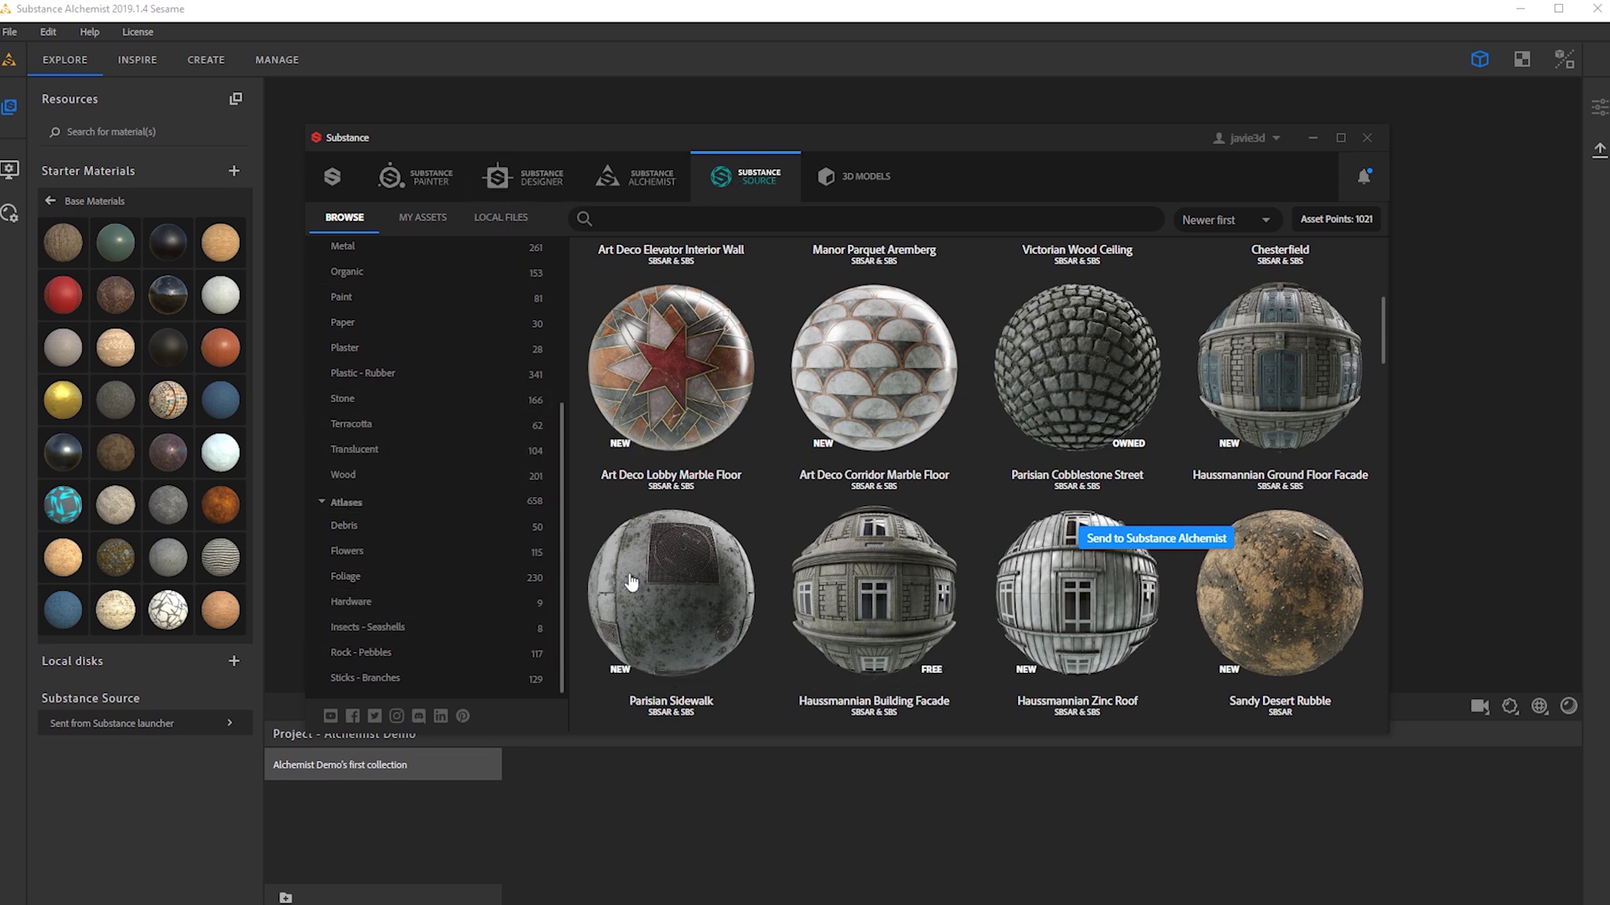
mouse_move(1067, 415)
scroll(771, 319, "up", 3)
scroll(423, 357, "up", 5)
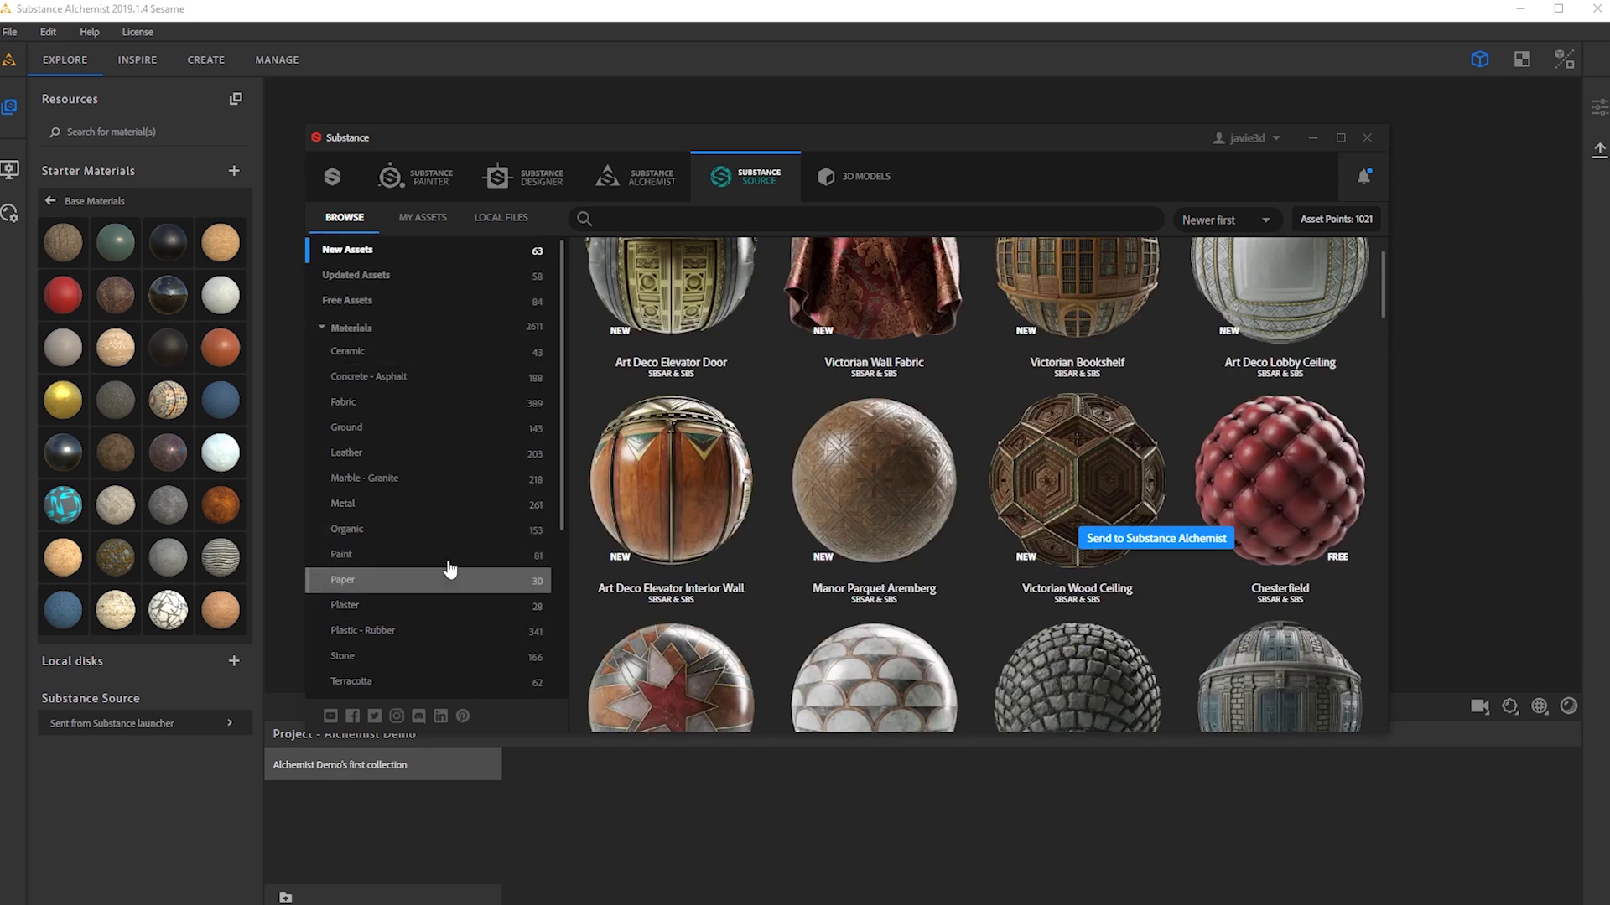
scroll(401, 420, "down", 3)
Search the Source library for 'stone' materials.
left_click(673, 220)
type("stone")
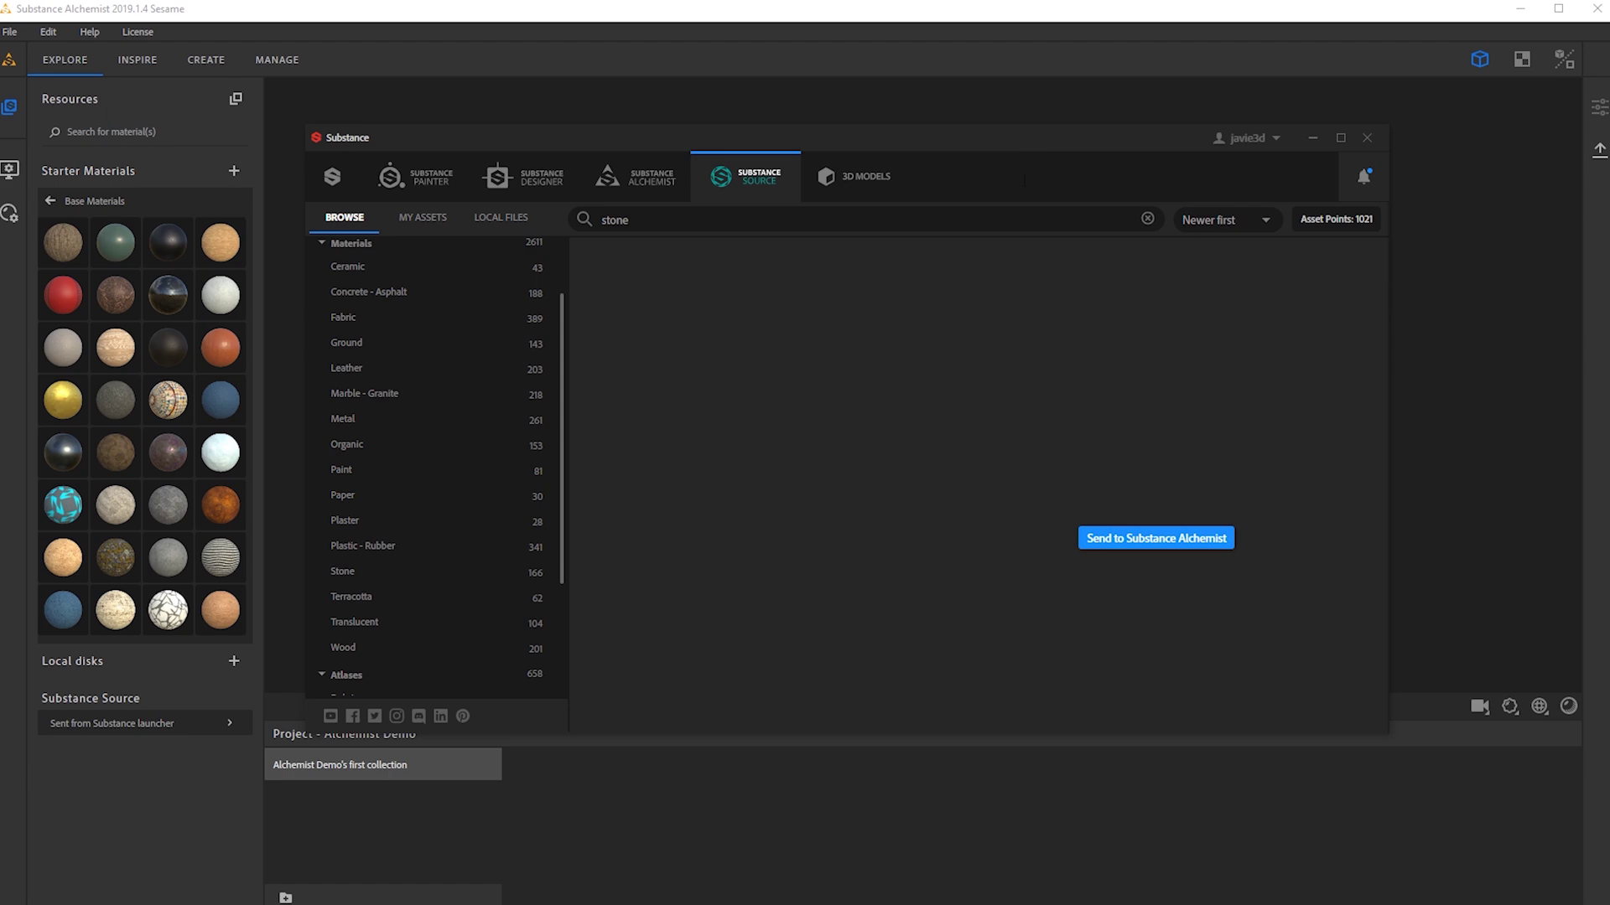
left_click_drag(1020, 139, 1061, 136)
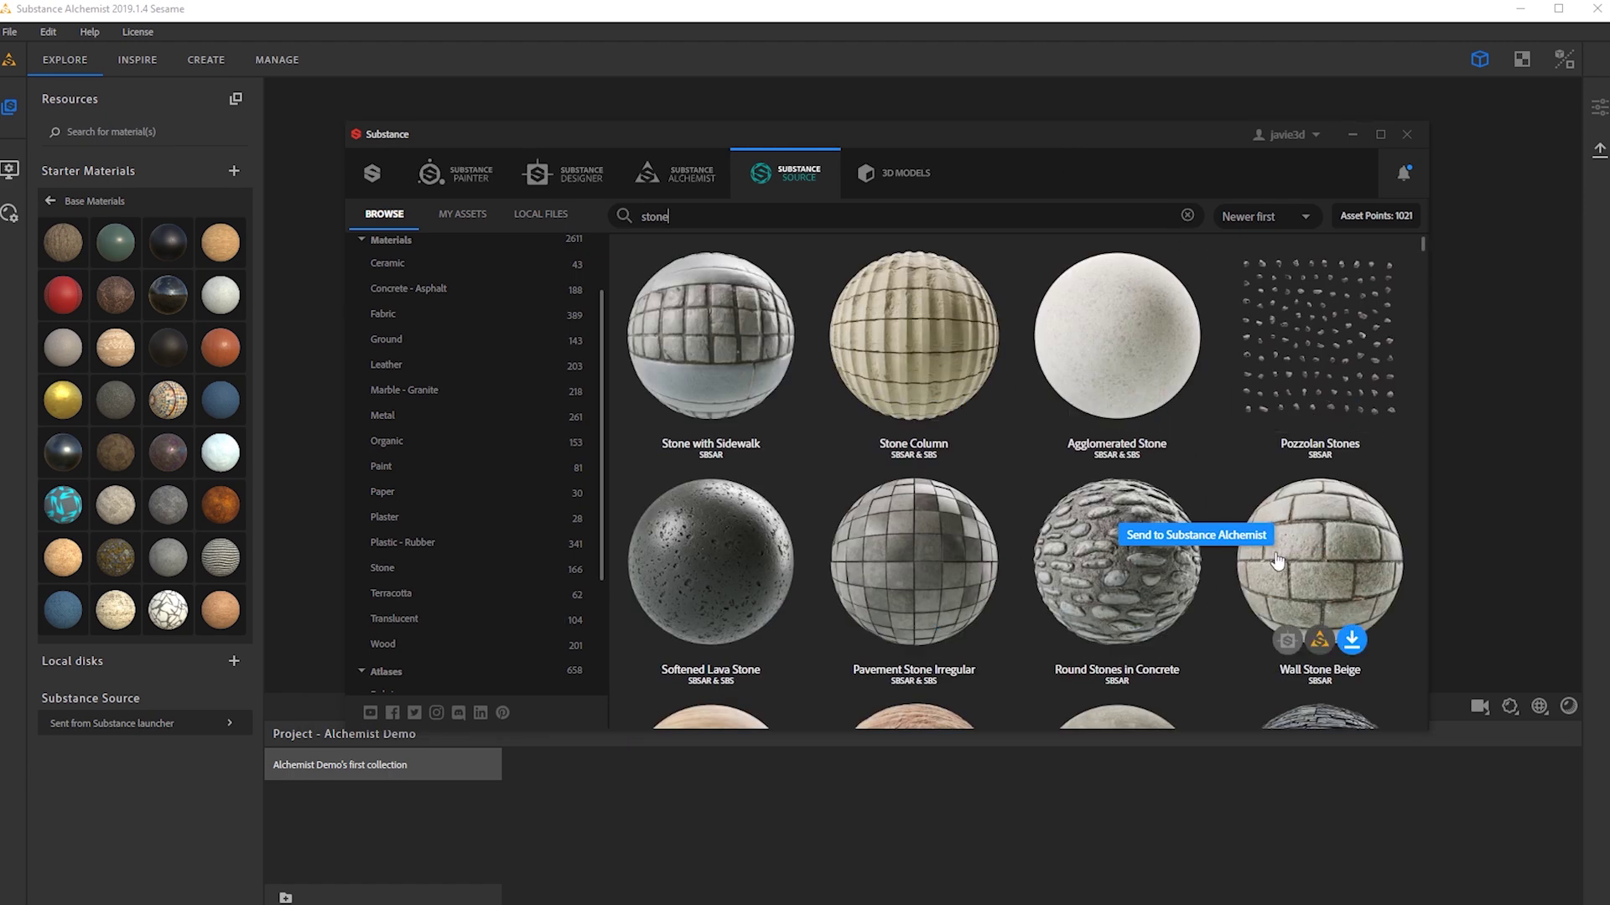
Send St Ambreuil Limestone to Alchemist and return to the Alchemist window.
scroll(1017, 305, "down", 5)
scroll(960, 431, "down", 3)
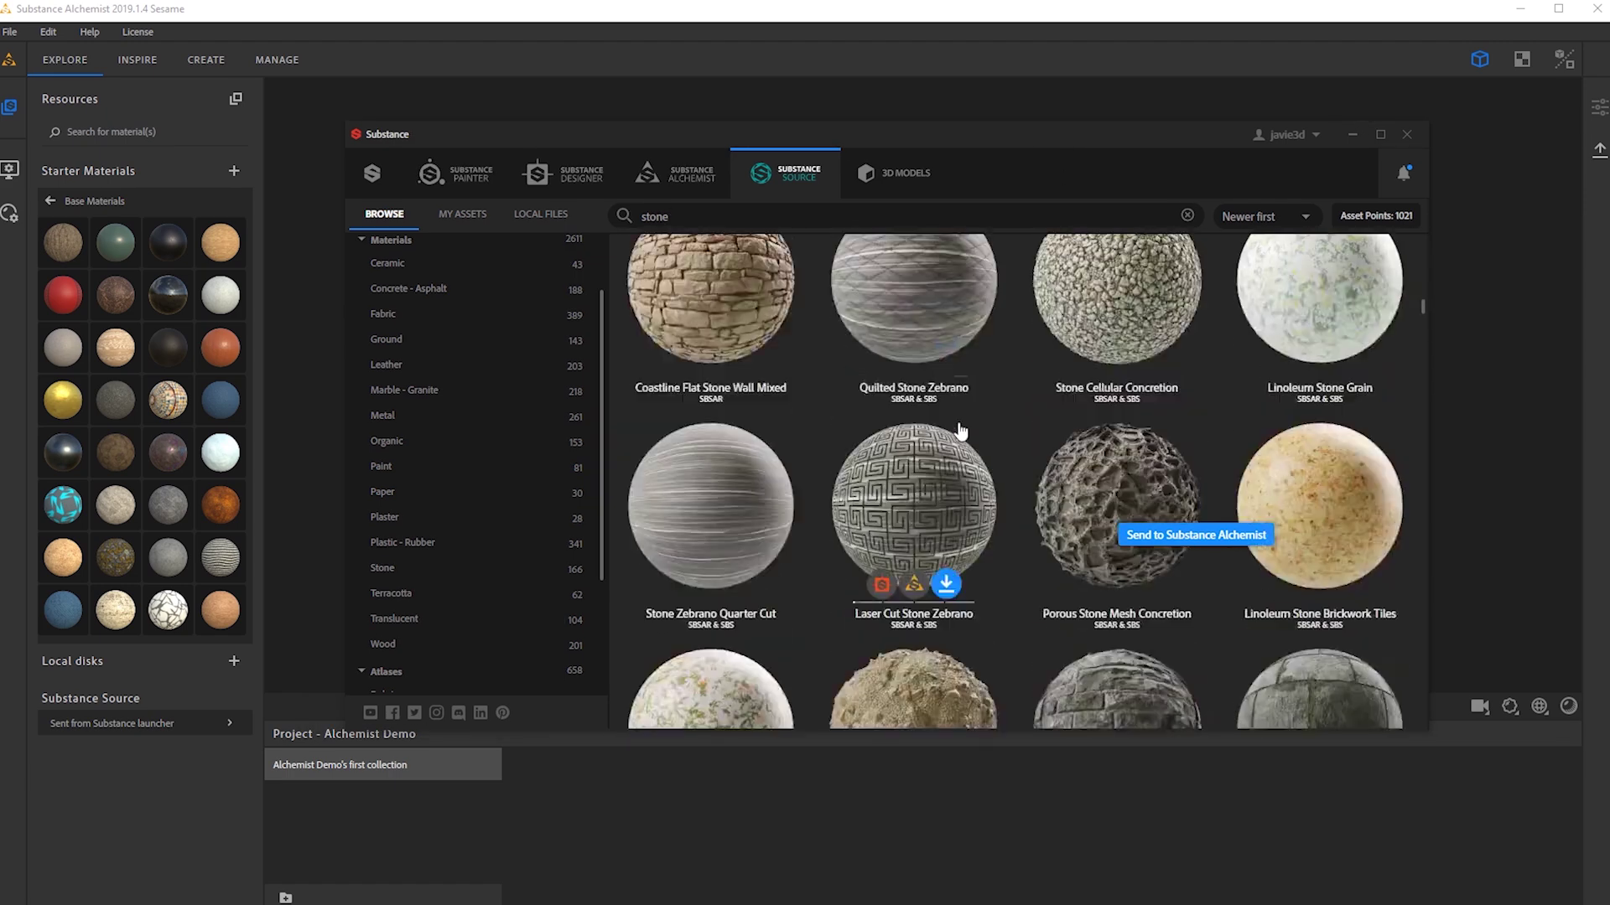
scroll(1115, 536, "down", 5)
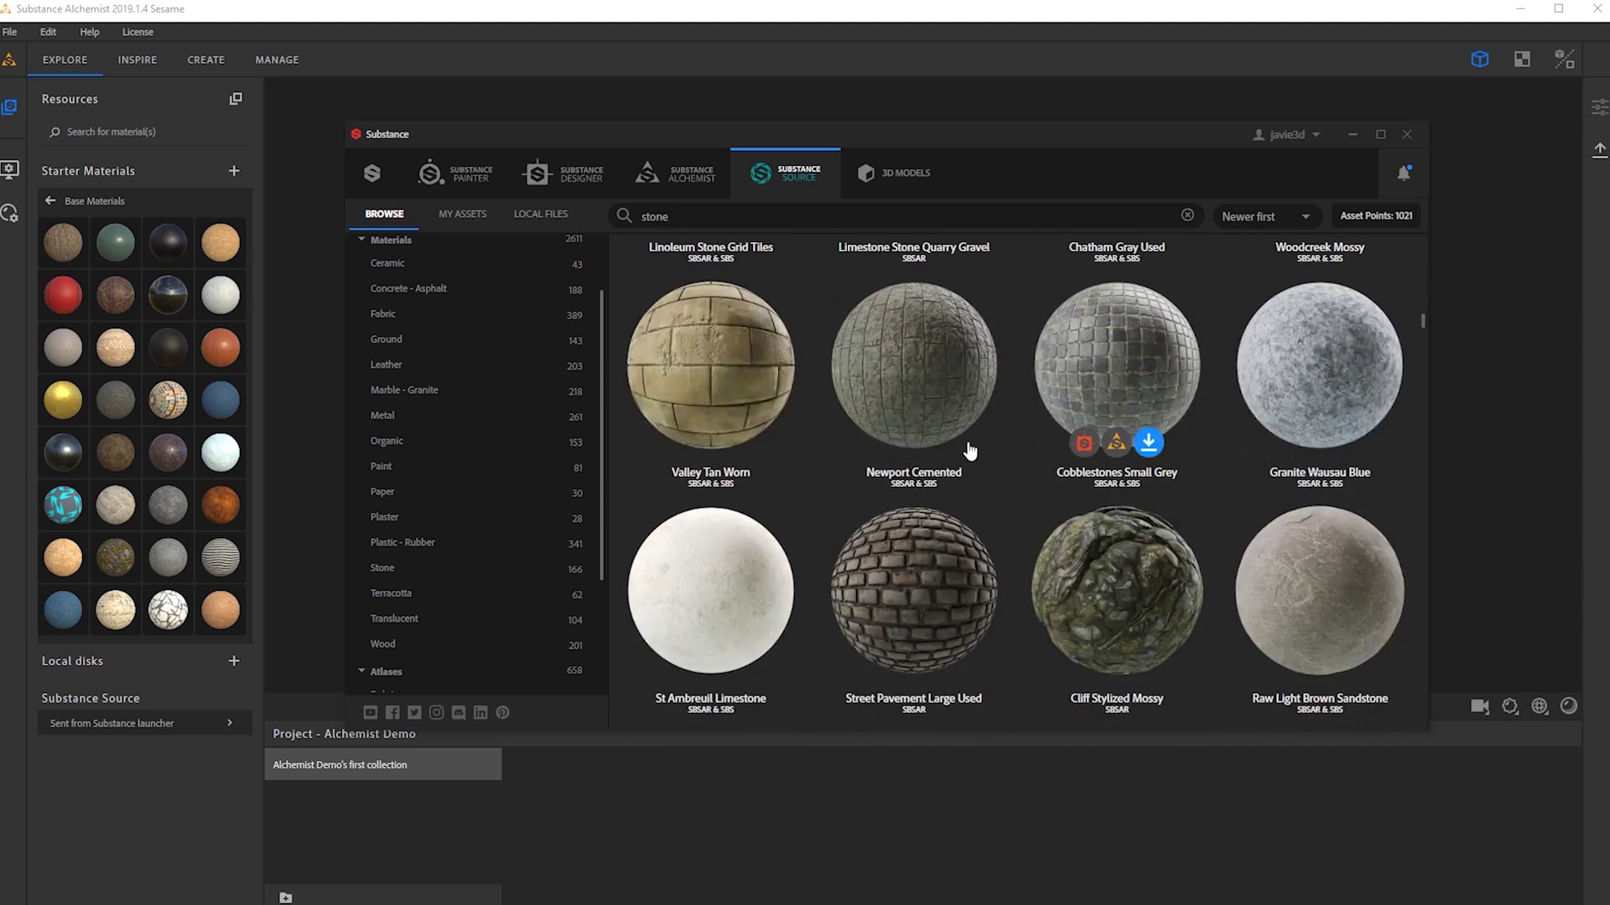
scroll(1023, 445, "down", 3)
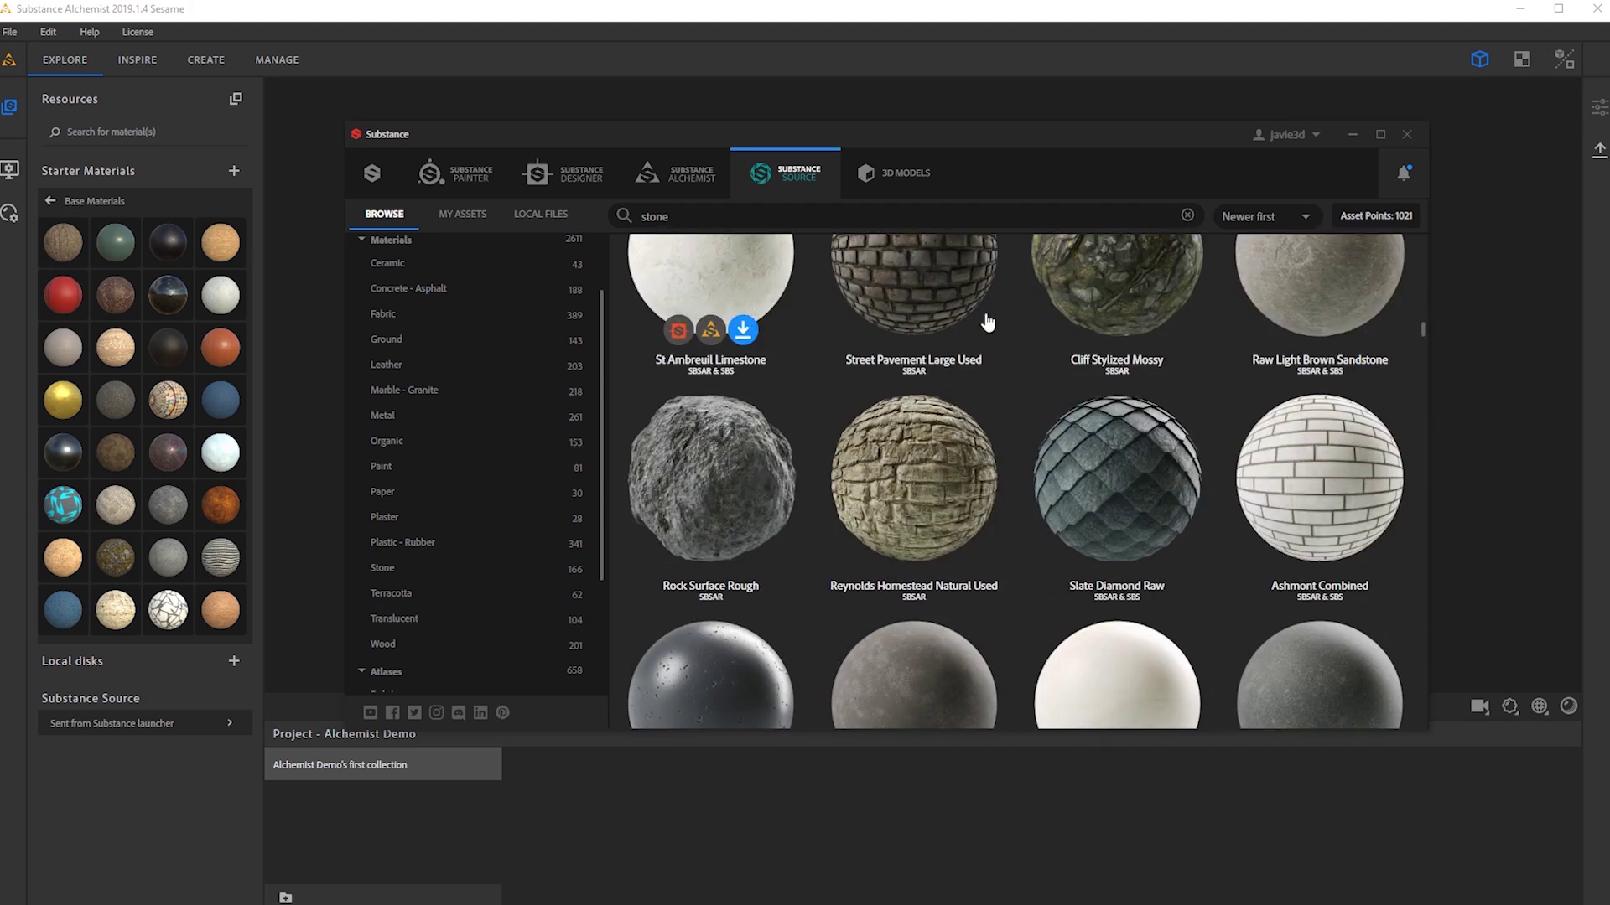
scroll(833, 395, "up", 2)
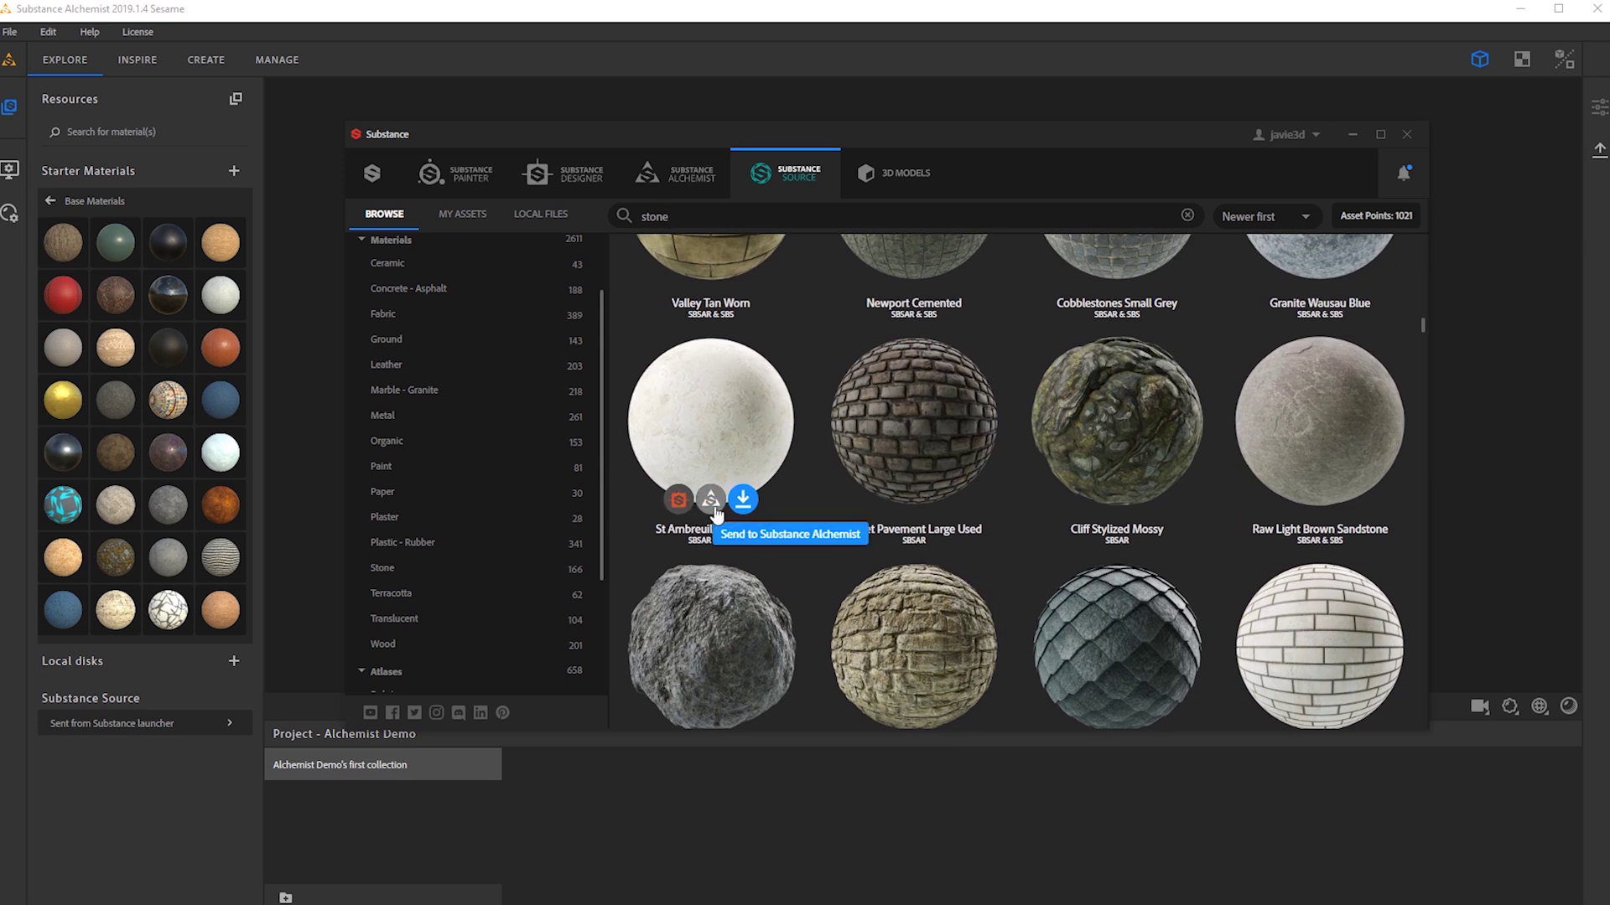
left_click(712, 504)
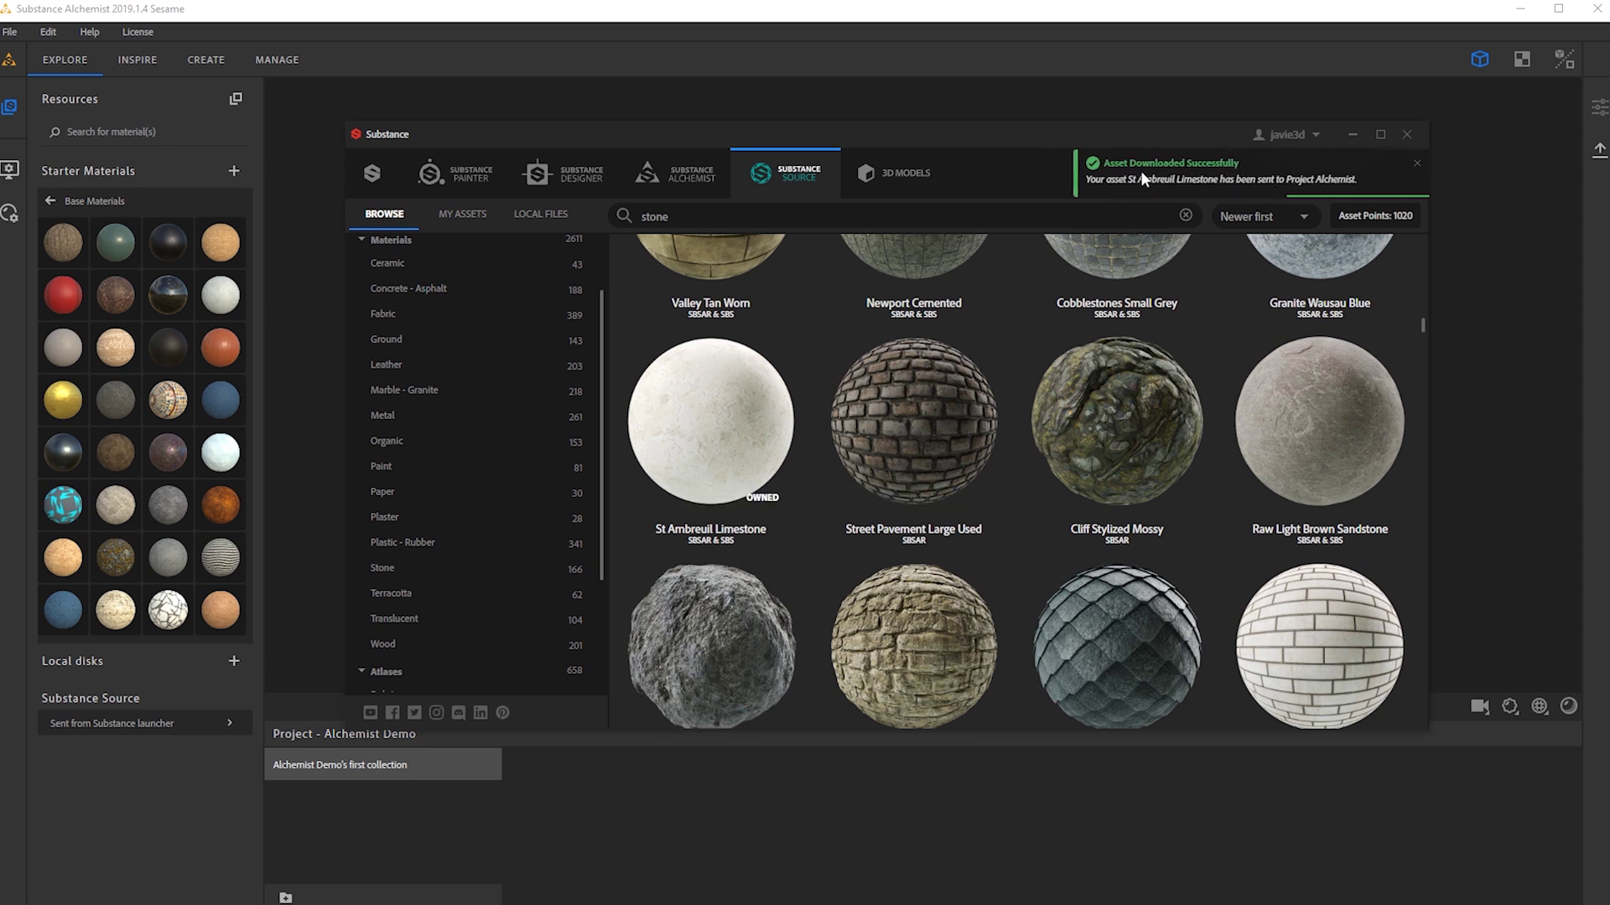
left_click(1055, 50)
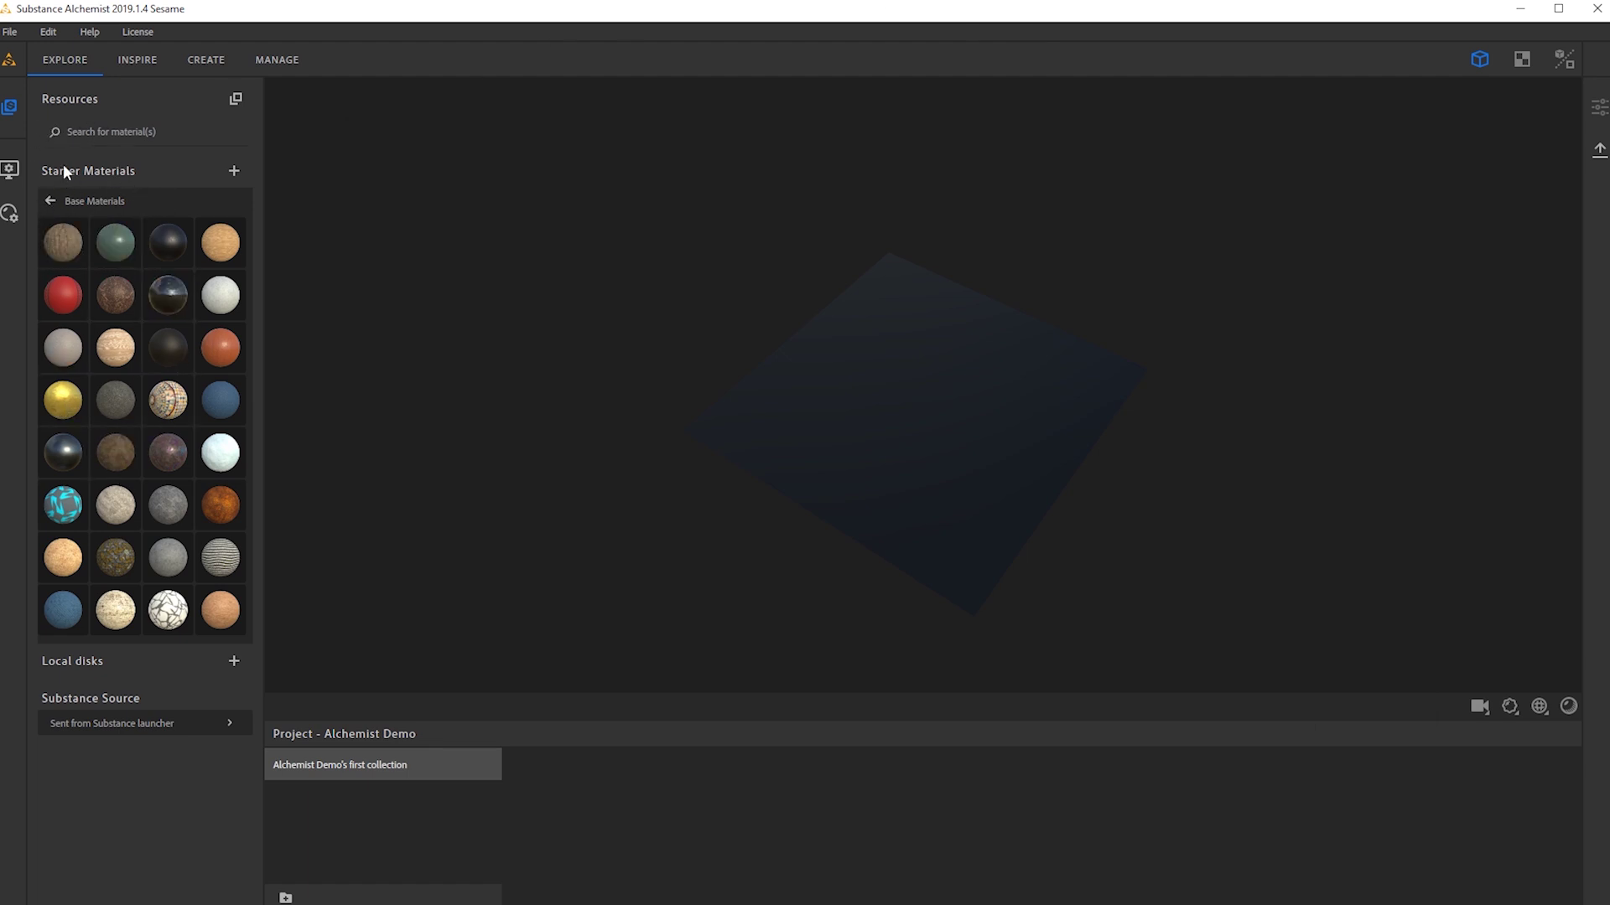
Load Beige Sandstone from the 'Sent from Substance launcher' folder onto the preview plane.
left_click(51, 201)
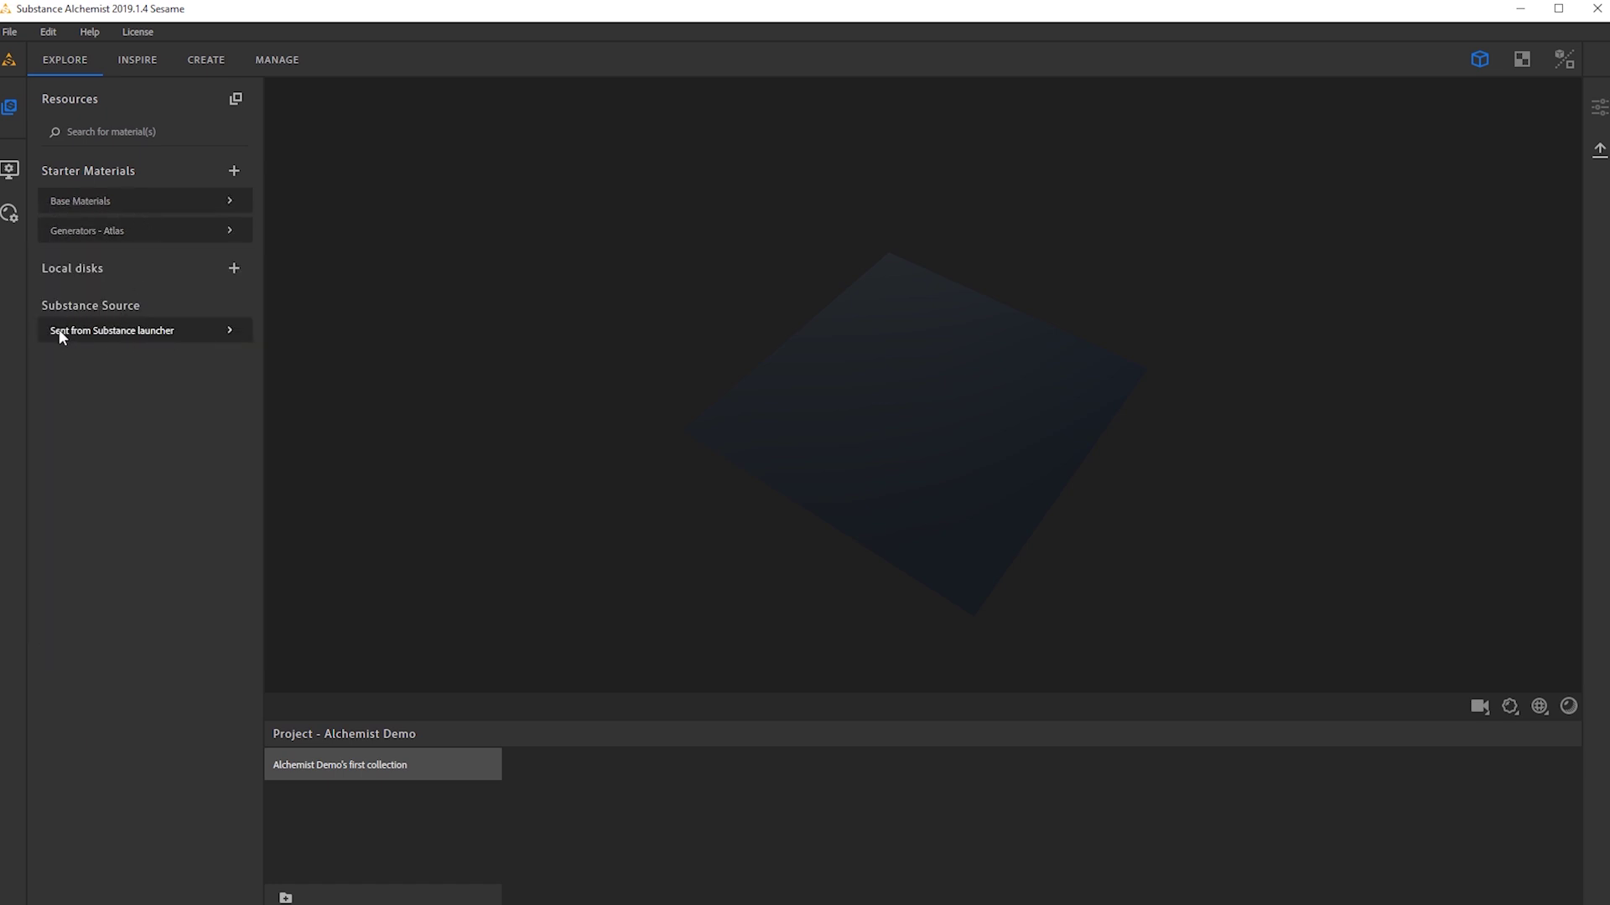
left_click(151, 332)
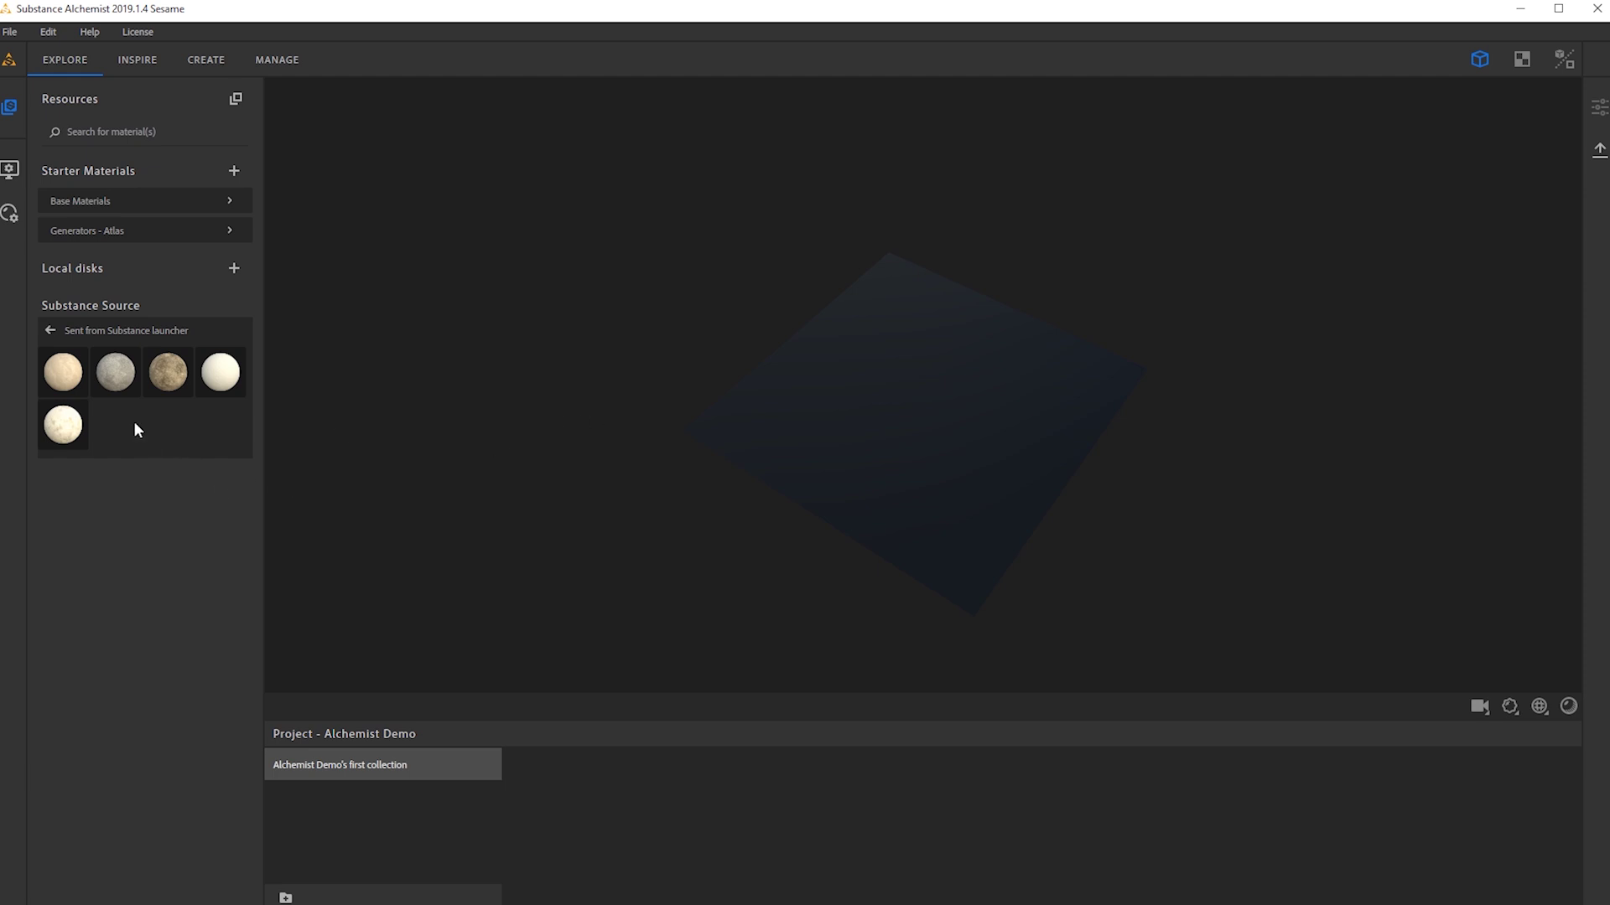
left_click(79, 387)
right_click_drag(864, 478, 868, 290)
left_click_drag(869, 289, 524, 449)
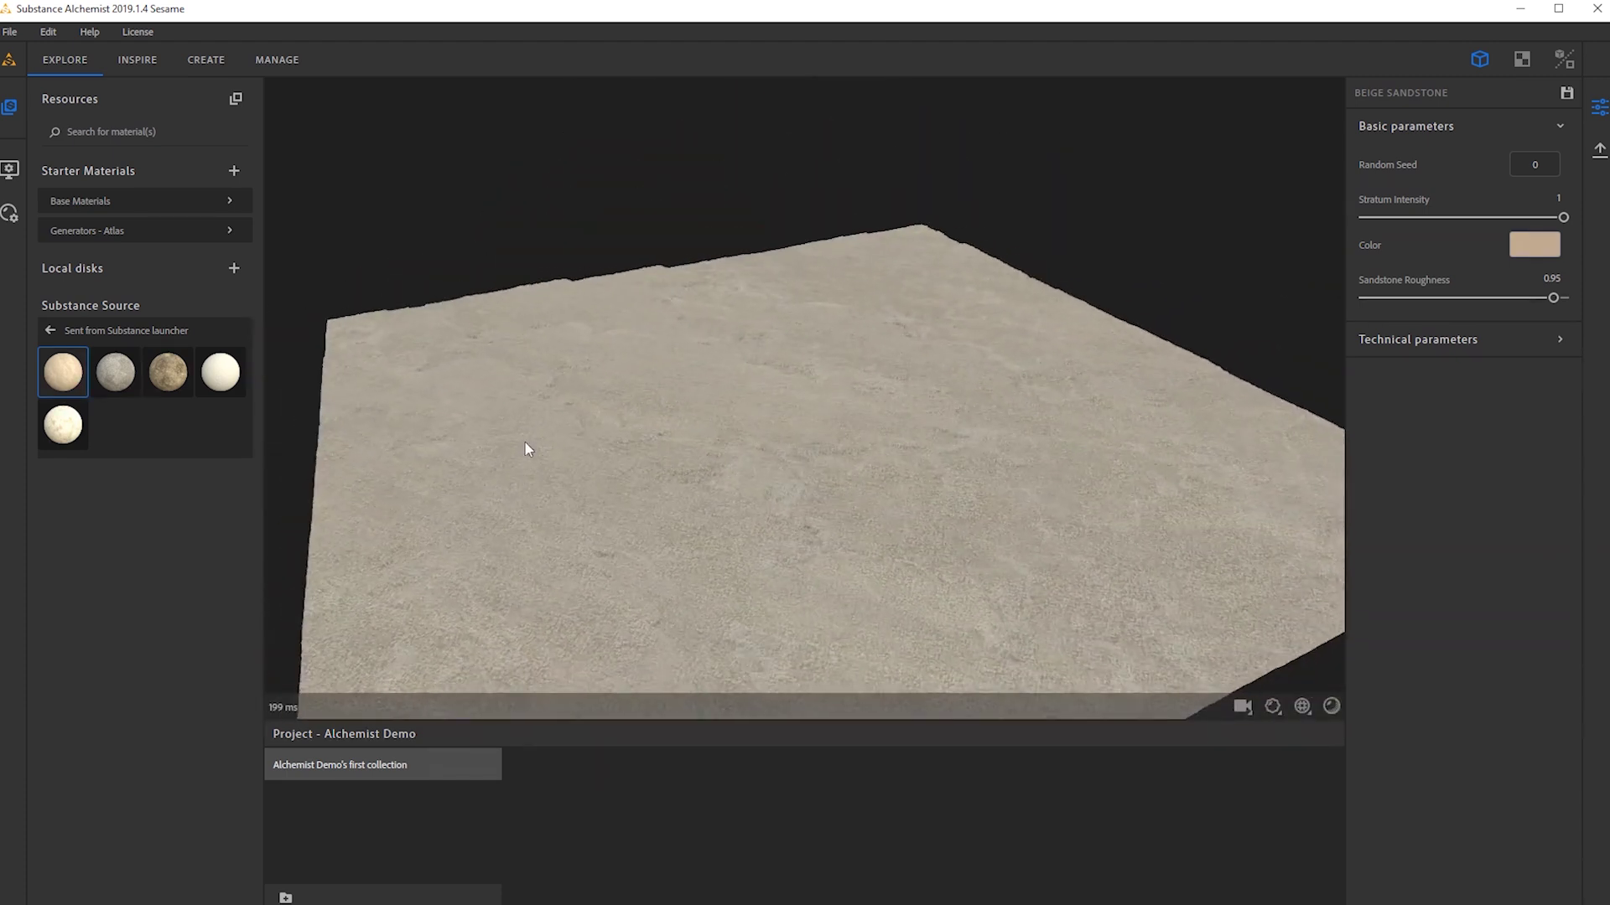
Set the viewer's Shader displacement amplitude to 0.28.
left_click(9, 169)
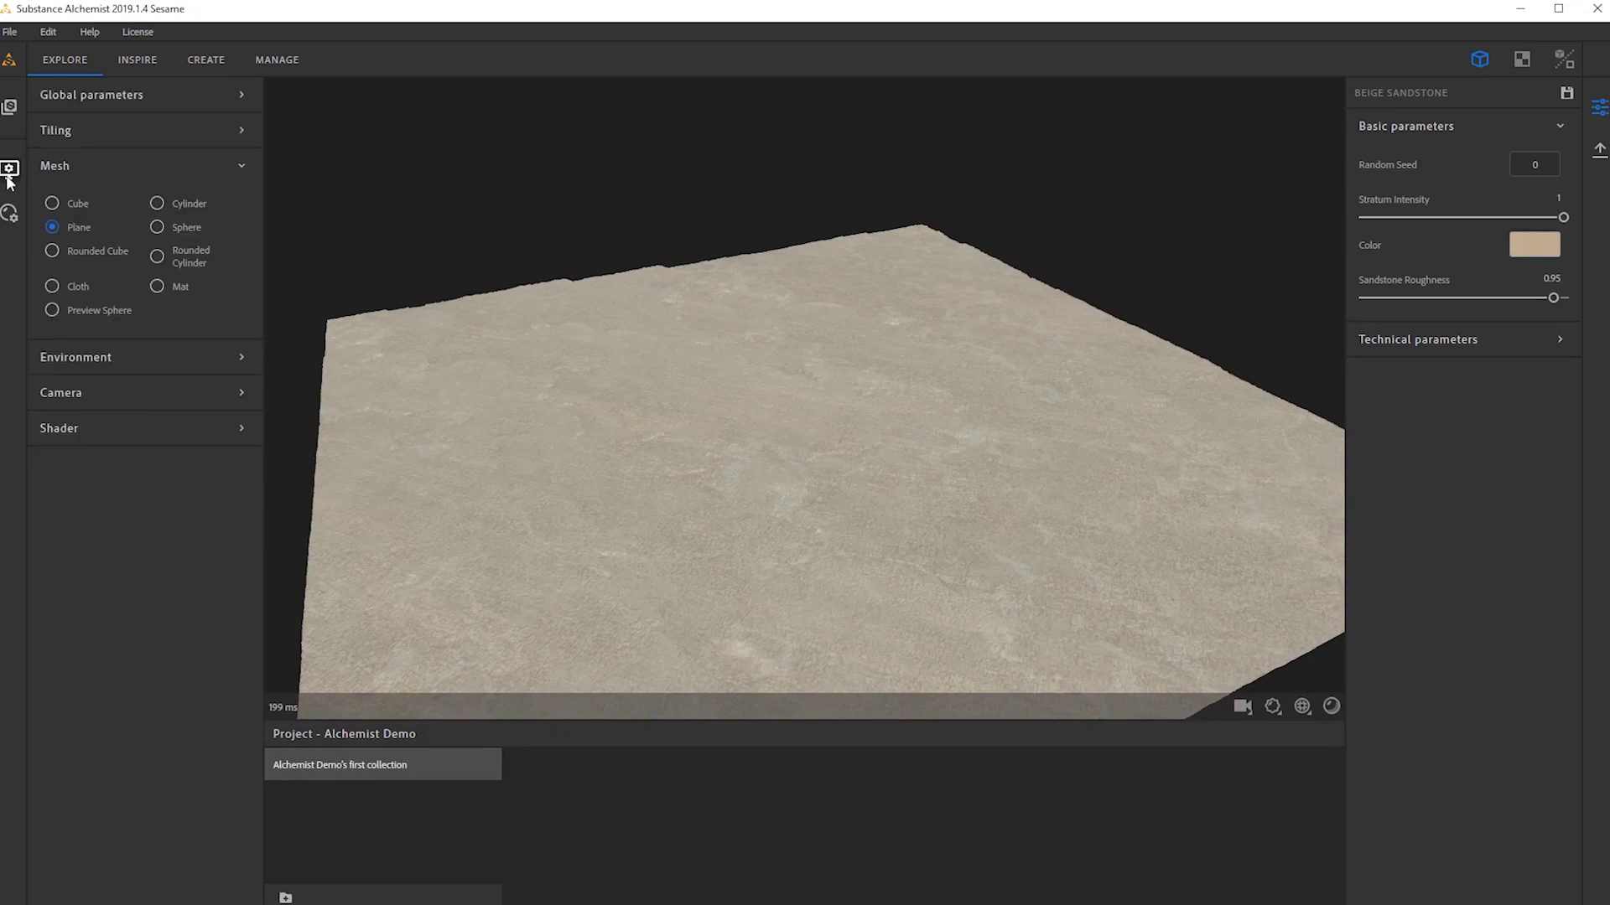
left_click(180, 434)
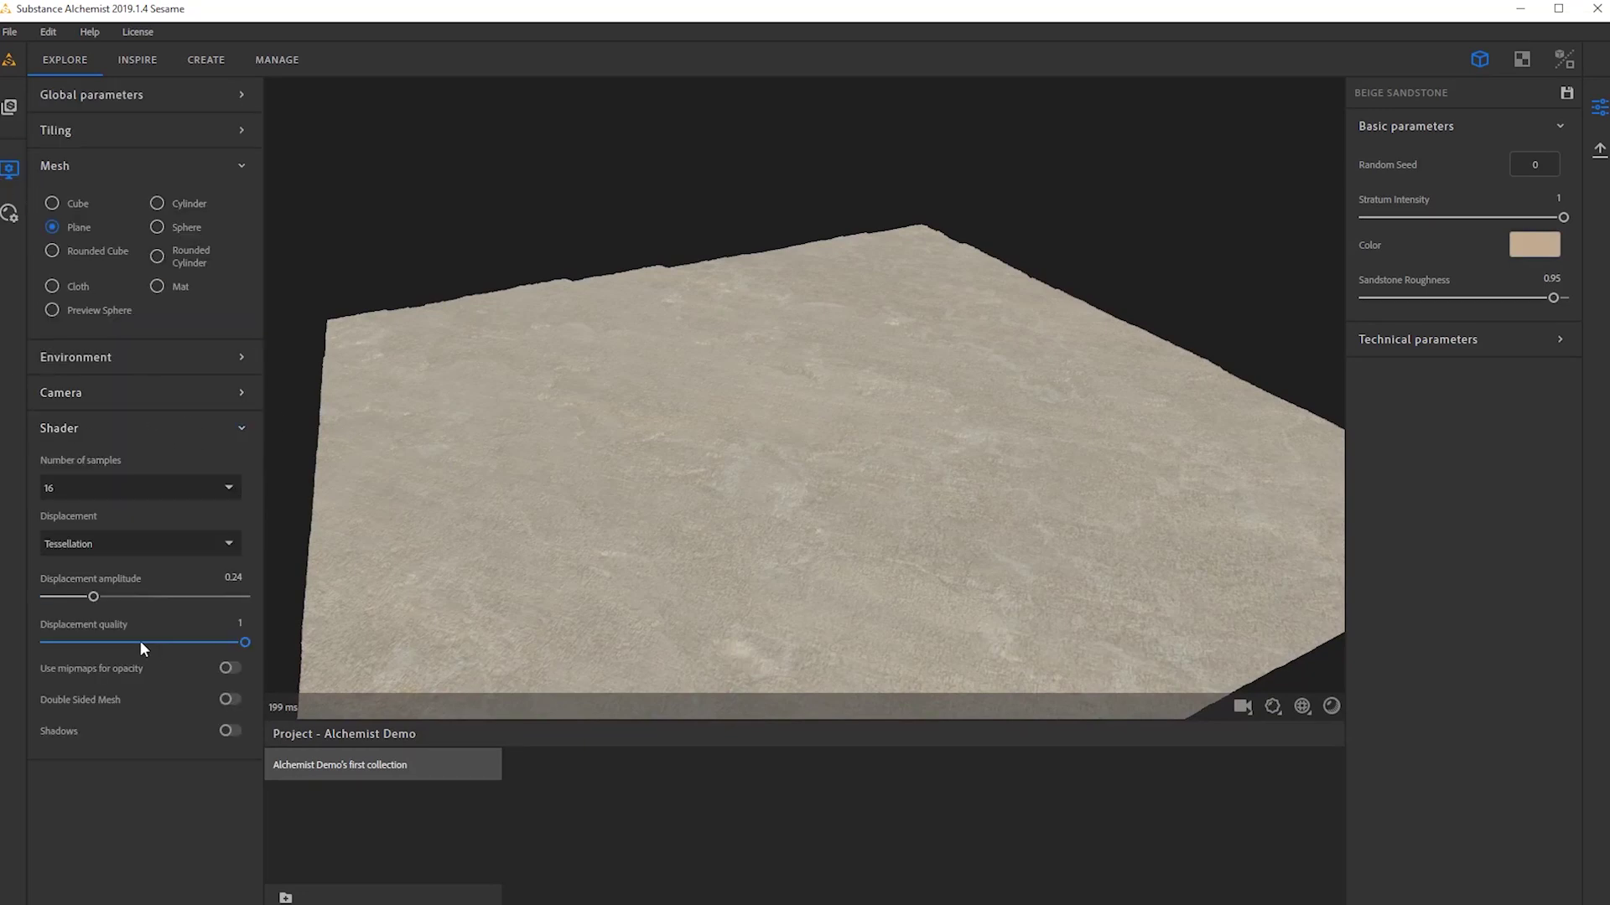
left_click_drag(90, 596, 240, 605)
left_click_drag(244, 643, 287, 652)
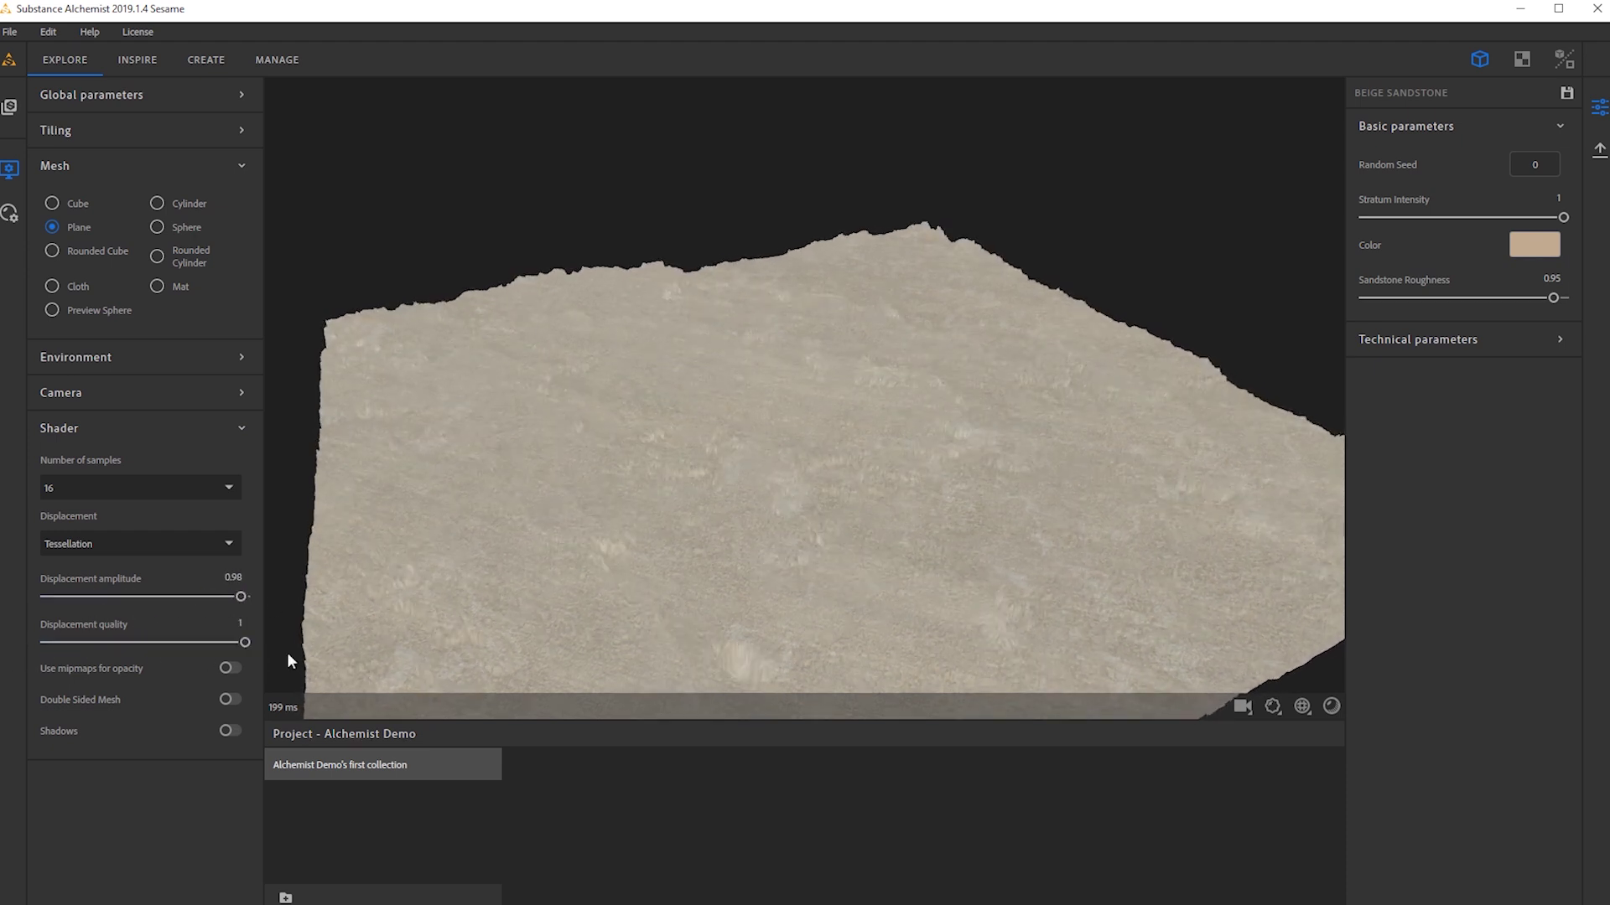
left_click_drag(238, 601, 5, 610)
left_click_drag(243, 611, 100, 610)
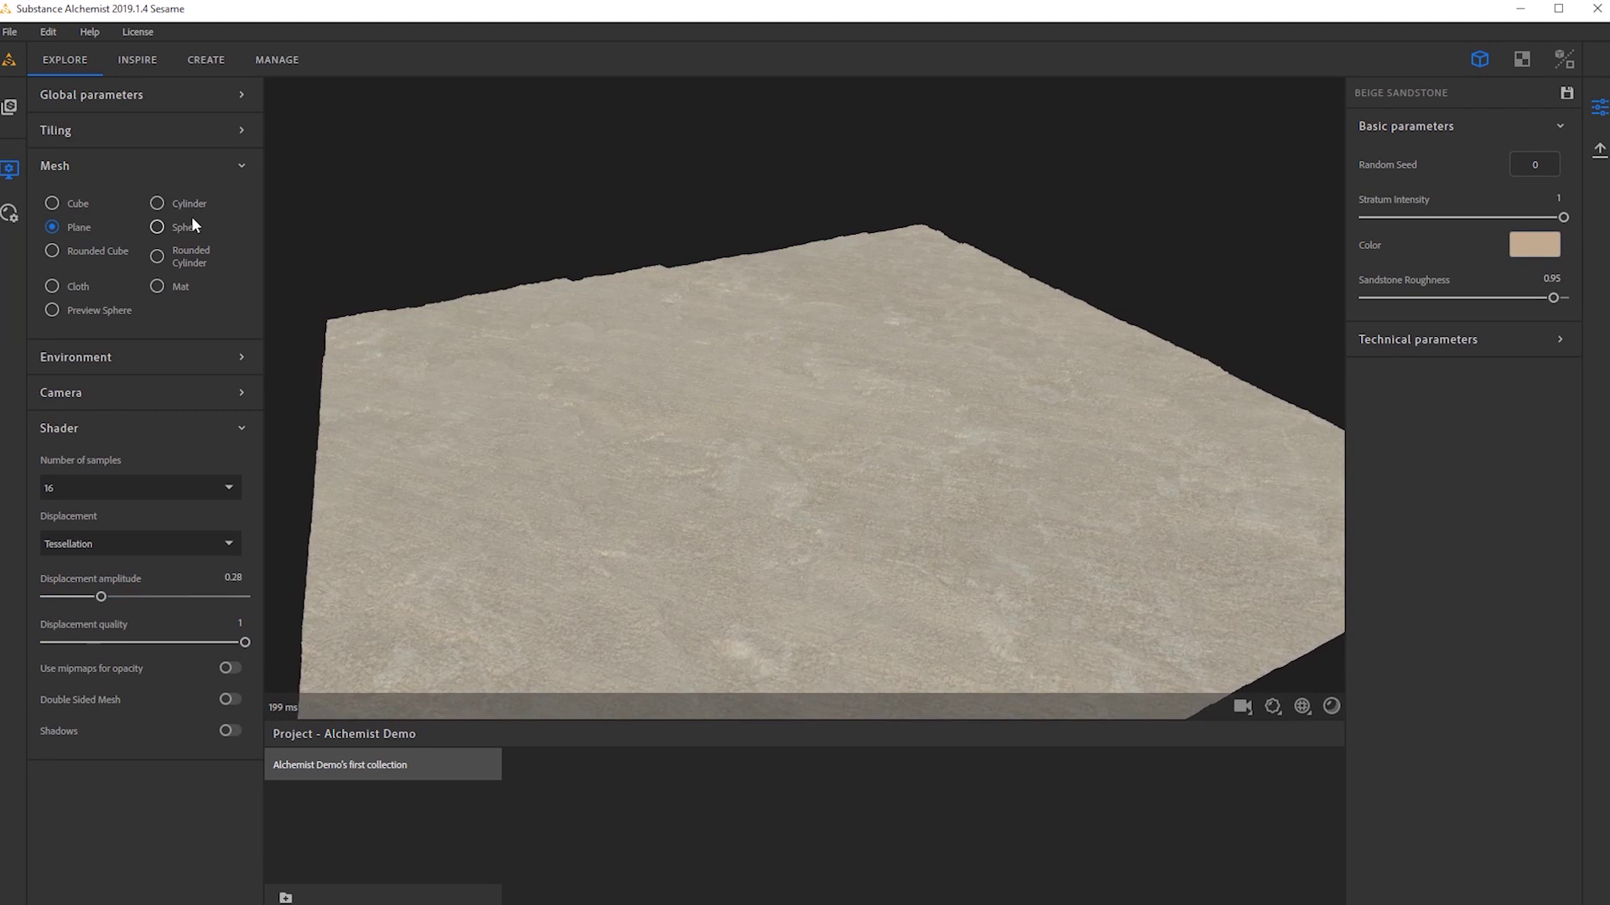
Return to the Resources panel and start a new material in the Create tab.
left_click(9, 106)
left_click_drag(880, 413, 420, 370)
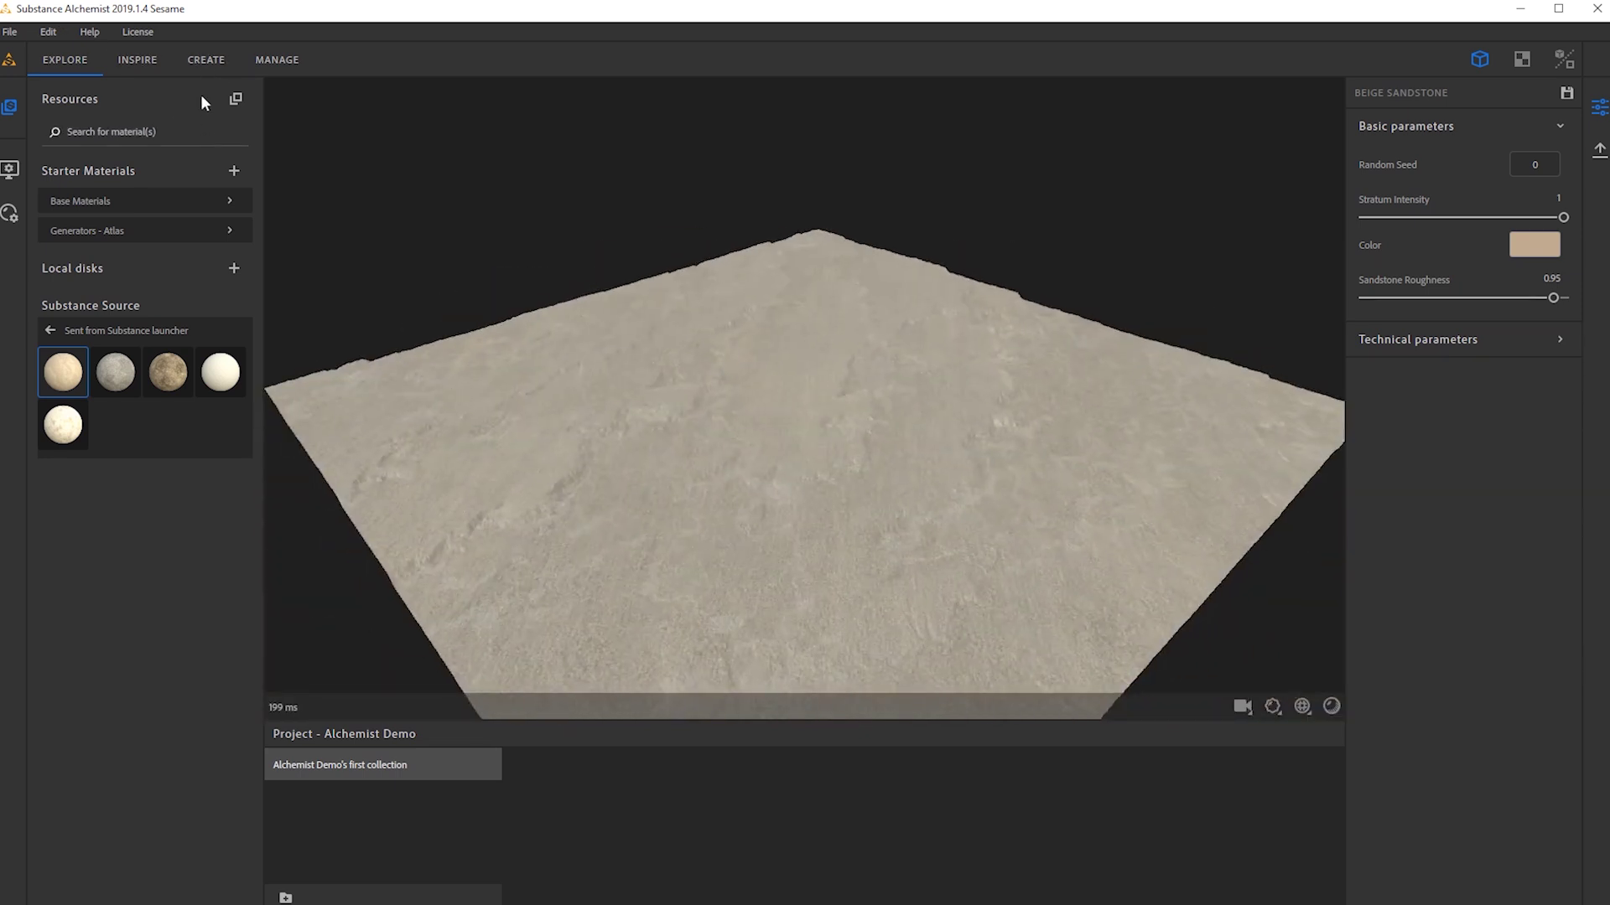
left_click(197, 62)
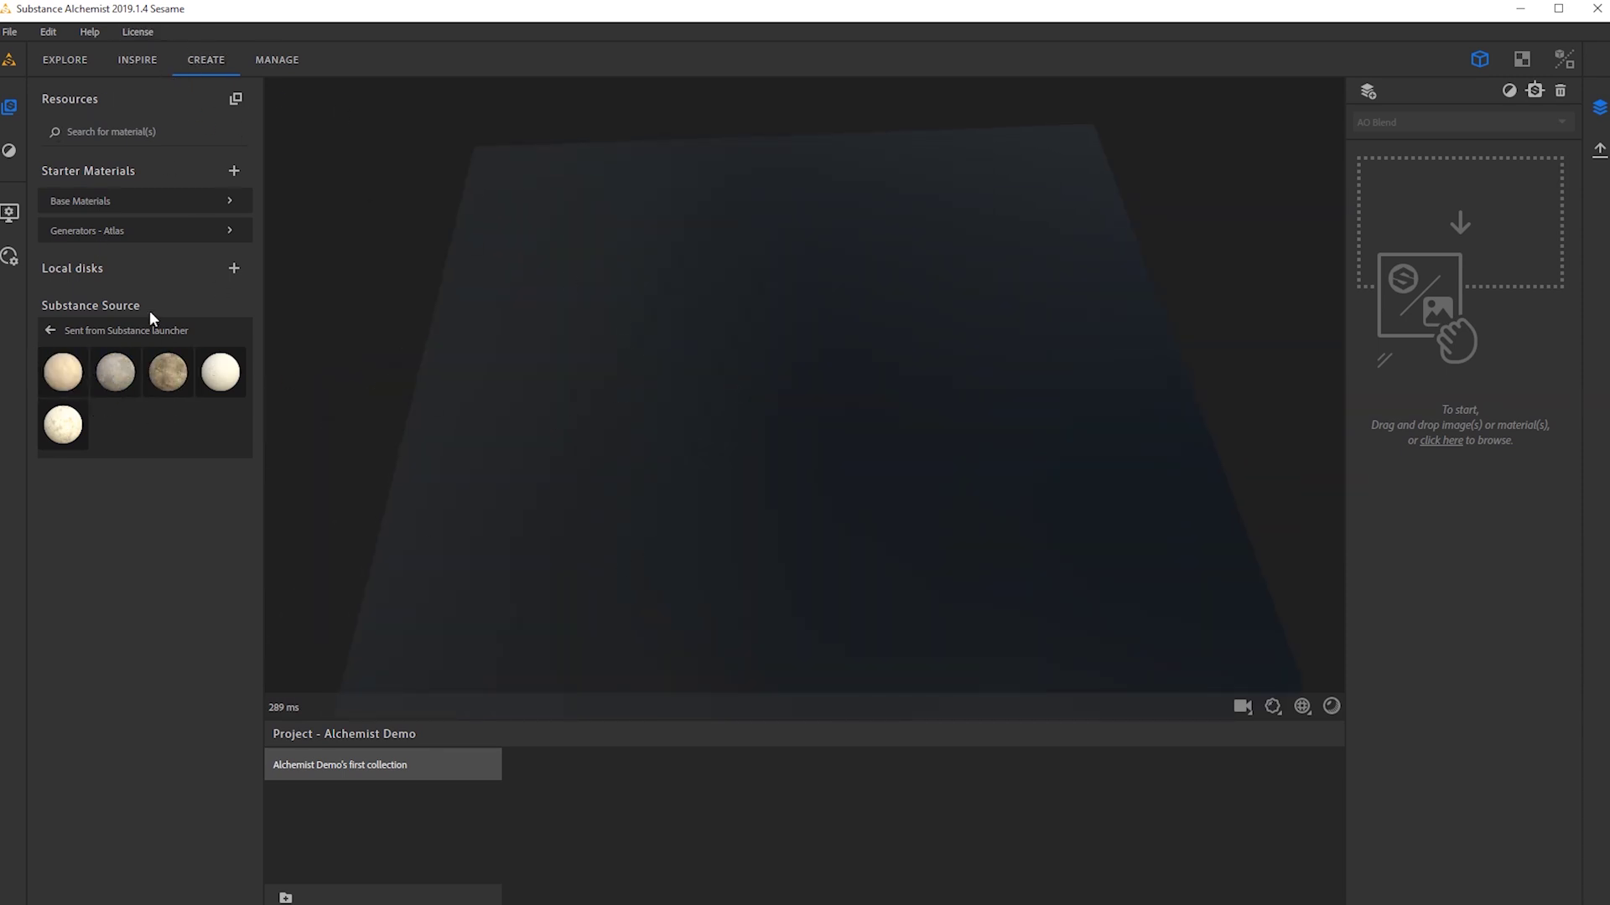
Drop Grey Sandstone onto the empty plane as the new material's base layer.
left_click_drag(684, 283, 673, 344)
left_click_drag(658, 453, 762, 381)
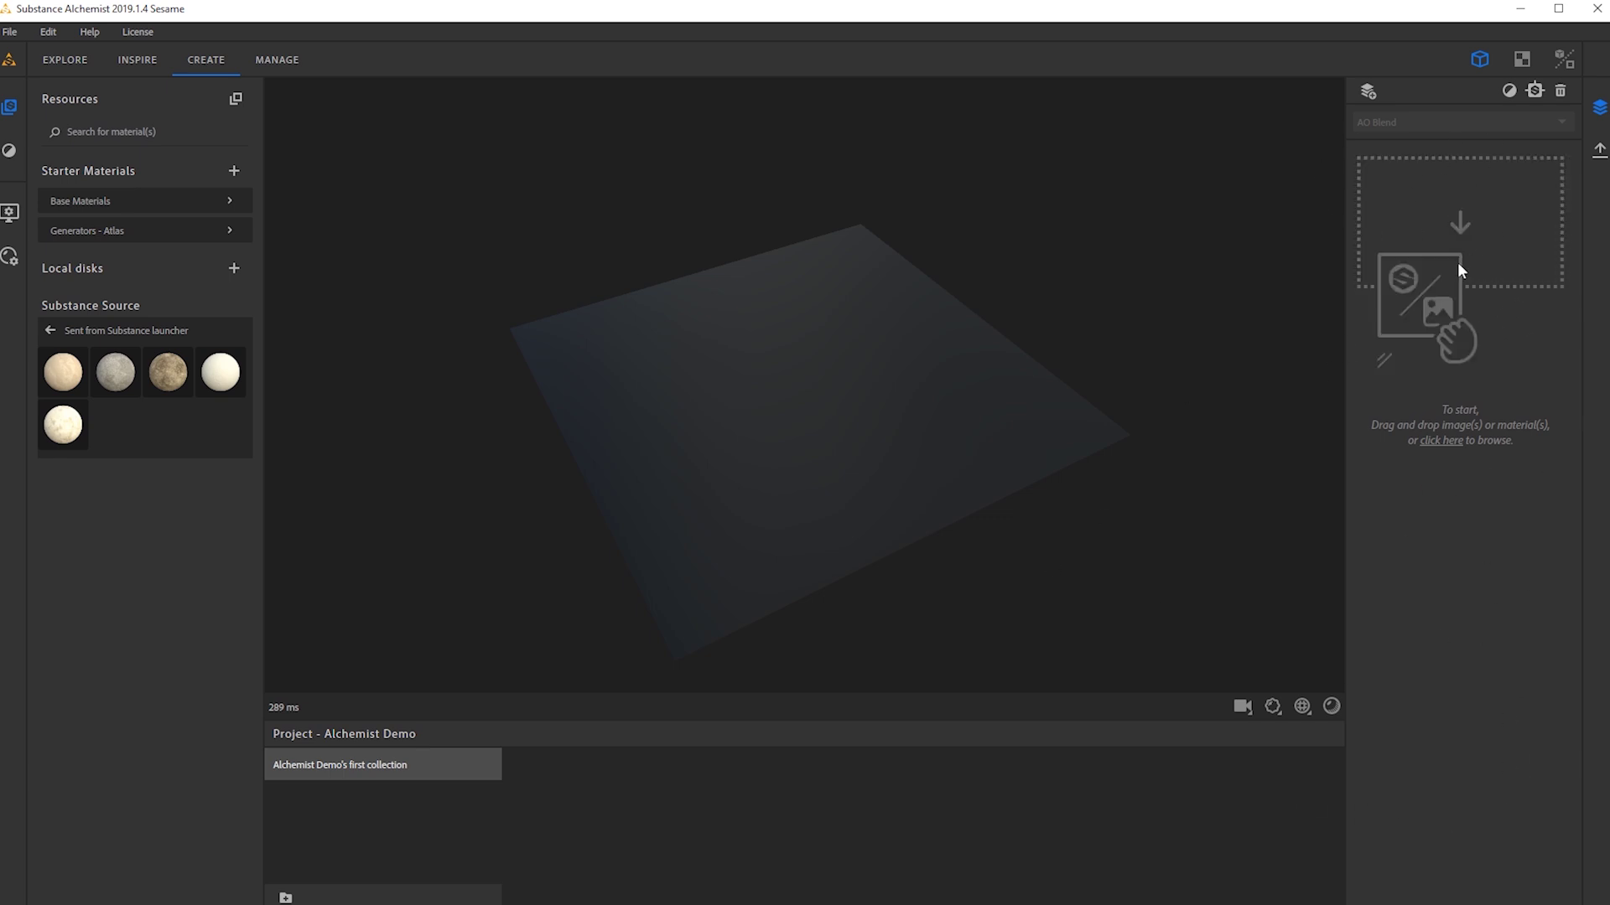
left_click_drag(738, 304, 644, 230)
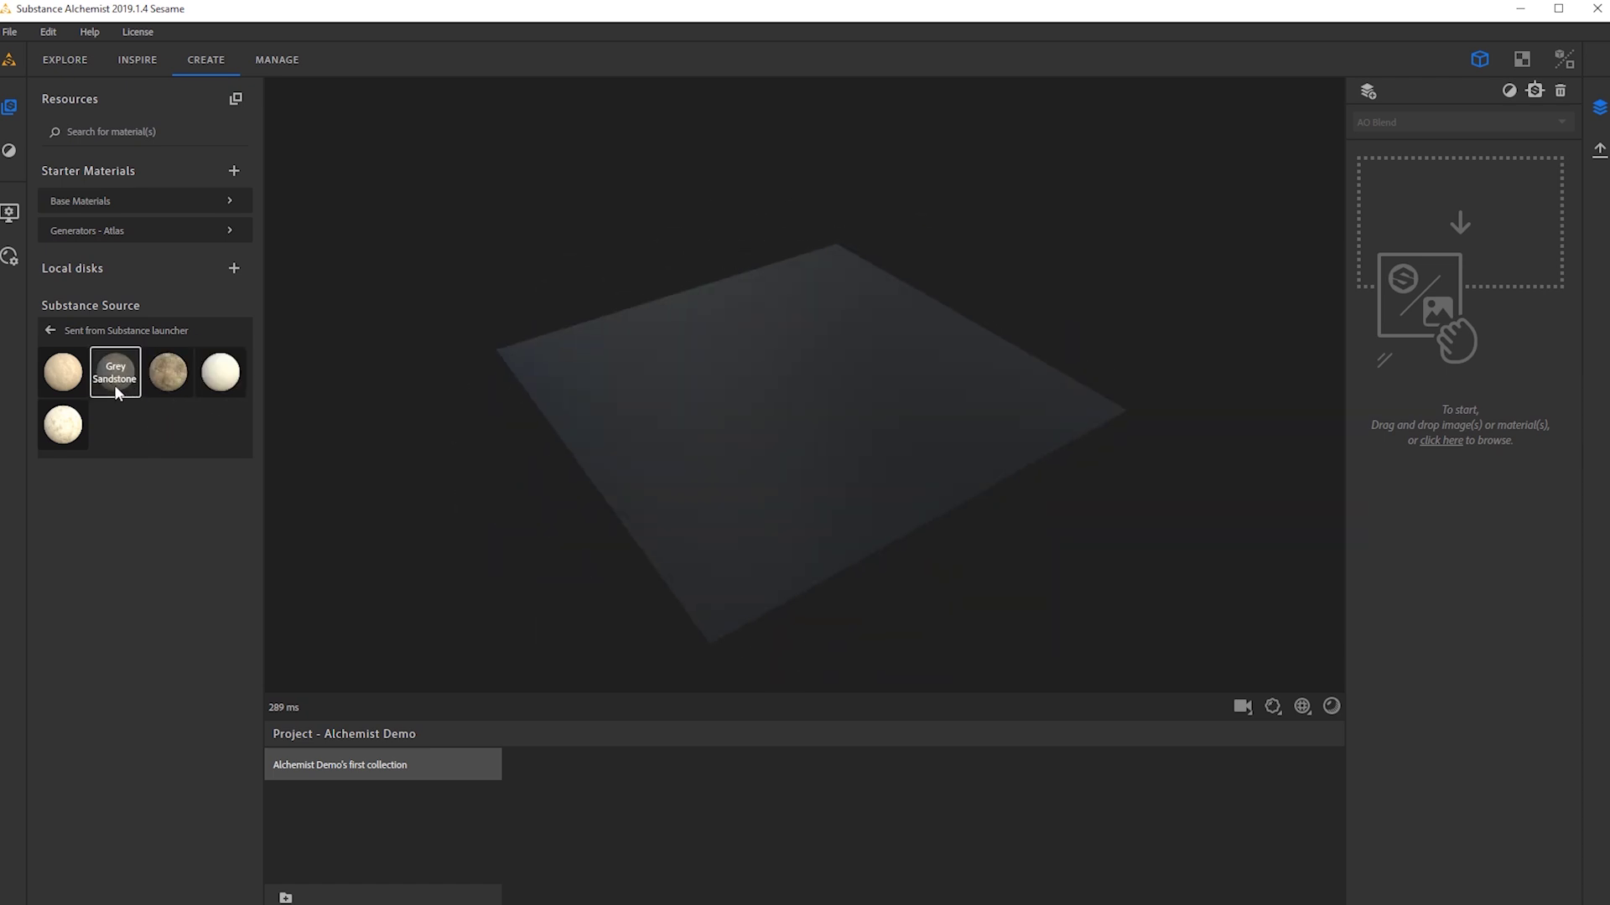
left_click_drag(115, 371, 986, 496)
Set Grey Sandstone's stone roughness to 0.87 and detail highlight intensity to 0.61.
left_click_drag(807, 432, 858, 431)
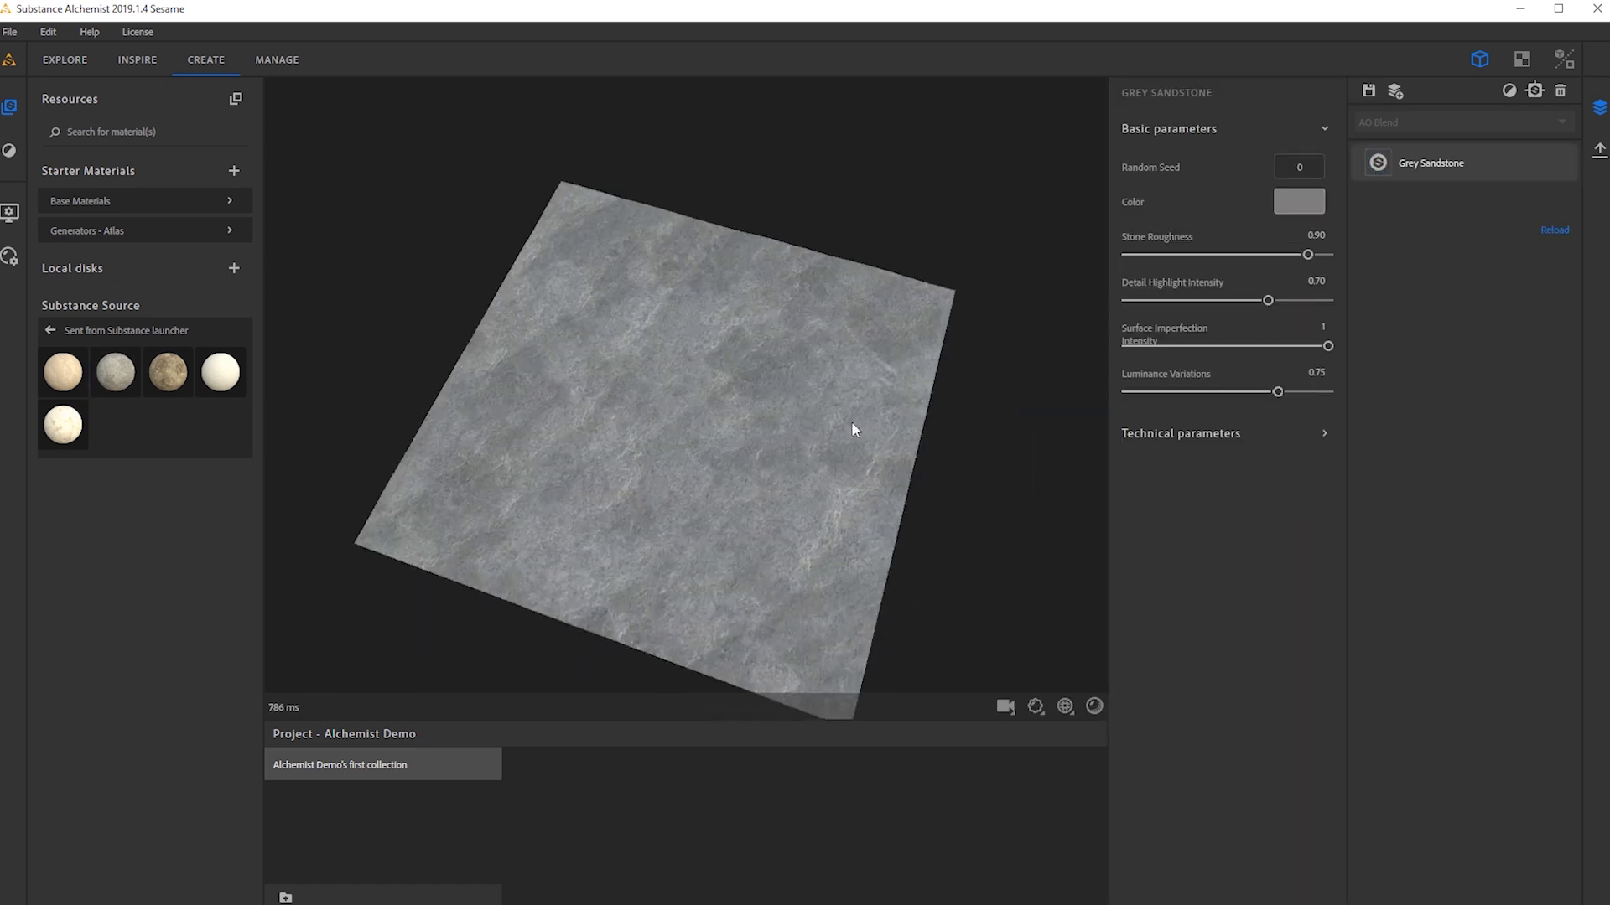
scroll(841, 486, "up", 3)
scroll(838, 488, "up", 3)
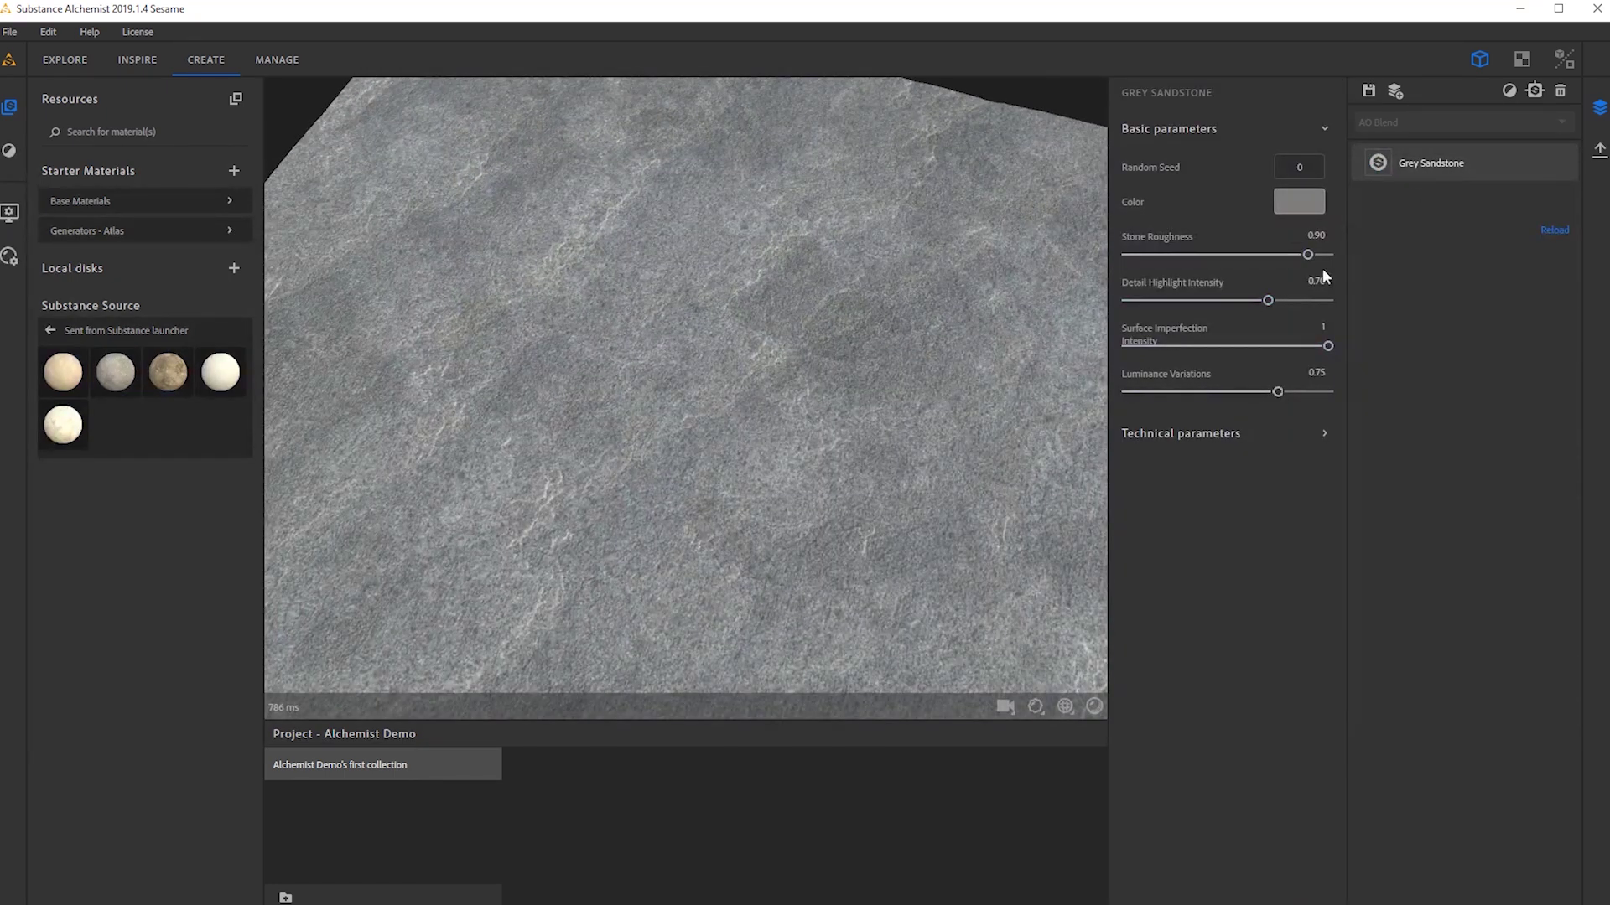
scroll(689, 380, "down", 3)
left_click(1304, 255)
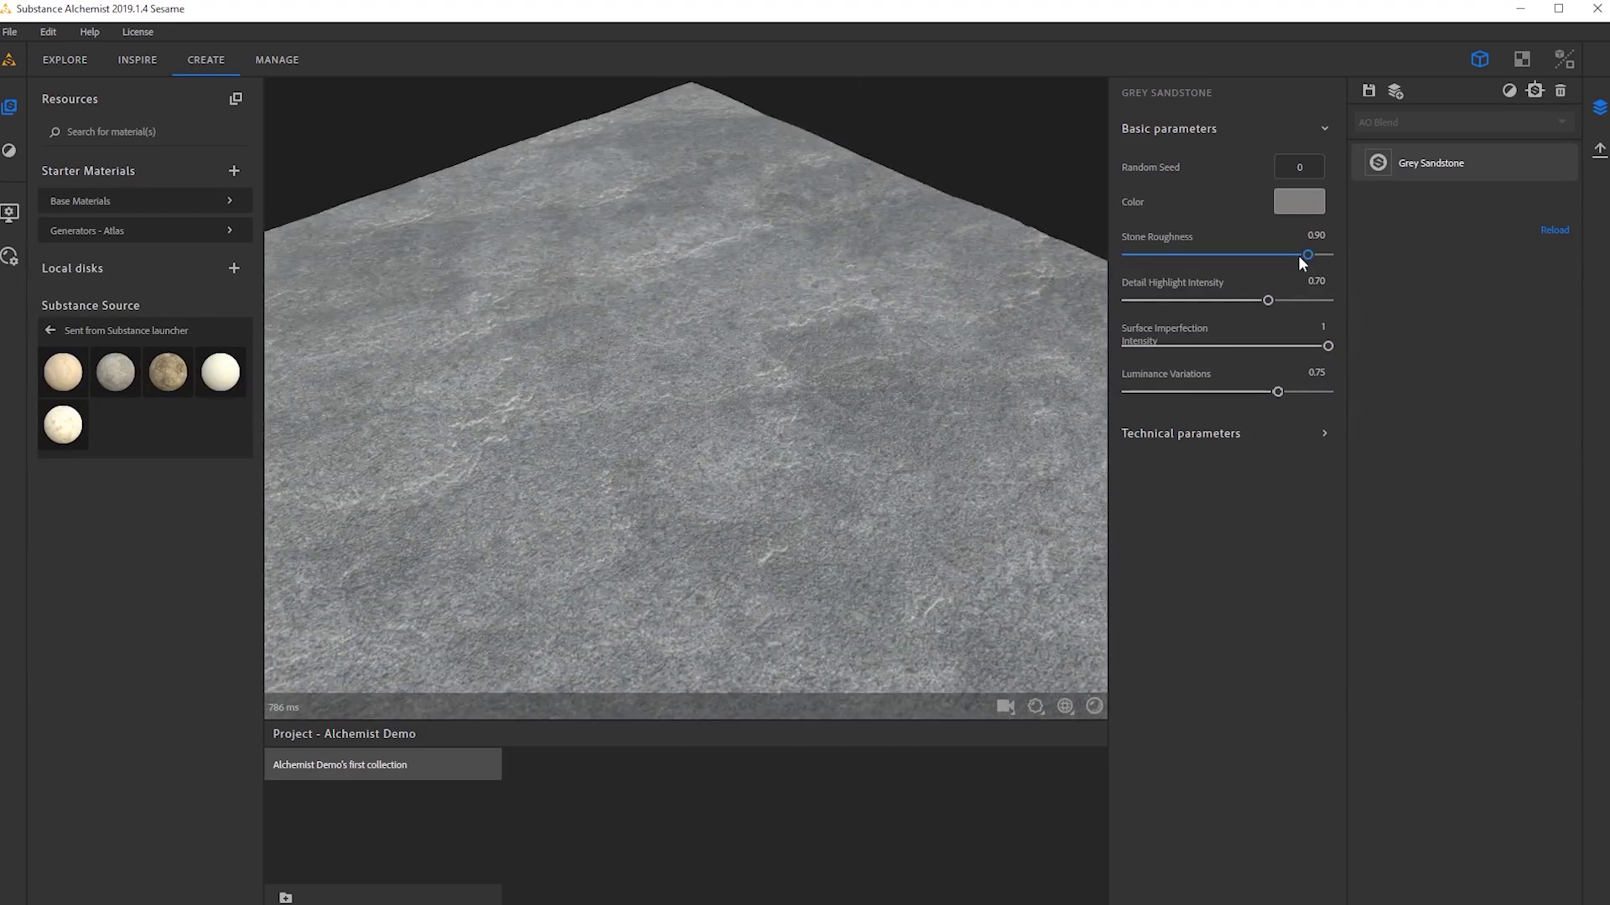
left_click_drag(1261, 257, 1249, 312)
left_click_drag(812, 385, 770, 470)
scroll(551, 385, "down", 5)
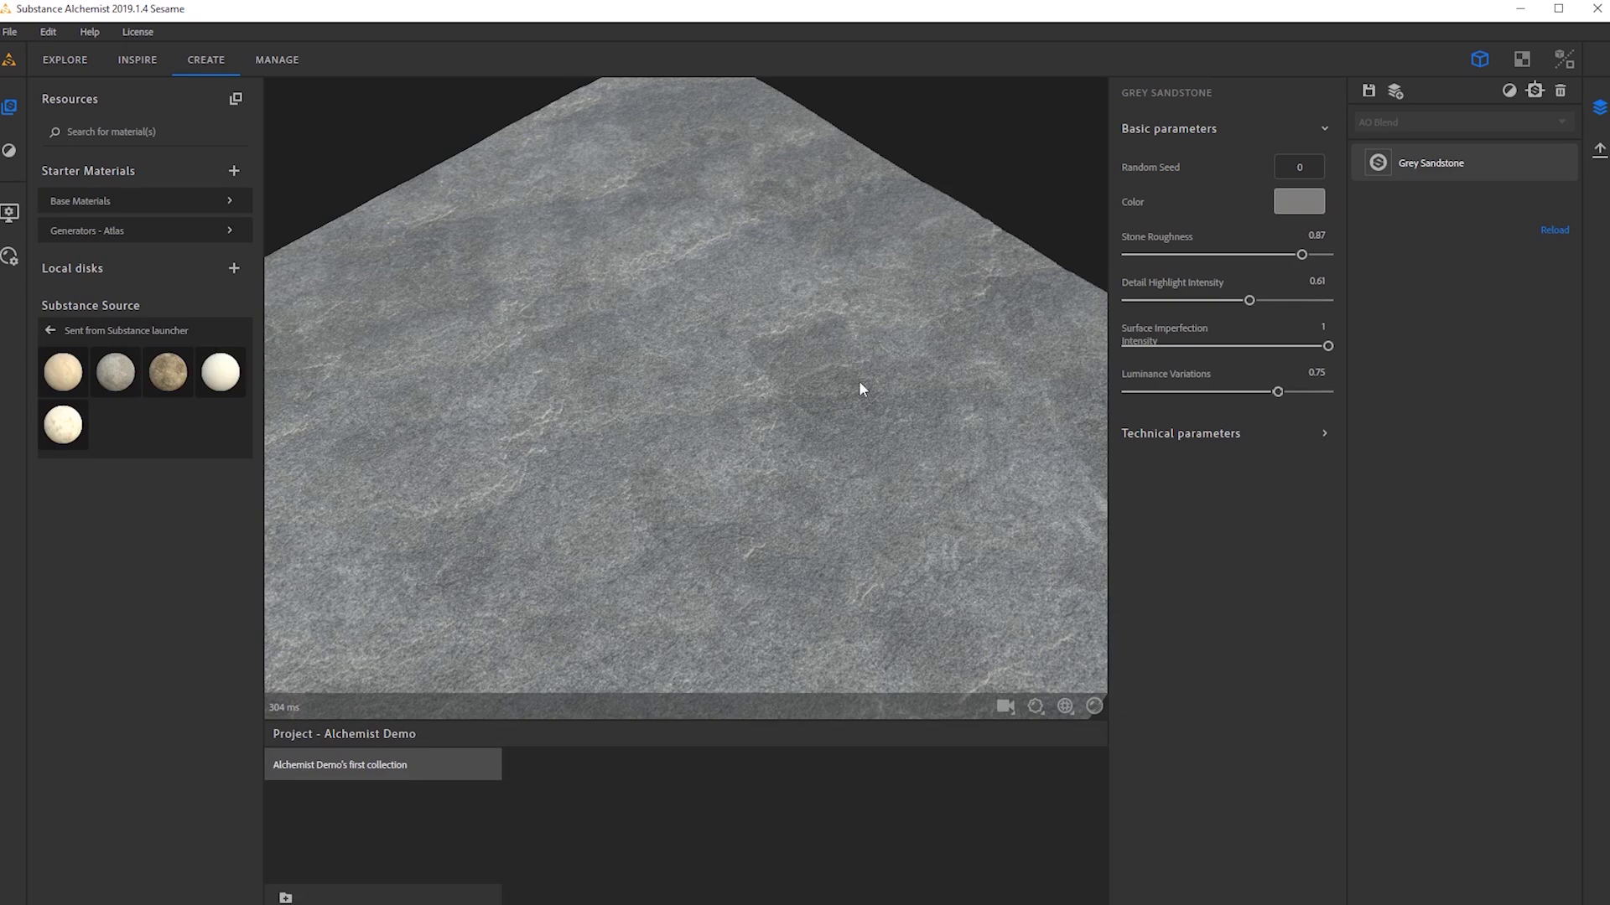
scroll(693, 422, "down", 6)
left_click_drag(700, 453, 573, 409)
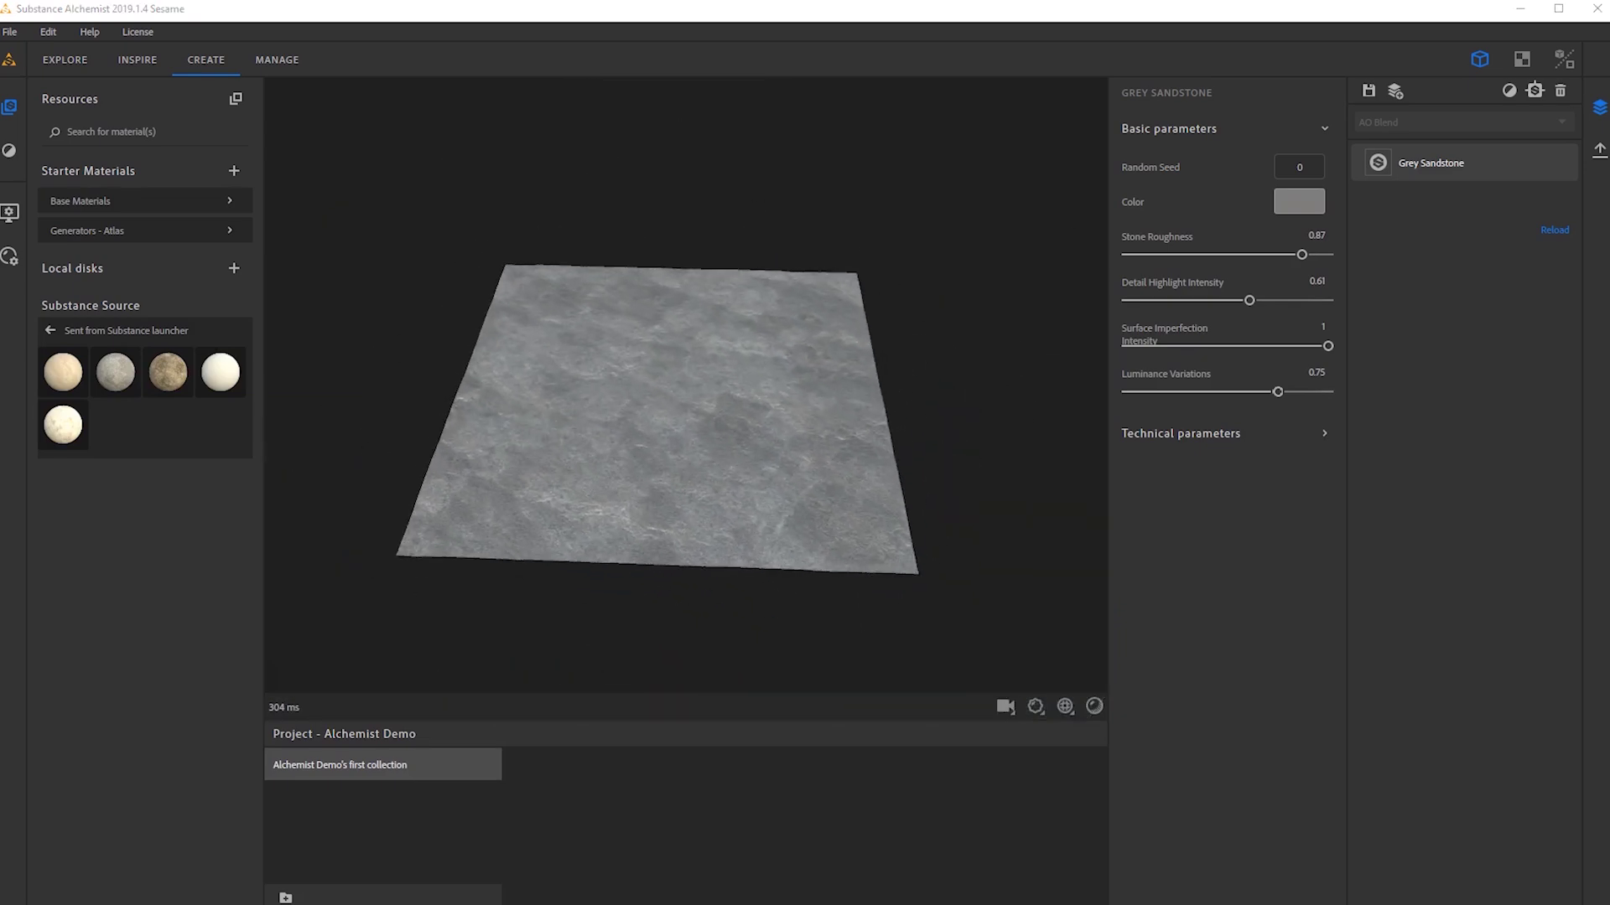
left_click_drag(870, 312, 791, 384)
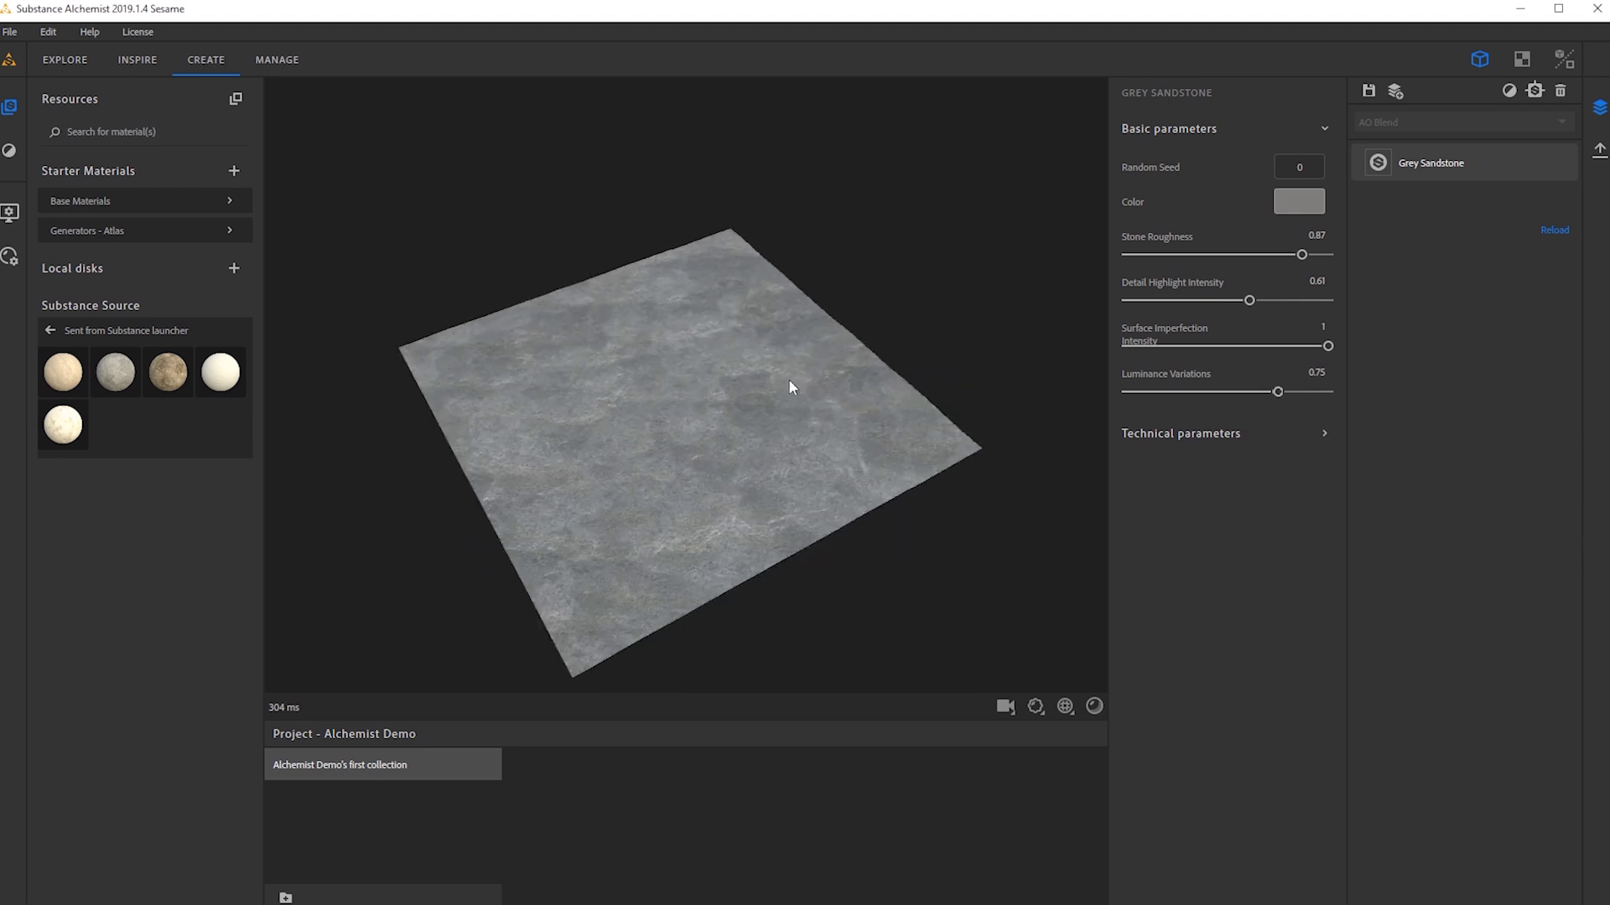
left_click(1510, 96)
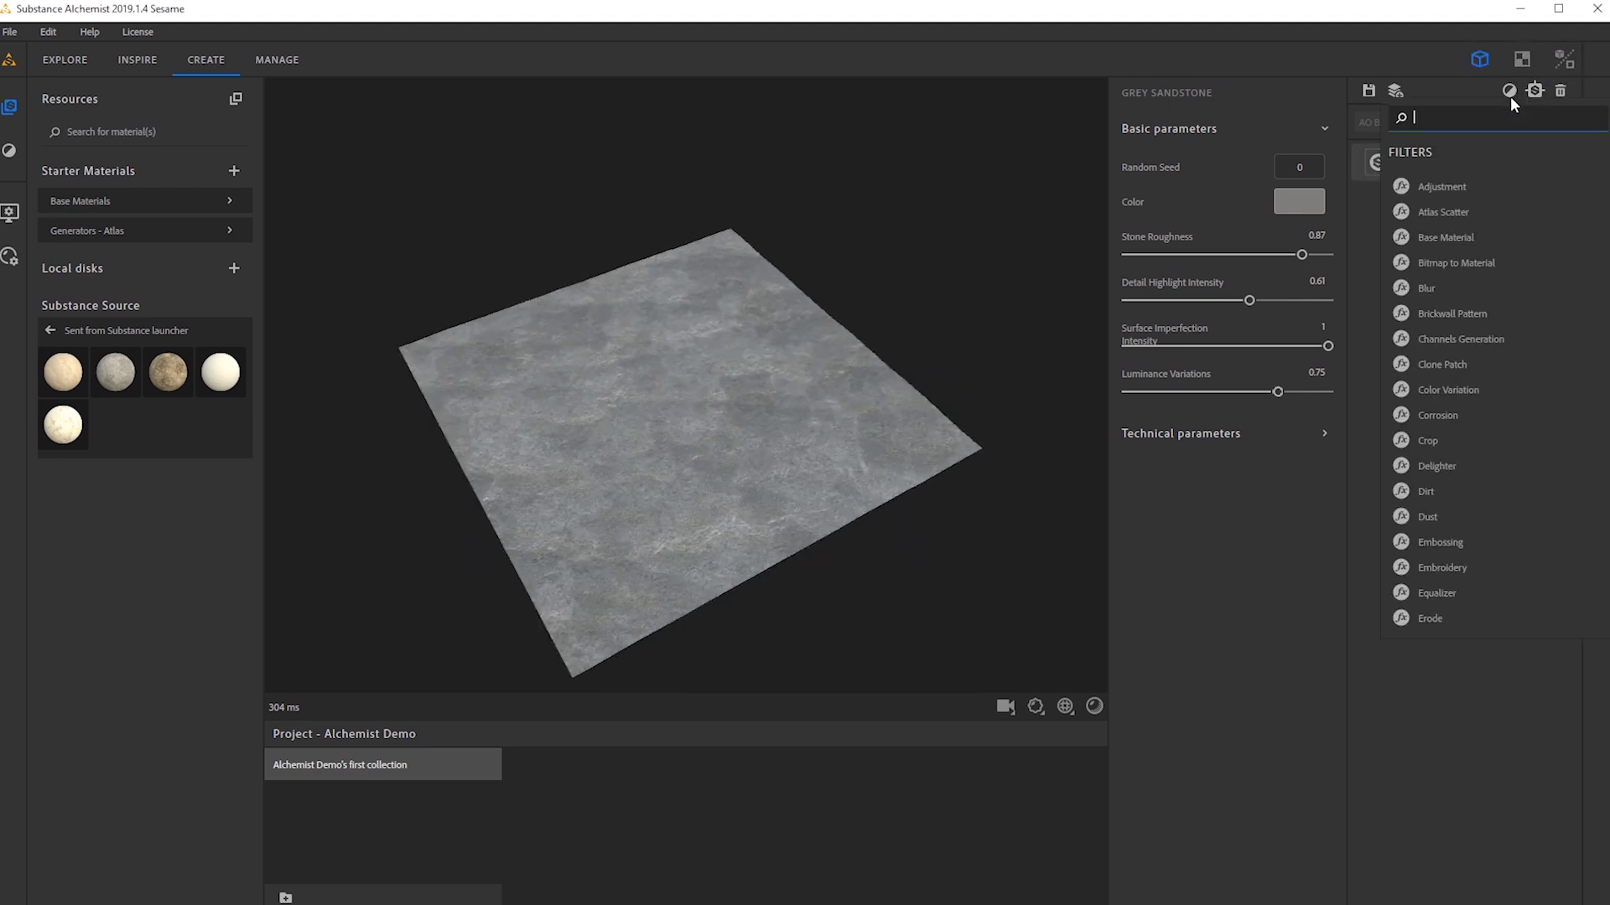
Add a Brickwall Pattern filter above Grey Sandstone via a 'brick' filter search.
type("brick")
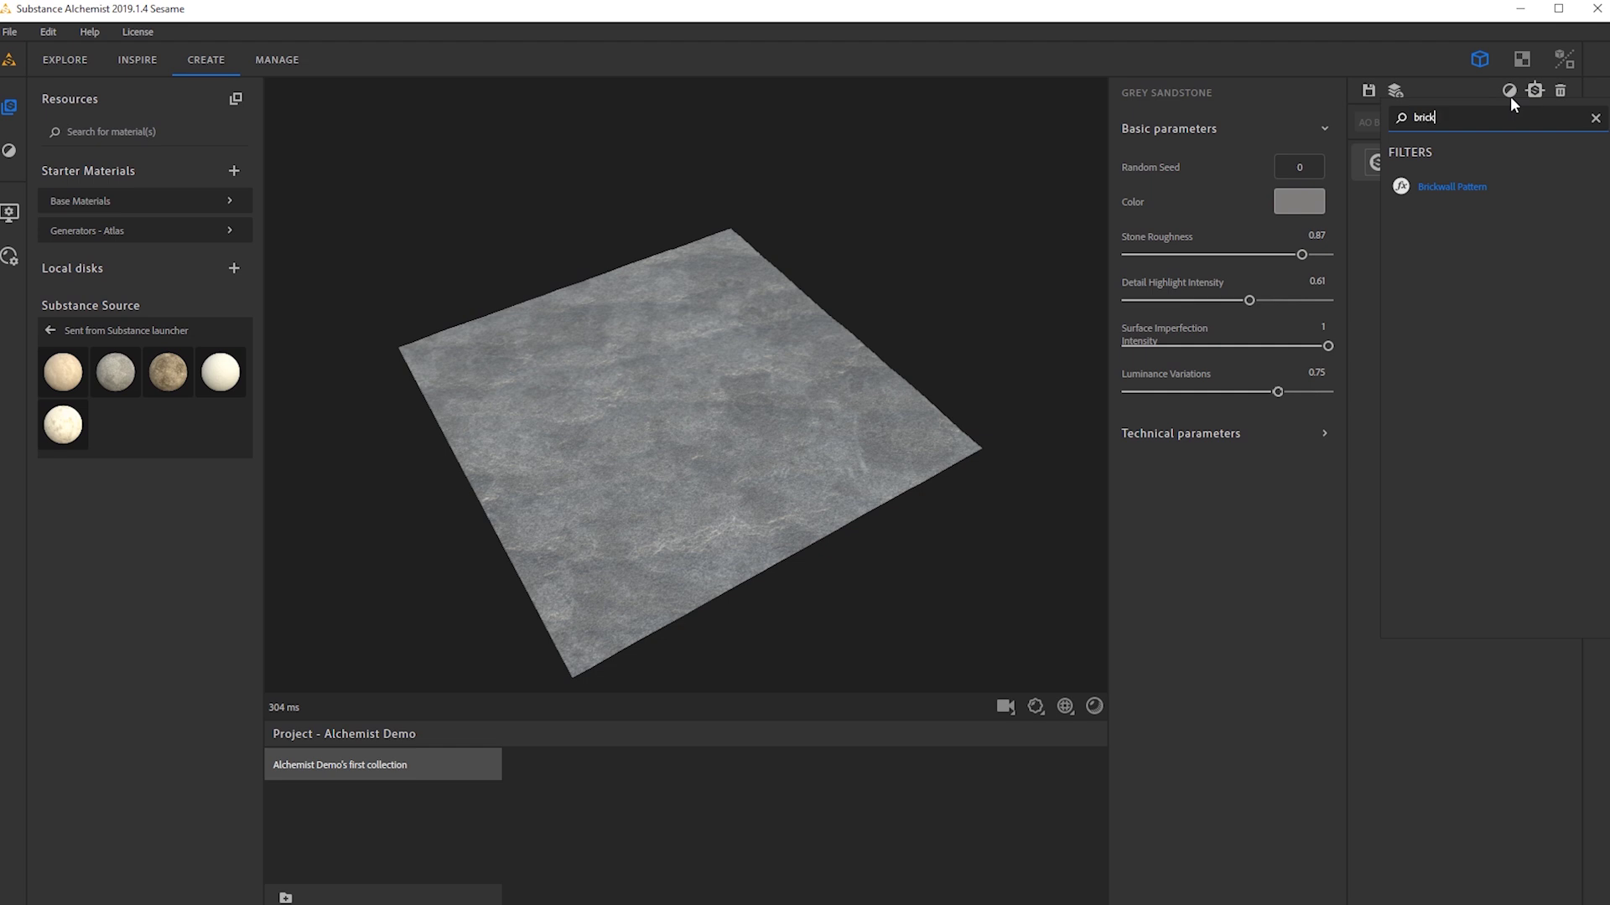
left_click(1453, 686)
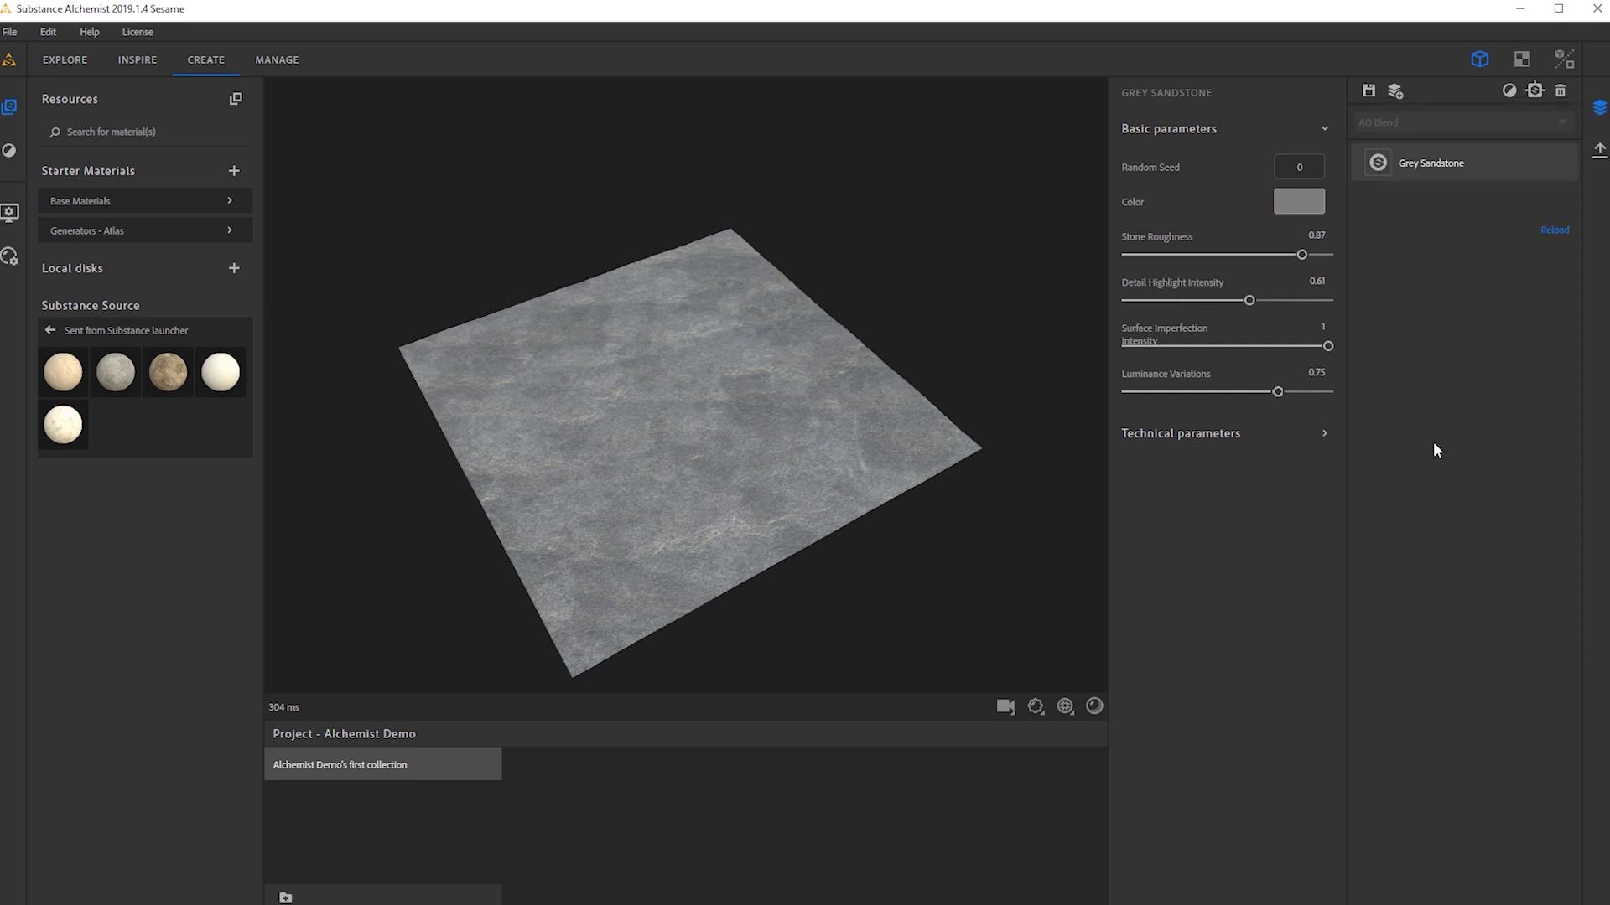
key("space")
type("bri")
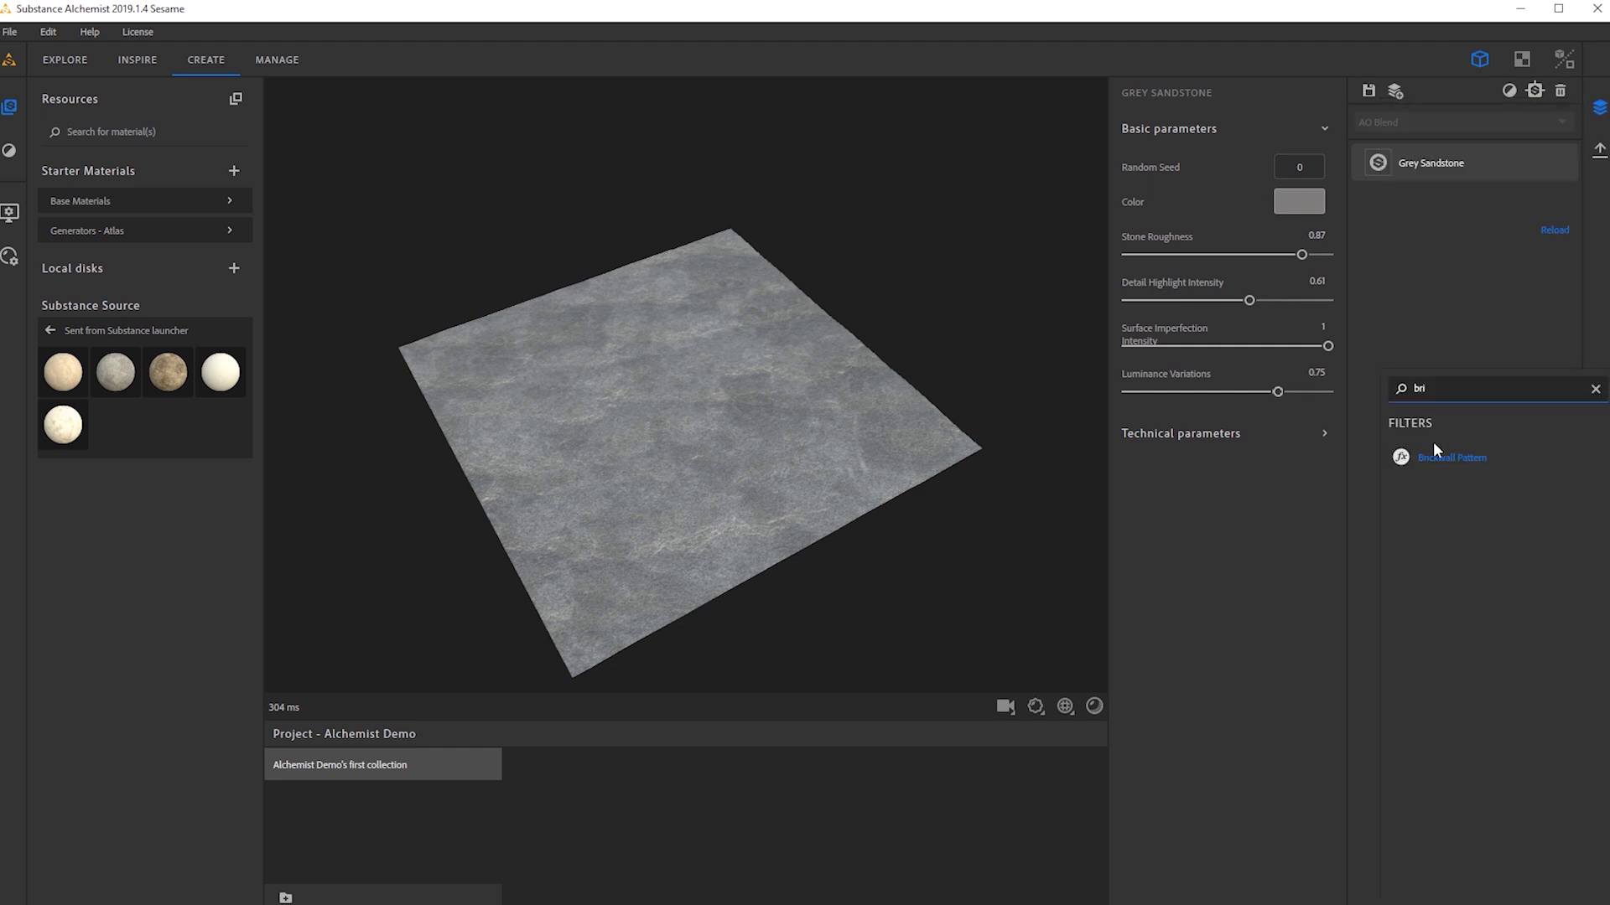
type("ck")
left_click(1405, 474)
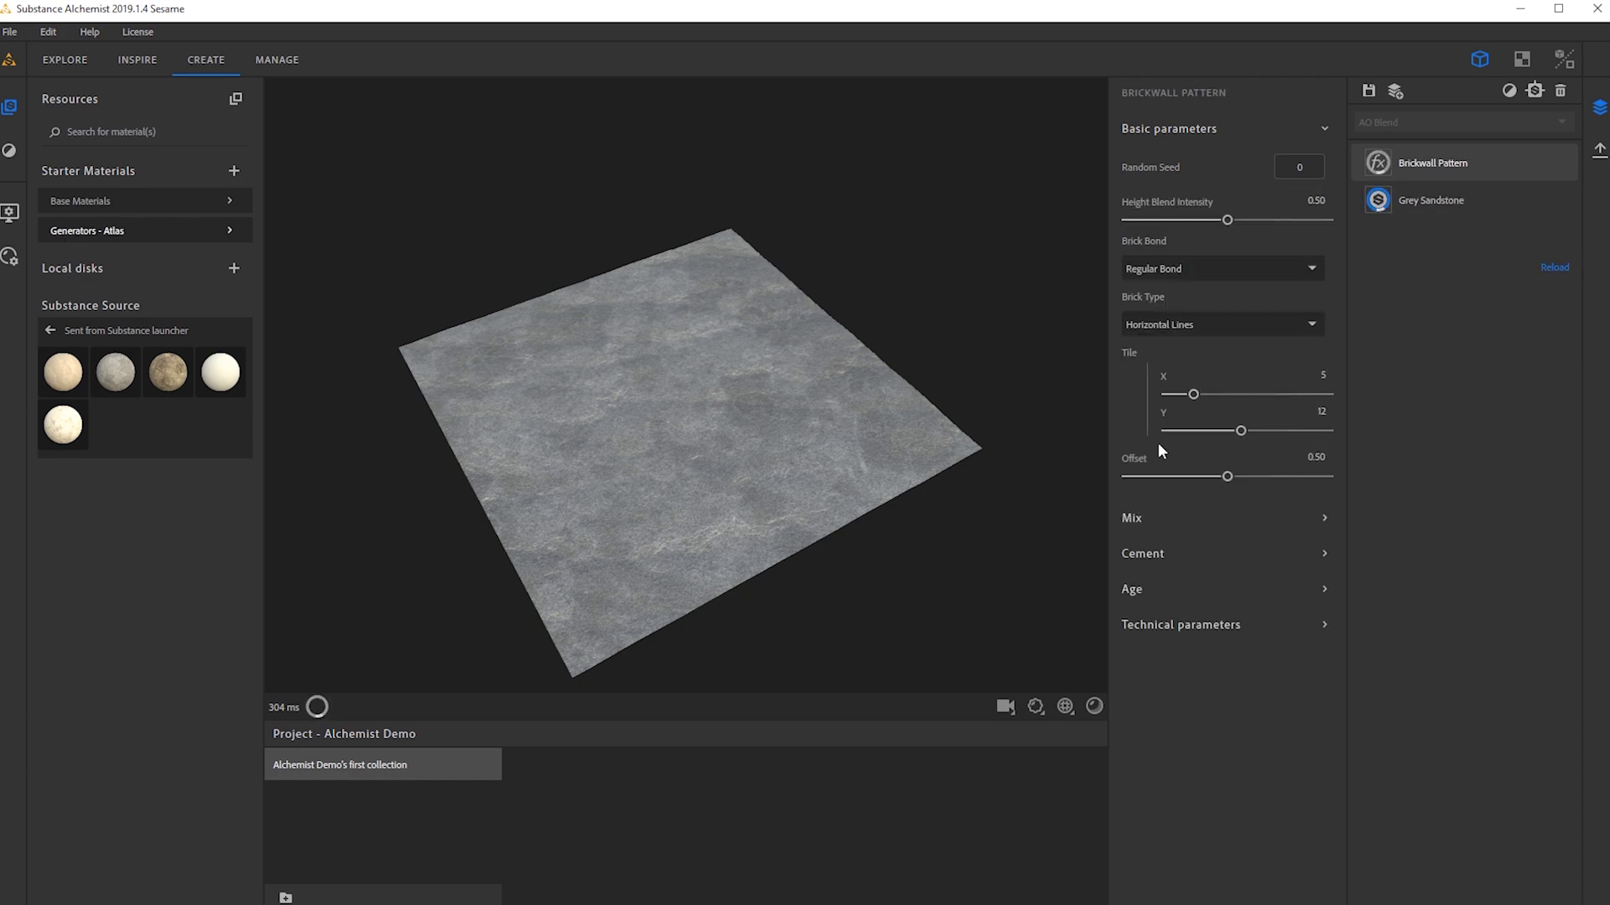
Orbit and zoom around the plane to inspect the regular horizontal brick bond.
left_click_drag(485, 463, 840, 501)
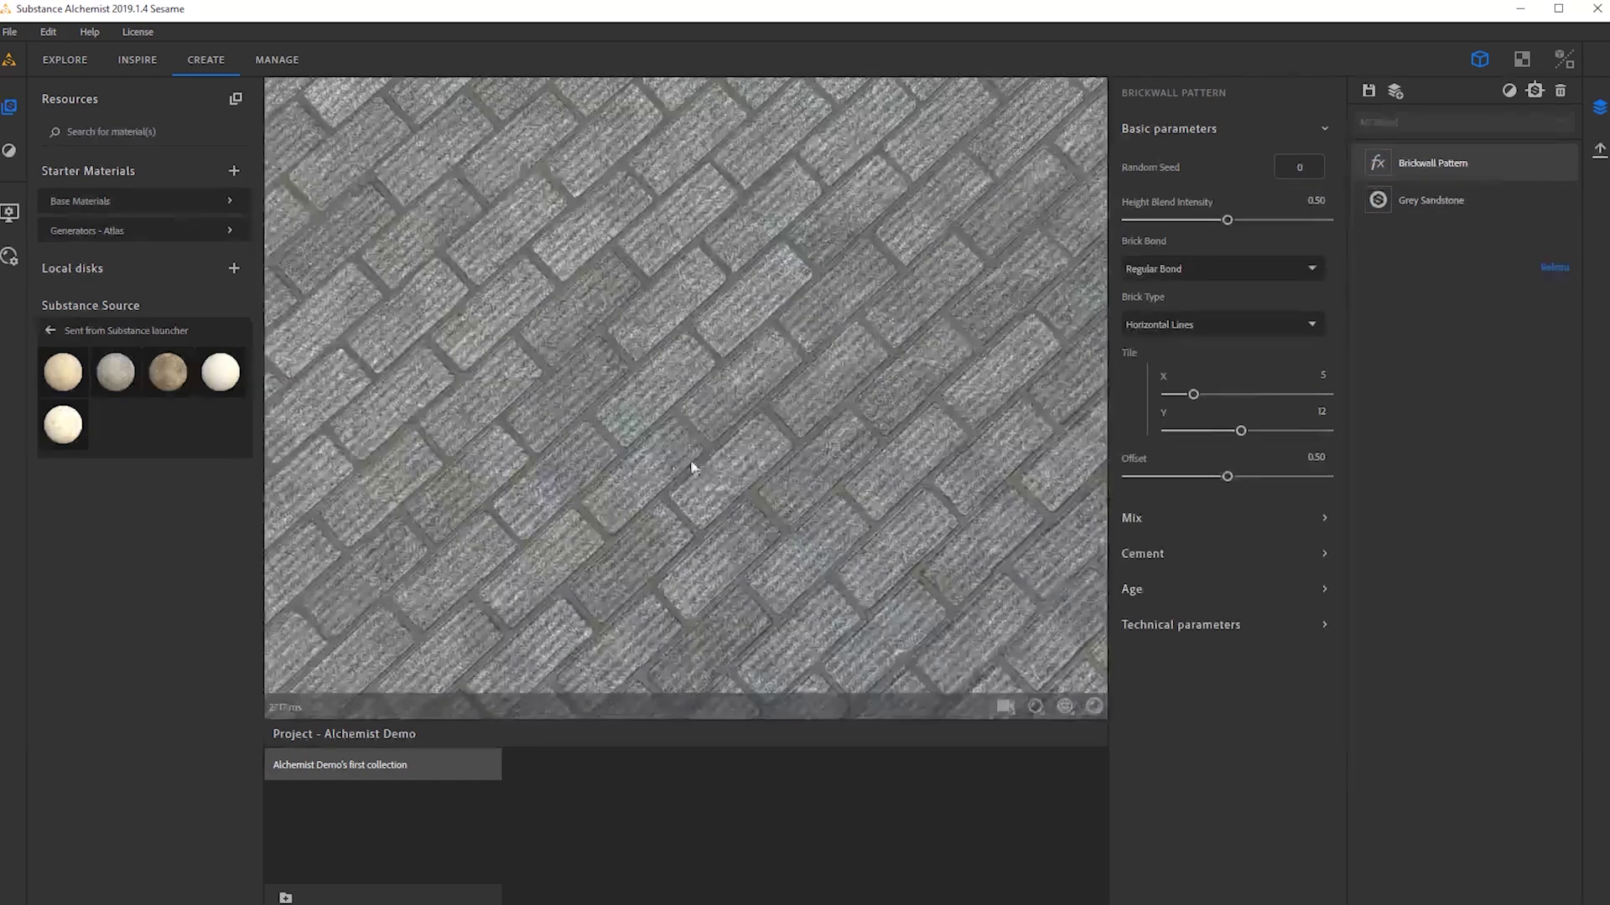
left_click_drag(692, 463, 1258, 377)
left_click_drag(847, 386, 759, 461)
scroll(762, 451, "up", 5)
scroll(708, 469, "down", 5)
scroll(735, 418, "down", 5)
left_click_drag(625, 446, 506, 480)
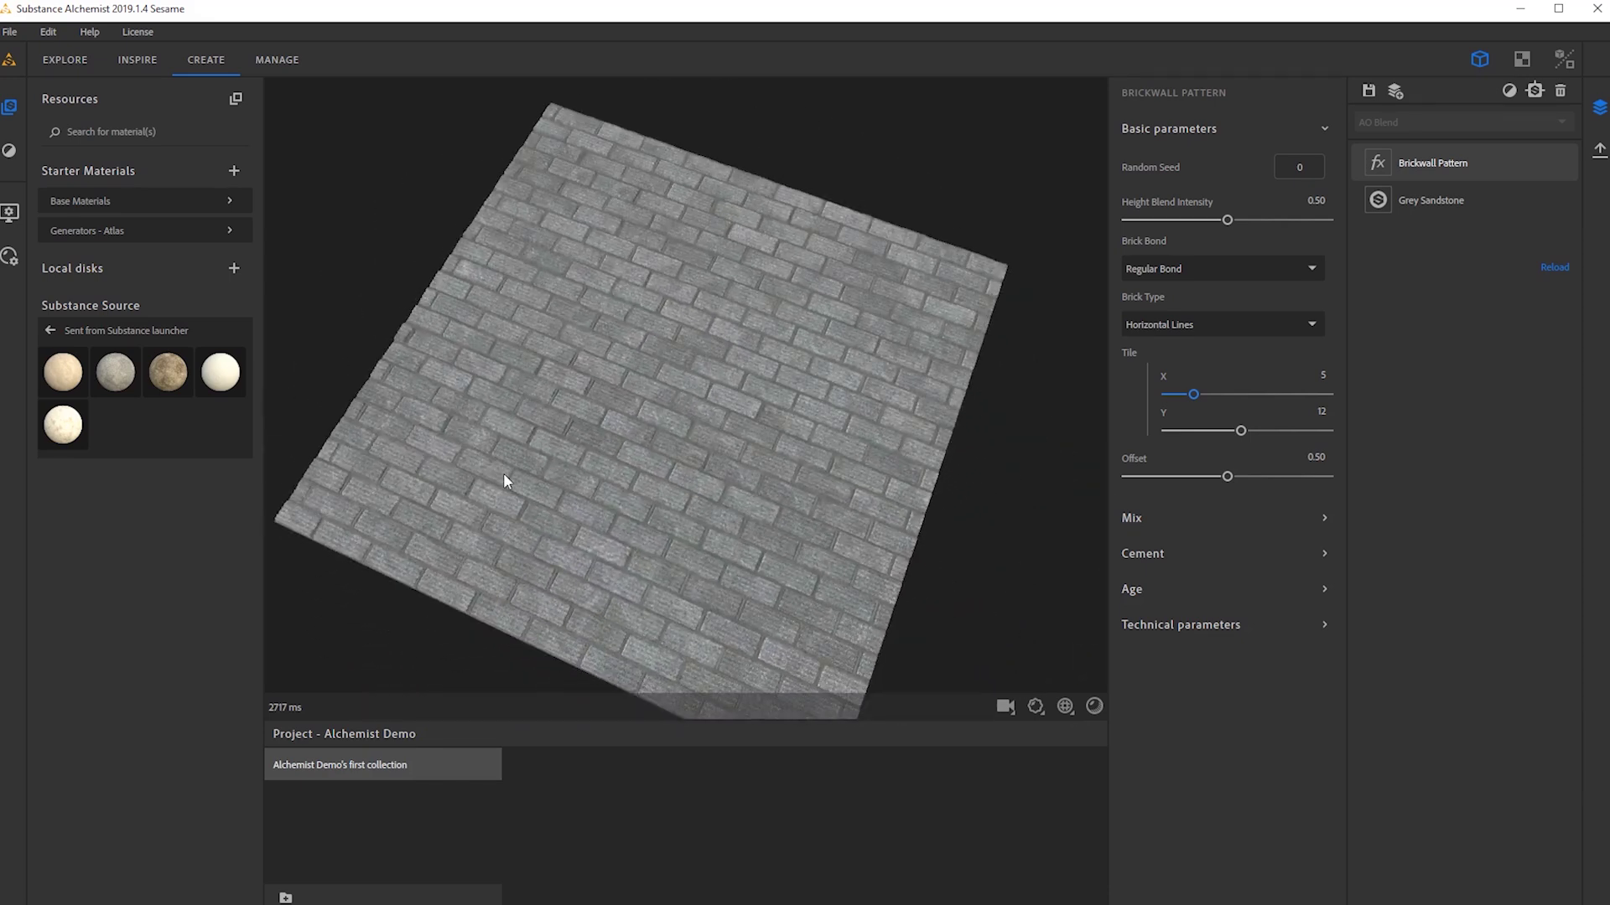
Orbit the brick plane through several angles to inspect the pattern.
left_click_drag(504, 475, 586, 396)
scroll(661, 525, "up", 3)
scroll(586, 395, "down", 5)
left_click_drag(605, 493, 797, 427)
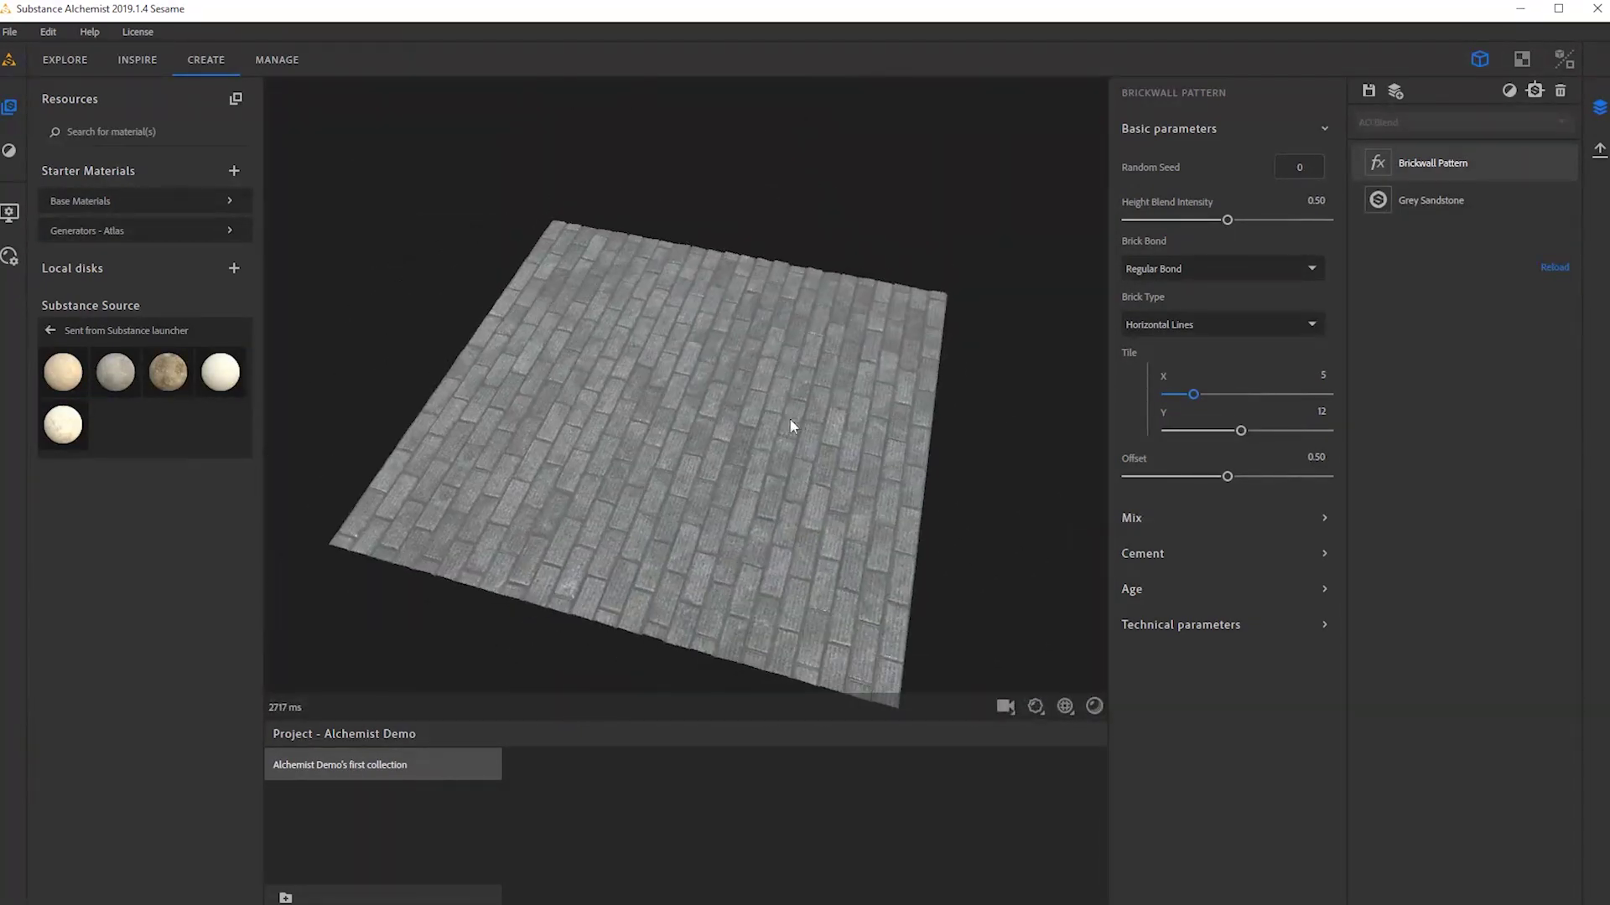
left_click_drag(549, 662, 542, 395)
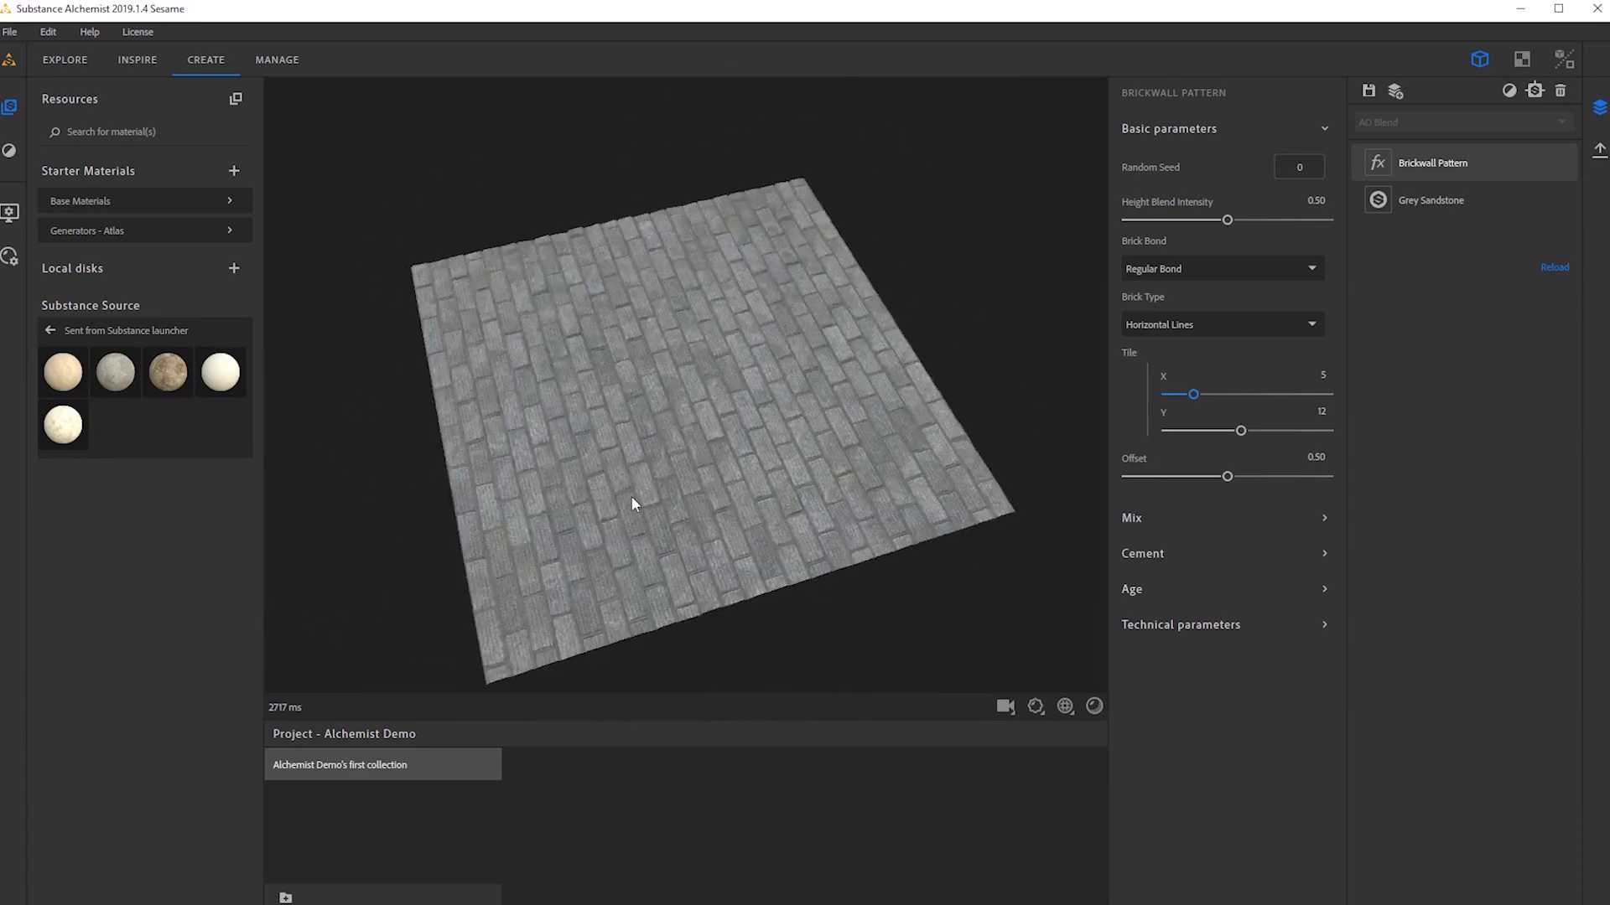
left_click_drag(769, 446, 808, 485)
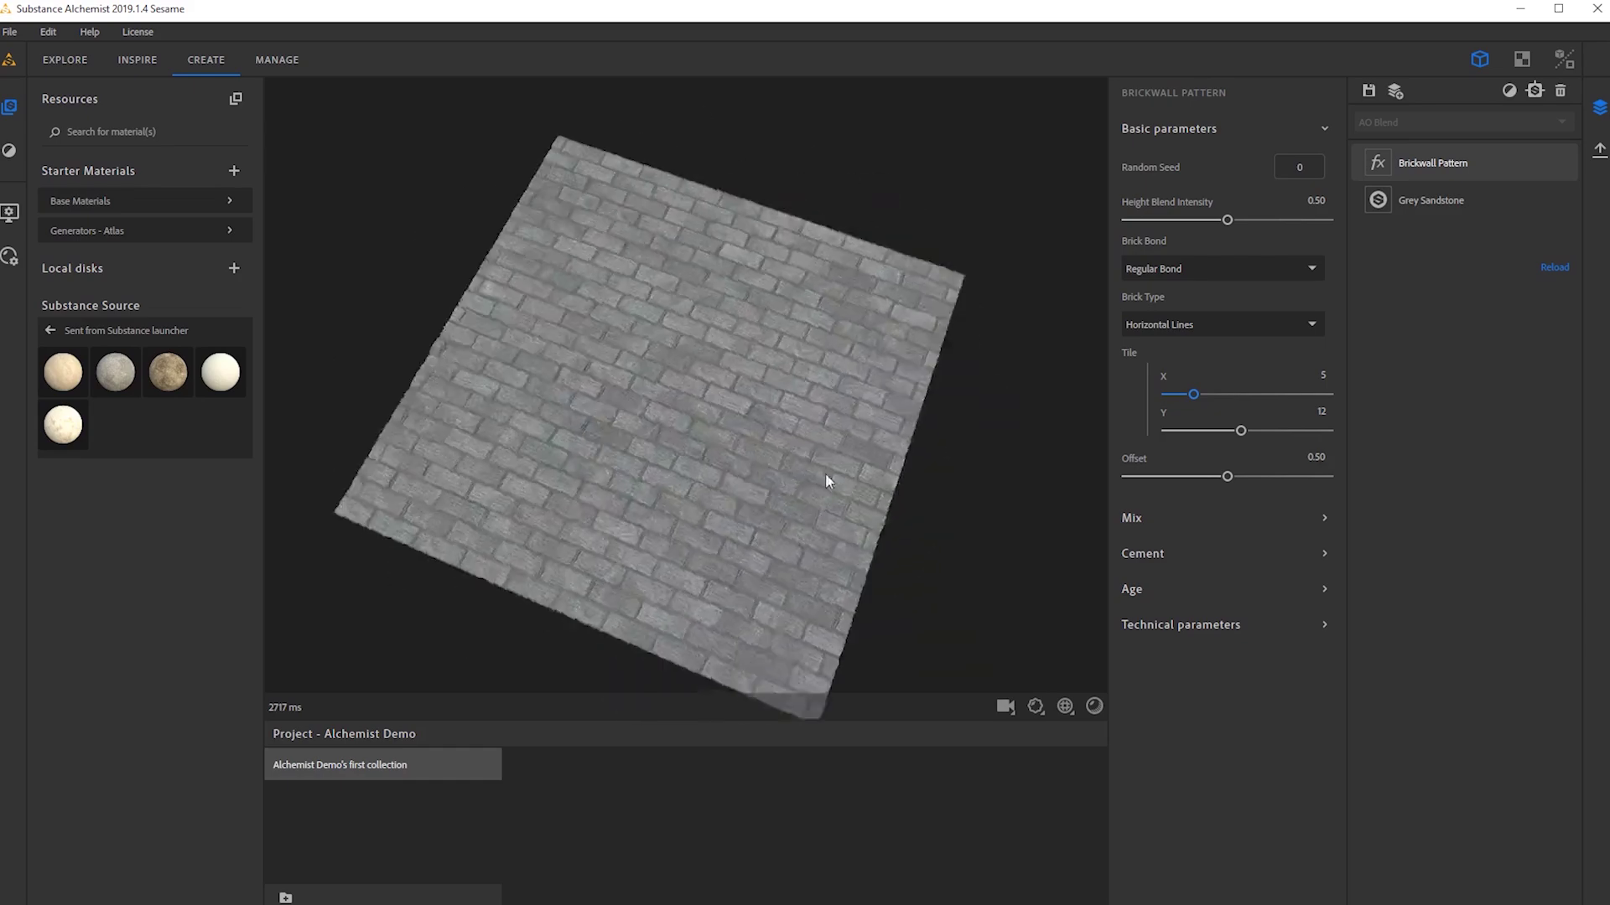
scroll(794, 474, "up", 6)
scroll(670, 521, "down", 6)
Enlarge the bricks by lowering the Brickwall Pattern tiling to X 4, Y 6.
left_click_drag(626, 508, 555, 407)
scroll(719, 450, "up", 5)
scroll(696, 413, "down", 3)
scroll(555, 408, "up", 3)
left_click_drag(1003, 349, 1367, 420)
mouse_move(1193, 394)
left_mouse_down()
mouse_move(1176, 395)
mouse_move(1188, 438)
mouse_move(1189, 395)
left_mouse_up()
Set cement roughness 0.84, interstice 0.16 and level 0.29 in the Brickwall Pattern.
left_click(1258, 520)
left_click(1258, 630)
scroll(1240, 638, "down", 1)
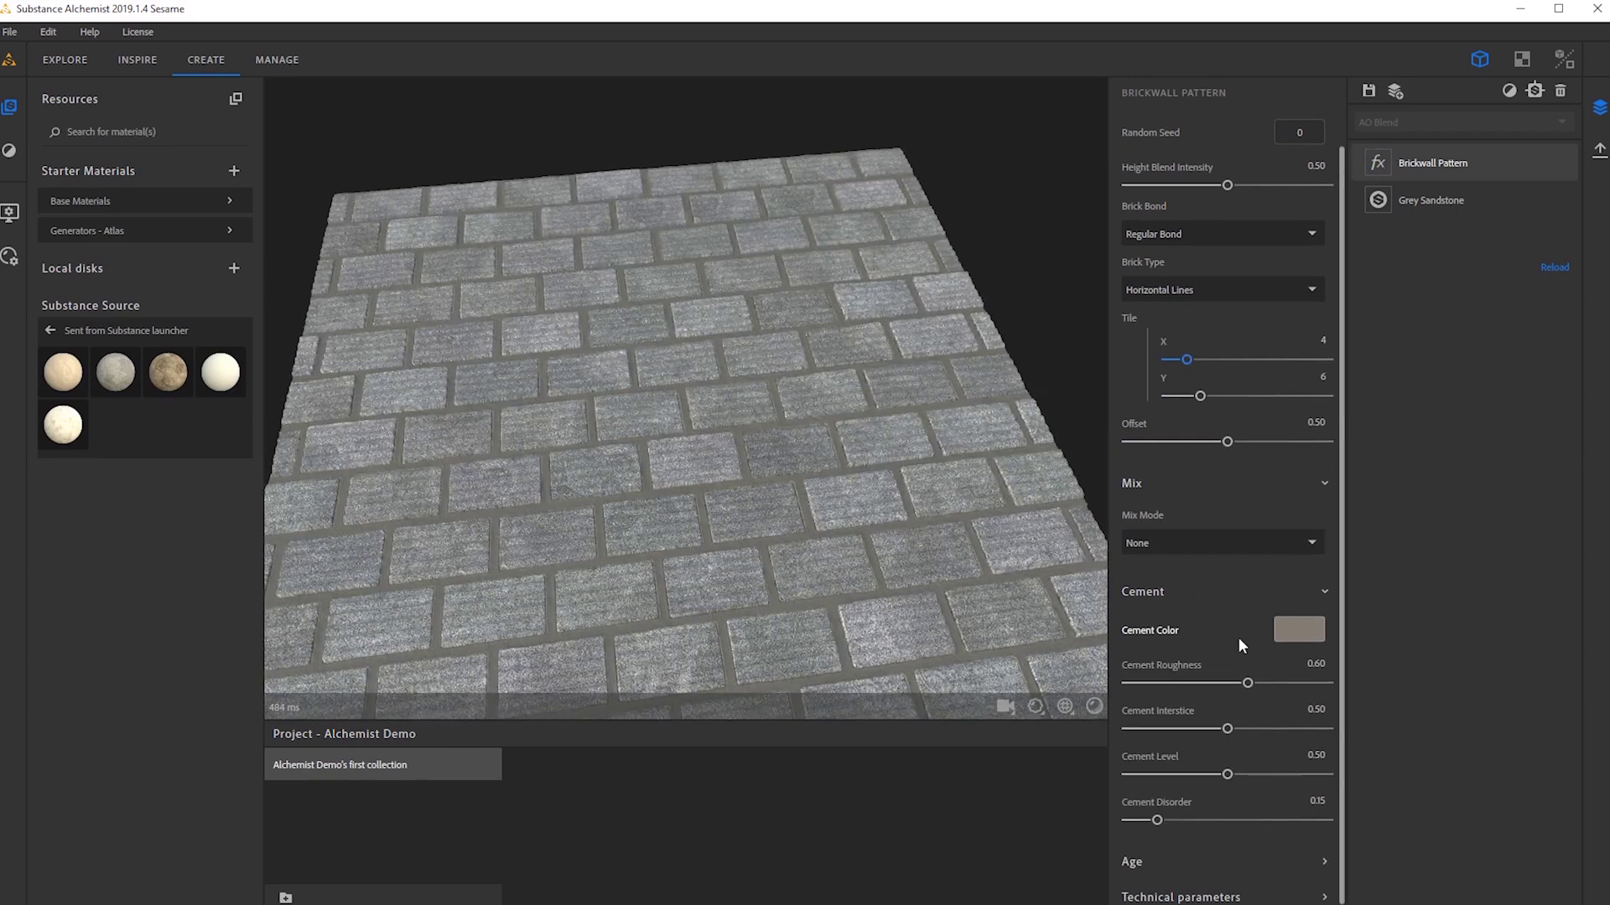
left_click_drag(1246, 678, 1295, 681)
left_click_drag(1227, 725, 1160, 727)
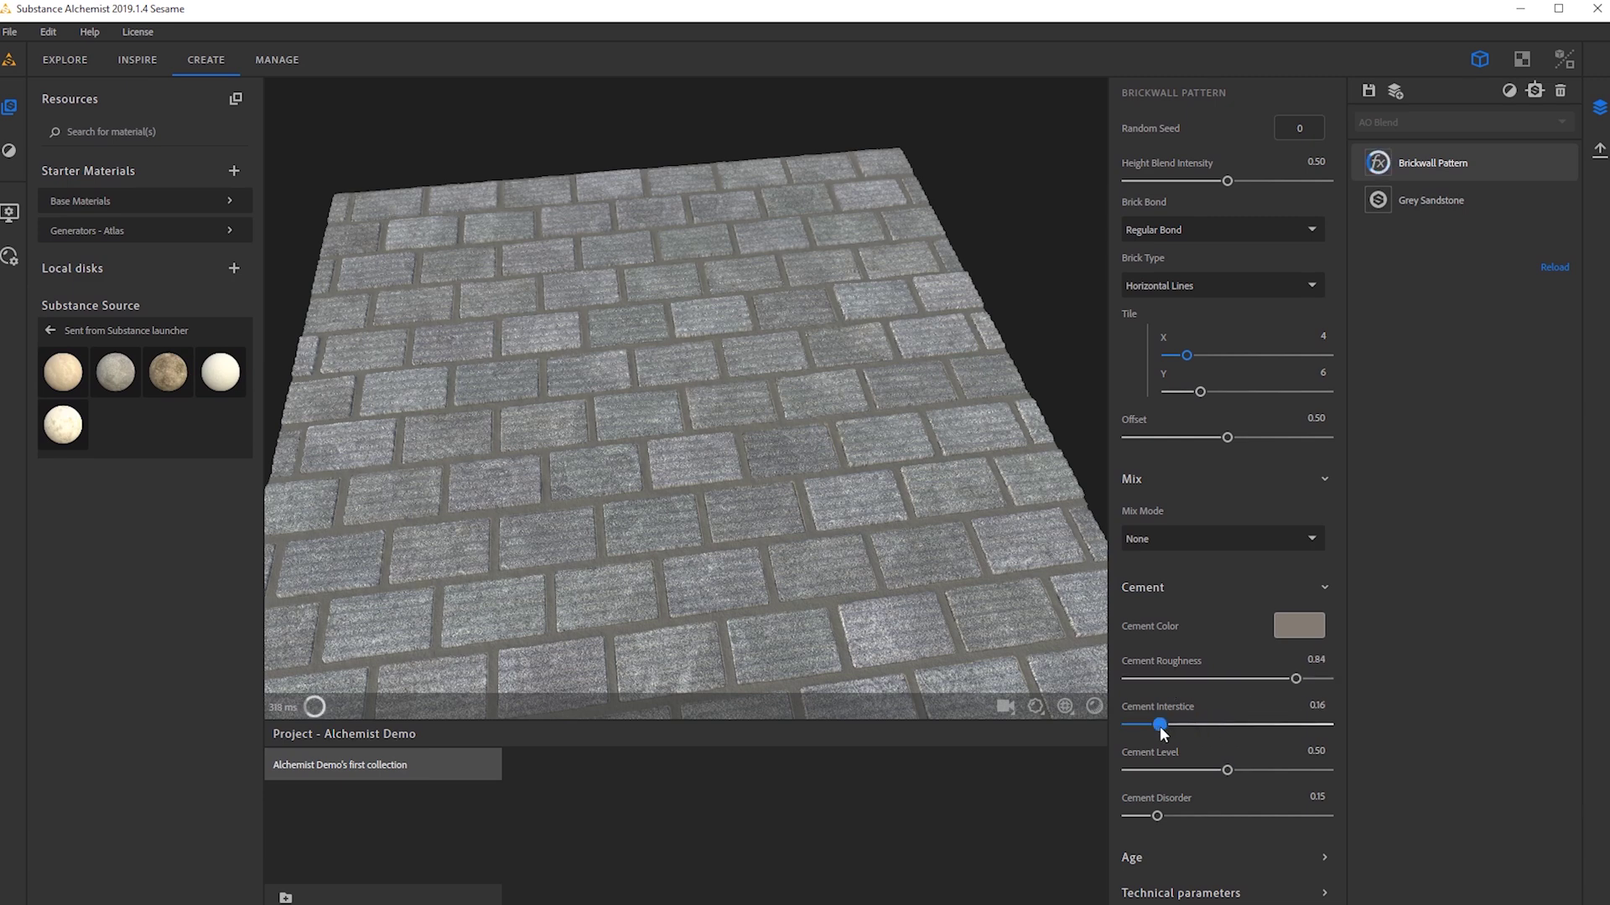
left_click_drag(1227, 771, 1184, 780)
left_click_drag(644, 444, 737, 426)
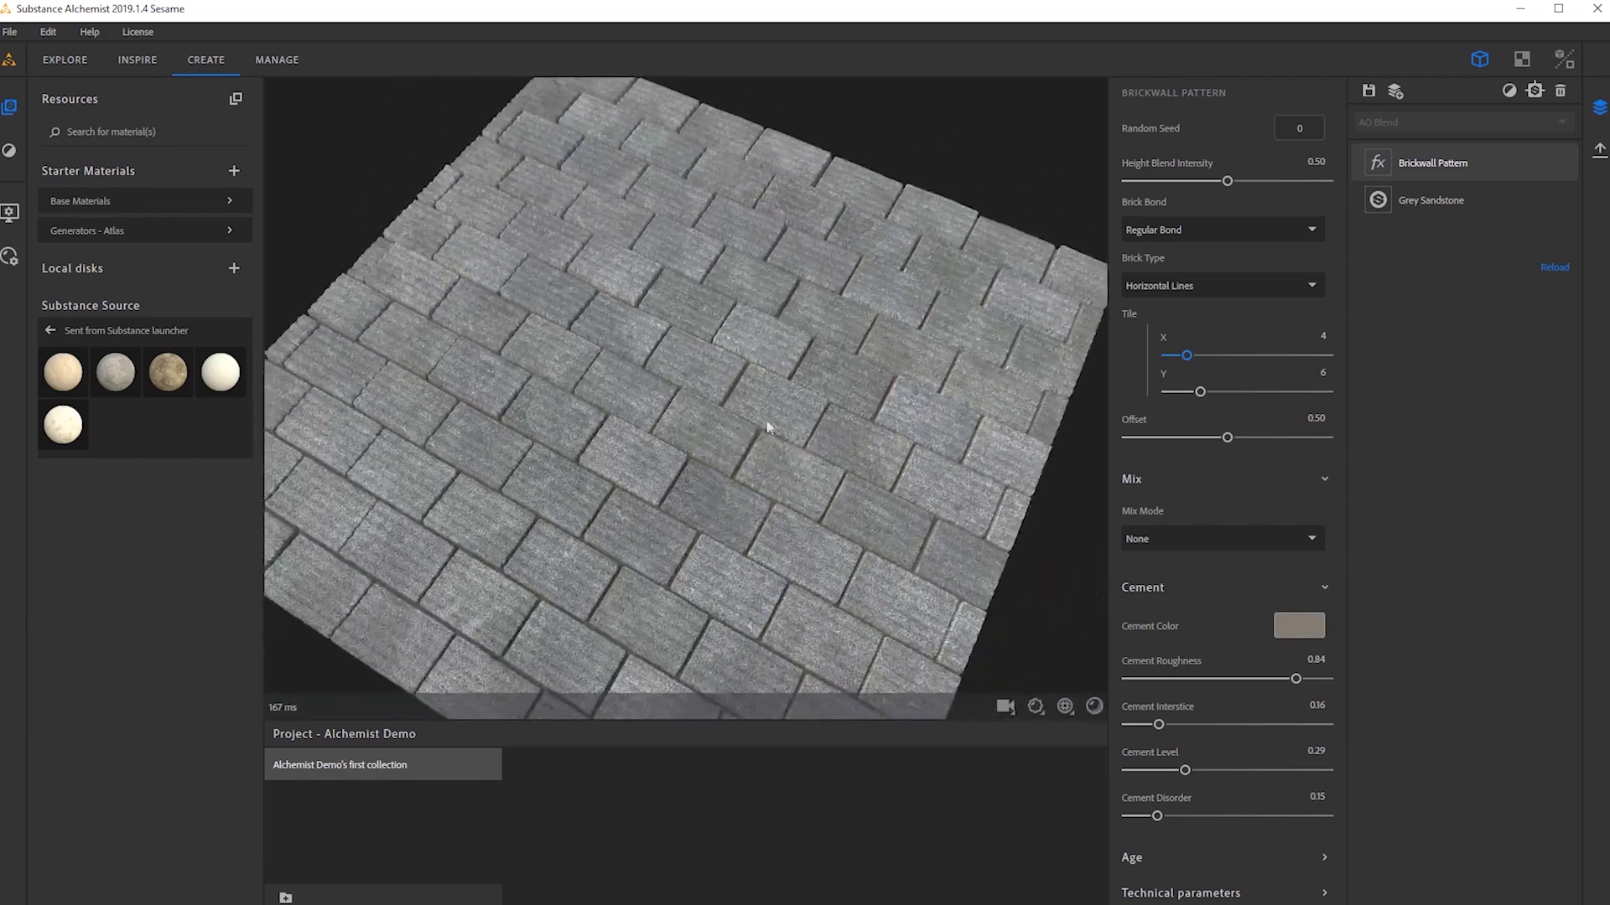
Orbit to inspect the deeper joints and expand the brick Age settings.
right_click_drag(737, 426, 842, 413)
left_click_drag(842, 411, 529, 395)
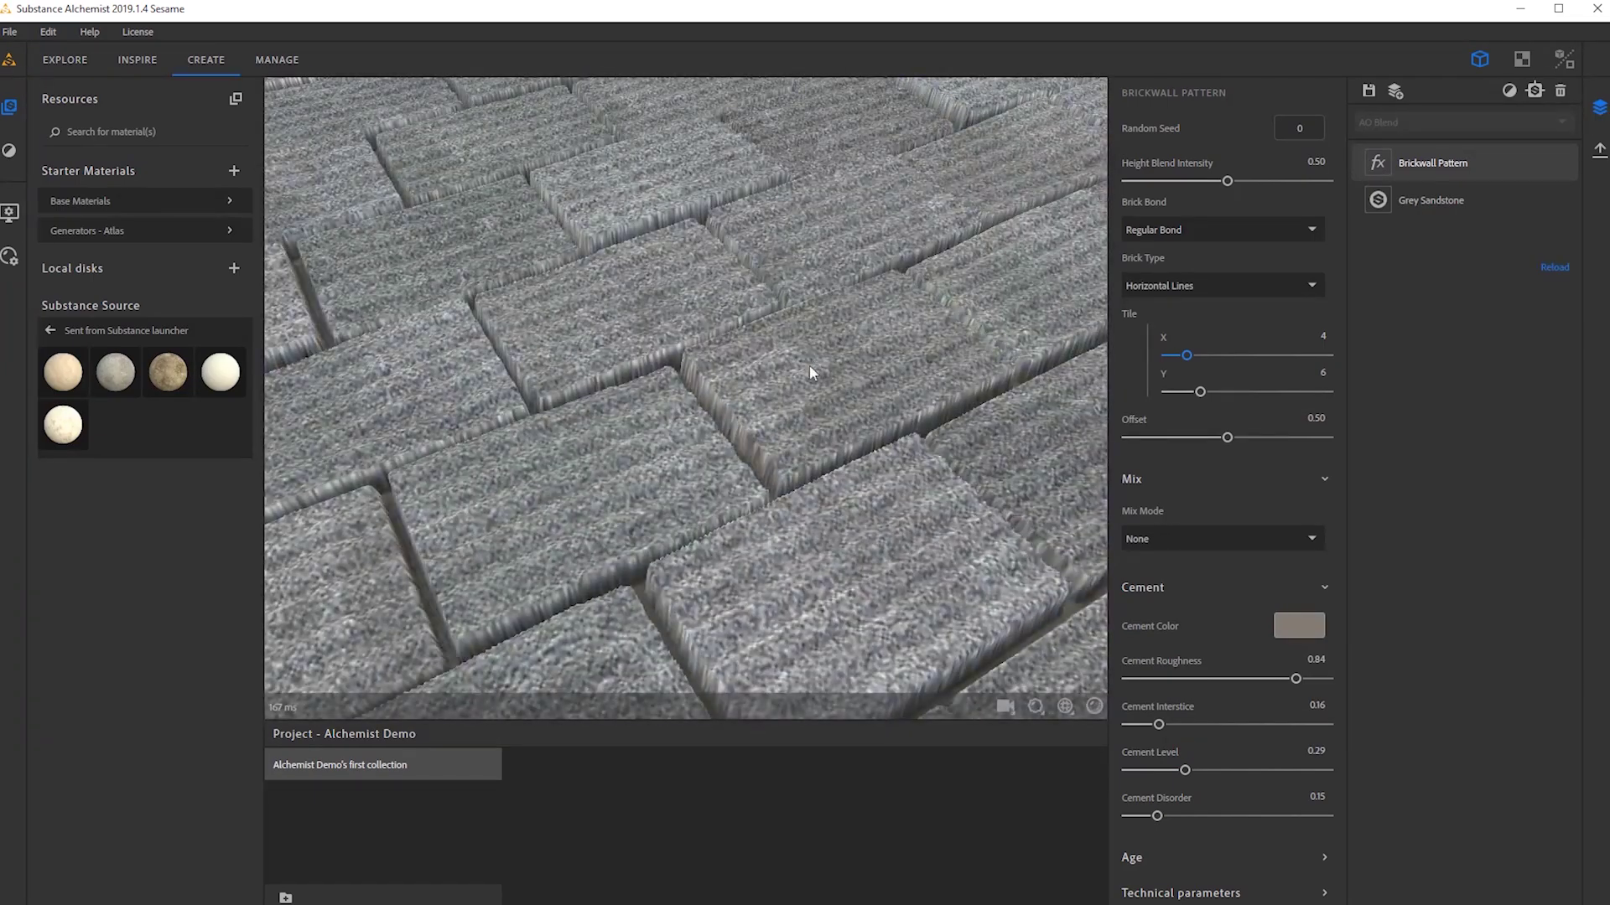
right_click_drag(812, 359, 762, 436)
left_click(1320, 857)
scroll(1245, 736, "down", 3)
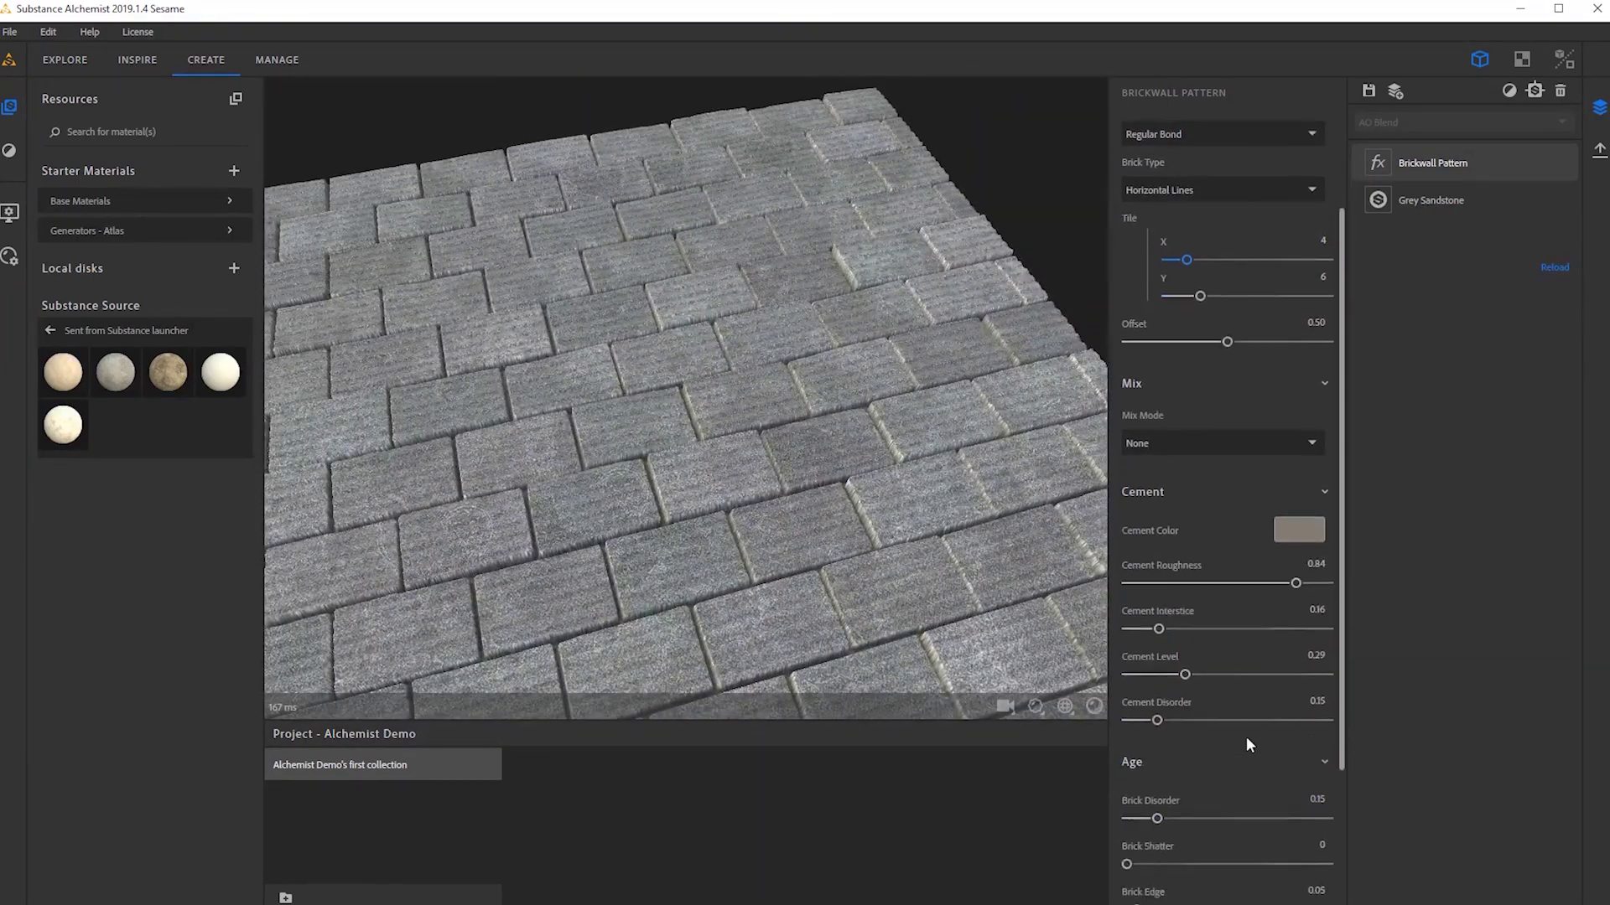
Raise Brick Disorder to 0.39 and increase Brick Color Variation between the pavement bricks.
left_click_drag(1158, 689, 1206, 692)
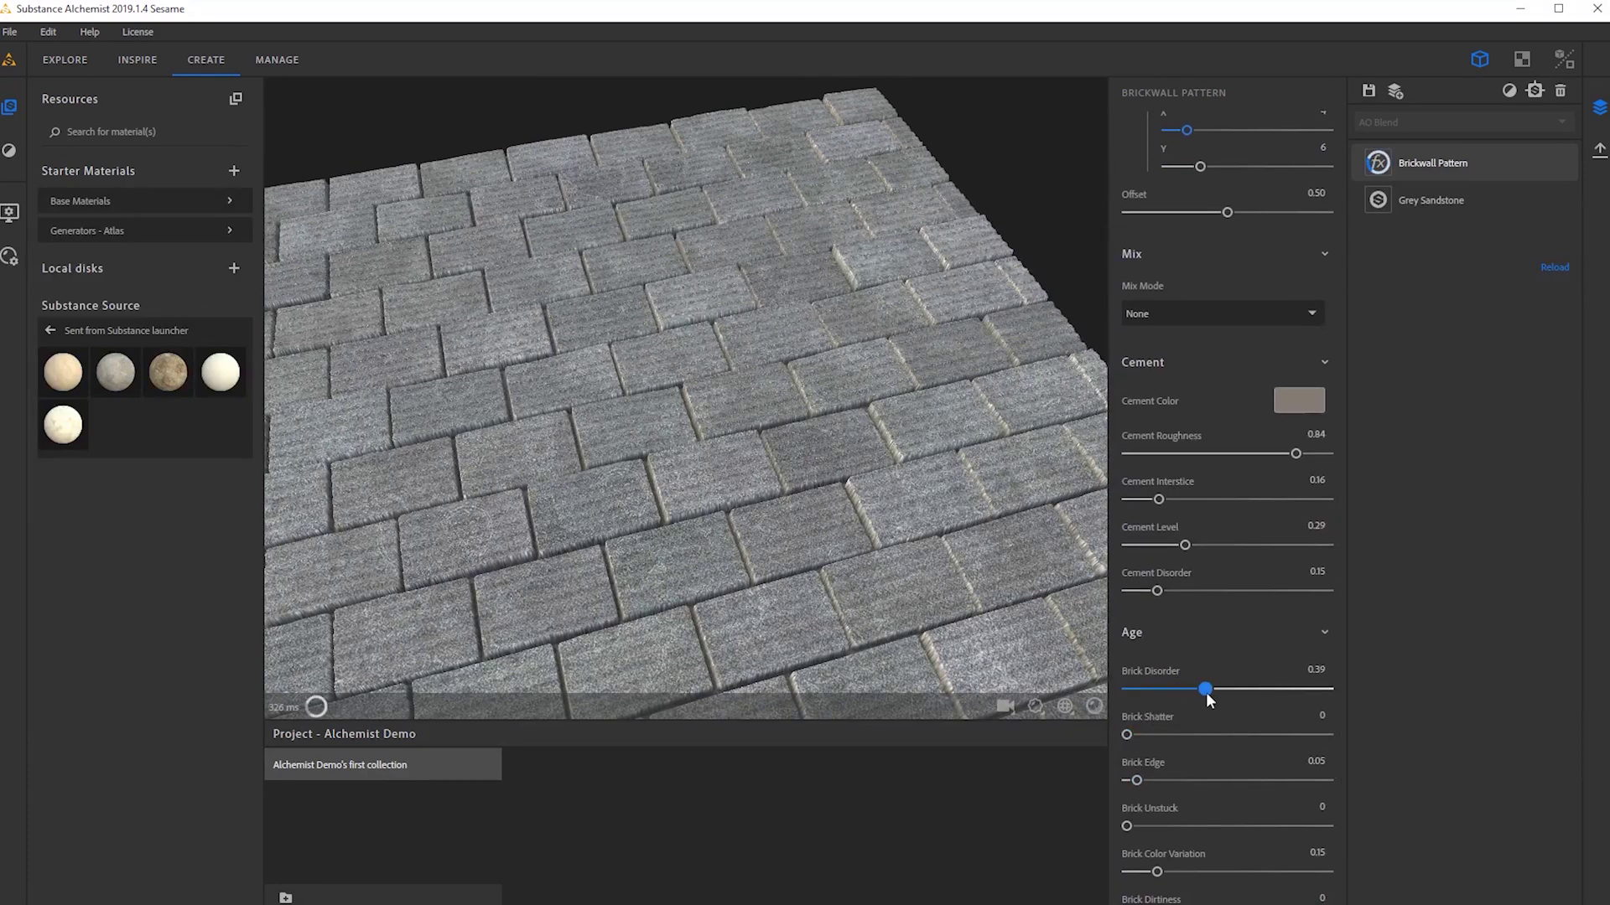
left_click_drag(812, 565, 742, 420)
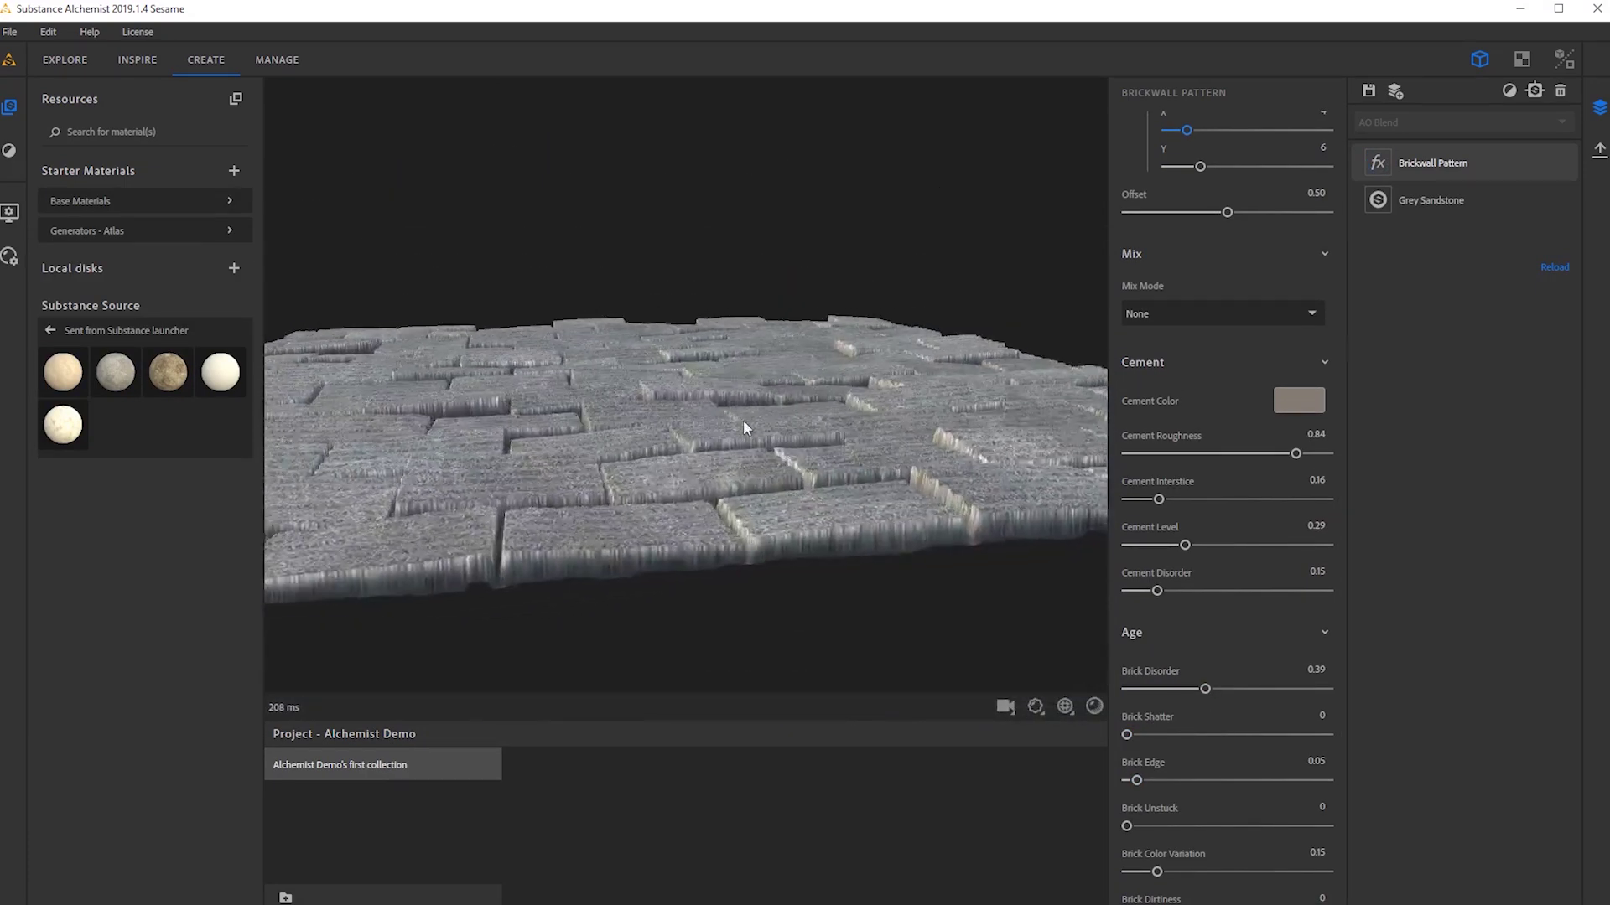
right_click_drag(743, 420, 820, 421)
left_click_drag(820, 429, 1048, 645)
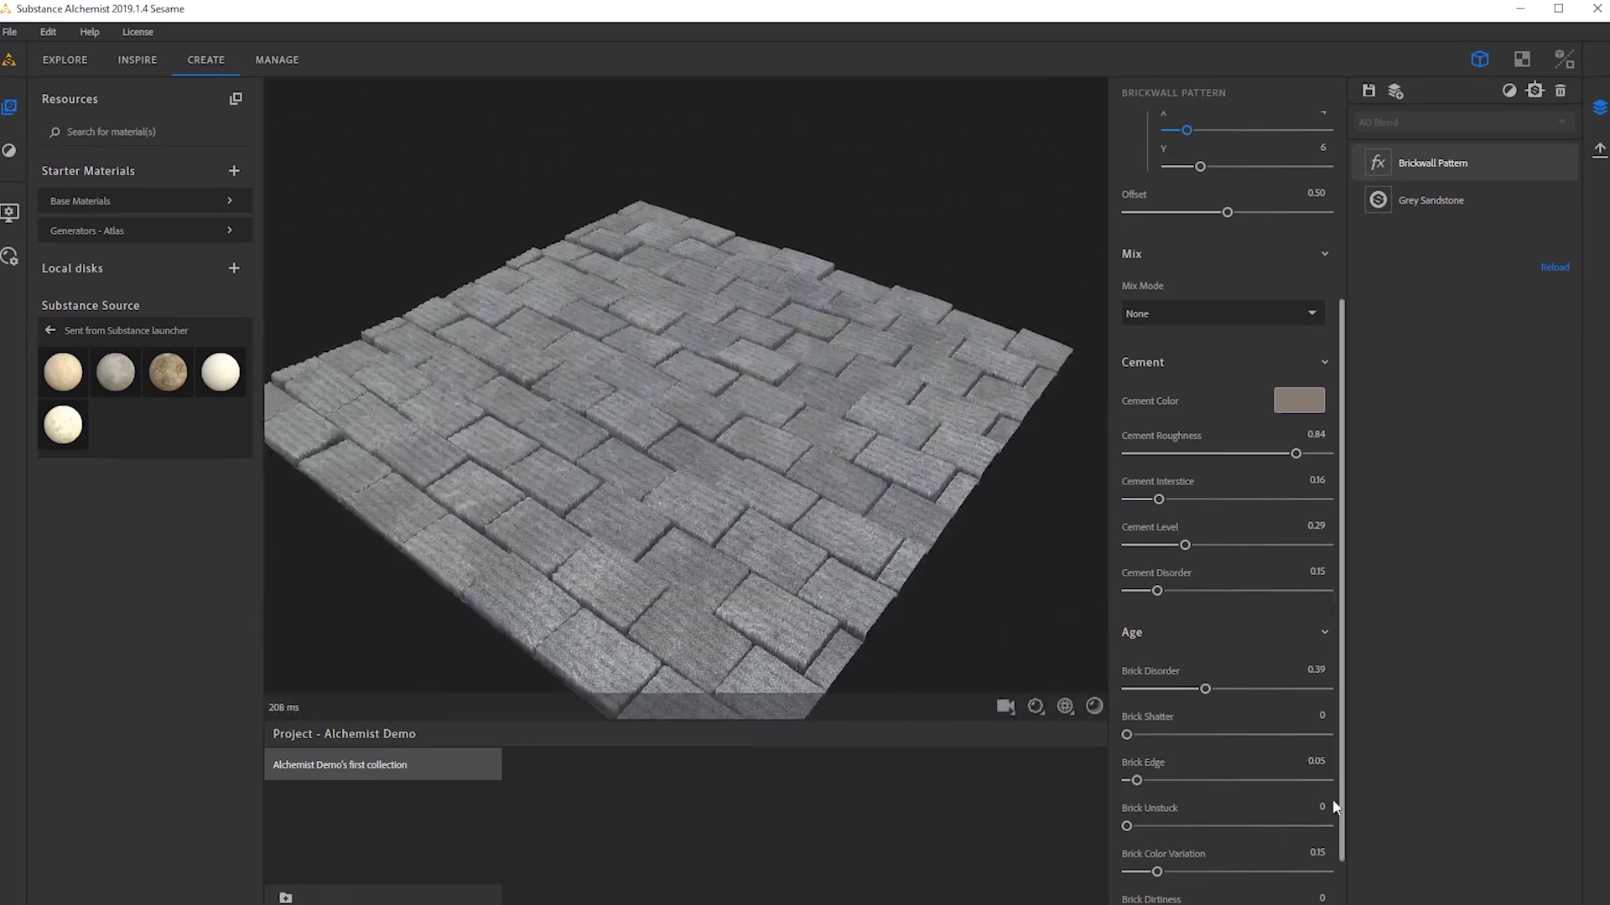
mouse_move(1166, 875)
left_mouse_down()
mouse_move(1220, 876)
mouse_move(1131, 878)
mouse_move(1144, 872)
left_mouse_up()
scroll(1239, 436, "up", 3)
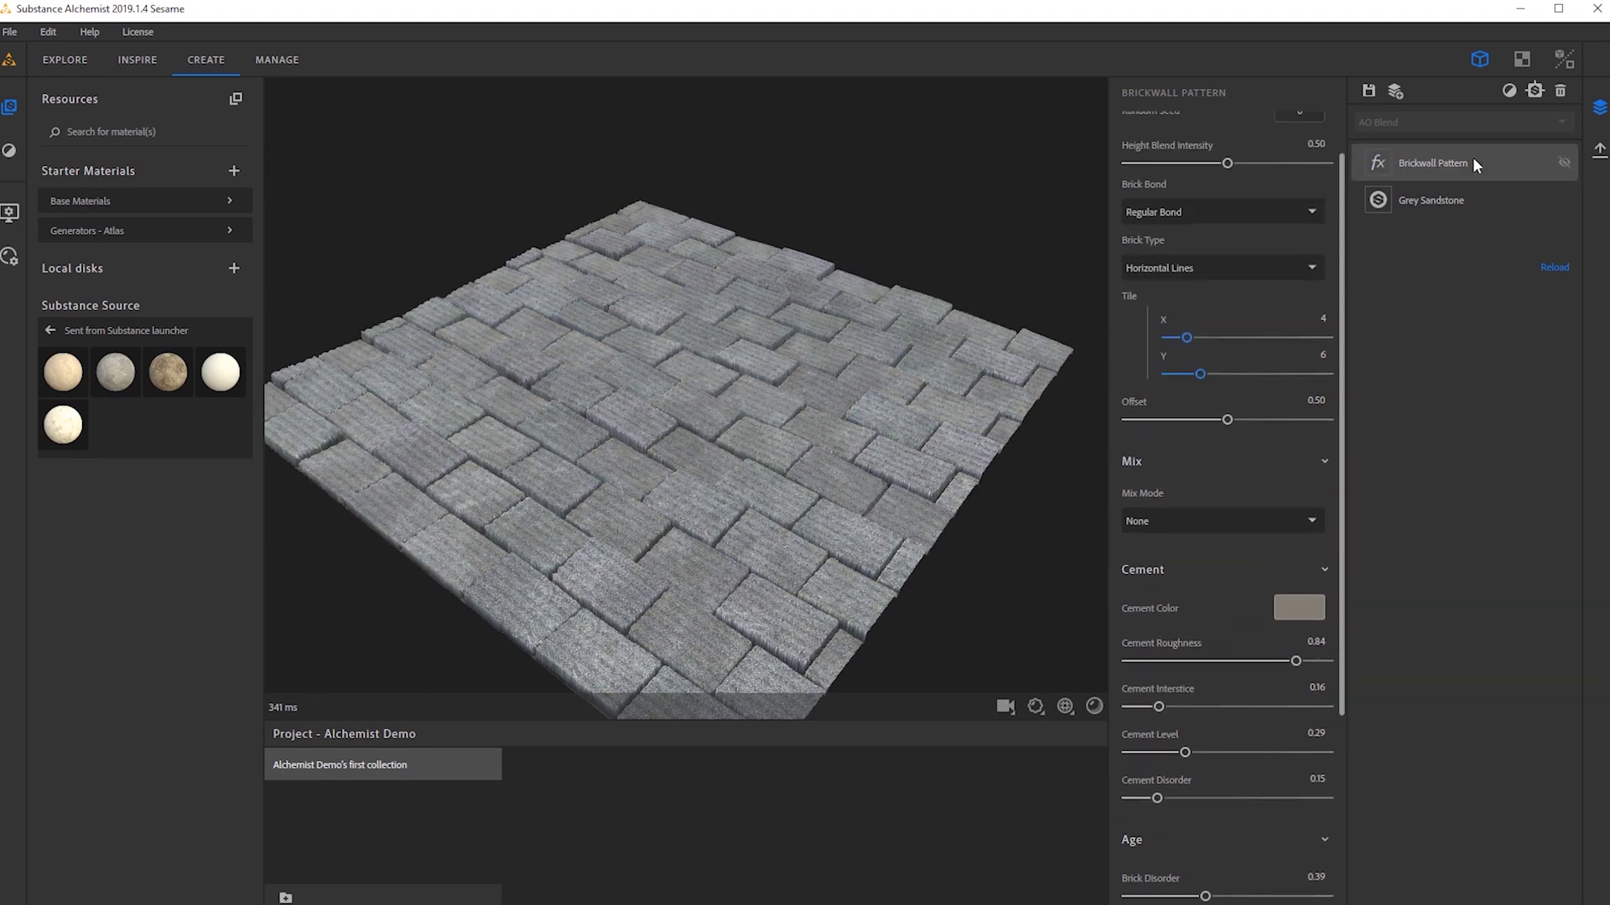
scroll(755, 486, "up", 5)
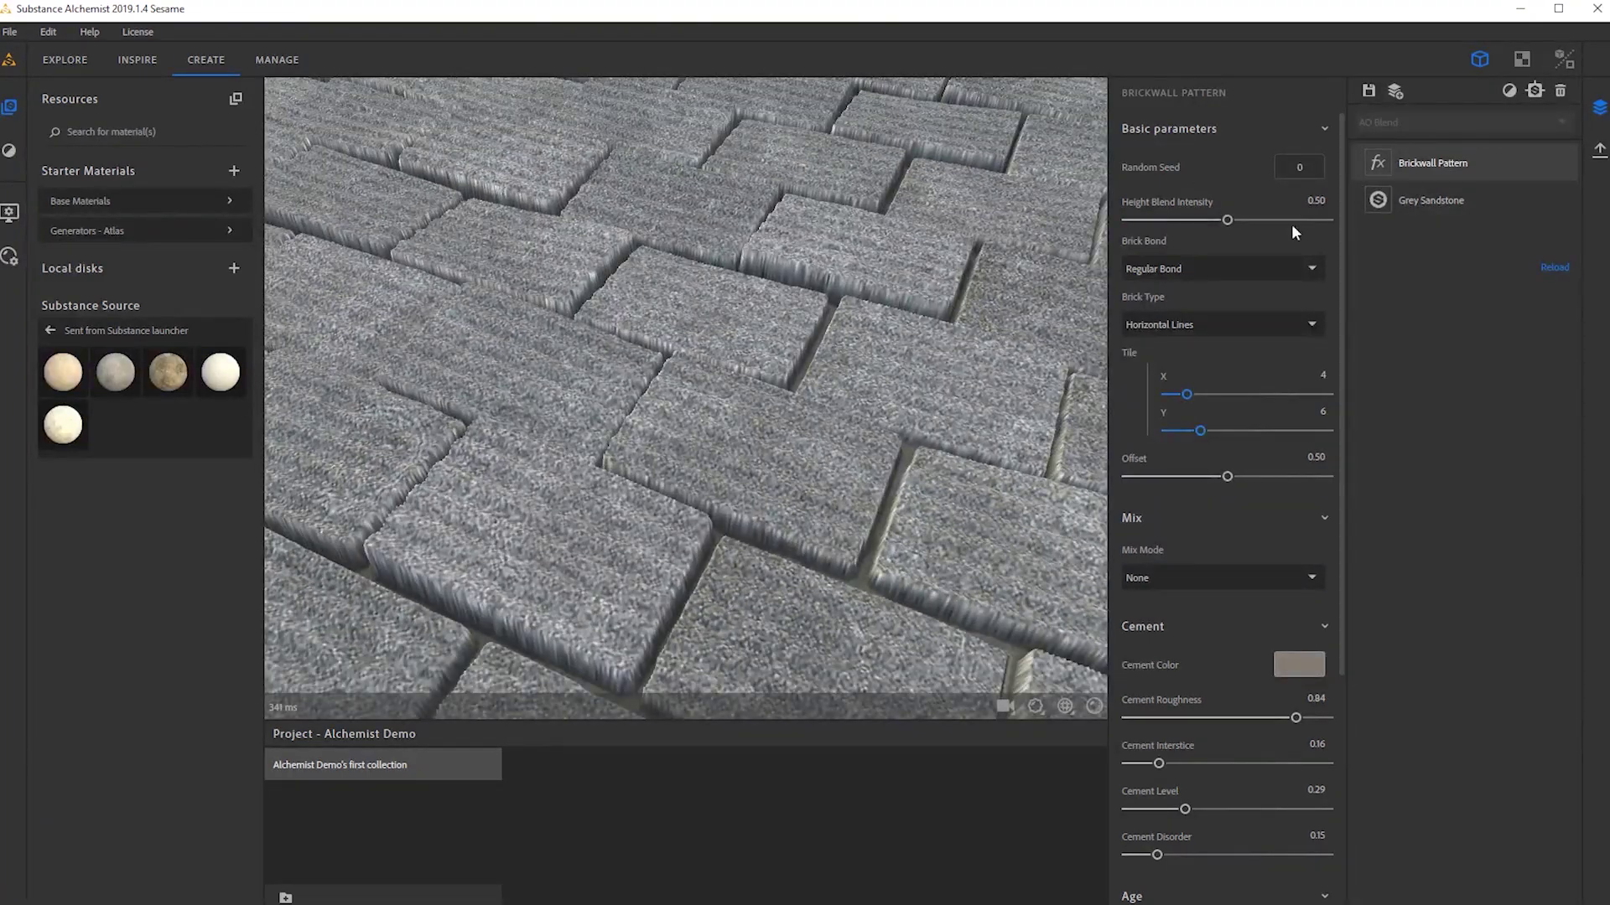
scroll(643, 443, "down", 5)
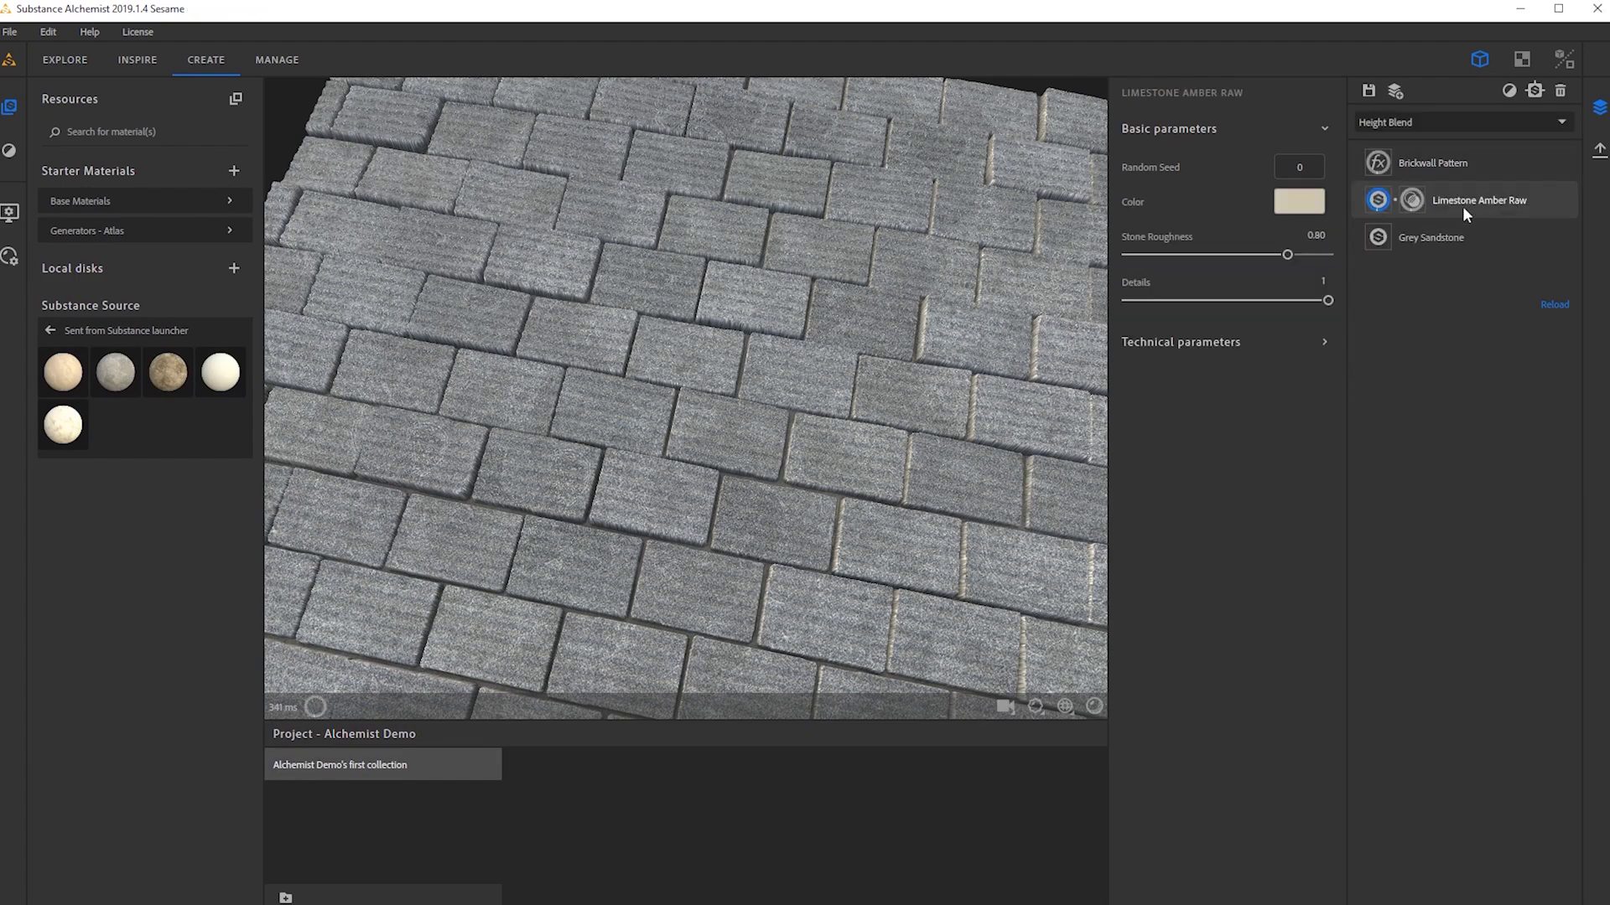
Orbit the viewport to inspect the limestone blended into the brick pavement.
mouse_move(882, 448)
left_mouse_down()
mouse_move(825, 411)
mouse_move(902, 443)
mouse_move(861, 490)
mouse_move(872, 419)
left_mouse_up()
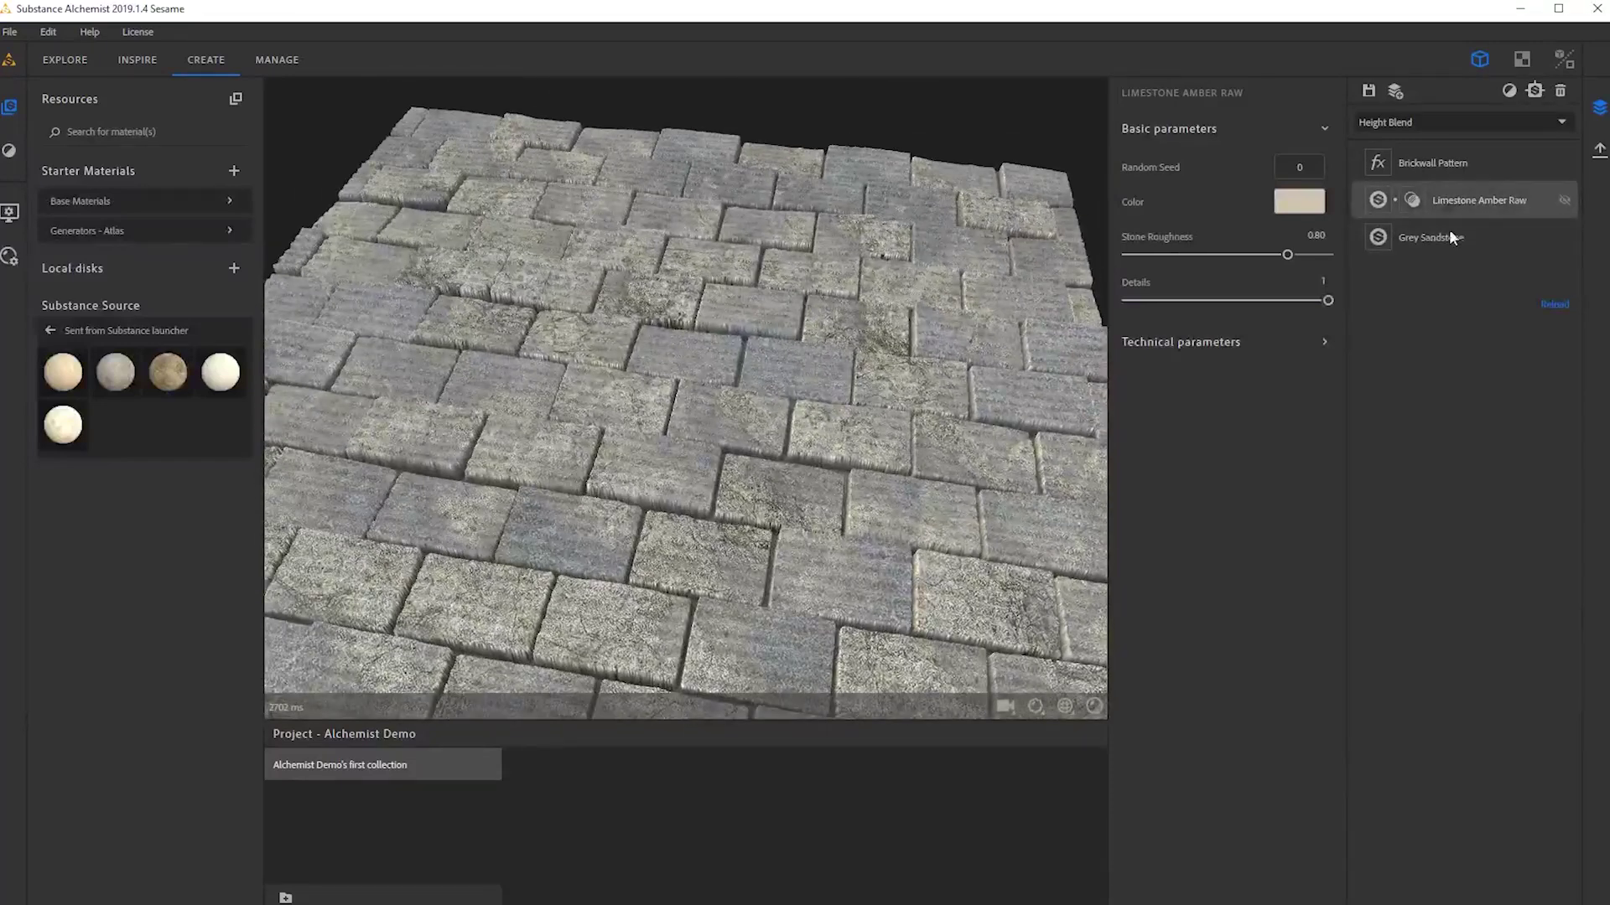
Delete the Grey Sandstone layer from the stack.
left_click(1515, 238)
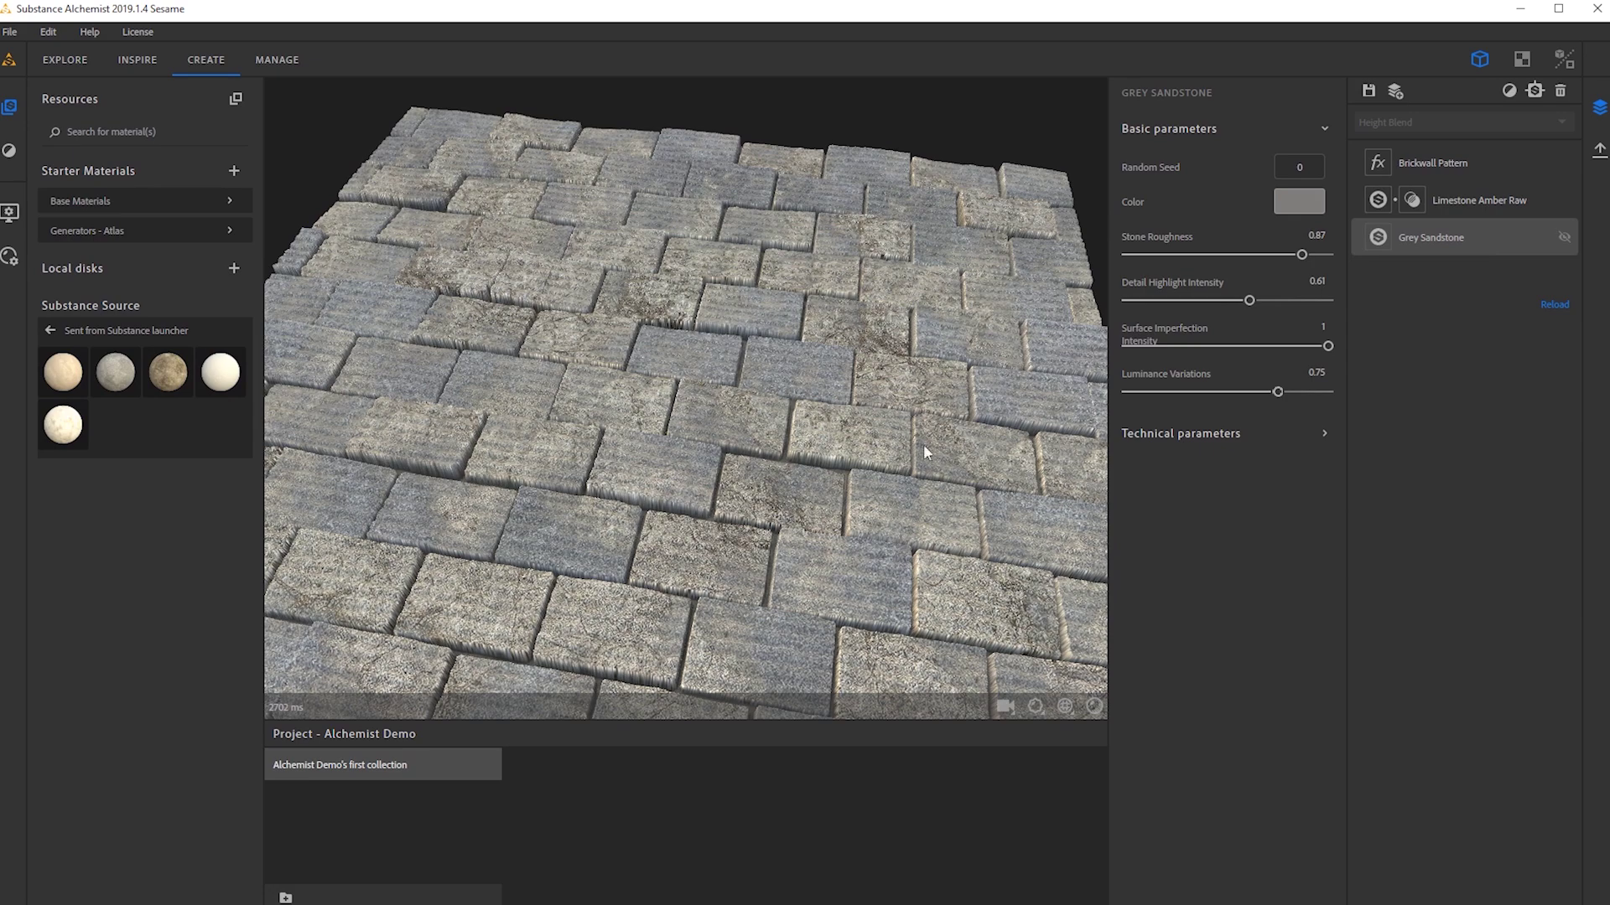
key("Delete")
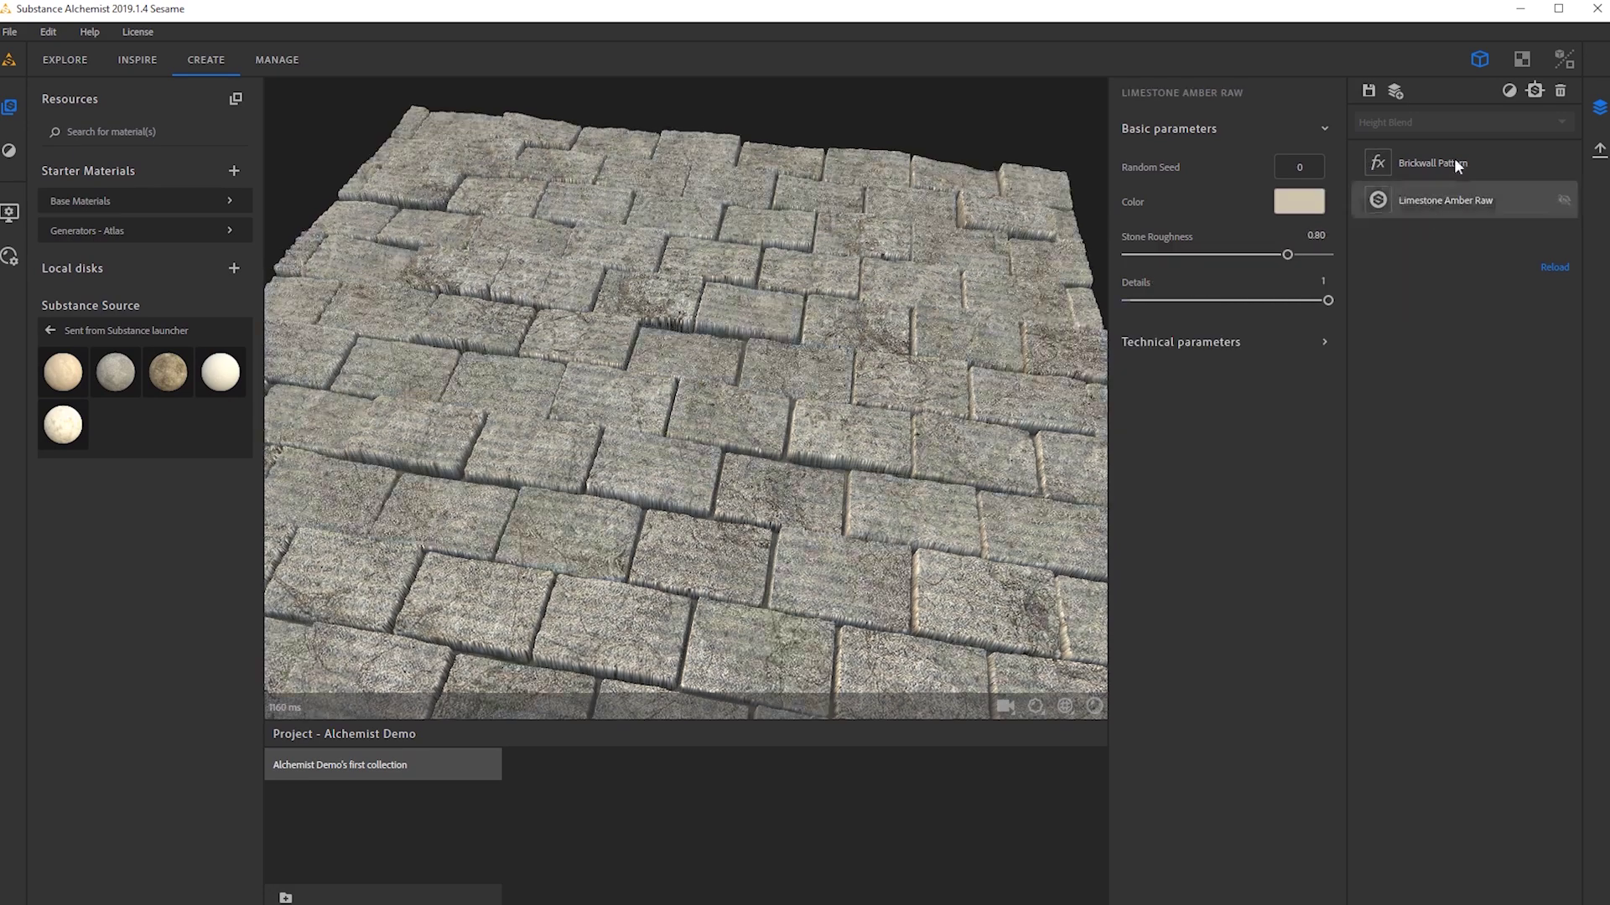
left_click_drag(826, 411, 767, 392)
scroll(577, 374, "down", 5)
scroll(734, 404, "up", 5)
Lower Limestone Amber Raw's Luminosity to 0.46 and bring up the filter list.
left_click(1486, 200)
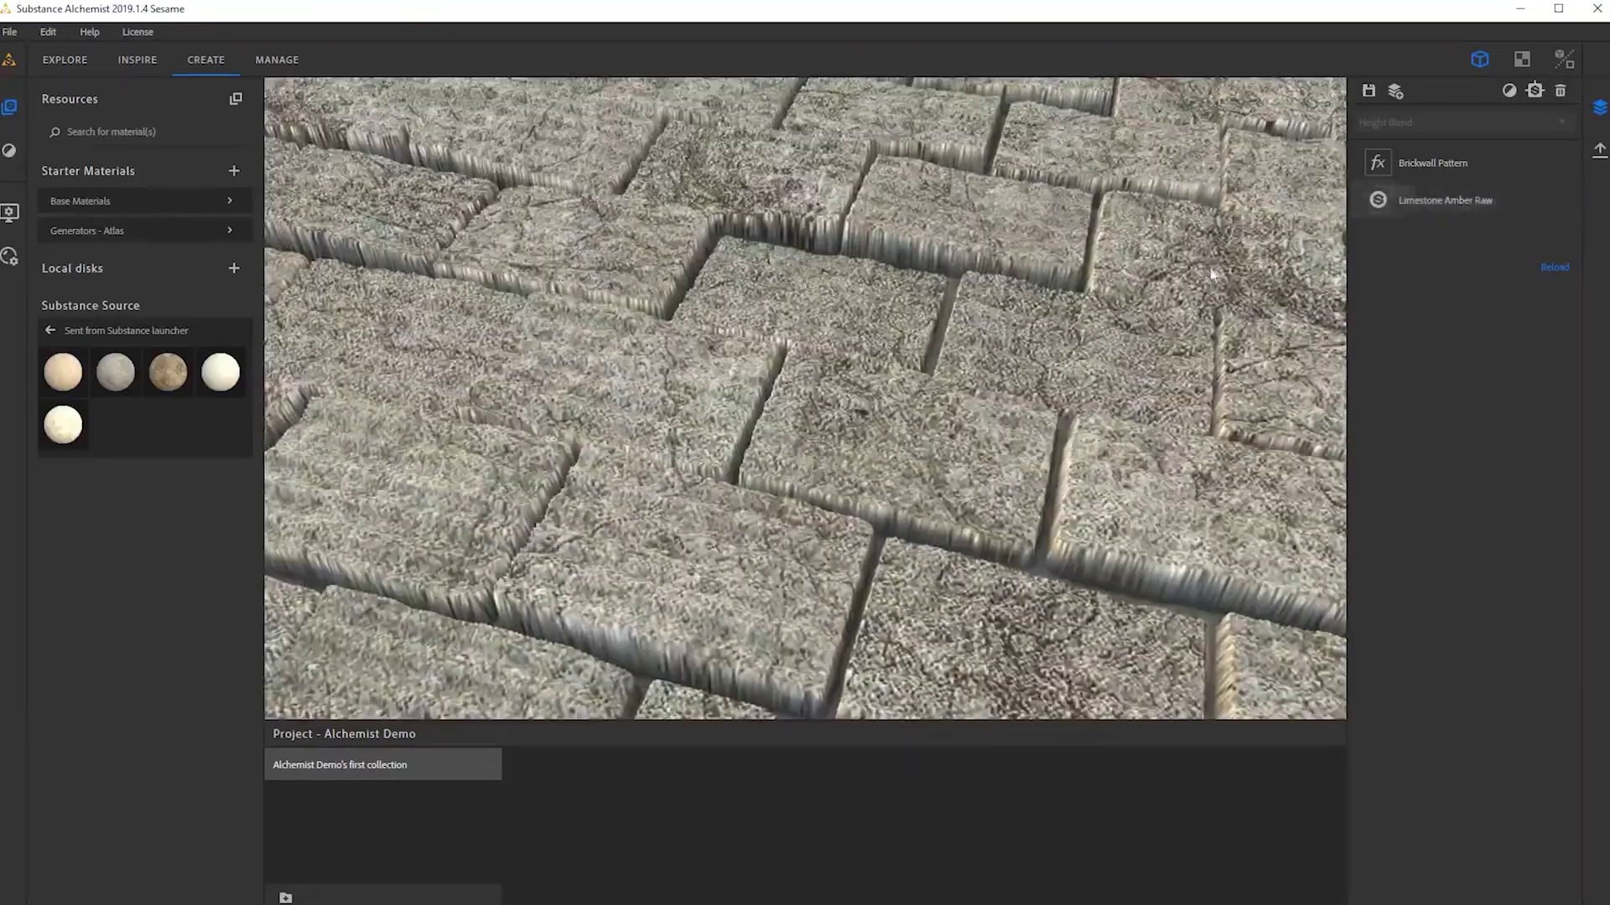
left_click(1416, 207)
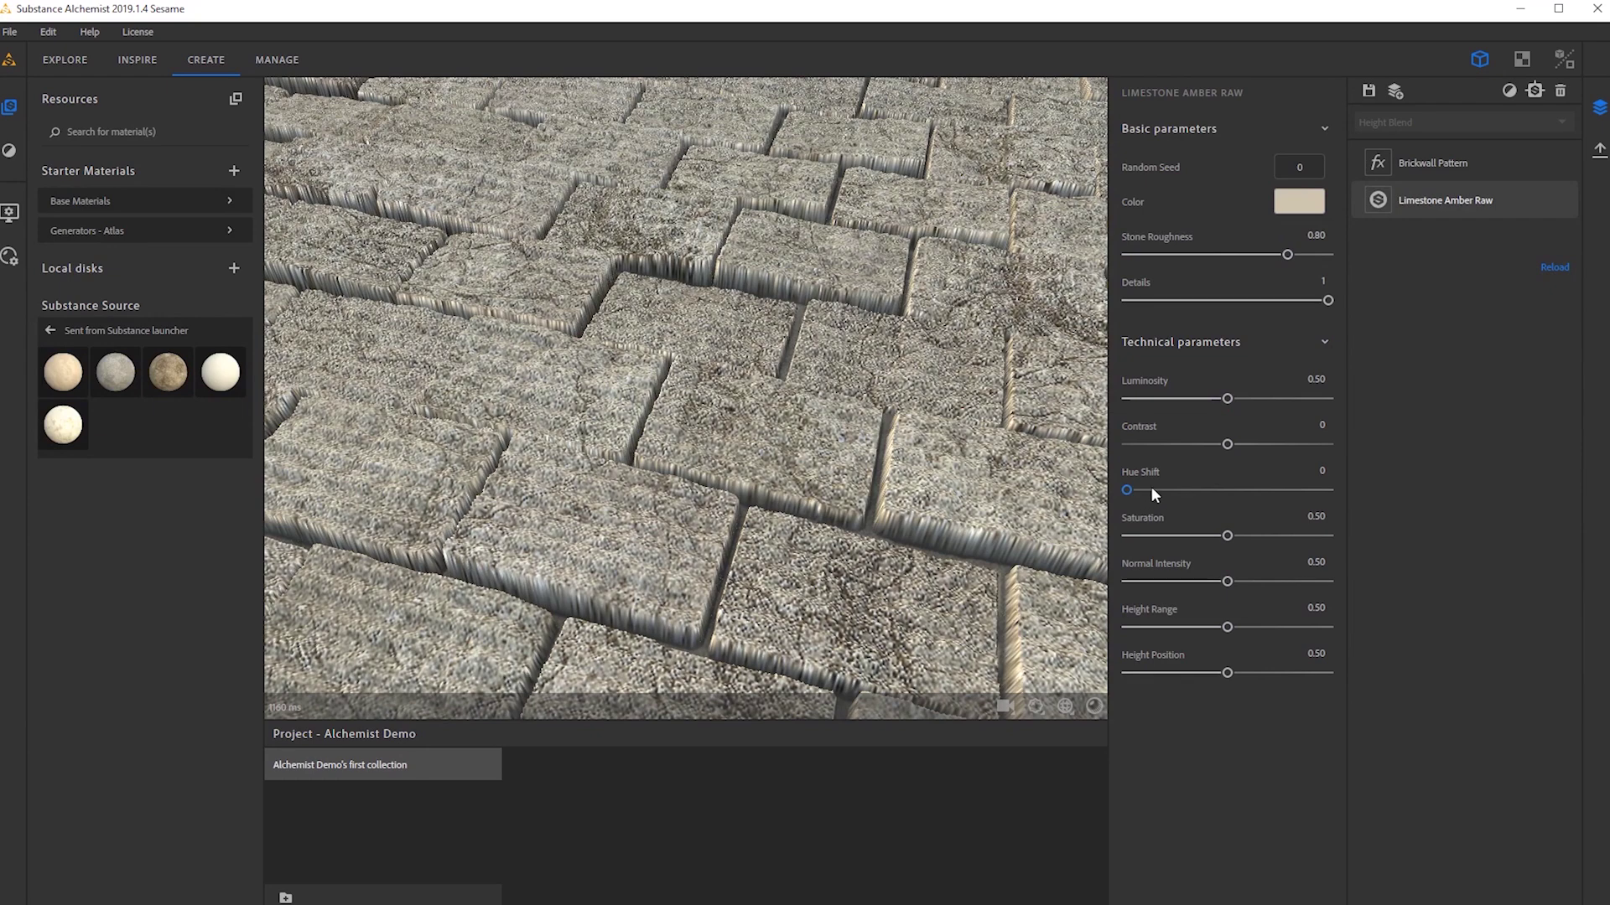
mouse_move(1230, 399)
left_mouse_down()
mouse_move(1252, 397)
mouse_move(1204, 404)
mouse_move(1219, 404)
left_mouse_up()
scroll(800, 407, "down", 8)
left_click_drag(800, 407, 828, 453)
scroll(828, 453, "up", 4)
scroll(828, 459, "up", 4)
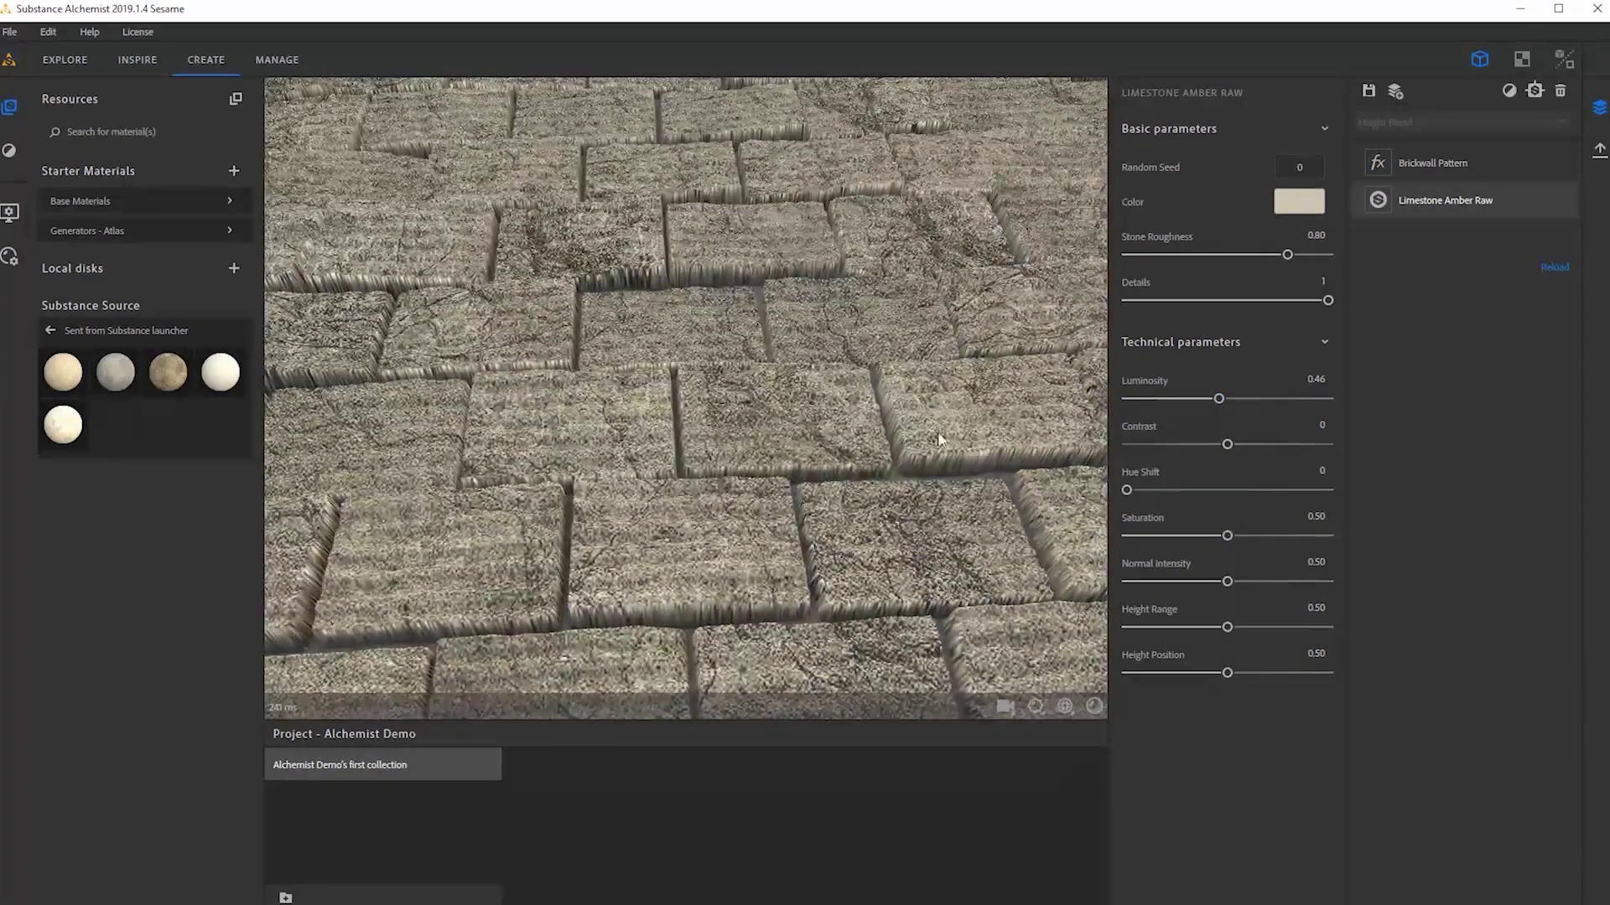
scroll(665, 450, "down", 5)
left_click_drag(805, 419, 545, 301)
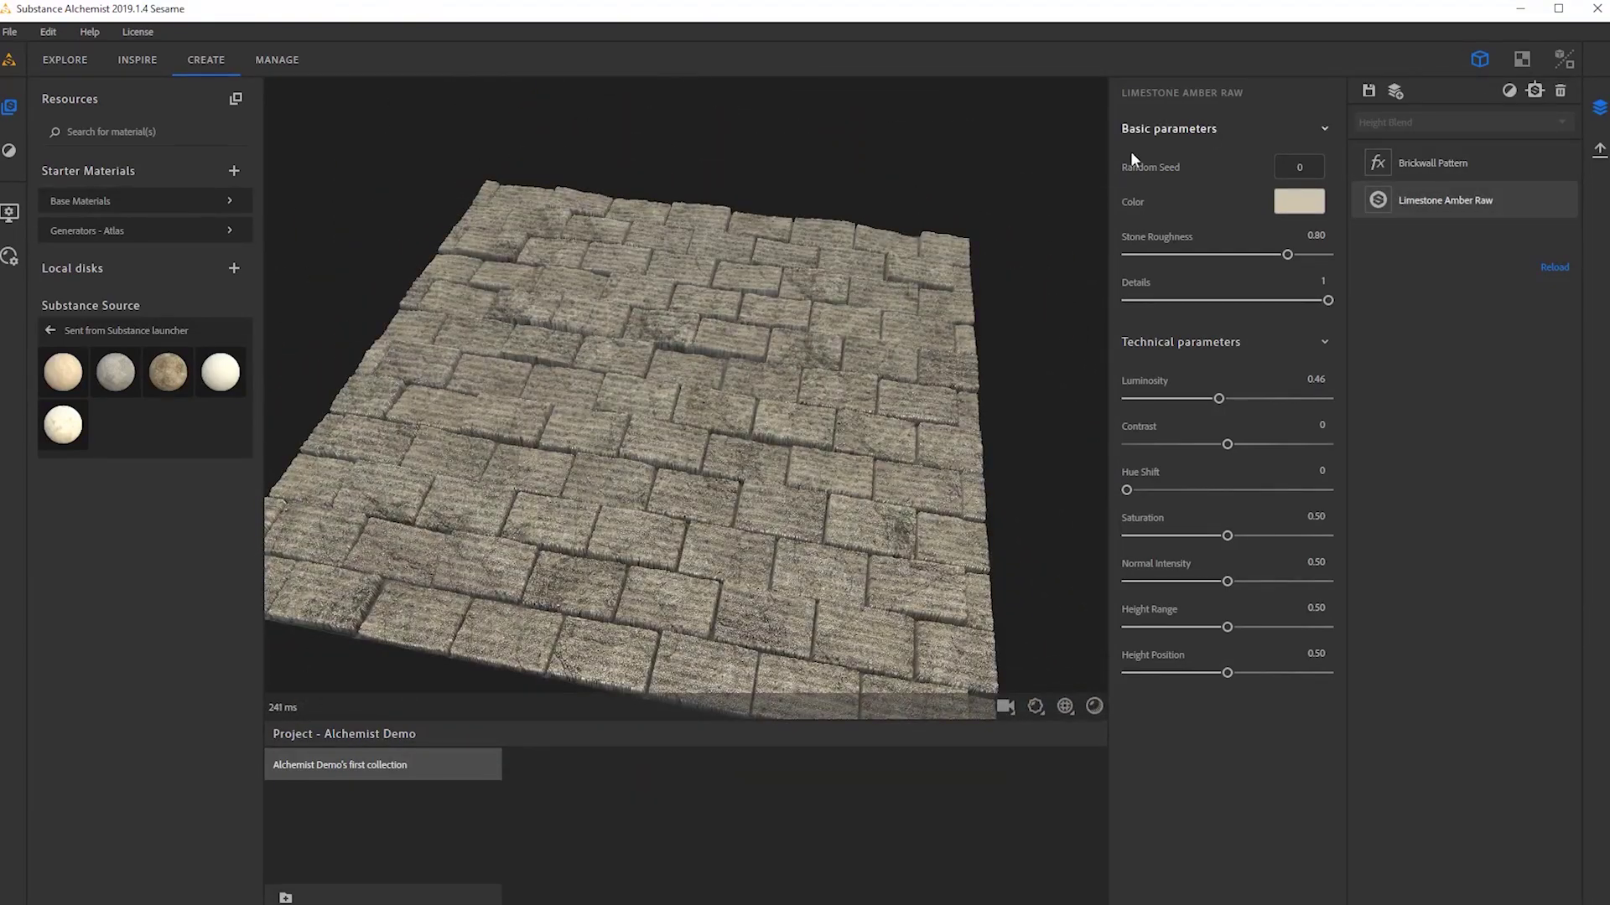
left_click(1514, 88)
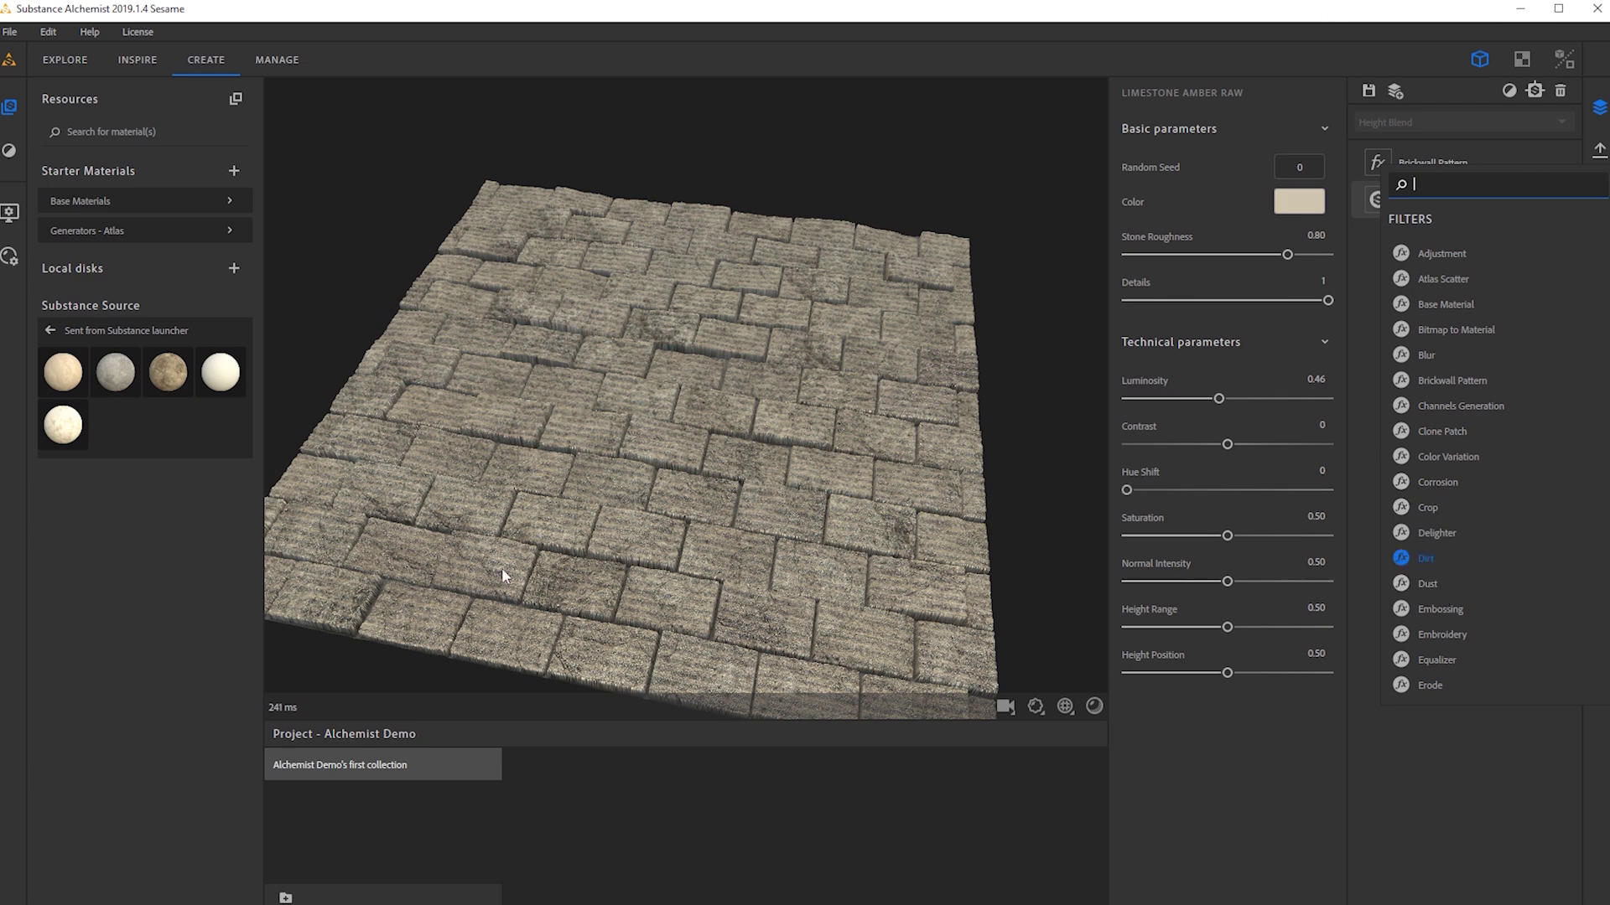
Add the Dirt filter to the top of the layer stack.
key("Return")
scroll(650, 475, "up", 2)
mouse_move(601, 478)
left_mouse_down()
mouse_move(651, 474)
mouse_move(580, 425)
mouse_move(622, 478)
left_mouse_up()
scroll(581, 425, "up", 4)
scroll(581, 425, "down", 5)
Tune the Dirt filter to Quantity 0.57, Opacity 0.70 and Multiply blending.
mouse_move(1228, 219)
left_mouse_down()
mouse_move(1260, 220)
mouse_move(1244, 225)
left_mouse_up()
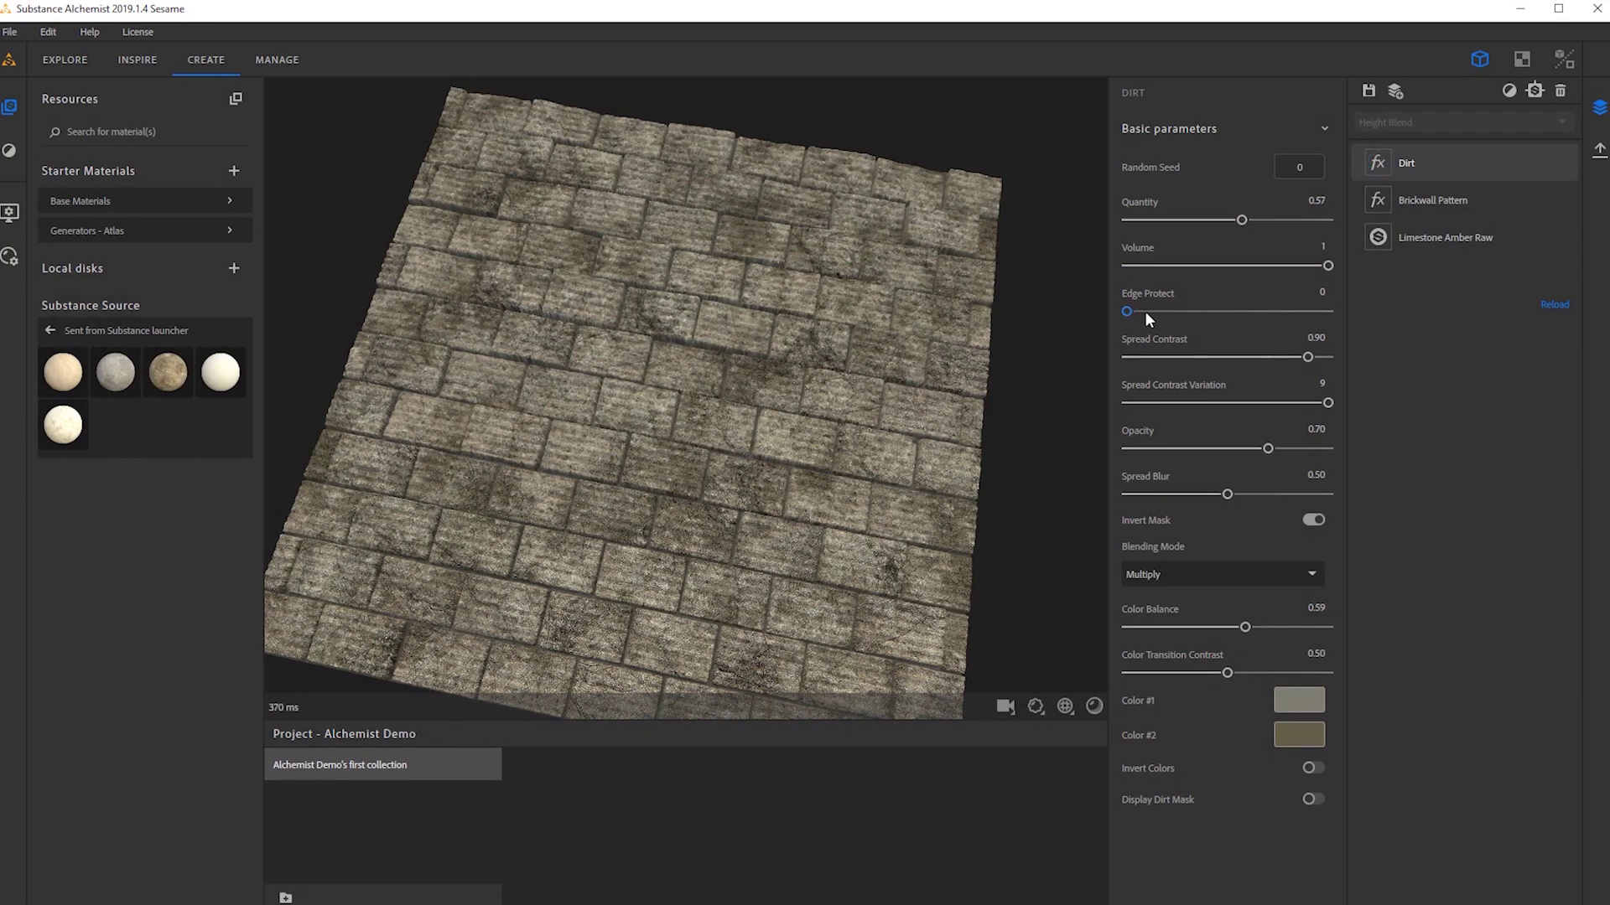
left_click_drag(1285, 265, 1342, 265)
left_click_drag(590, 622, 788, 422)
scroll(786, 423, "up", 5)
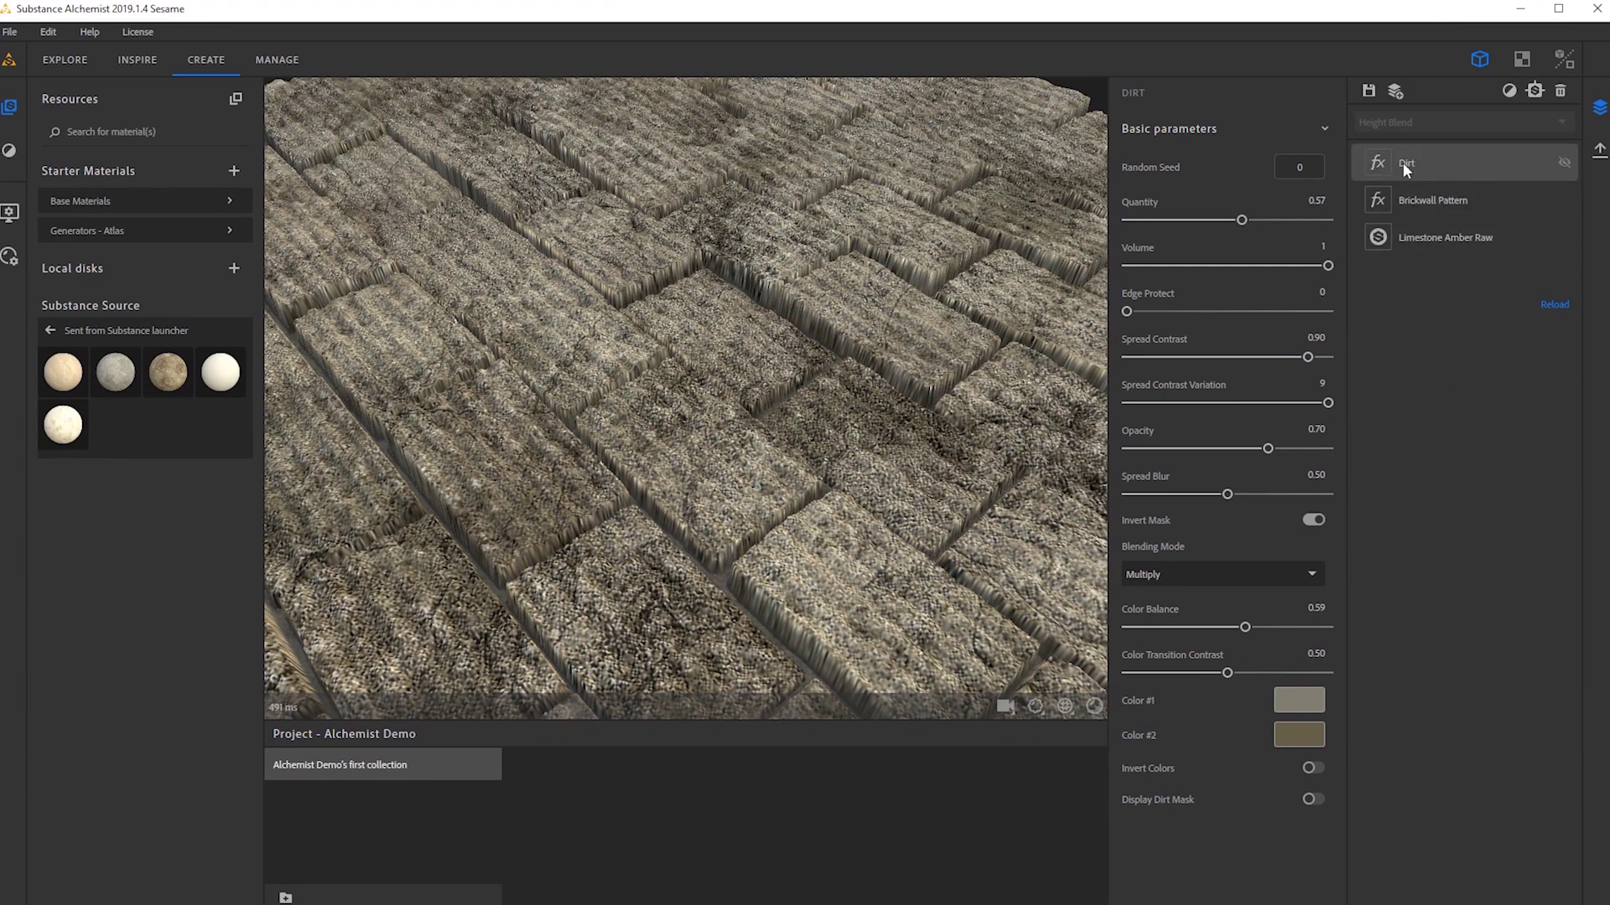
scroll(849, 396, "down", 5)
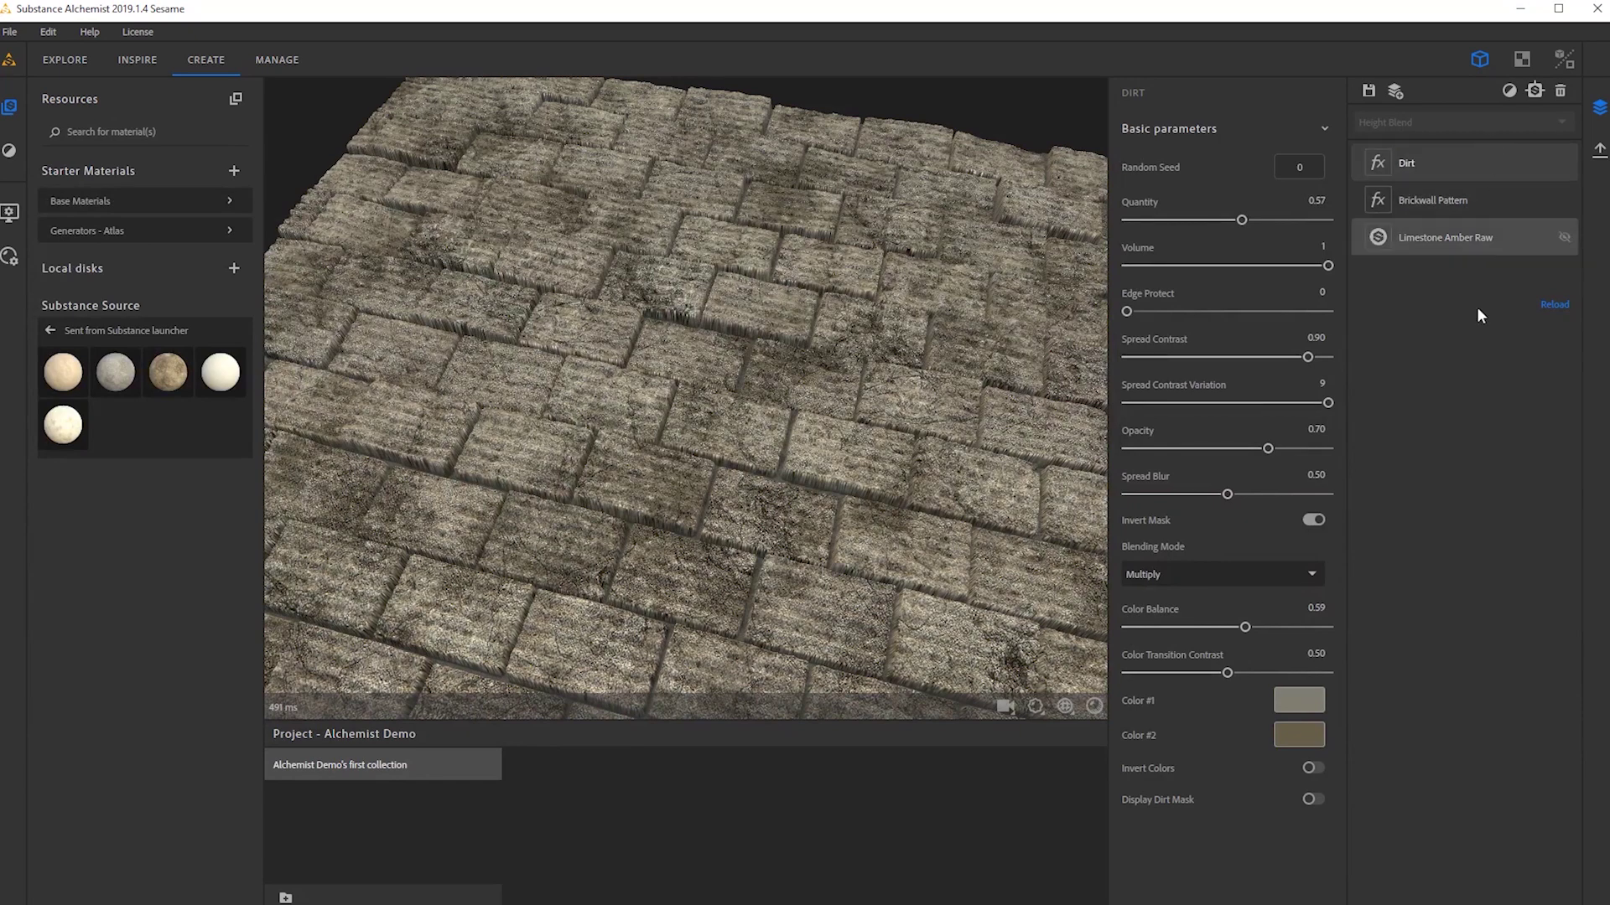
right_click(1464, 418)
Add Pavement Pattern via a 'pave' search, delete Brickwall Pattern, and move Pavement Pattern below Dirt.
type("pave")
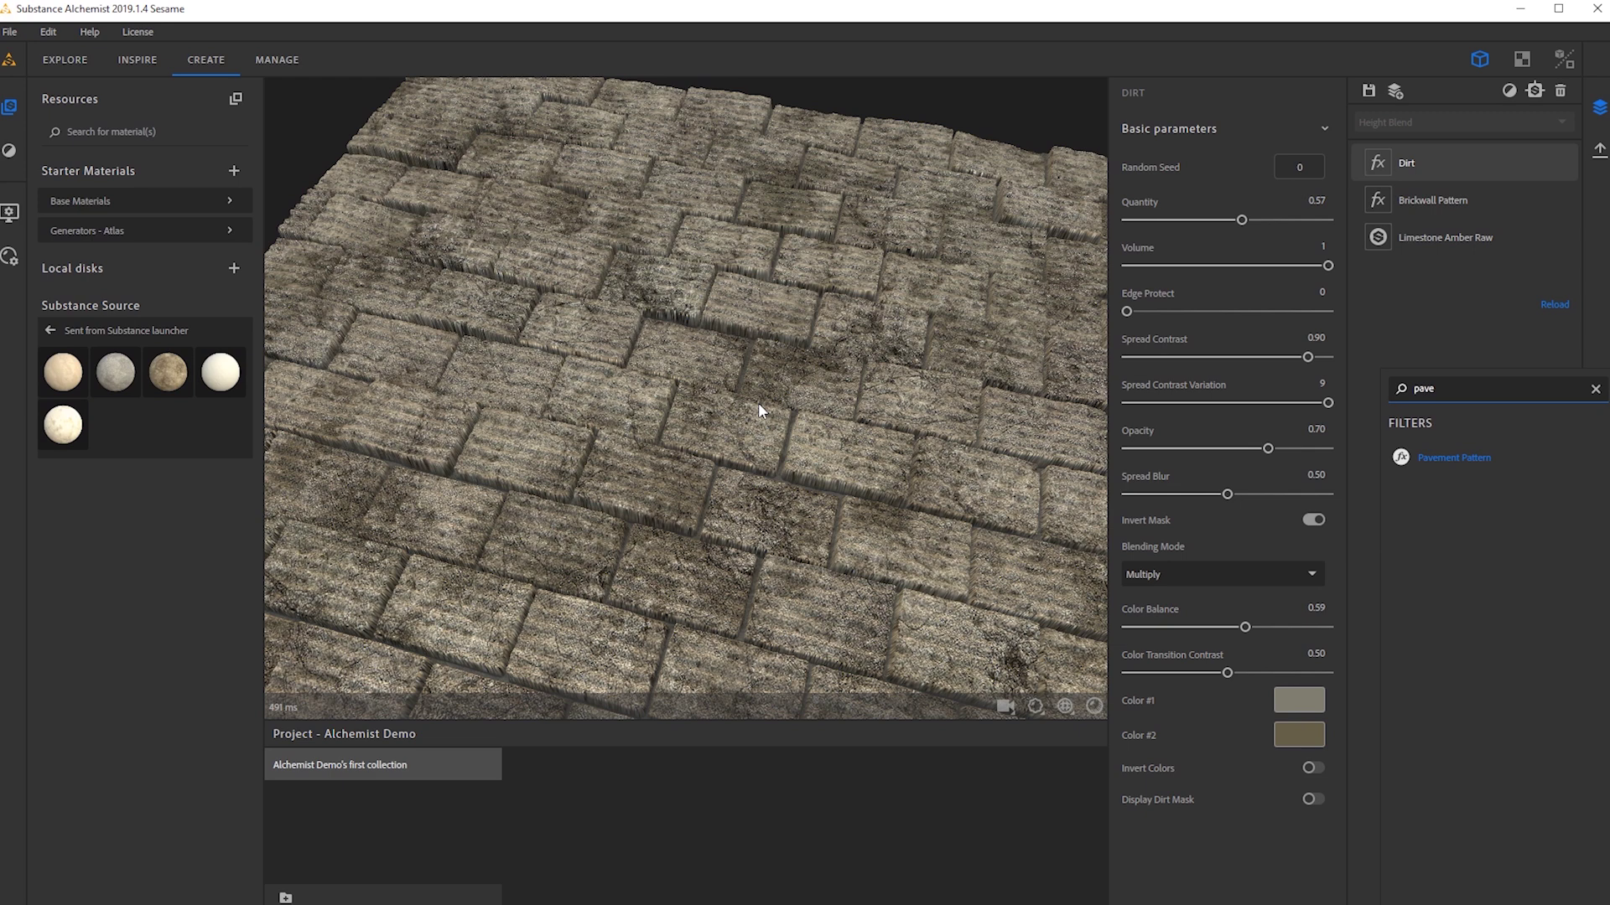
key("Return")
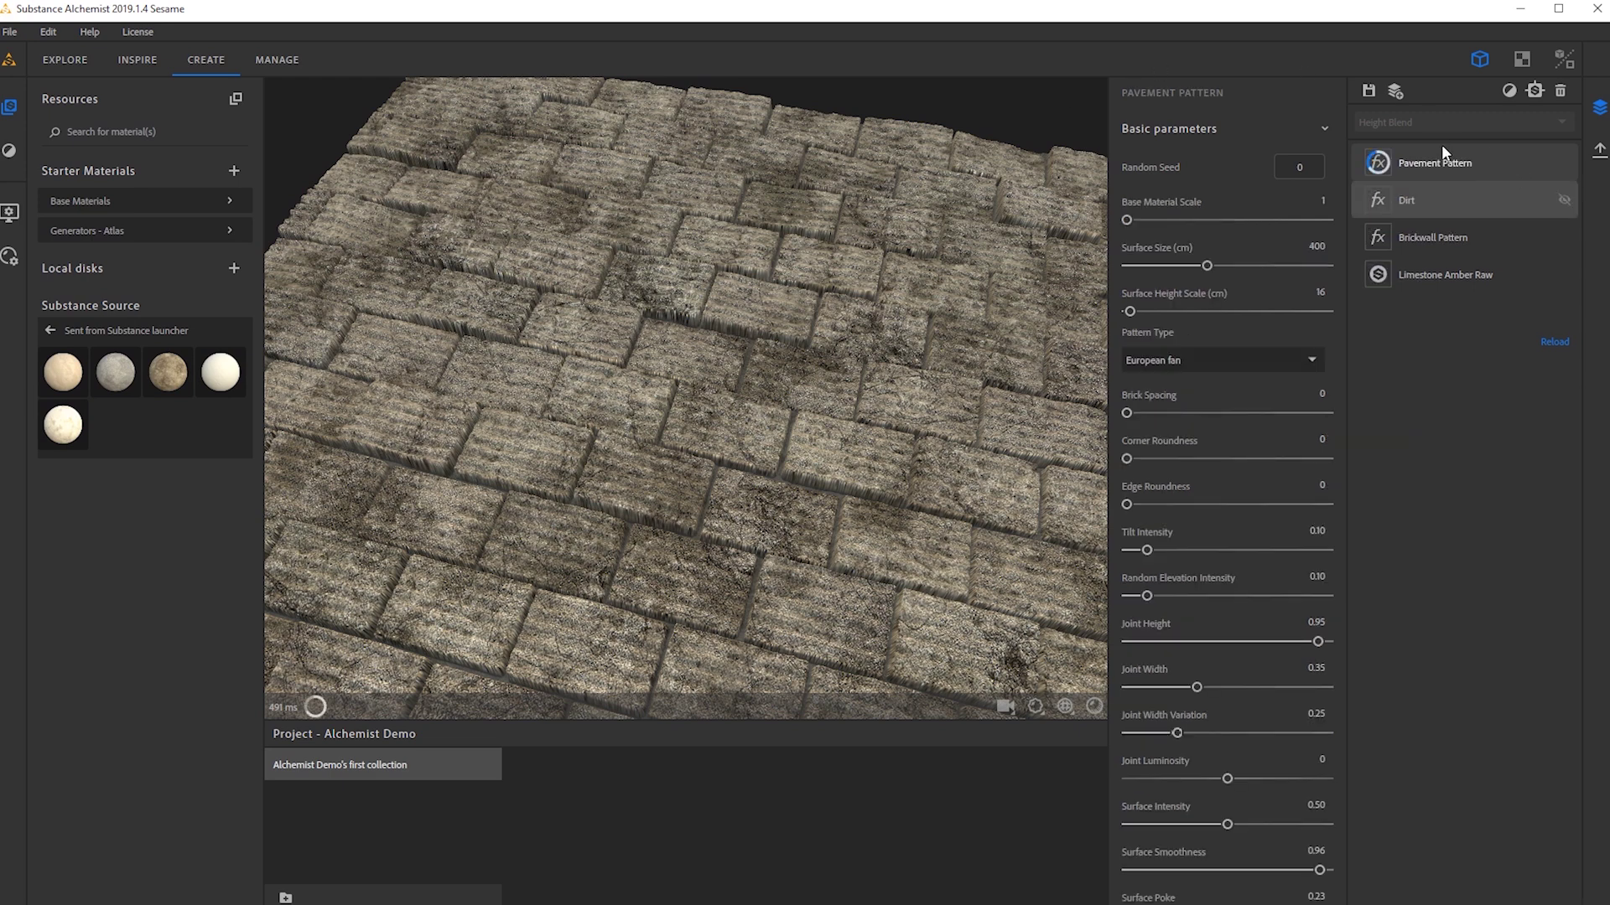
left_click(1440, 238)
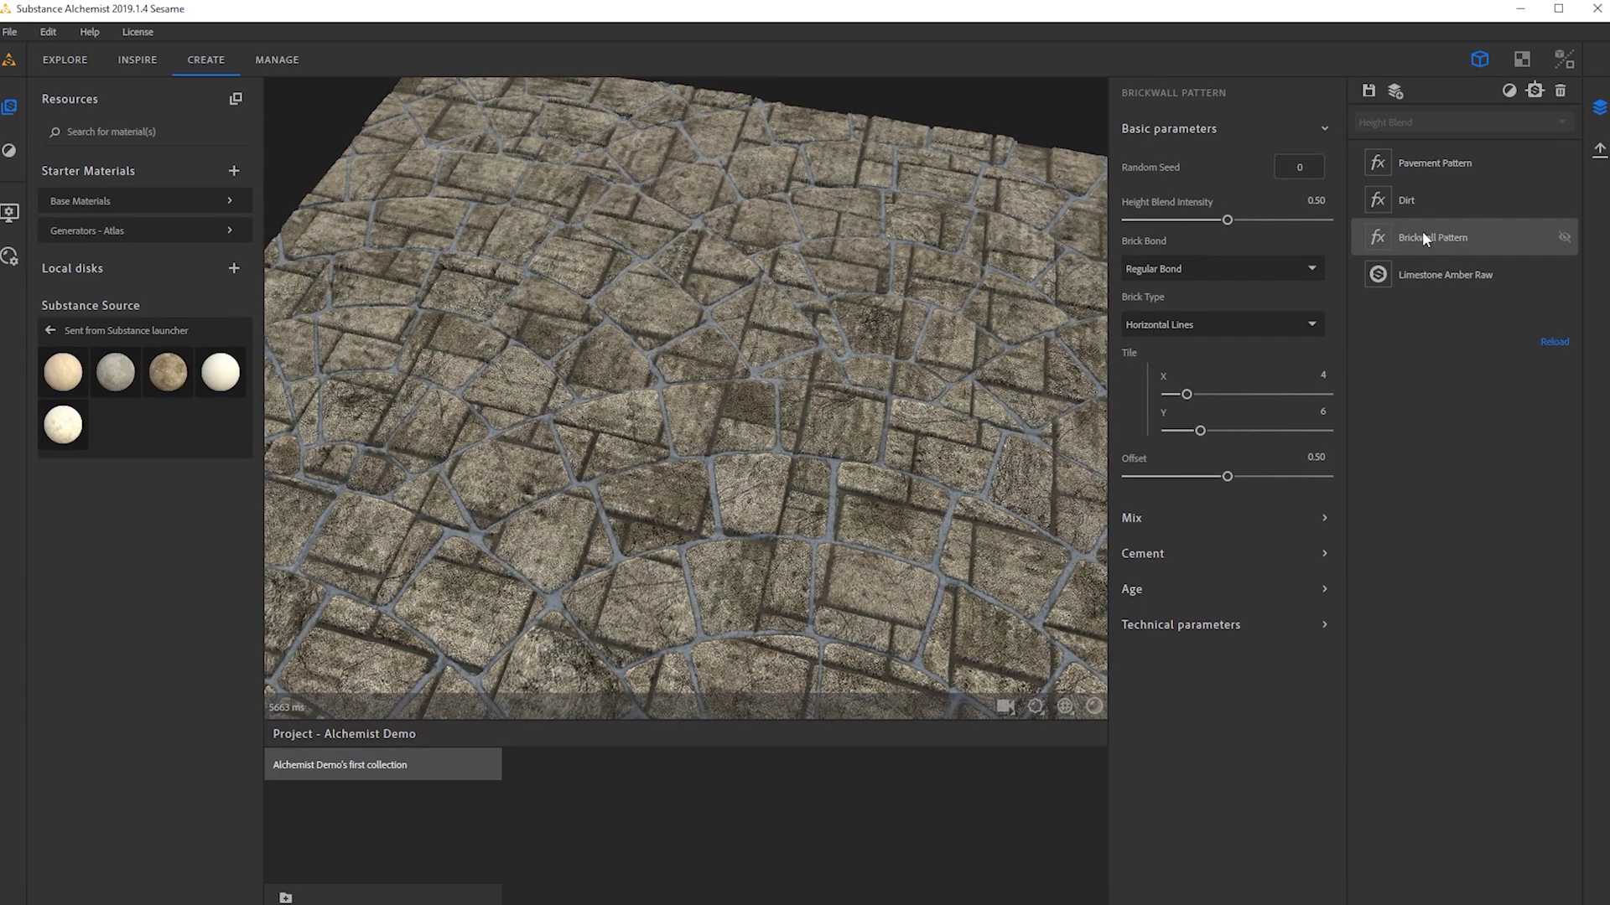
key("Delete")
left_click_drag(1444, 159, 1430, 221)
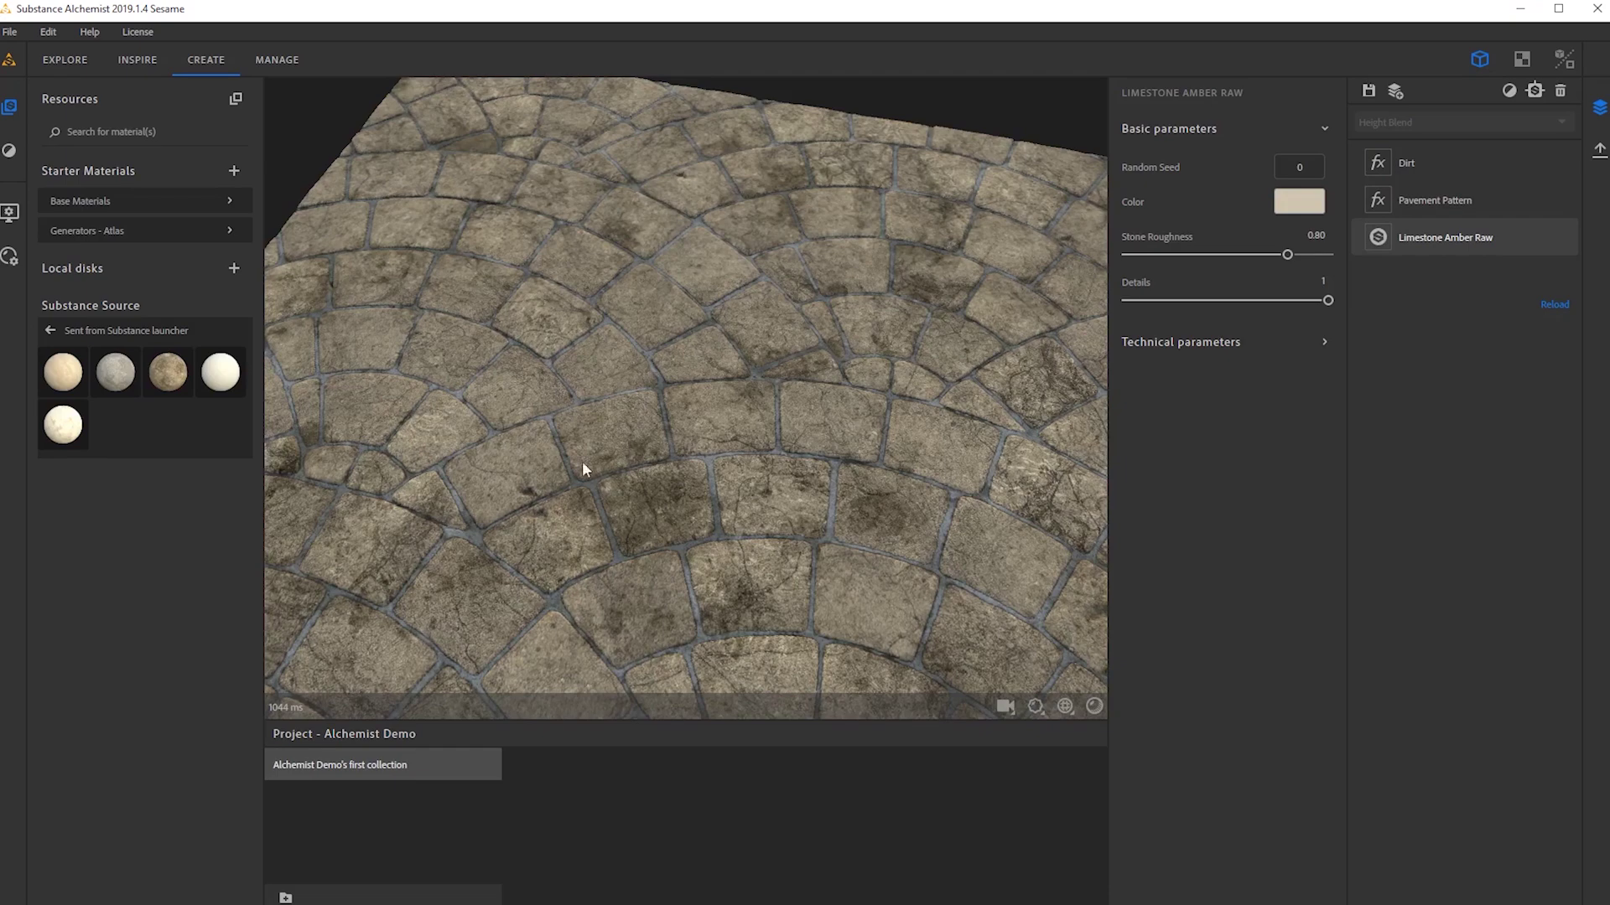
Orbit around the new fan paving and bring up the Pavement Pattern settings.
left_click_drag(582, 461, 763, 500)
right_click_drag(765, 501, 738, 444)
left_click_drag(738, 444, 602, 451)
right_click_drag(602, 451, 620, 504)
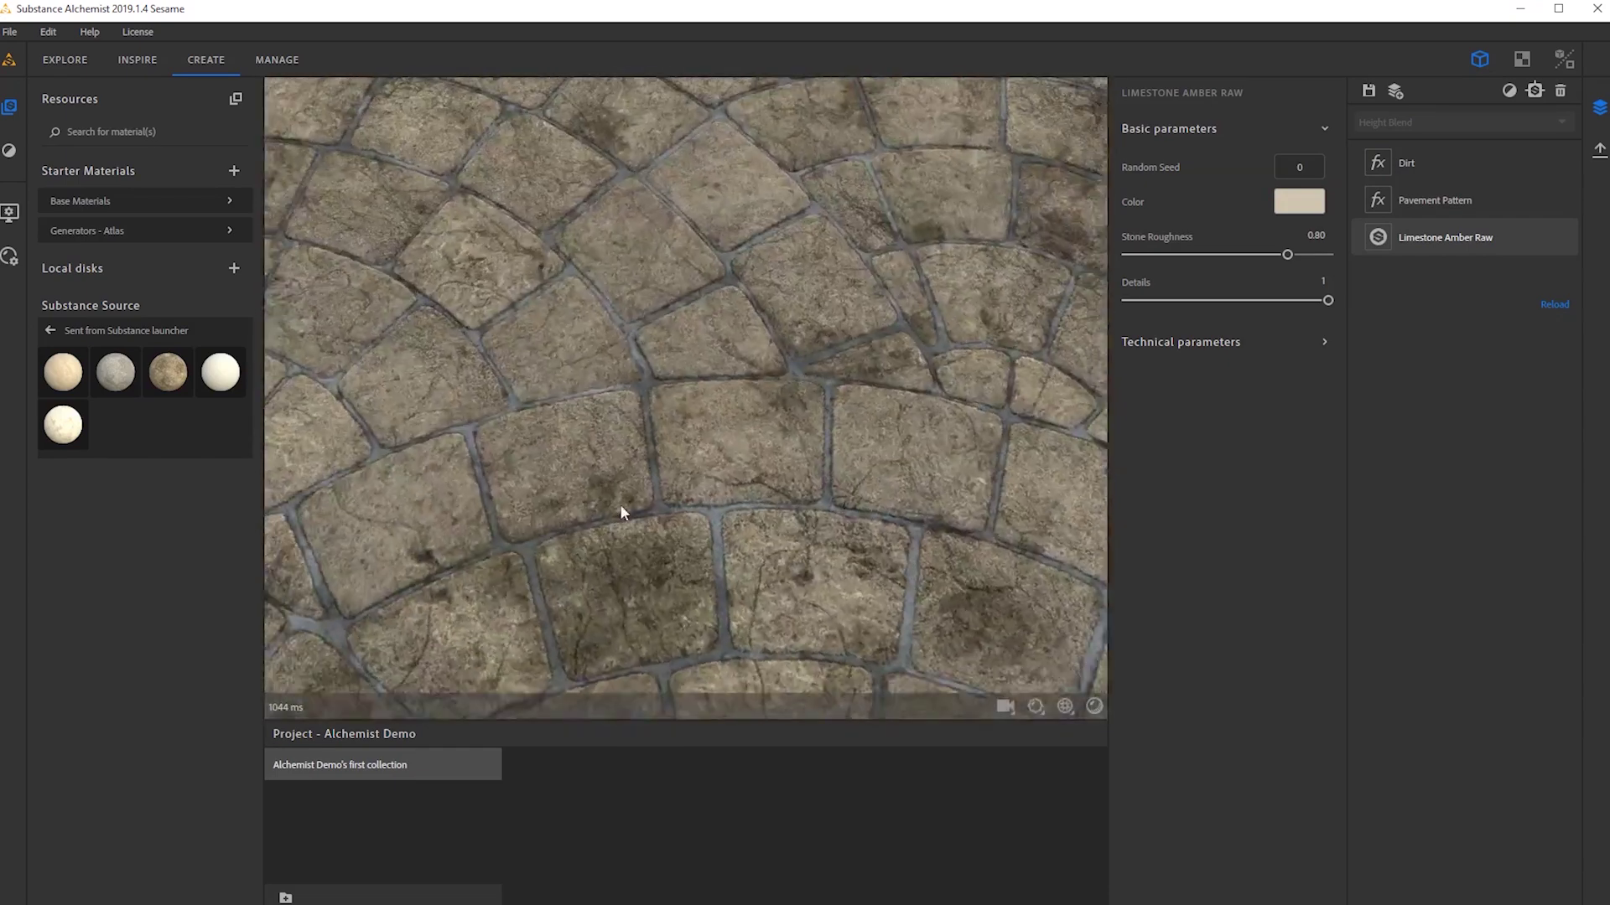
left_click_drag(621, 505, 852, 406)
scroll(492, 521, "down", 5)
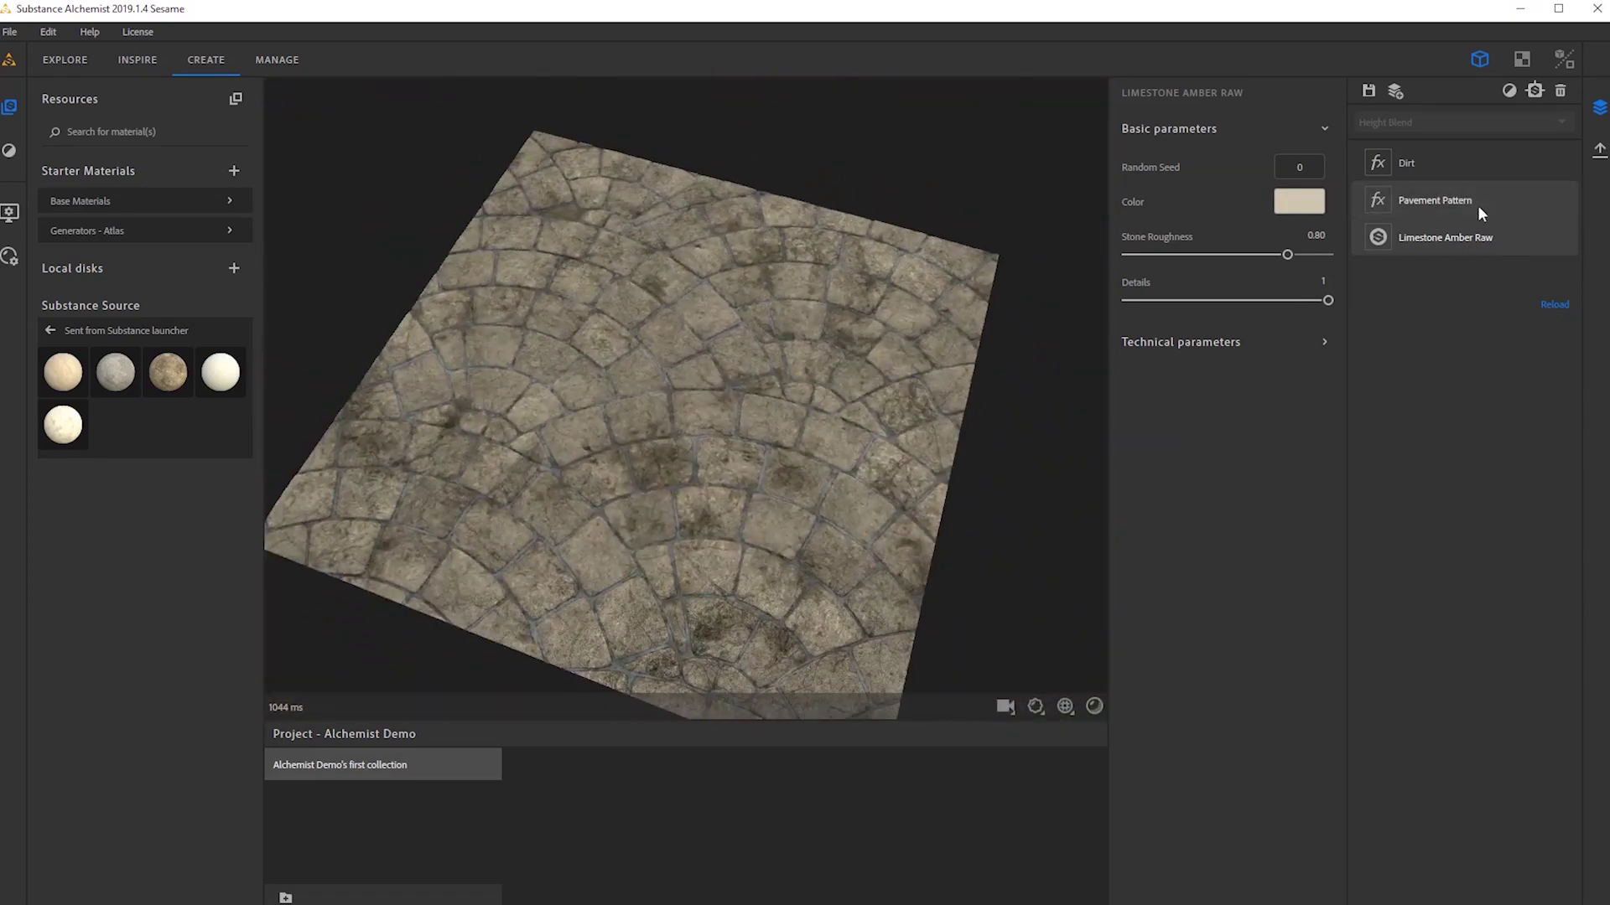
left_click(1430, 200)
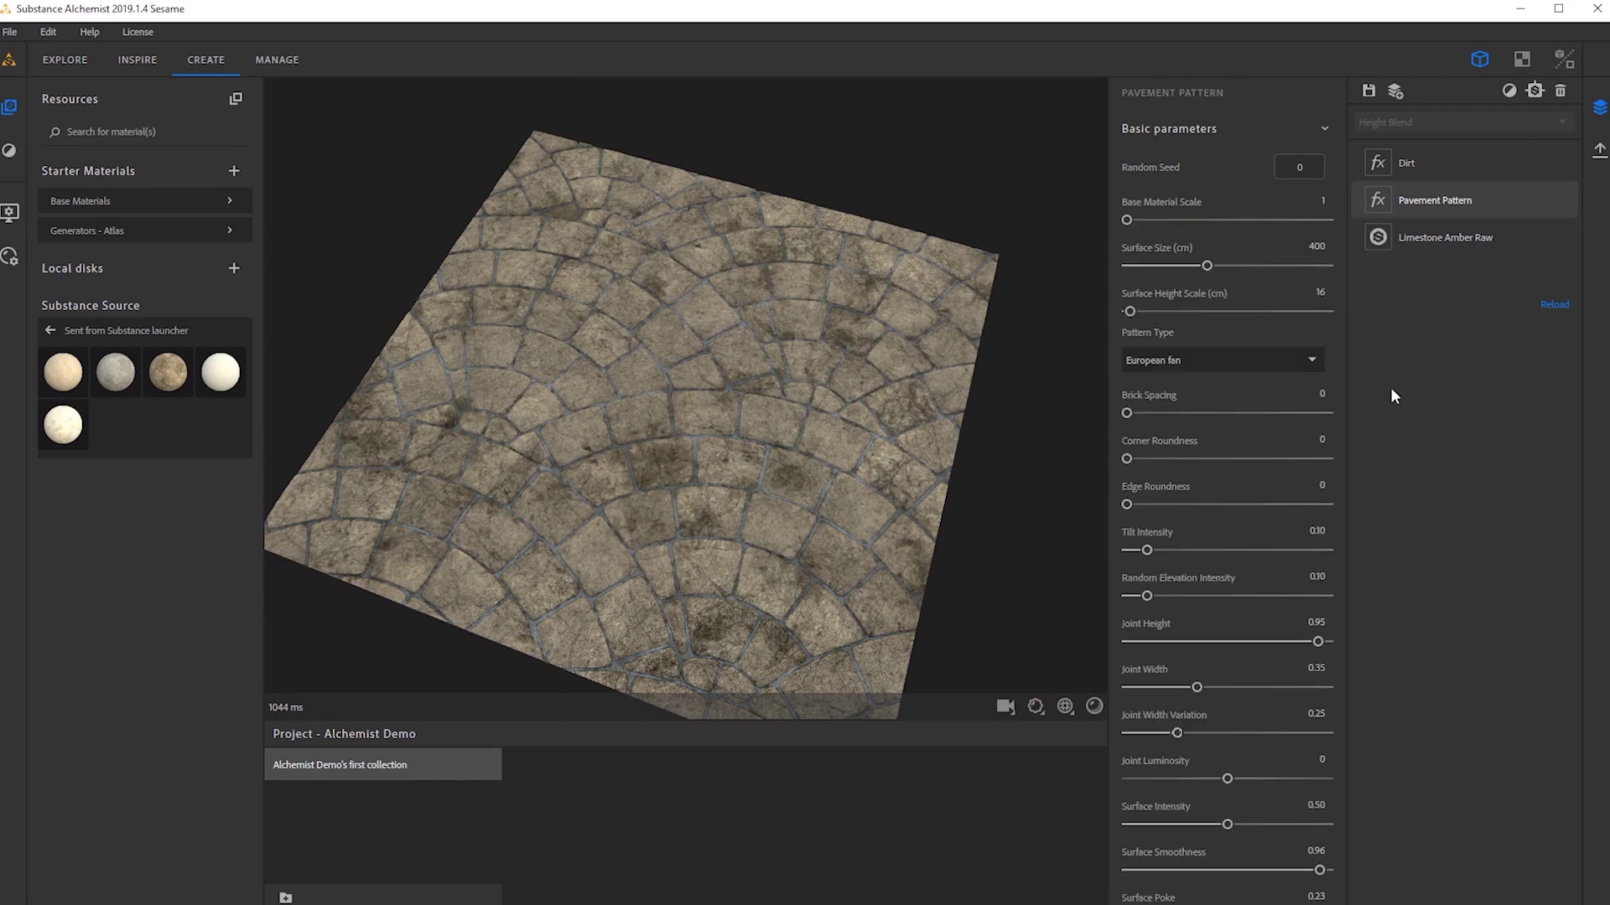
scroll(1198, 671, "down", 3)
scroll(1199, 684, "up", 2)
left_click_drag(847, 528, 633, 378)
scroll(1174, 345, "up", 2)
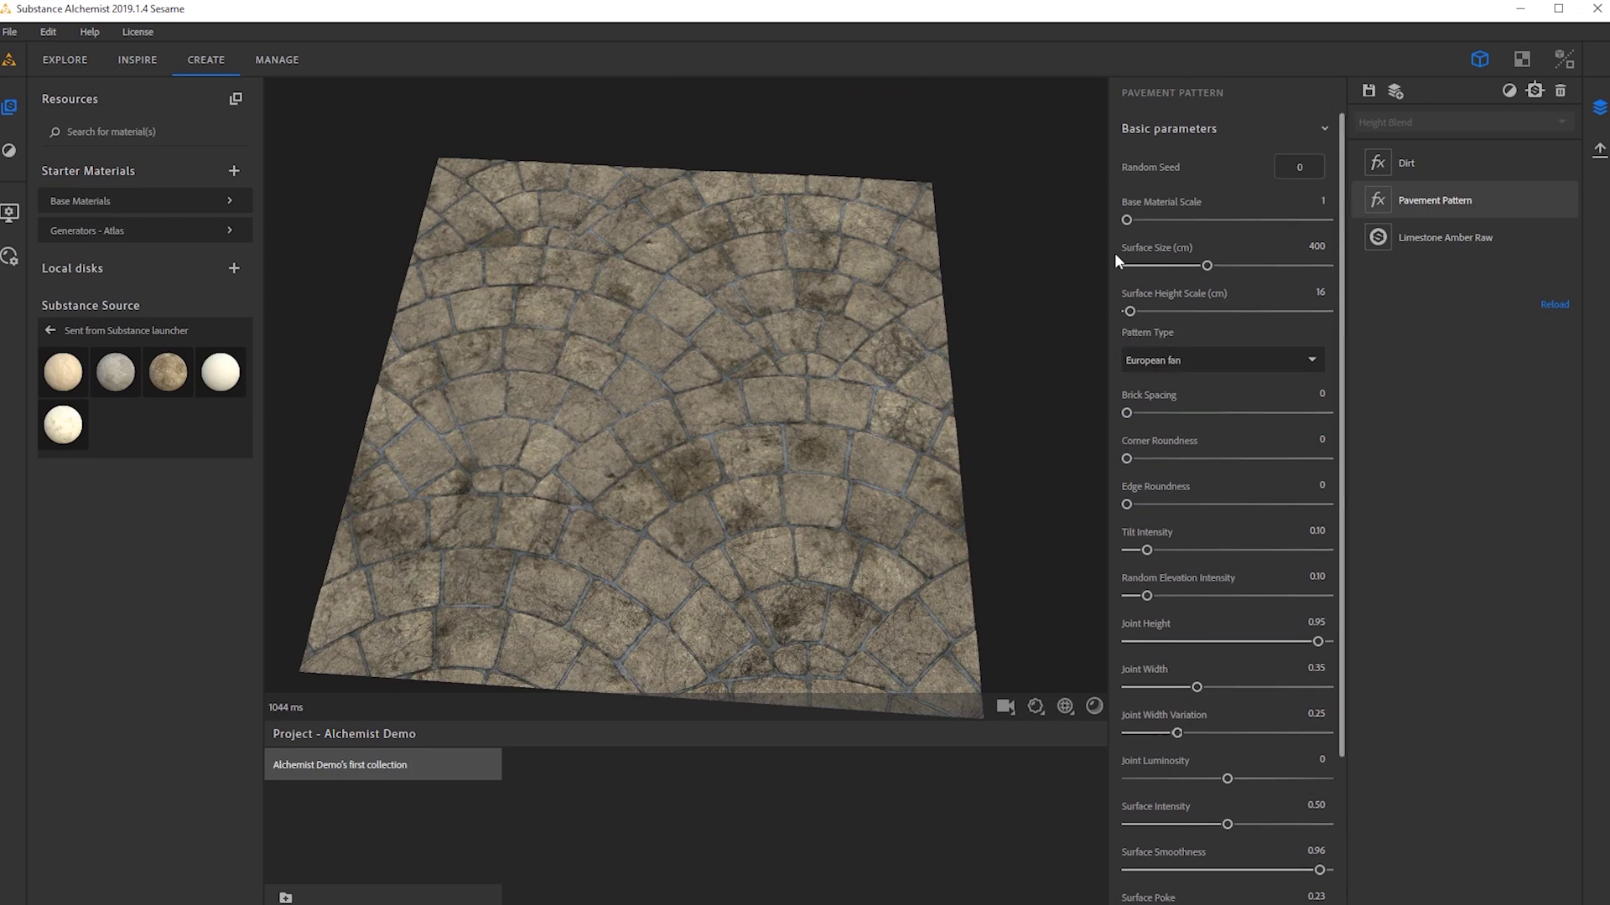
Set Base Material Scale 4, Brick Spacing 0.11, Corner Roundness 0.41, Edge Roundness 0.02, Fan X 2.
left_click_drag(1155, 220, 1193, 220)
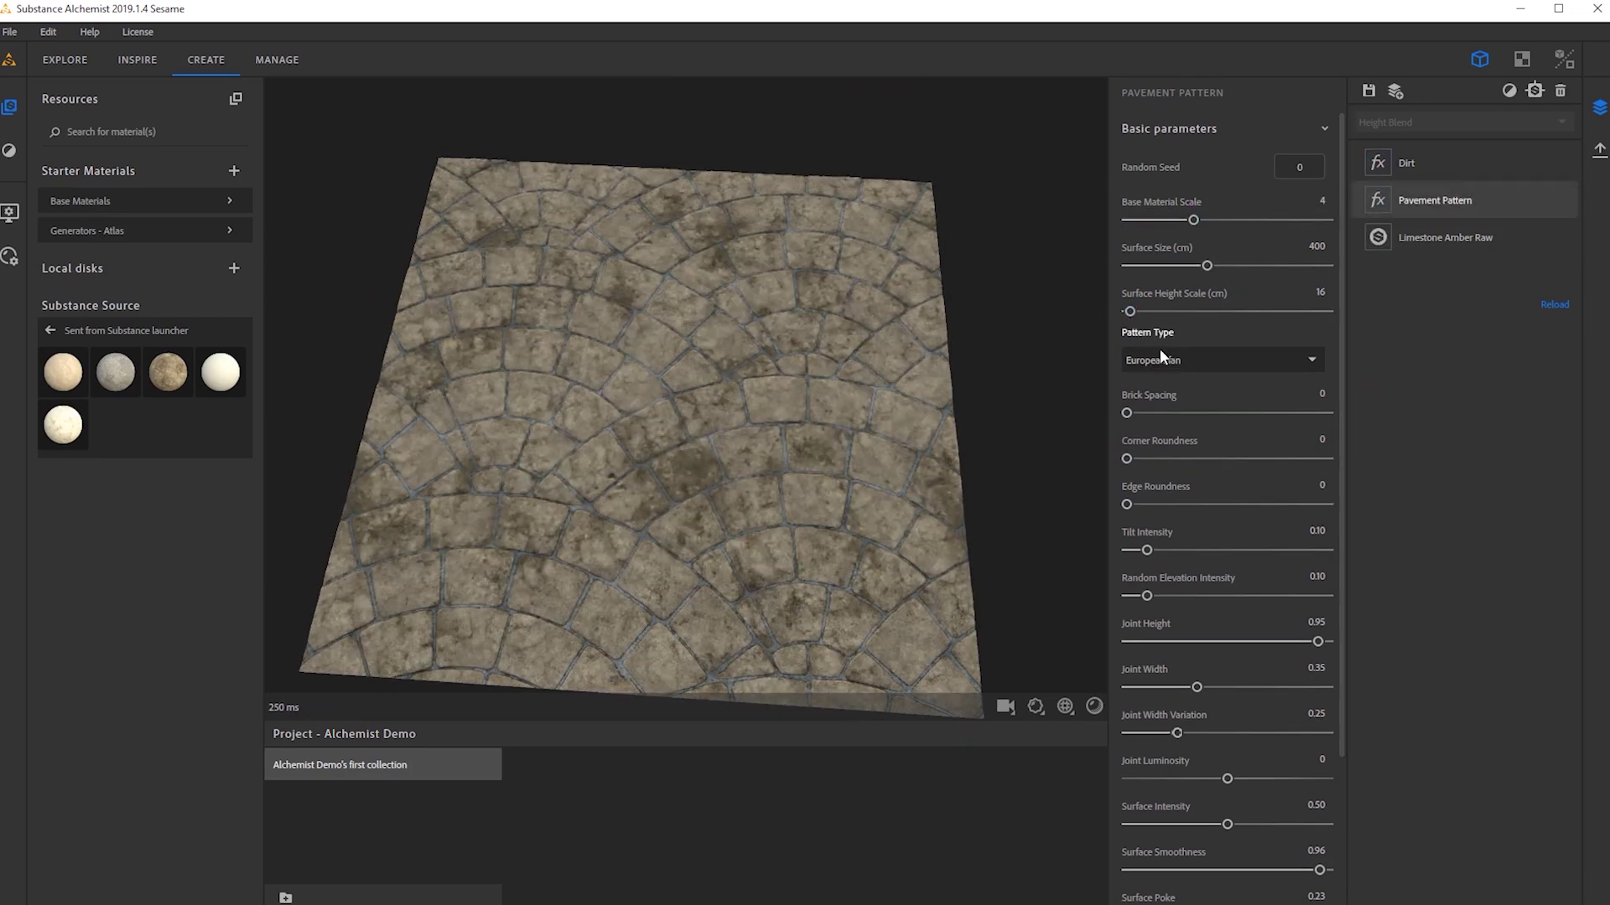
left_click_drag(1138, 416, 1210, 463)
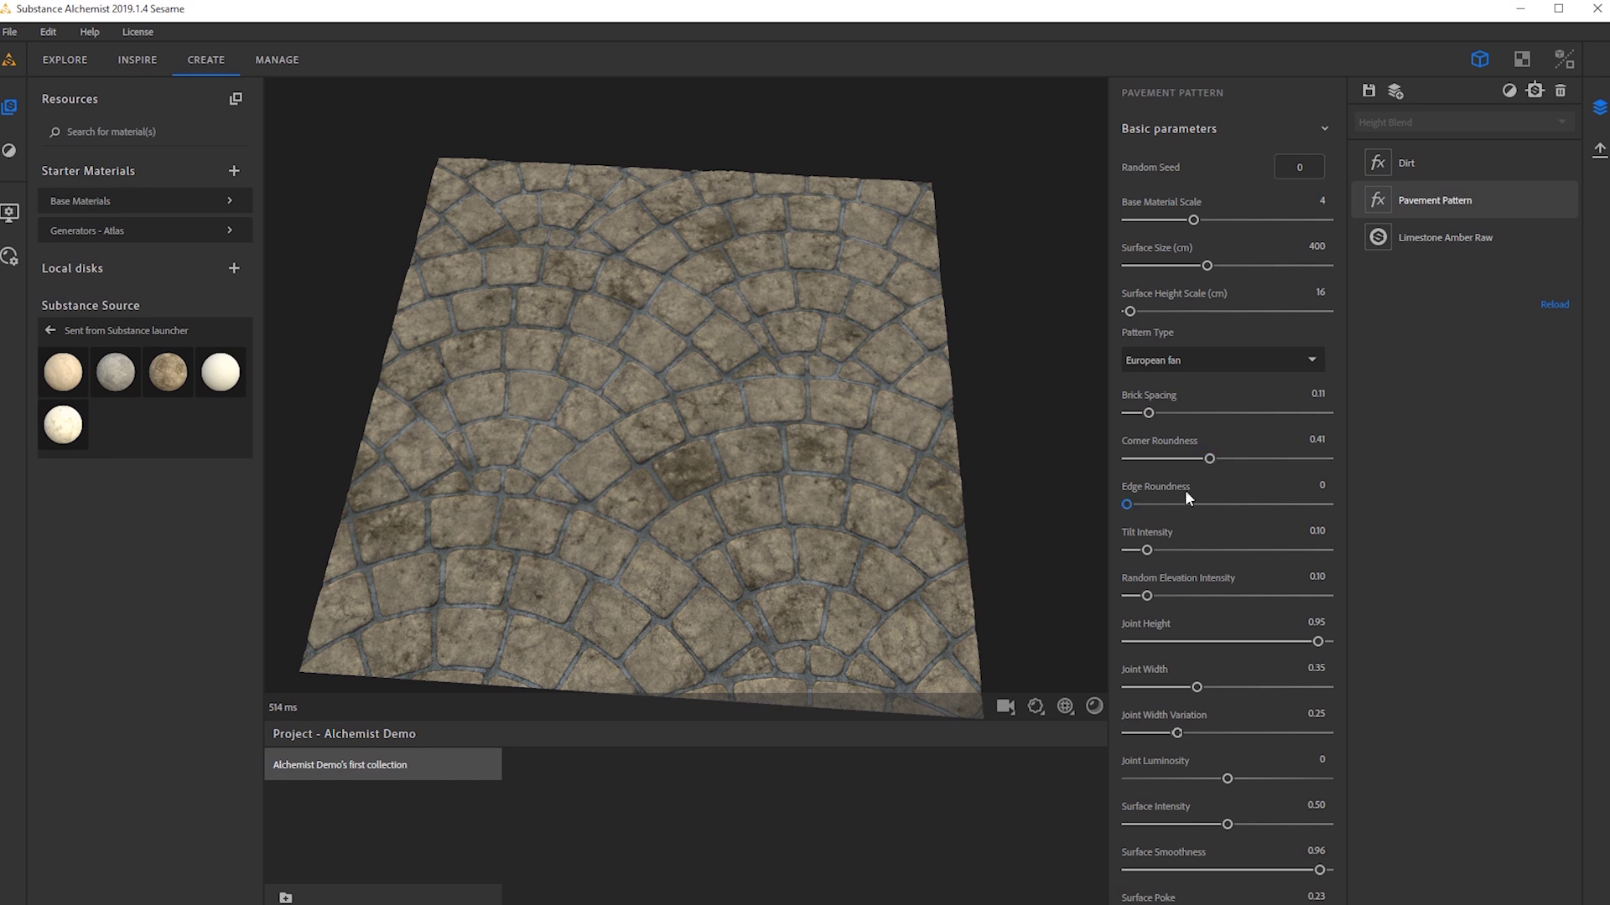
left_click_drag(1159, 507, 1131, 516)
scroll(1174, 640, "down", 3)
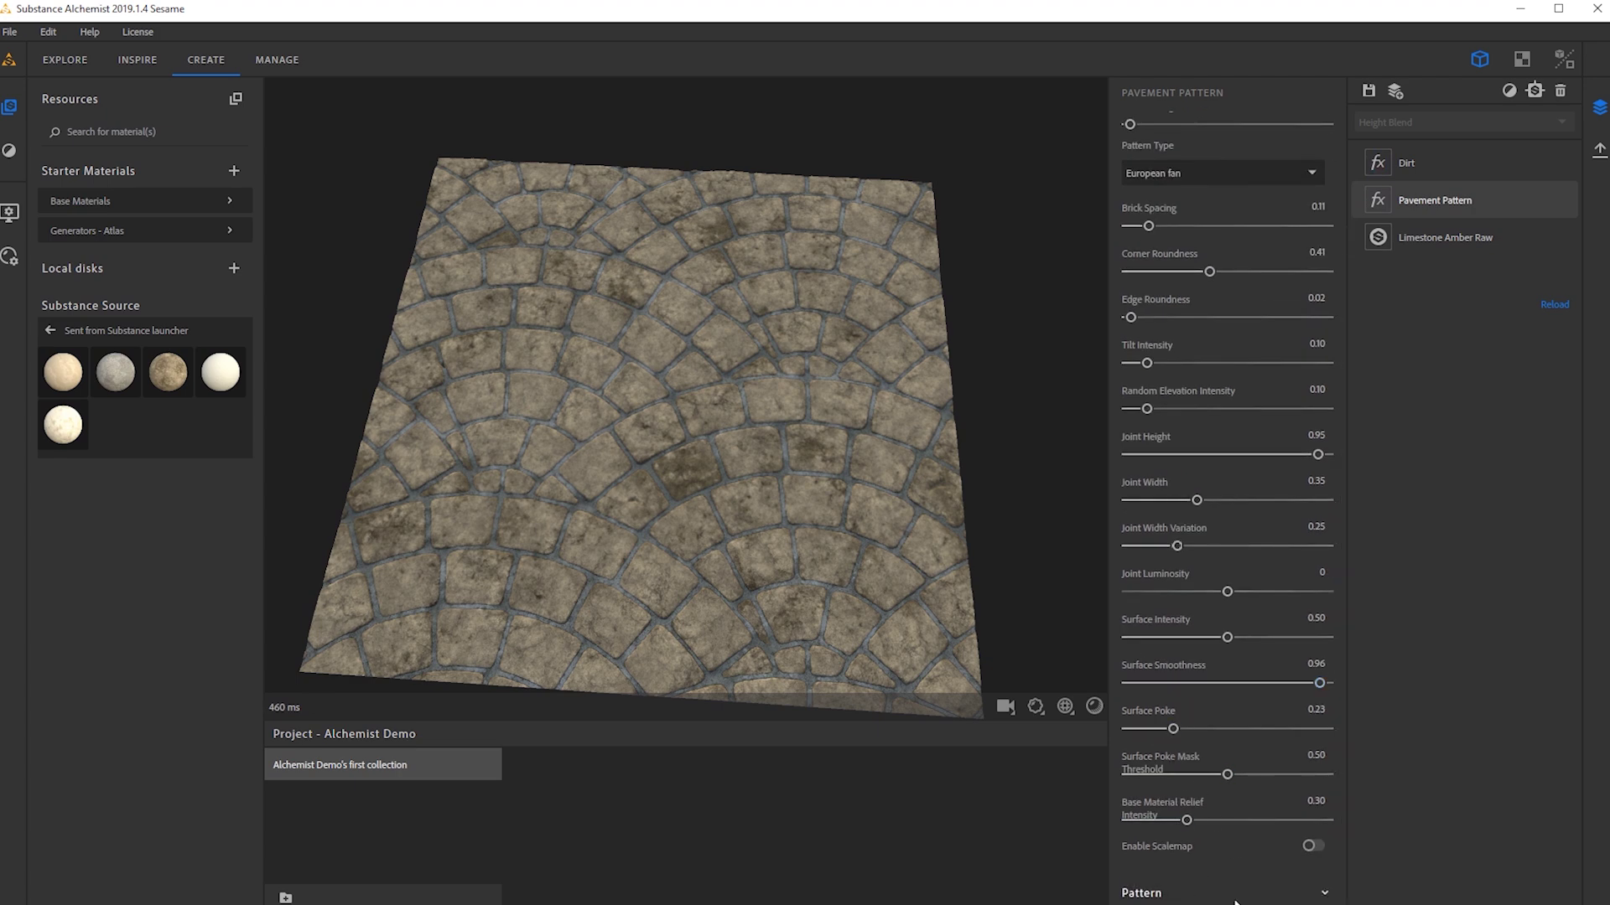
scroll(1220, 732, "down", 1)
scroll(1220, 732, "down", 2)
left_click_drag(1259, 842, 1175, 849)
left_click_drag(825, 571, 687, 347)
left_click(1384, 159)
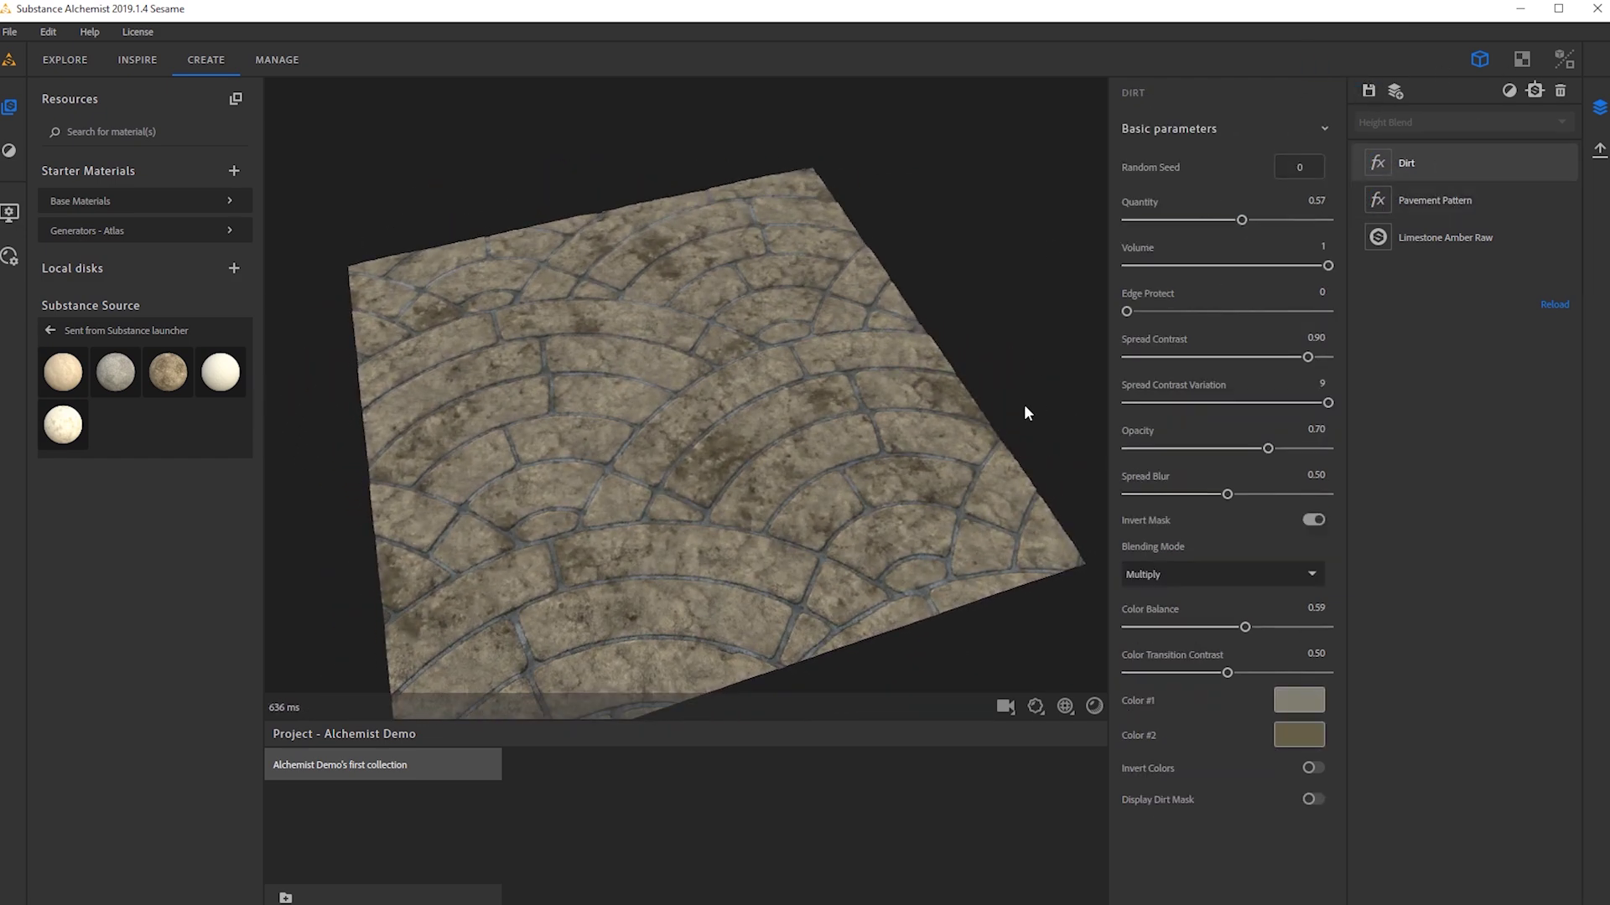
Lower the Dirt filter's Quantity to 0.27 and Volume to 0.33.
left_click(1181, 221)
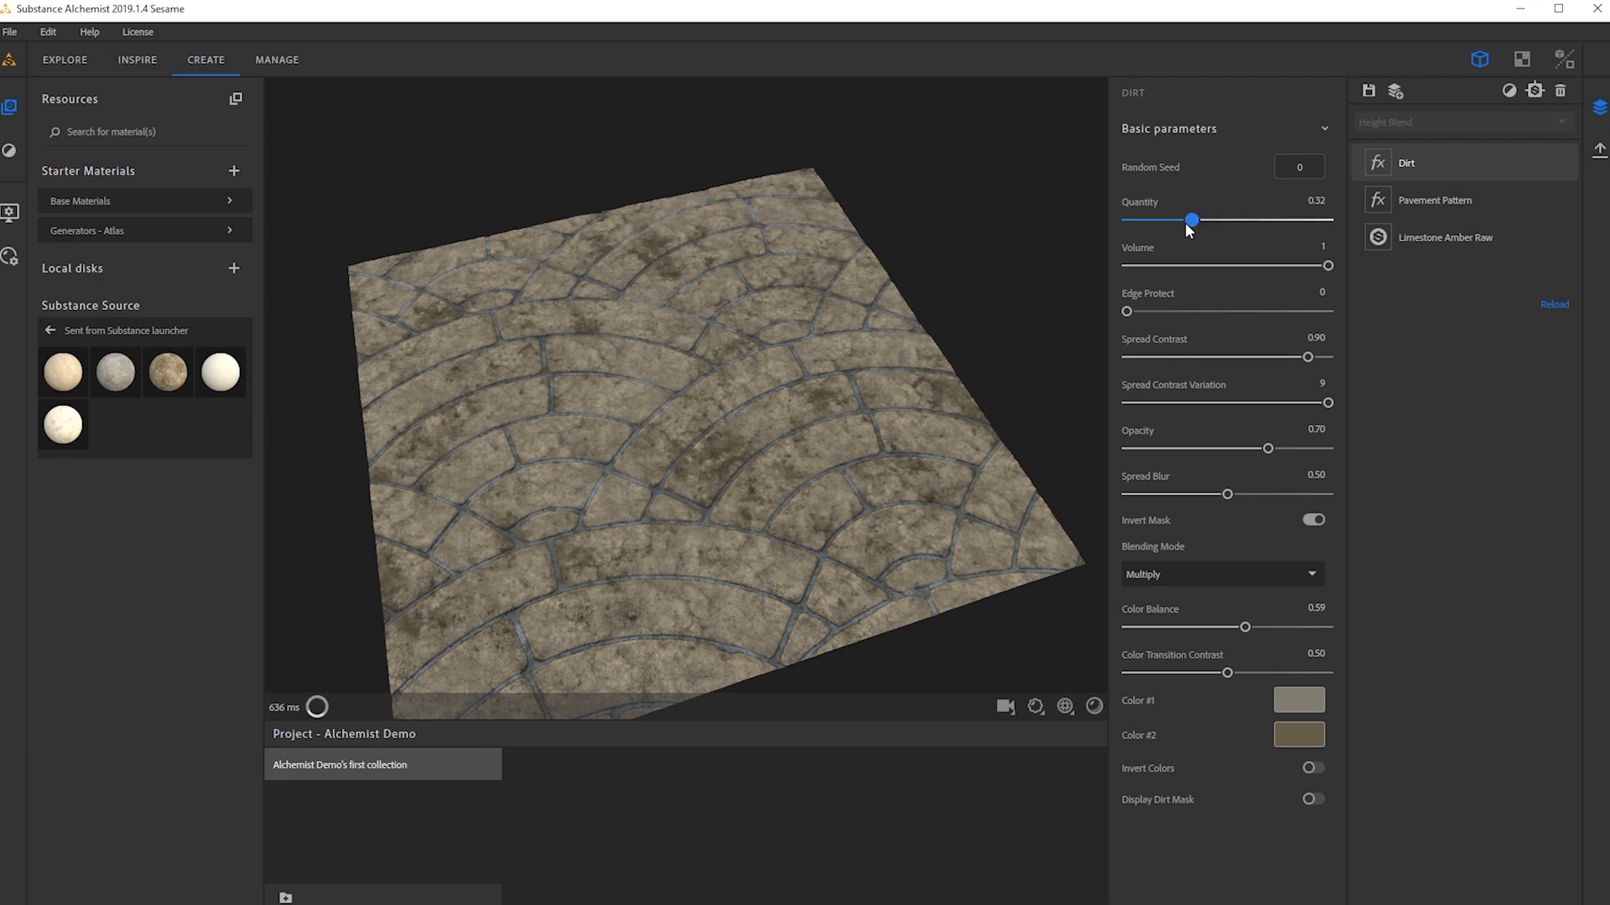
left_click(1194, 265)
left_click_drag(838, 402, 765, 421)
left_click_drag(640, 460, 721, 400)
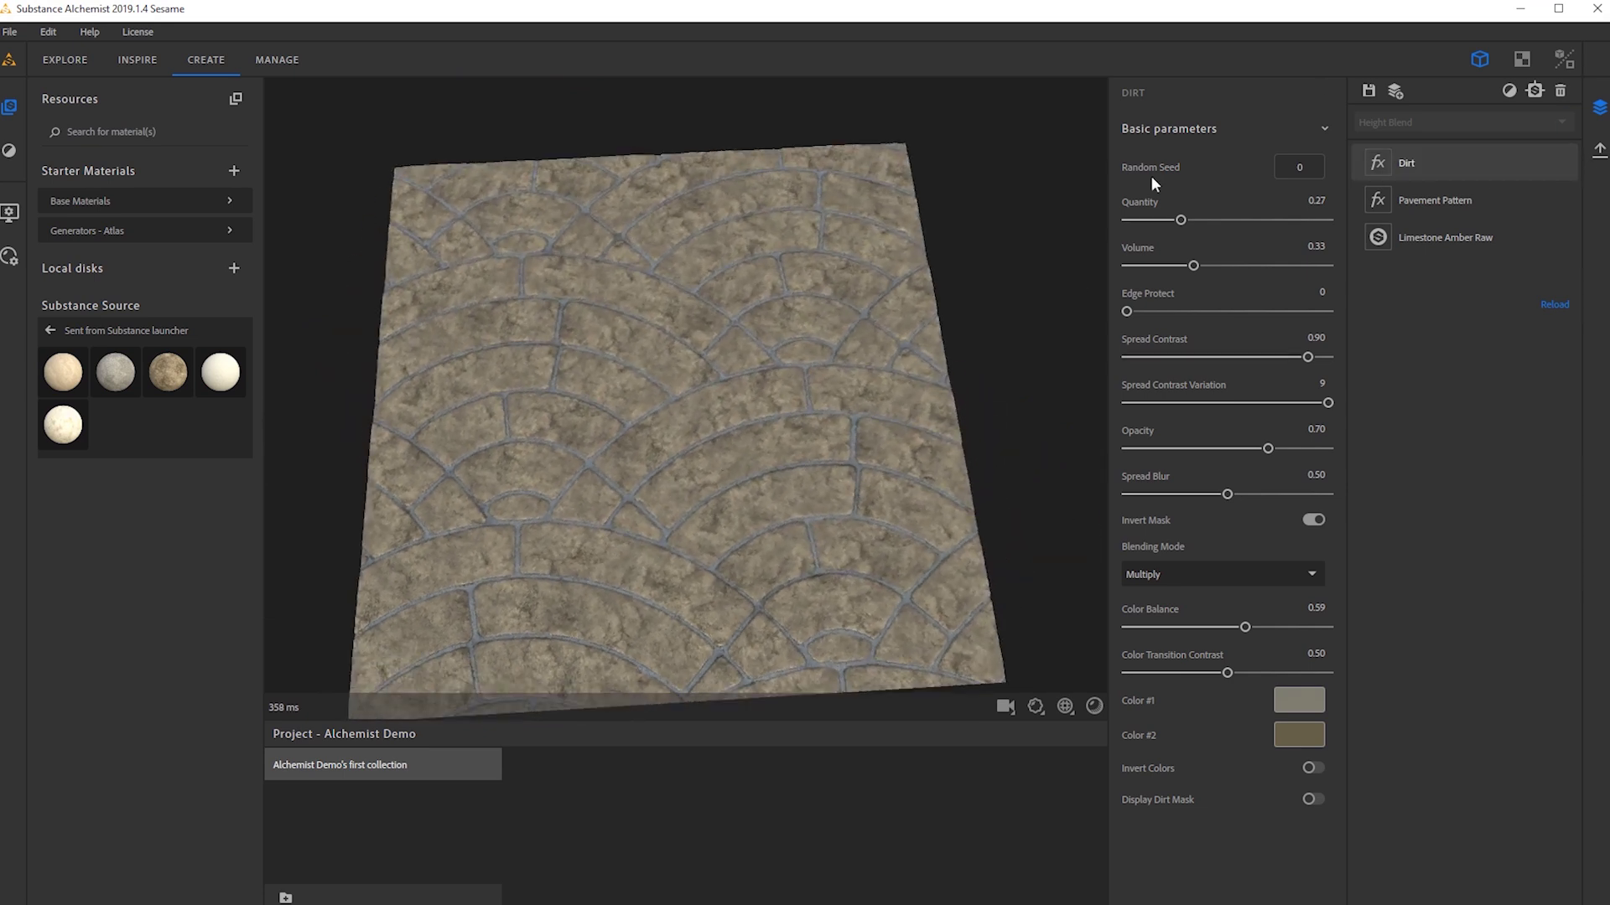
left_click(1506, 98)
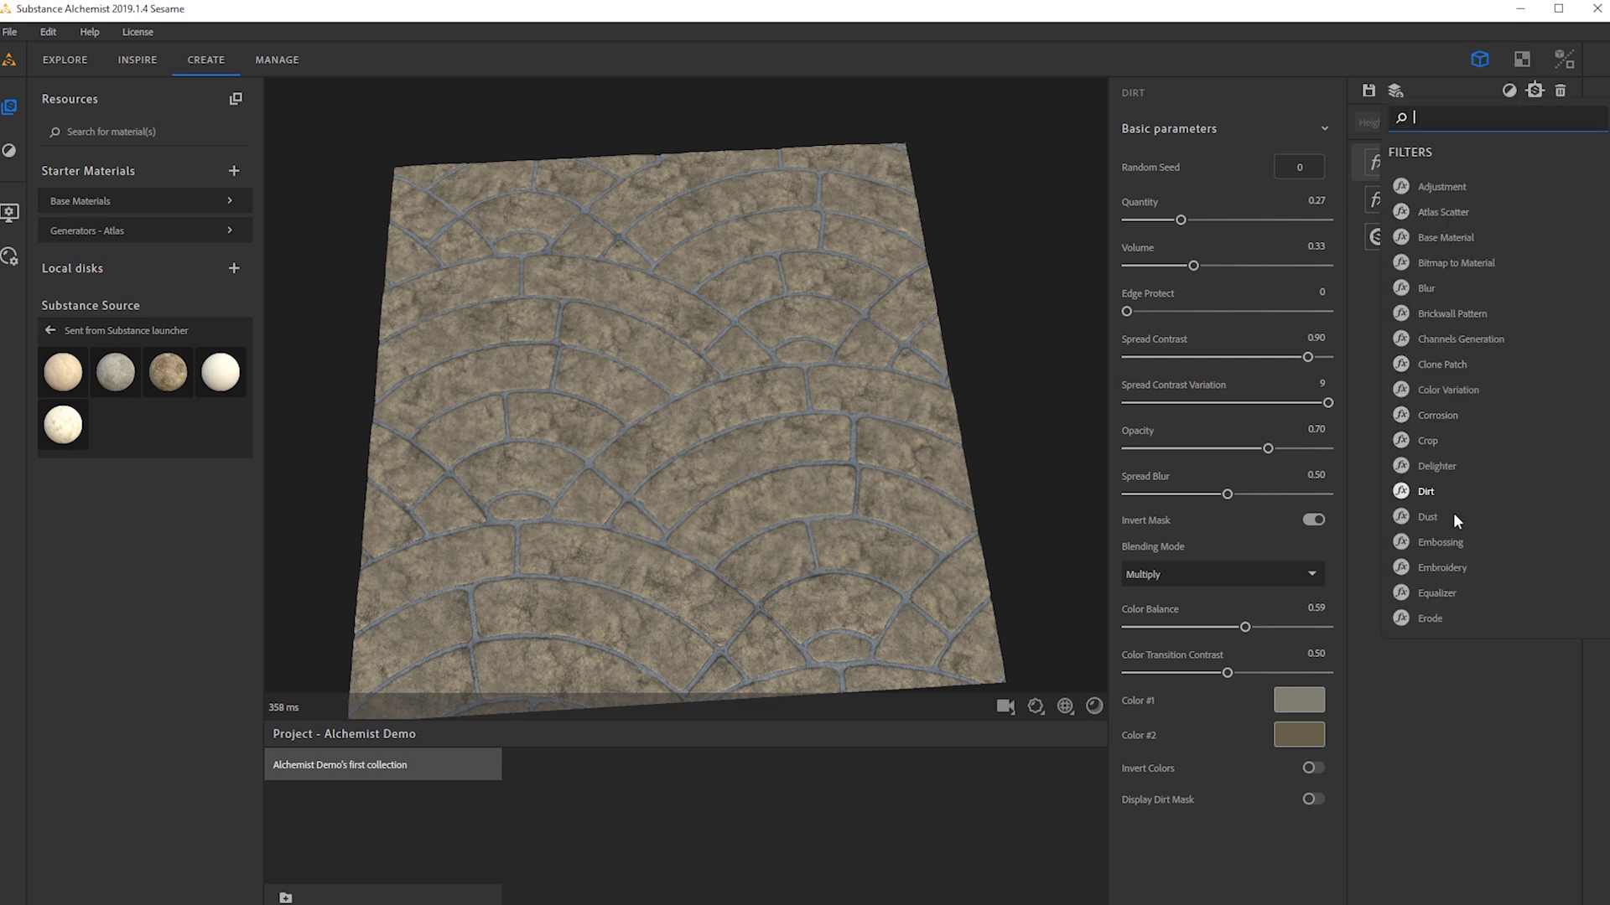
Add a Moss Splatter filter with Spread 0.55 and Covering Power 0.48.
scroll(1445, 421, "down", 3)
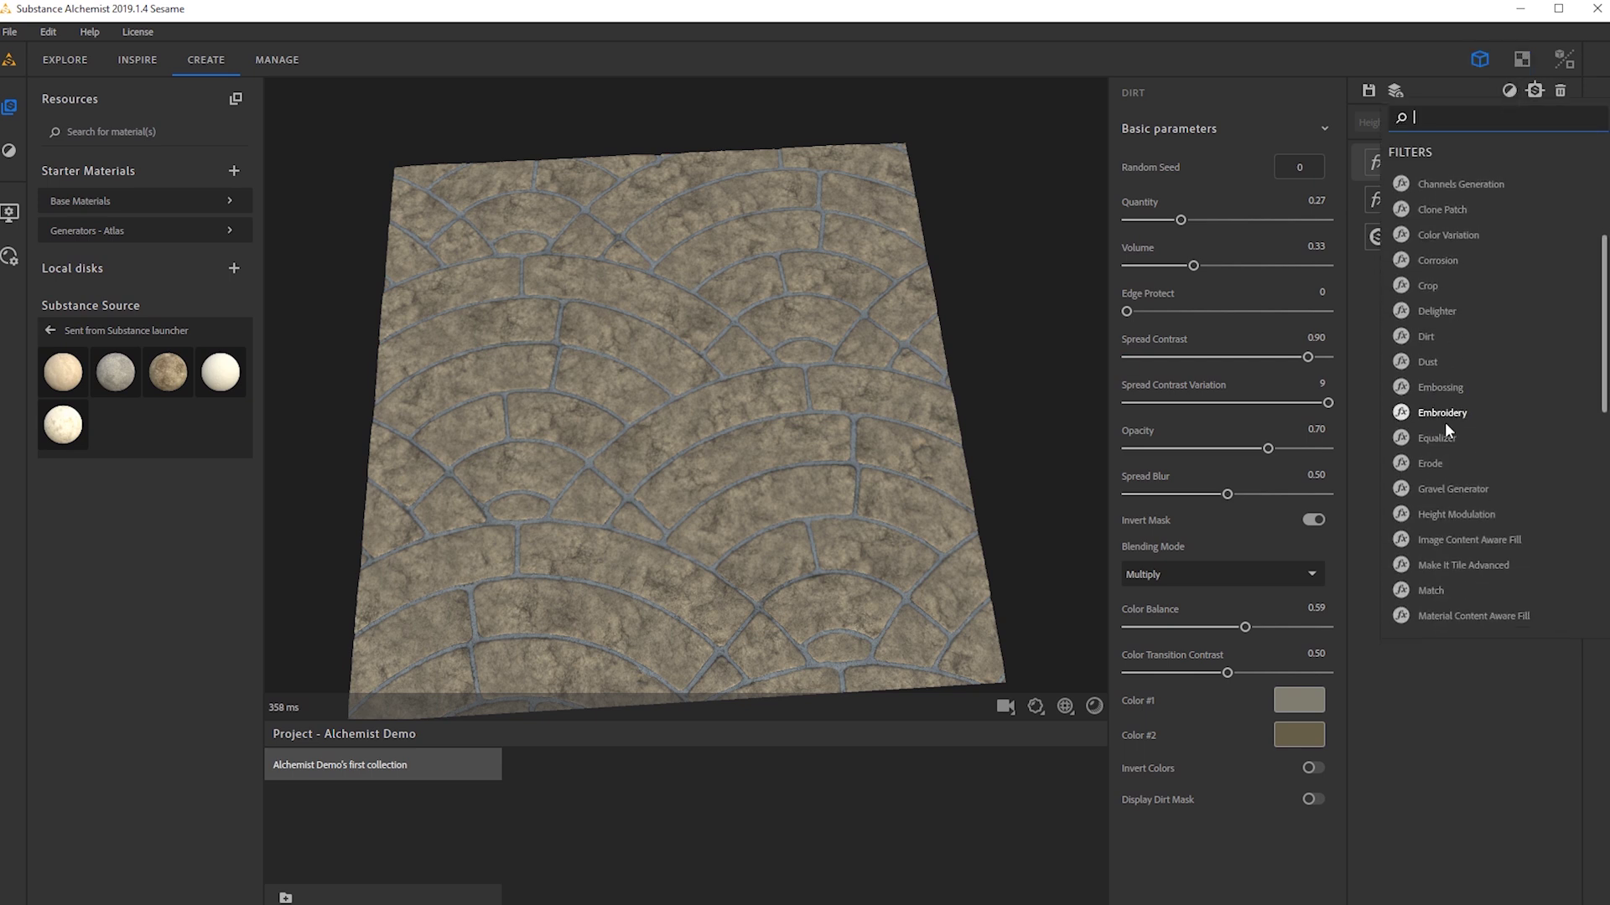
scroll(1451, 536, "down", 3)
scroll(1449, 585, "up", 3)
scroll(1448, 369, "down", 3)
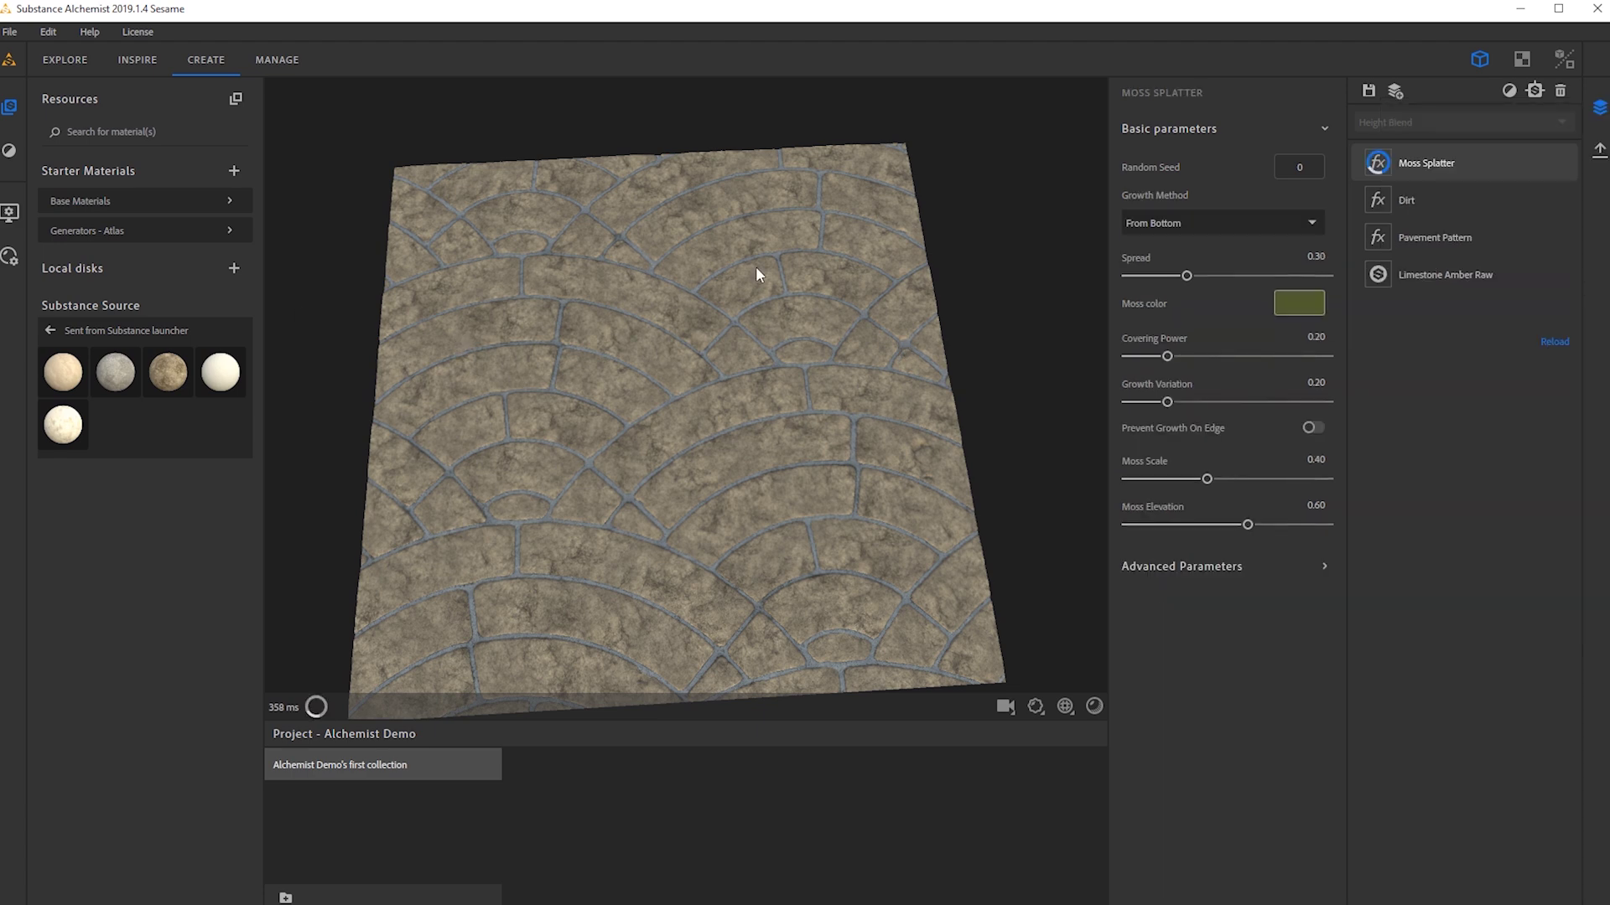
left_click_drag(740, 384, 605, 323)
left_click_drag(1200, 273, 1239, 275)
left_click_drag(1167, 356, 1223, 356)
left_click_drag(549, 336, 735, 352)
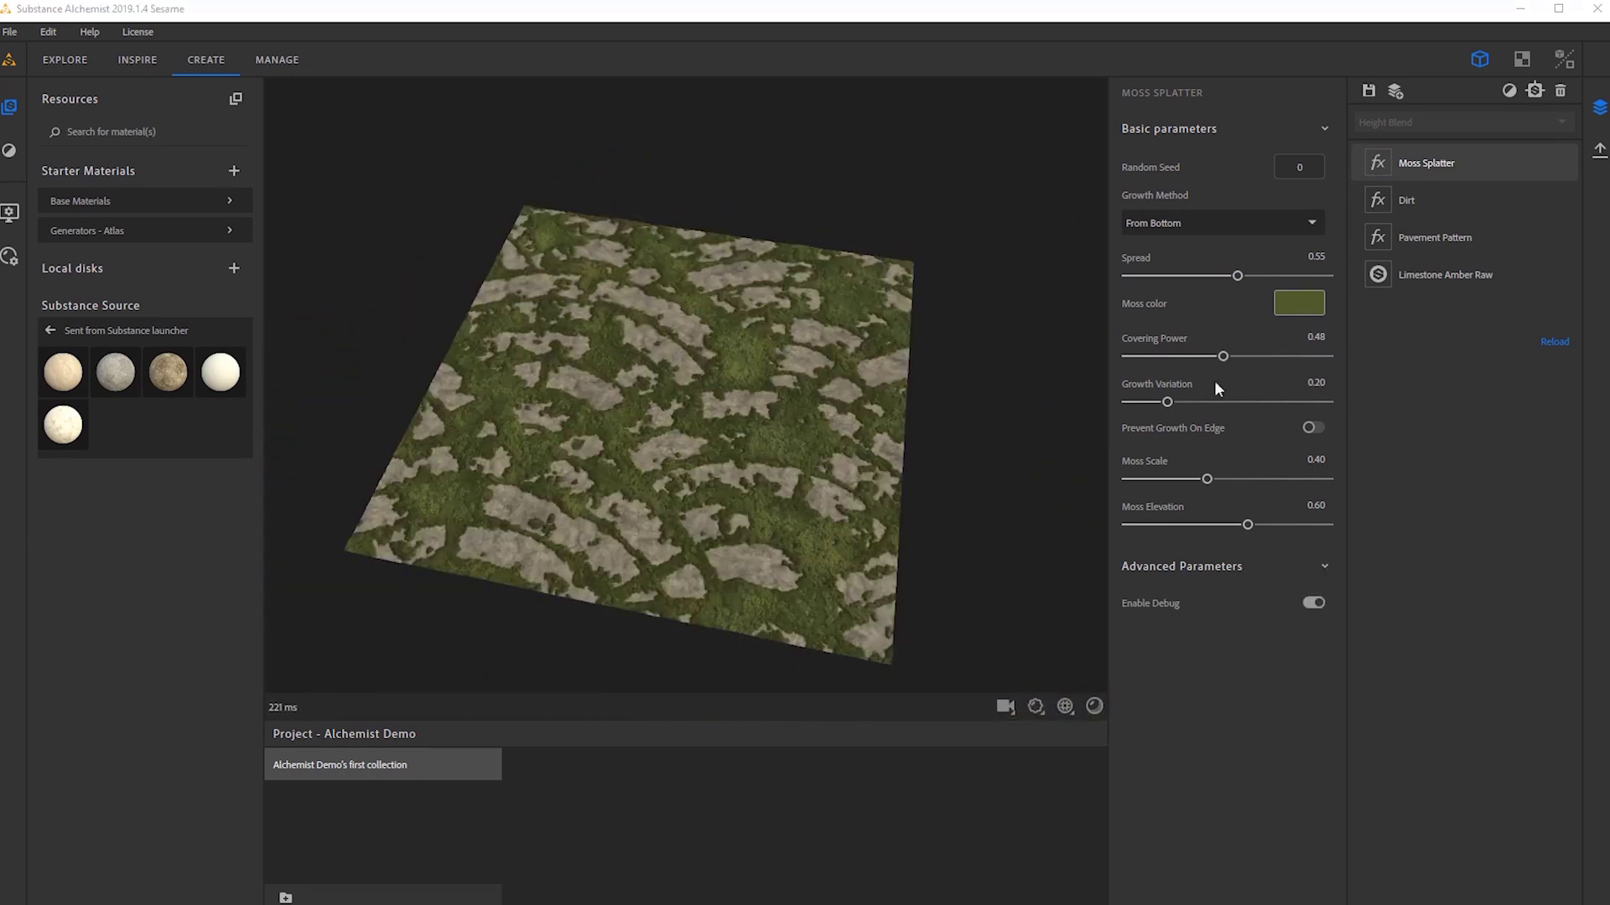
left_click_drag(655, 457, 658, 520)
scroll(658, 520, "up", 5)
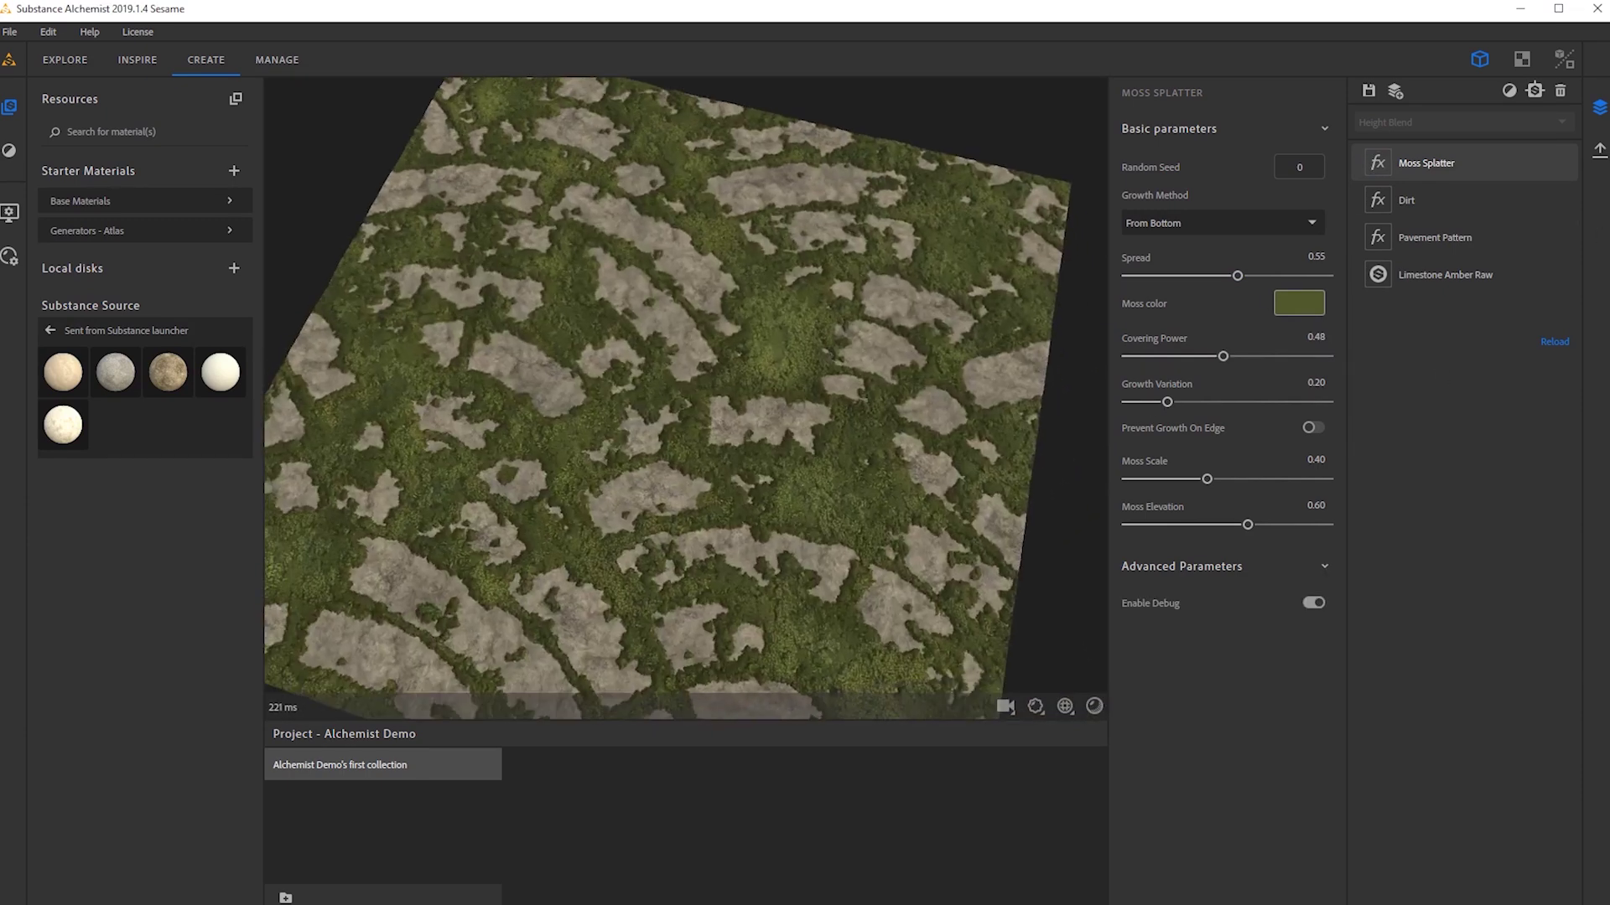
left_click(1439, 241)
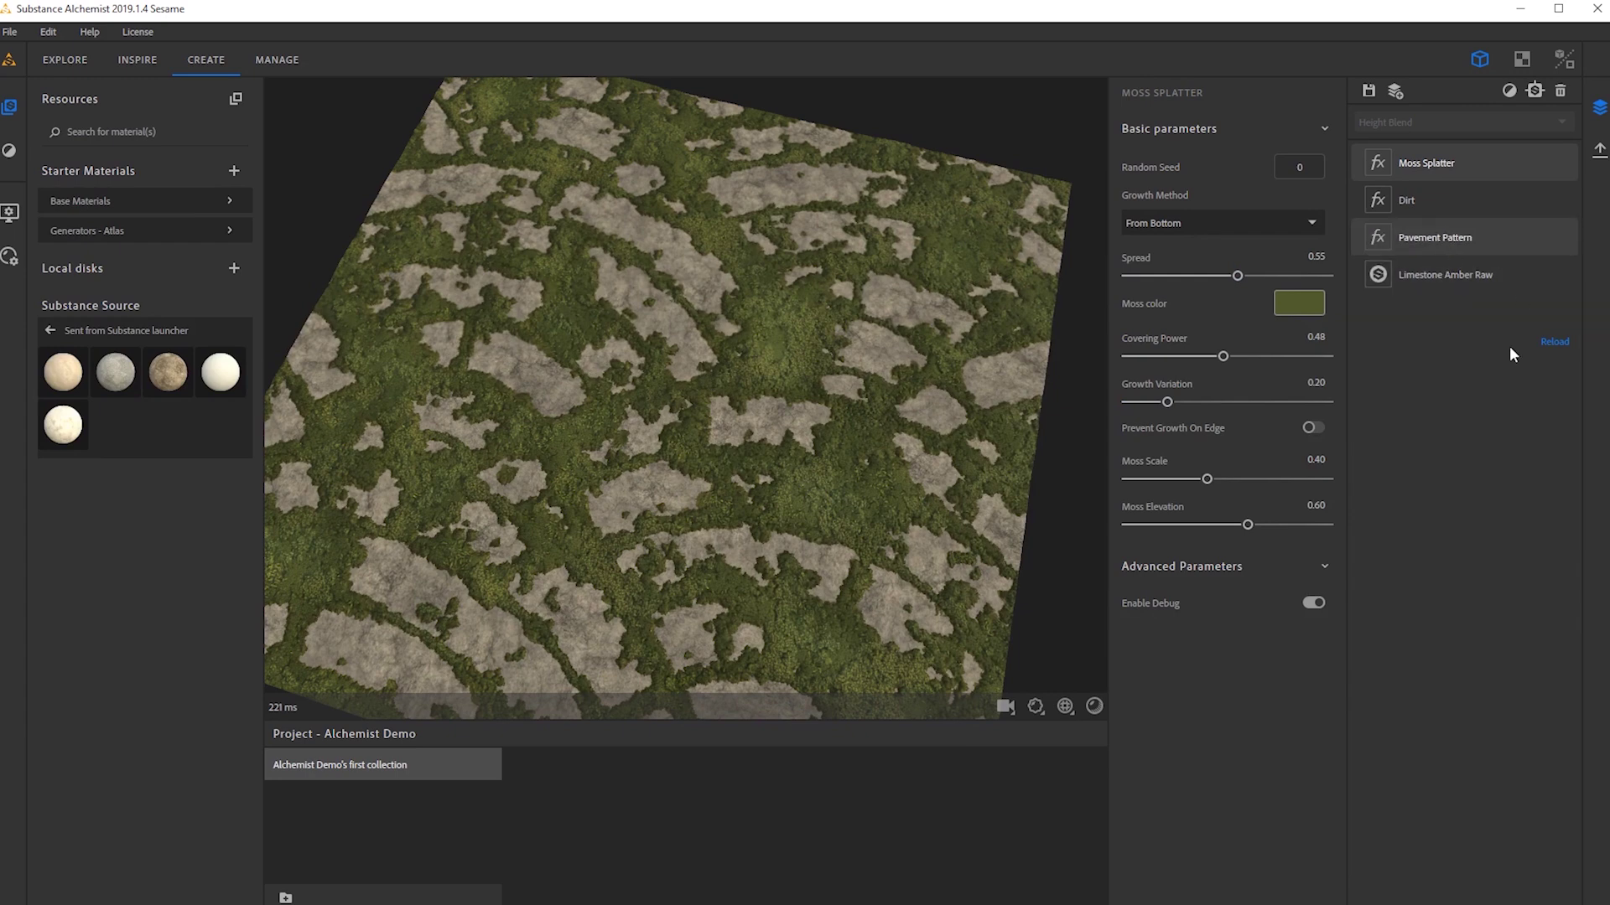
Search the layer stack's filter list for 'bri' to find Brickwall Pattern.
right_click(1440, 431)
type("bri")
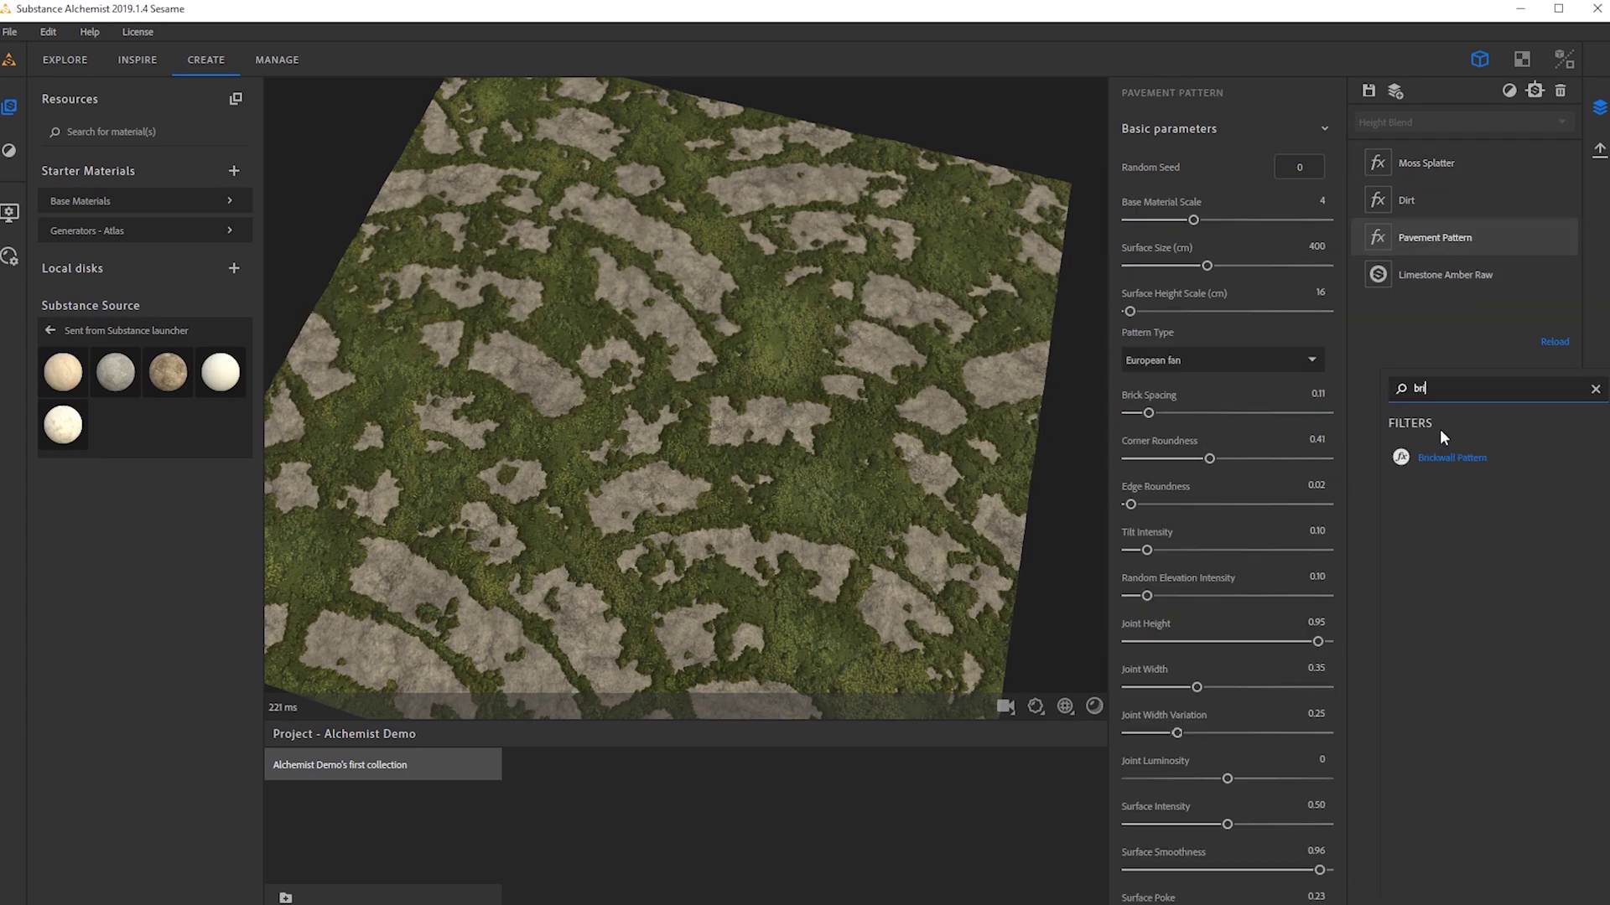
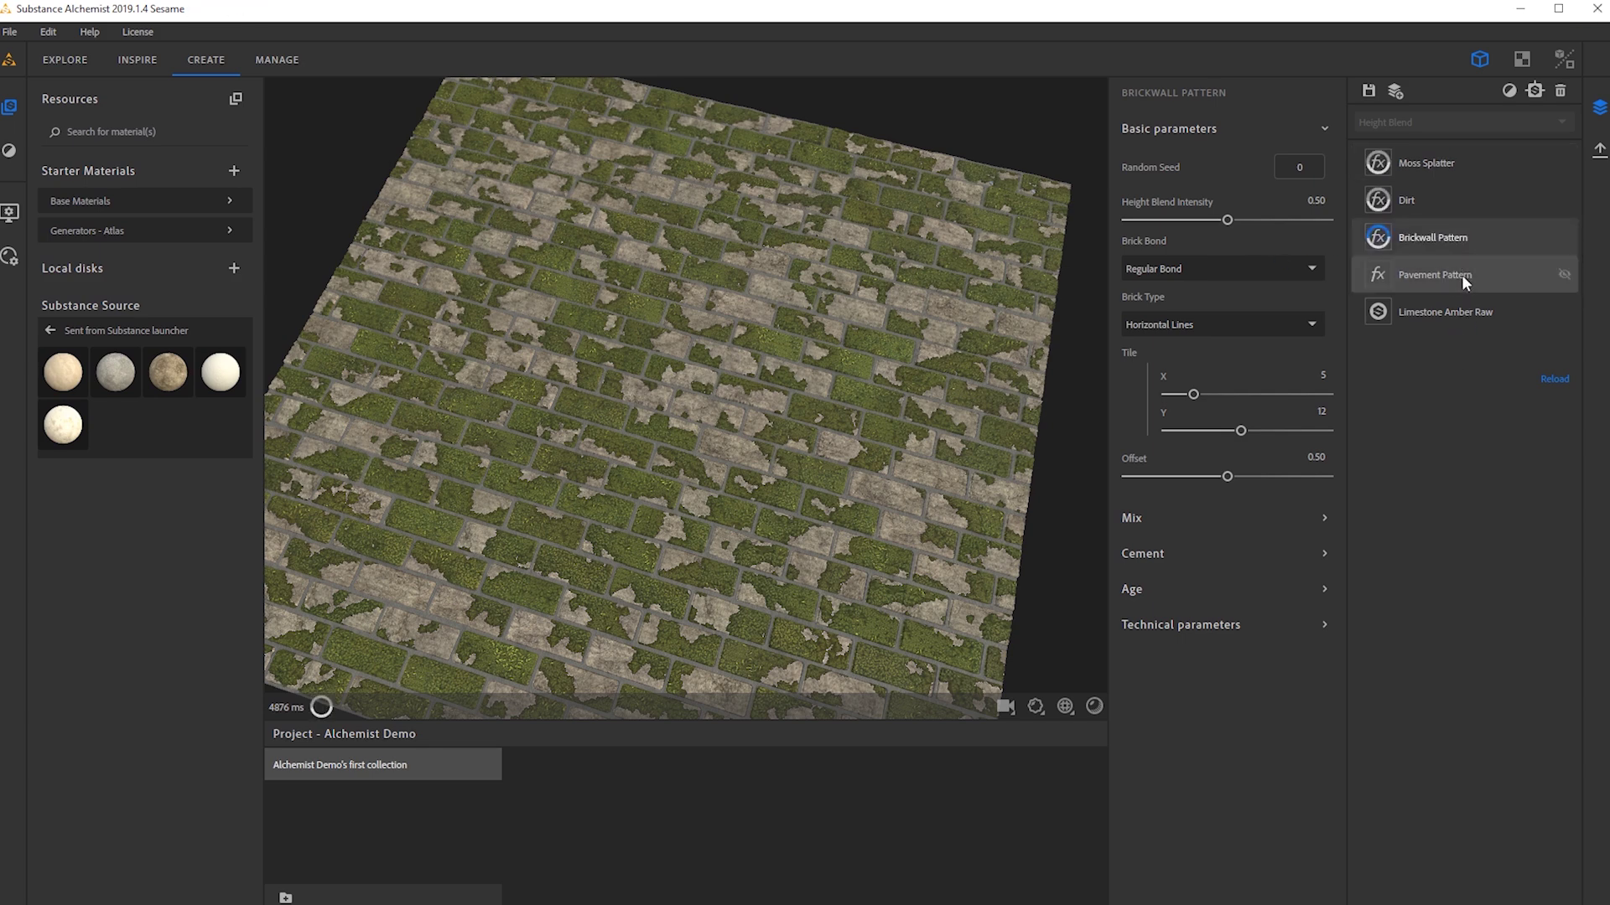
Delete the Pavement Pattern layer from the layer stack.
left_click(1462, 274)
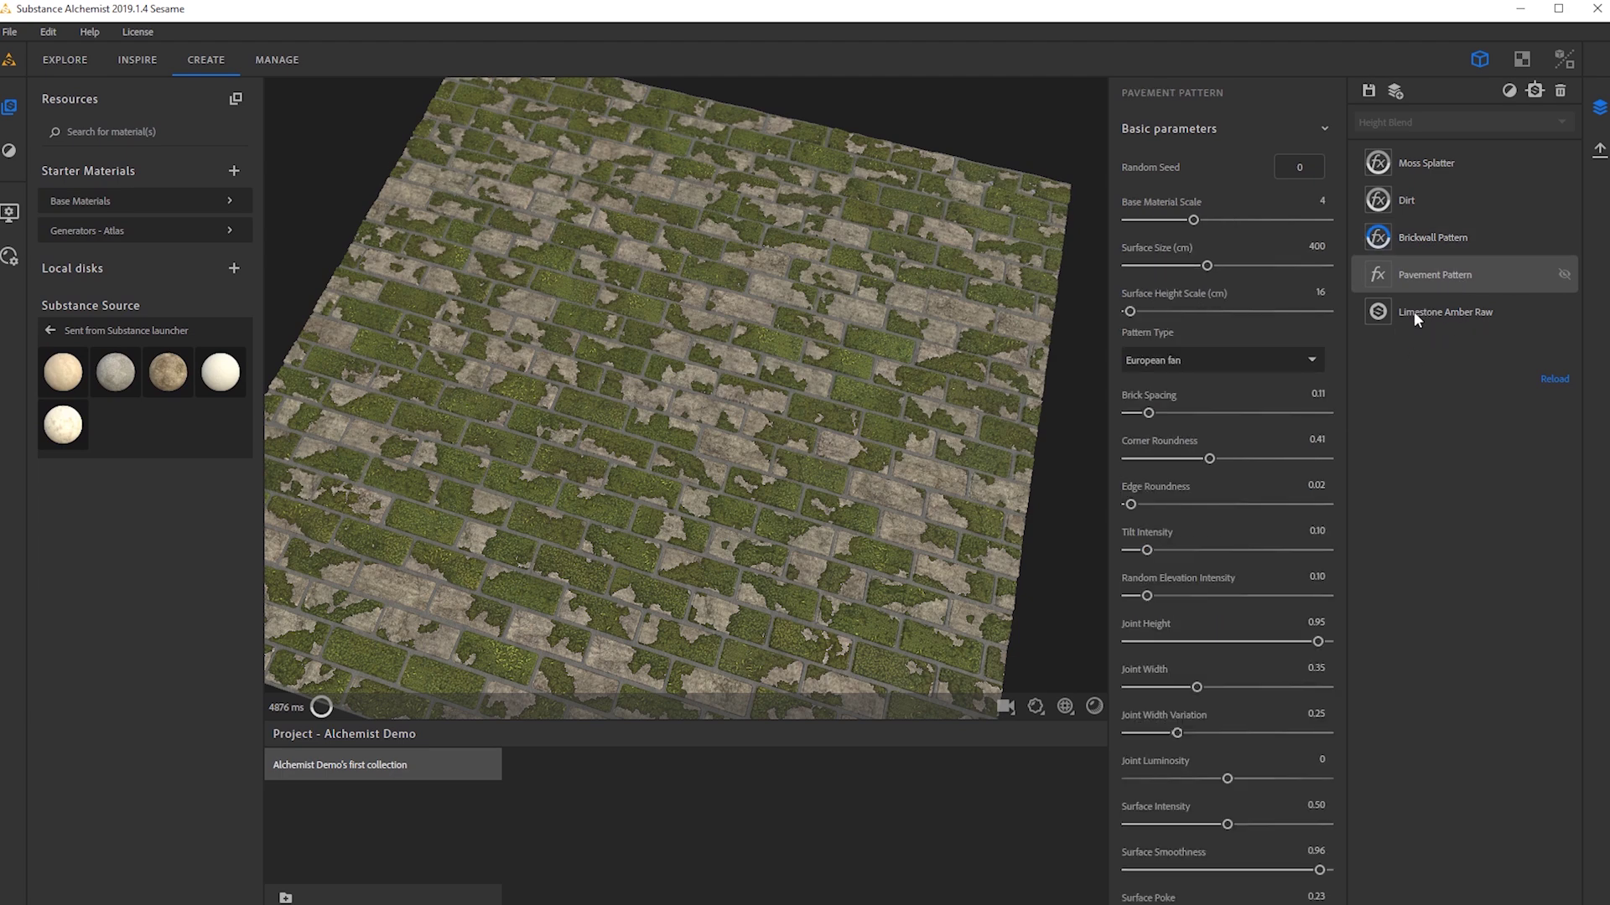
key("Delete")
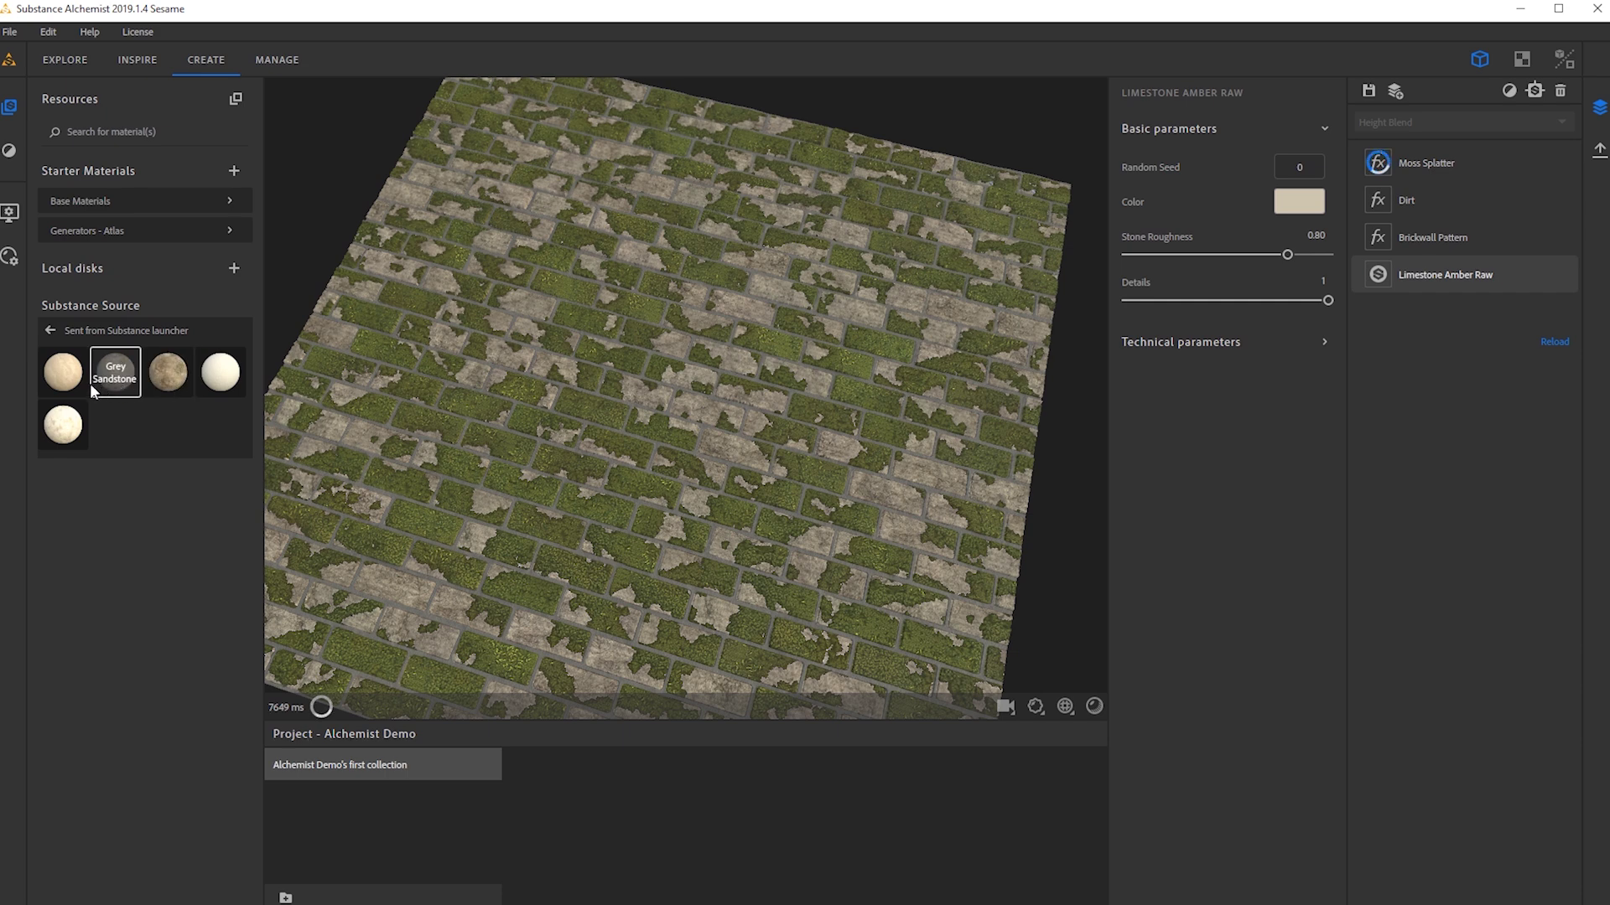
Add Grey Sandstone as the new base material and delete the Limestone Amber Raw layer.
left_click_drag(115, 372, 1437, 242)
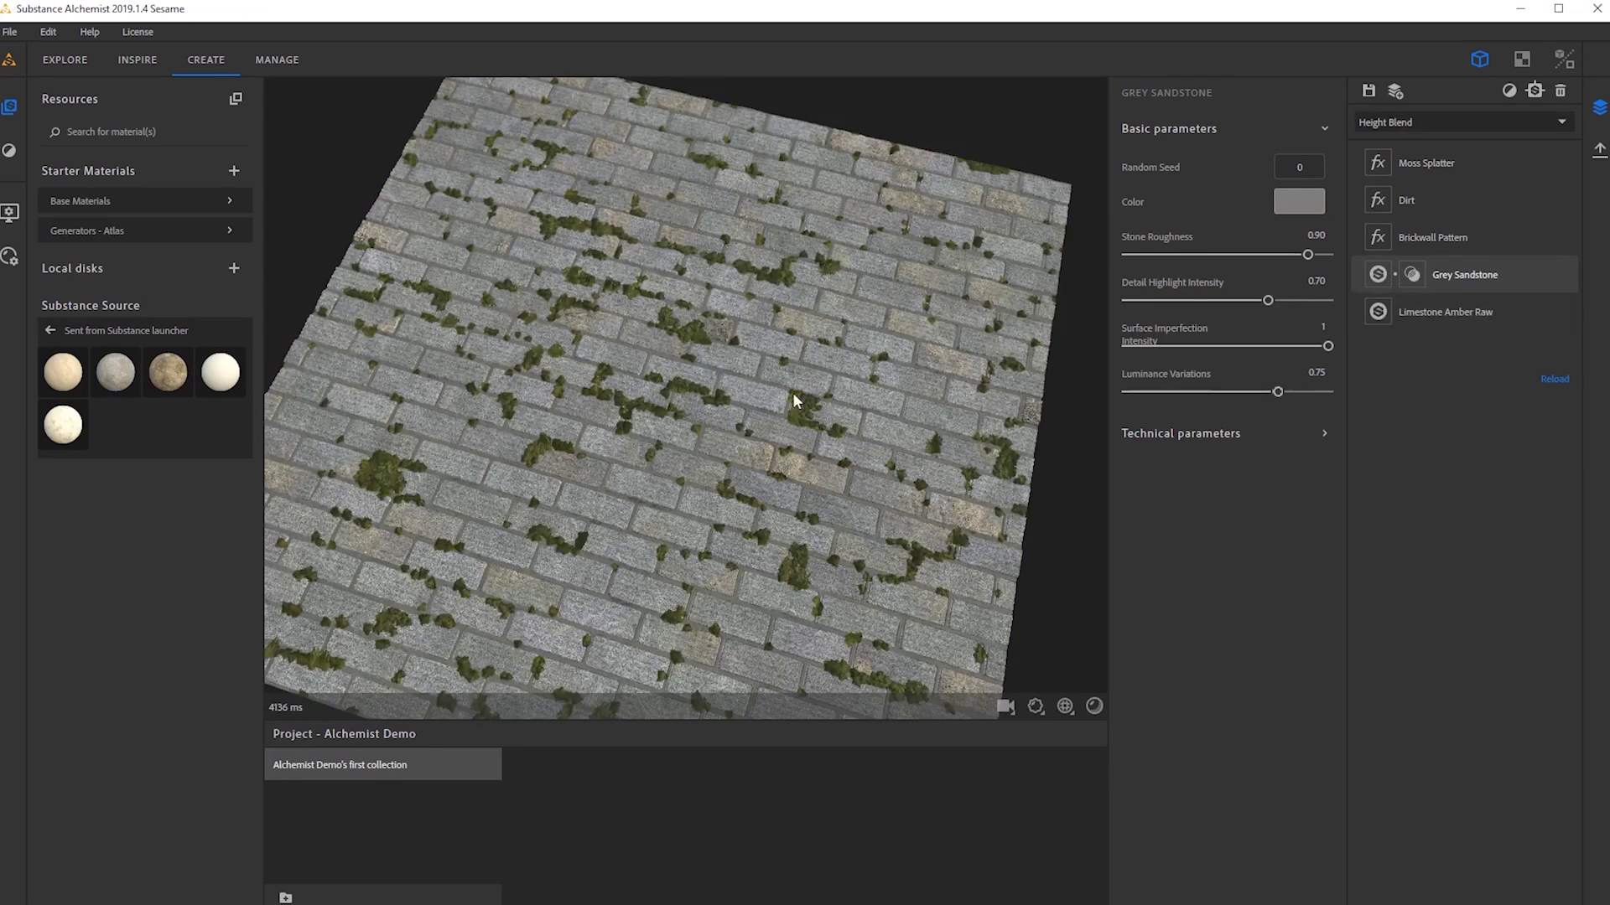
scroll(795, 401, "up", 5)
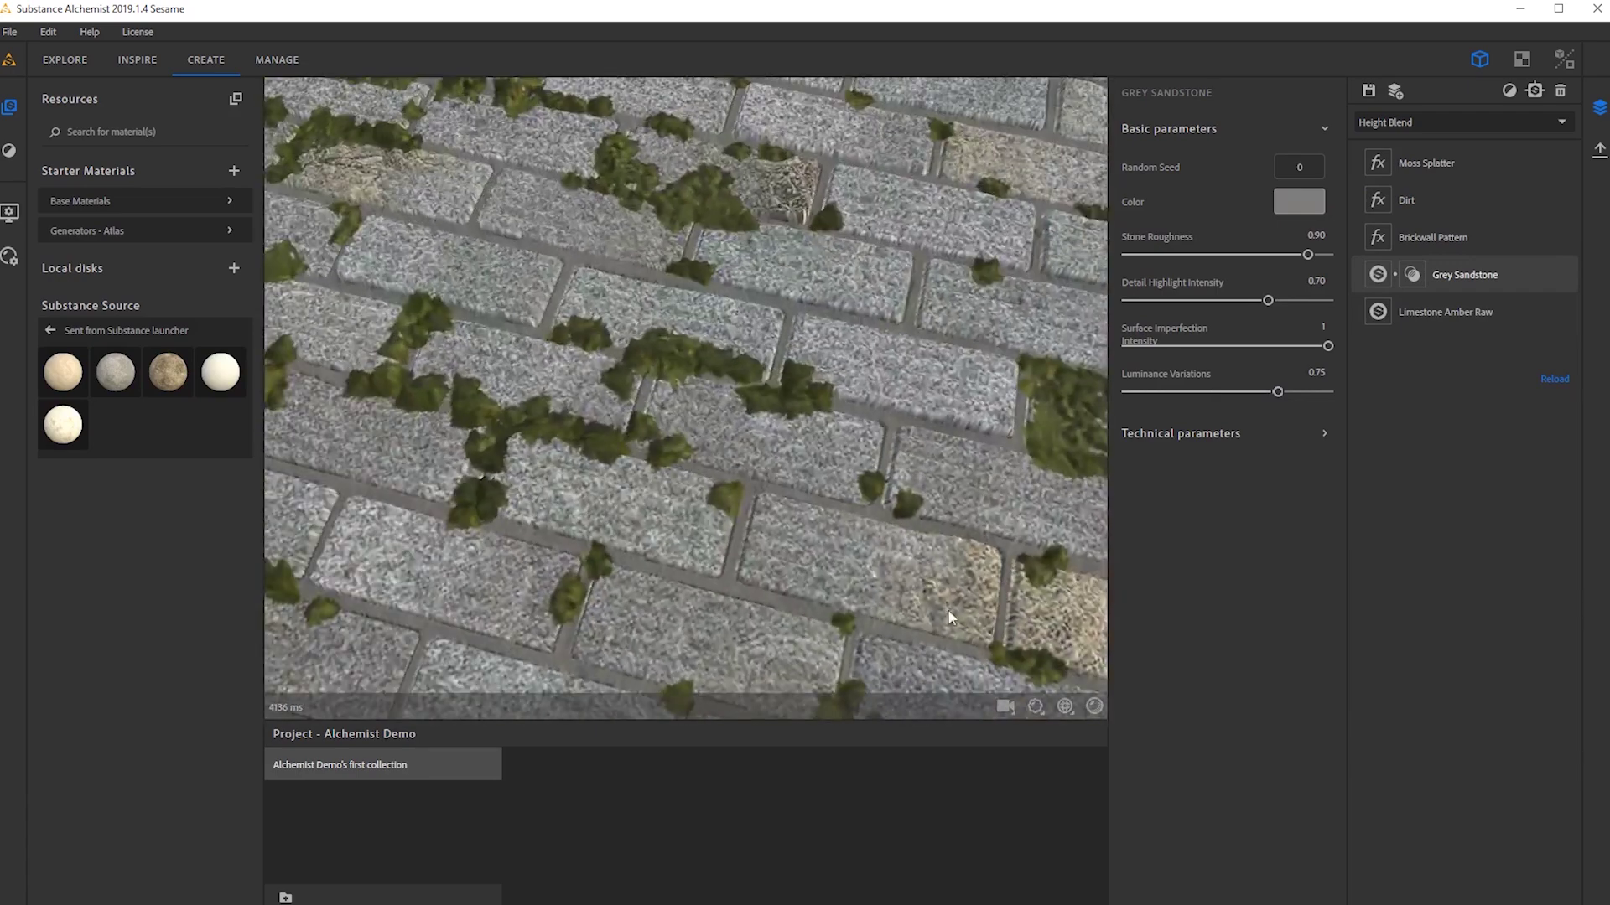
scroll(932, 597, "down", 3)
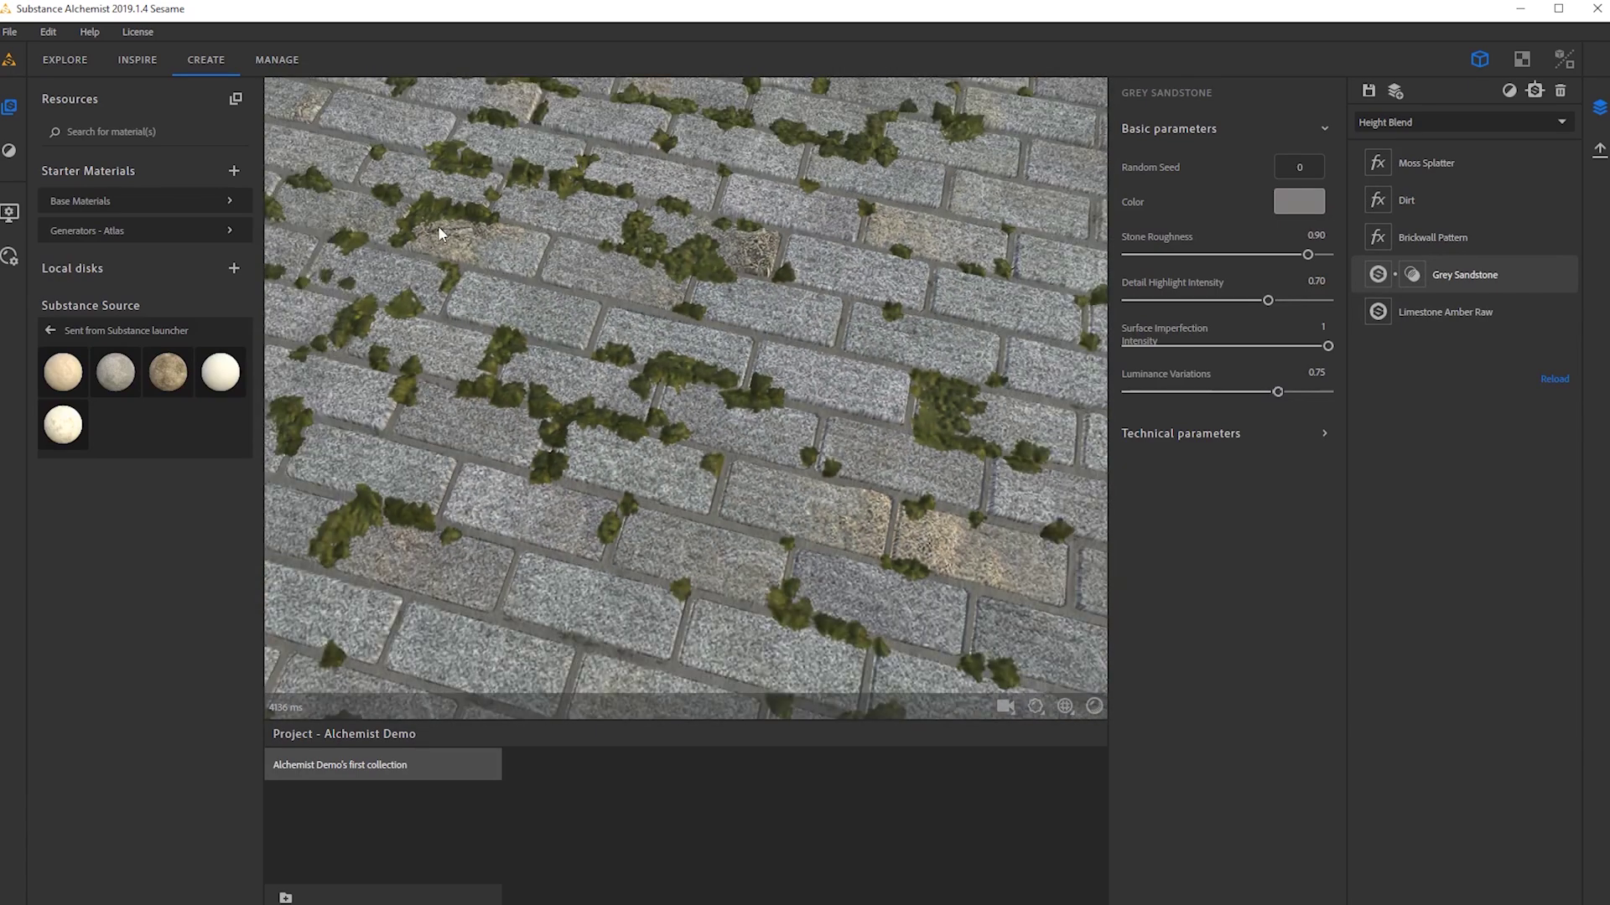
left_click(1472, 318)
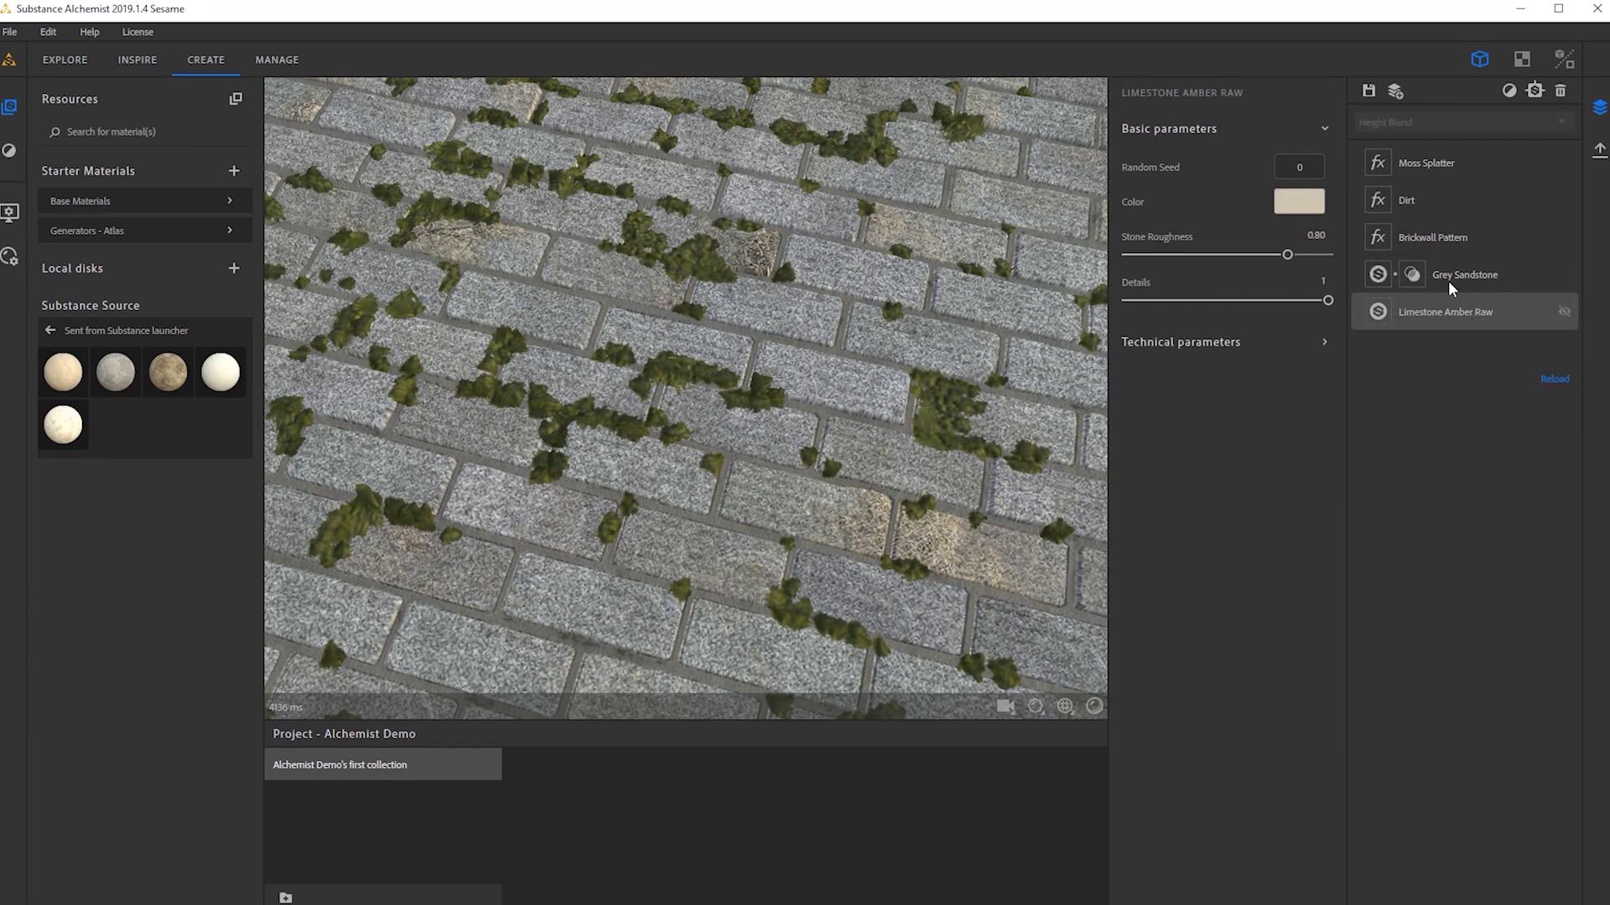
key("Delete")
scroll(640, 426, "down", 6)
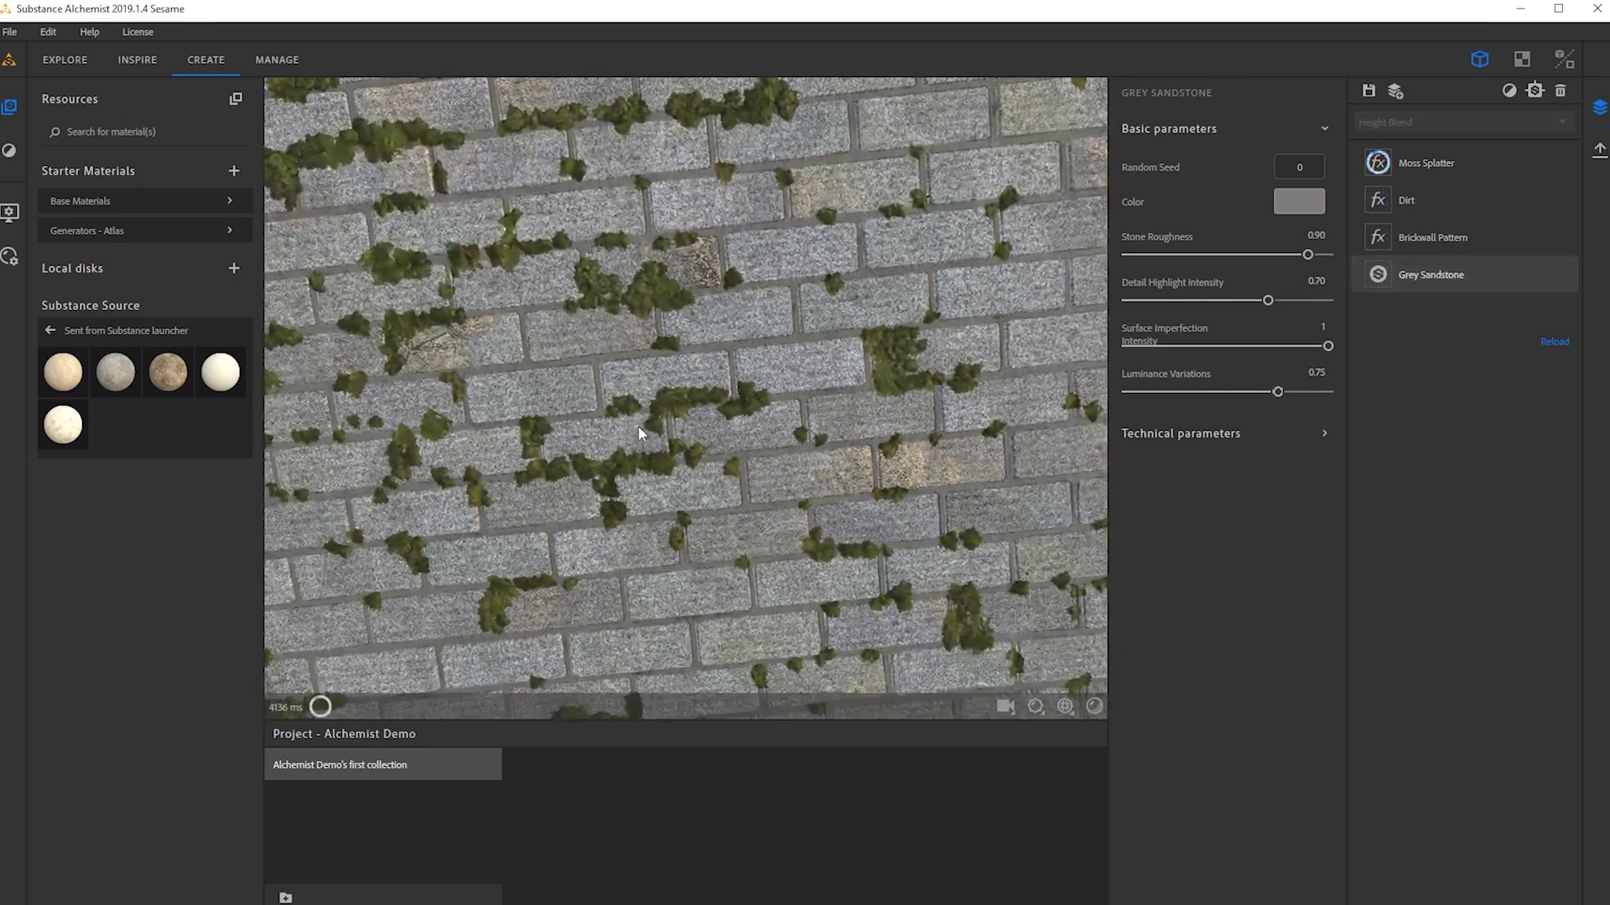
scroll(587, 345, "up", 6)
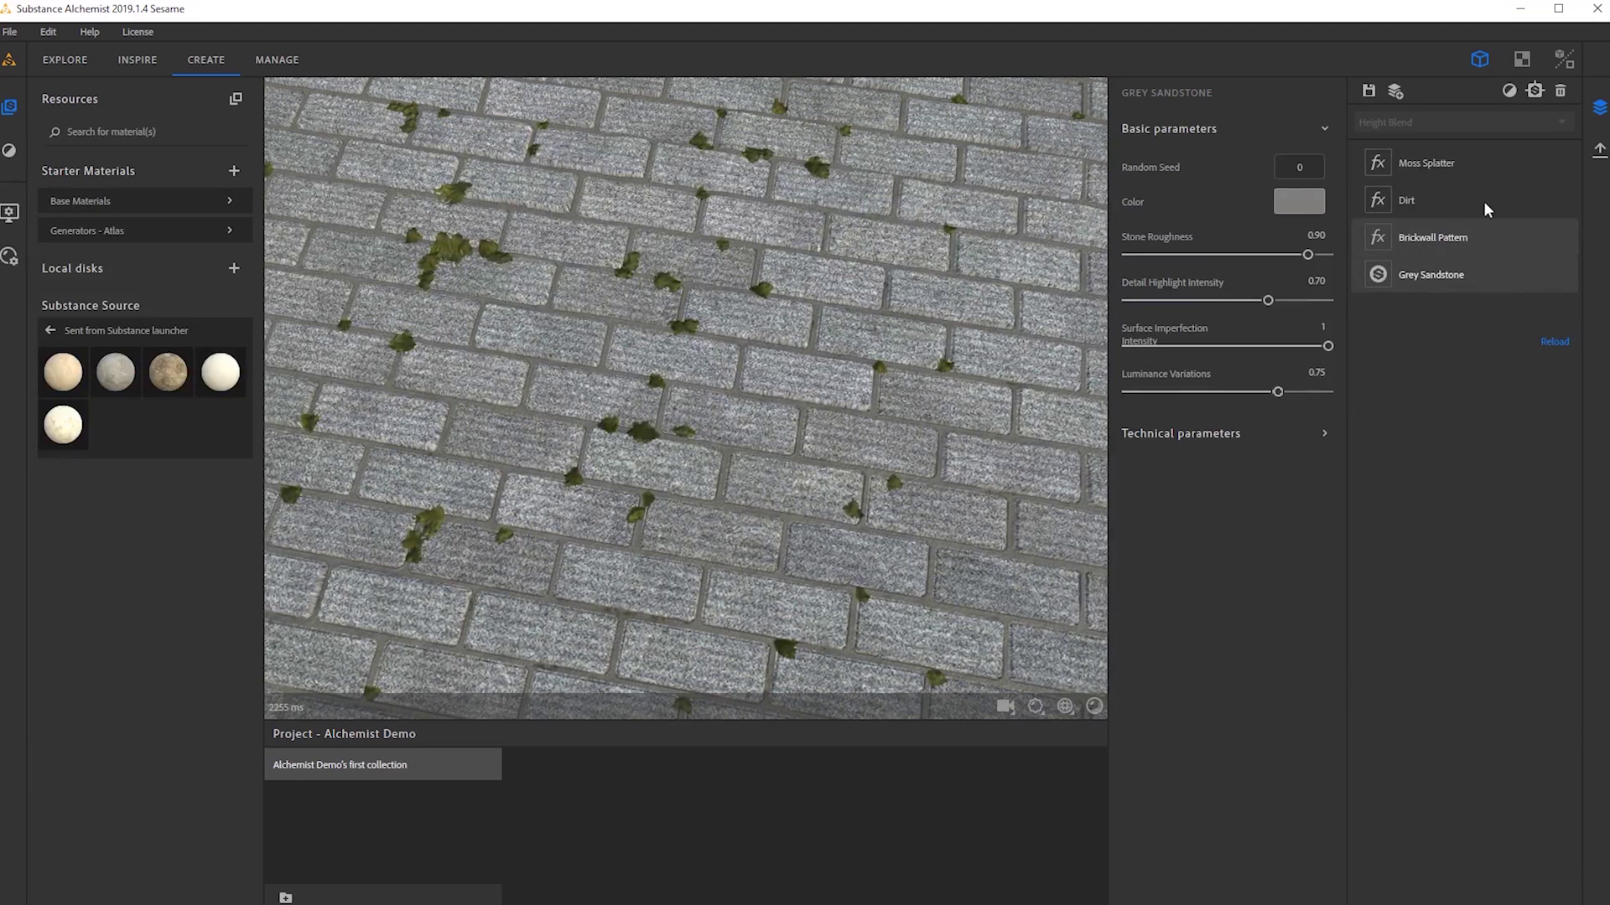
left_click(1426, 237)
Lower the Brickwall Pattern's vertical tiling for fewer, larger bricks.
left_click_drag(1194, 401, 1209, 430)
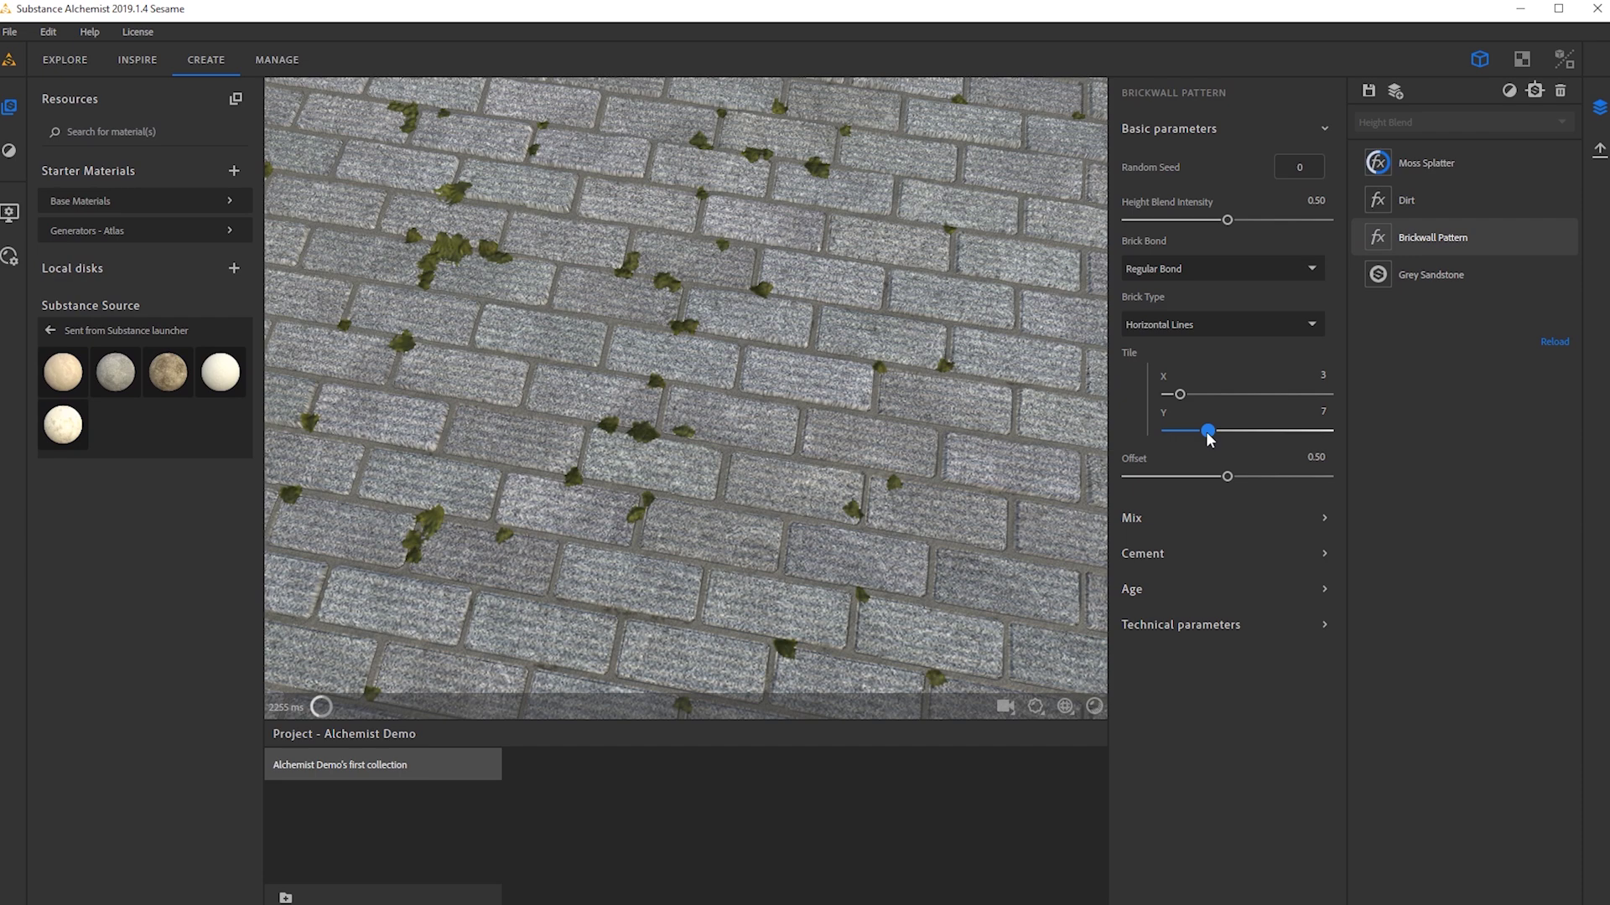
left_click_drag(1208, 432, 1194, 432)
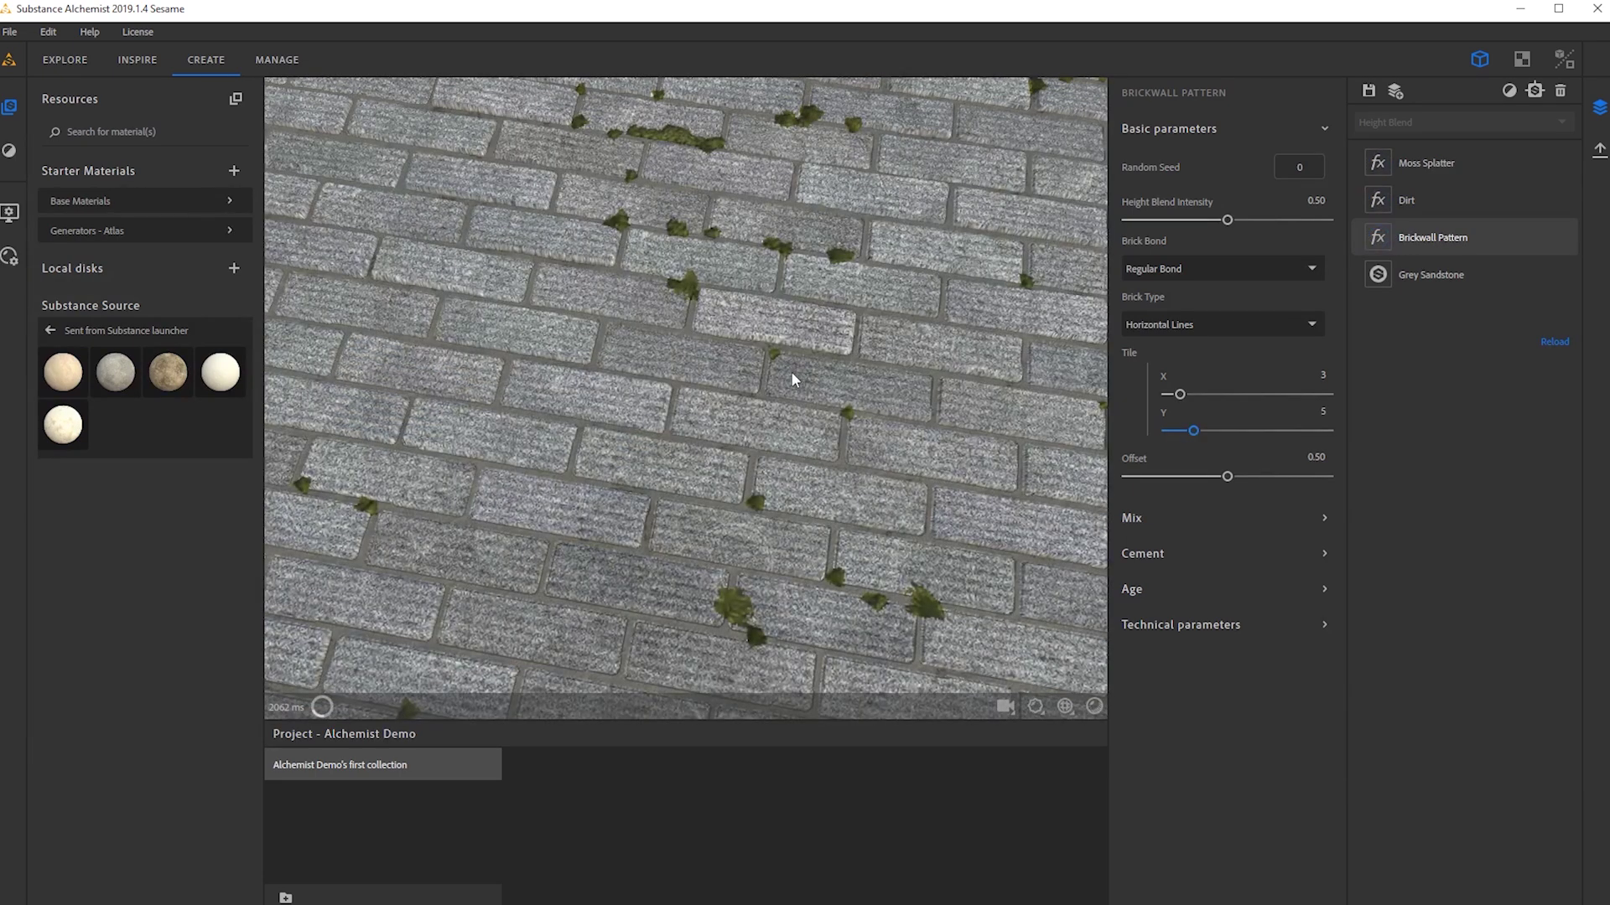
scroll(794, 377, "down", 5)
left_click_drag(1194, 431, 1179, 434)
scroll(752, 455, "up", 8)
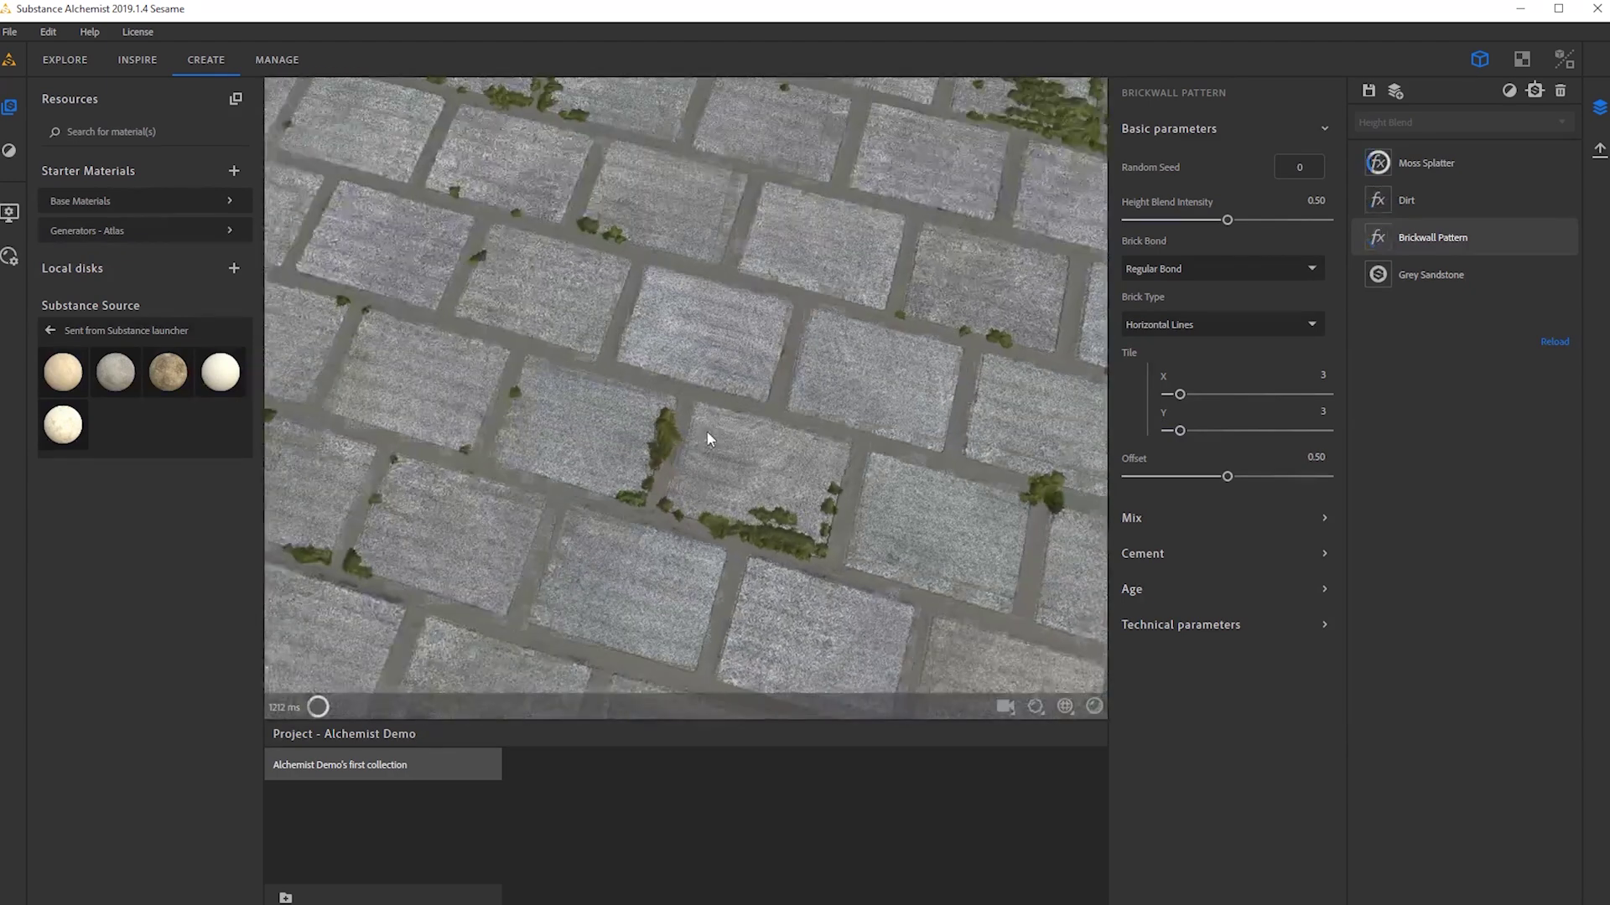
scroll(709, 423, "down", 6)
Lower the brick Cement Level to 0.41 under Mix and Cement.
left_click(1189, 518)
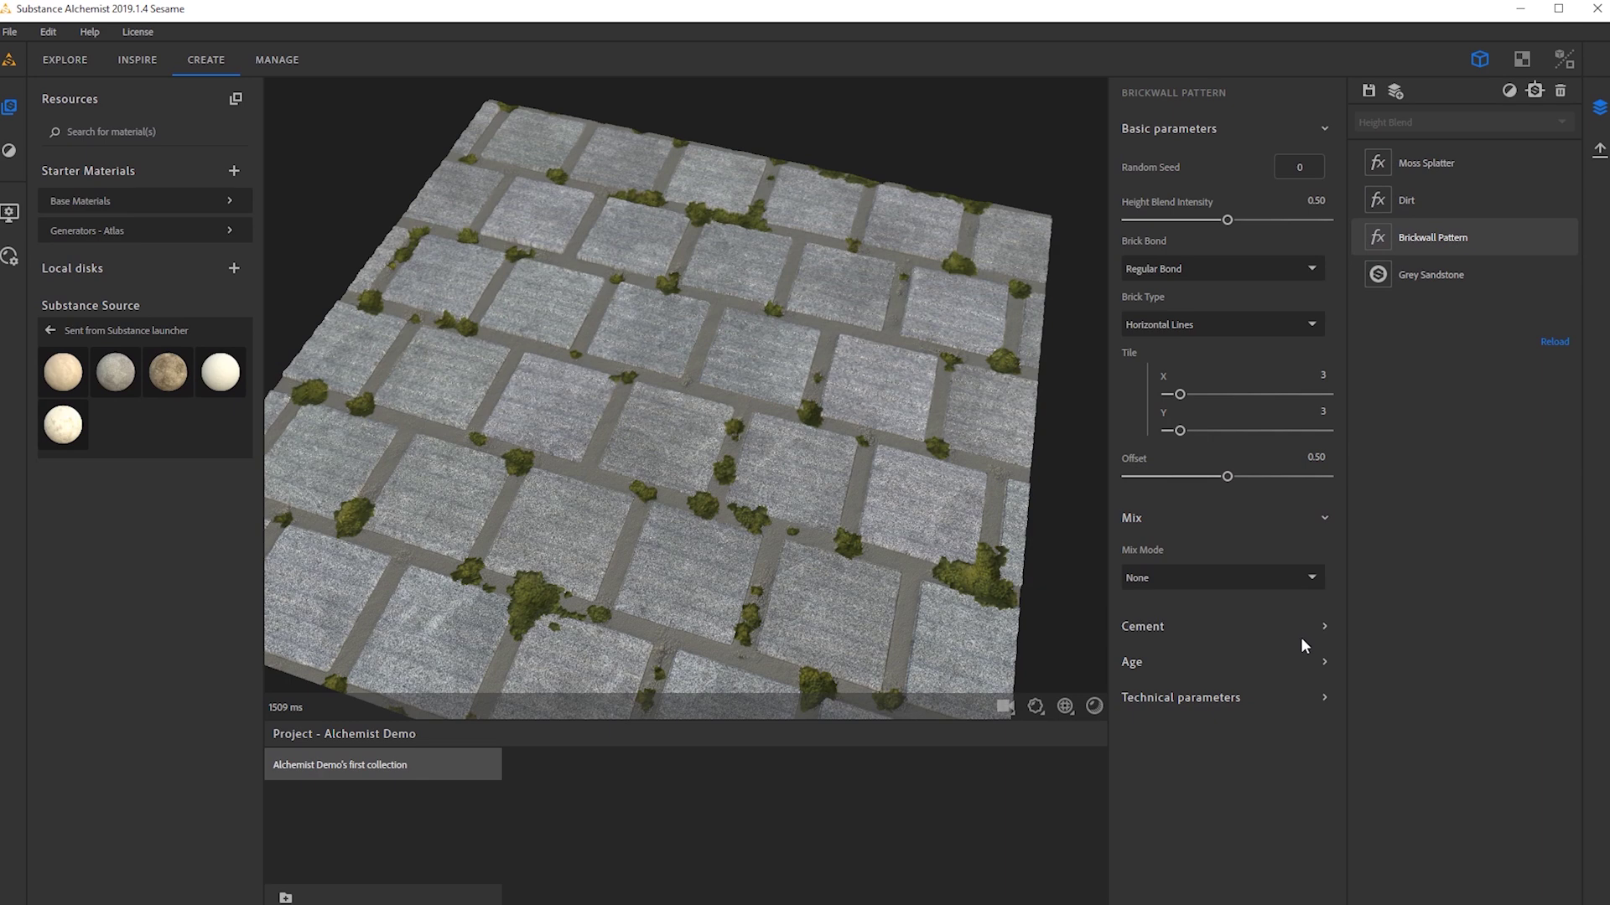
left_click(1275, 641)
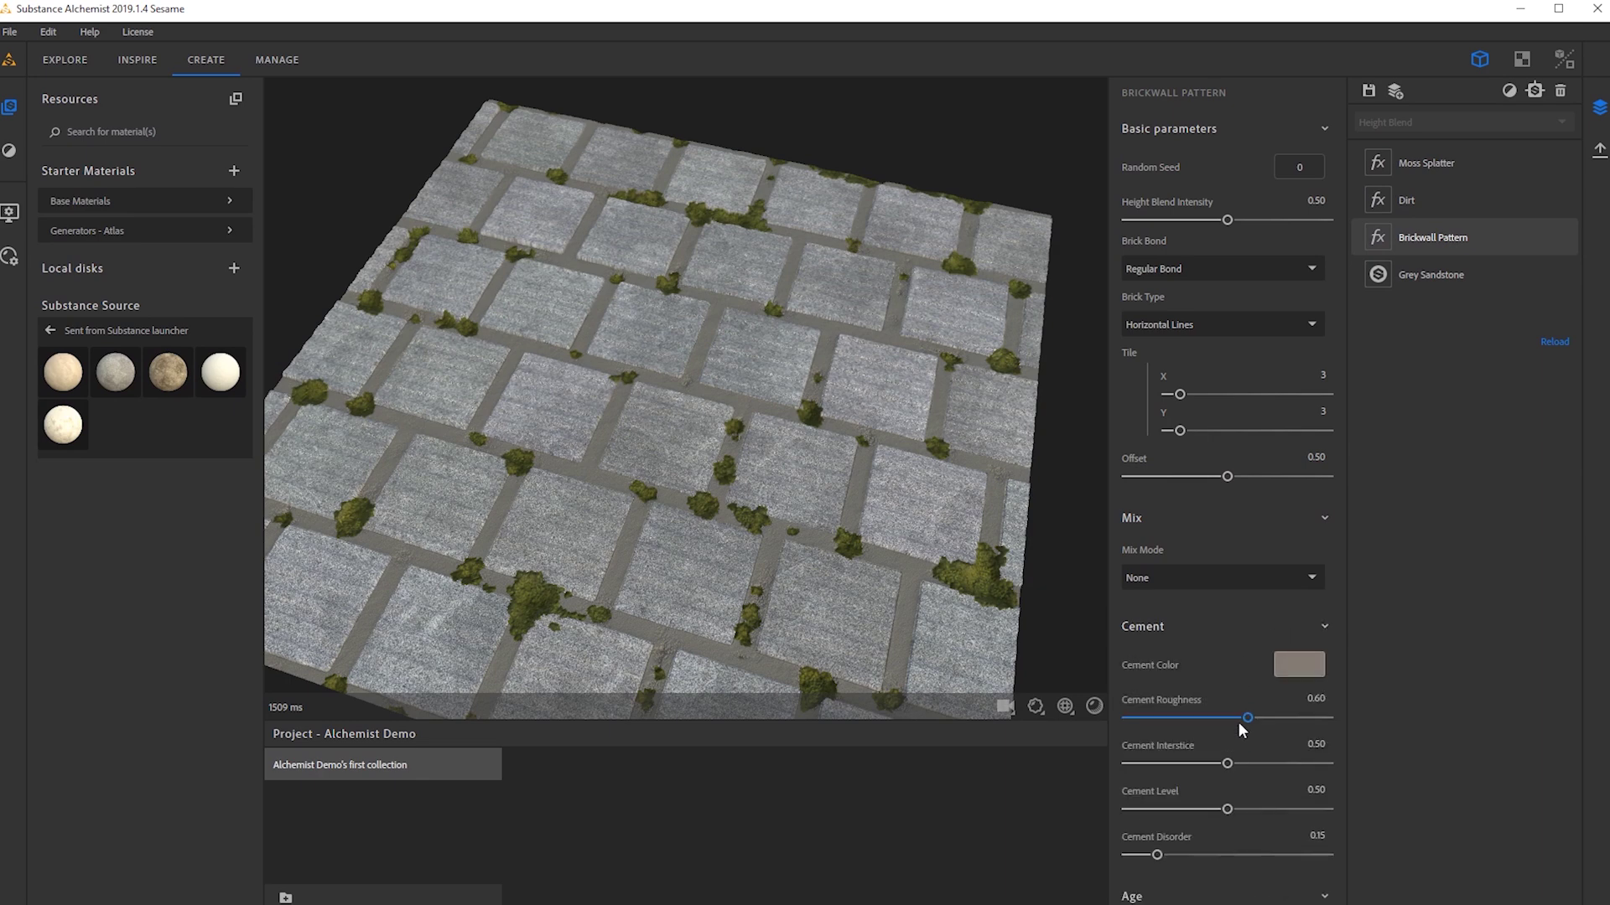
mouse_move(1227, 810)
left_mouse_down()
mouse_move(1192, 810)
mouse_move(1209, 810)
left_mouse_up()
left_click_drag(644, 451, 757, 490)
scroll(693, 438, "up", 5)
scroll(615, 302, "down", 3)
scroll(795, 408, "down", 5)
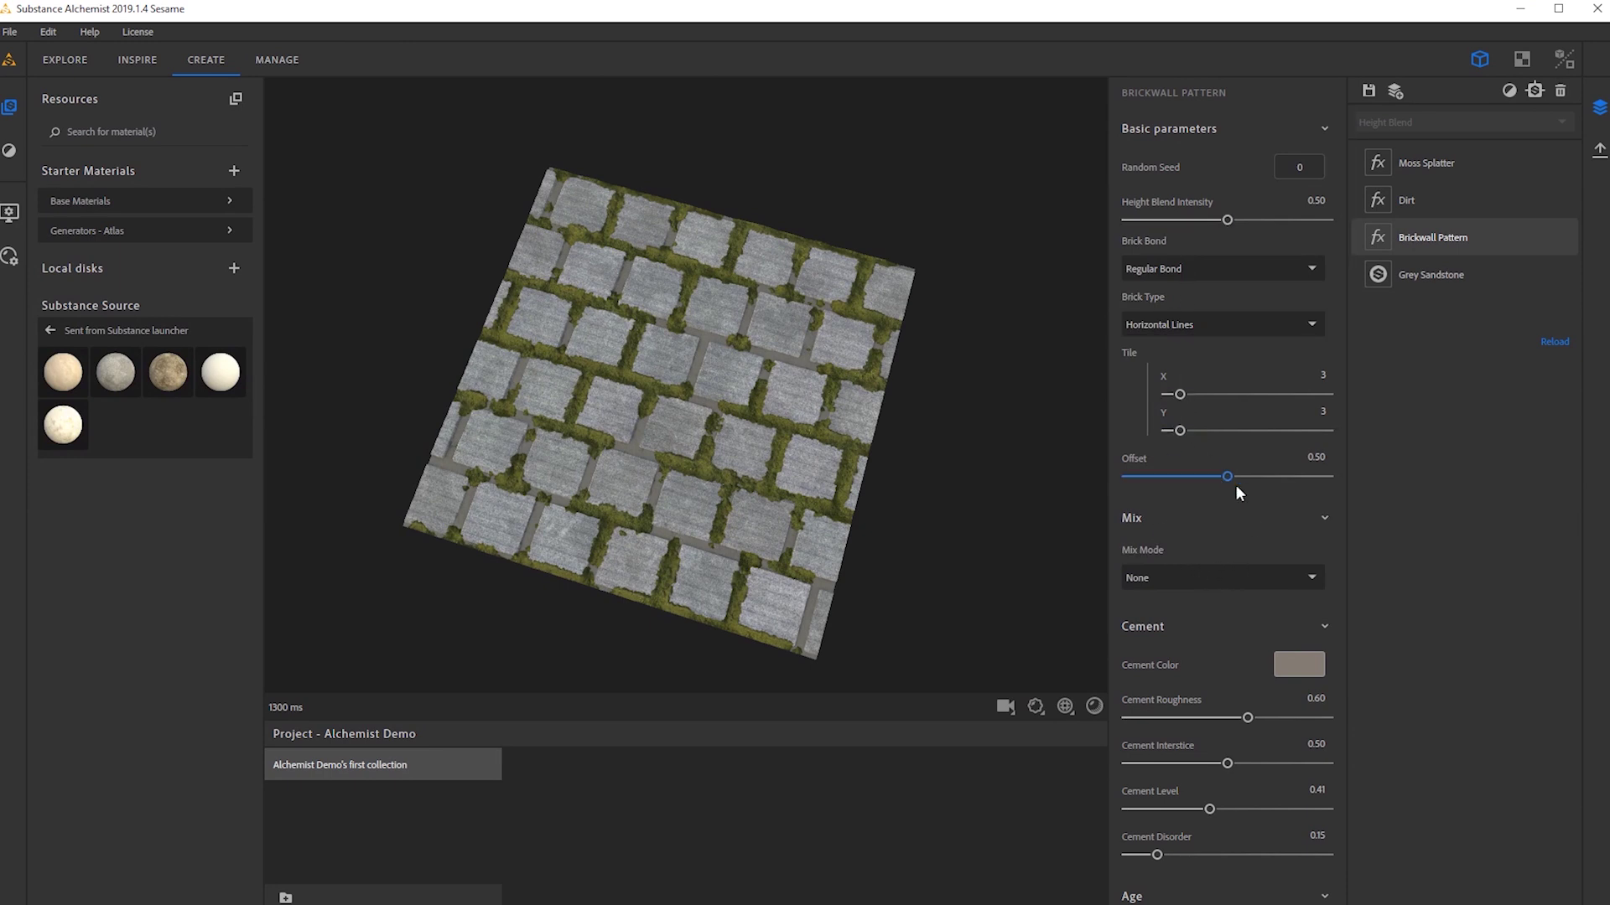
Set the horizontal brick tiling to 2, giving a 2 by 2 layout.
left_click_drag(1177, 396, 1173, 431)
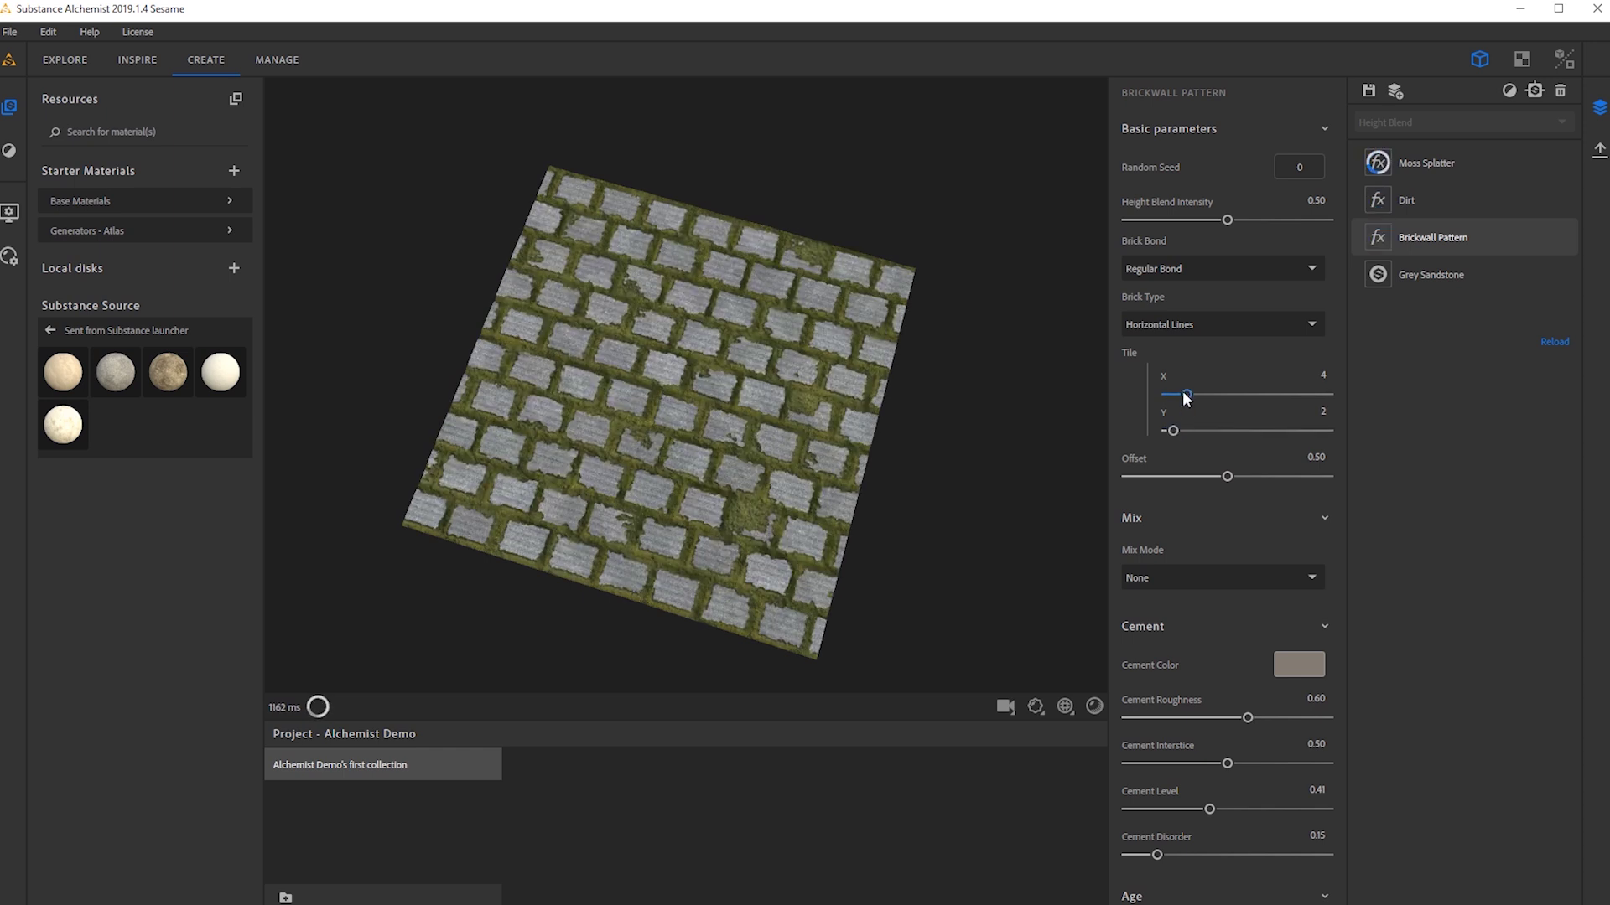
left_click_drag(1186, 394, 1173, 394)
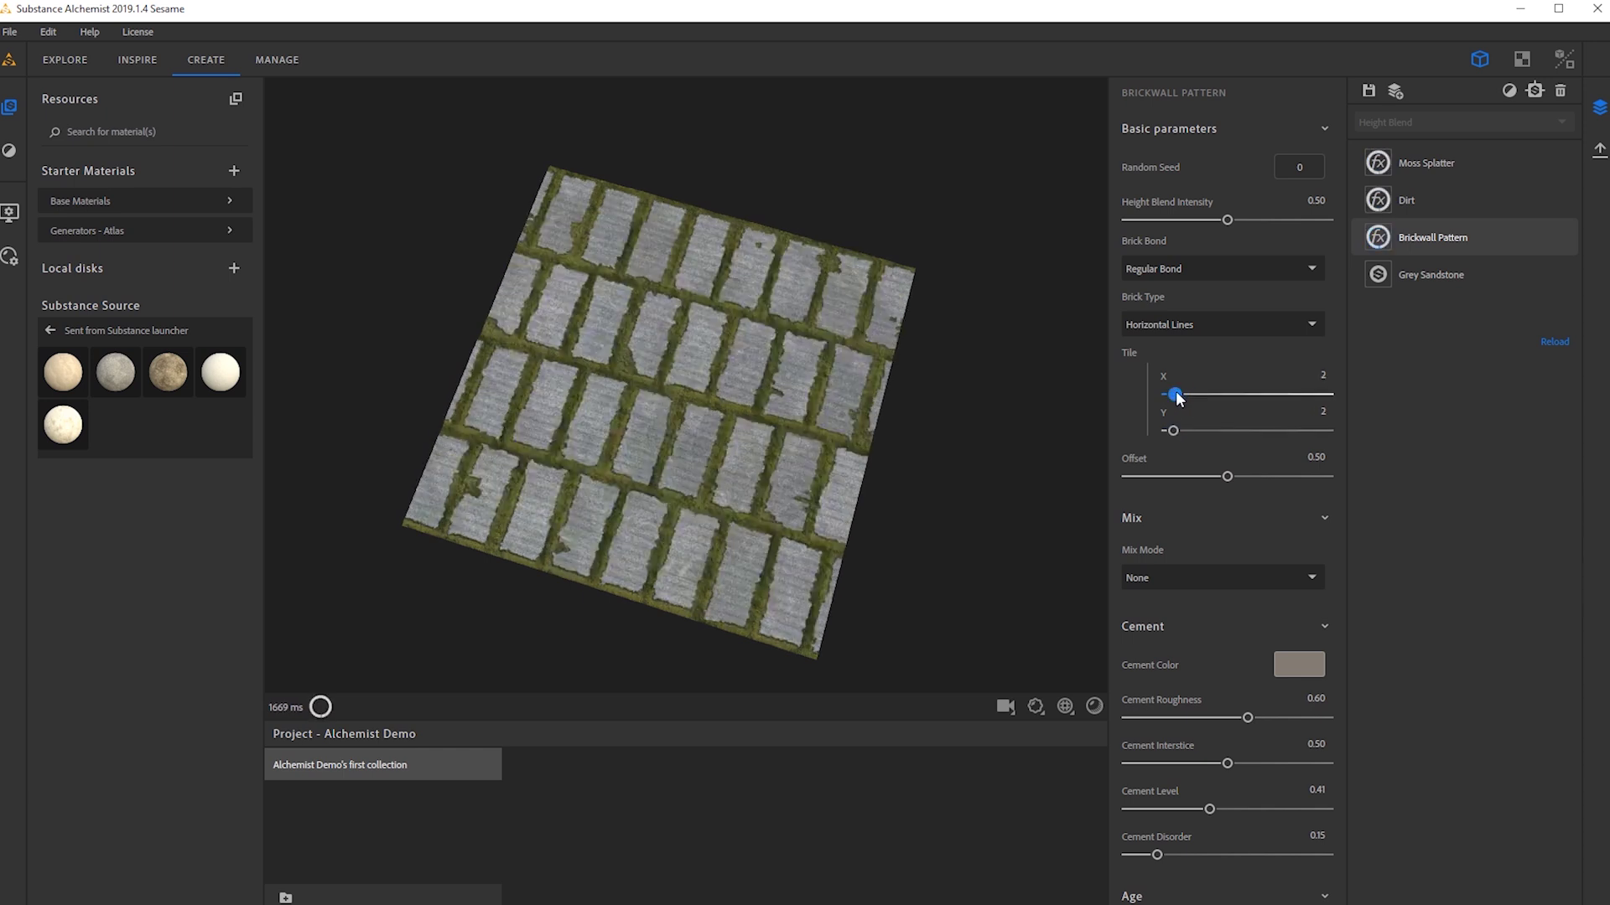
left_click_drag(629, 451, 716, 506)
scroll(717, 506, "up", 4)
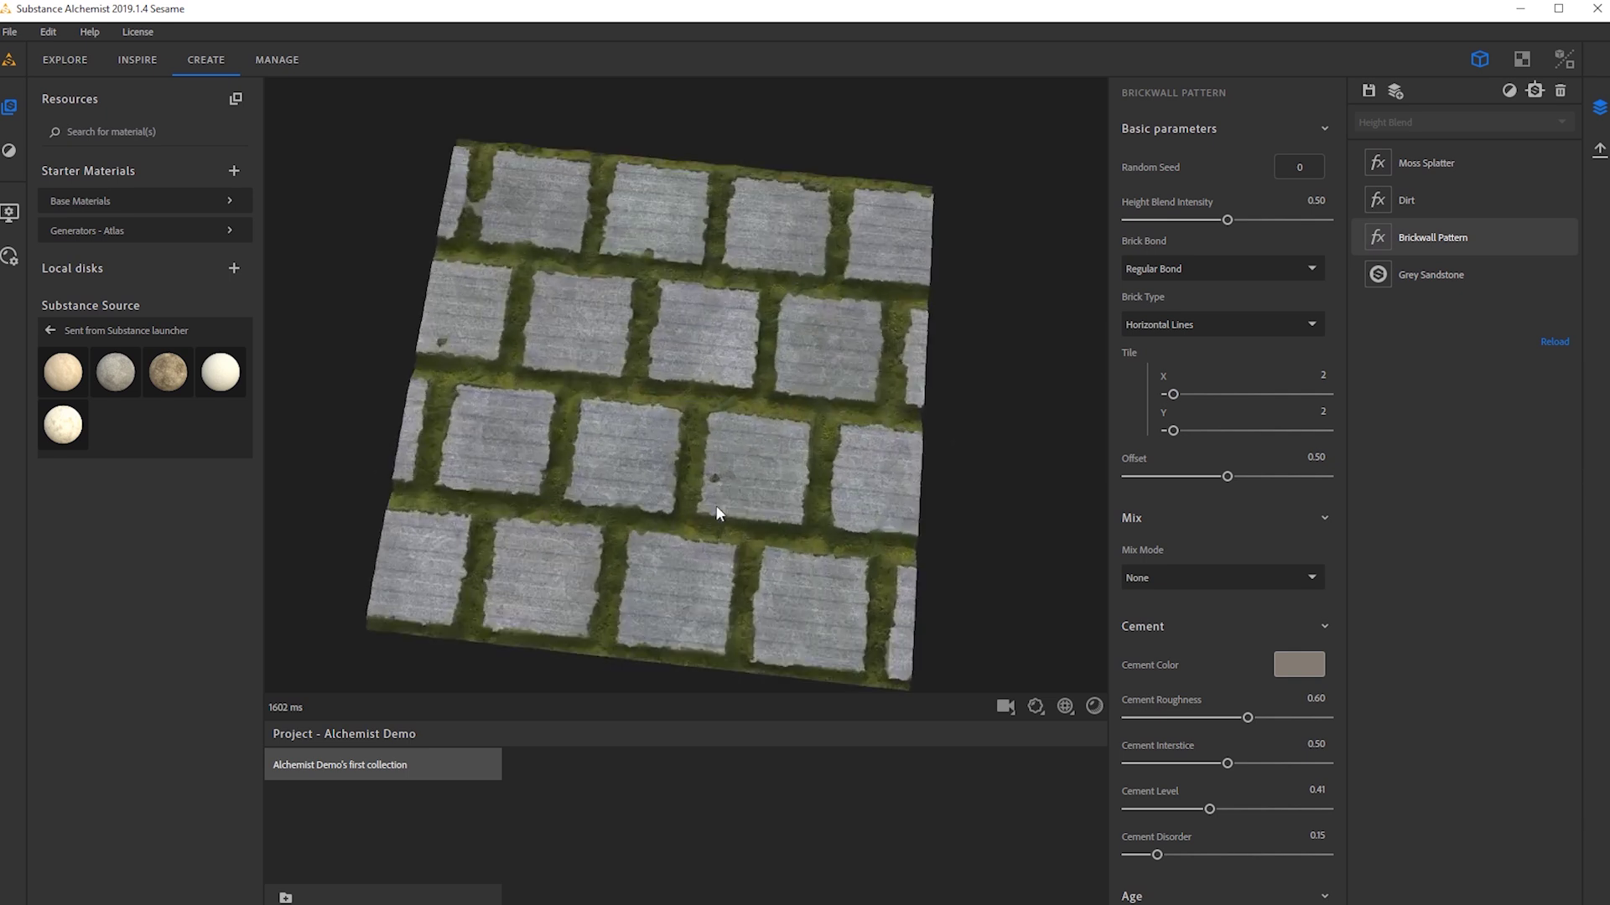
Inspect the normal, roughness, ambientOcclusion, metallic and baseColor maps in the 2D view.
left_click(1521, 61)
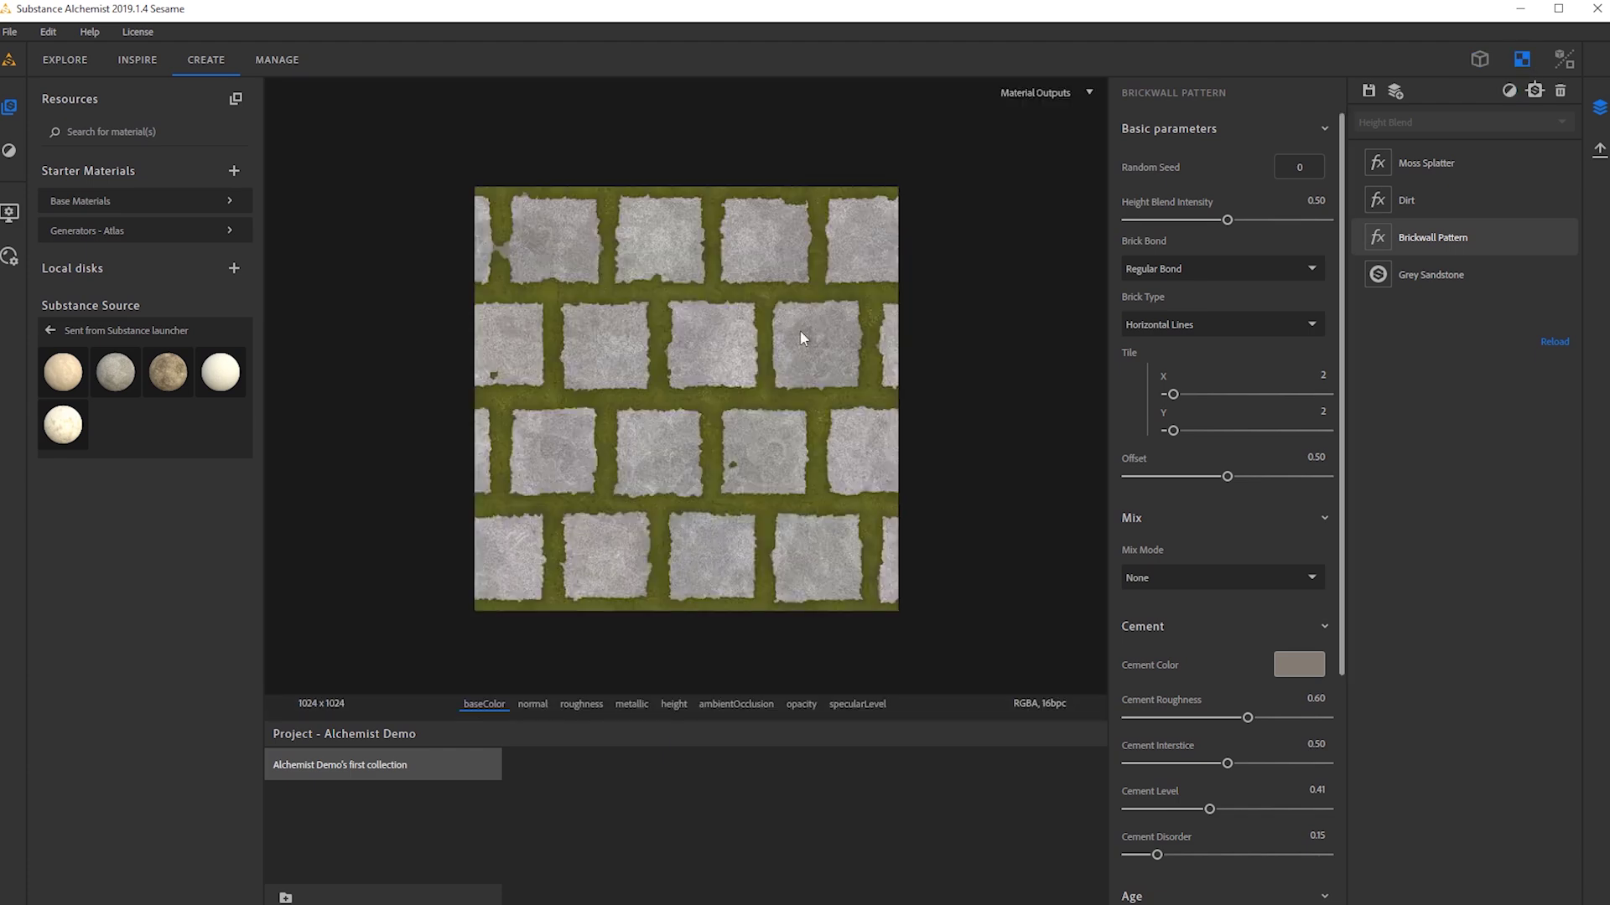
left_click(532, 704)
left_click(579, 706)
left_click(718, 705)
left_click(633, 704)
left_click(484, 704)
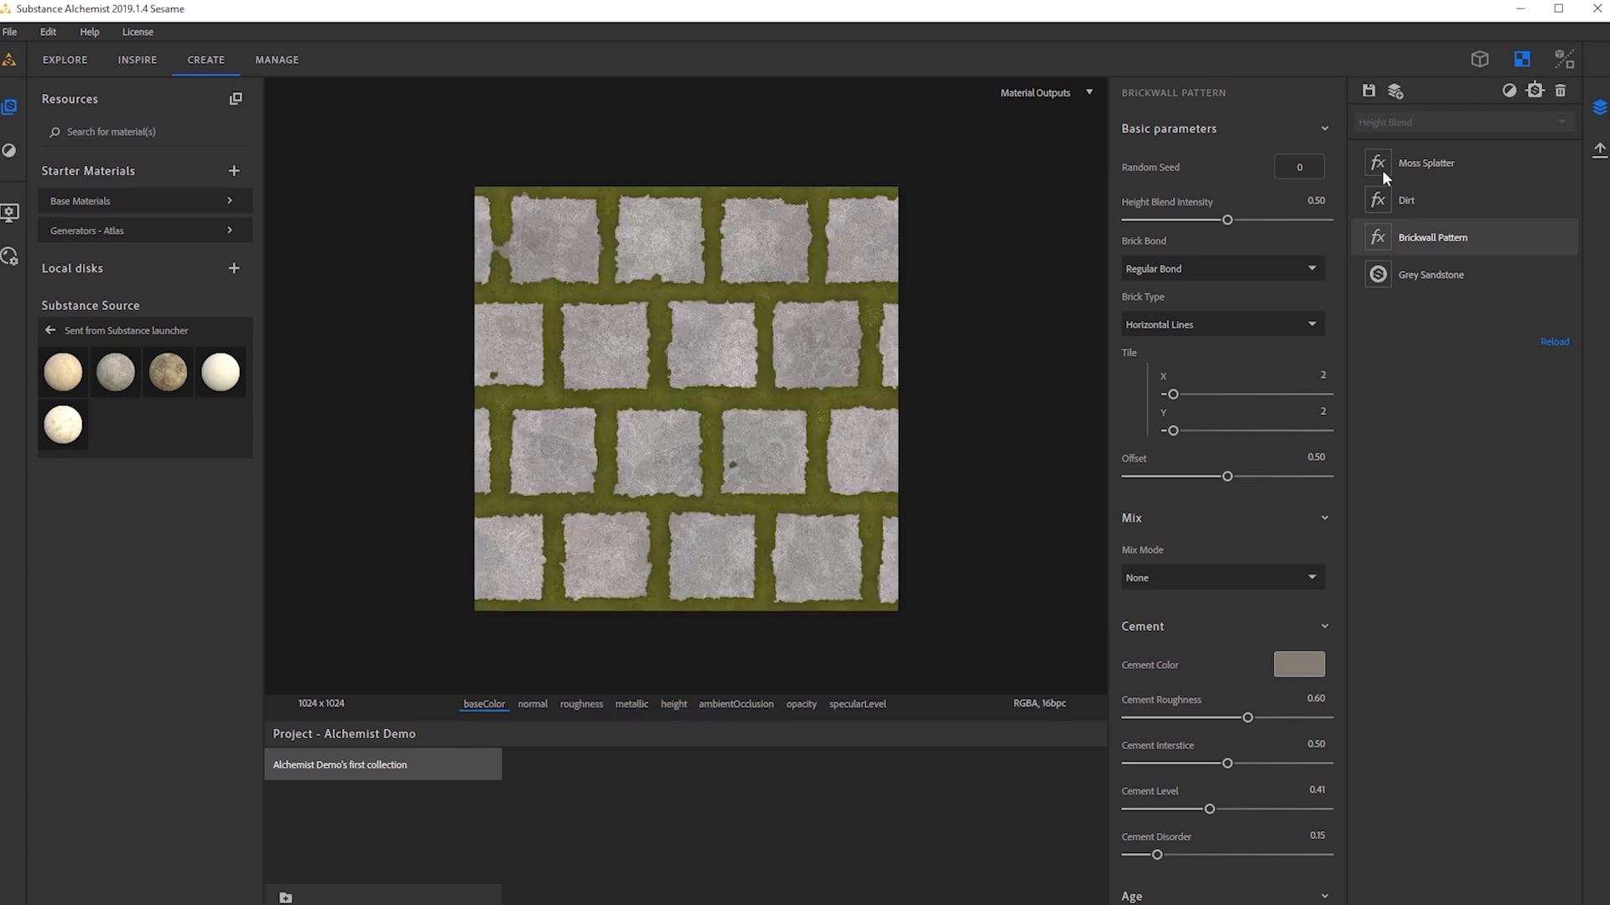
Return to the 3D-only preview and show the Moss Splatter settings.
left_click(1479, 63)
left_click(1564, 59)
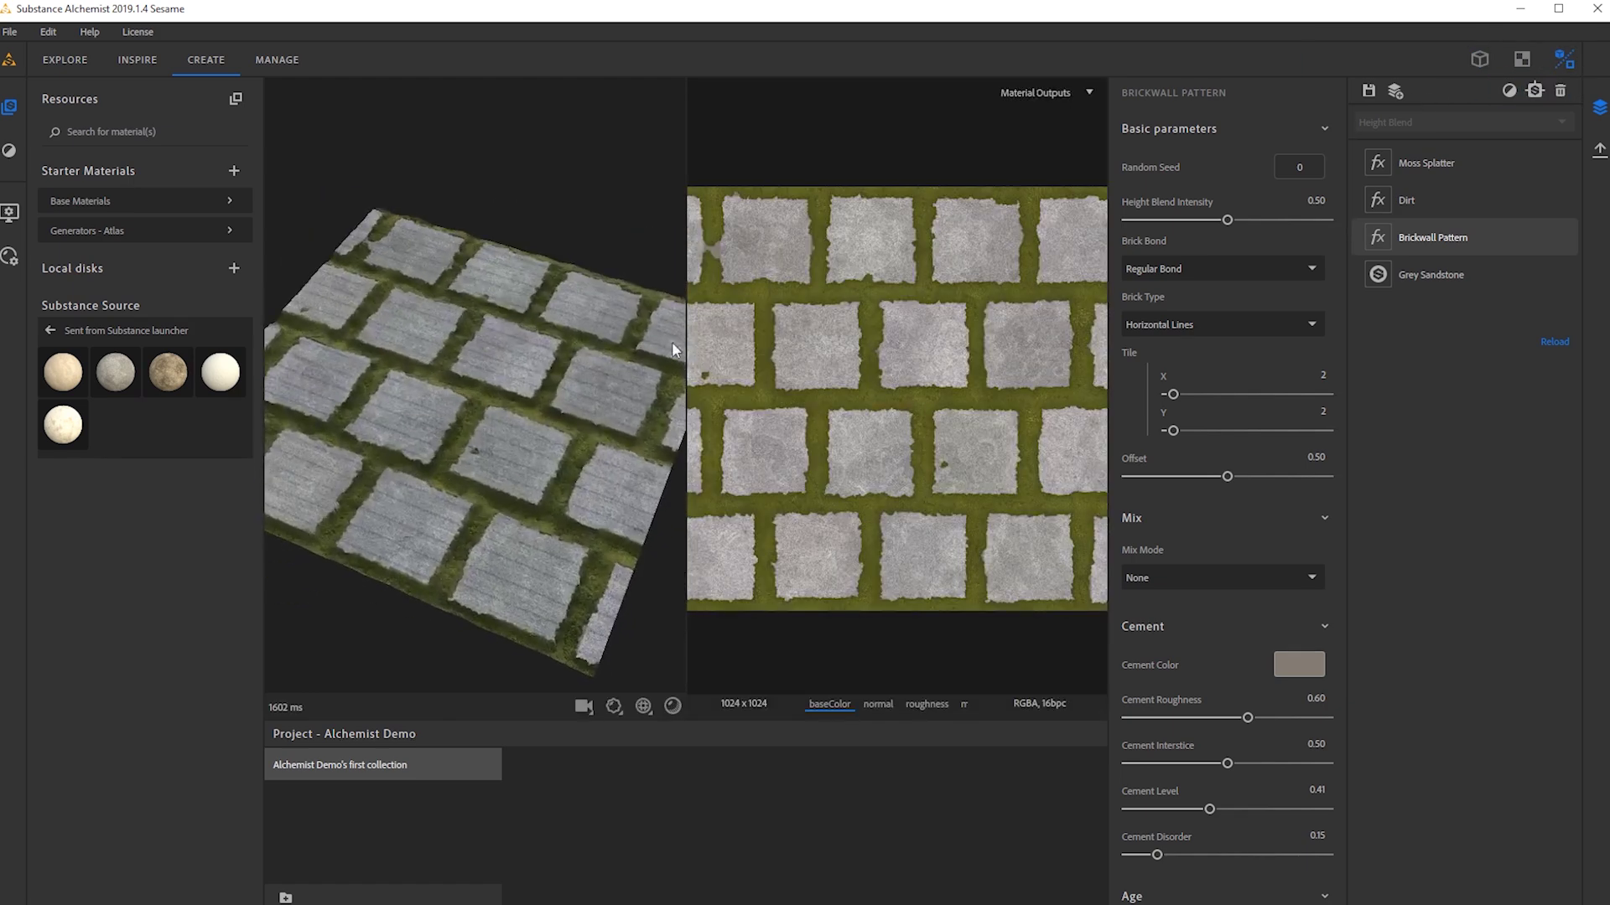
left_click(1484, 58)
left_click_drag(625, 316, 718, 355)
left_click(1458, 163)
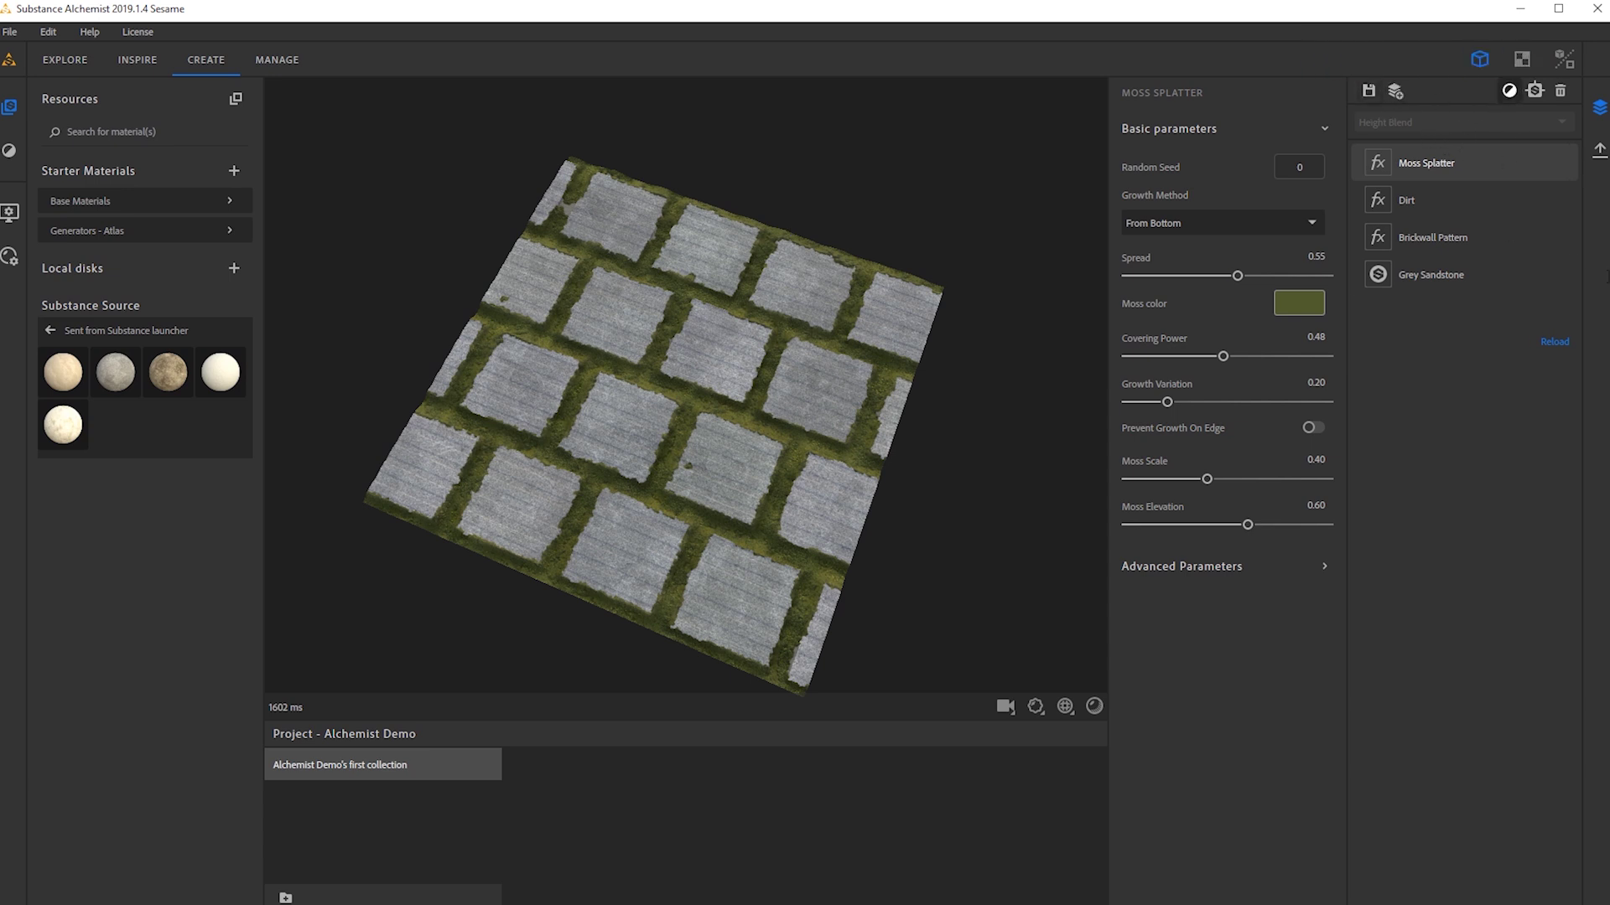
Add a Water layer to the stack via the 'water' search.
left_click(1509, 90)
type("water")
left_click(1487, 261)
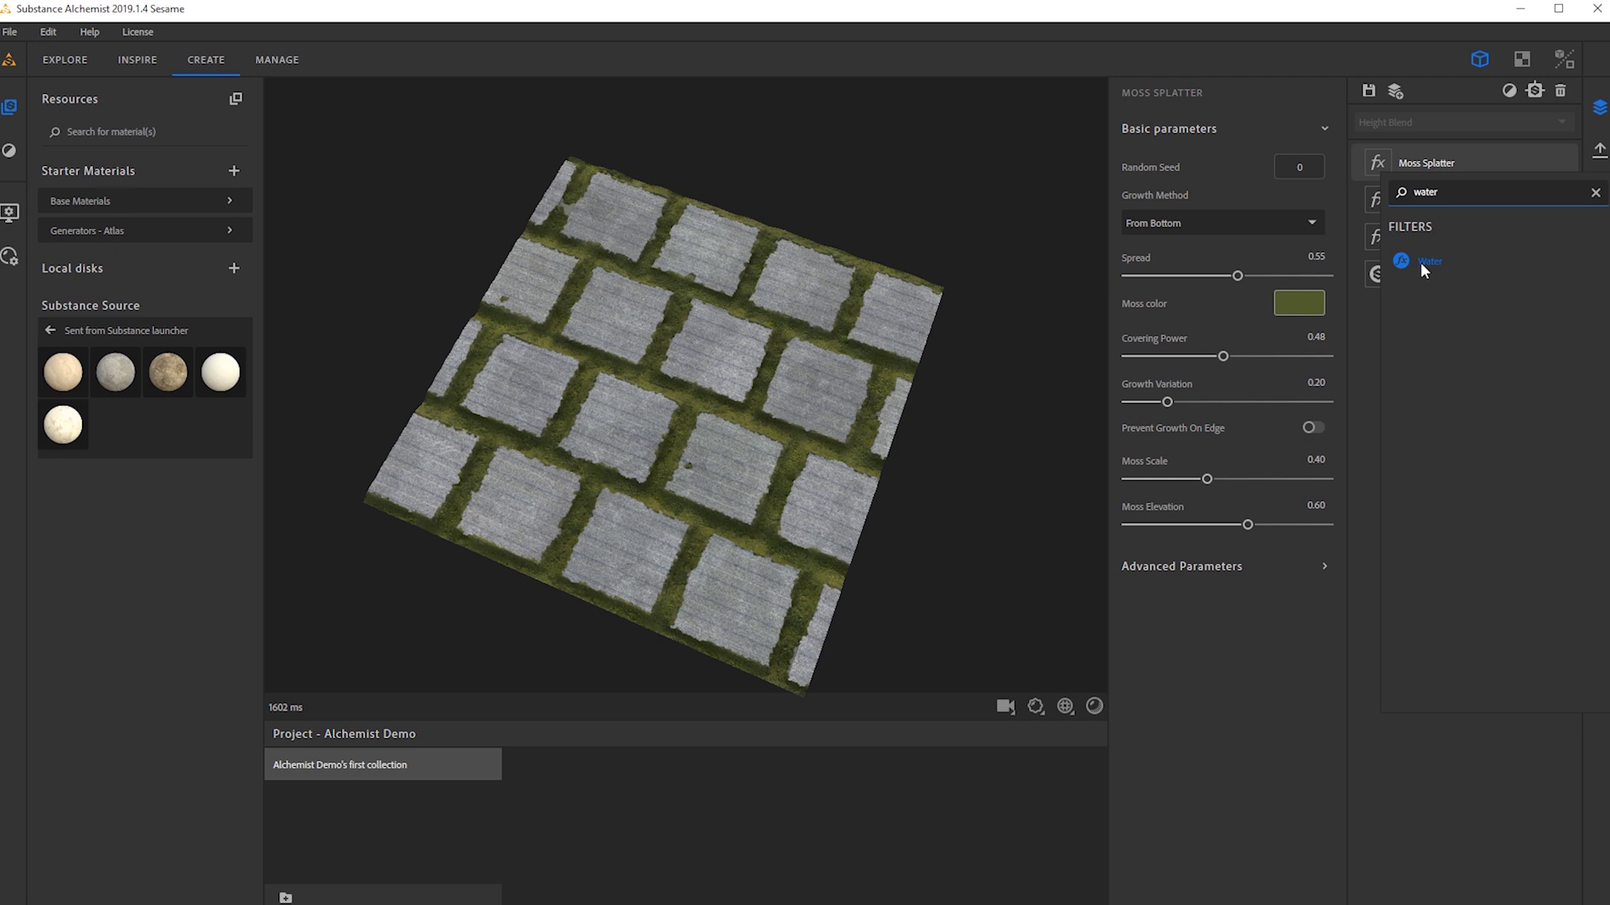
left_click_drag(672, 320, 680, 245)
scroll(605, 294, "down", 5)
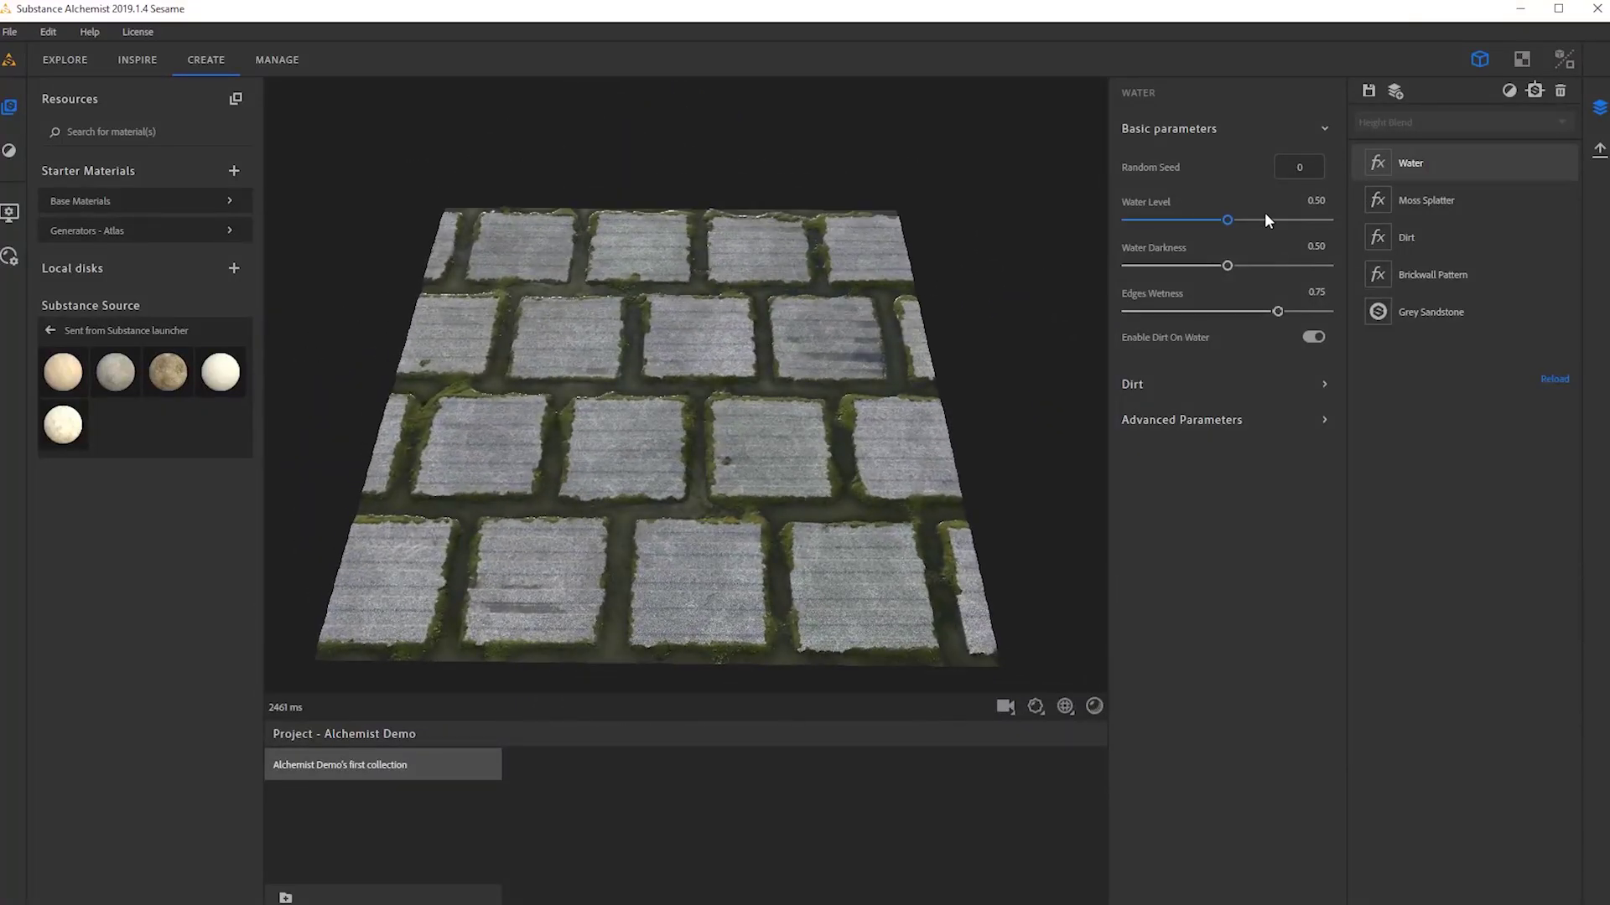
Set Water Level 0.29, Water Darkness 0.24 and Edges Wetness 0.88.
left_click_drag(1219, 228, 1186, 220)
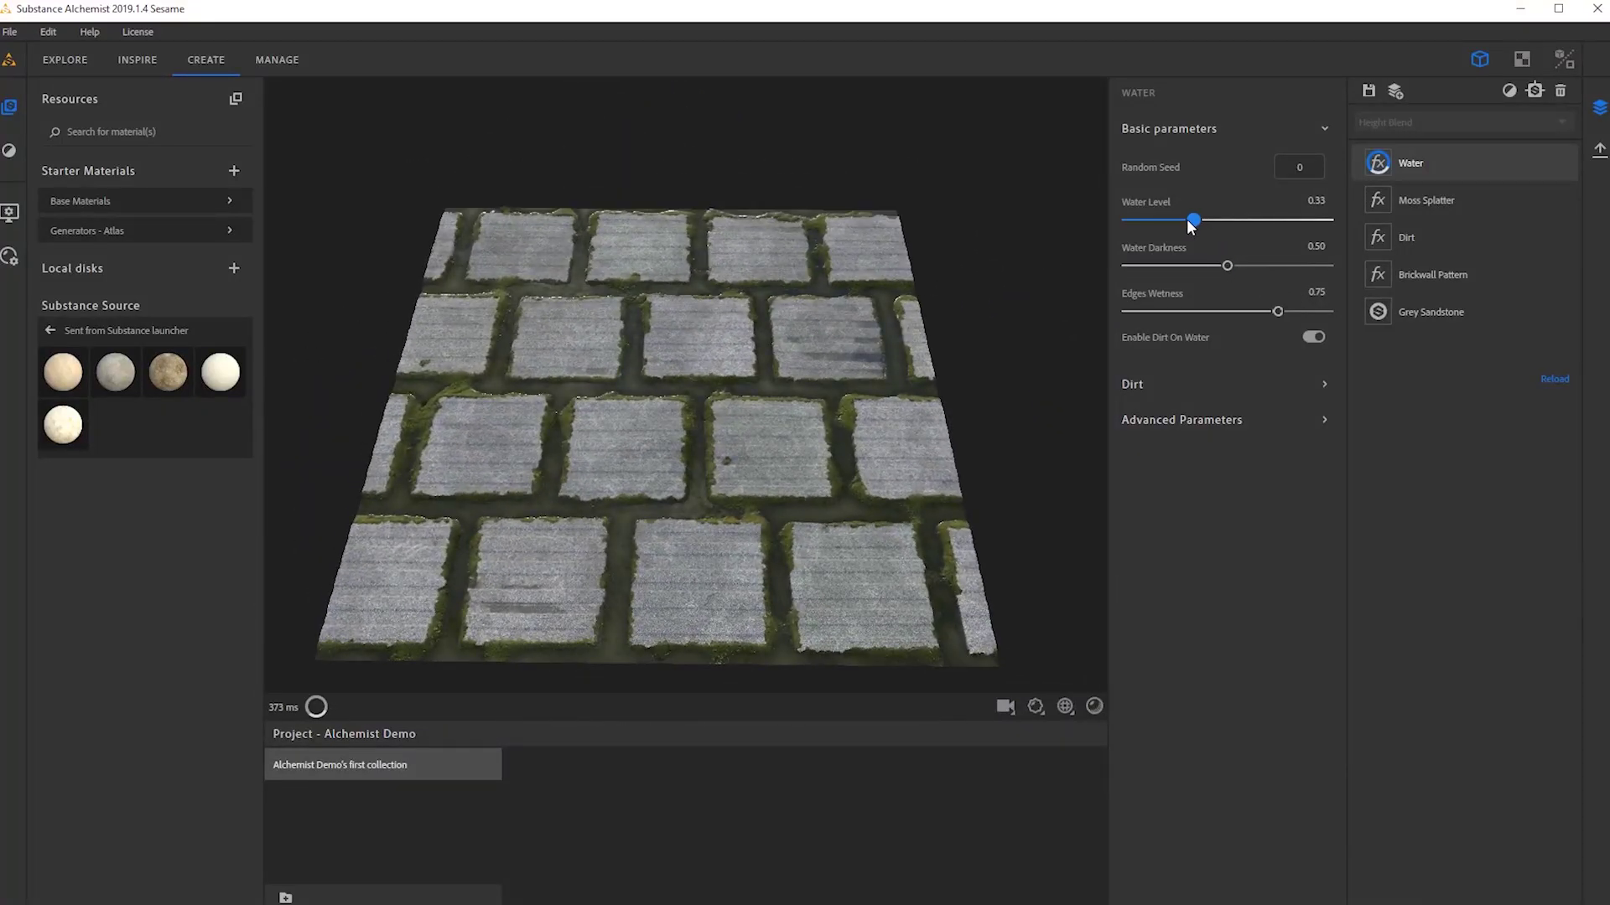
left_click_drag(839, 352, 805, 436)
left_click_drag(1226, 266, 1176, 266)
left_click_drag(679, 486, 748, 435)
scroll(749, 436, "up", 4)
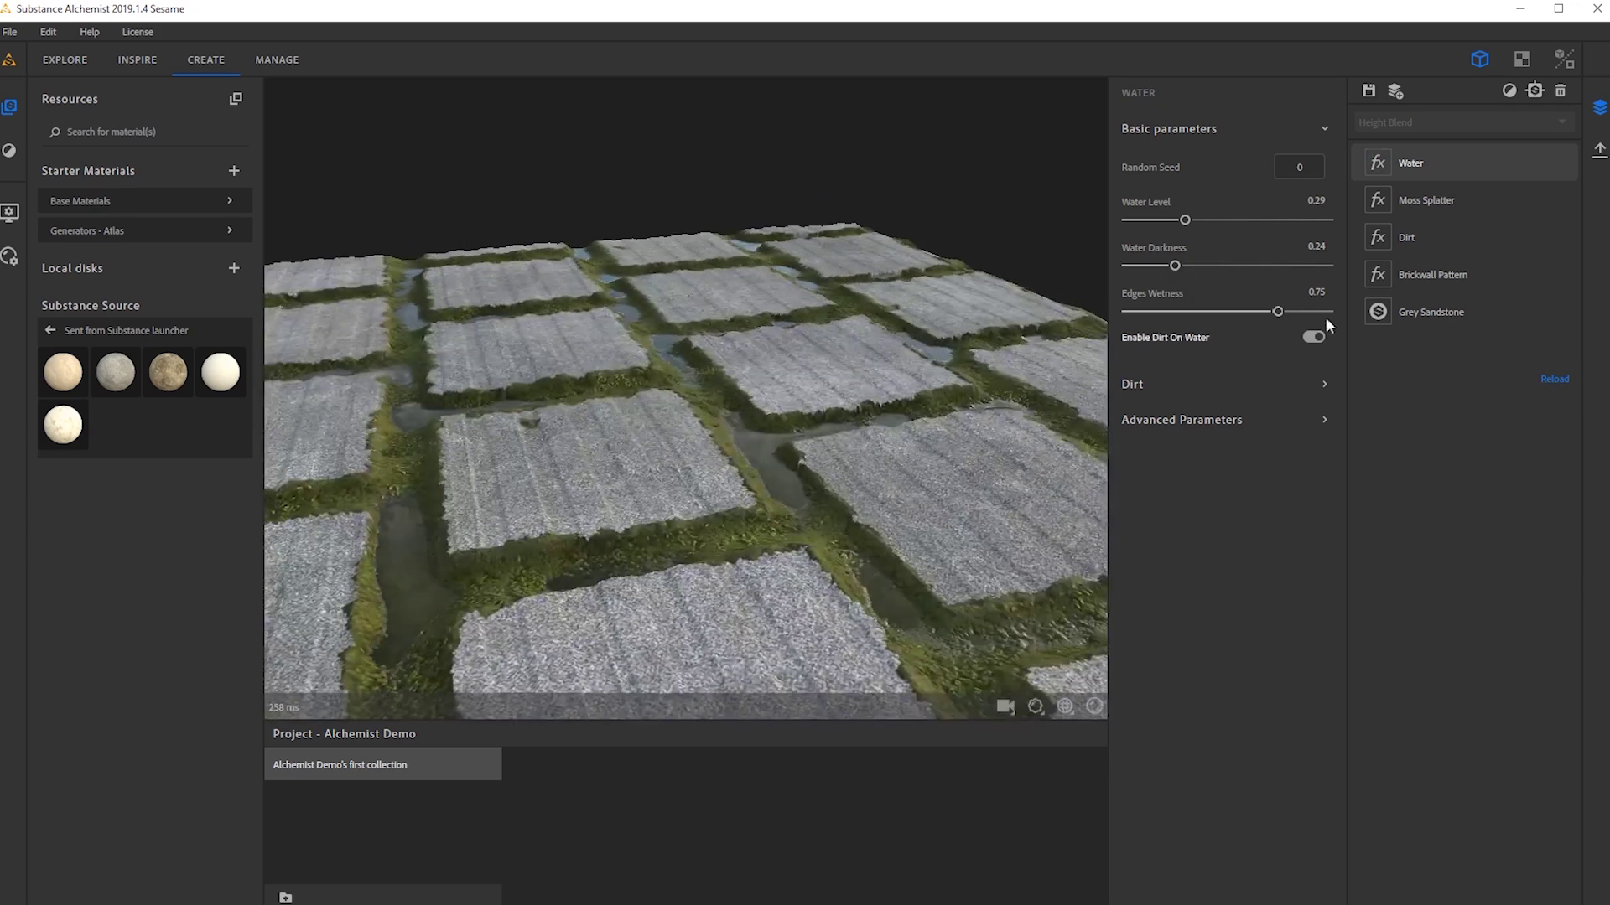
left_click_drag(1276, 312, 1305, 317)
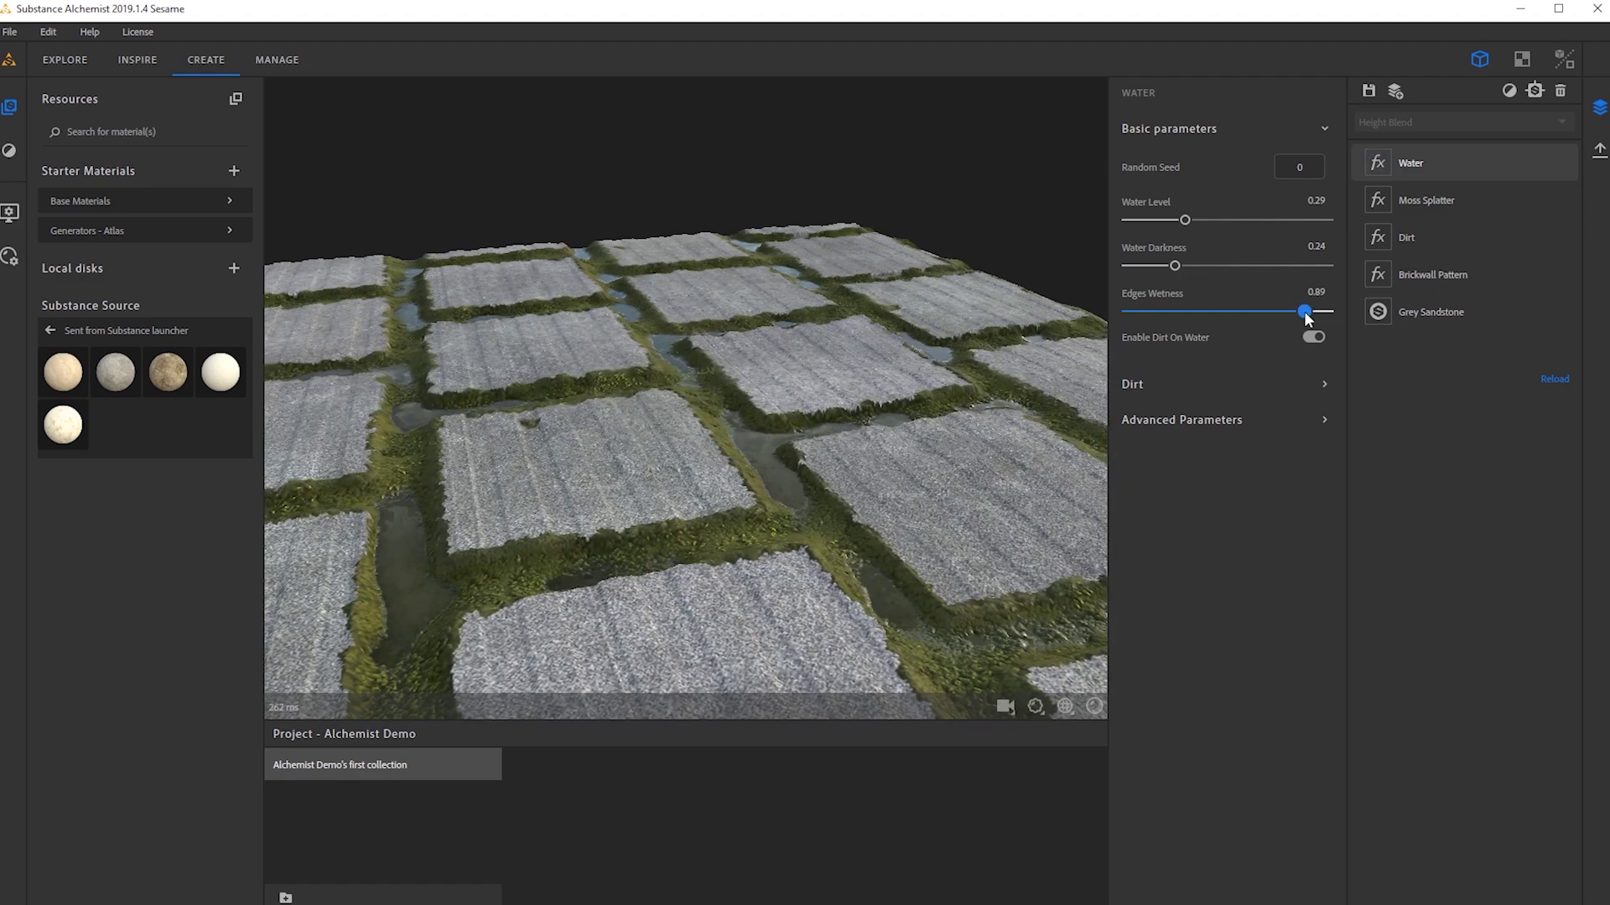
left_click_drag(704, 436, 587, 444)
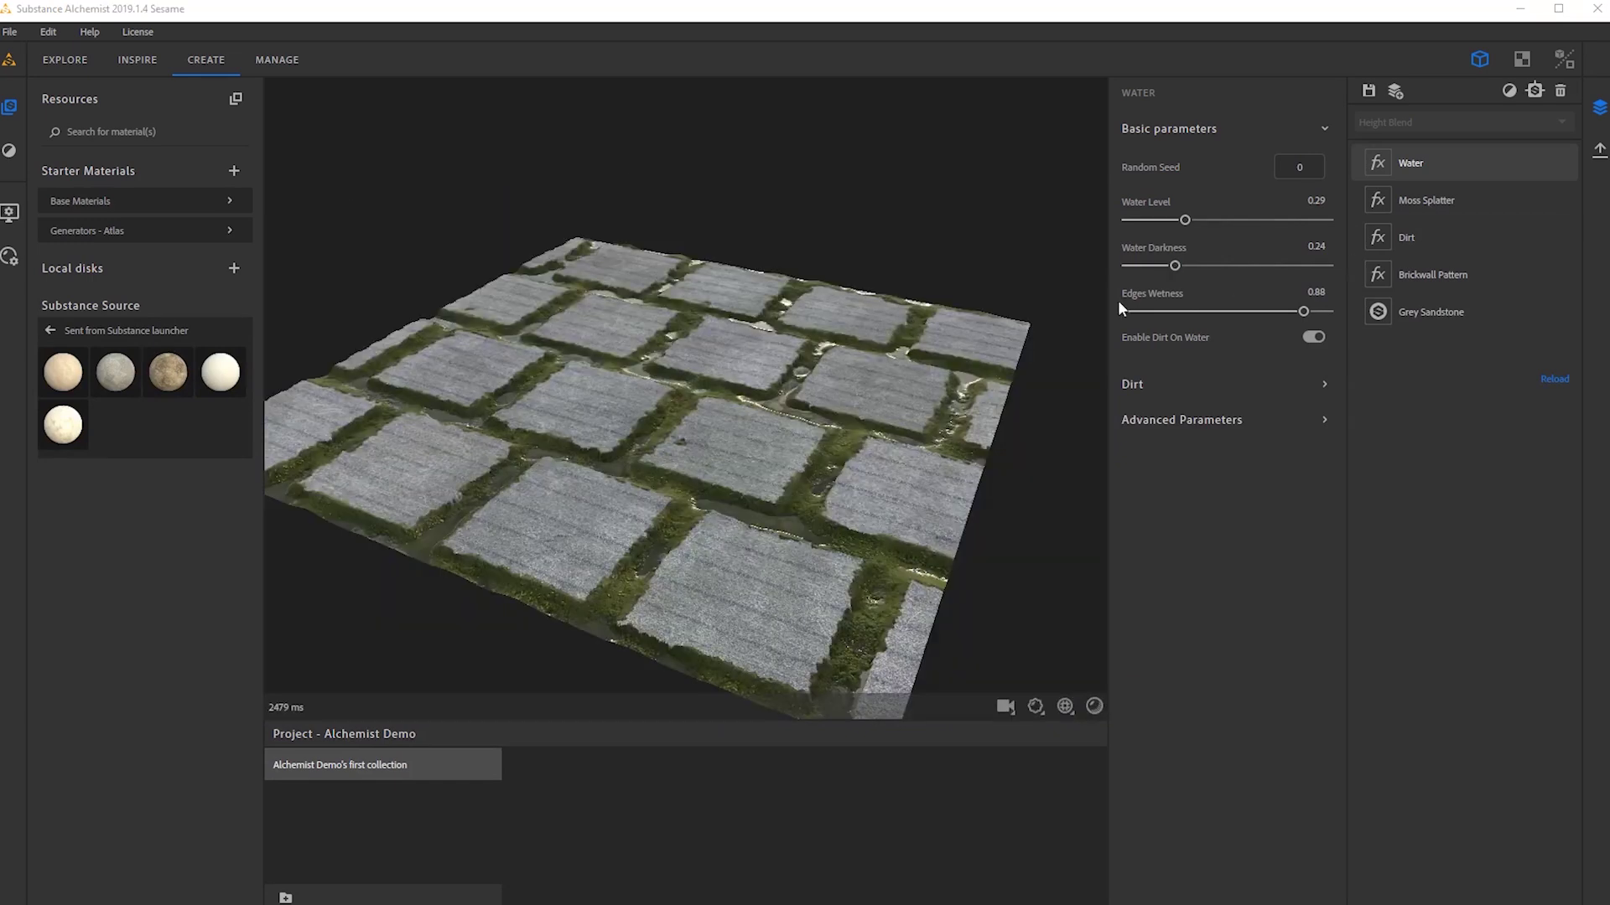
left_click_drag(1081, 360, 805, 419)
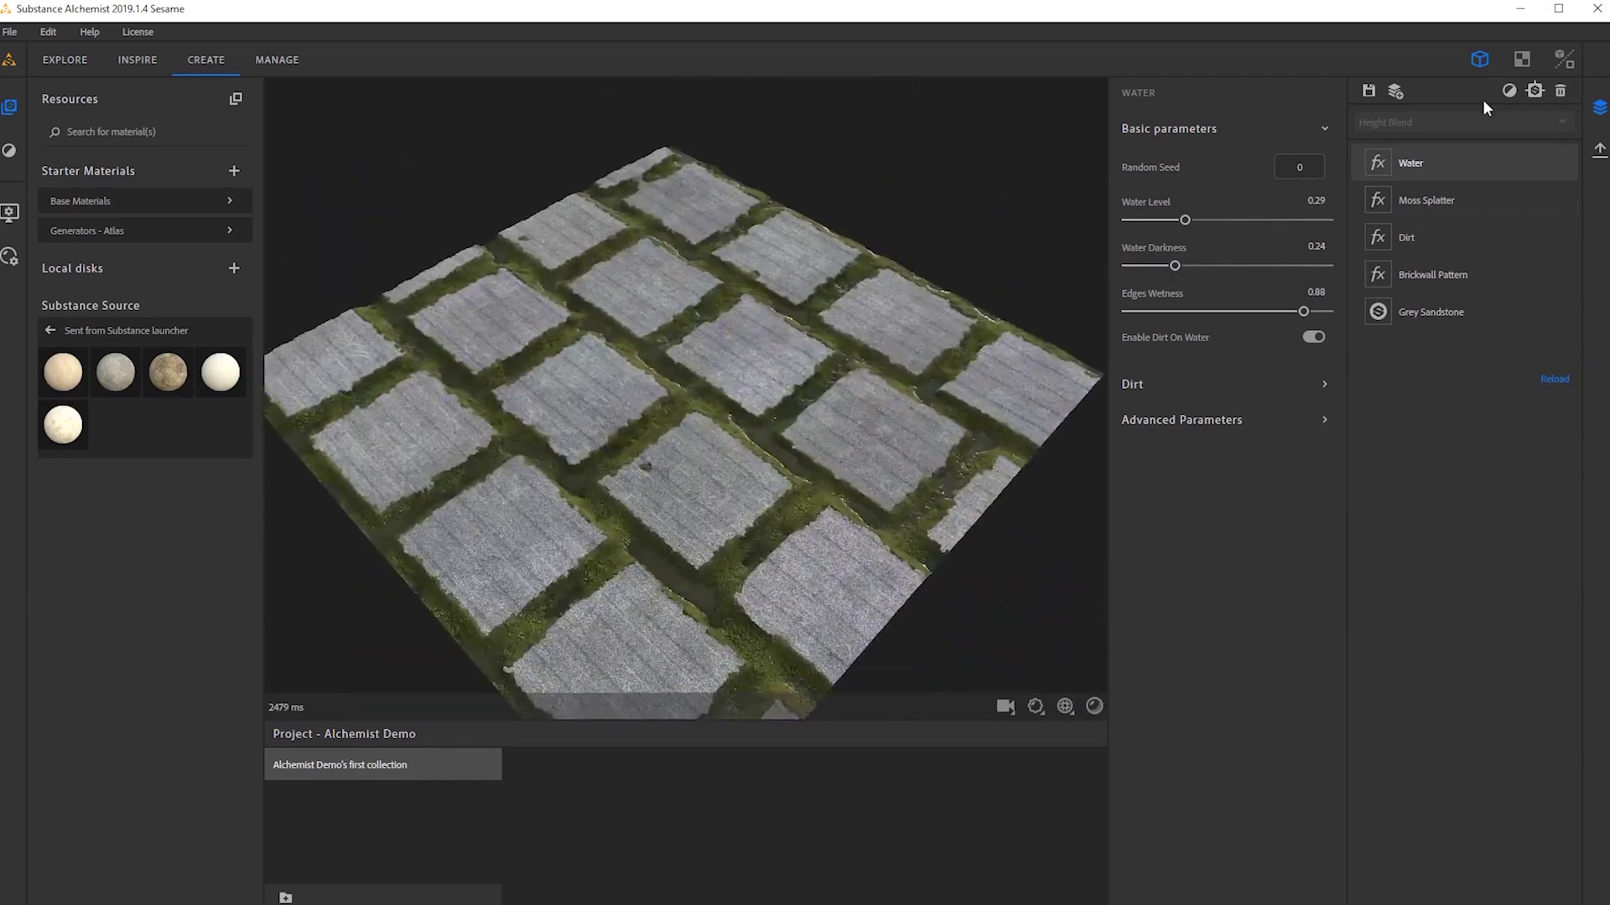
Add a Pavement Pattern layer and move it below Dirt.
right_click(1421, 521)
type("pa")
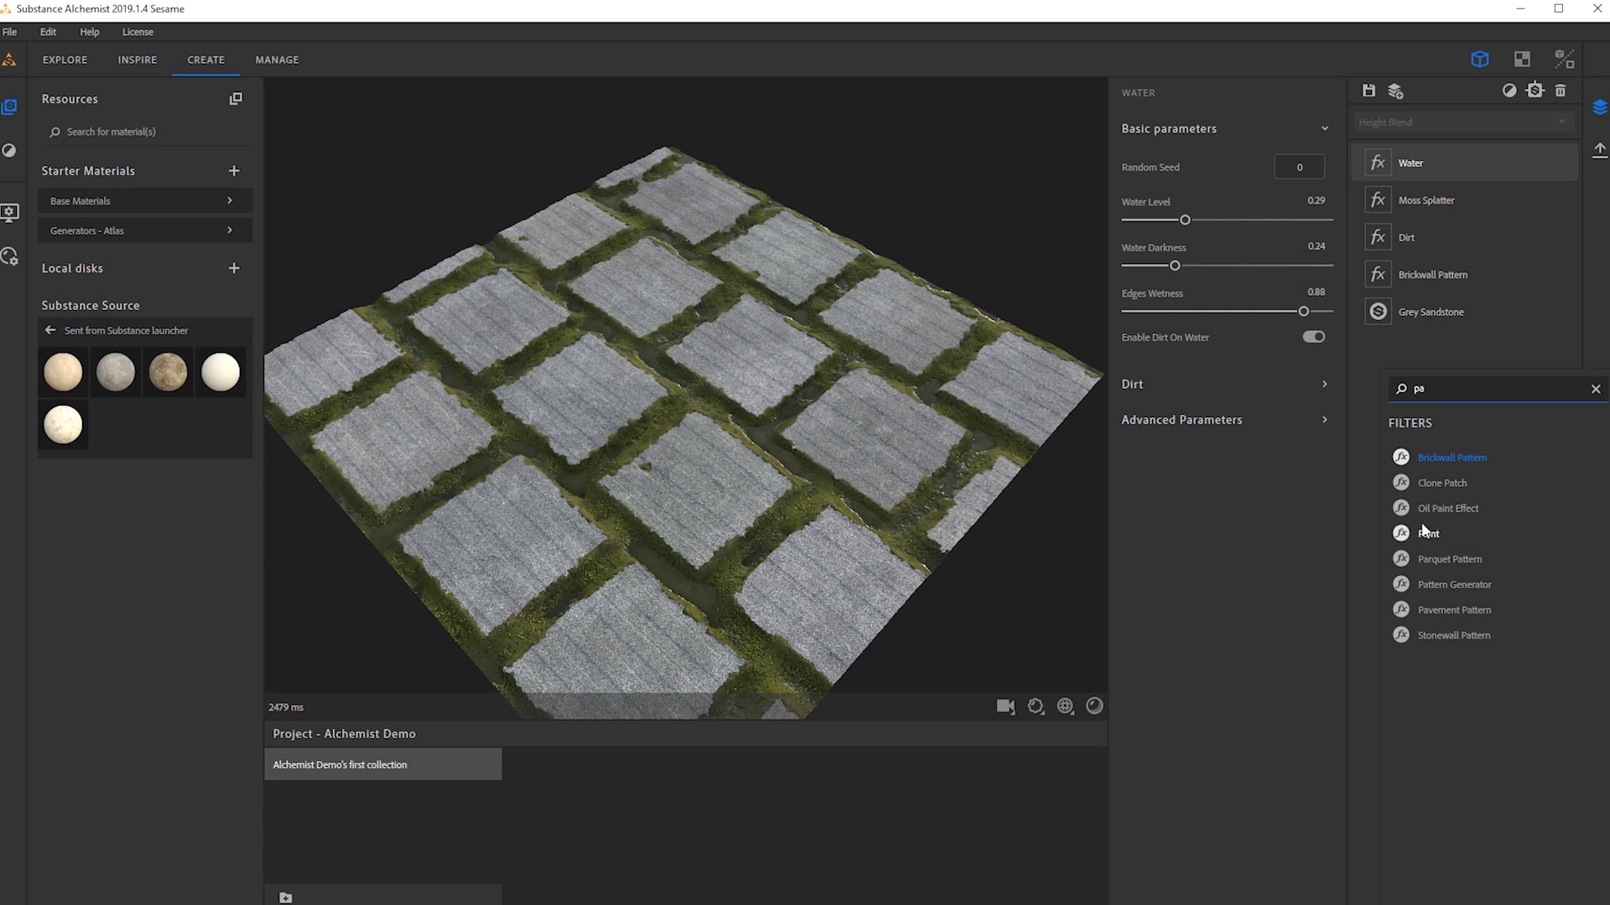
key("Down")
key("Down")
key("Down")
key("Down")
key("Return")
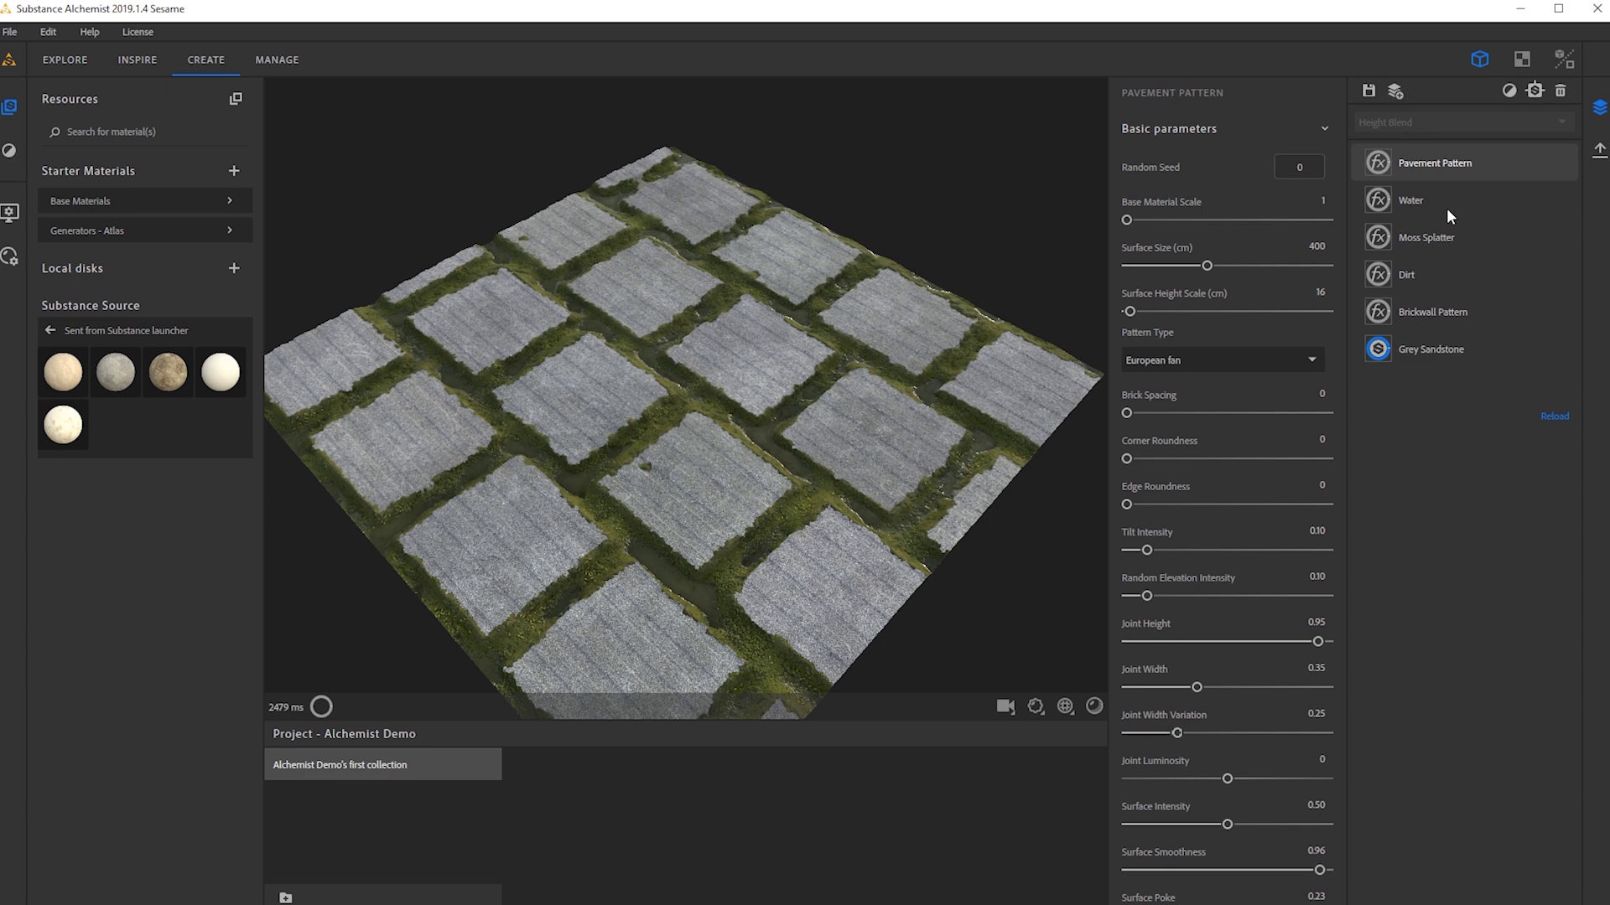
left_click_drag(1467, 164, 1452, 303)
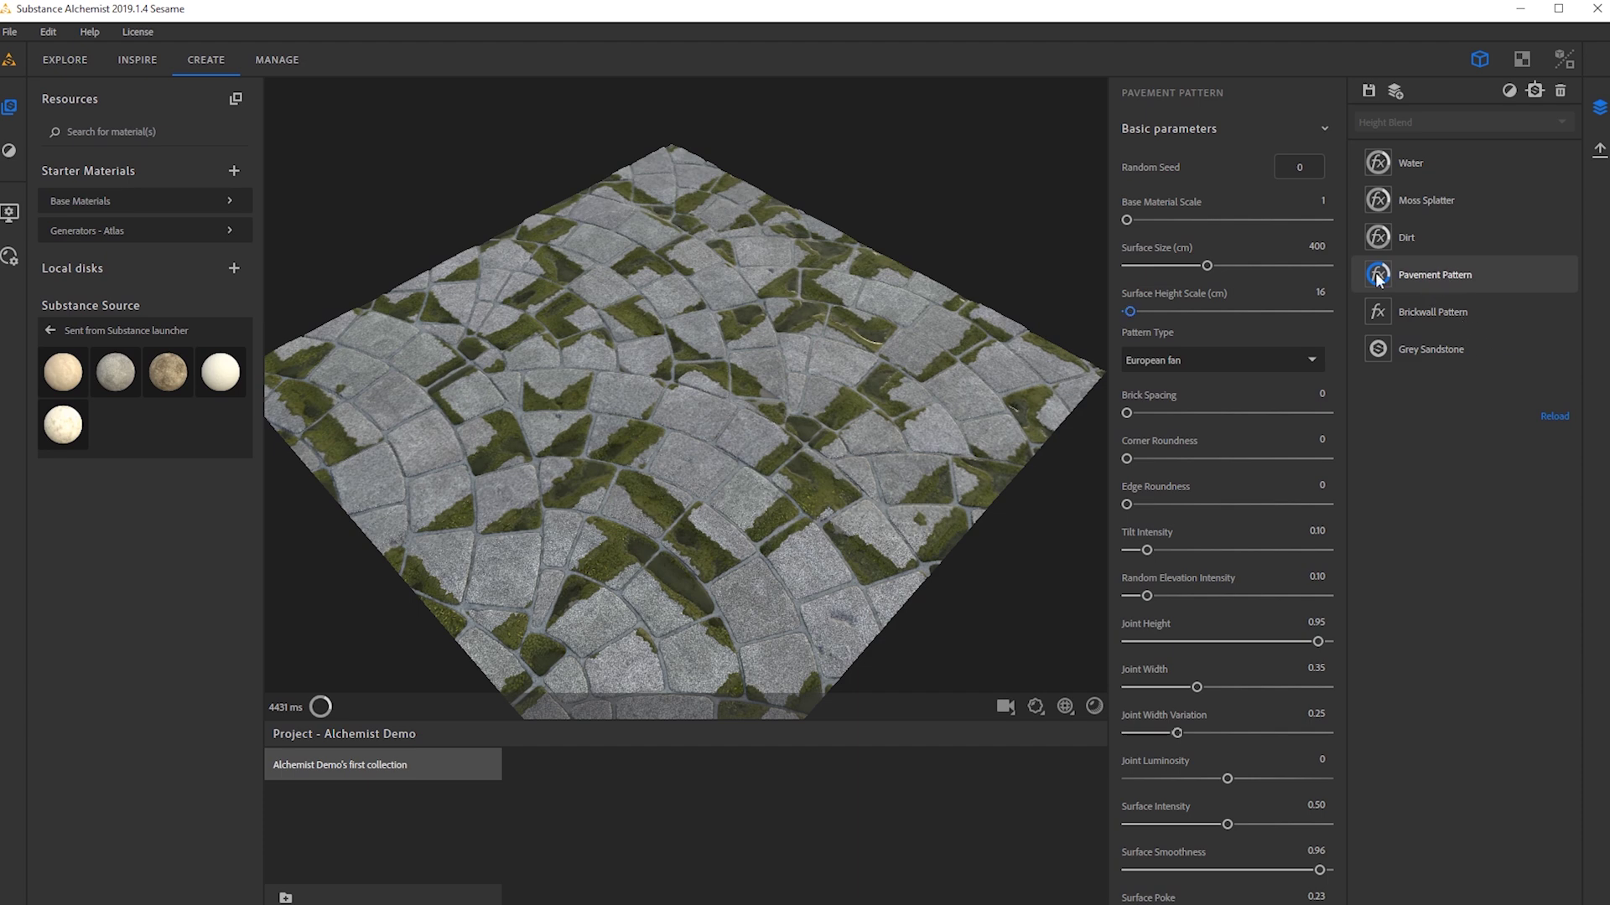
Review the Brickwall Pattern layer's settings.
left_click(1415, 311)
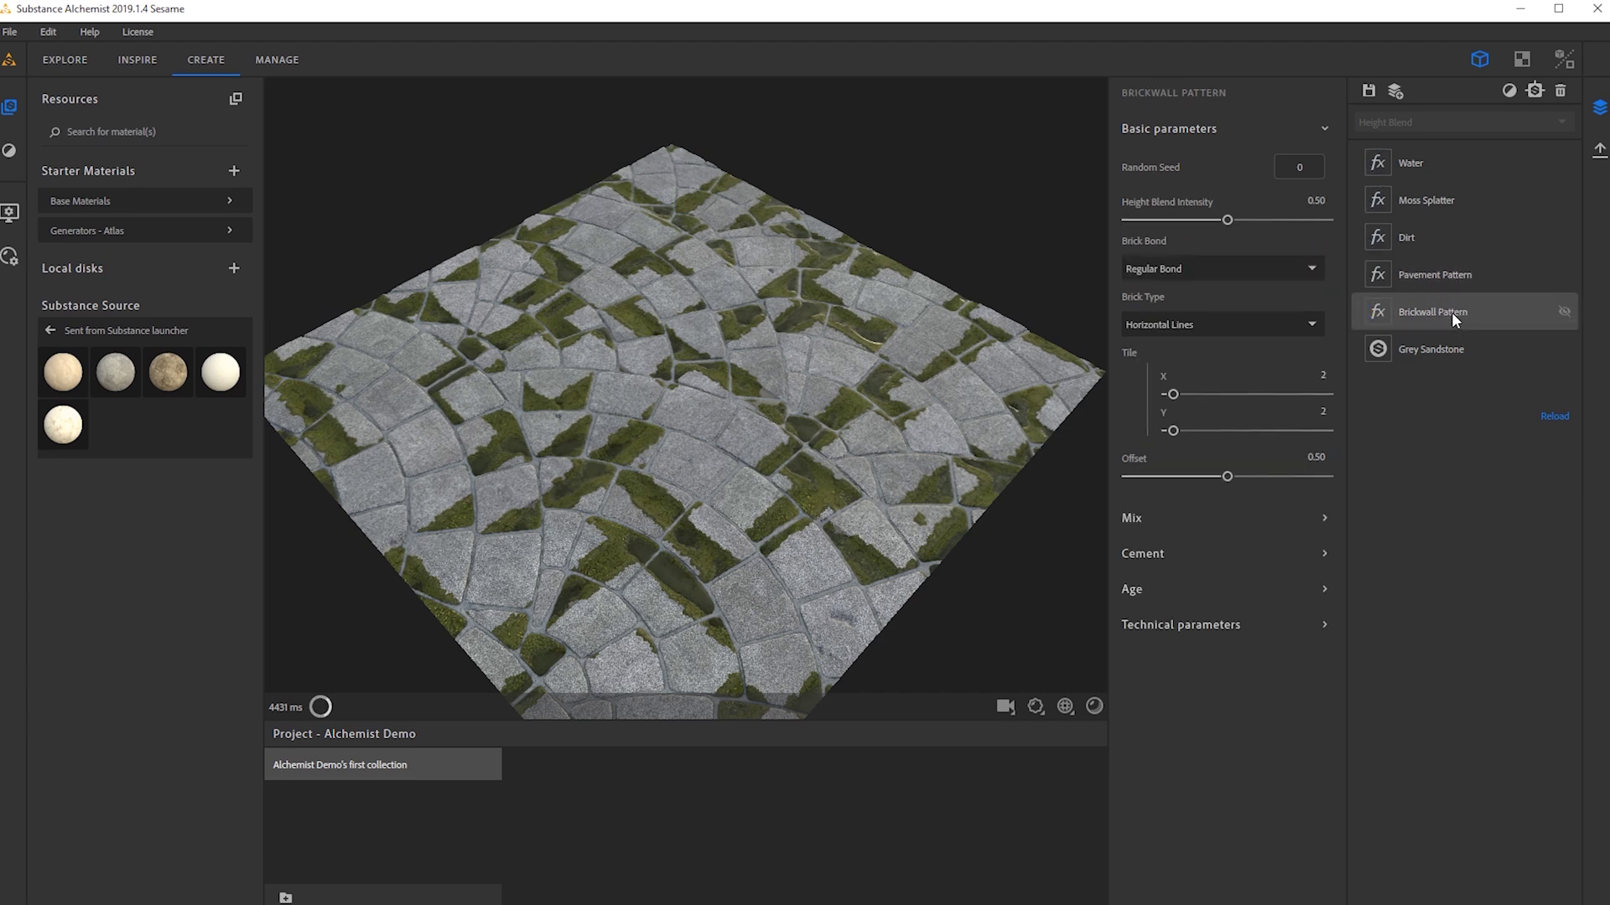
left_click(1451, 312)
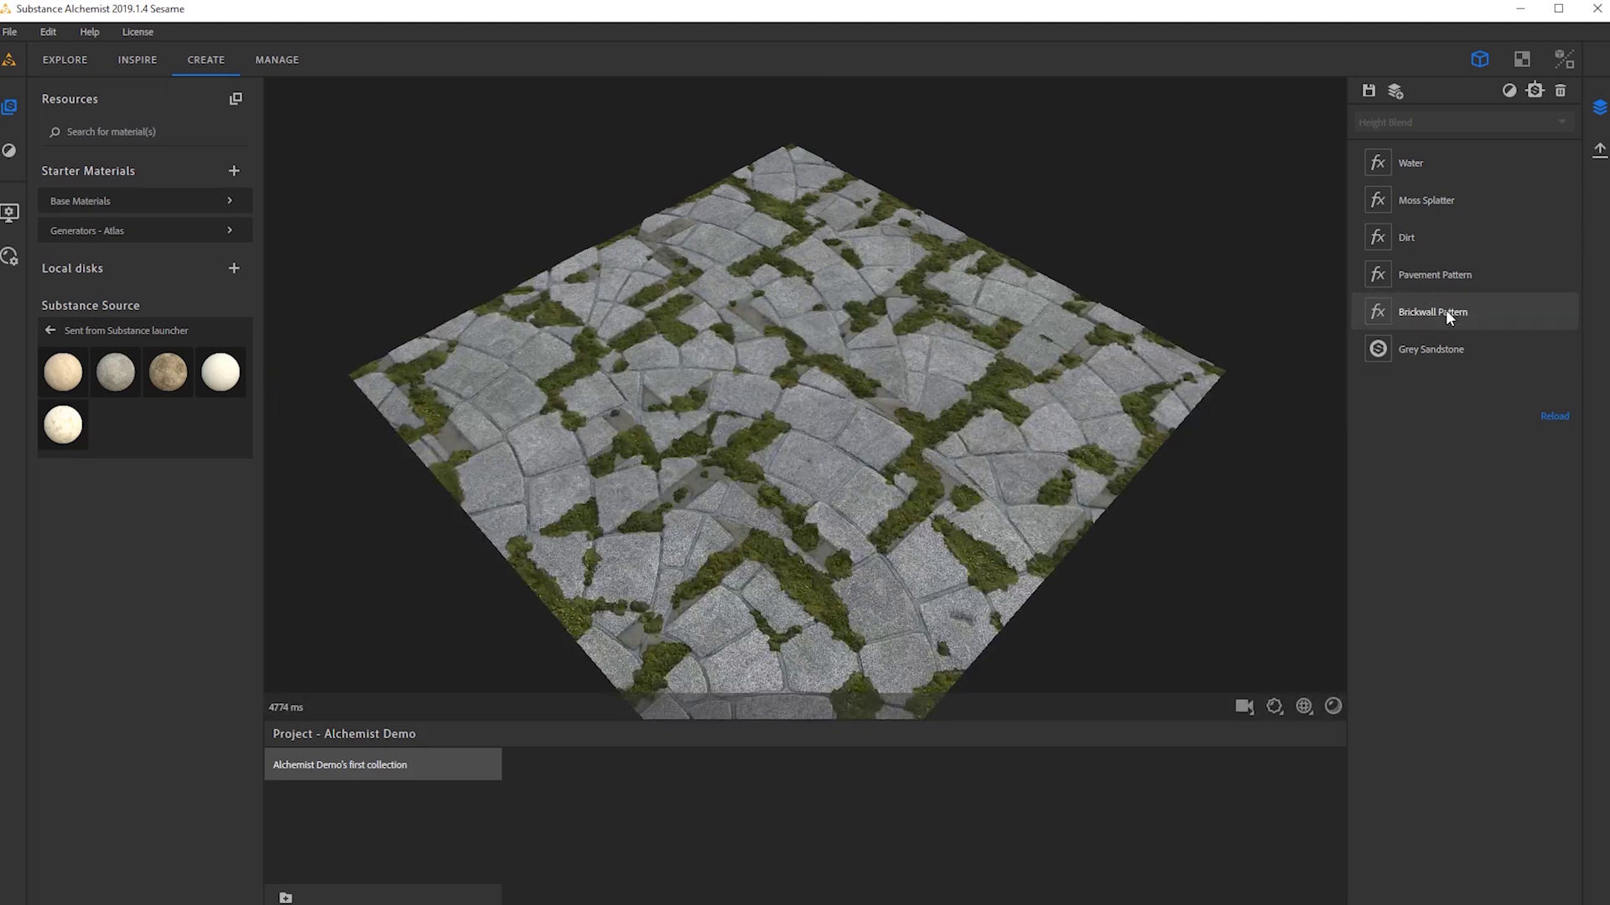
left_click(1448, 312)
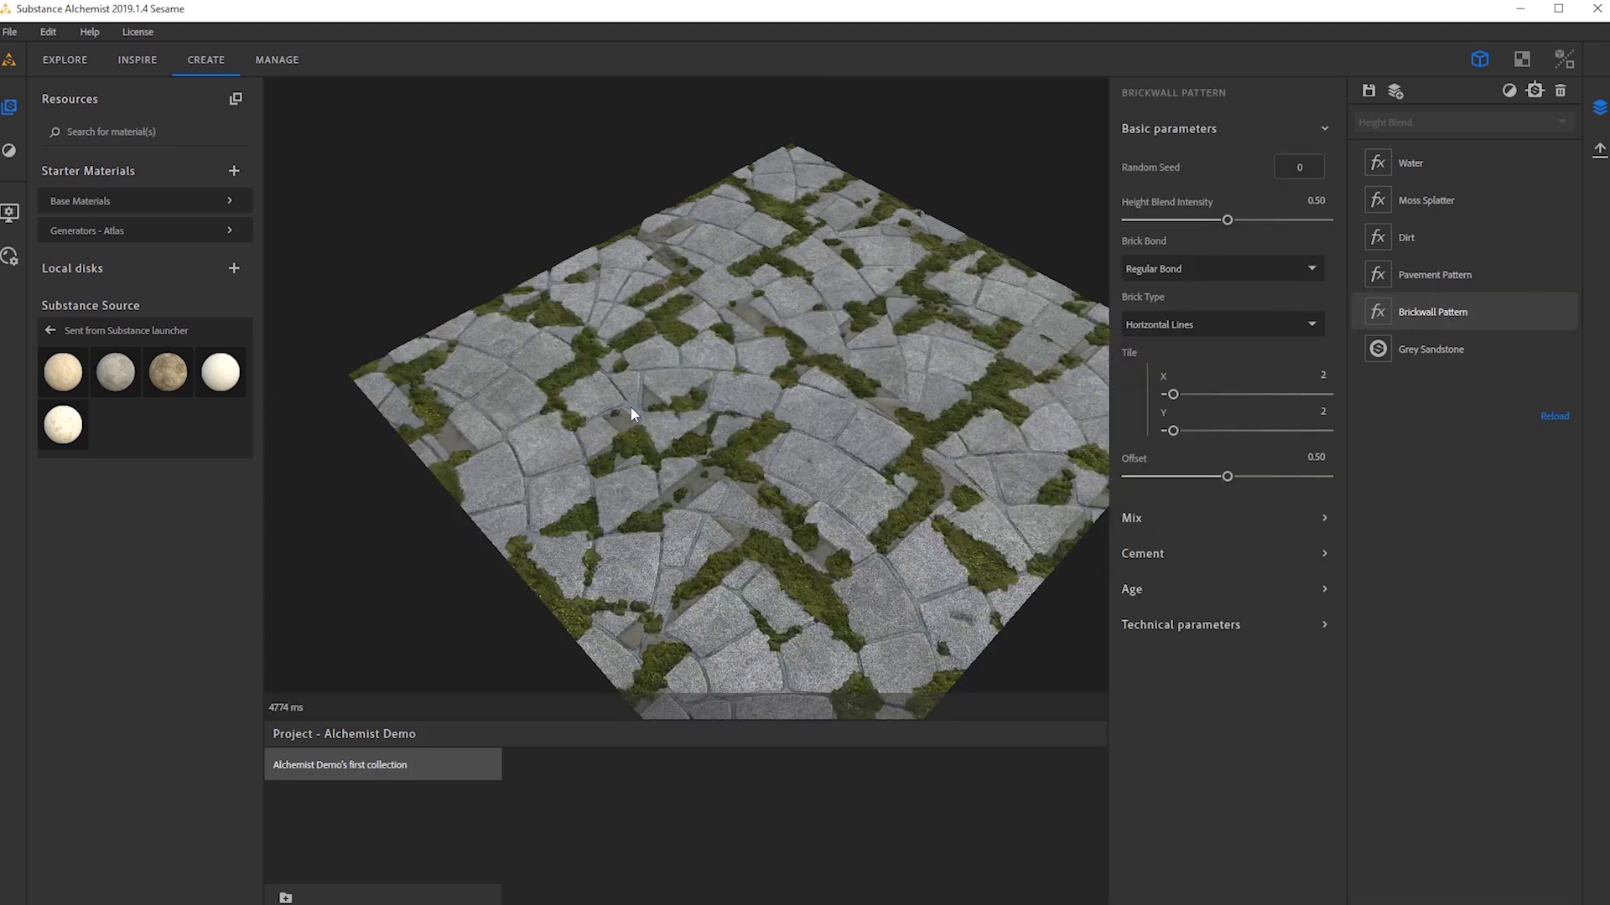
Delete Brickwall Pattern and switch the Pavement Pattern type to Brush Rock.
key("Delete")
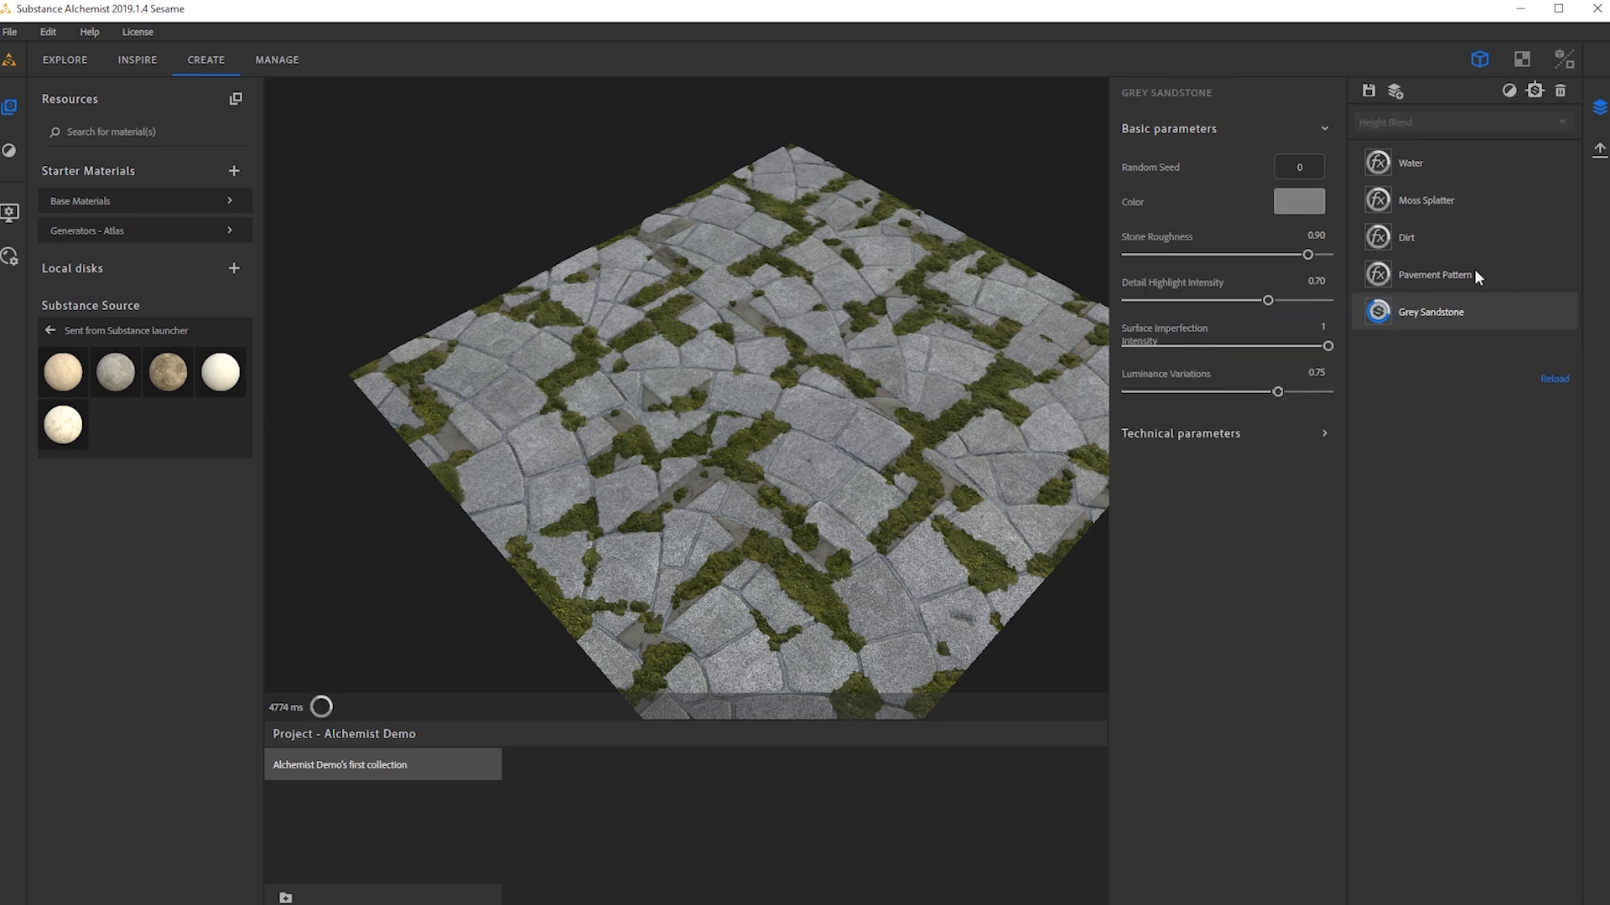
left_click(1420, 269)
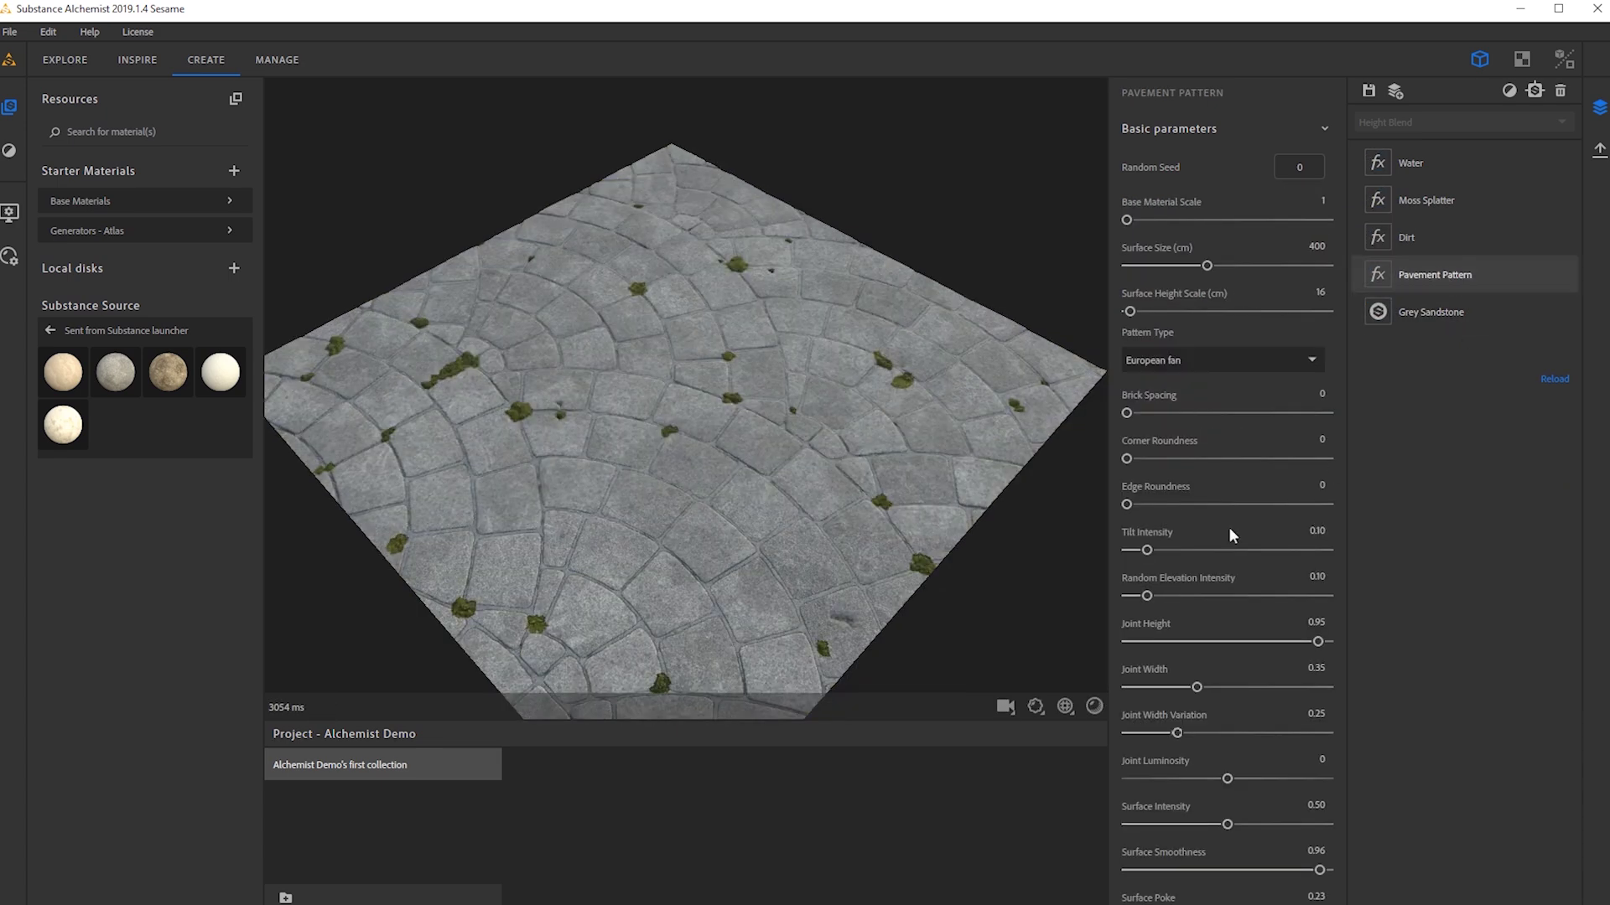
left_click(1179, 367)
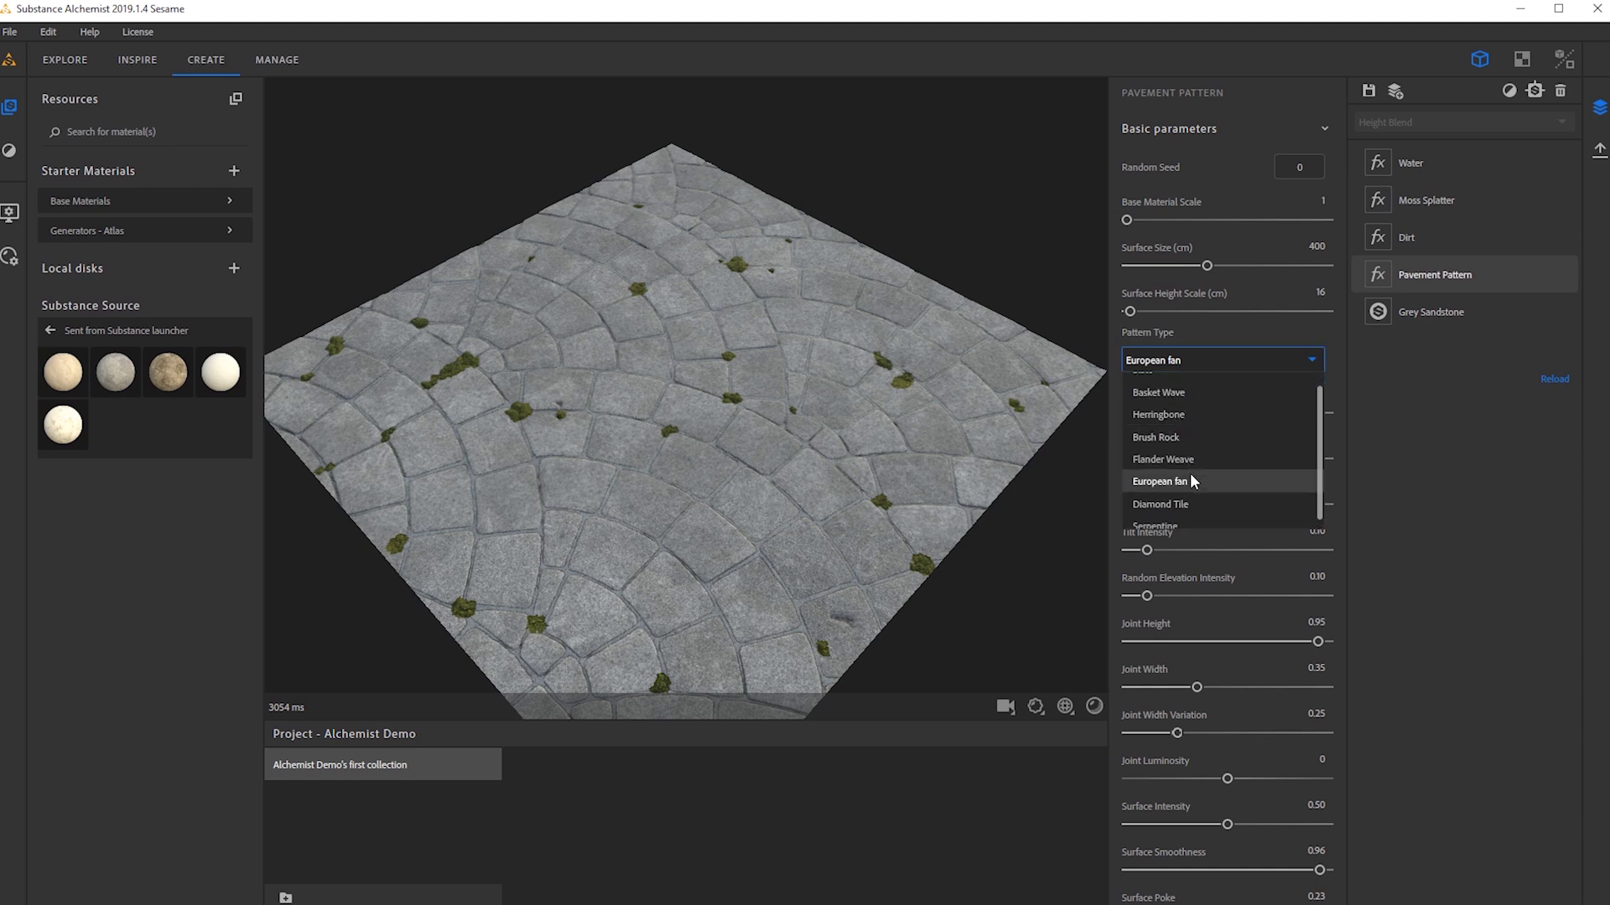
left_click(1193, 429)
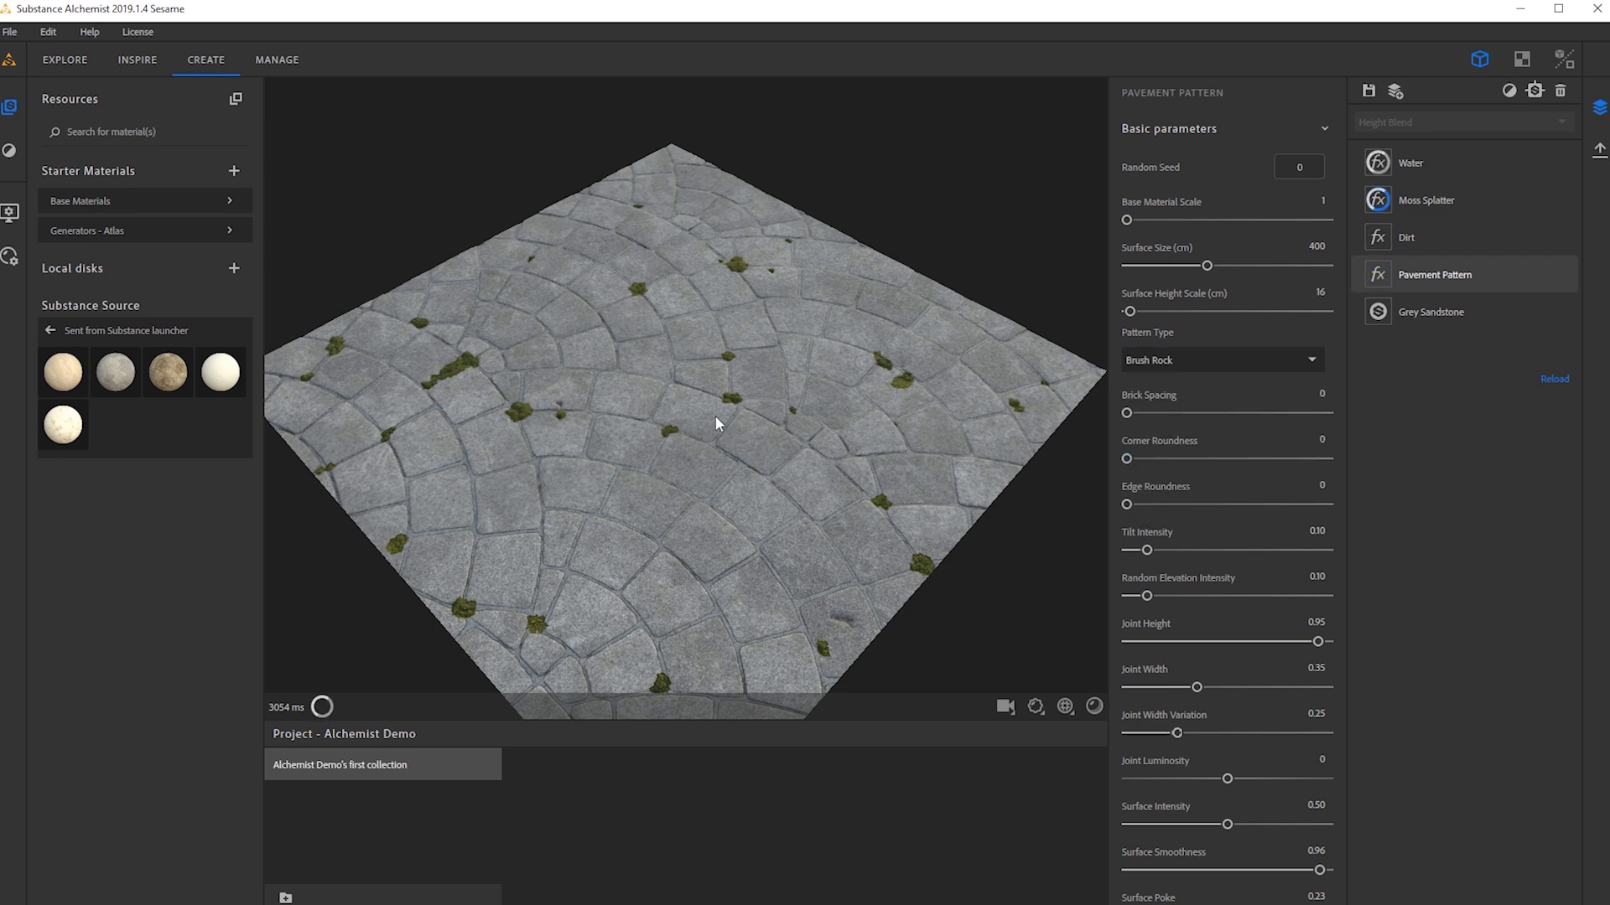
Adjust Brushrock Warp and raise Tilt Intensity from 0.10 to 0.39.
mouse_move(717, 416)
left_mouse_down()
mouse_move(915, 389)
mouse_move(988, 357)
mouse_move(859, 364)
mouse_move(1090, 323)
left_mouse_up()
scroll(1271, 392, "down", 3)
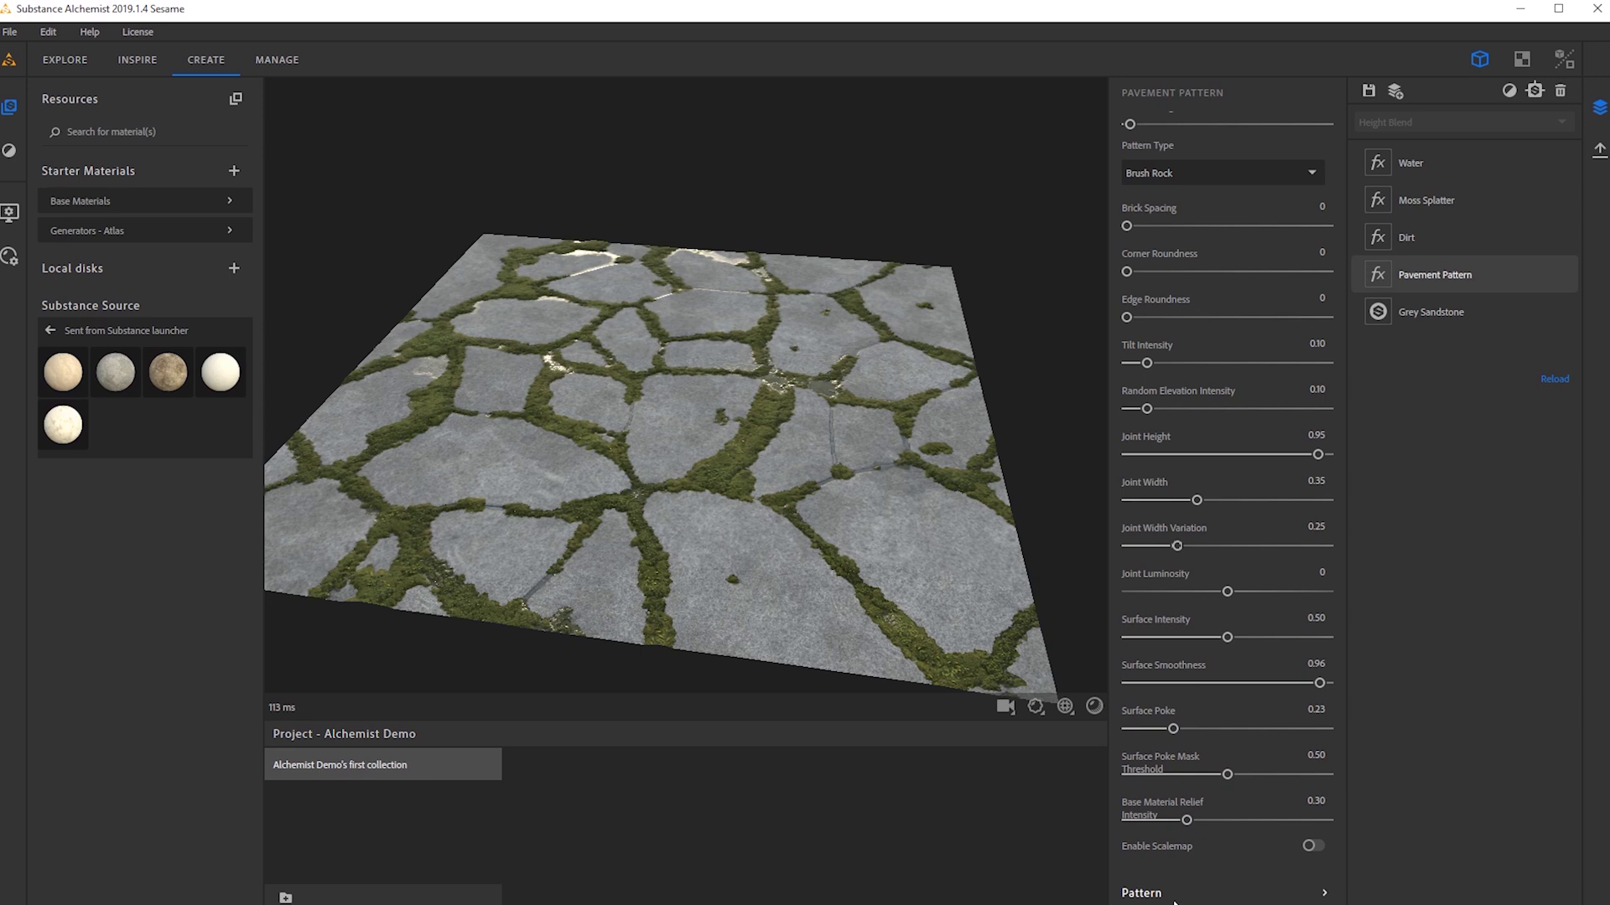
scroll(1207, 830, "down", 2)
scroll(1222, 895, "down", 1)
left_click_drag(1253, 840, 1281, 843)
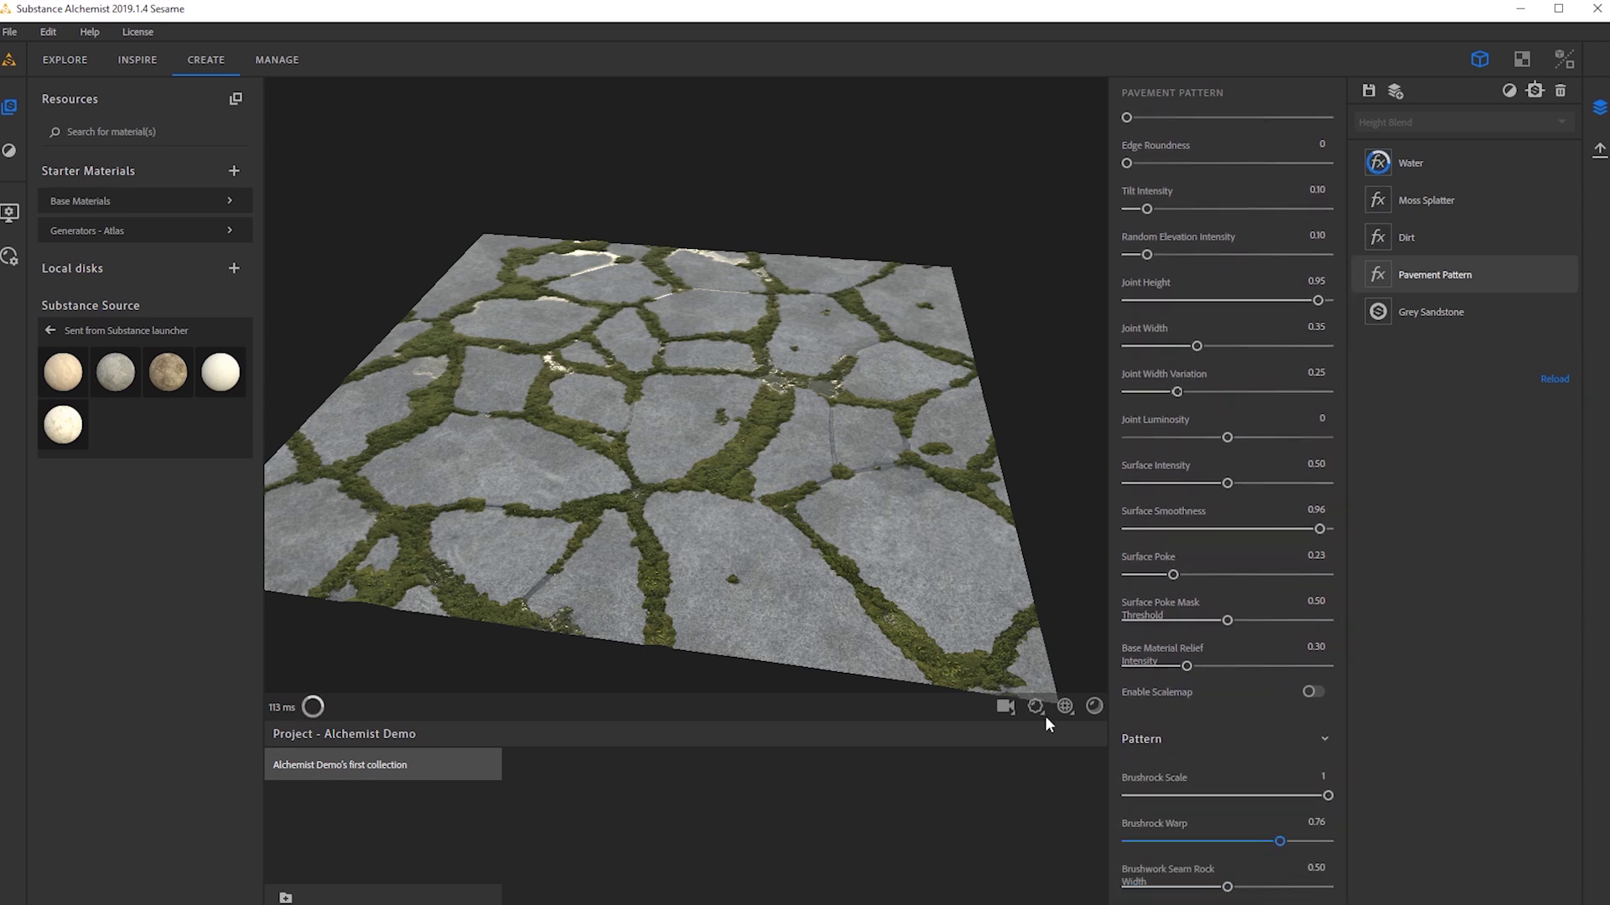
left_click_drag(768, 490, 451, 481)
scroll(1233, 360, "up", 5)
left_click_drag(1147, 502, 1207, 503)
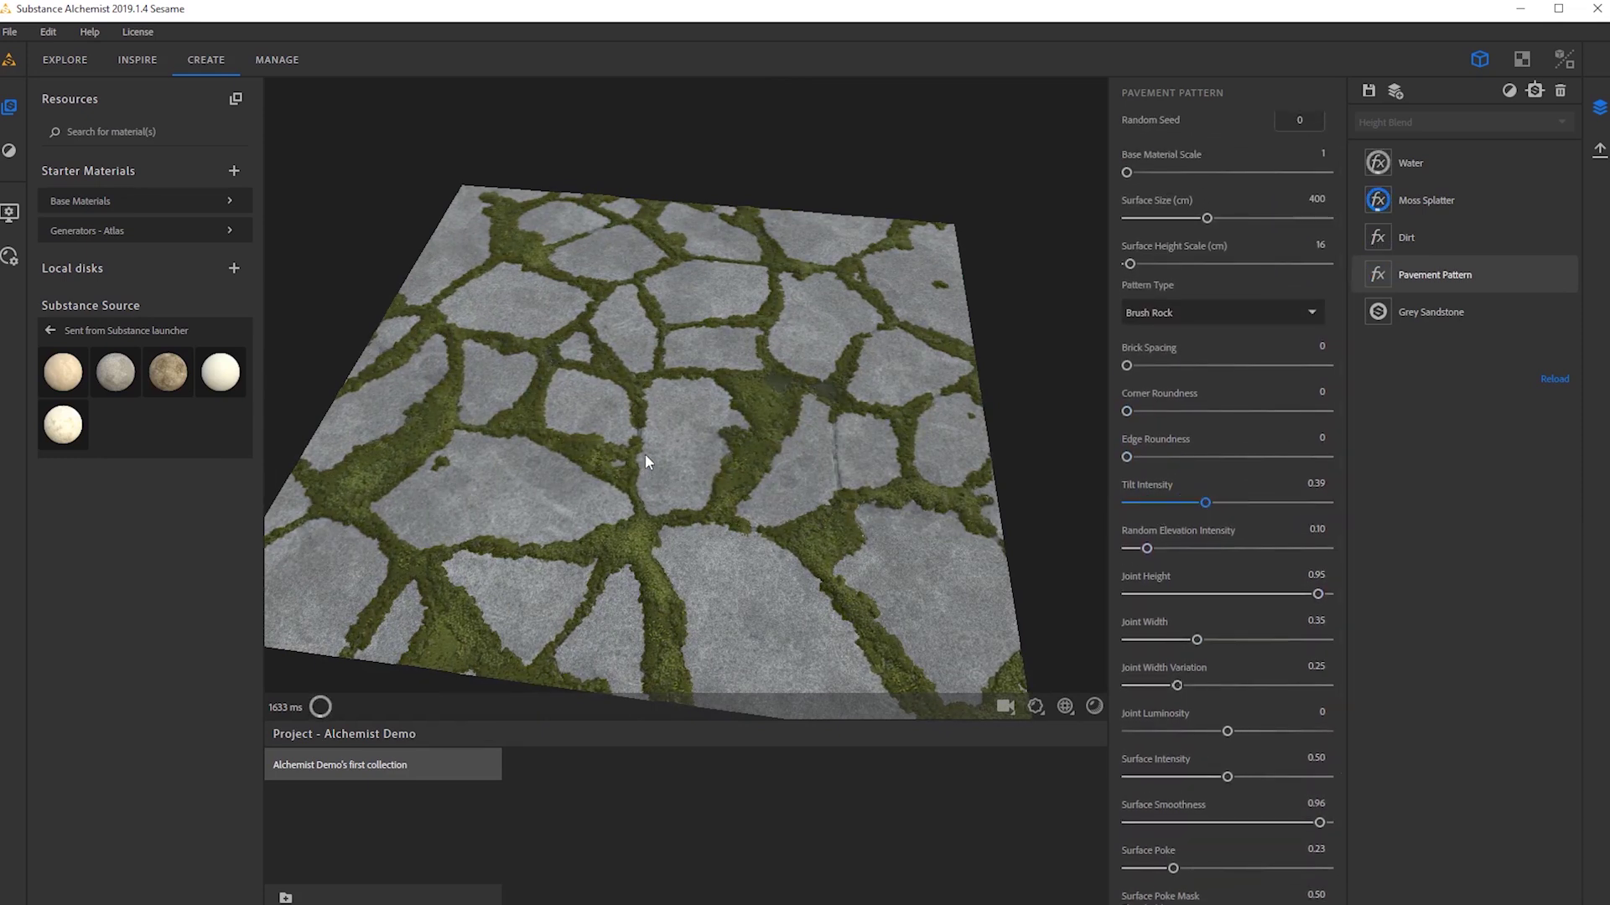
left_click_drag(681, 416, 373, 384)
Set the preview shader's Displacement amplitude to 1 and orbit to check the deeper relief.
left_click(9, 214)
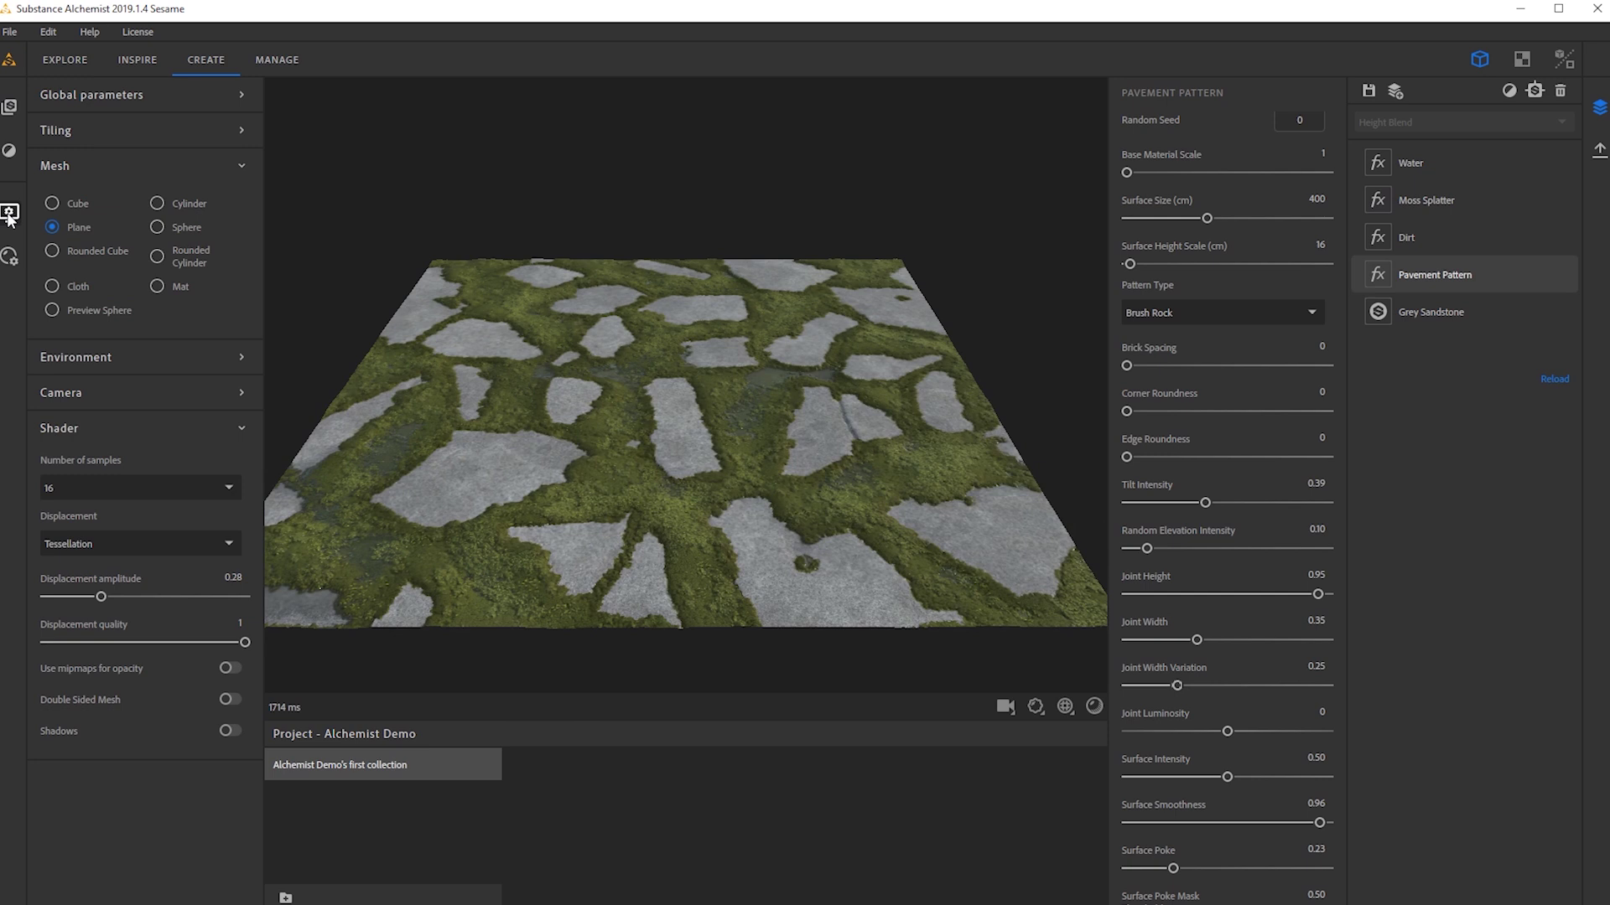
left_click_drag(185, 598, 1043, 713)
left_click(1040, 709)
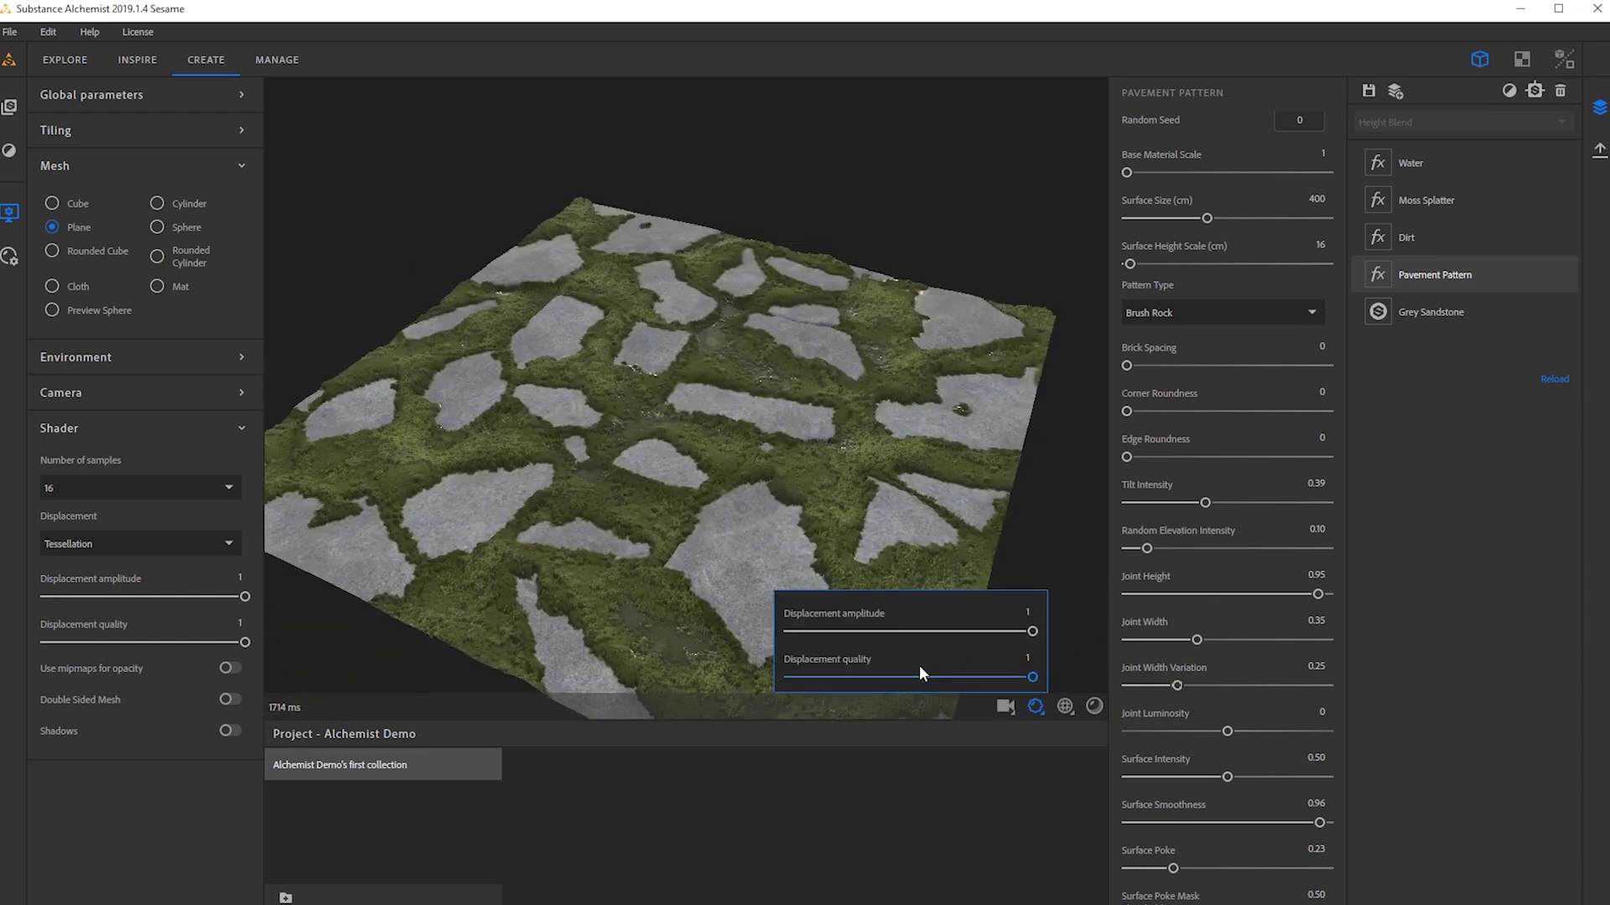
left_click(1037, 709)
left_click_drag(797, 532, 866, 407)
left_click_drag(1100, 327, 610, 422)
Set Moss Splatter Spread to 0.44 and Covering Power to 0.91.
left_click(1450, 200)
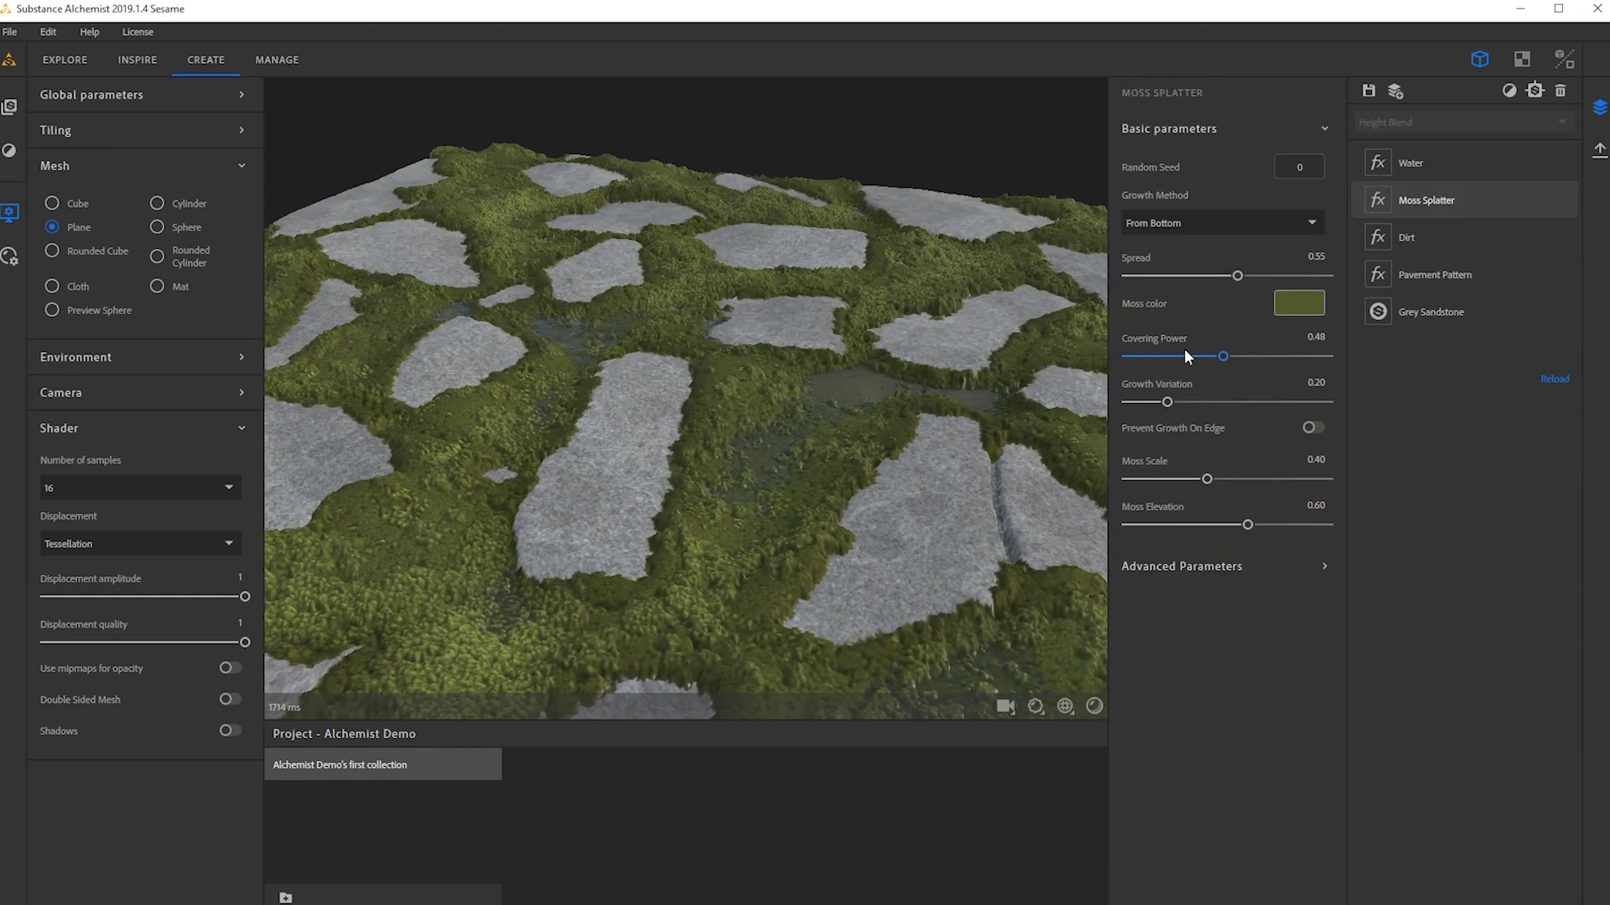
mouse_move(1230, 278)
left_mouse_down()
mouse_move(1185, 285)
mouse_move(1215, 277)
left_mouse_up()
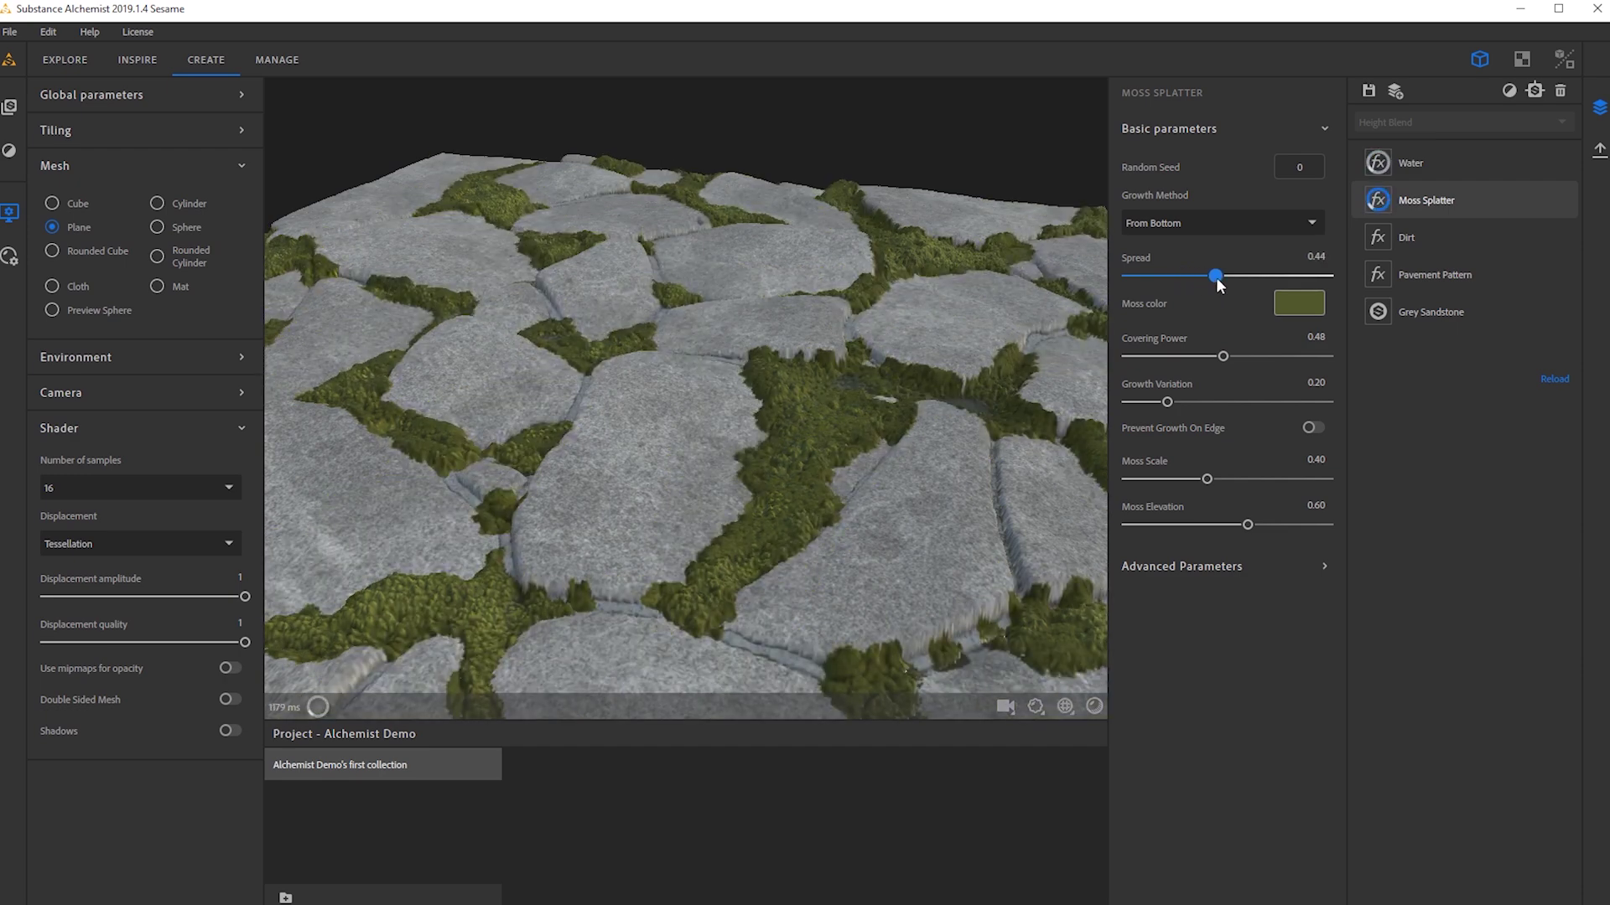
left_click_drag(1220, 358, 1313, 357)
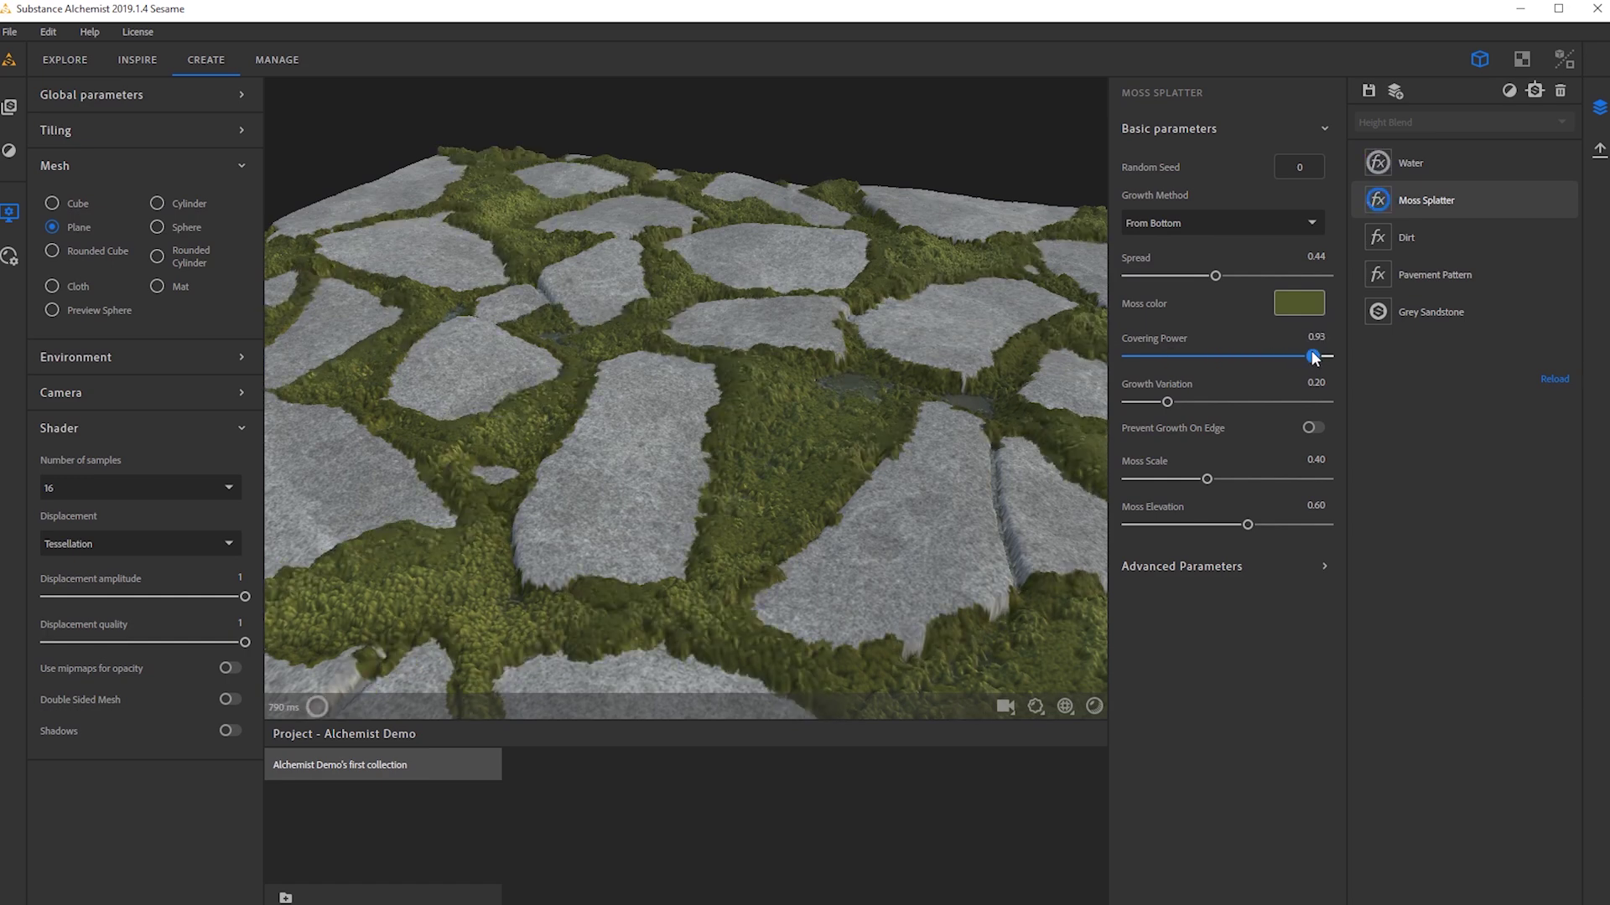
Brighten the moss colour and lower Moss Elevation from 0.60 to 0.30.
left_click(1281, 309)
mouse_move(1028, 309)
left_mouse_down()
mouse_move(1030, 289)
mouse_move(1028, 350)
mouse_move(1029, 318)
left_mouse_up()
left_click(938, 517)
left_click_drag(1239, 525, 1186, 526)
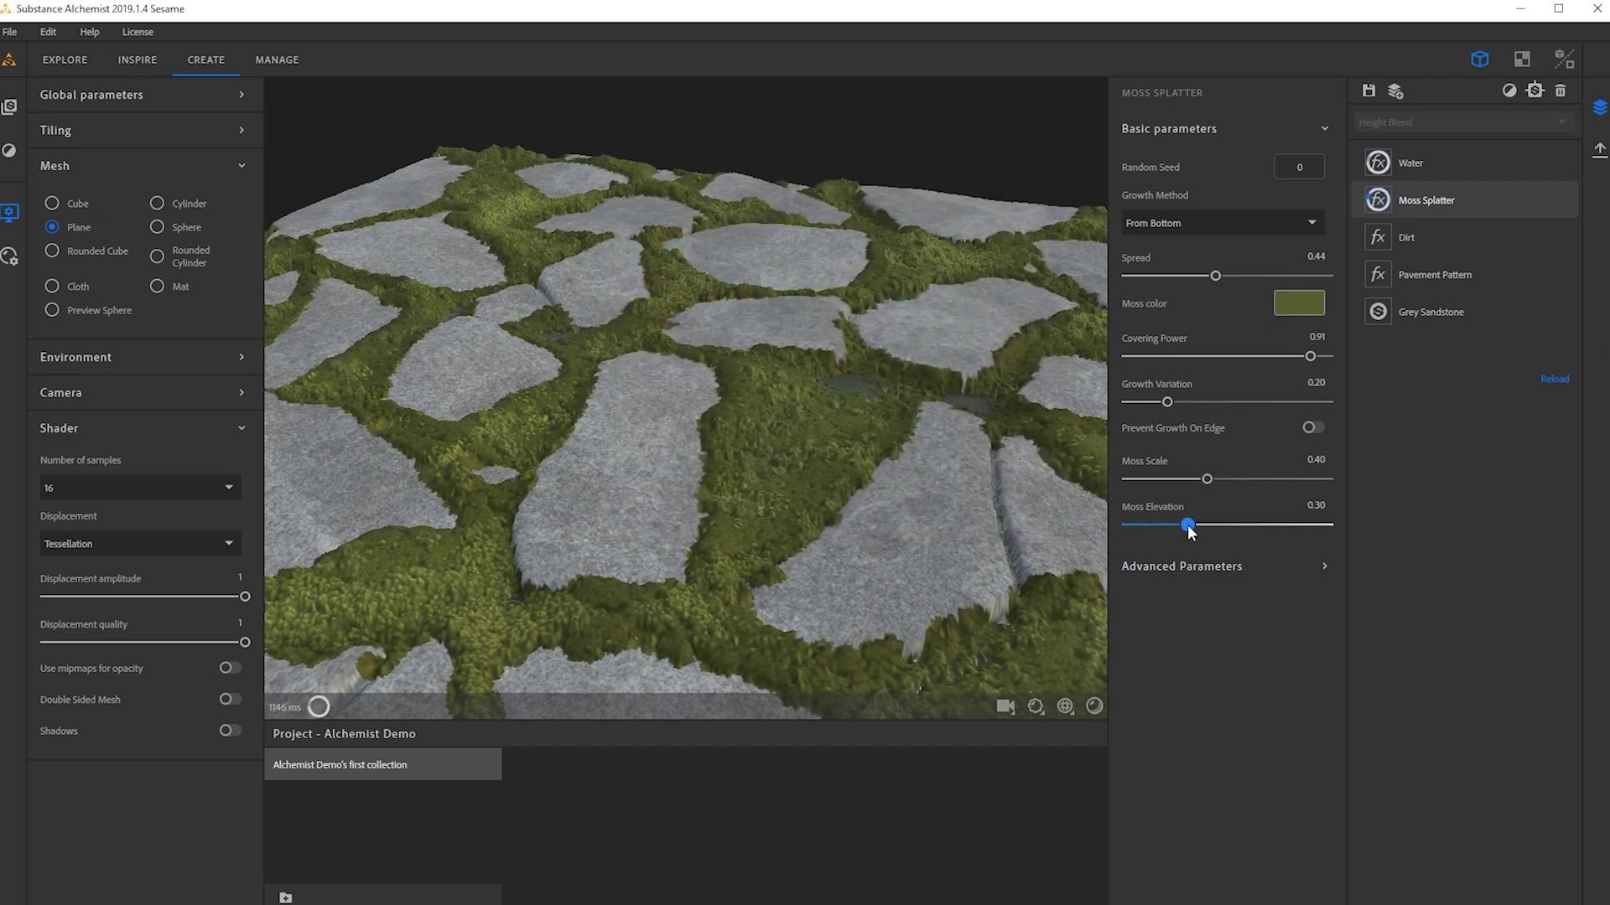
left_click_drag(787, 455, 704, 424)
scroll(832, 435, "down", 5)
scroll(747, 446, "up", 5)
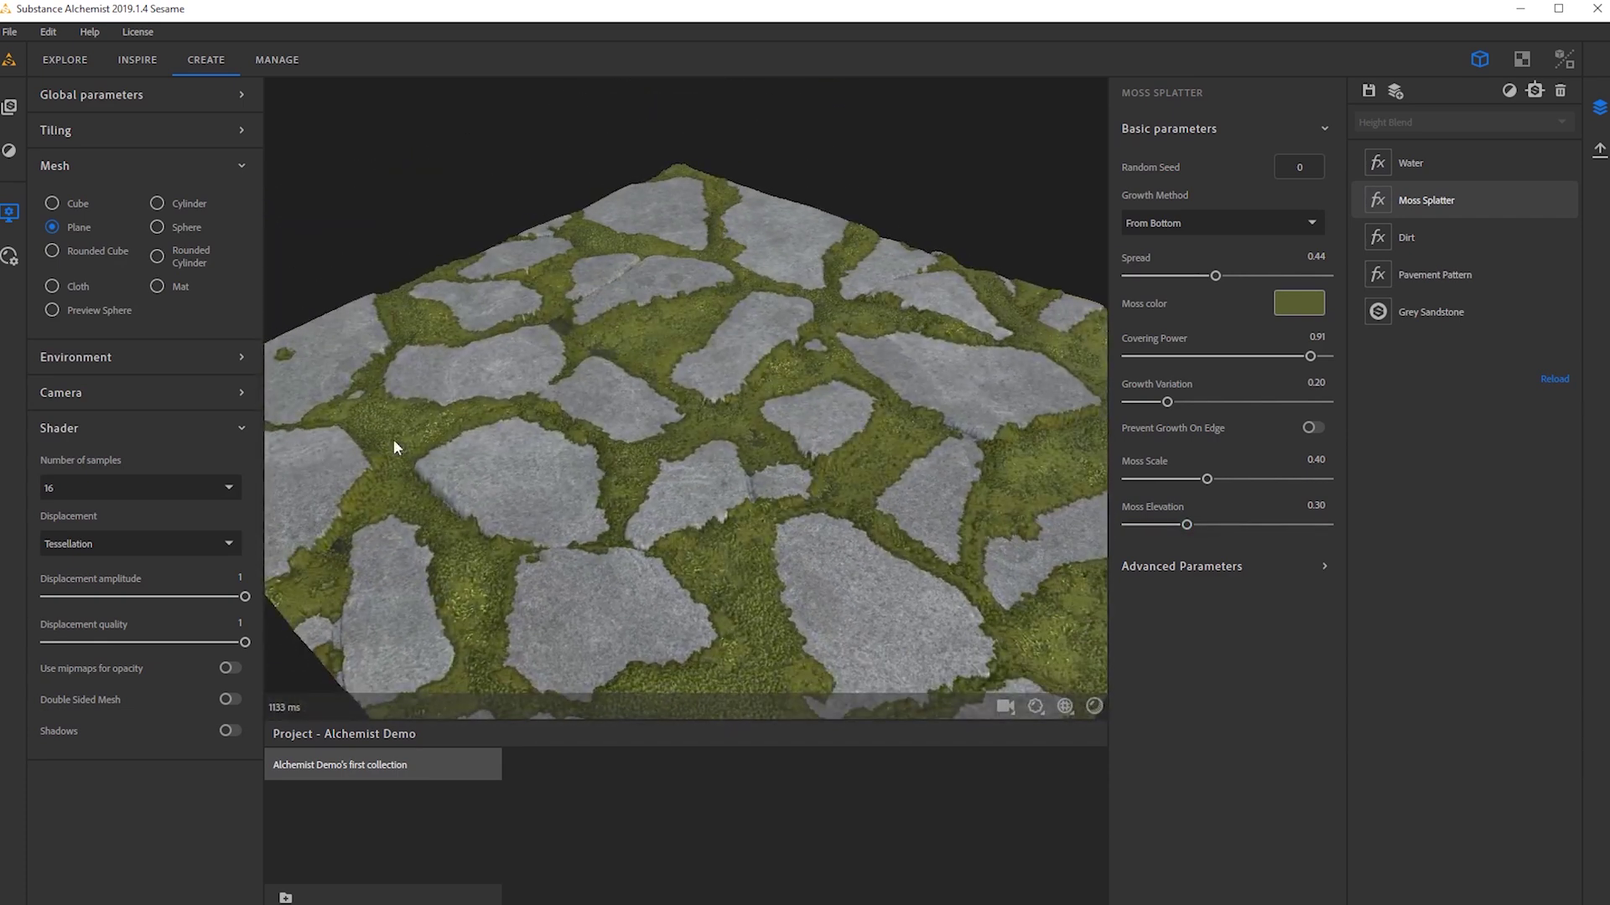
left_click_drag(708, 473, 587, 478)
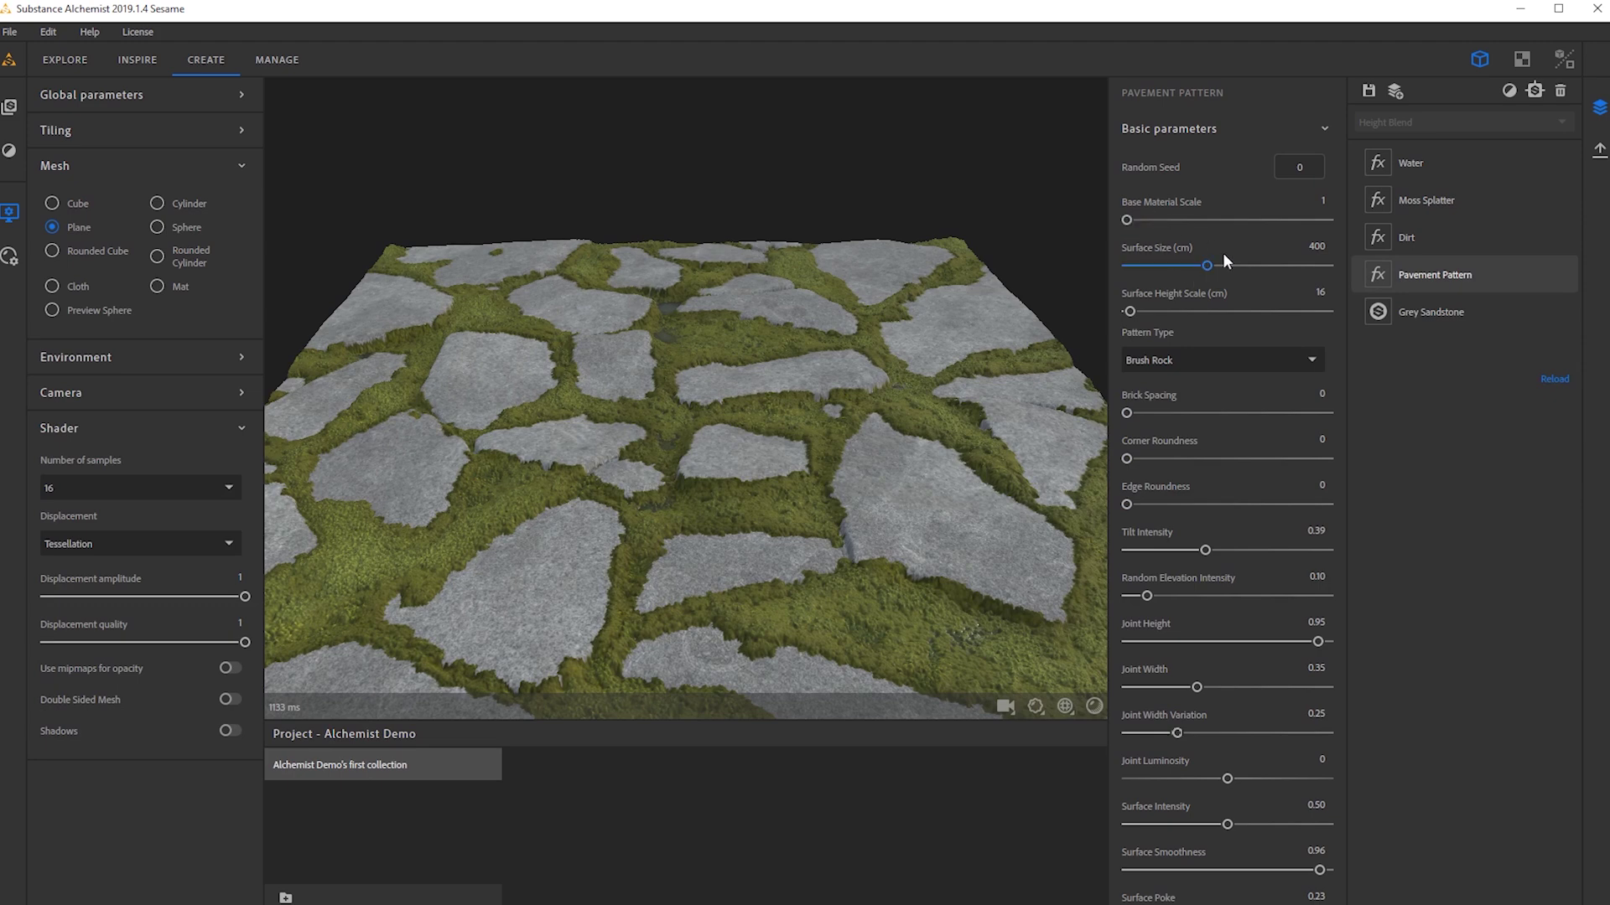
Raise Pavement Pattern's Base Material Scale from 1 to 4.
left_click_drag(1150, 221, 1199, 226)
left_click_drag(696, 377, 1215, 279)
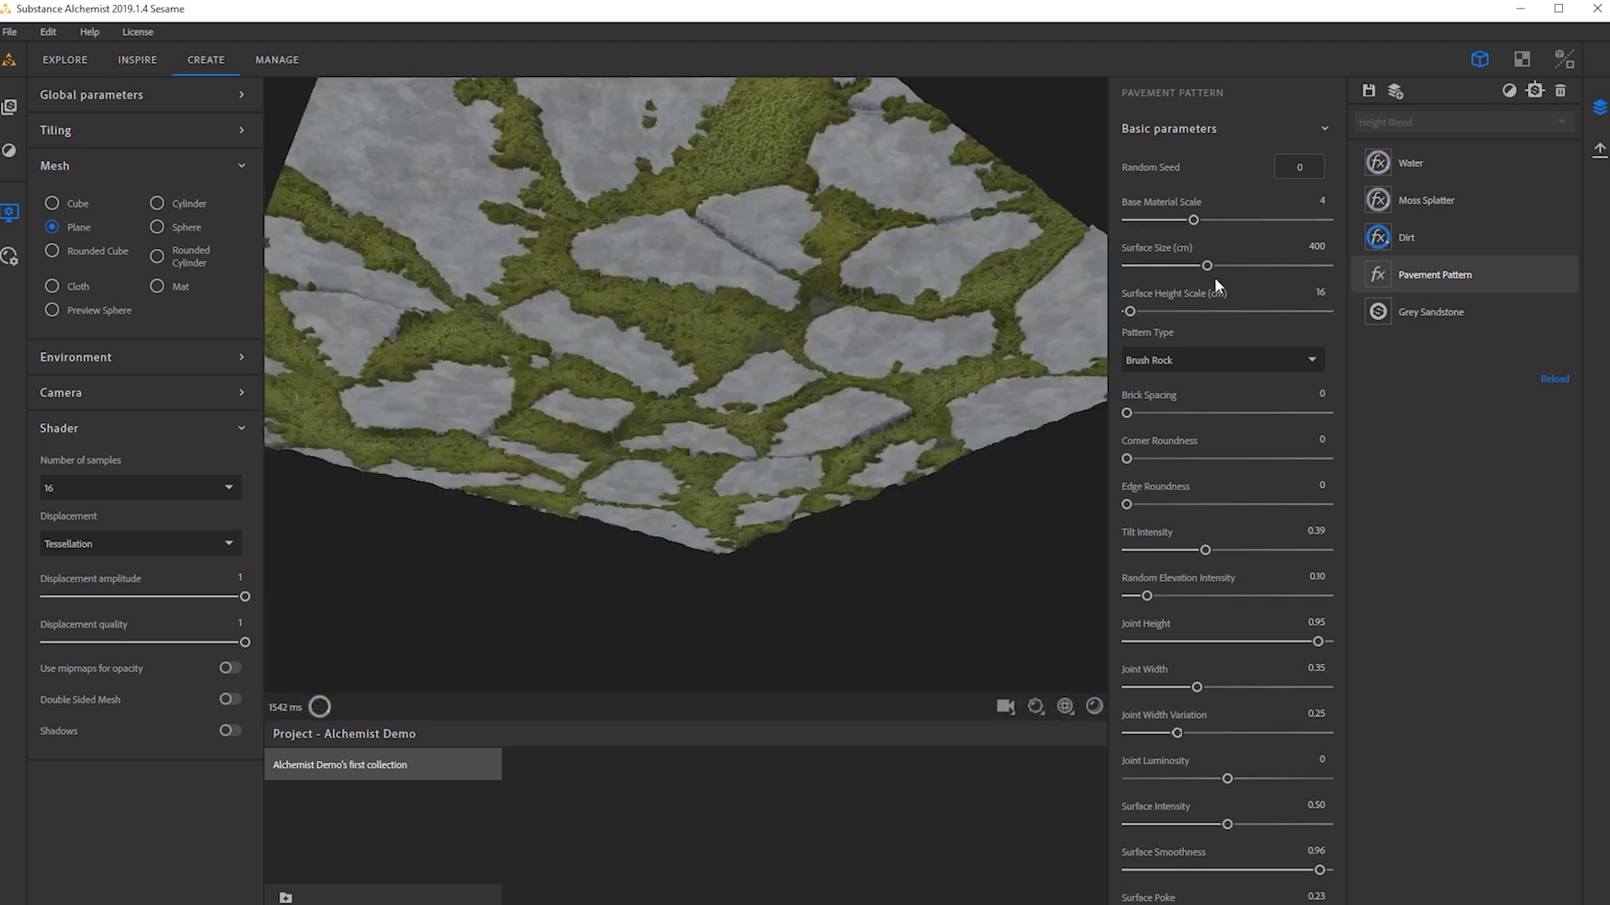
left_click_drag(738, 149, 579, 408)
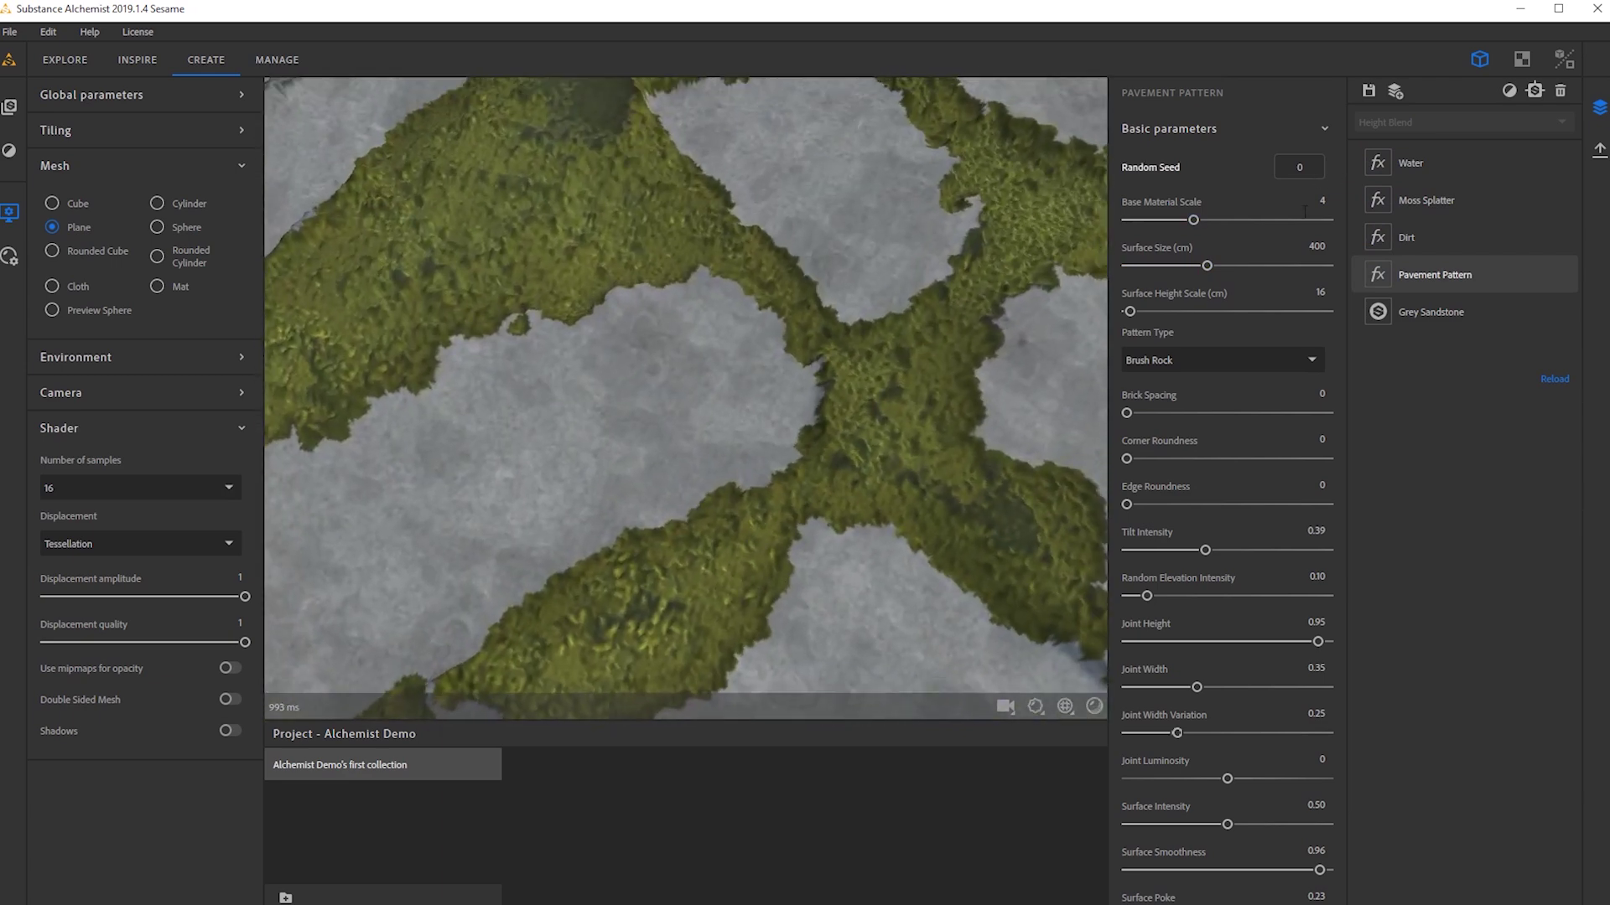
Reduce Surface Size from 400 to 217.9 for smaller flagstones.
left_click(1170, 265)
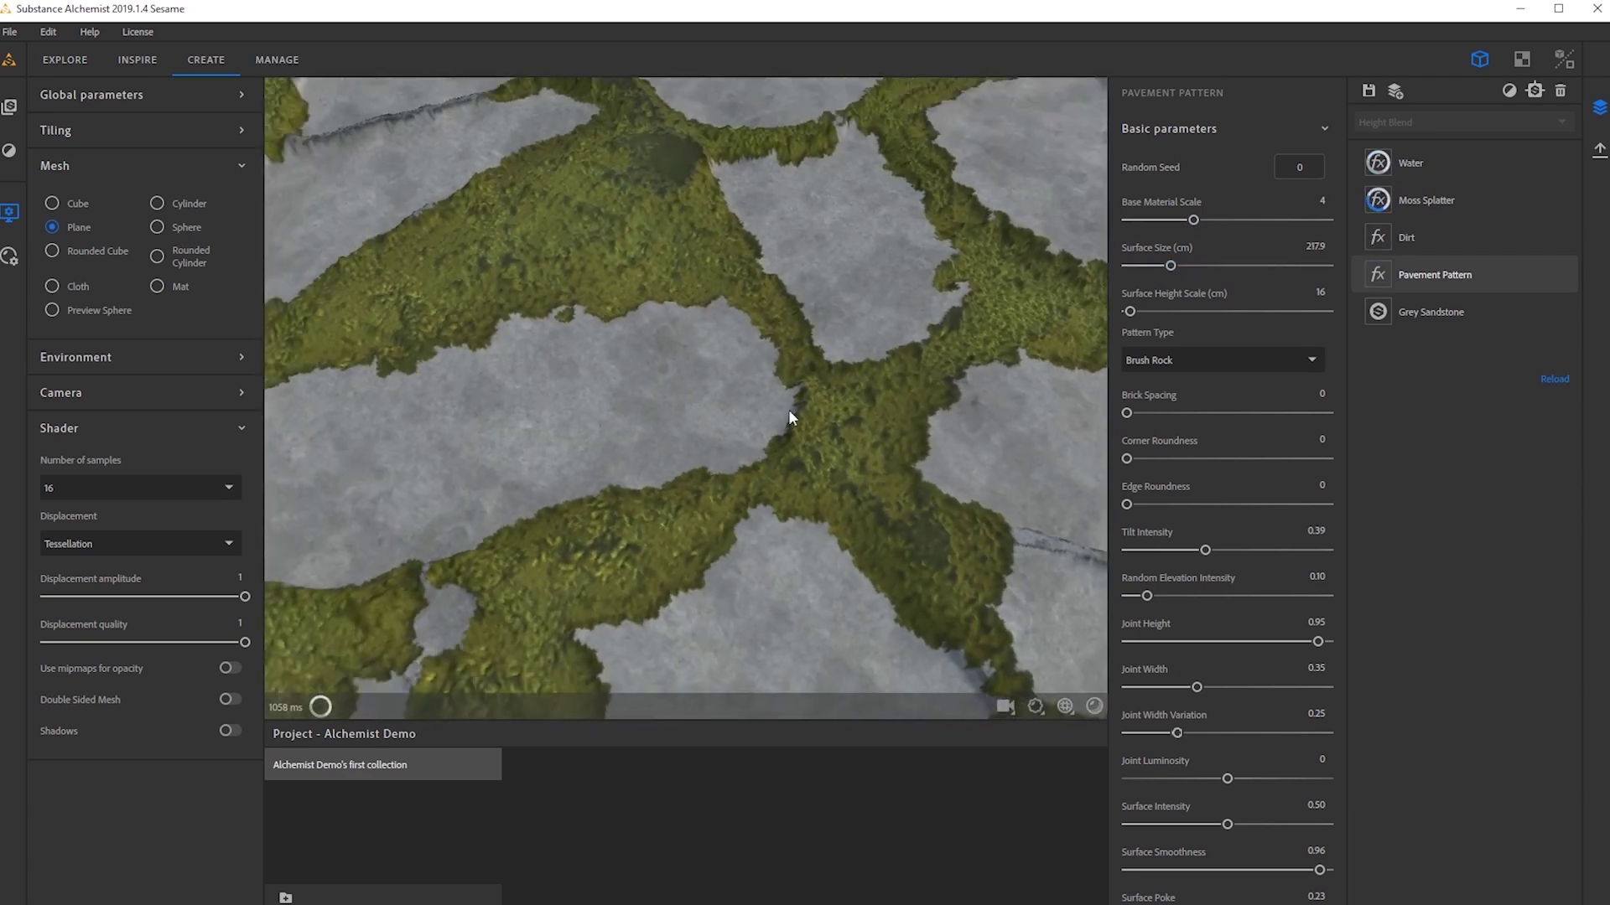
scroll(1179, 626, "down", 5)
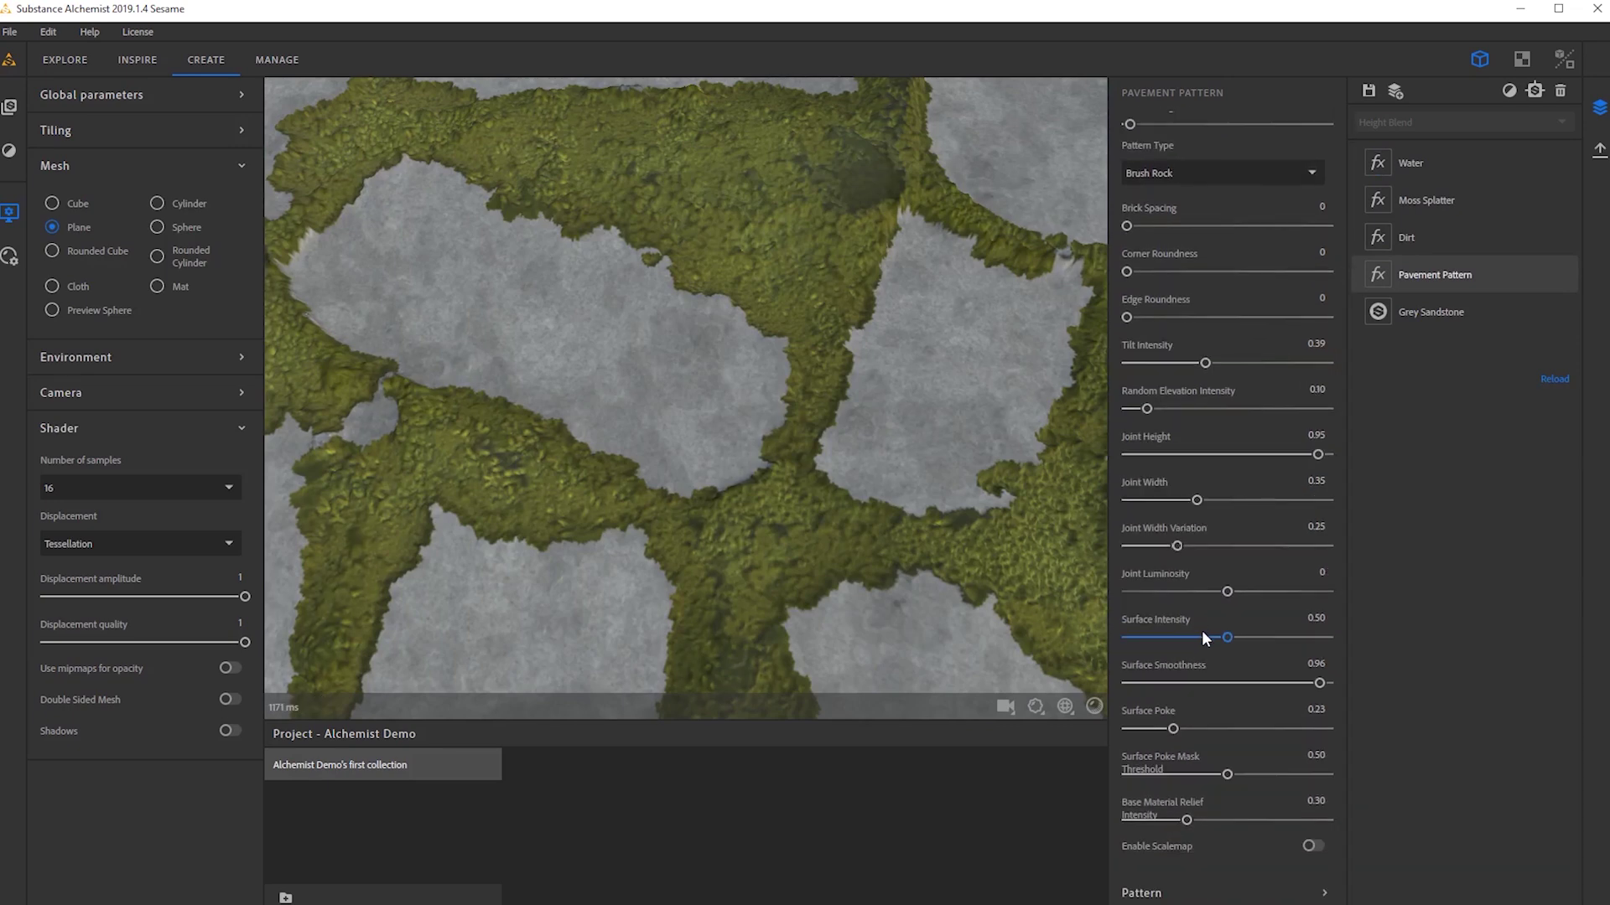
left_click_drag(702, 475, 536, 415)
scroll(864, 461, "down", 5)
left_click_drag(863, 461, 717, 524)
scroll(840, 524, "down", 5)
left_click_drag(875, 531, 597, 151)
scroll(649, 379, "up", 5)
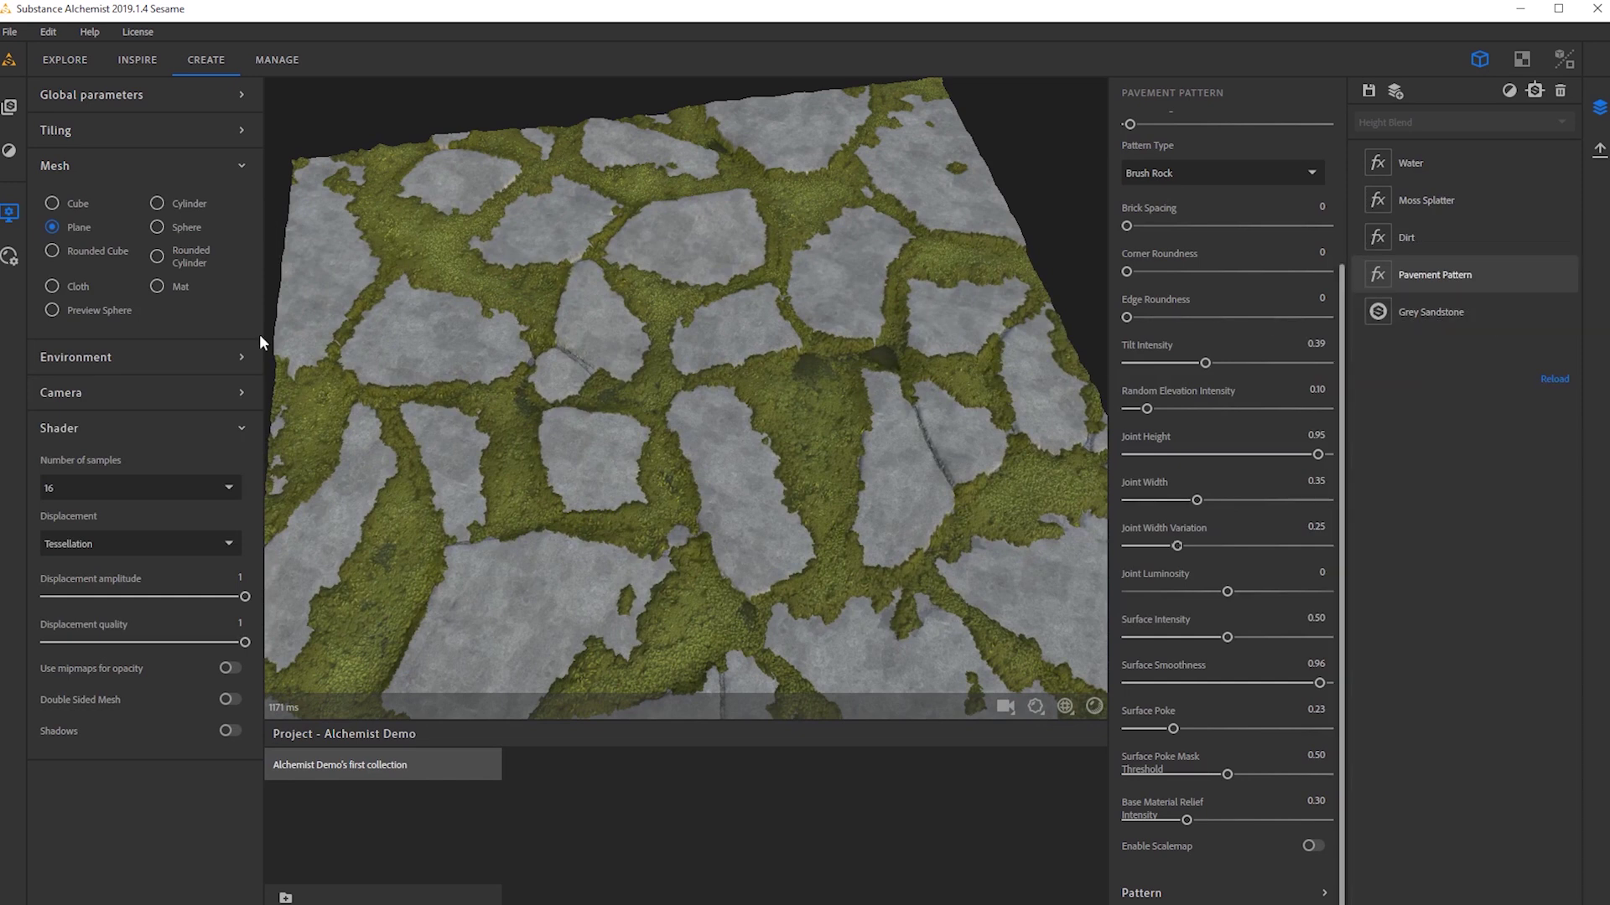
Drop Limestone Amber Raw from Substance Source over Grey Sandstone, then review the new stone.
left_click(9, 106)
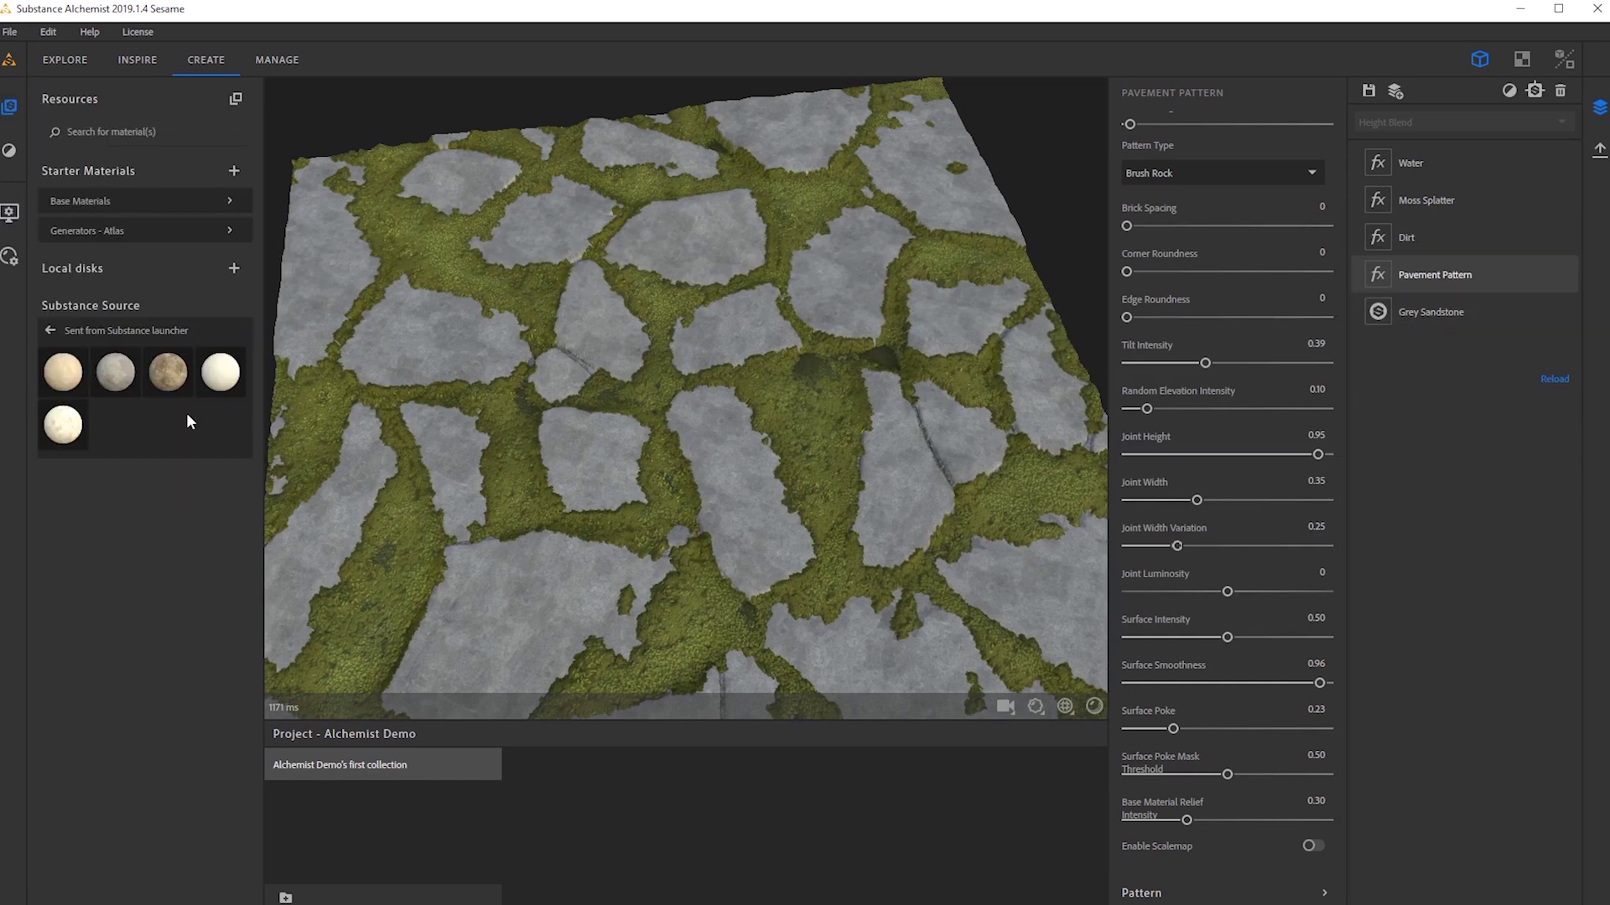
left_click_drag(168, 372, 1450, 289)
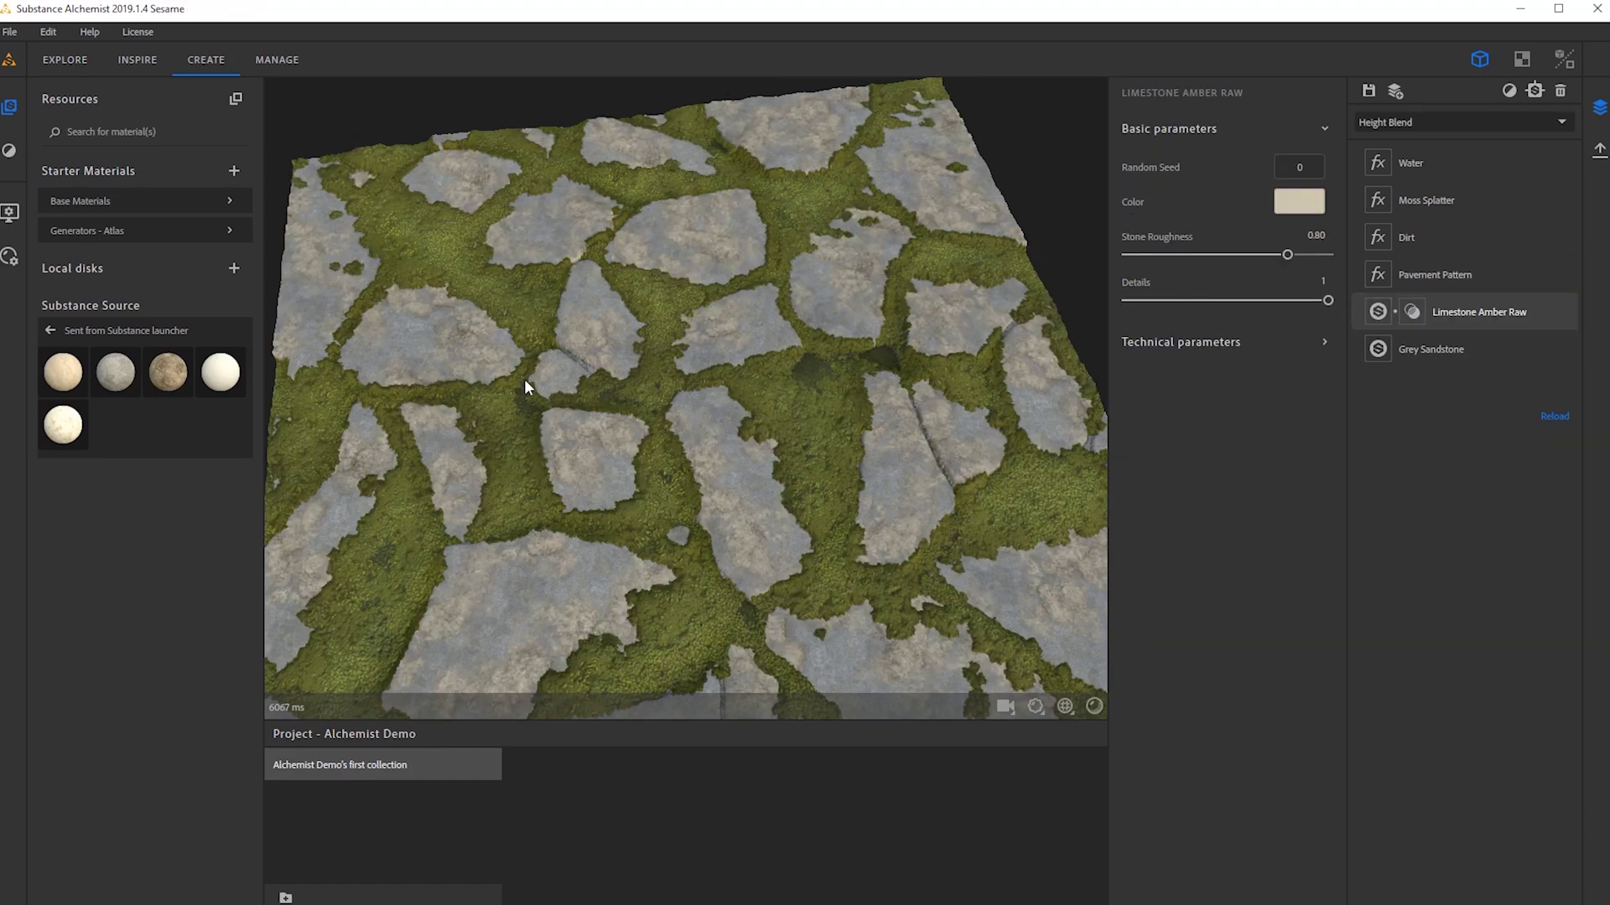
left_click_drag(525, 379, 665, 547, "alt")
scroll(530, 421, "down", 3)
scroll(601, 460, "up", 5)
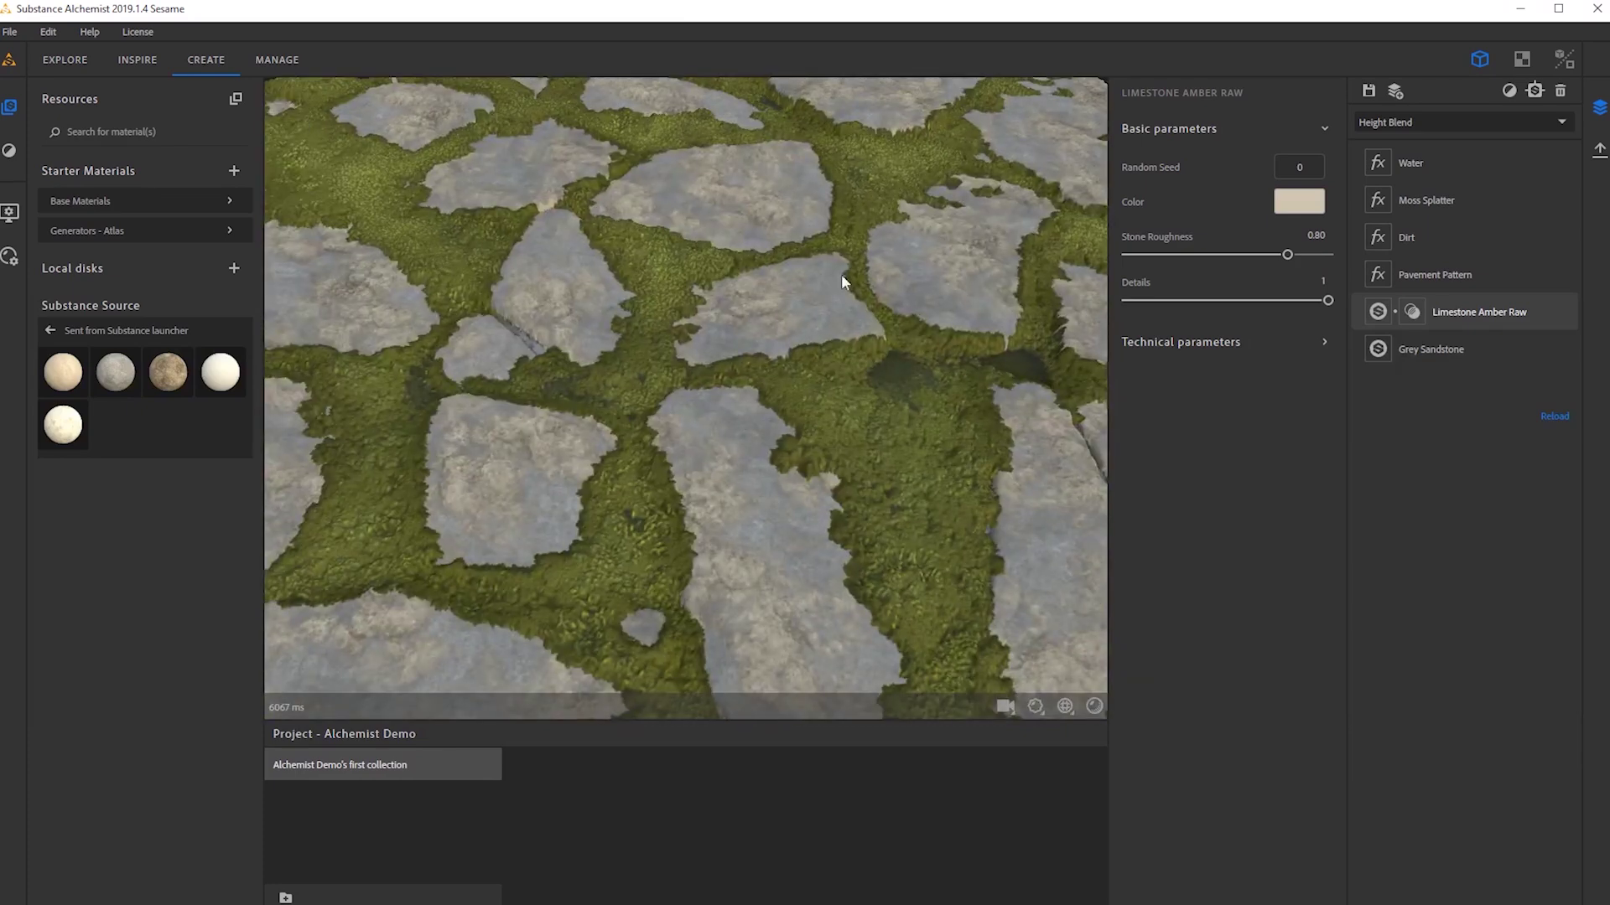
In the Limestone Amber Raw blend parameters, rework the offset and raise contrast to 0.66.
left_click(1413, 312)
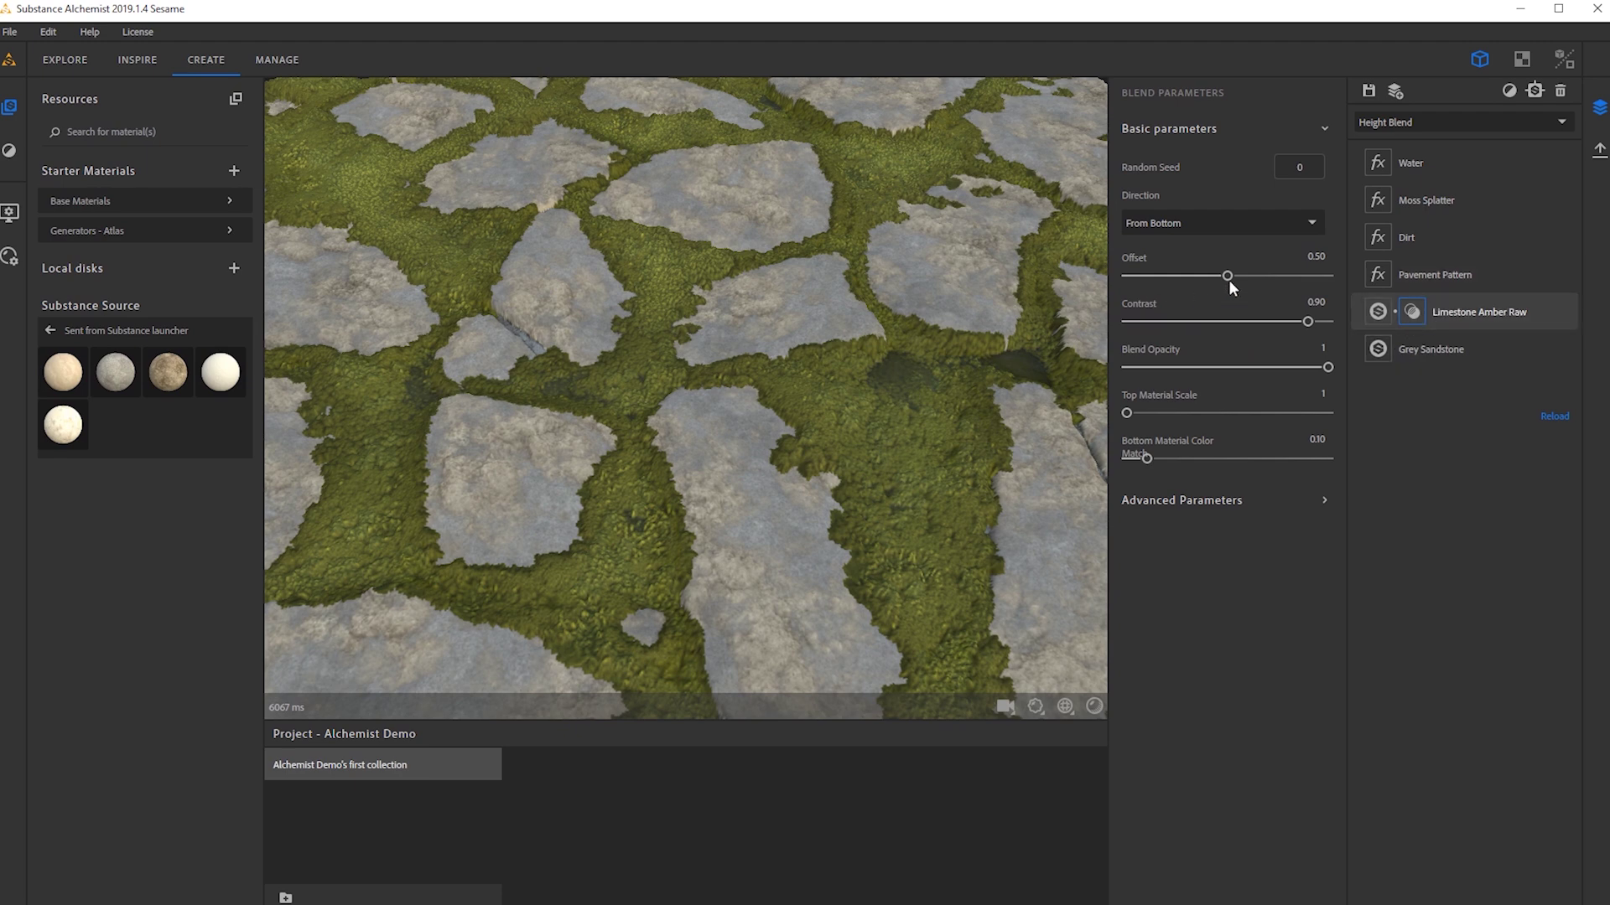
left_click_drag(1205, 285, 1280, 280)
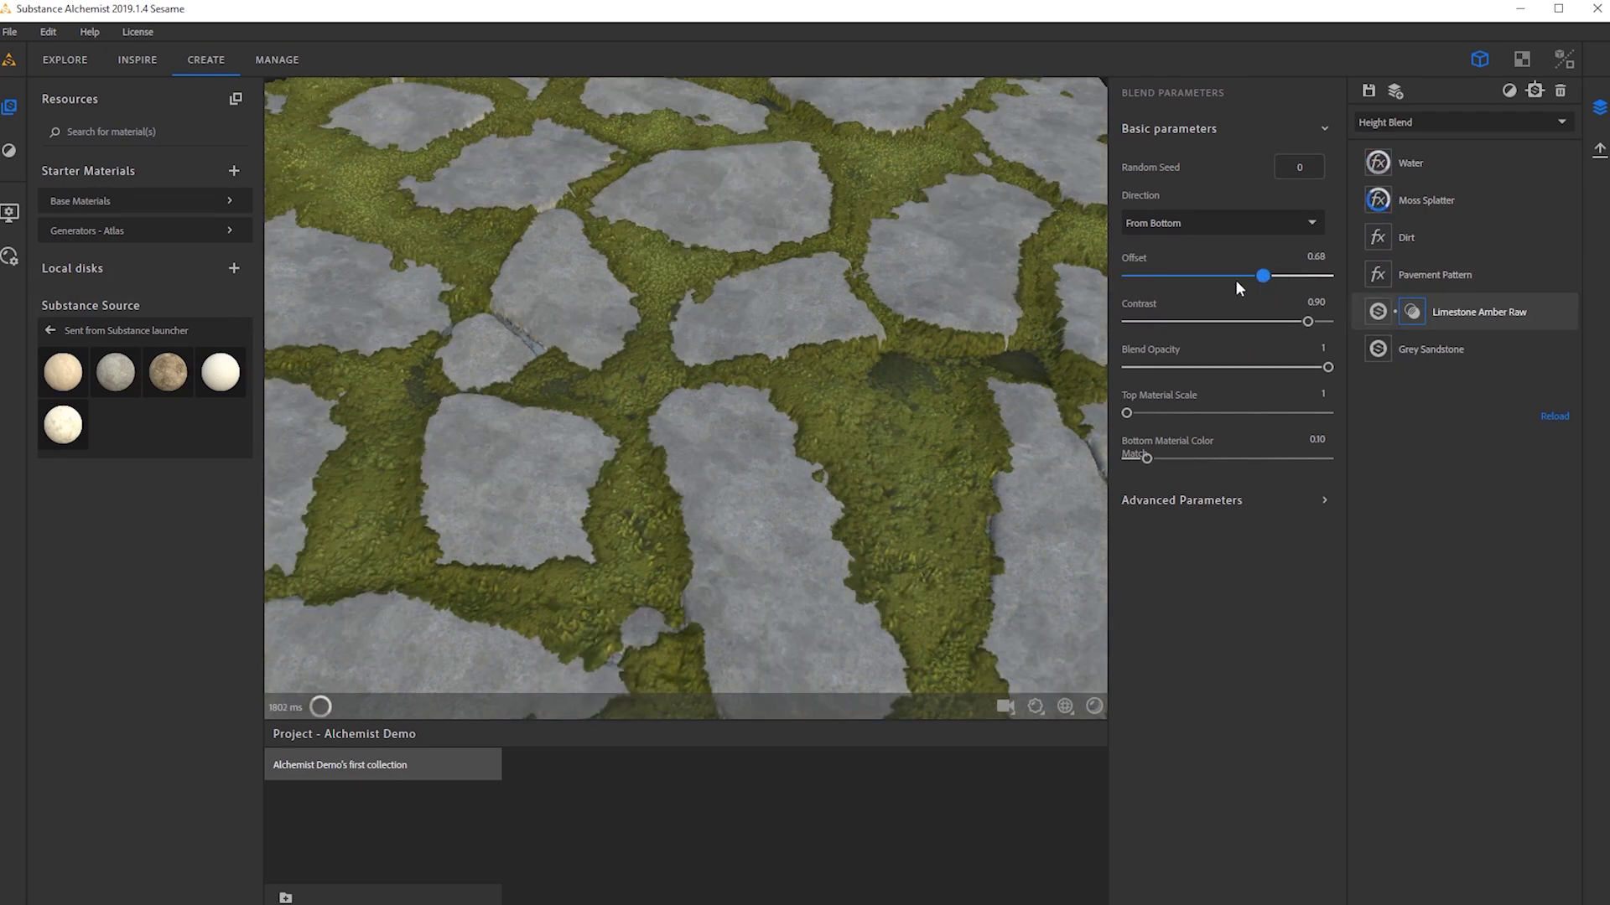
mouse_move(1188, 280)
left_mouse_down()
mouse_move(1228, 279)
mouse_move(1211, 280)
left_mouse_up()
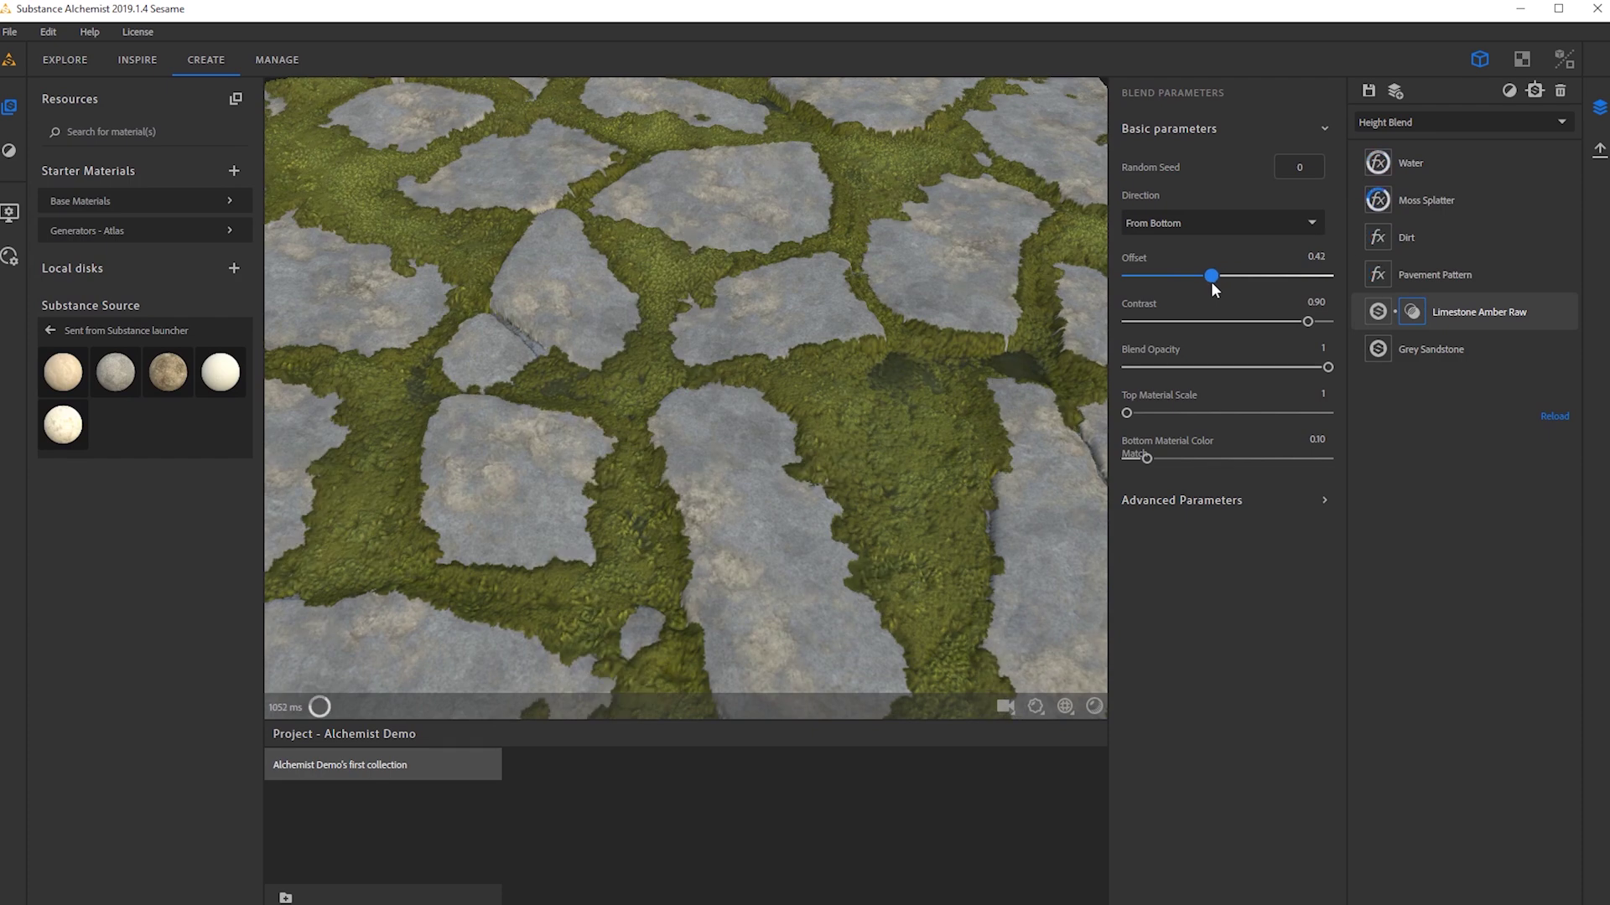
left_click_drag(1308, 322, 1292, 322)
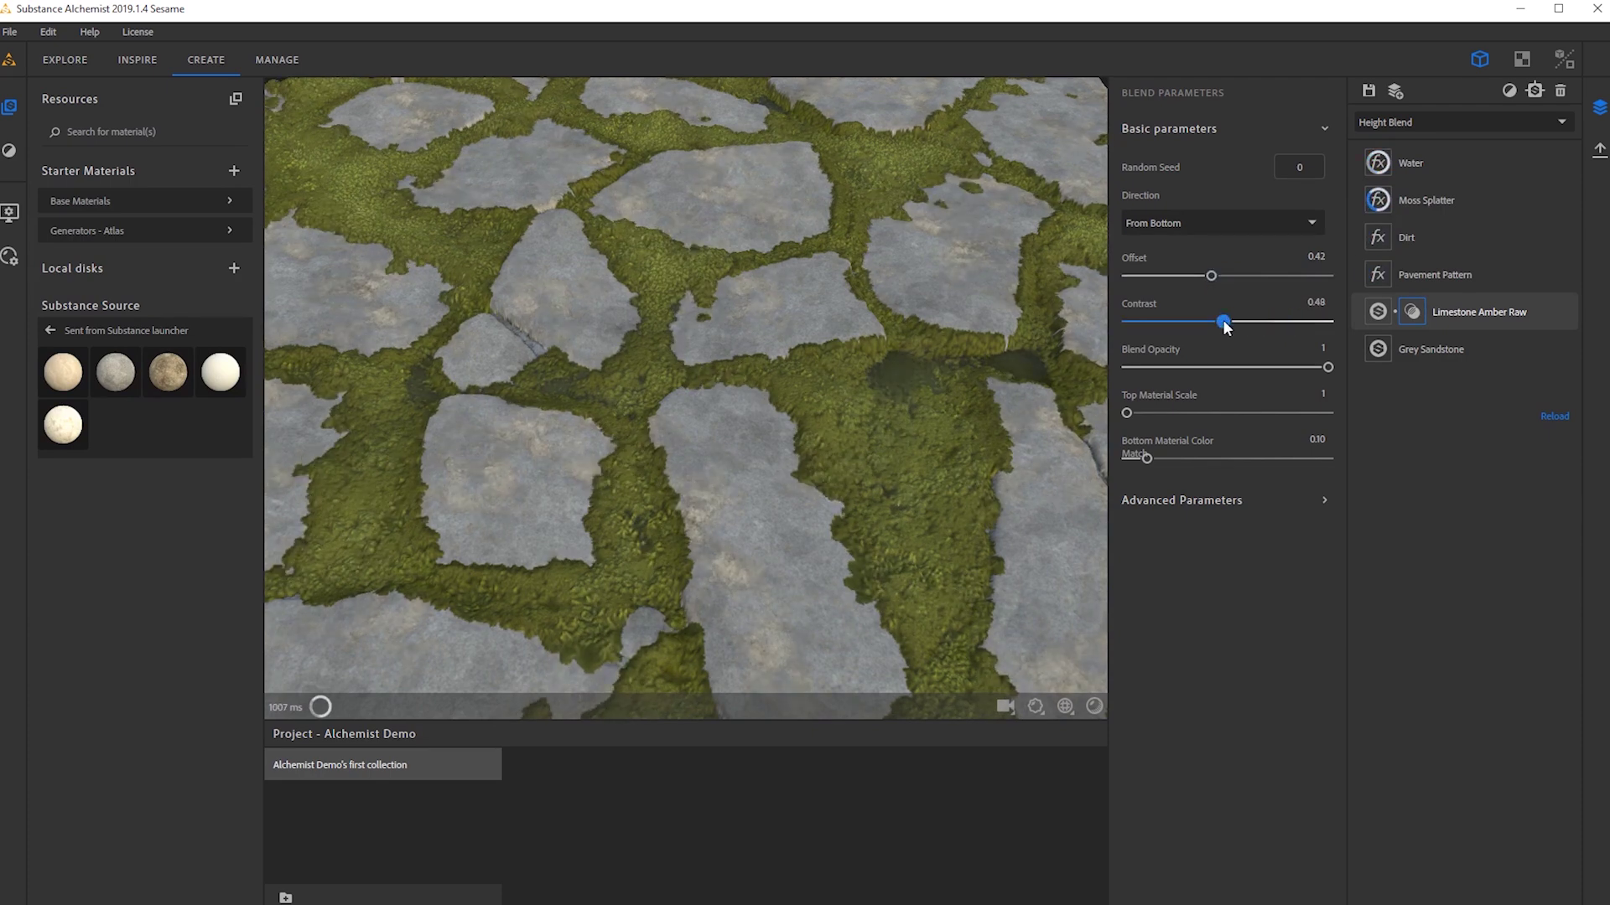
left_click_drag(1211, 280, 1279, 282)
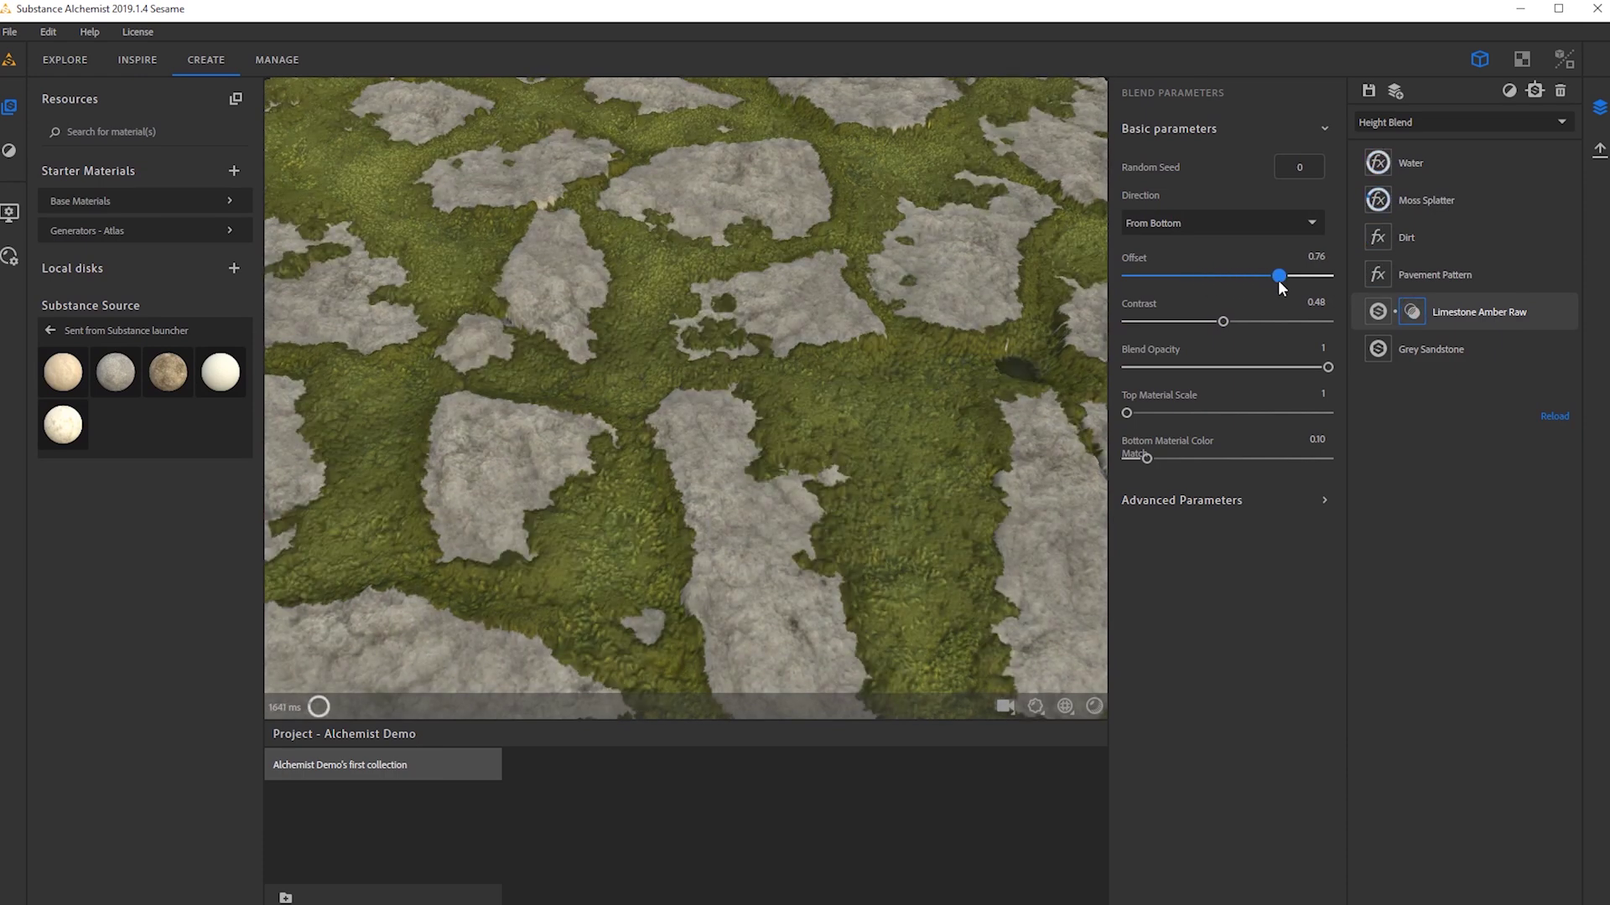
left_click_drag(1245, 327, 1260, 320)
left_click_drag(835, 401, 930, 377)
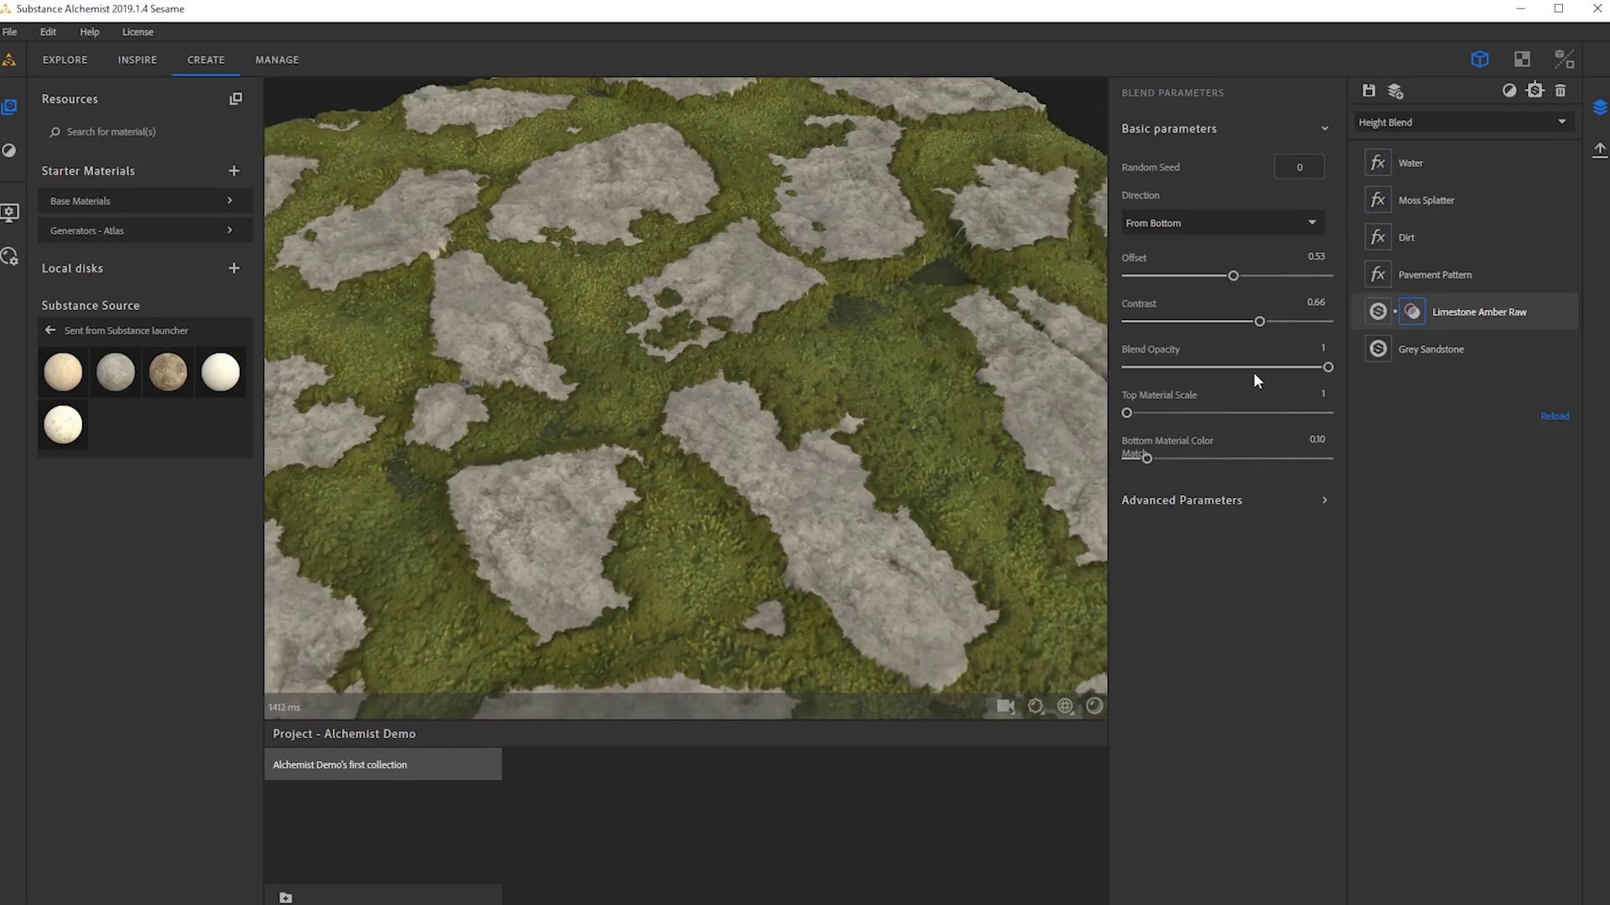
Lower the blend opacity to 0.53 and push the offset to 0.74, checking the moss.
left_click_drag(1256, 368, 1234, 367)
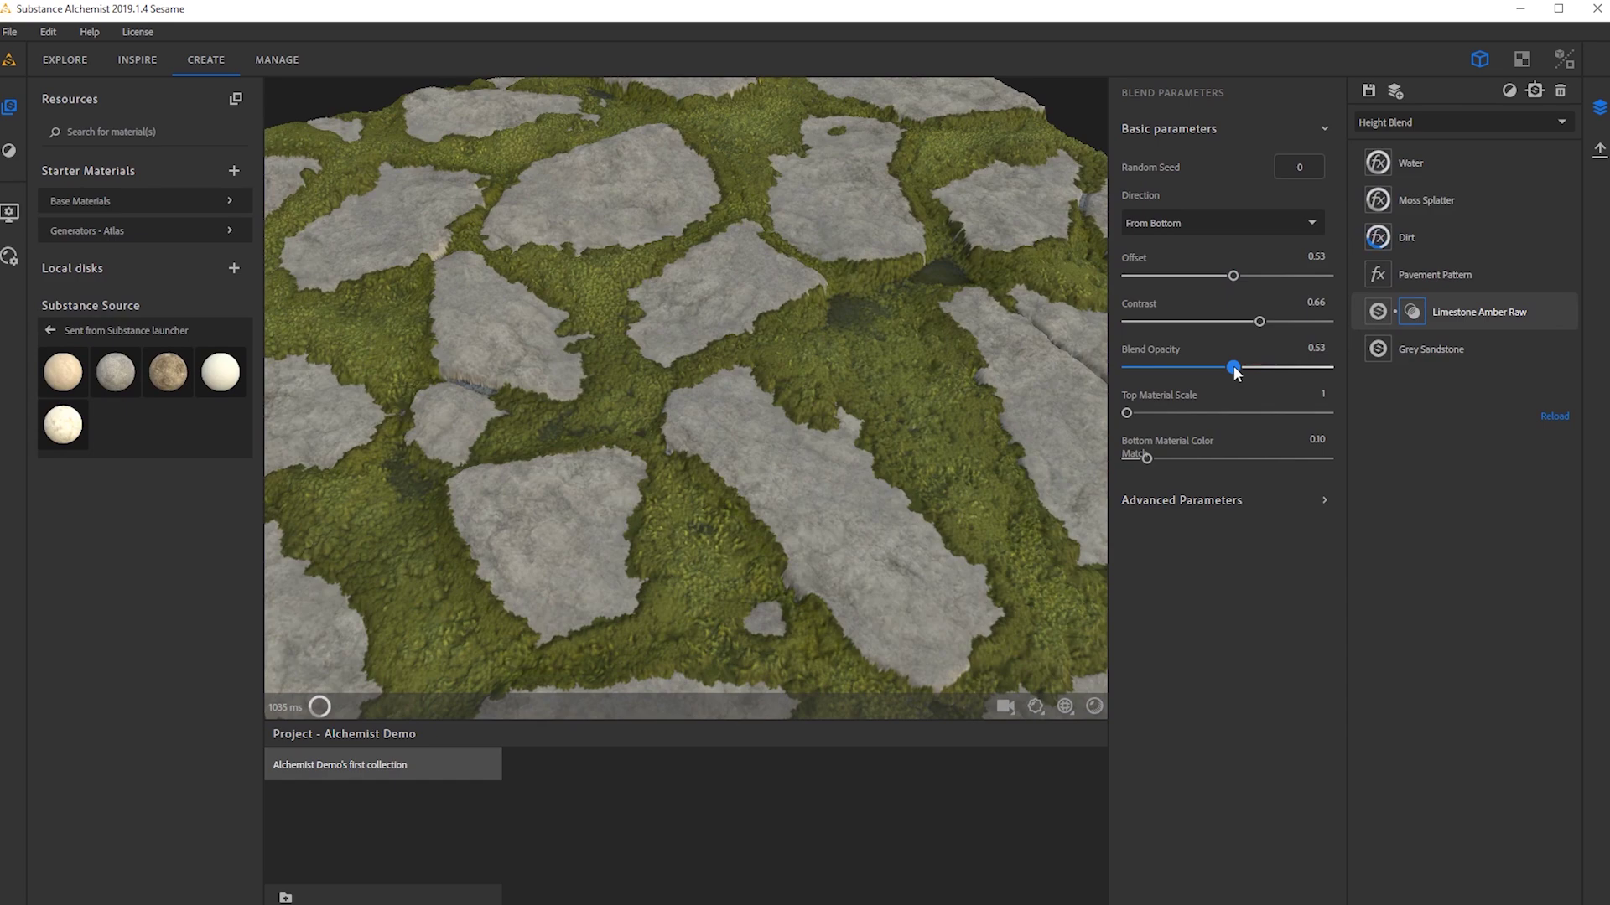
left_click_drag(737, 379, 809, 371)
right_click_drag(810, 369, 703, 432, "shift")
scroll(702, 434, "up", 5)
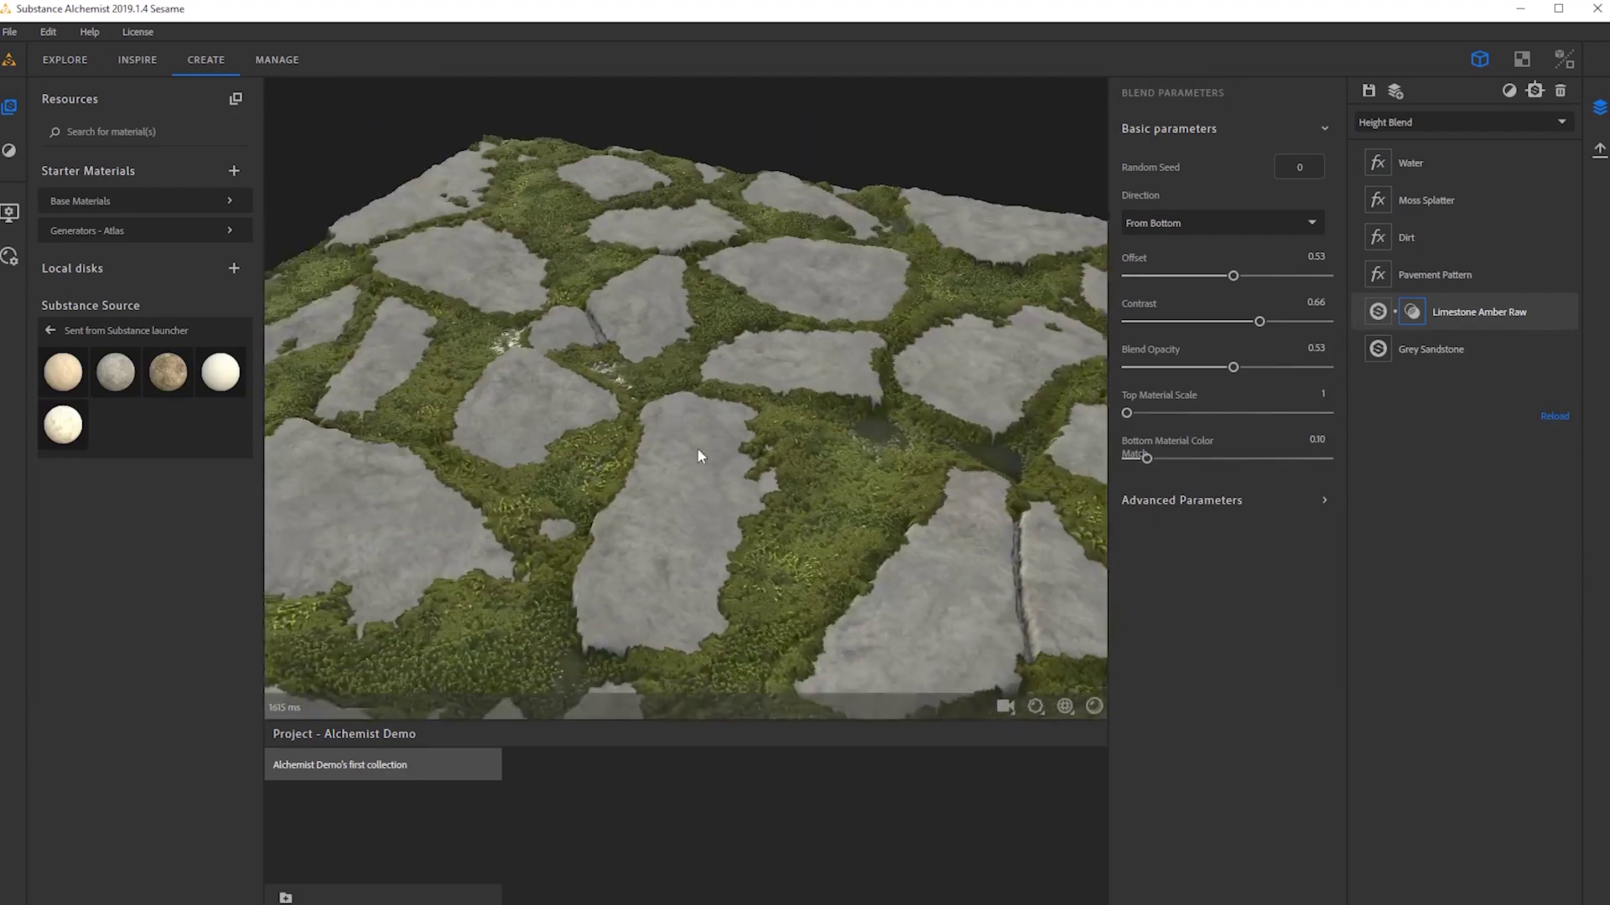
left_click_drag(697, 450, 726, 397)
scroll(702, 397, "down", 3)
left_click_drag(1226, 278, 1258, 280)
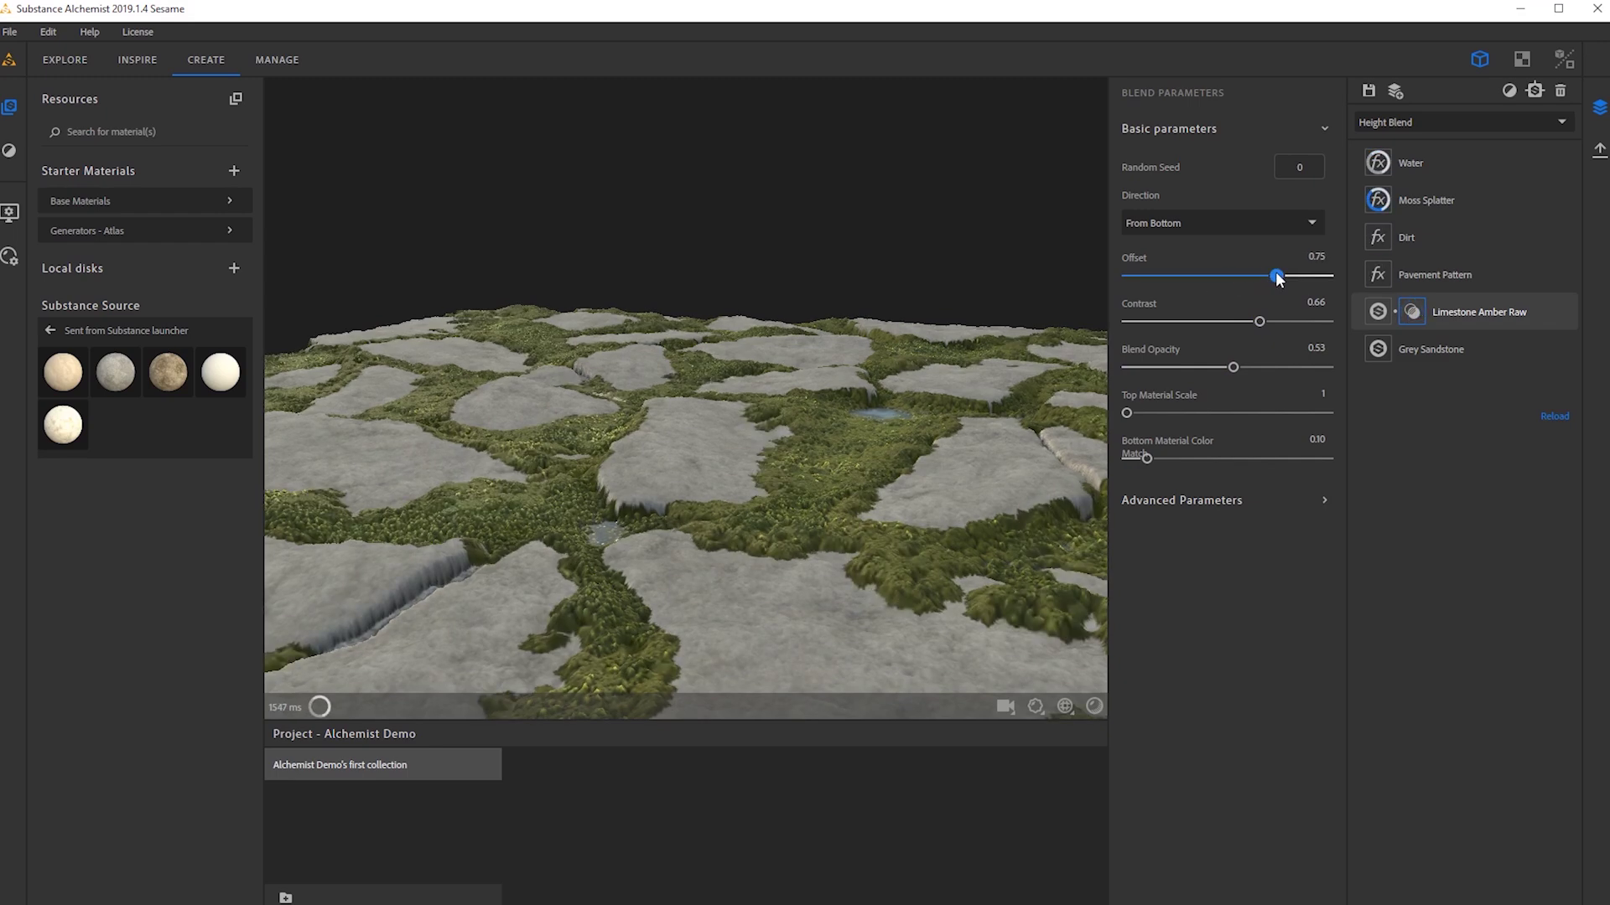
scroll(450, 521, "up", 3)
scroll(717, 415, "down", 3)
left_click_drag(717, 415, 592, 414)
right_click_drag(592, 414, 1099, 415, "shift")
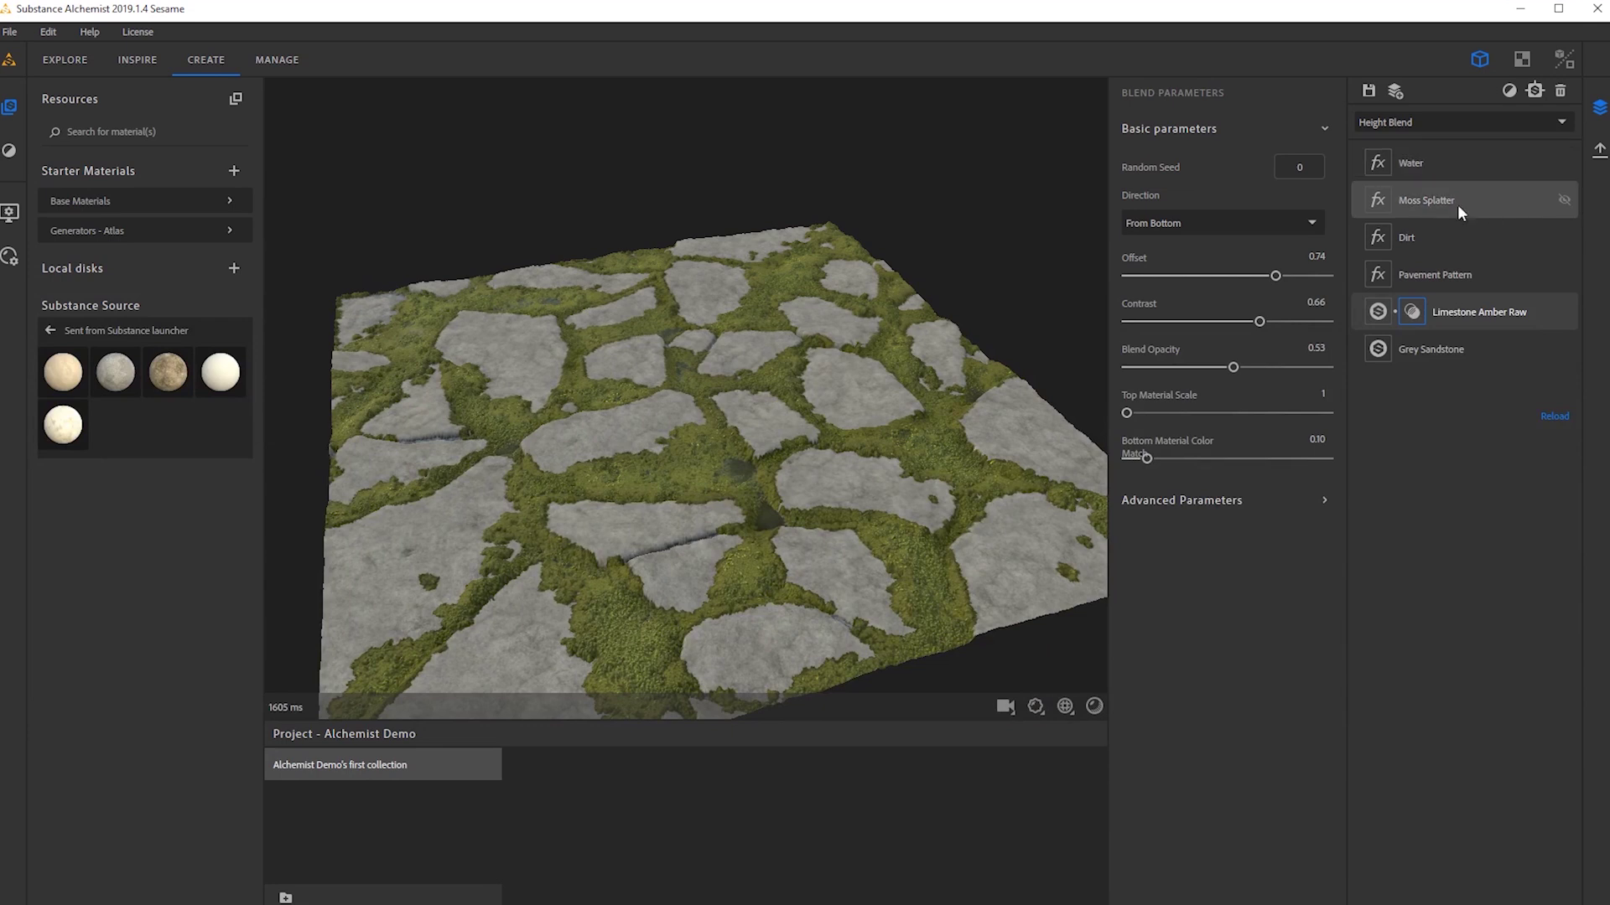
Reduce the Moss Splatter spread to 0.27.
left_click(1425, 200)
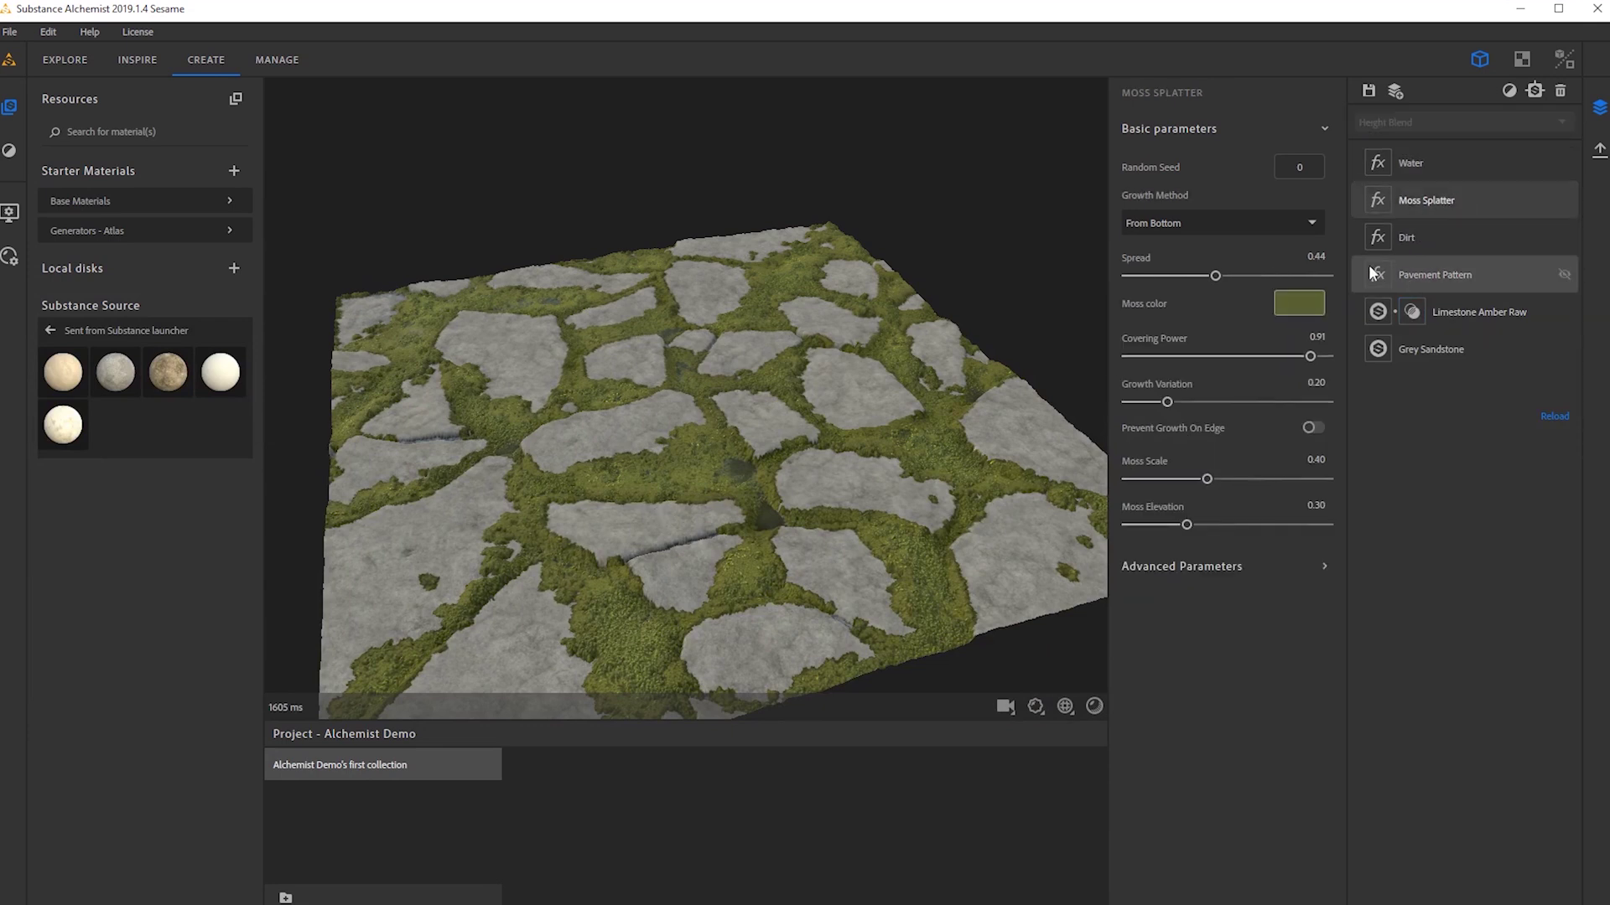
left_click_drag(1196, 279, 1184, 278)
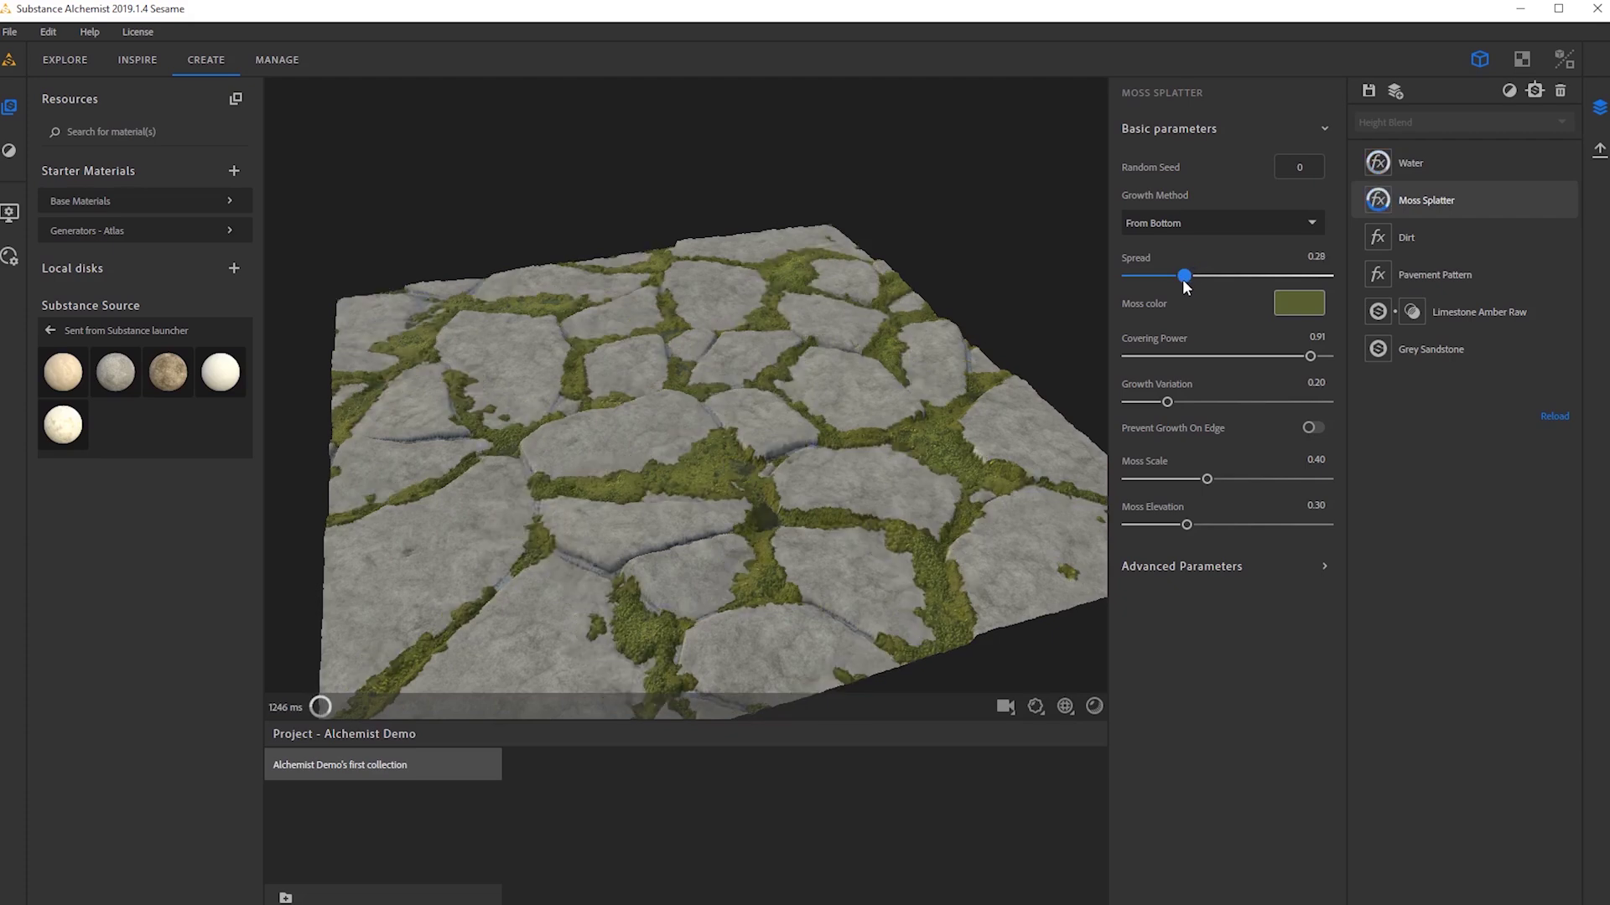
left_click_drag(937, 342, 607, 424)
right_click_drag(608, 426, 687, 427, "shift")
left_click_drag(686, 429, 989, 426)
Orbit the paving from several angles to inspect the thinned moss in the cracks.
right_click_drag(989, 429, 742, 481)
left_click_drag(743, 481, 763, 480)
right_click_drag(762, 480, 984, 461)
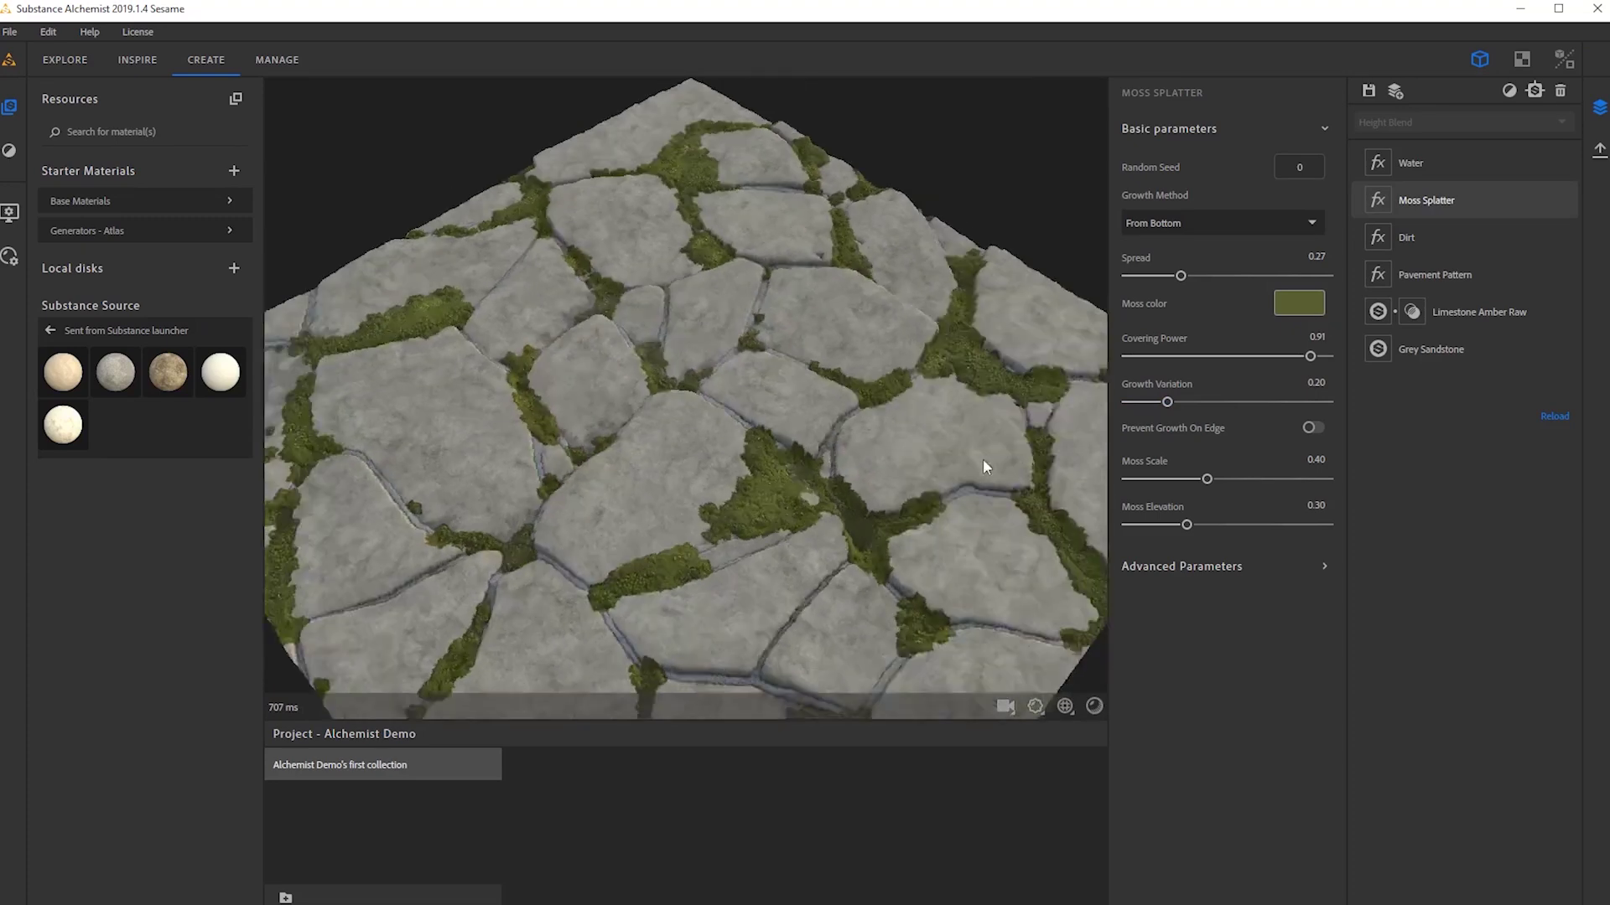
left_click_drag(983, 461, 872, 464)
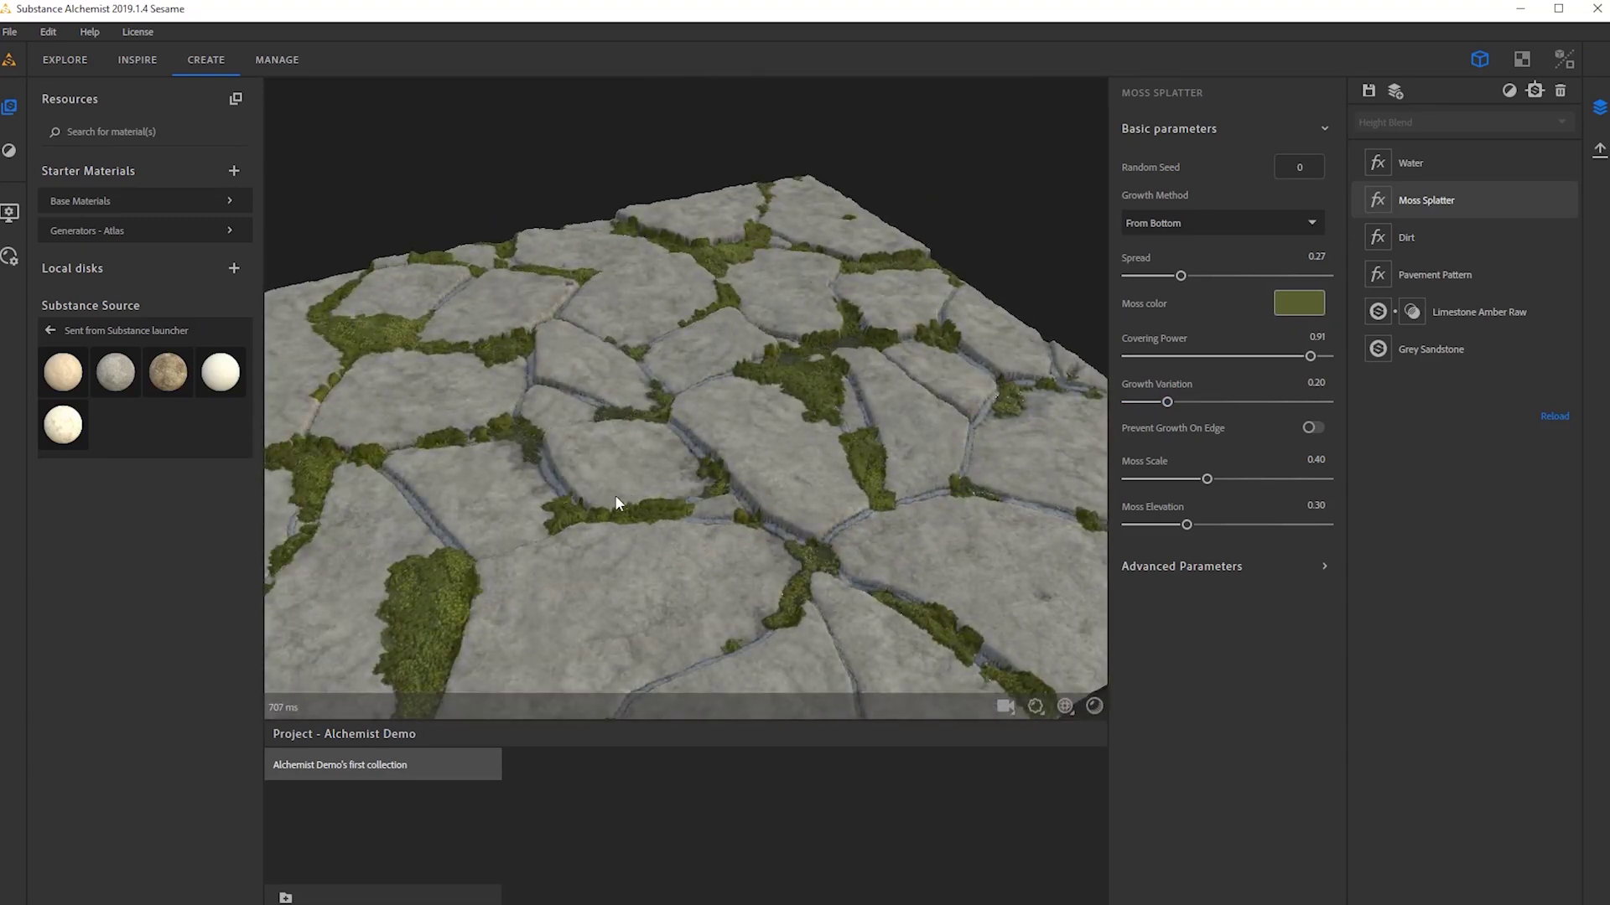
left_click_drag(575, 496, 653, 416)
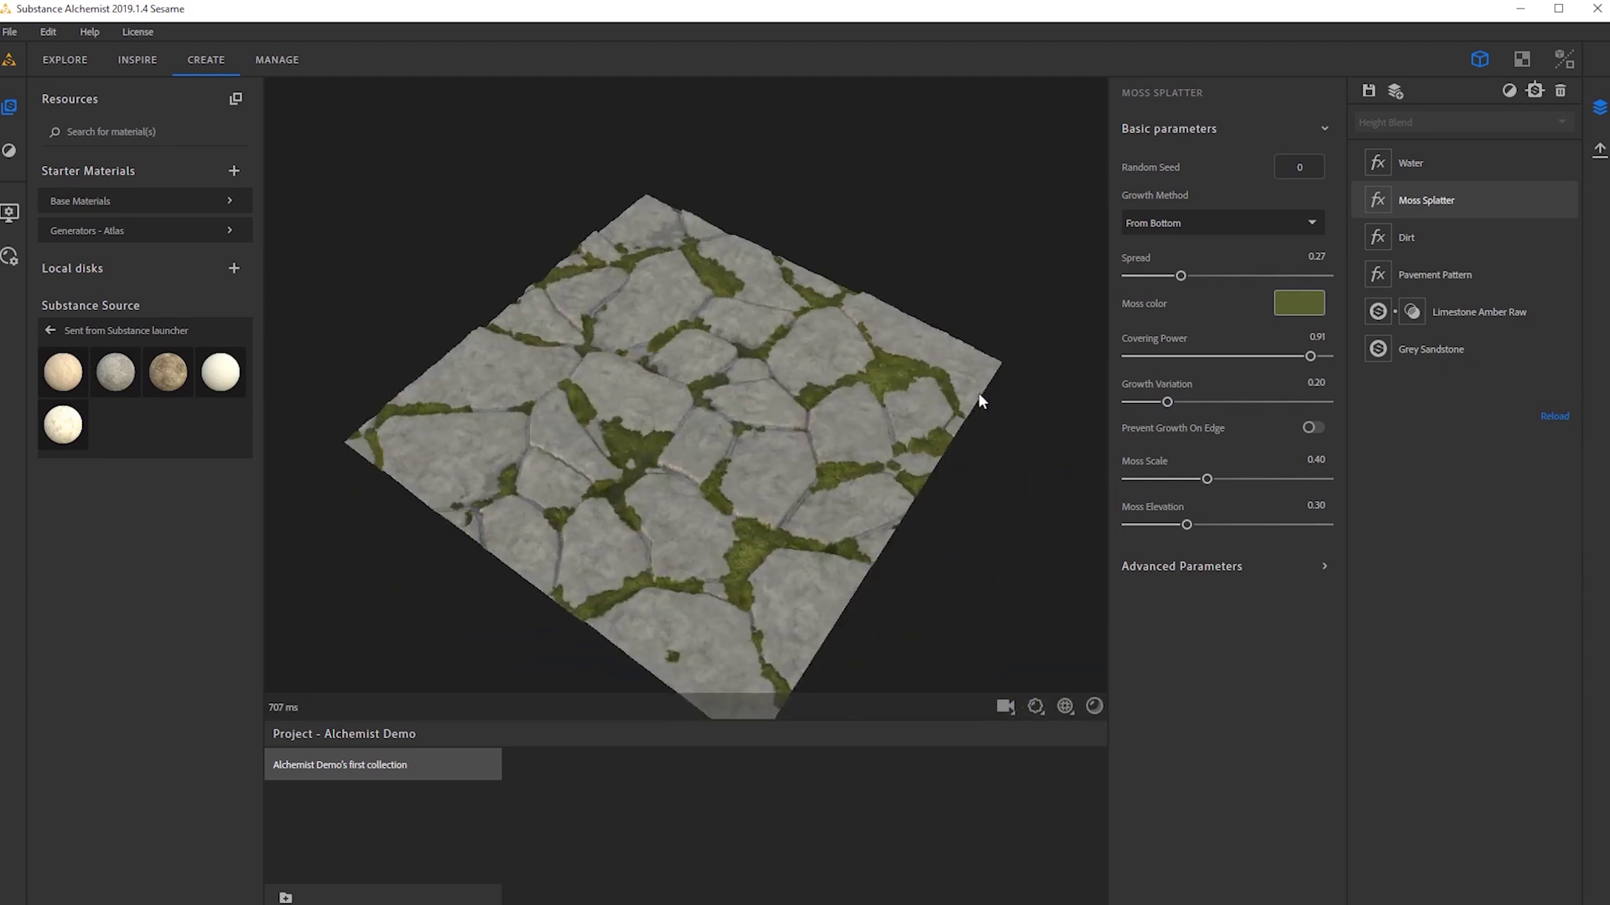
left_click_drag(1004, 324, 903, 443)
scroll(737, 471, "up", 5)
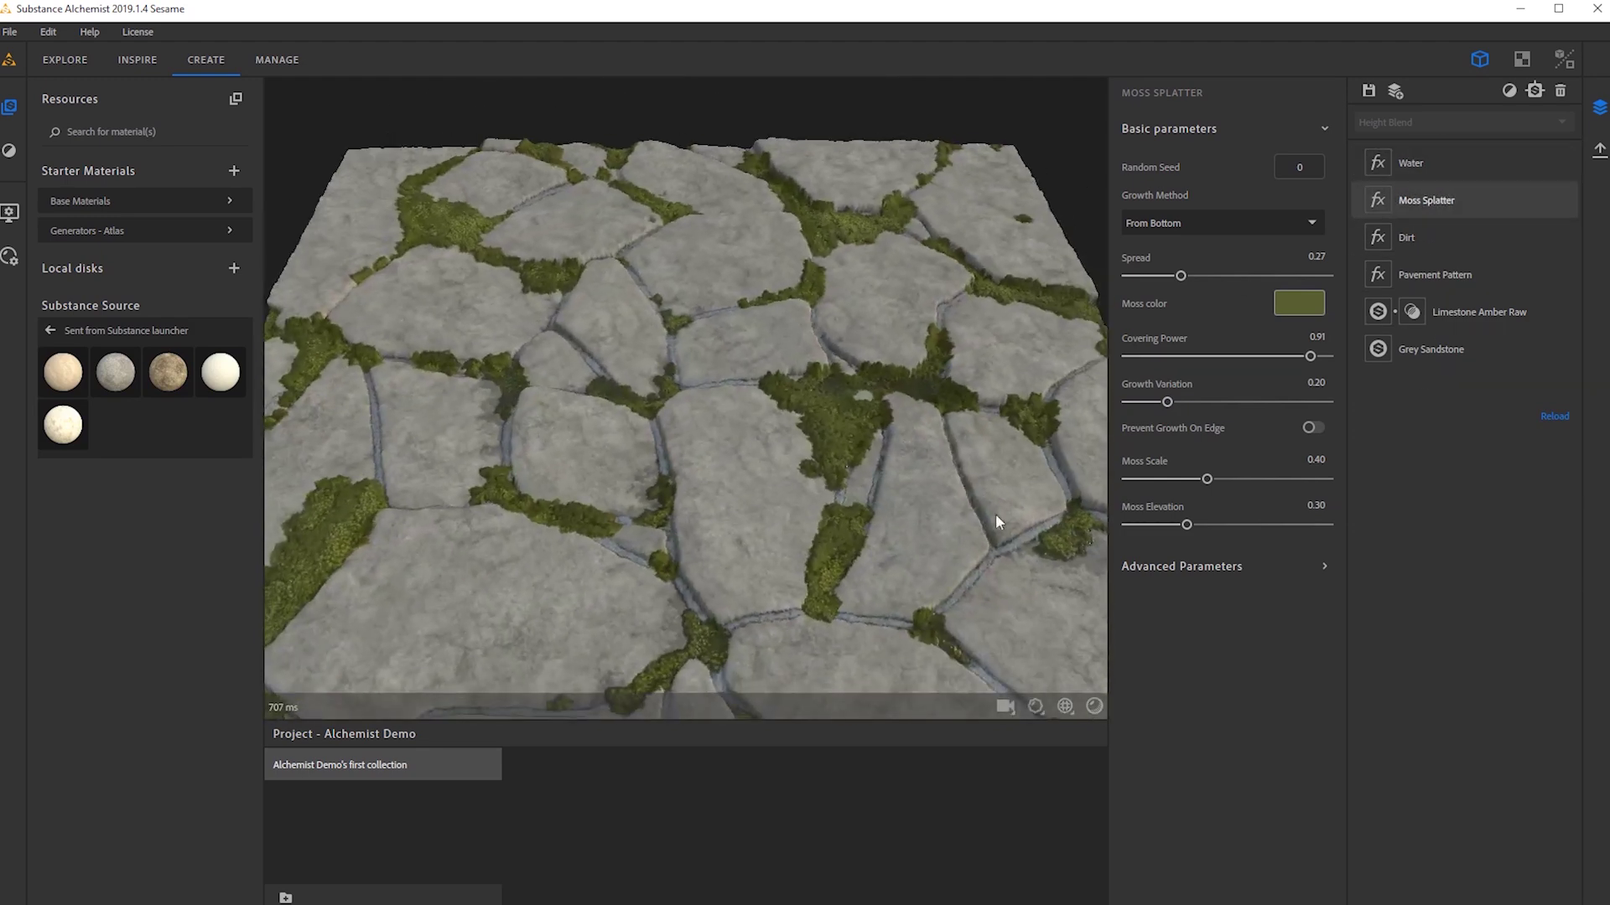
left_click_drag(877, 490, 866, 425)
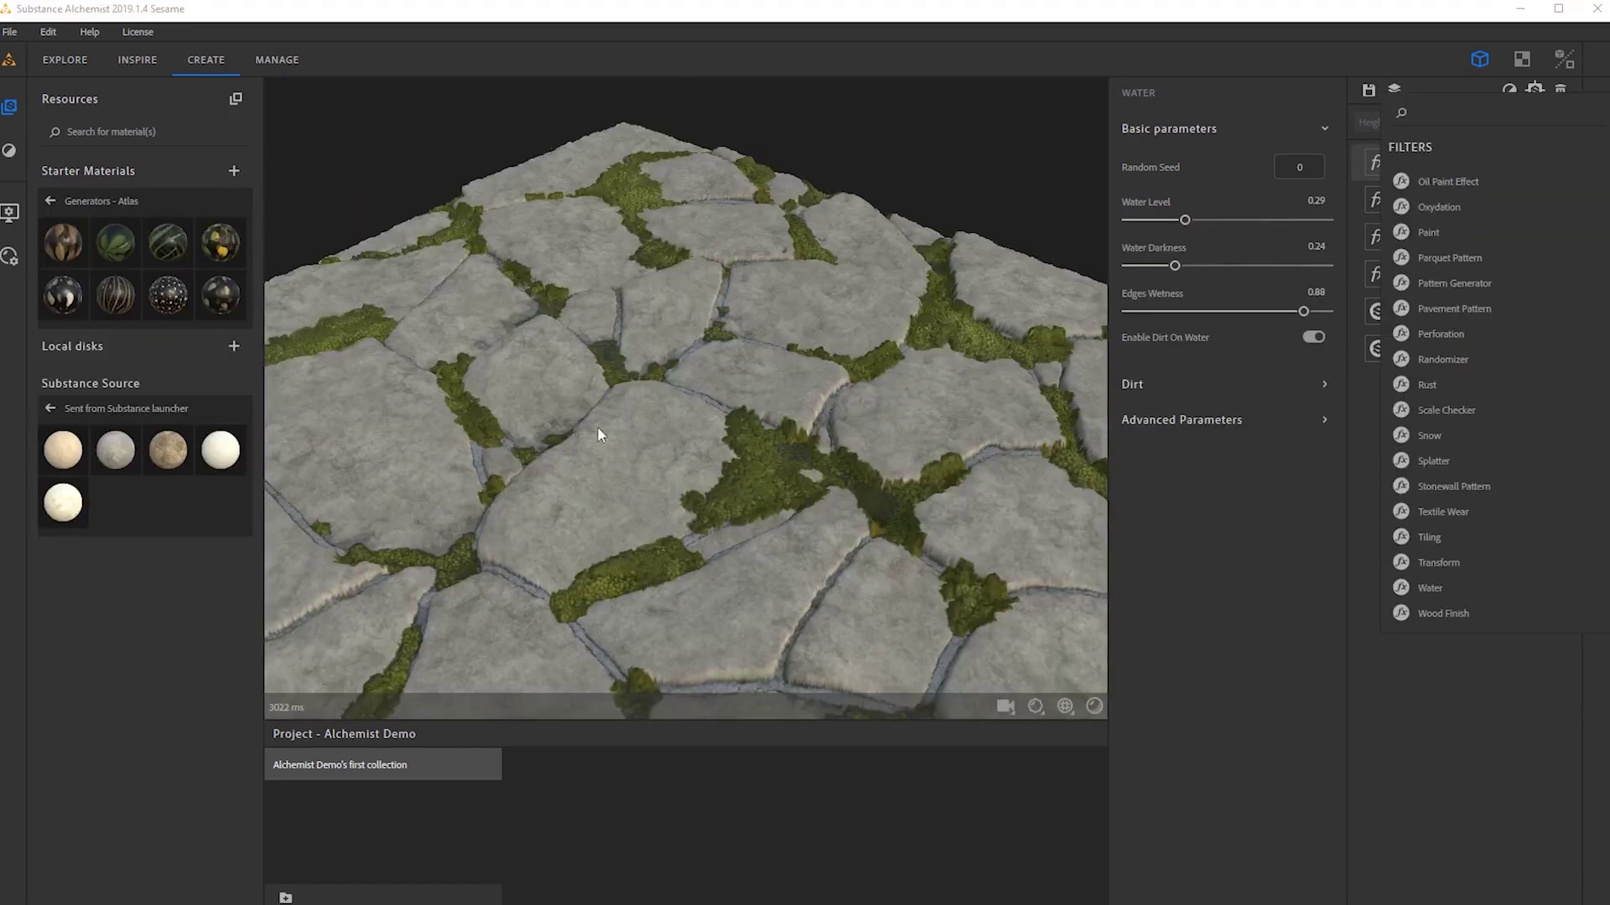
left_click_drag(599, 433, 770, 467)
left_click_drag(878, 410, 570, 389)
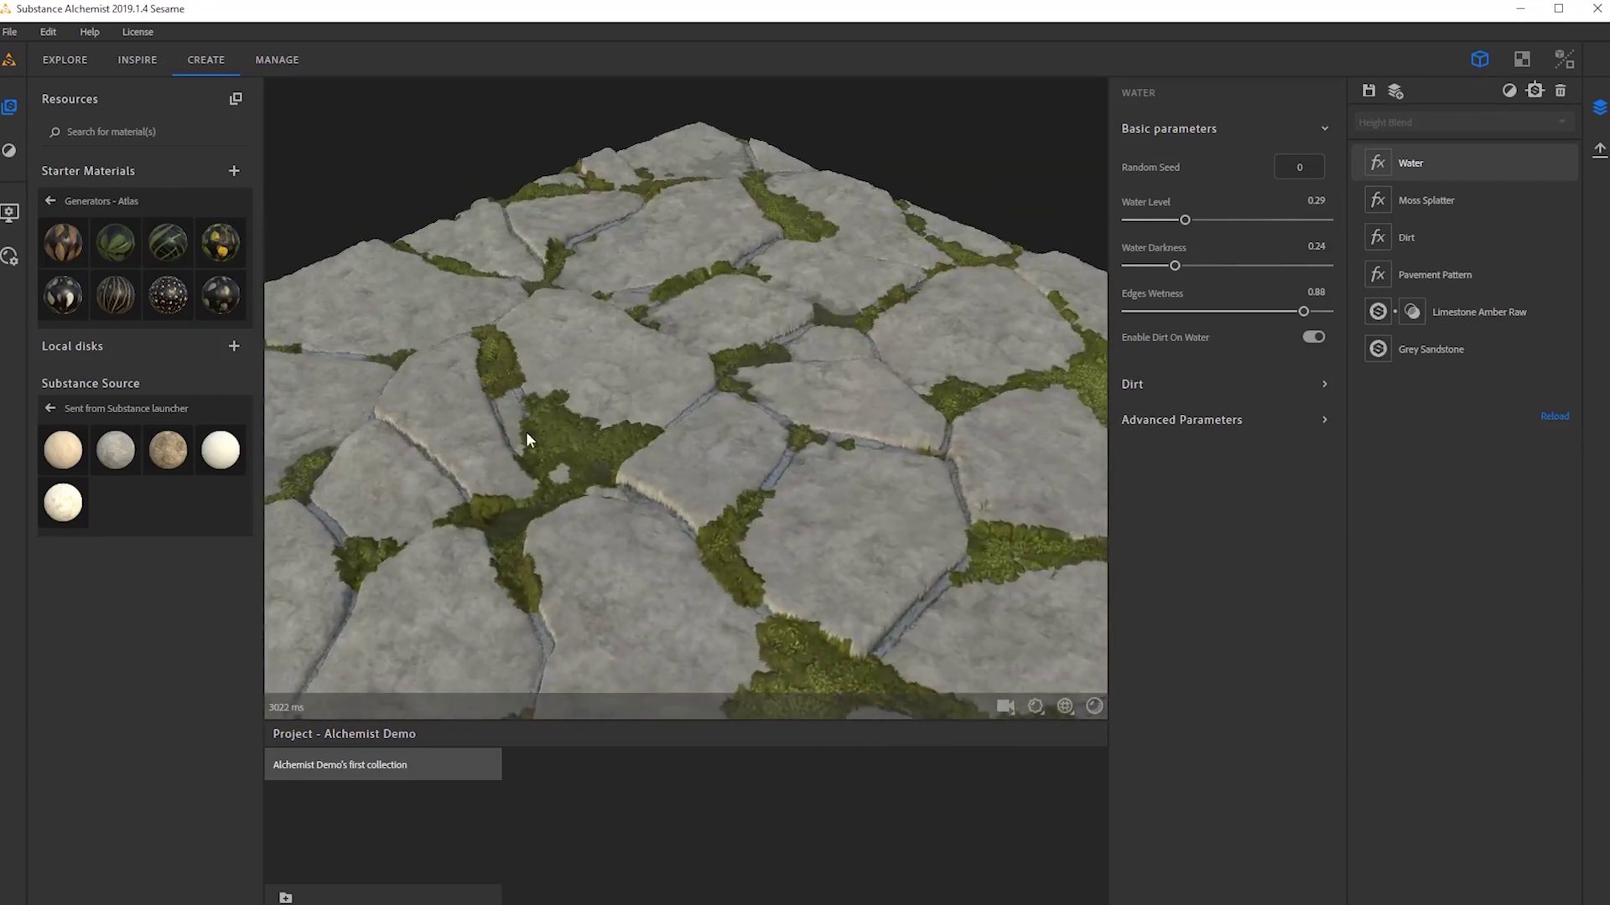
Delete the Moss Splatter layer, leaving bare limestone flagstones with wet joints.
left_click(1444, 201)
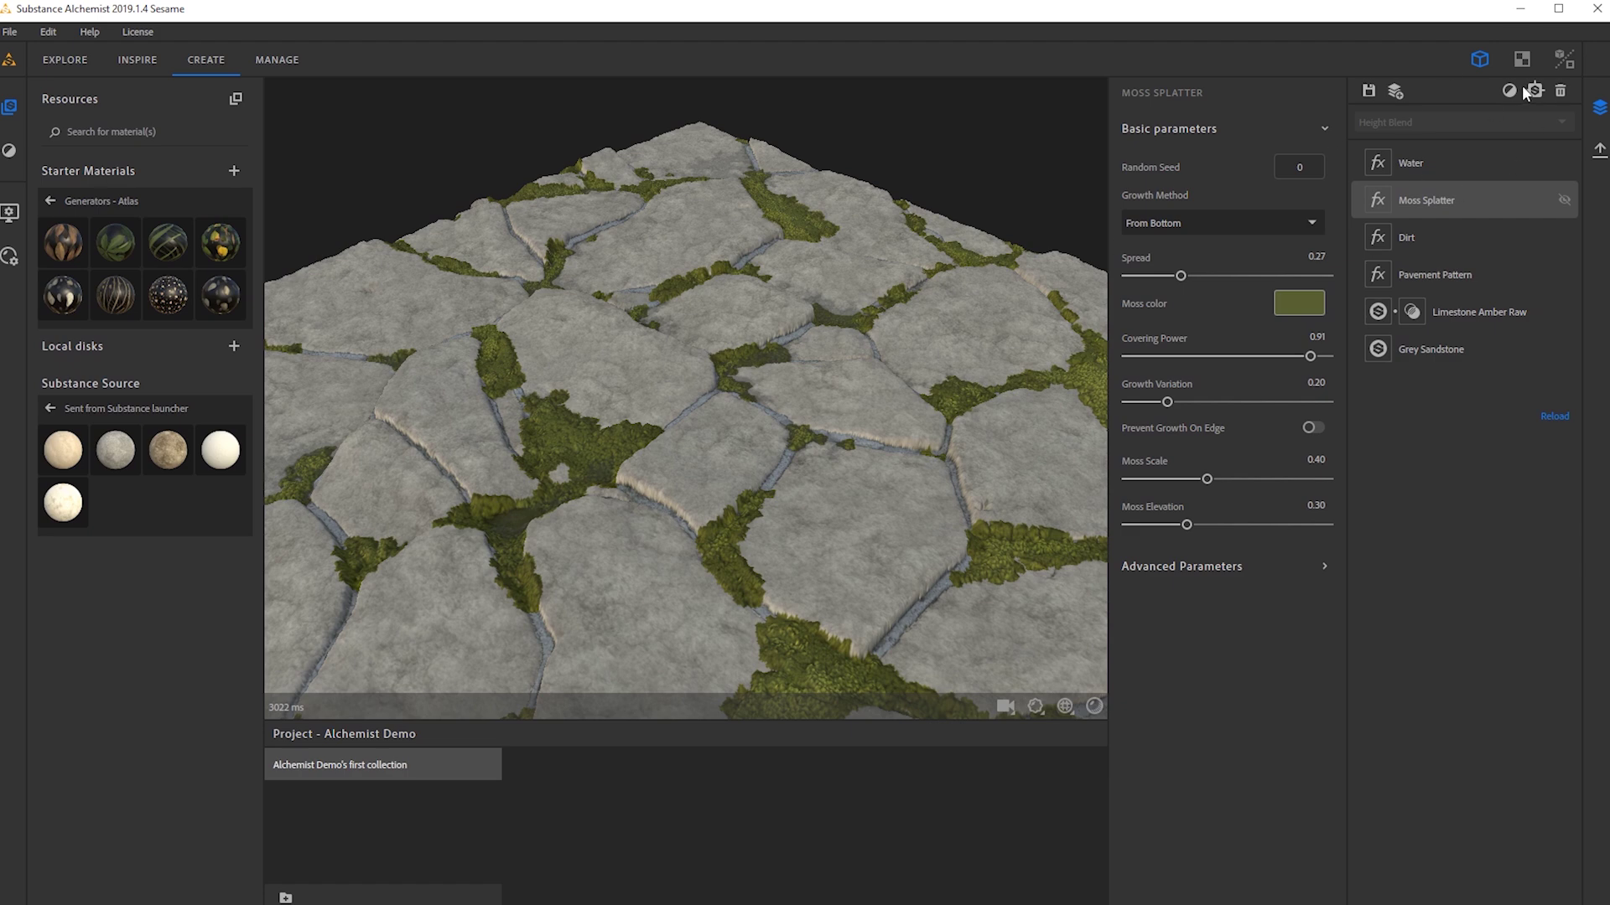
key("Delete")
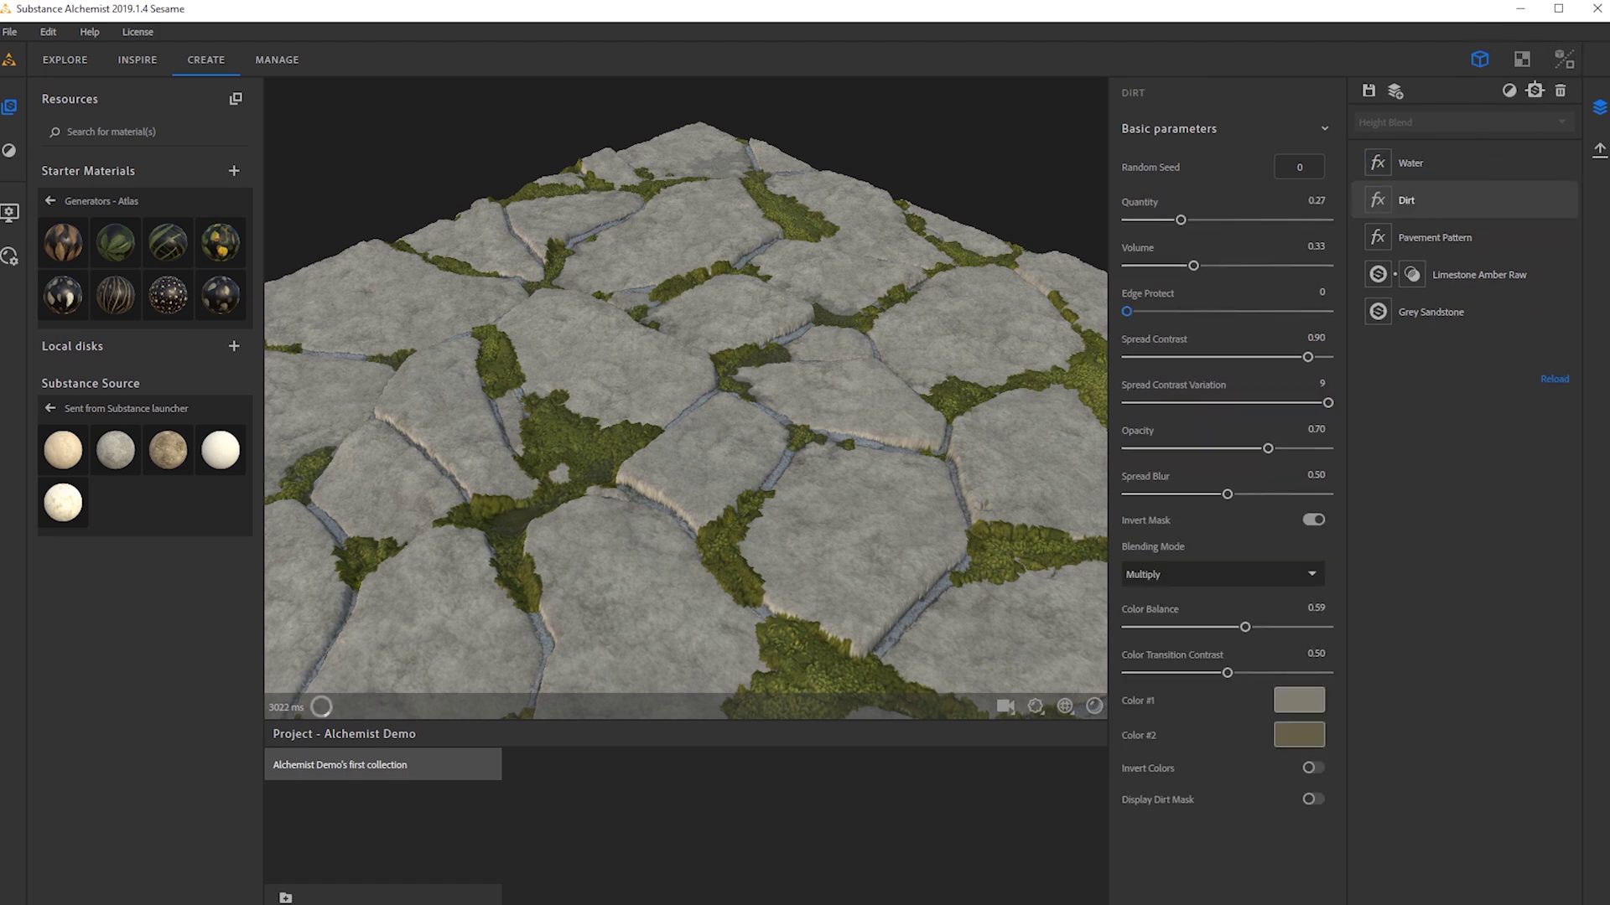
left_click_drag(889, 336, 986, 371)
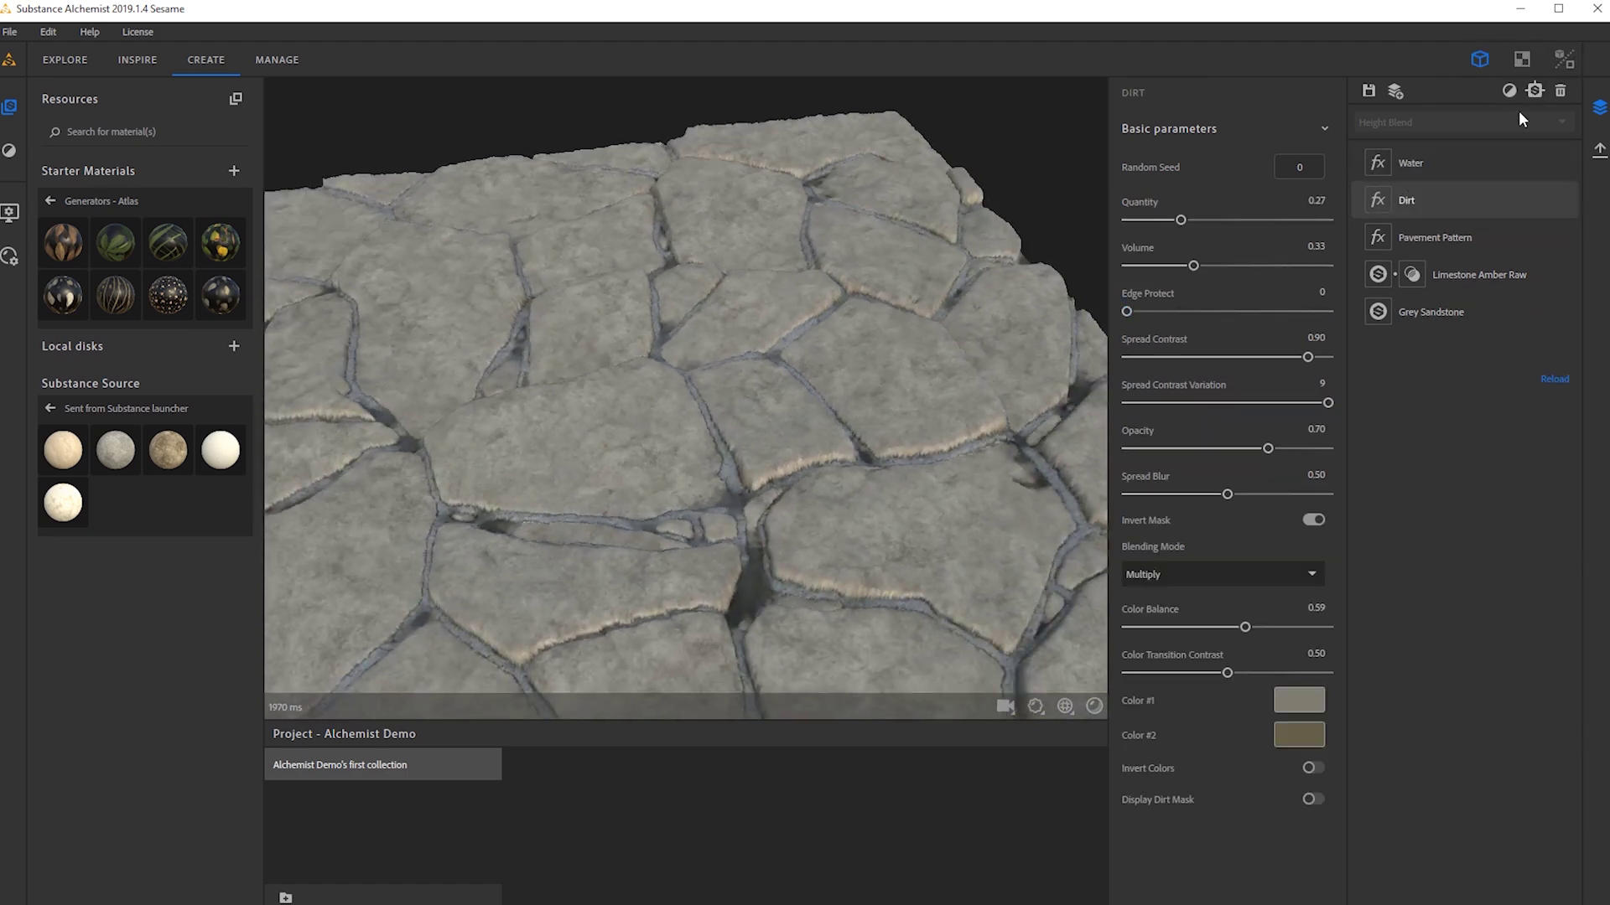
left_click_drag(744, 496, 683, 536)
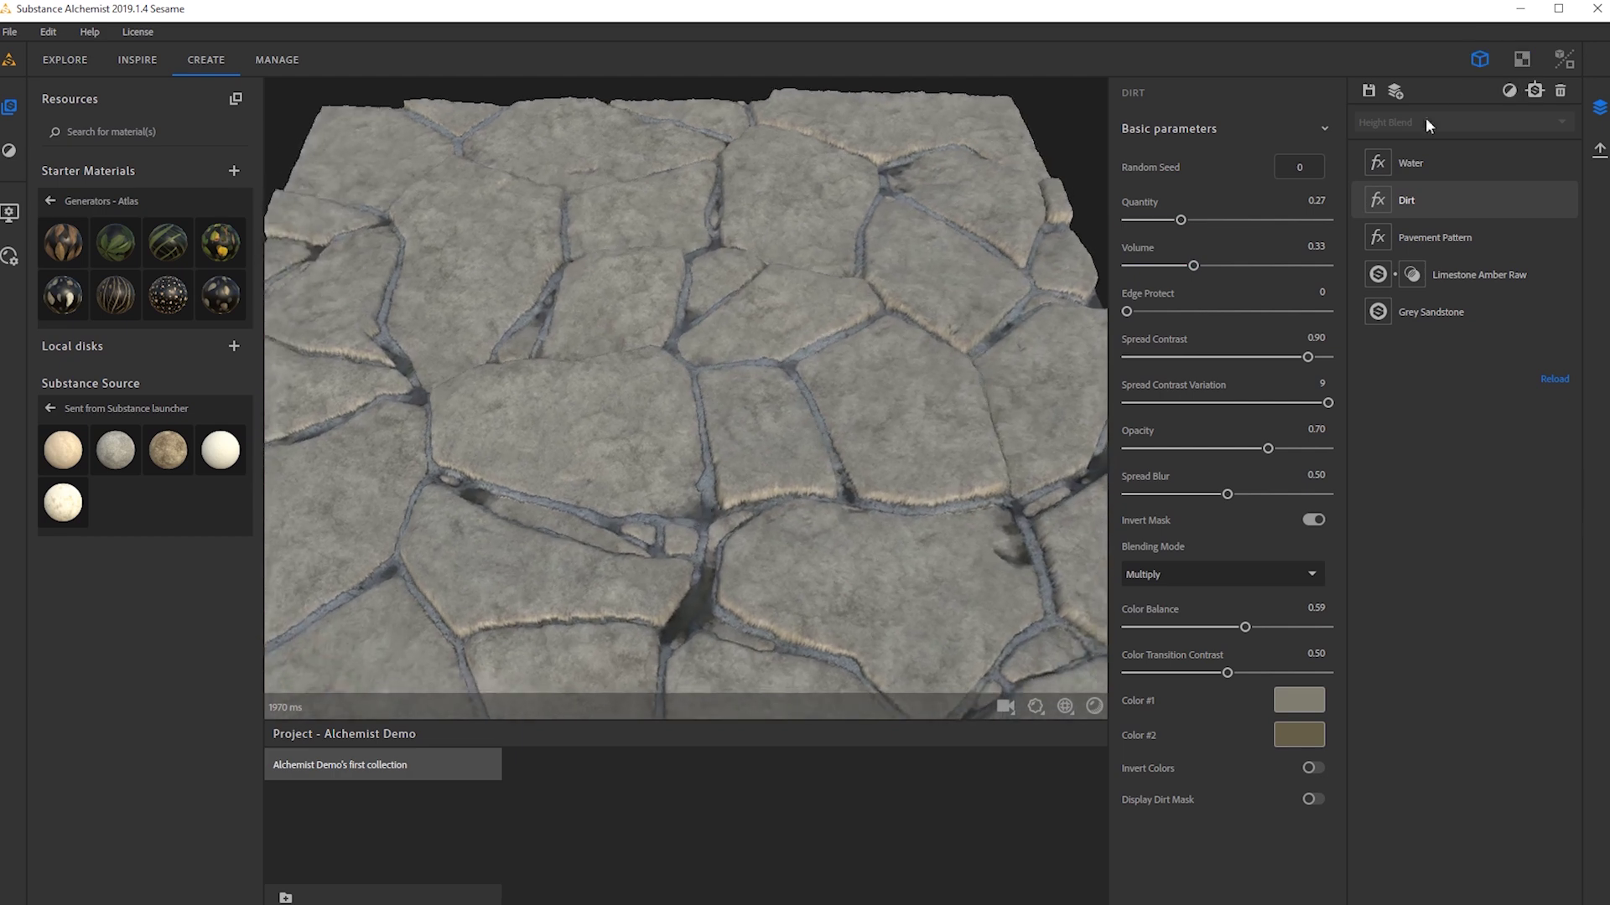
Add a Snow filter layer on top of the stack.
left_click(1508, 91)
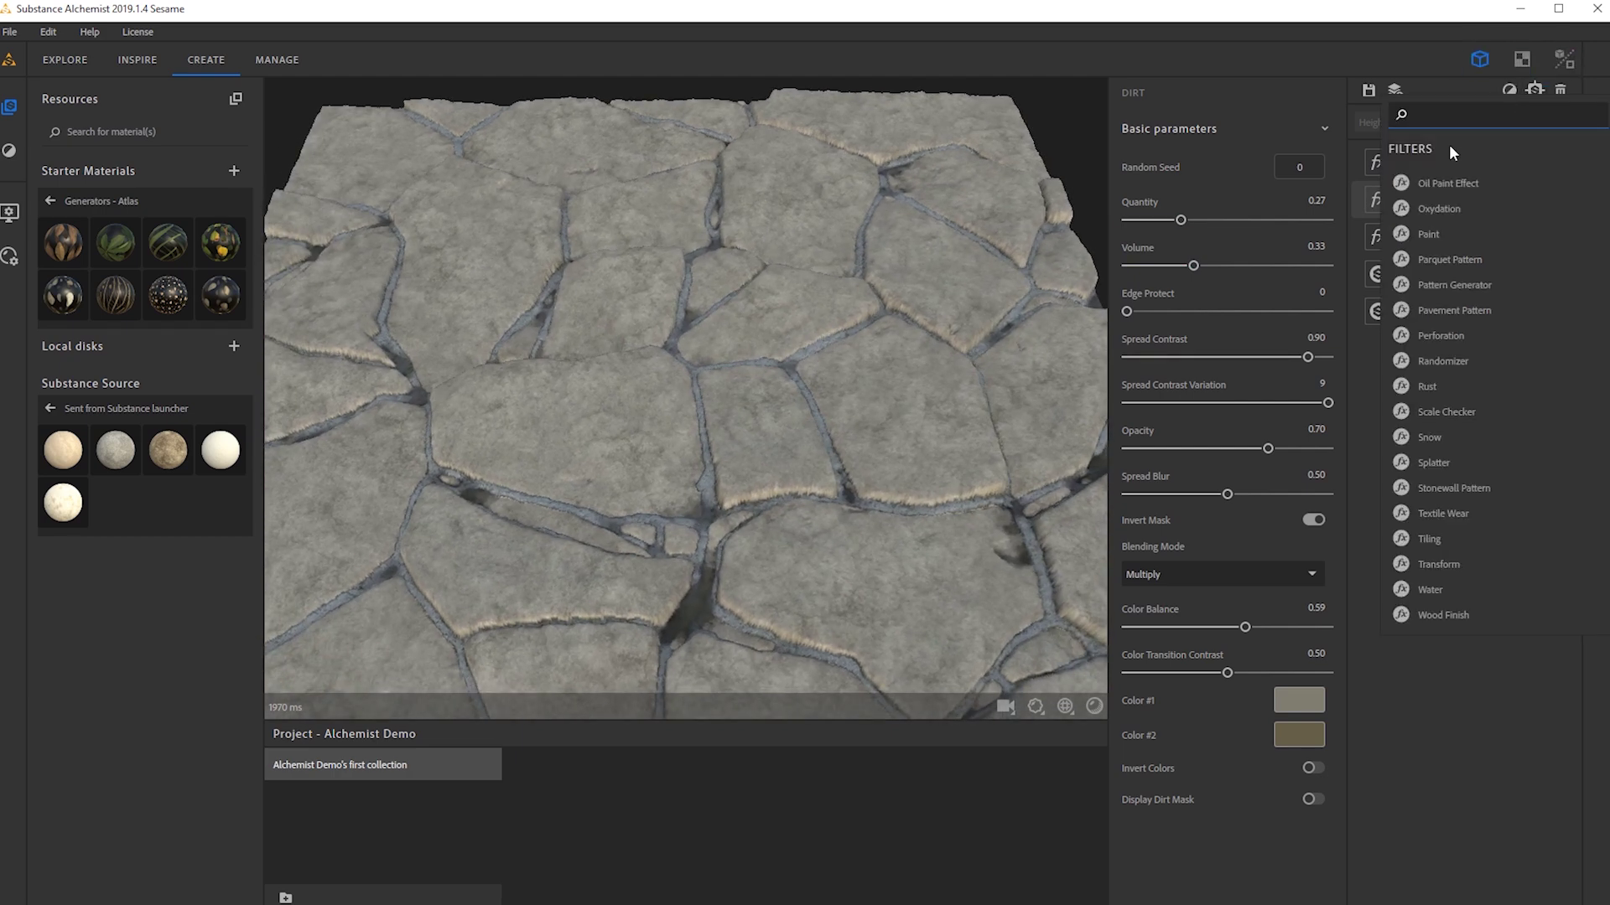
left_click(1429, 589)
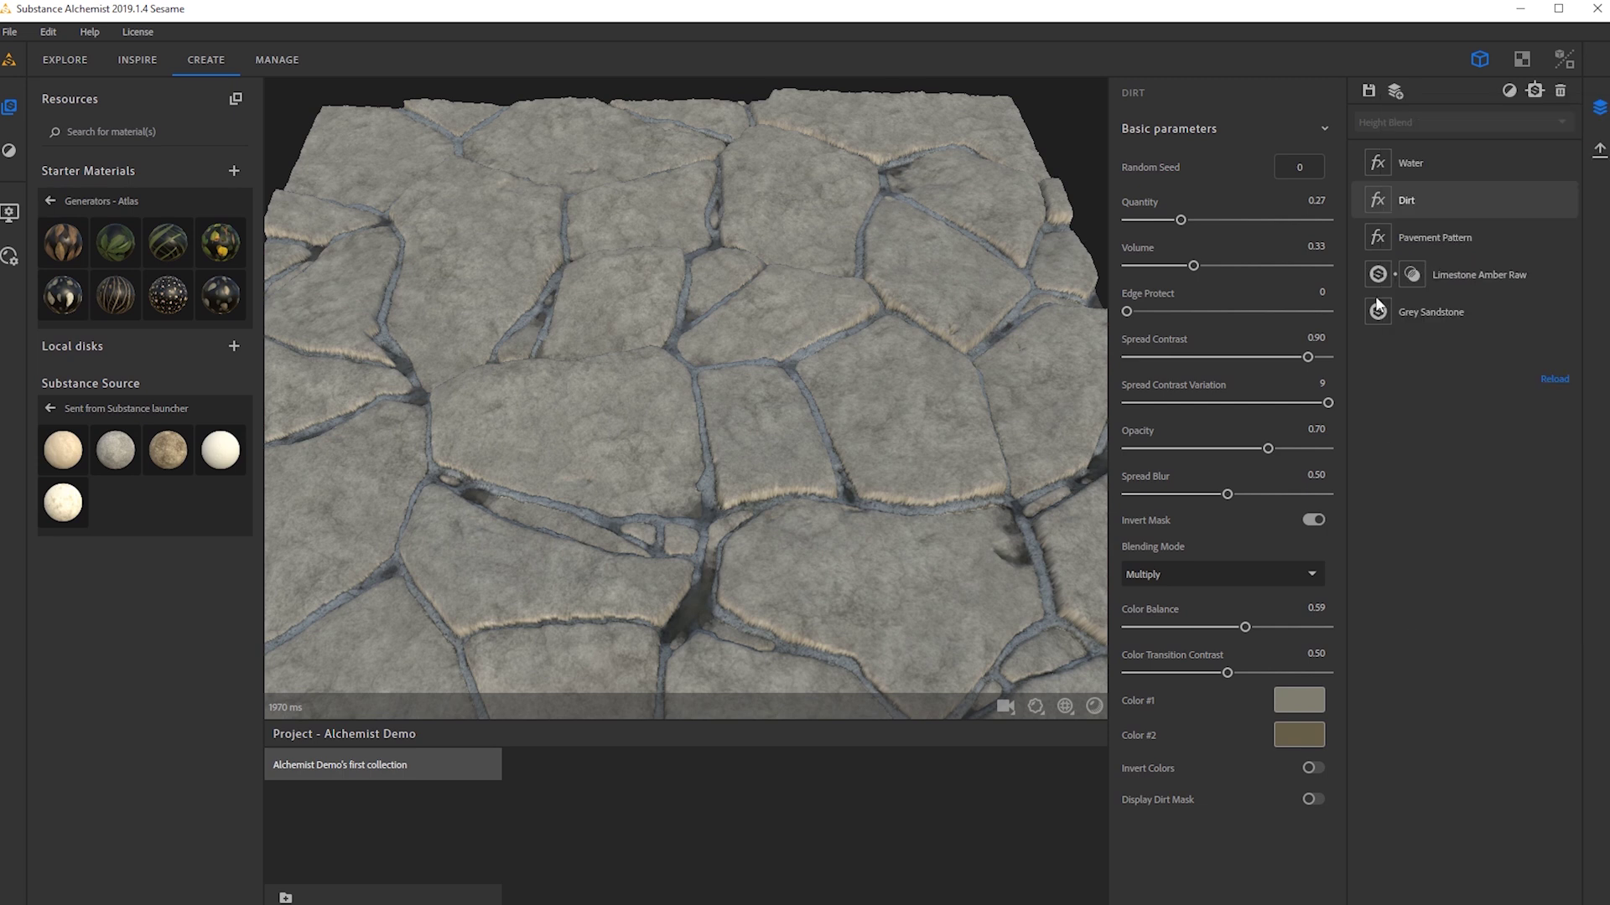
left_click(1433, 166)
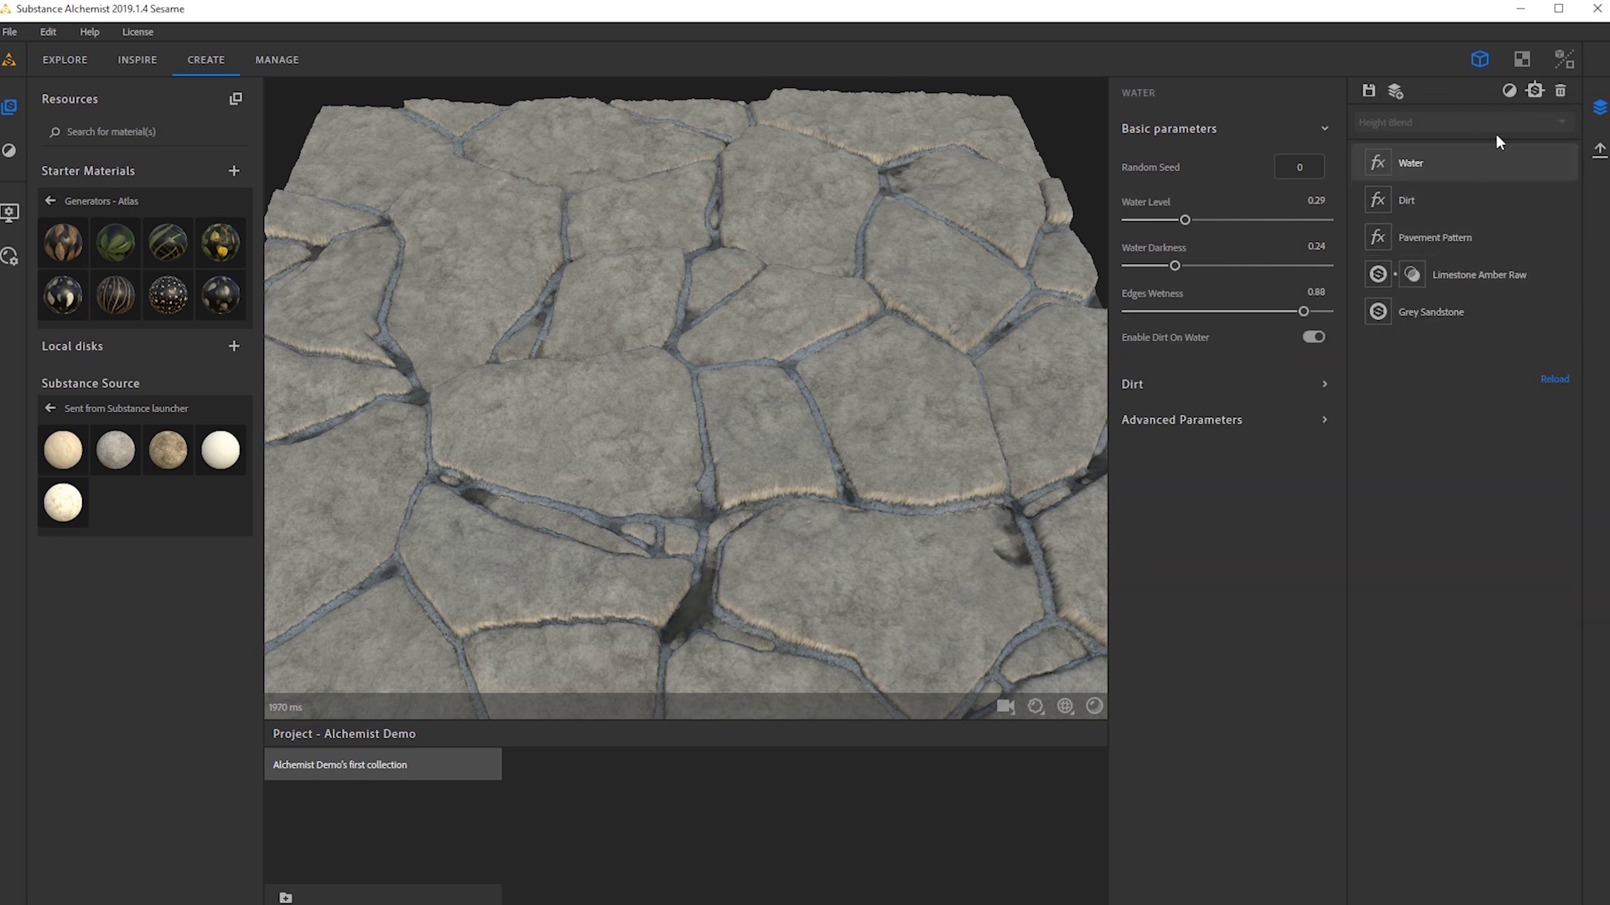
left_click(1508, 92)
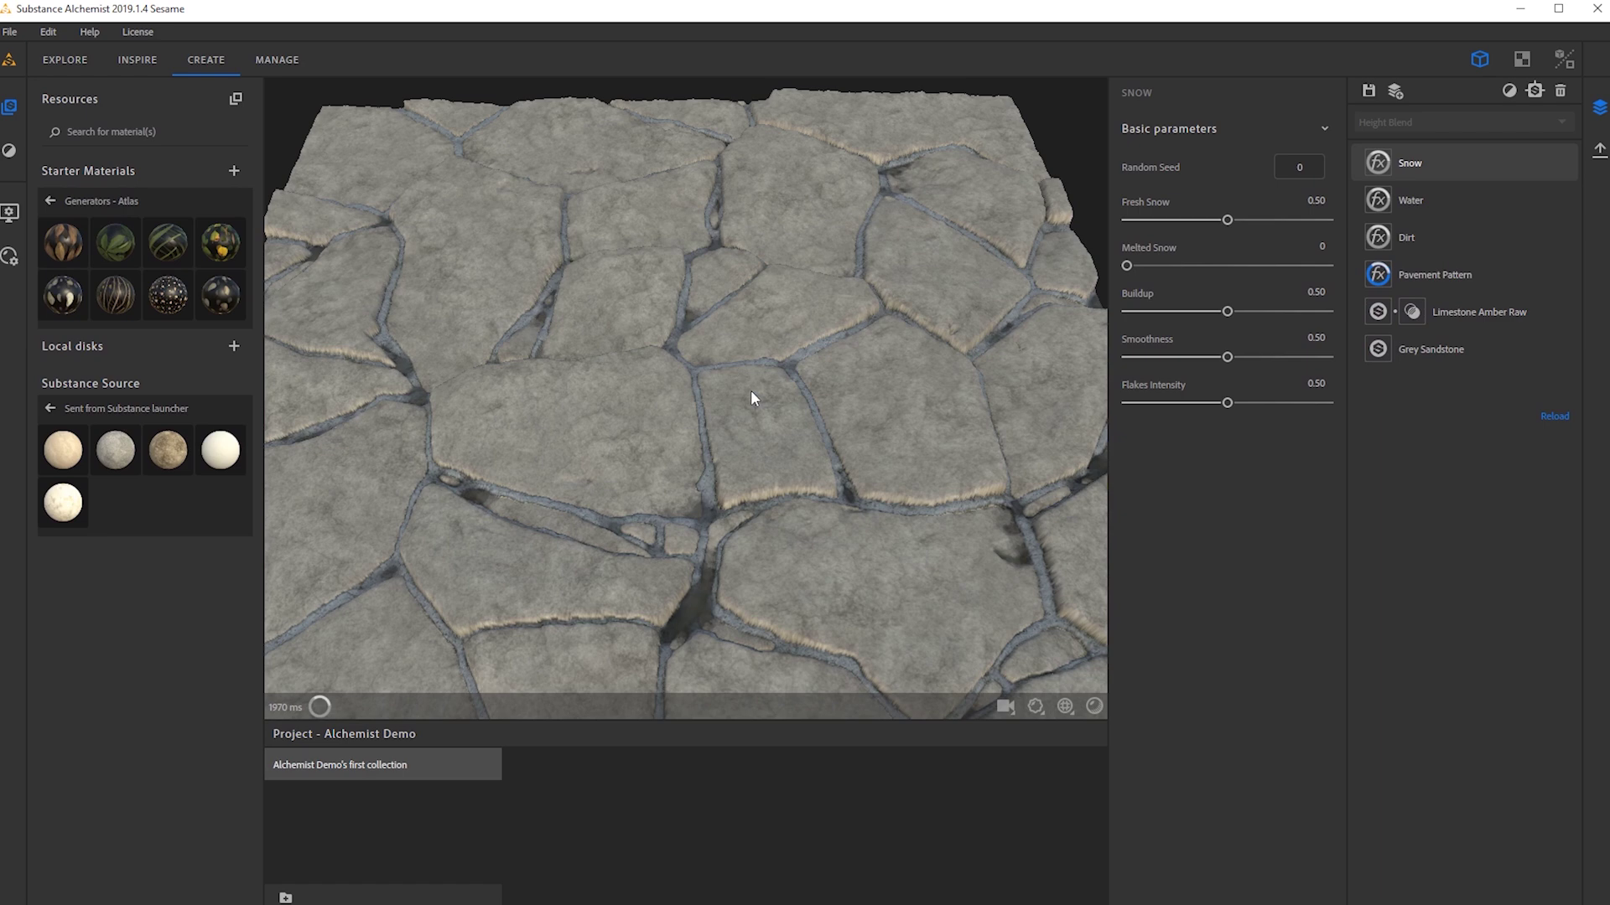
left_click_drag(669, 409, 1055, 416)
scroll(730, 436, "down", 5)
left_click_drag(729, 436, 822, 416)
scroll(610, 474, "up", 5)
left_click_drag(771, 310, 765, 462)
scroll(521, 350, "down", 5)
left_click_drag(521, 350, 679, 554)
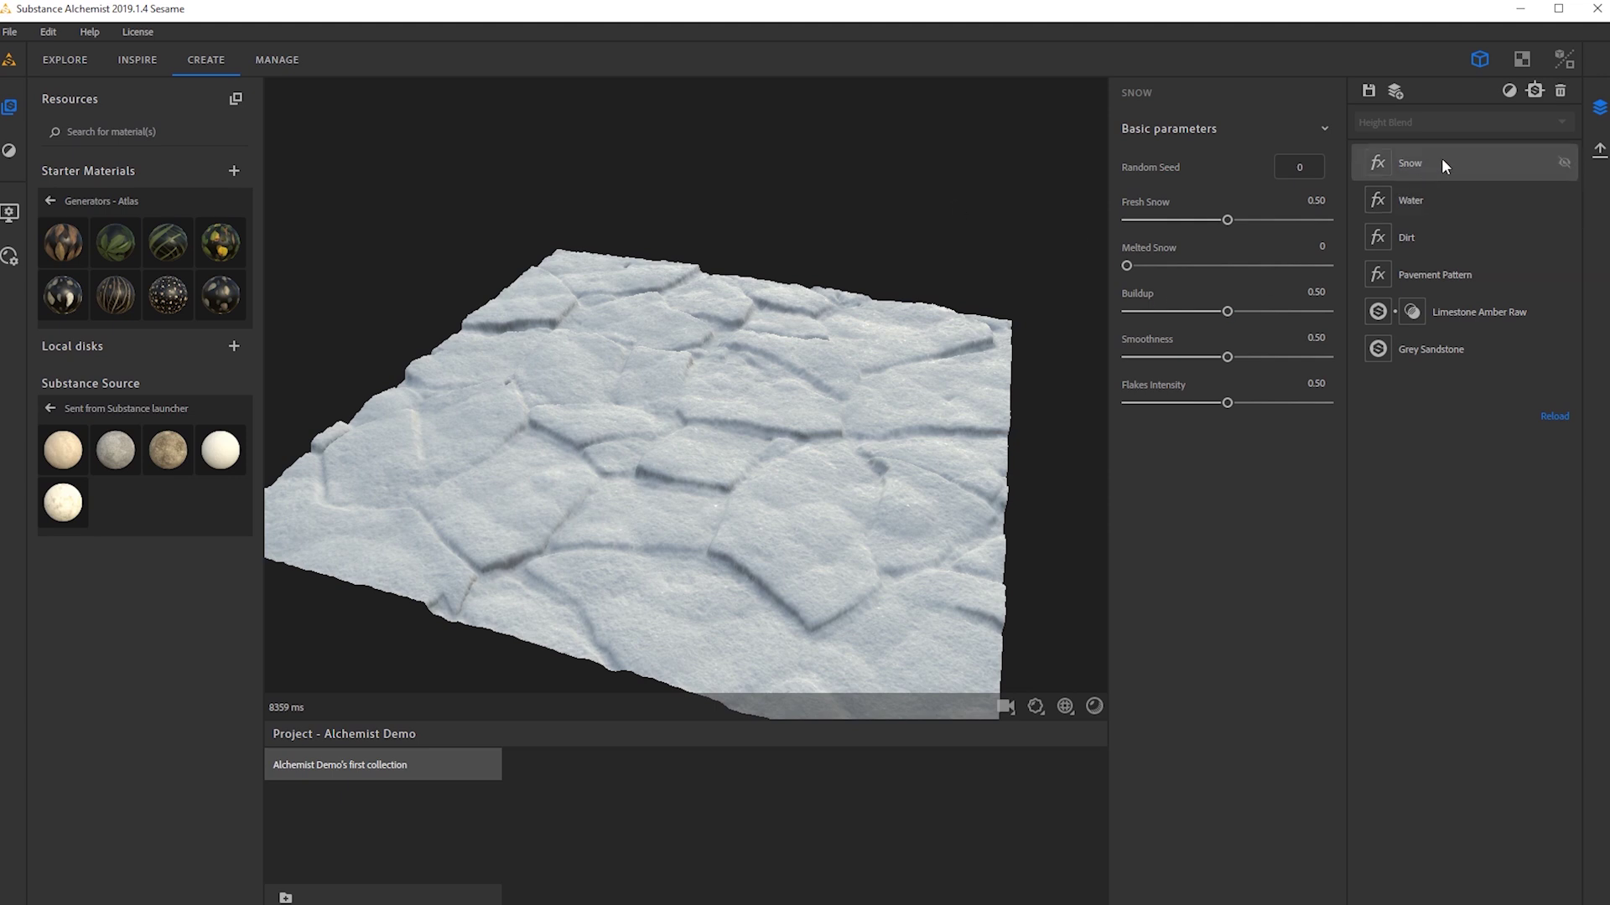
Lower Fresh Snow and Melted Snow to 0.09 for a light frosting.
left_click_drag(1227, 220, 1142, 228)
left_click_drag(759, 403, 887, 314)
scroll(600, 459, "up", 5)
left_click_drag(918, 488, 705, 426)
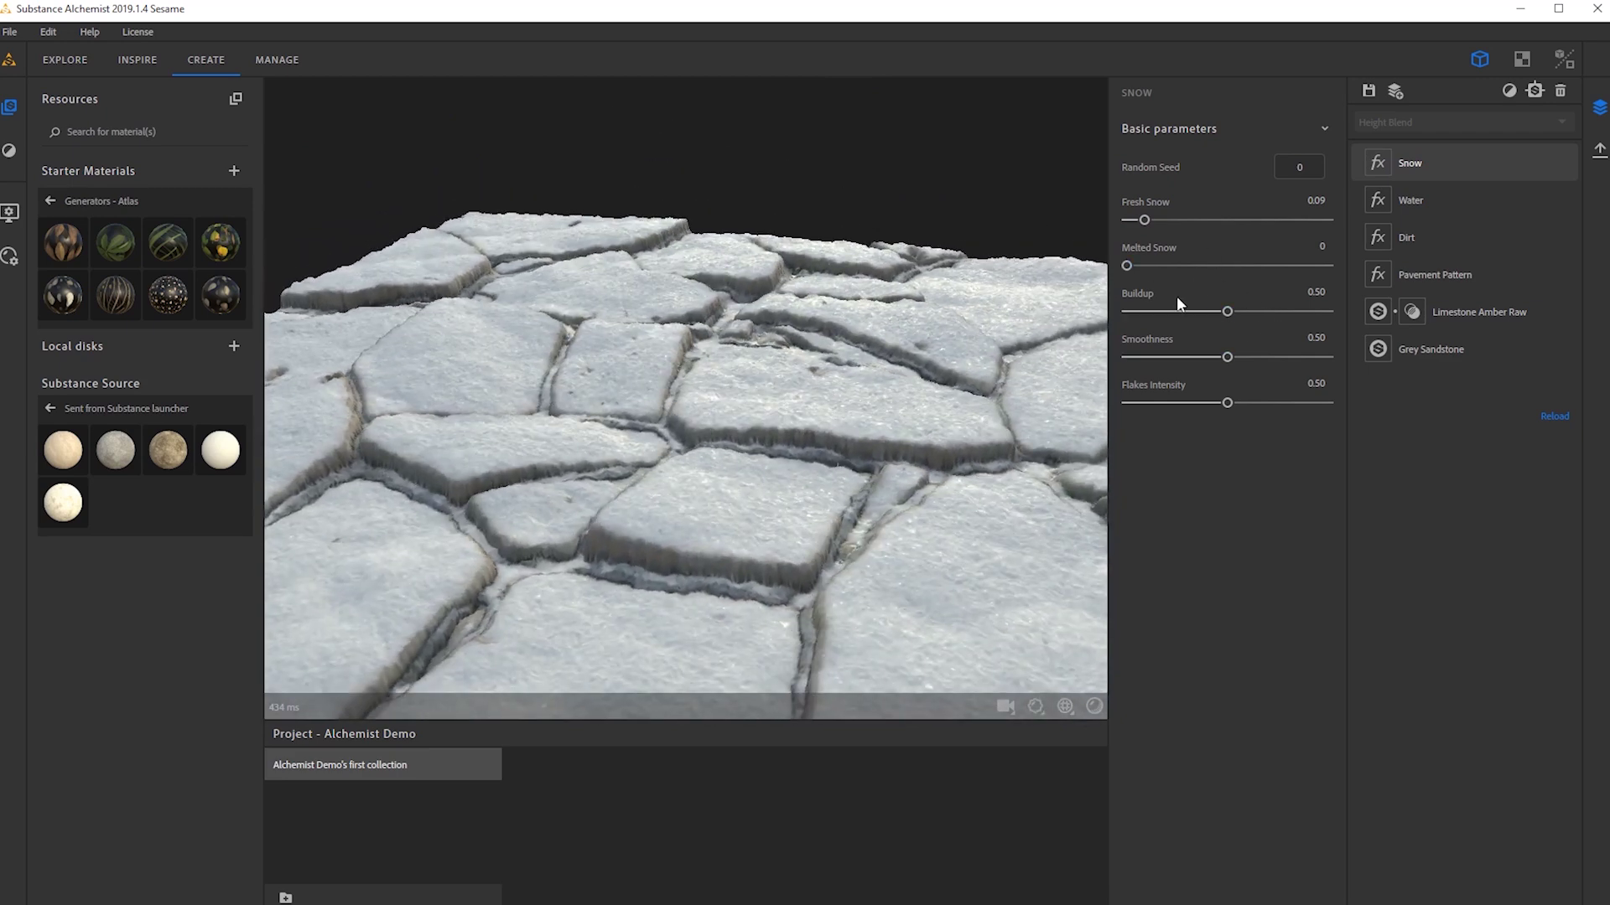
mouse_move(1149, 267)
left_mouse_down()
mouse_move(1173, 265)
mouse_move(1145, 270)
left_mouse_up()
left_click_drag(755, 353, 773, 400)
scroll(488, 412, "down", 5)
scroll(618, 437, "up", 5)
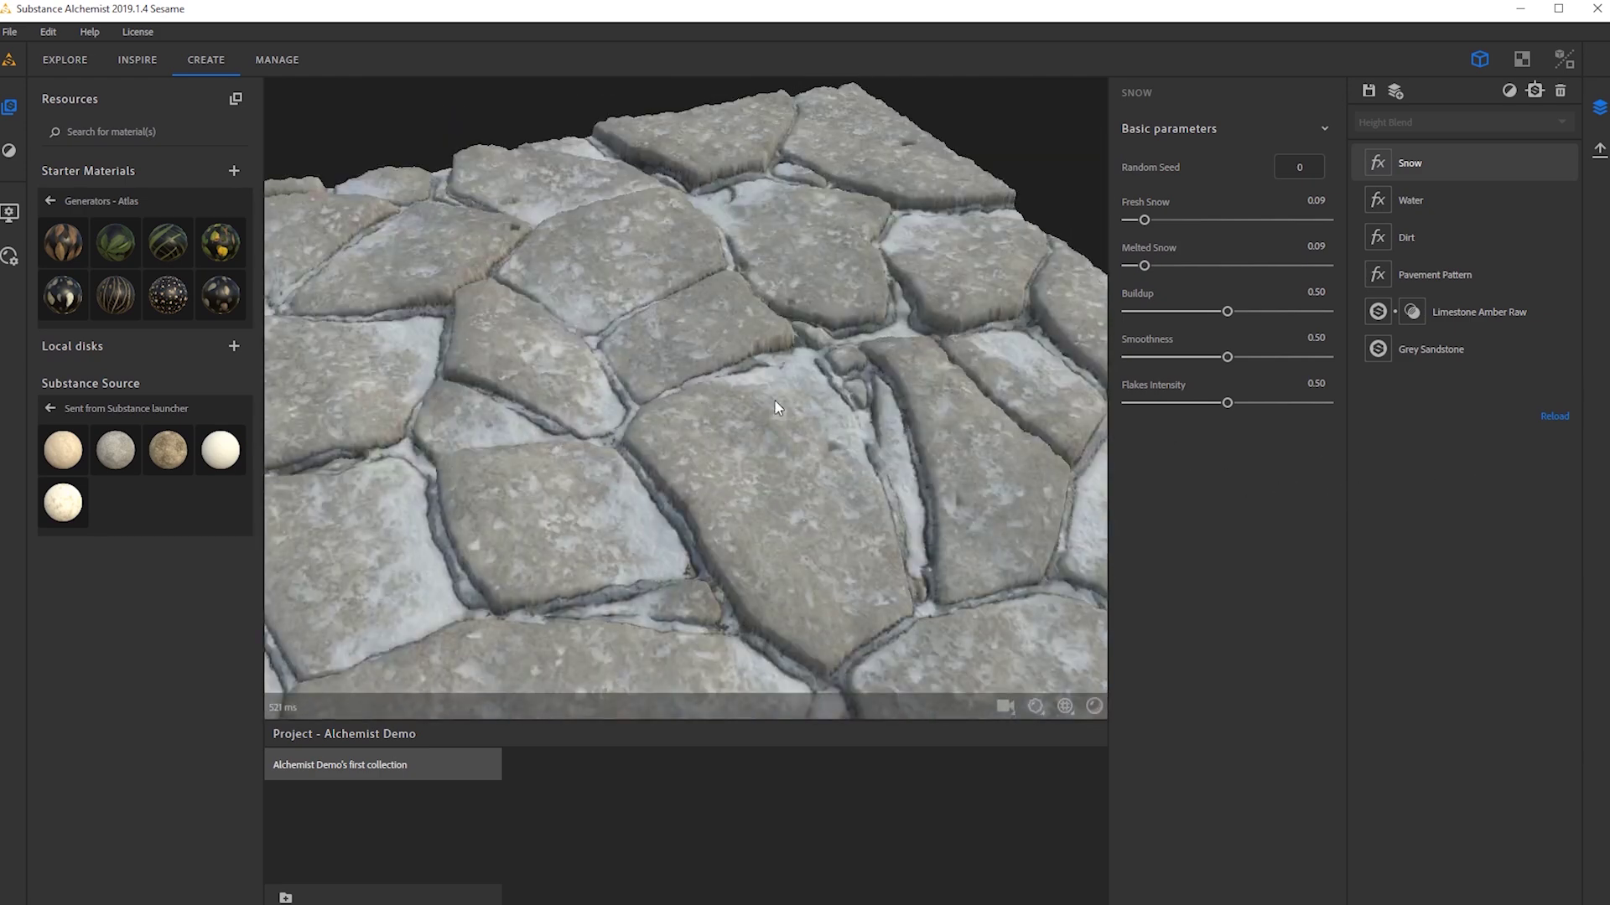
left_click_drag(773, 399, 857, 430)
scroll(685, 365, "down", 5)
scroll(692, 414, "up", 3)
scroll(693, 414, "up", 3)
left_click_drag(497, 297, 817, 435)
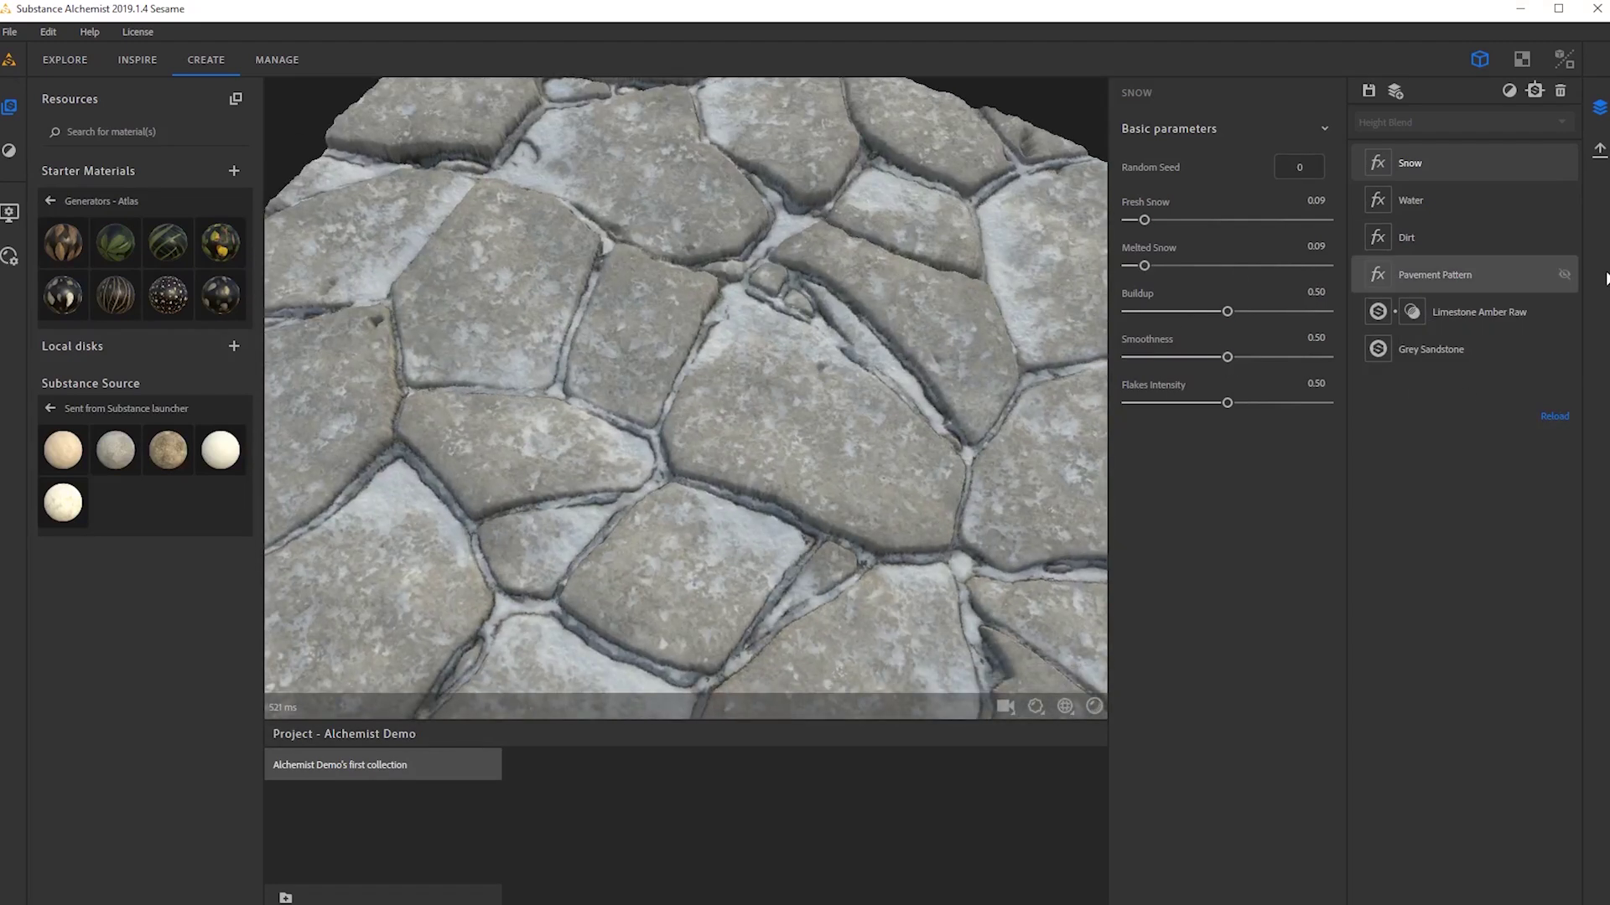
left_click_drag(948, 319, 997, 277)
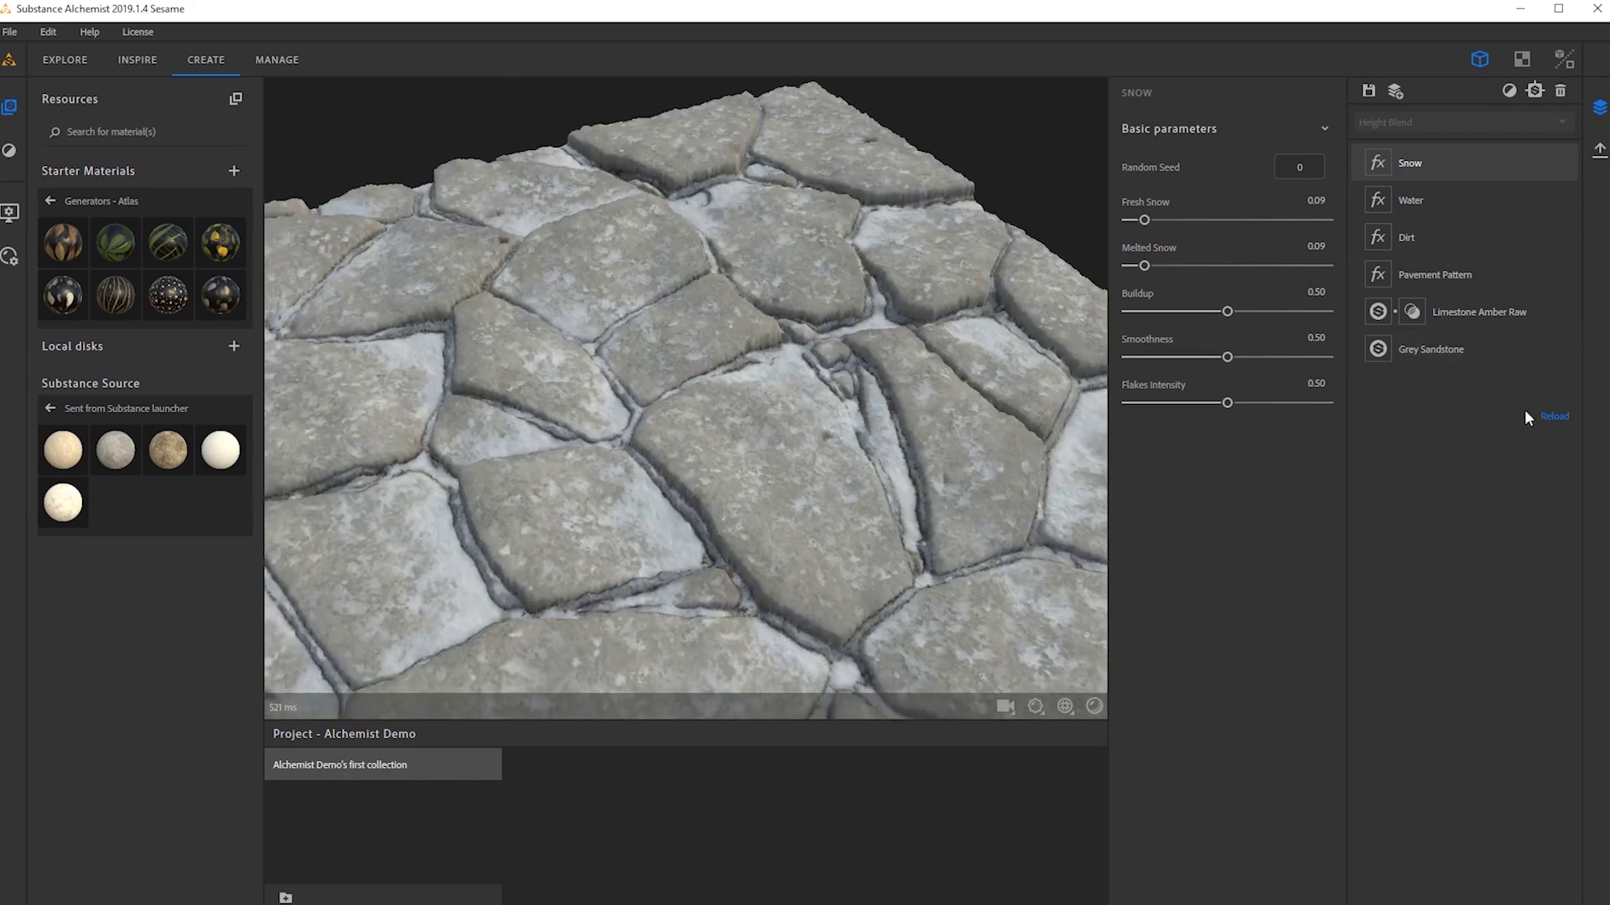
Widen the Pavement Pattern brick spacing to 0.41 and inspect the gaps.
left_click(1426, 281)
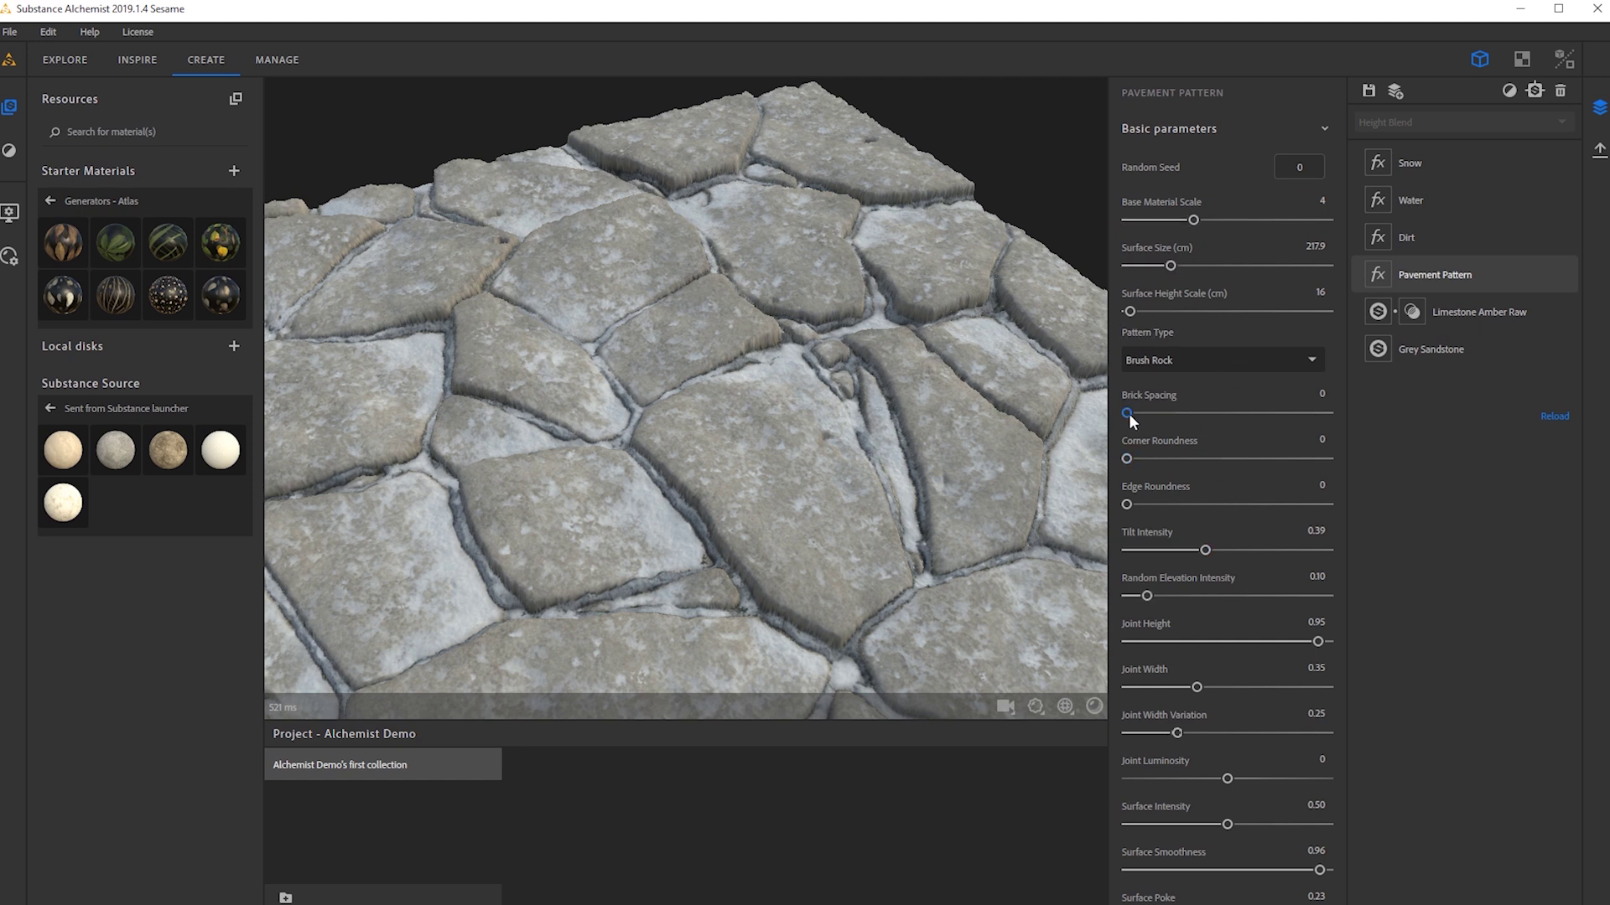
scroll(1186, 461, "down", 3)
scroll(1207, 394, "up", 3)
left_click_drag(1127, 414, 1146, 413)
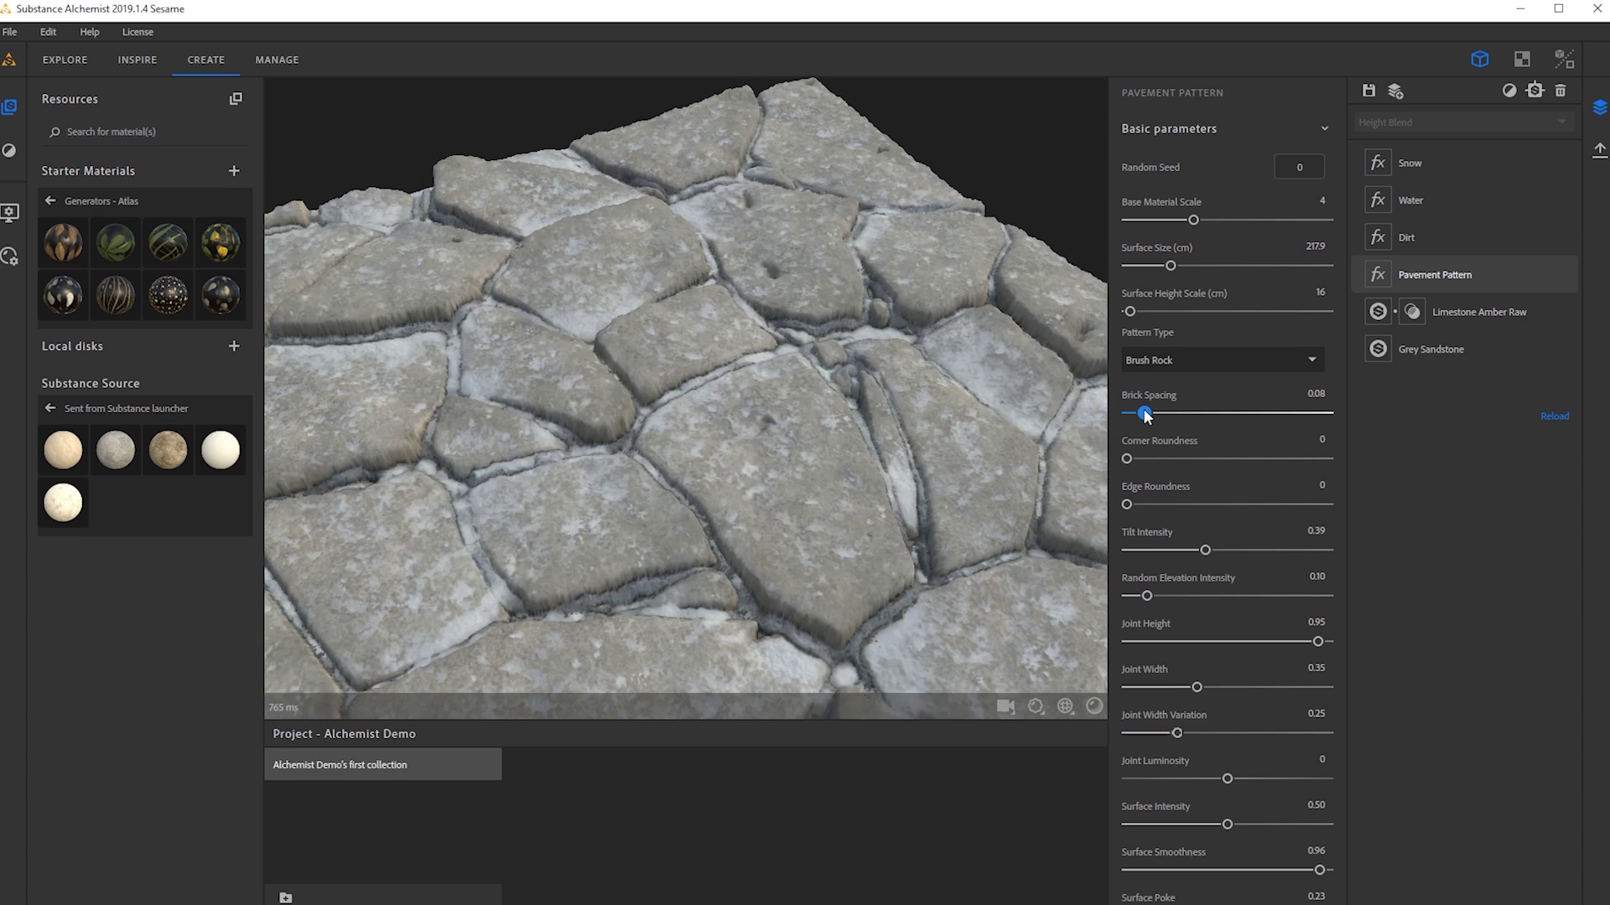
left_click_drag(1145, 414, 1209, 413)
left_click_drag(754, 432, 1110, 428)
scroll(469, 411, "down", 5)
scroll(856, 469, "up", 5)
left_click_drag(847, 469, 731, 413)
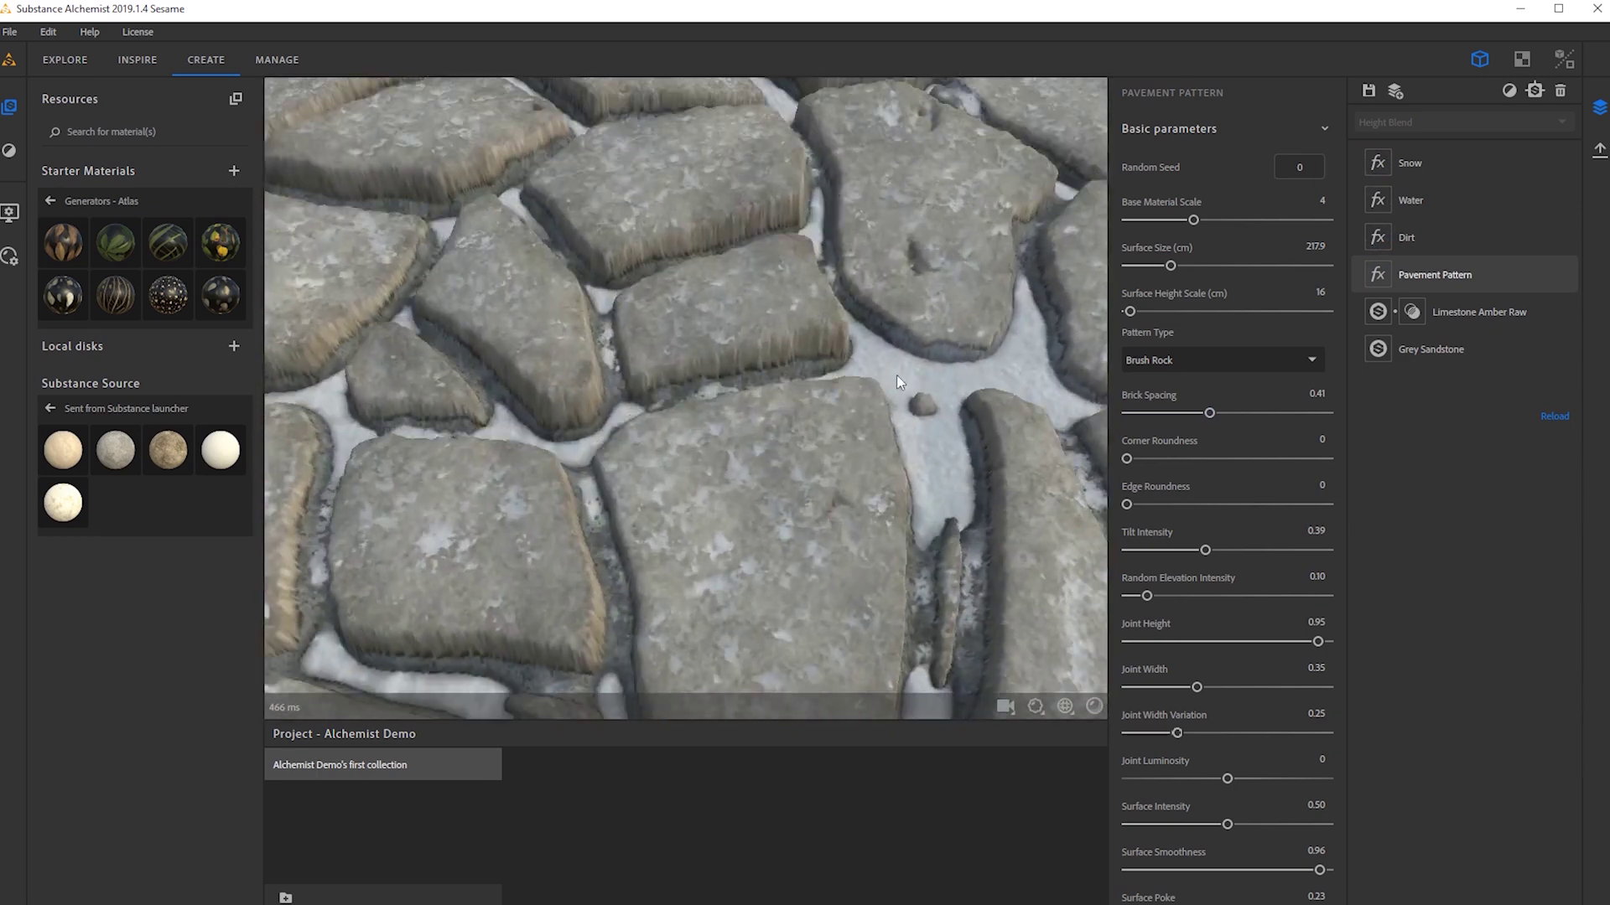
left_click_drag(910, 371, 849, 392)
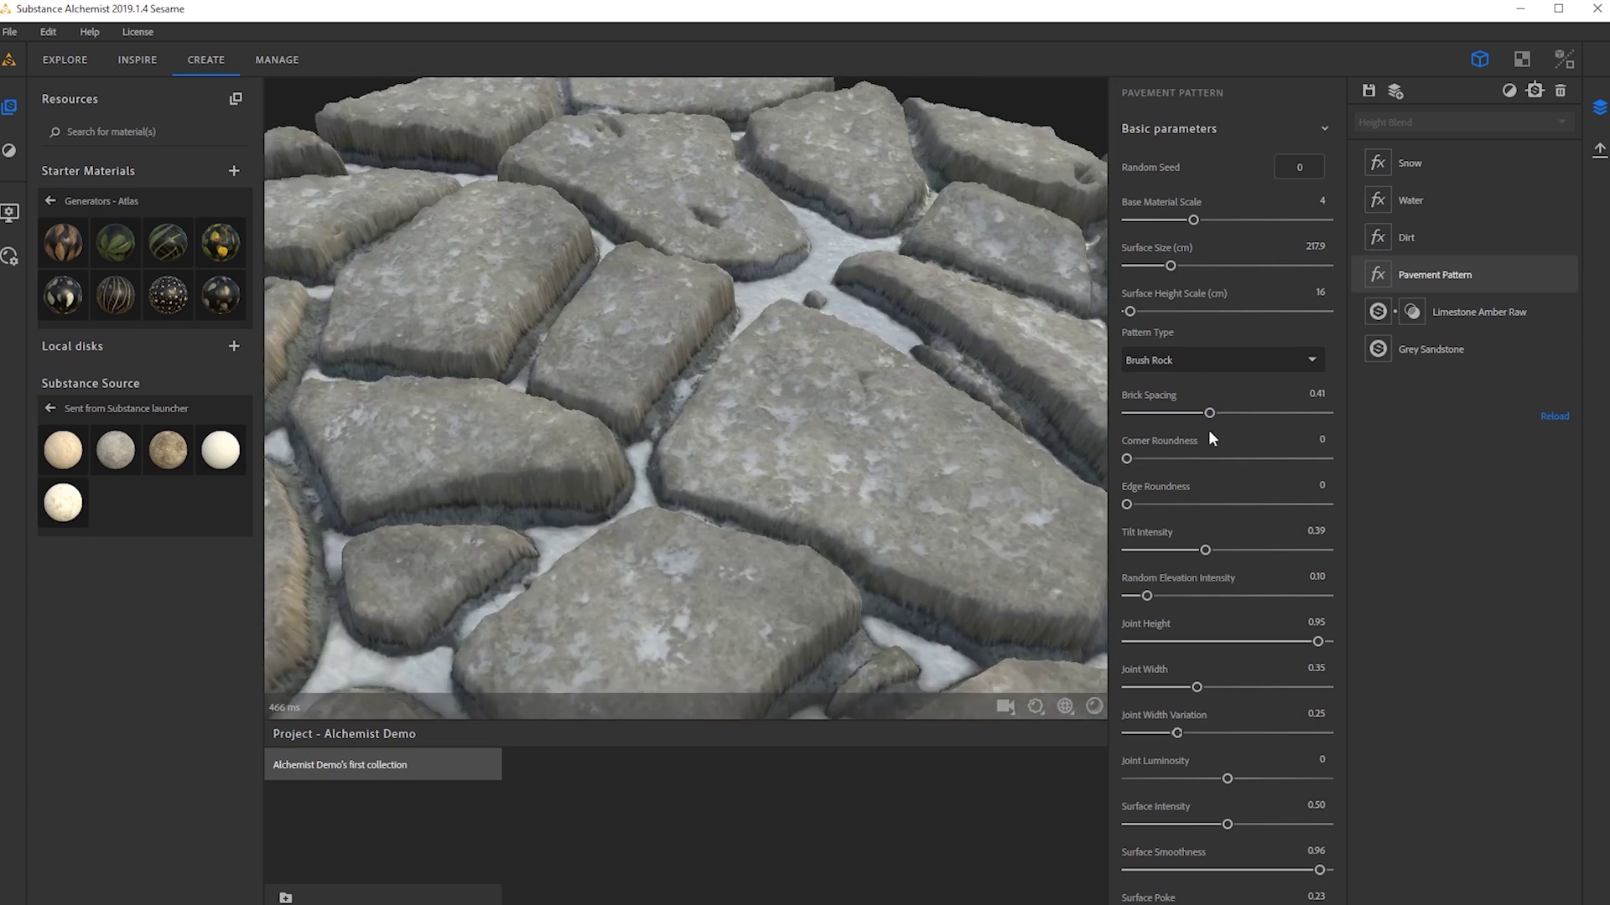
Tighten brick spacing to 0.02 and set corner roundness to 0.43.
left_click_drag(1152, 414, 1131, 414)
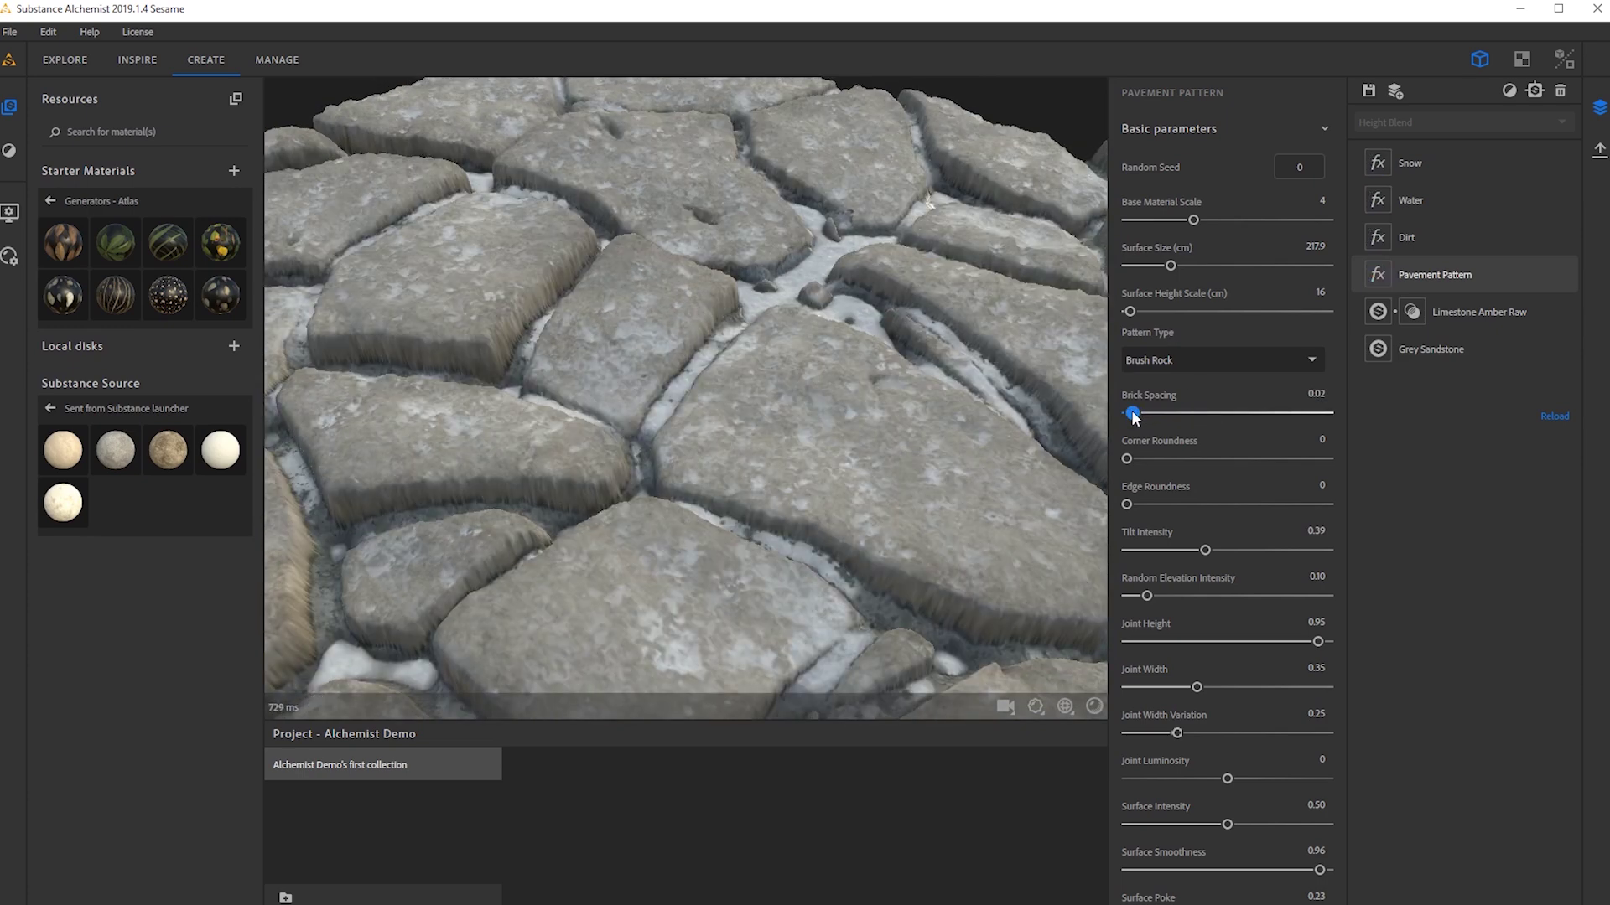
scroll(650, 444, "down", 5)
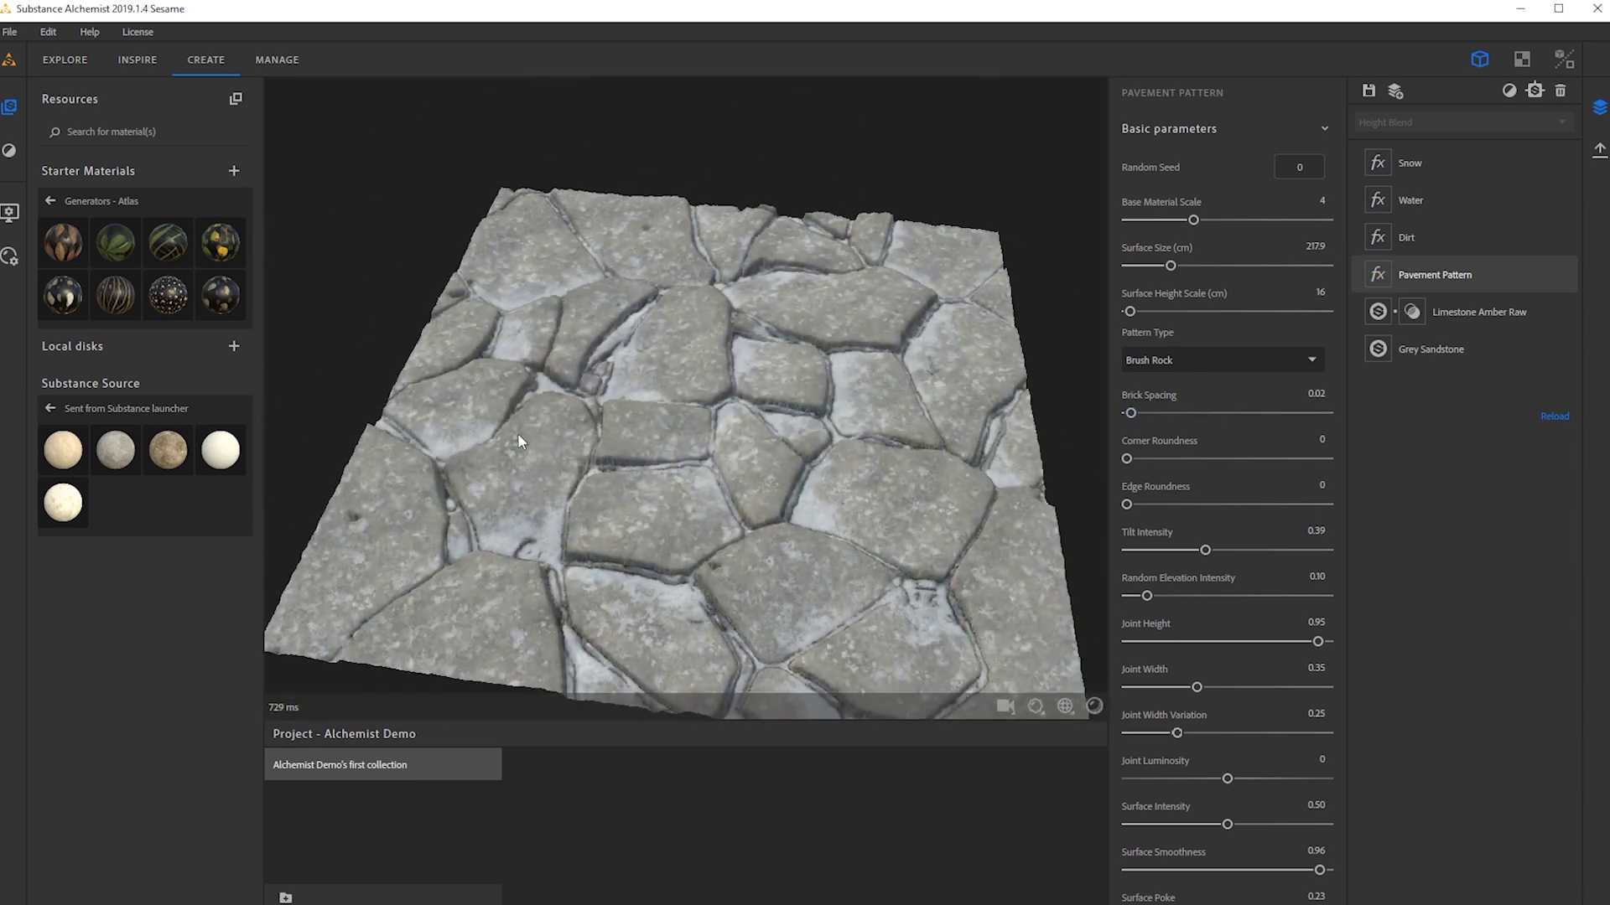
left_click_drag(1195, 459, 1213, 458)
left_click_drag(515, 406, 1464, 539)
left_click_drag(683, 459, 745, 562)
scroll(1012, 401, "down", 5)
scroll(612, 459, "up", 8)
left_click_drag(736, 452, 774, 268)
left_click_drag(776, 397, 720, 464)
left_click_drag(627, 264, 1016, 312)
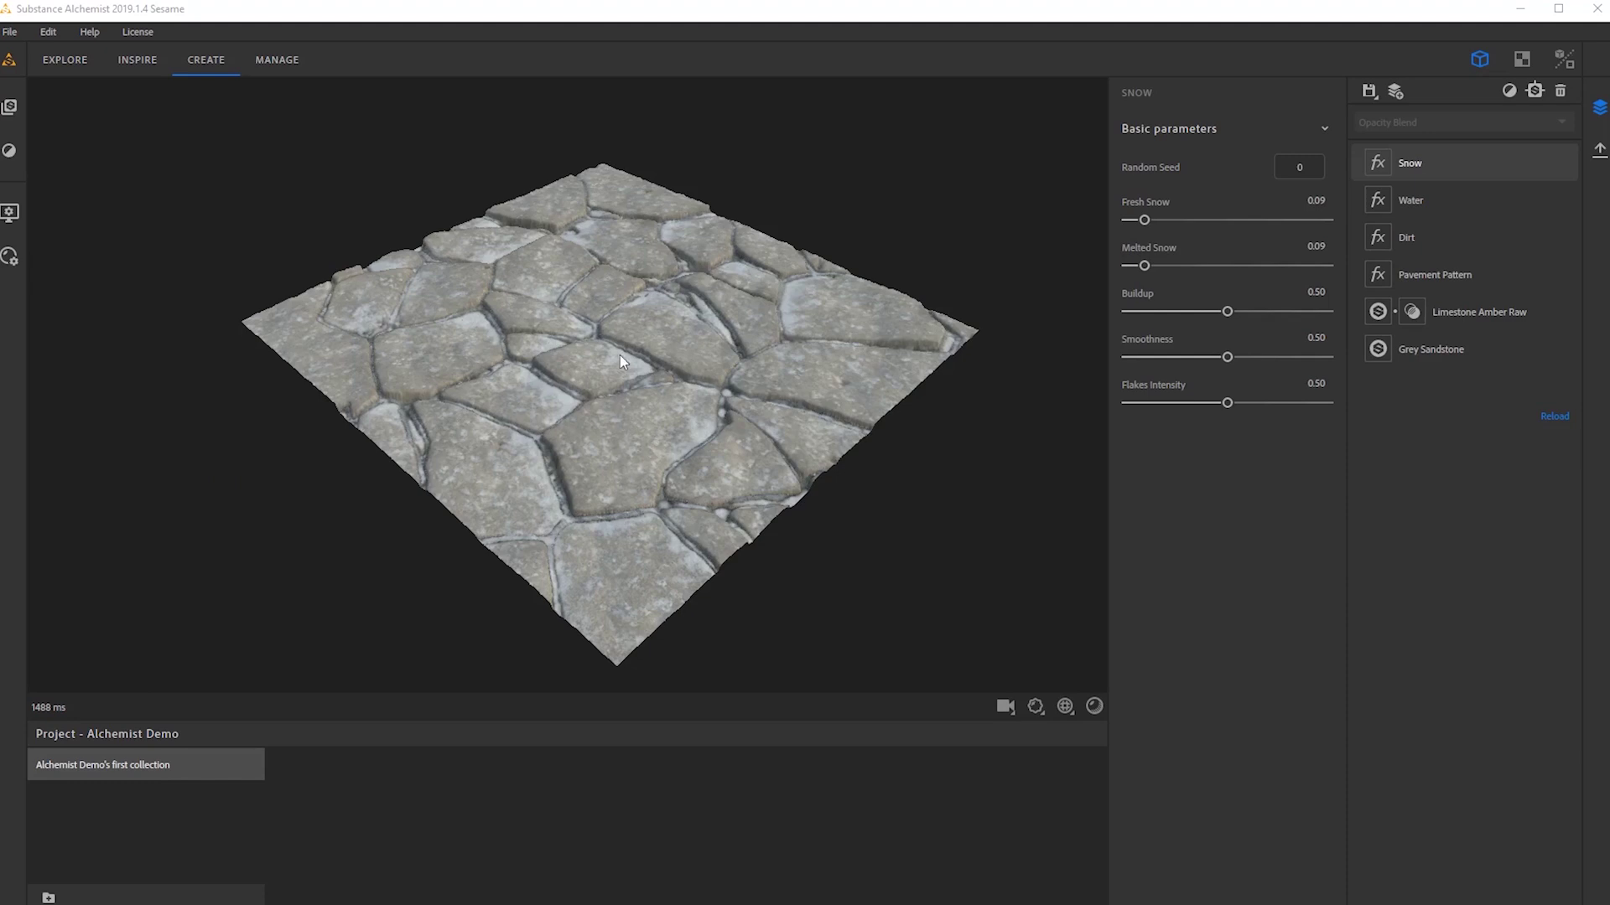
Save the material as Snowy Stone Floor to the Alchemist Demo collection.
left_click(1366, 93)
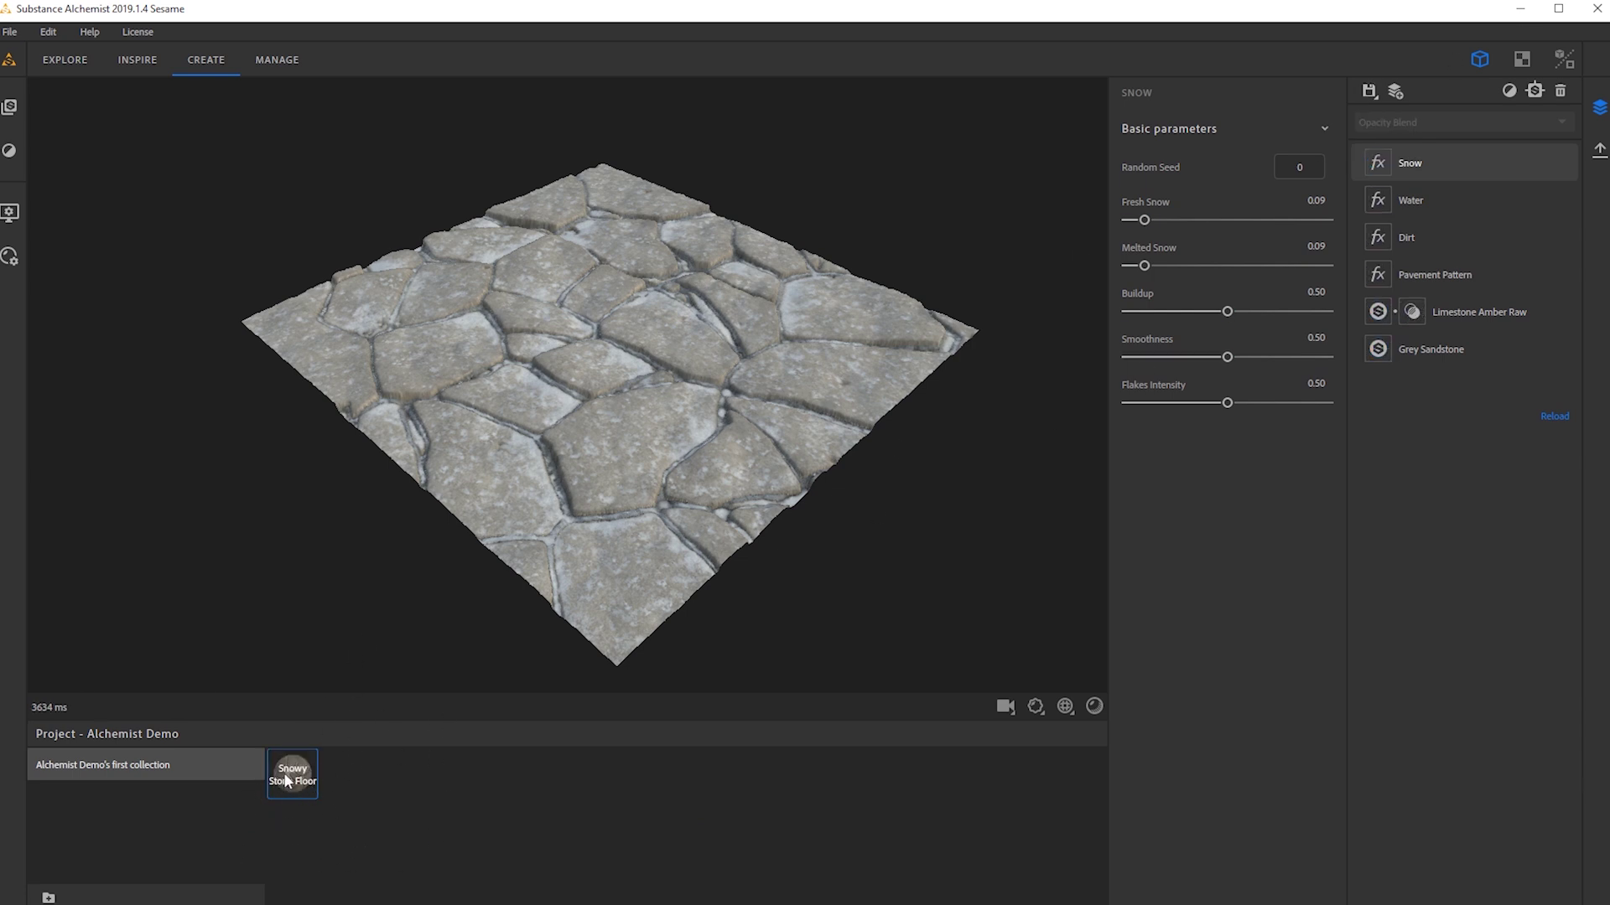
left_click_drag(536, 322, 622, 308)
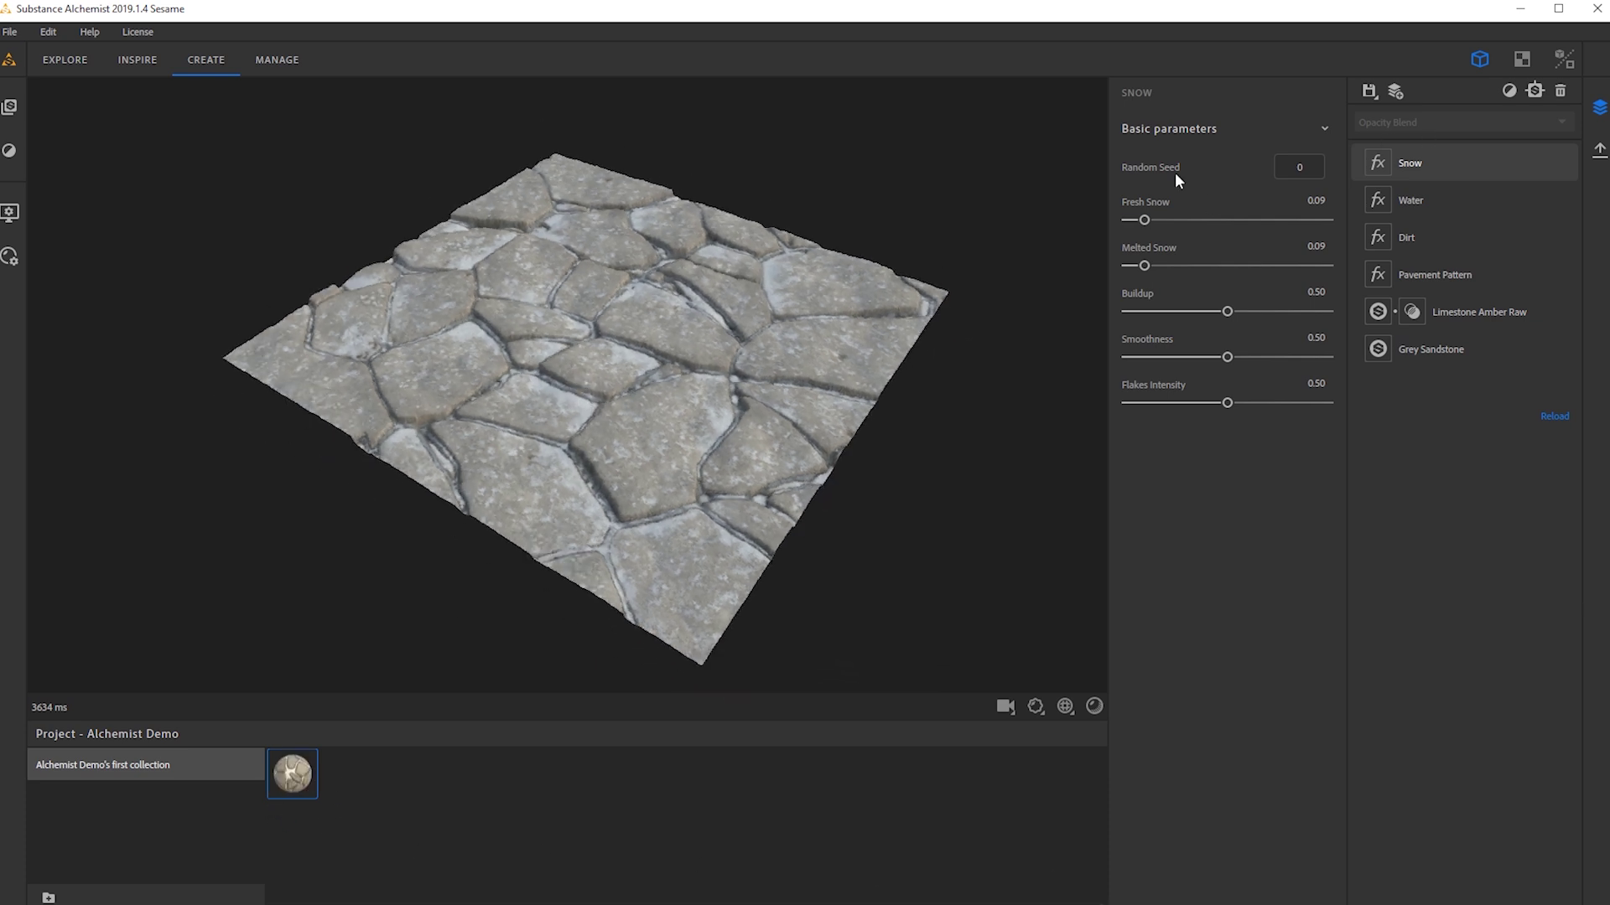
Create a new material, confirming the NEW MATERIAL dialog, and view the blank plane.
left_click(1394, 91)
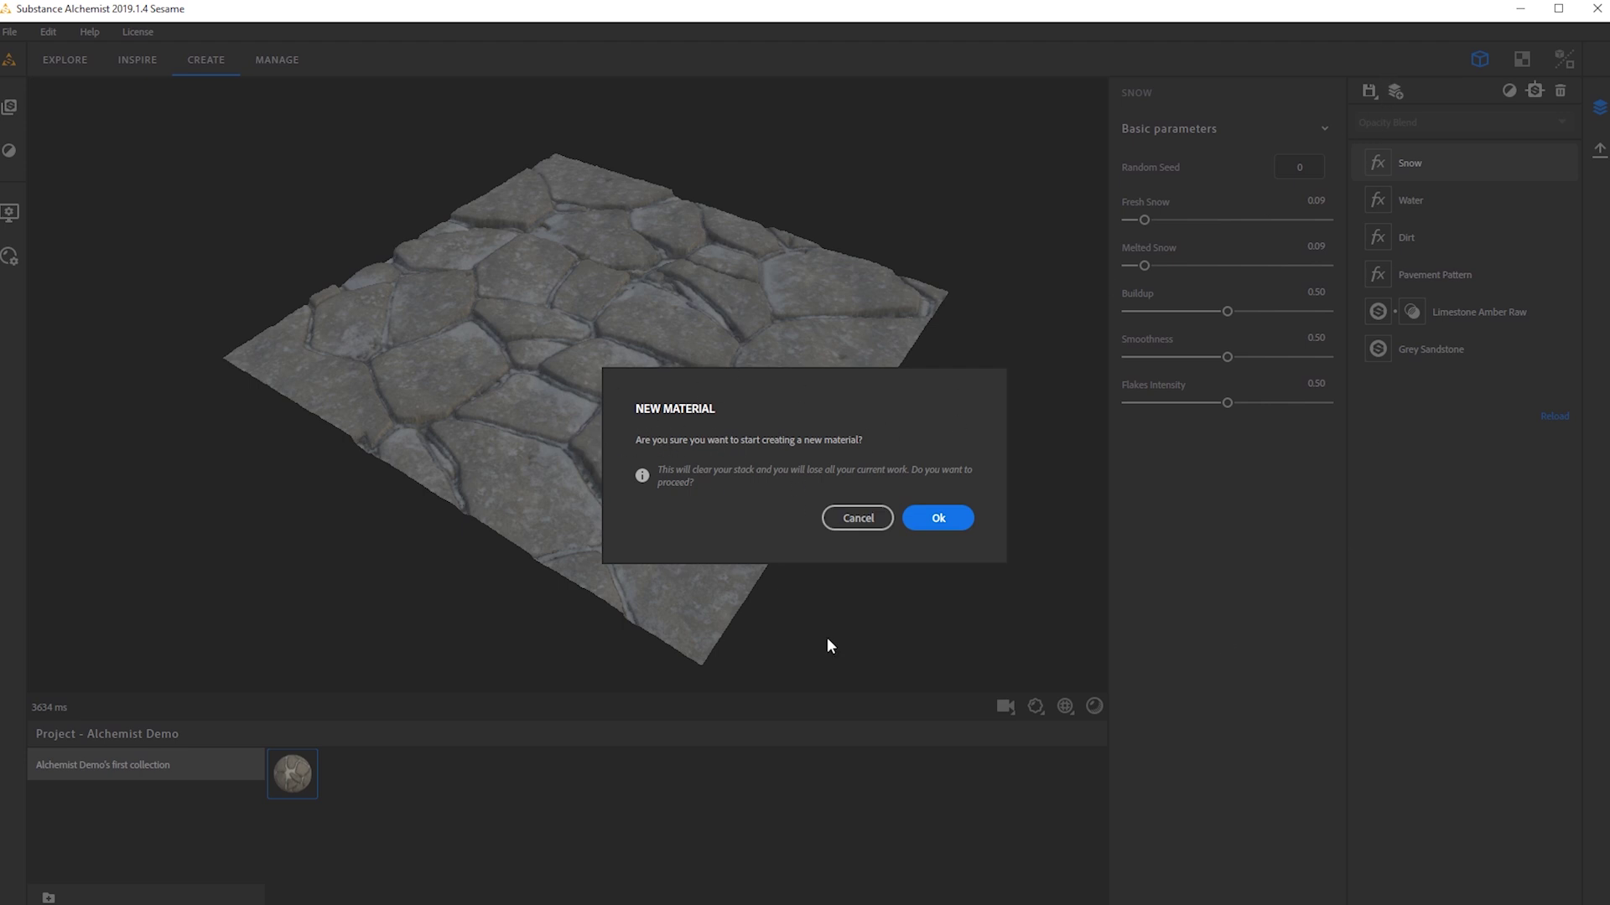
left_click(949, 520)
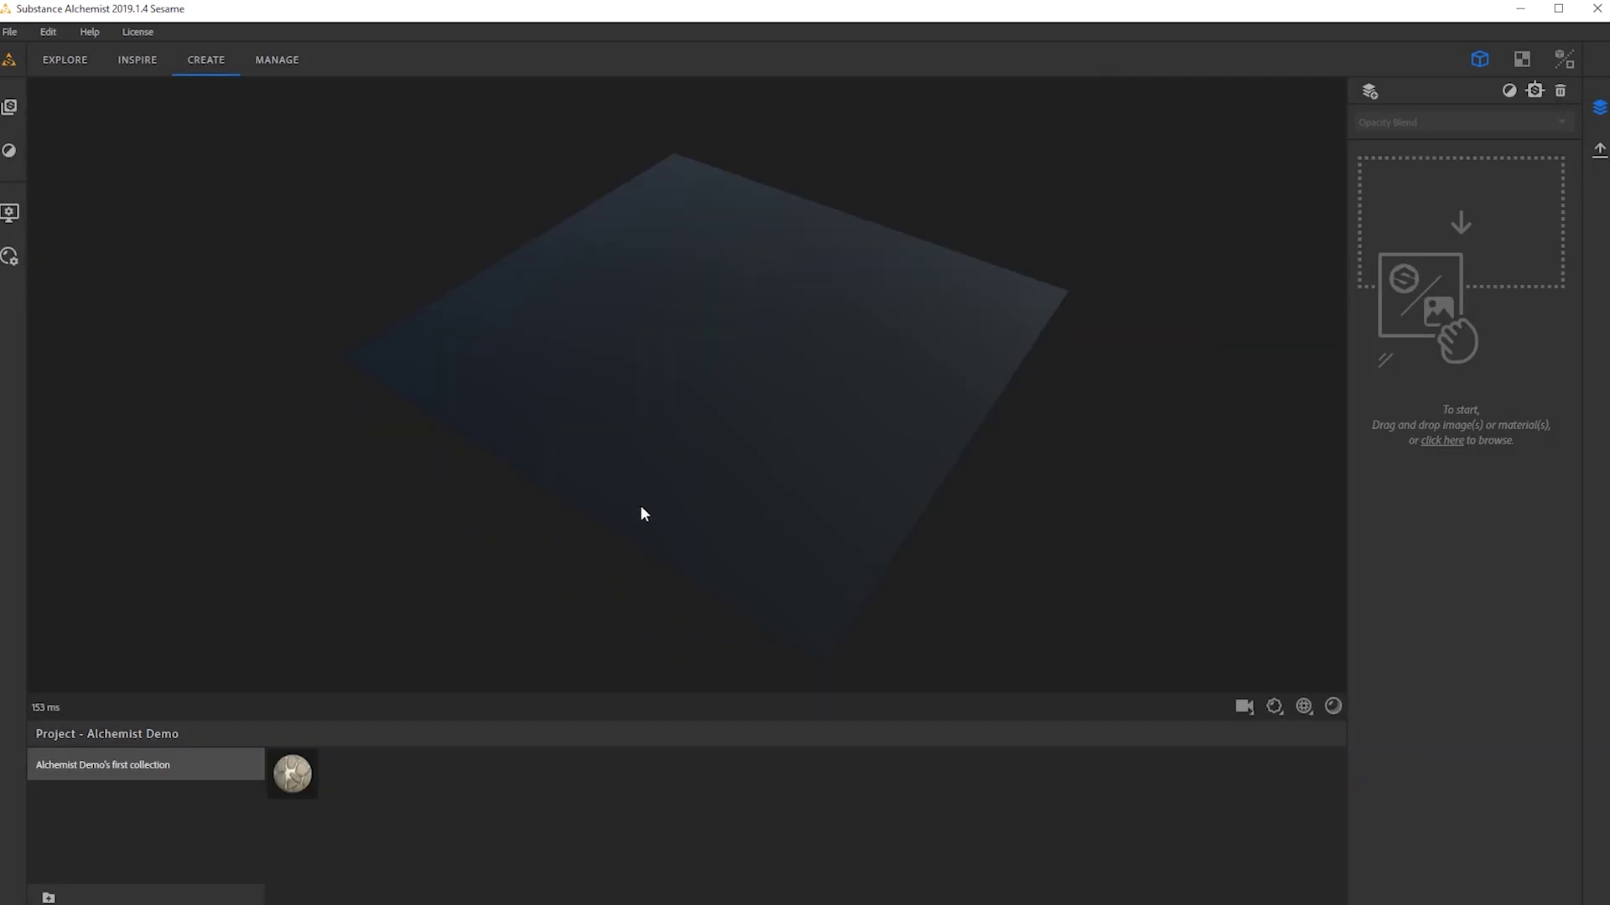
left_click_drag(601, 289, 762, 338)
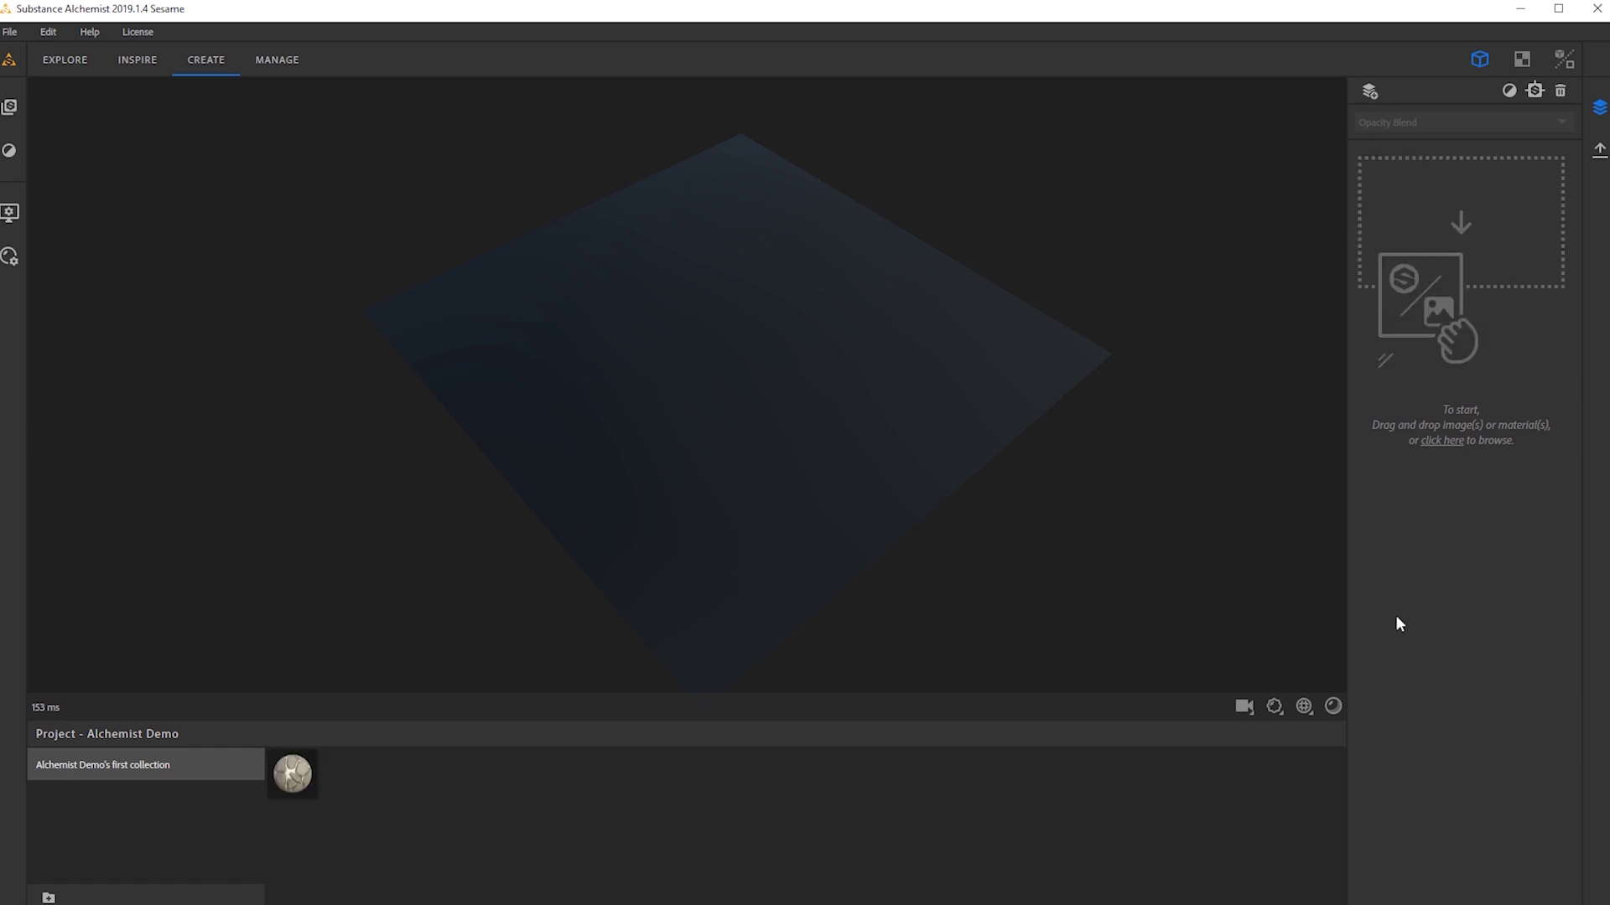
left_click_drag(646, 339, 638, 443)
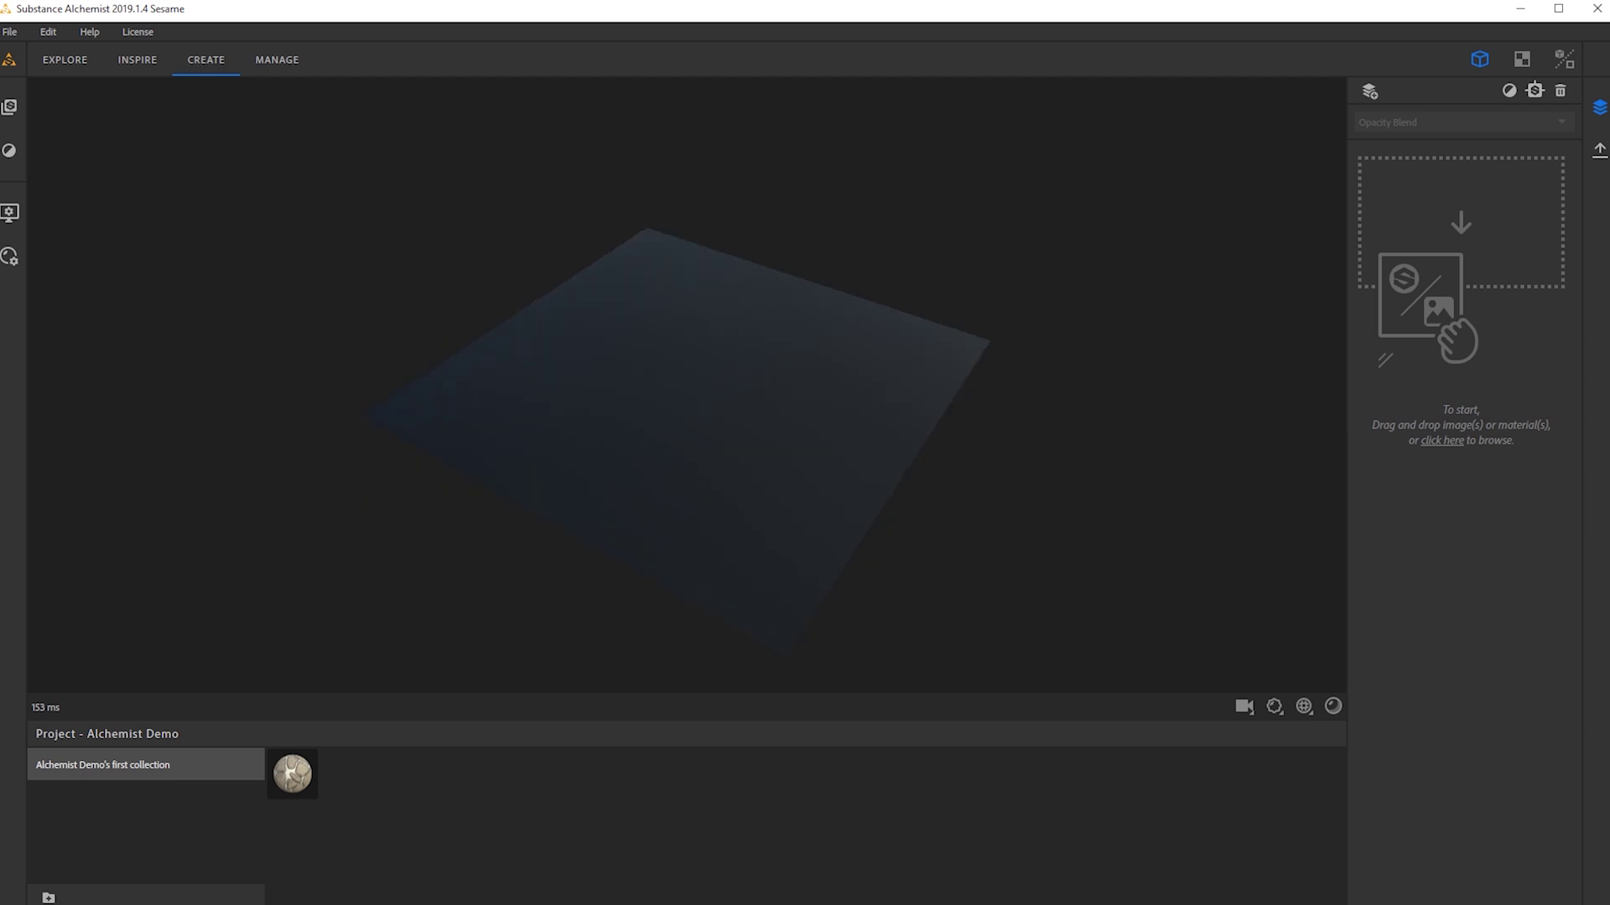
Switch to Substance Designer and frame the Trim_Demo_02 graph and its 3D cube preview.
key("alt+Tab")
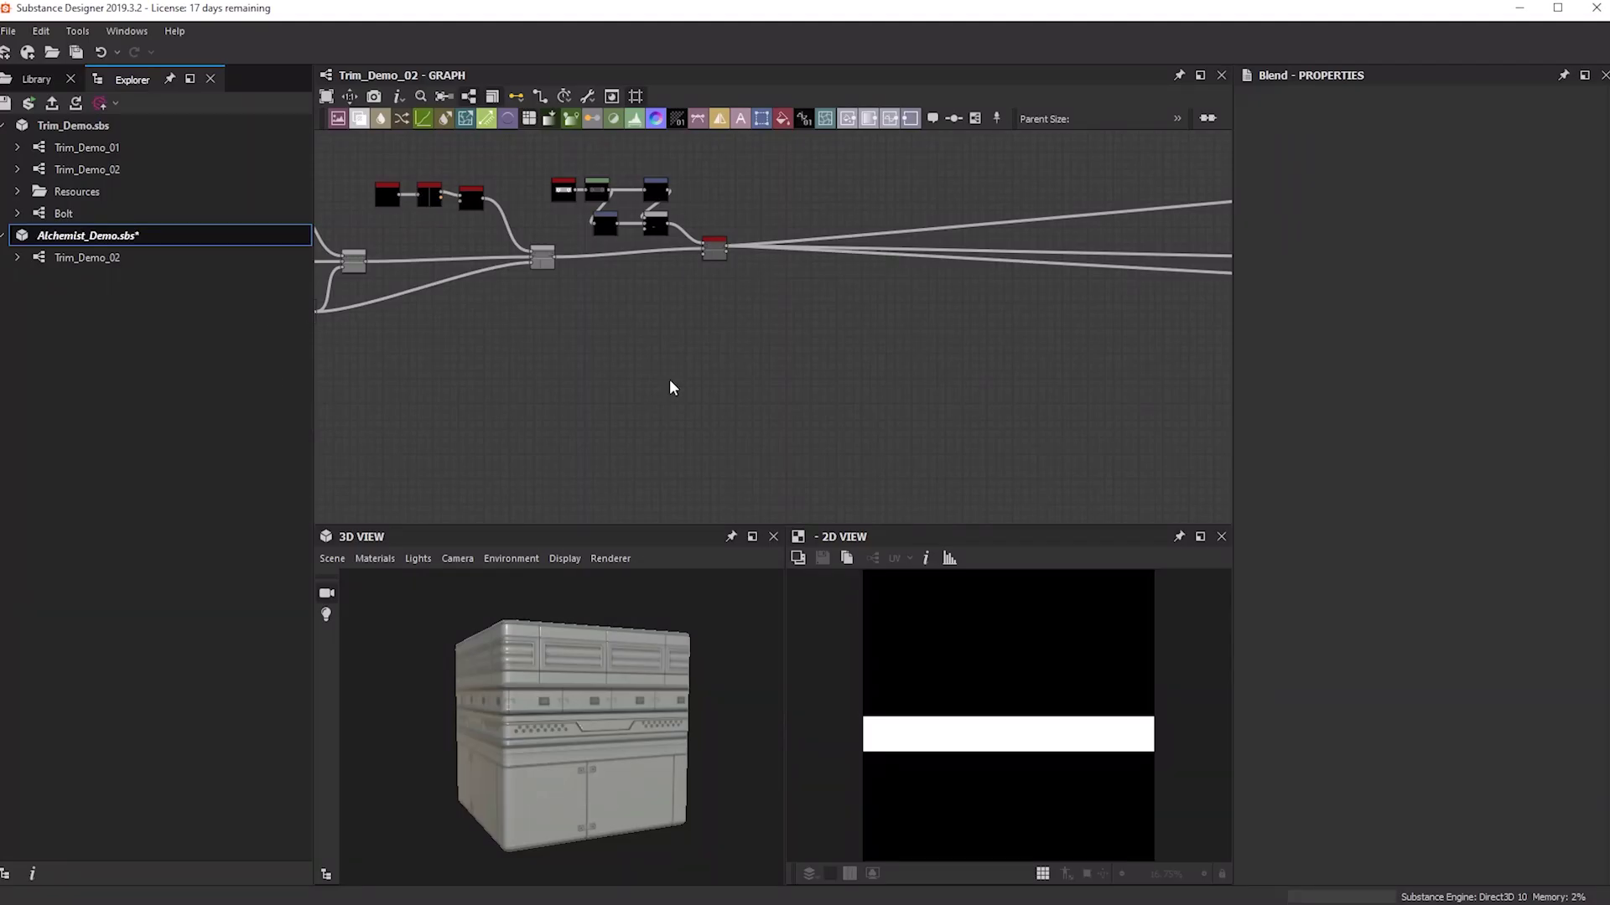
scroll(513, 426, "down", 5)
middle_click_drag(478, 426, 794, 400)
left_click_drag(583, 681, 592, 649, "alt")
scroll(567, 718, "up", 3)
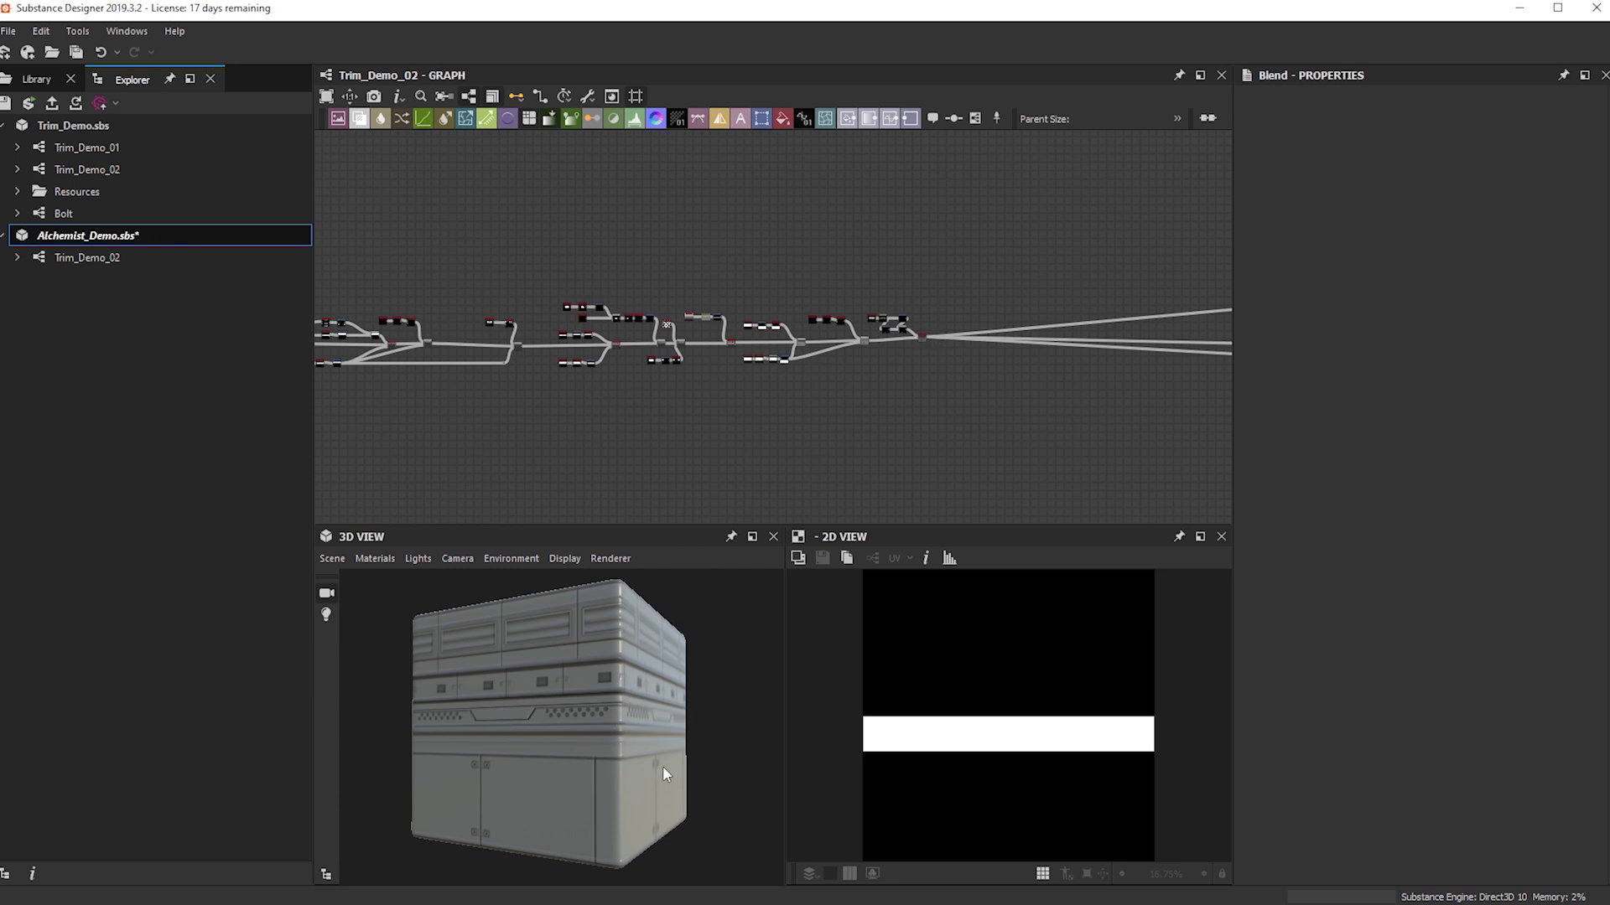
left_click_drag(583, 705, 579, 800)
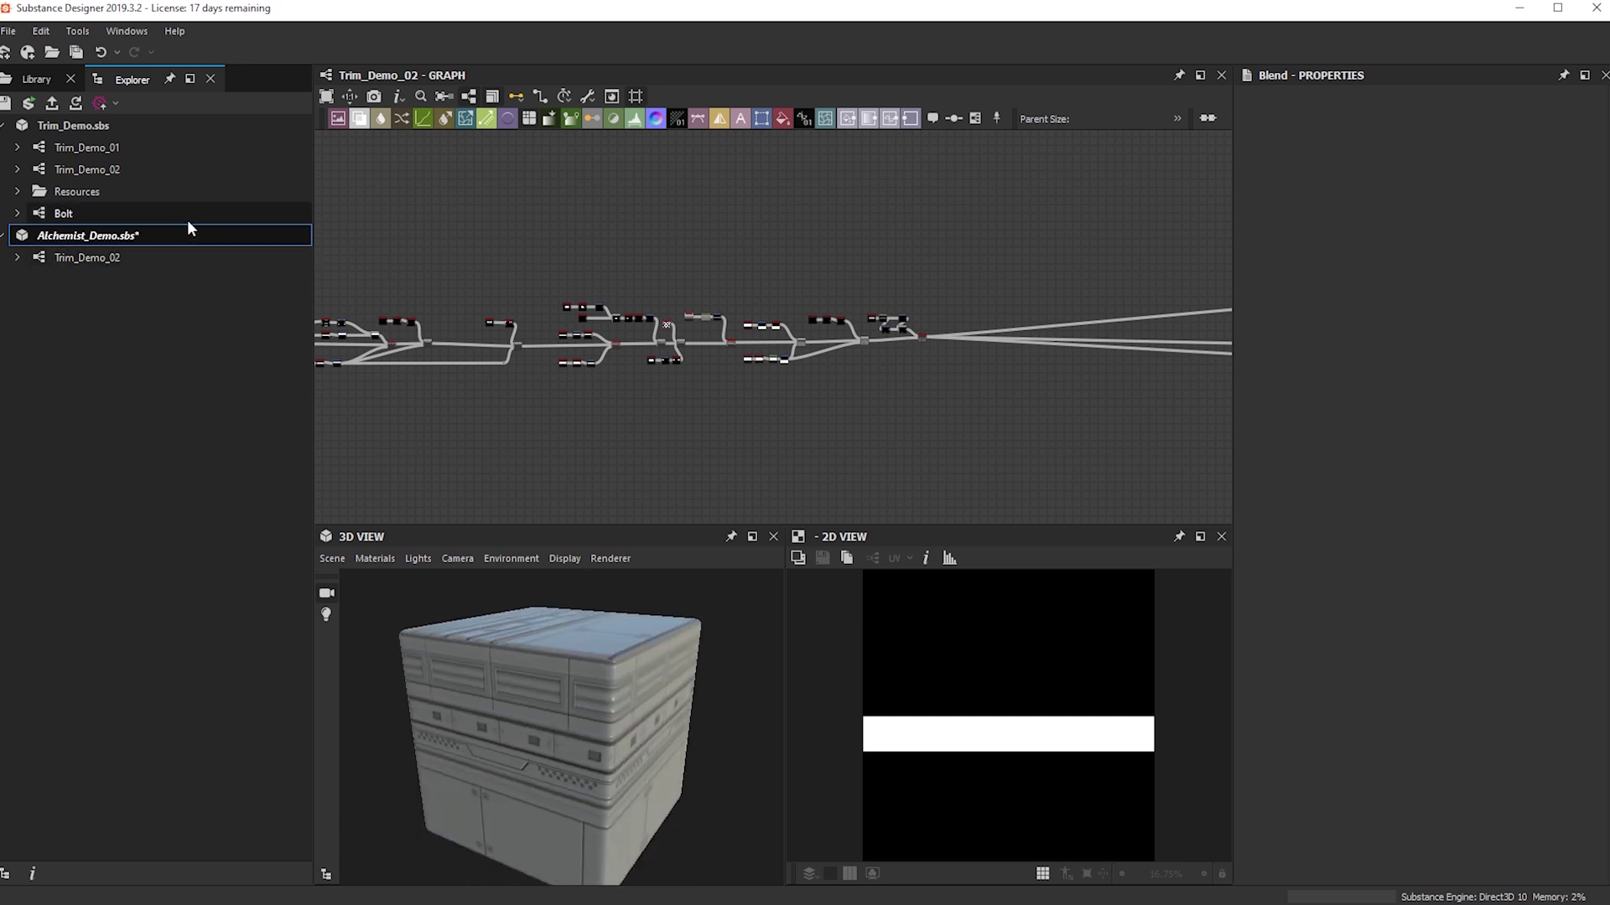
Publish Alchemist_Demo as an .sbsar on the Desktop, replacing the existing archive.
right_click(115, 242)
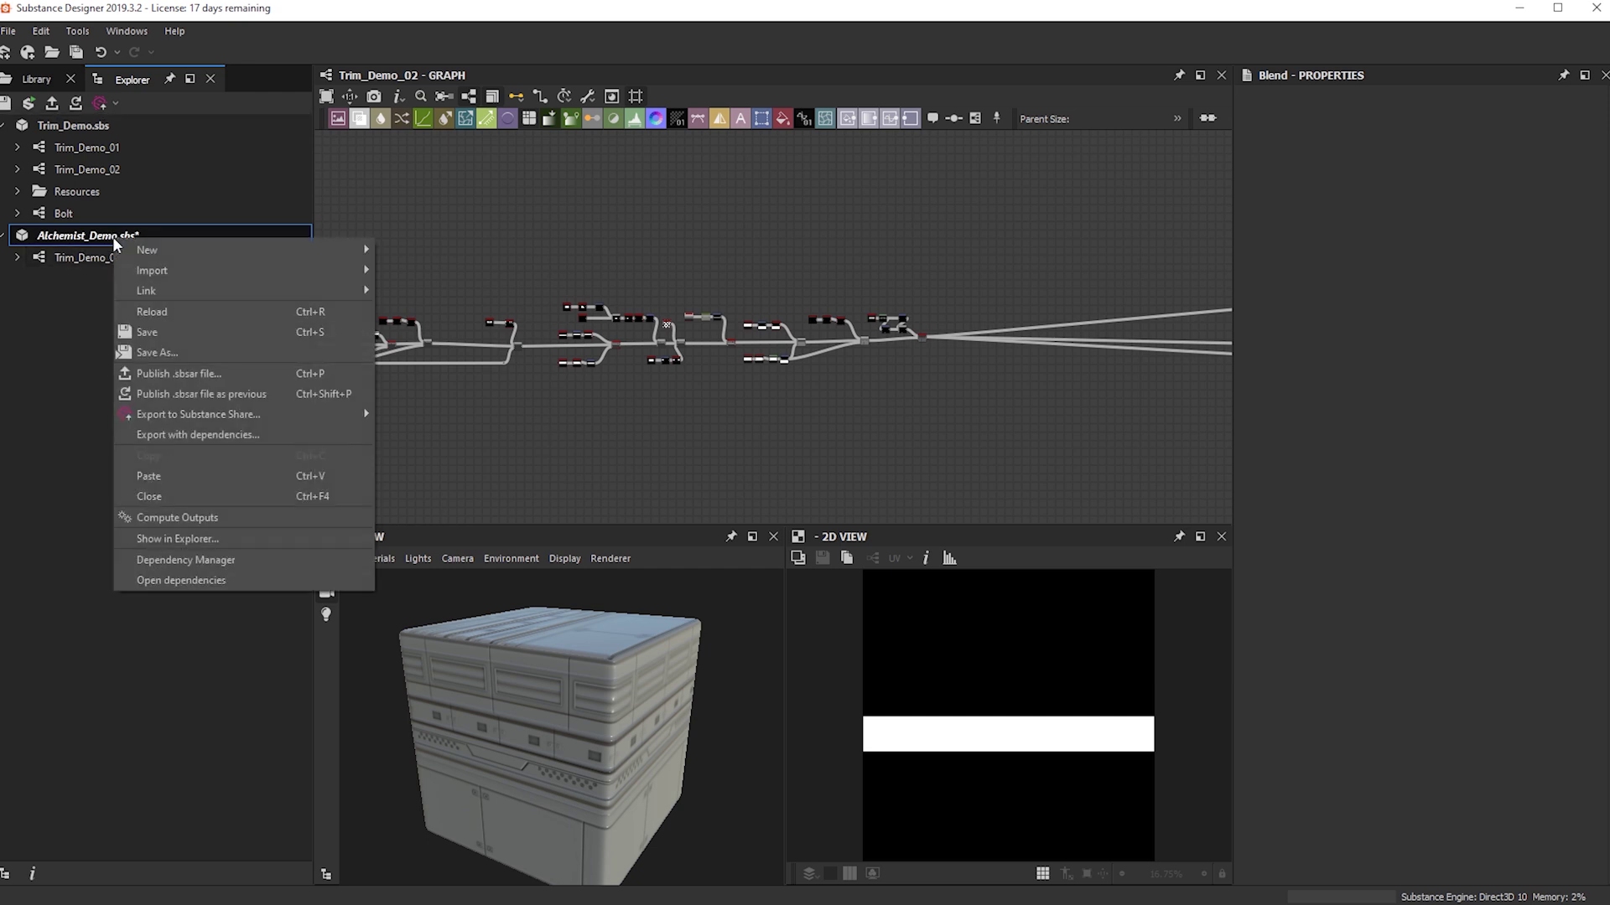
left_click(187, 377)
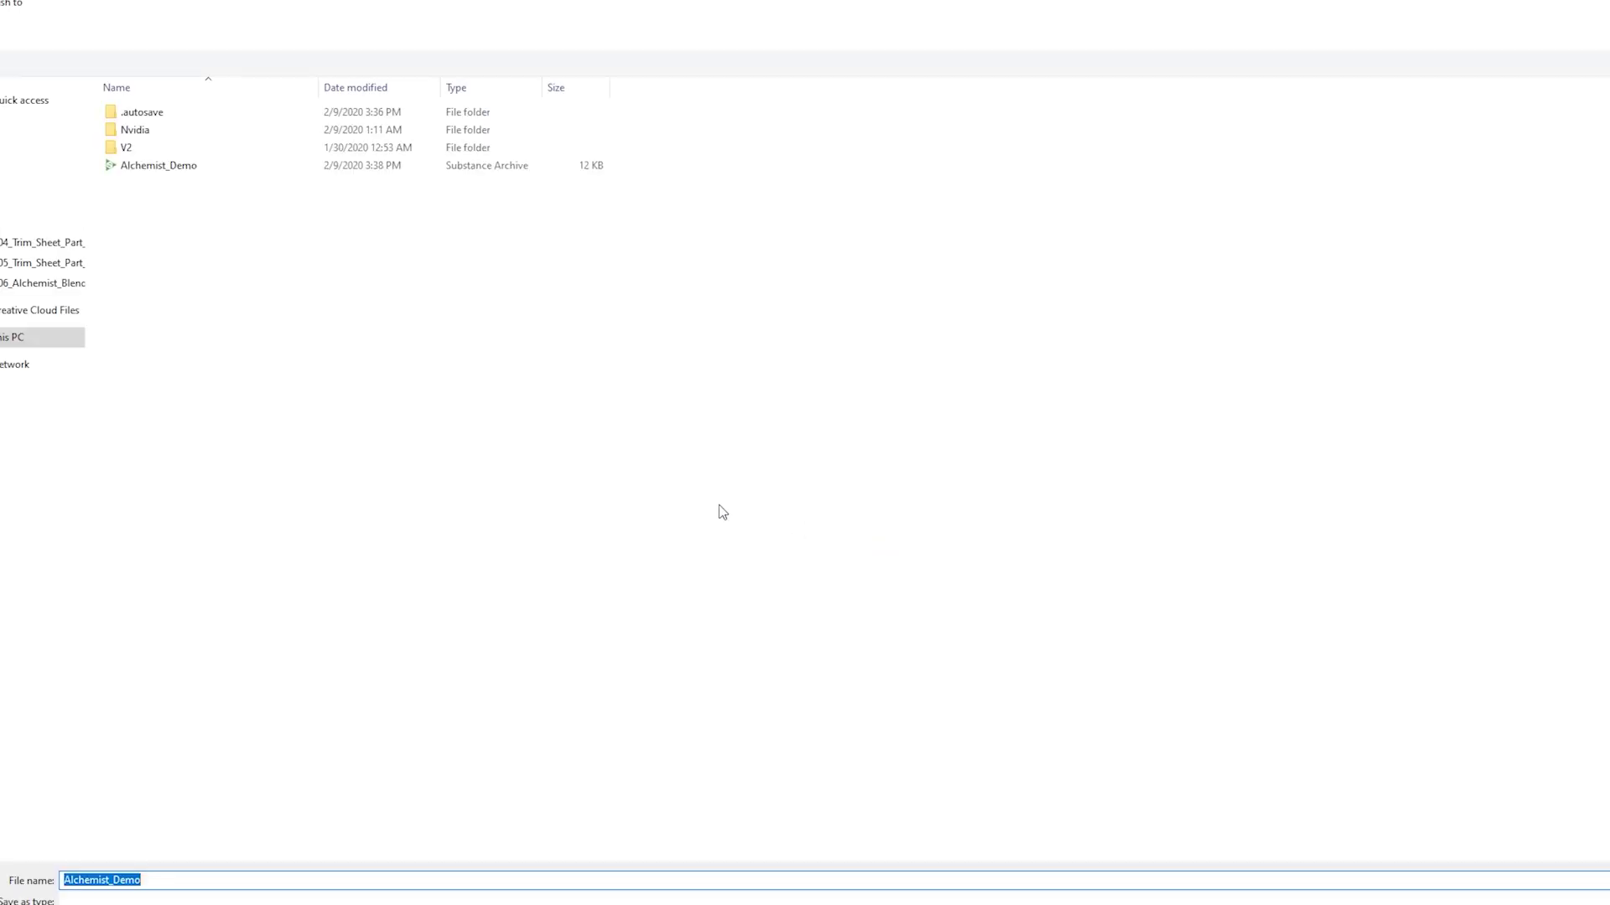
double_click(163, 167)
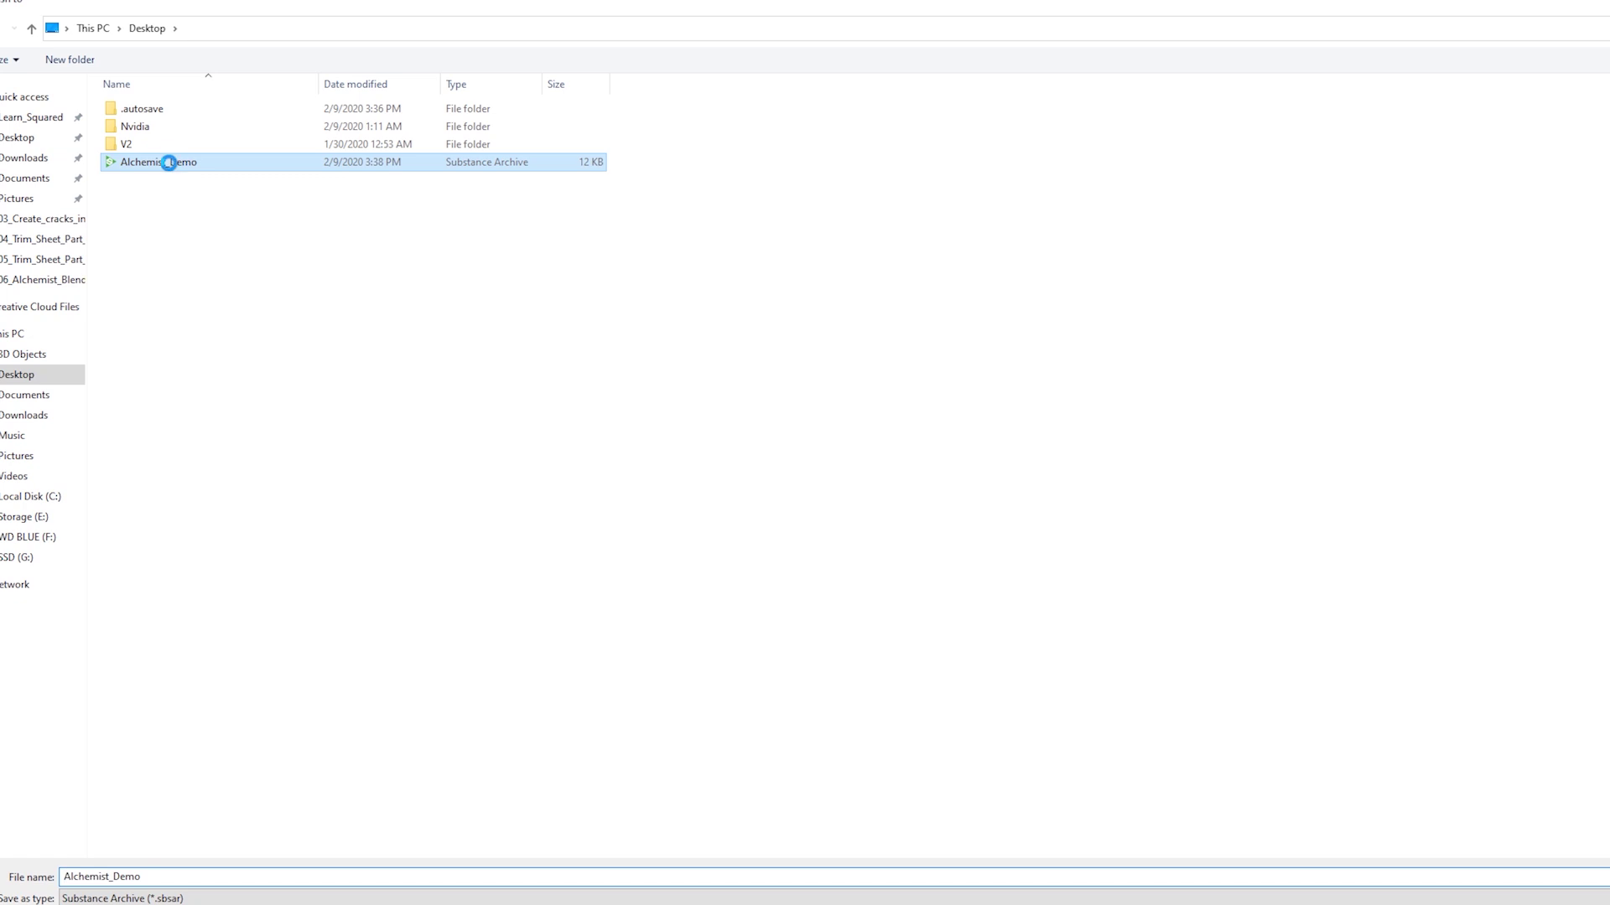
left_click(871, 382)
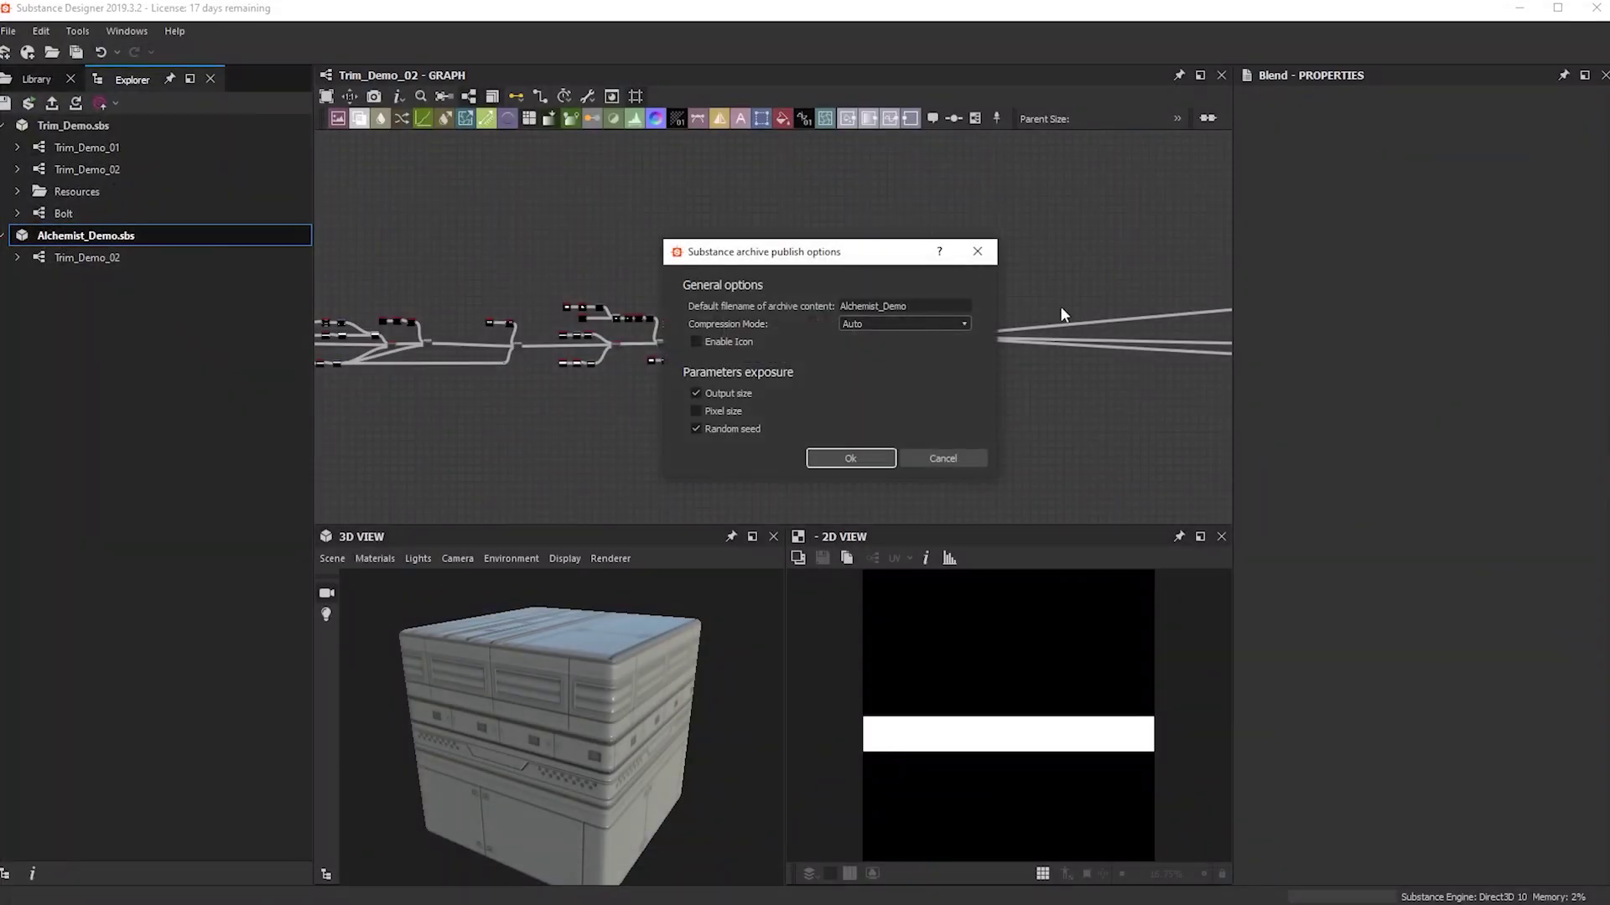
left_click(852, 458)
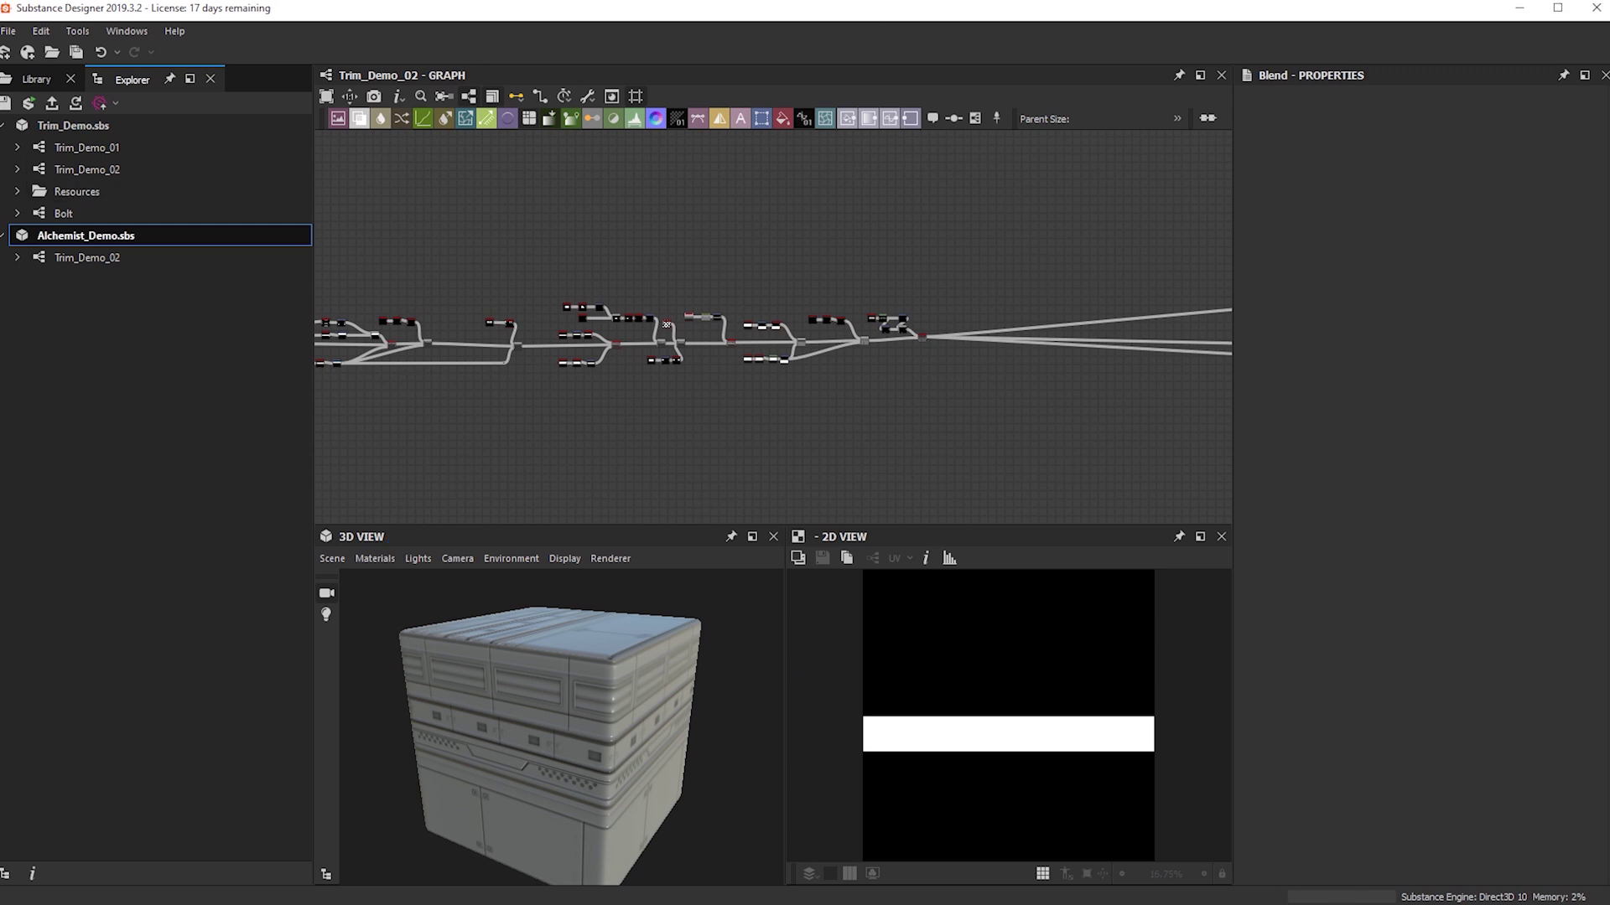
Back in Alchemist, load the published Trim_Demo_02 trim sheet as the first layer.
left_click(0, 663)
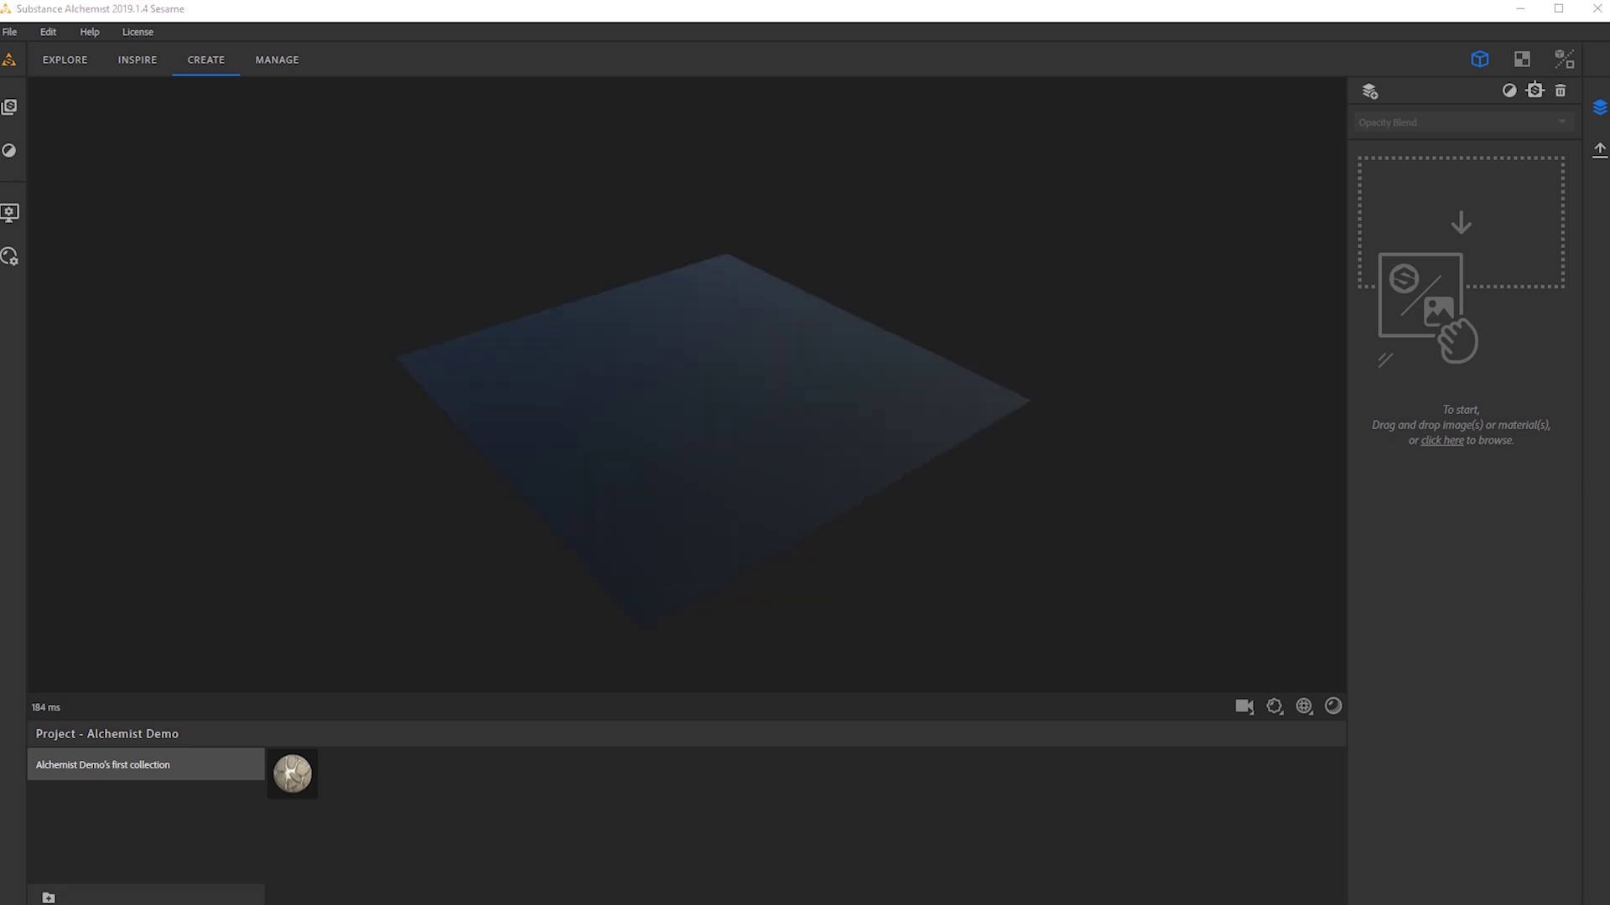
left_click_drag(398, 394, 1481, 285)
left_click_drag(460, 439, 673, 400)
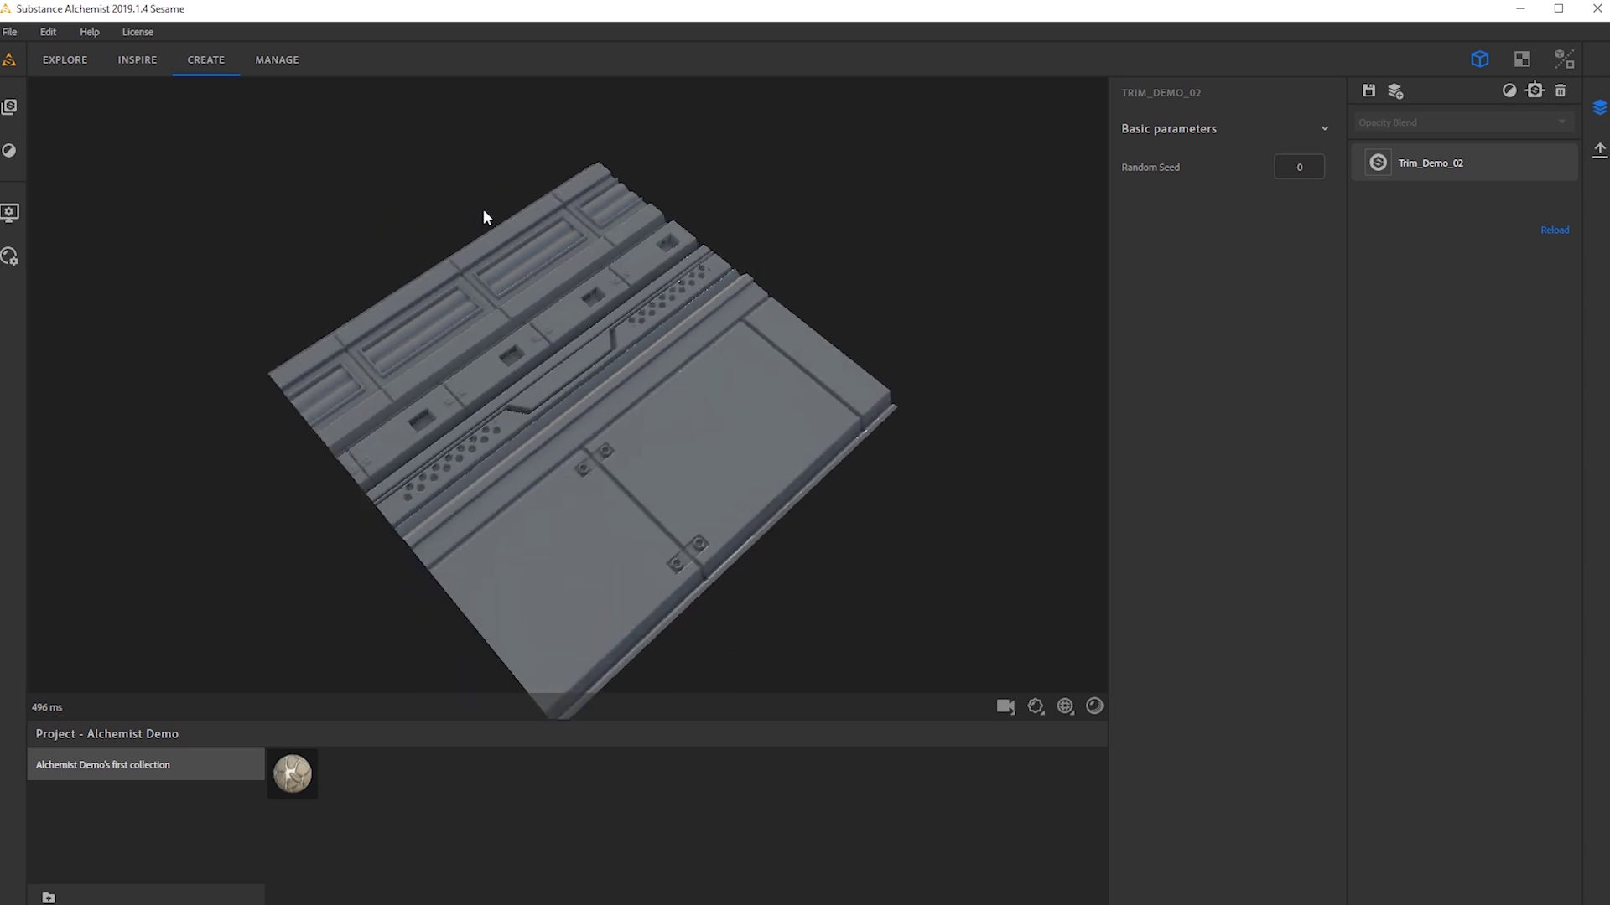
left_click_drag(403, 406, 470, 331)
Set the trim sheet's displacement amplitude to 0.33.
left_click(1034, 707)
mouse_move(906, 633)
left_mouse_down()
mouse_move(825, 634)
mouse_move(890, 638)
left_mouse_up()
left_click_drag(621, 359, 411, 481)
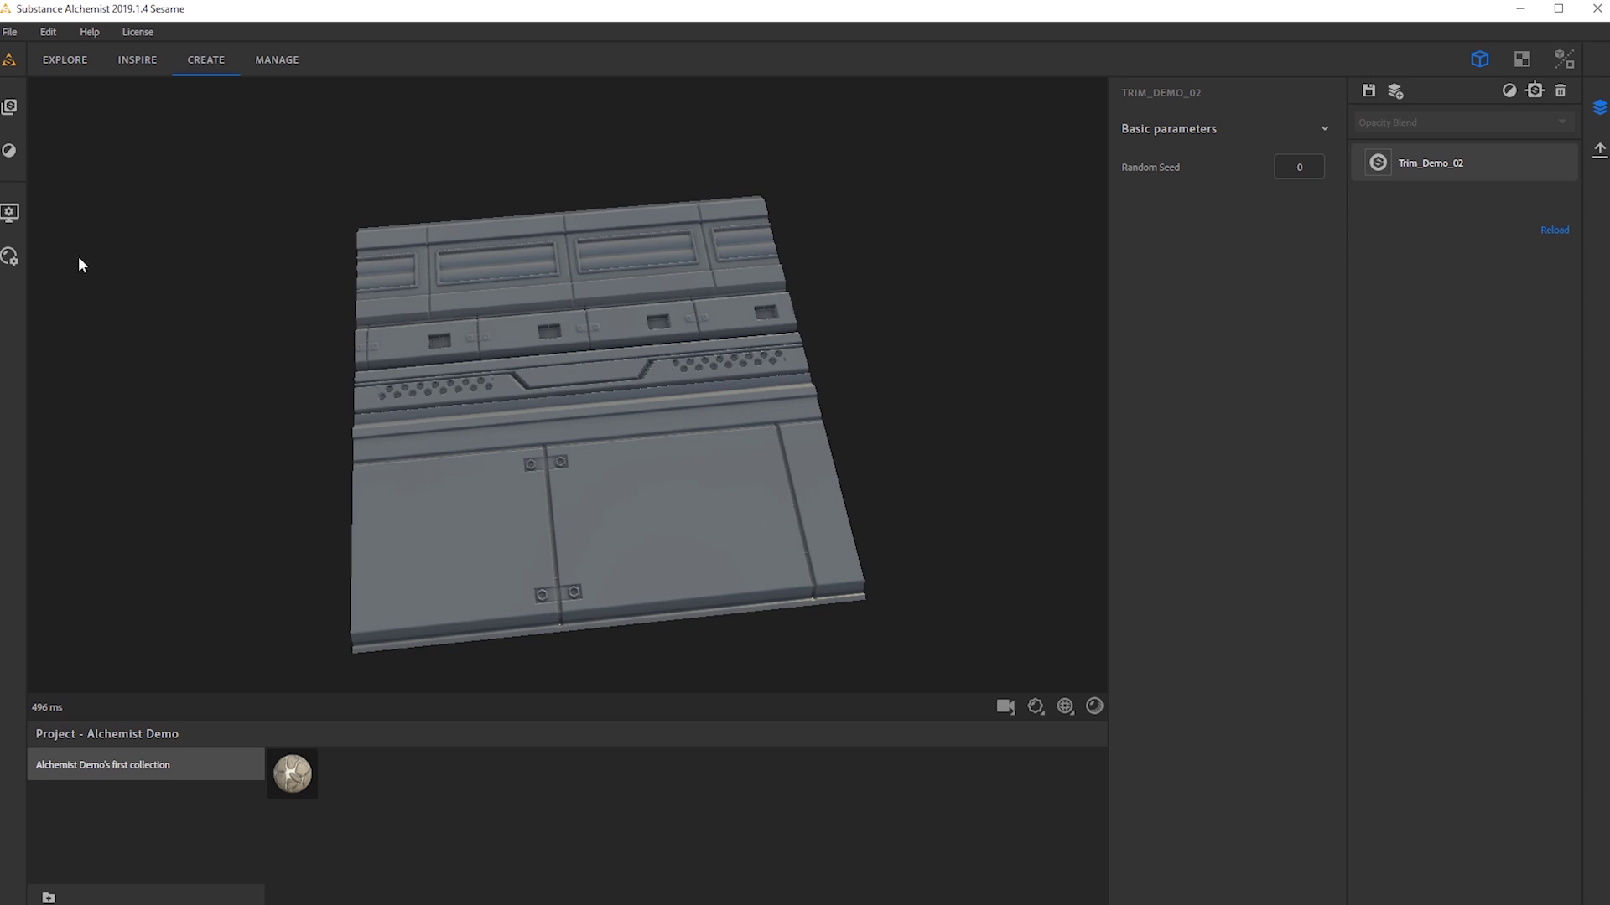
Stack Metal Generic from Base Materials above Trim_Demo_02 using Opacity Blend instead of Height Blend.
left_click(10, 108)
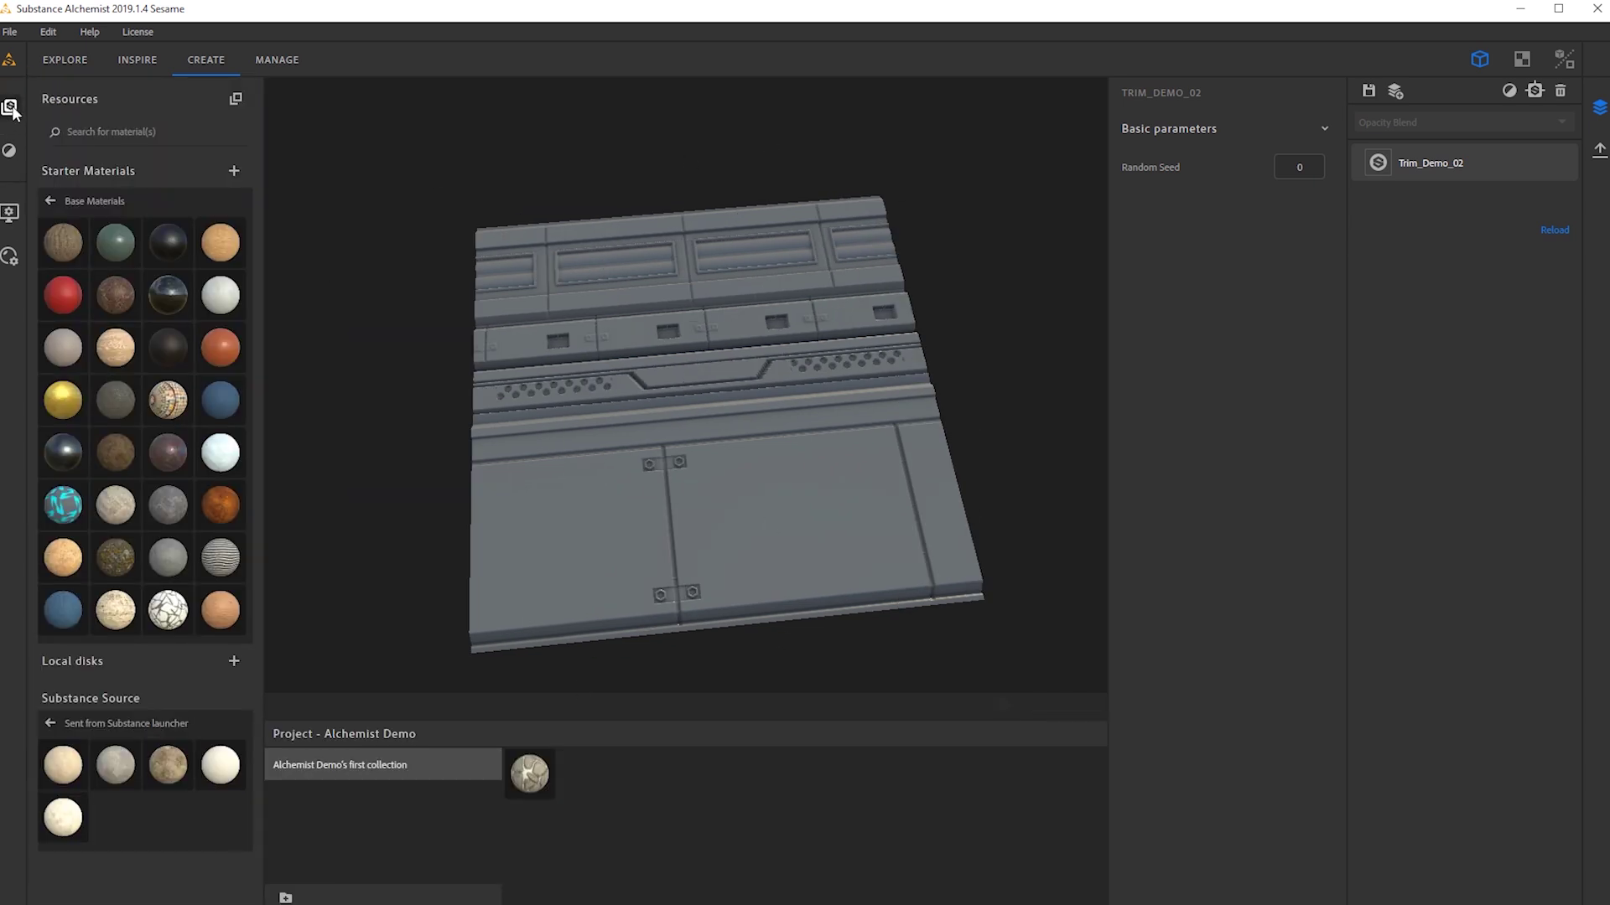
left_click_drag(63, 452, 1462, 146)
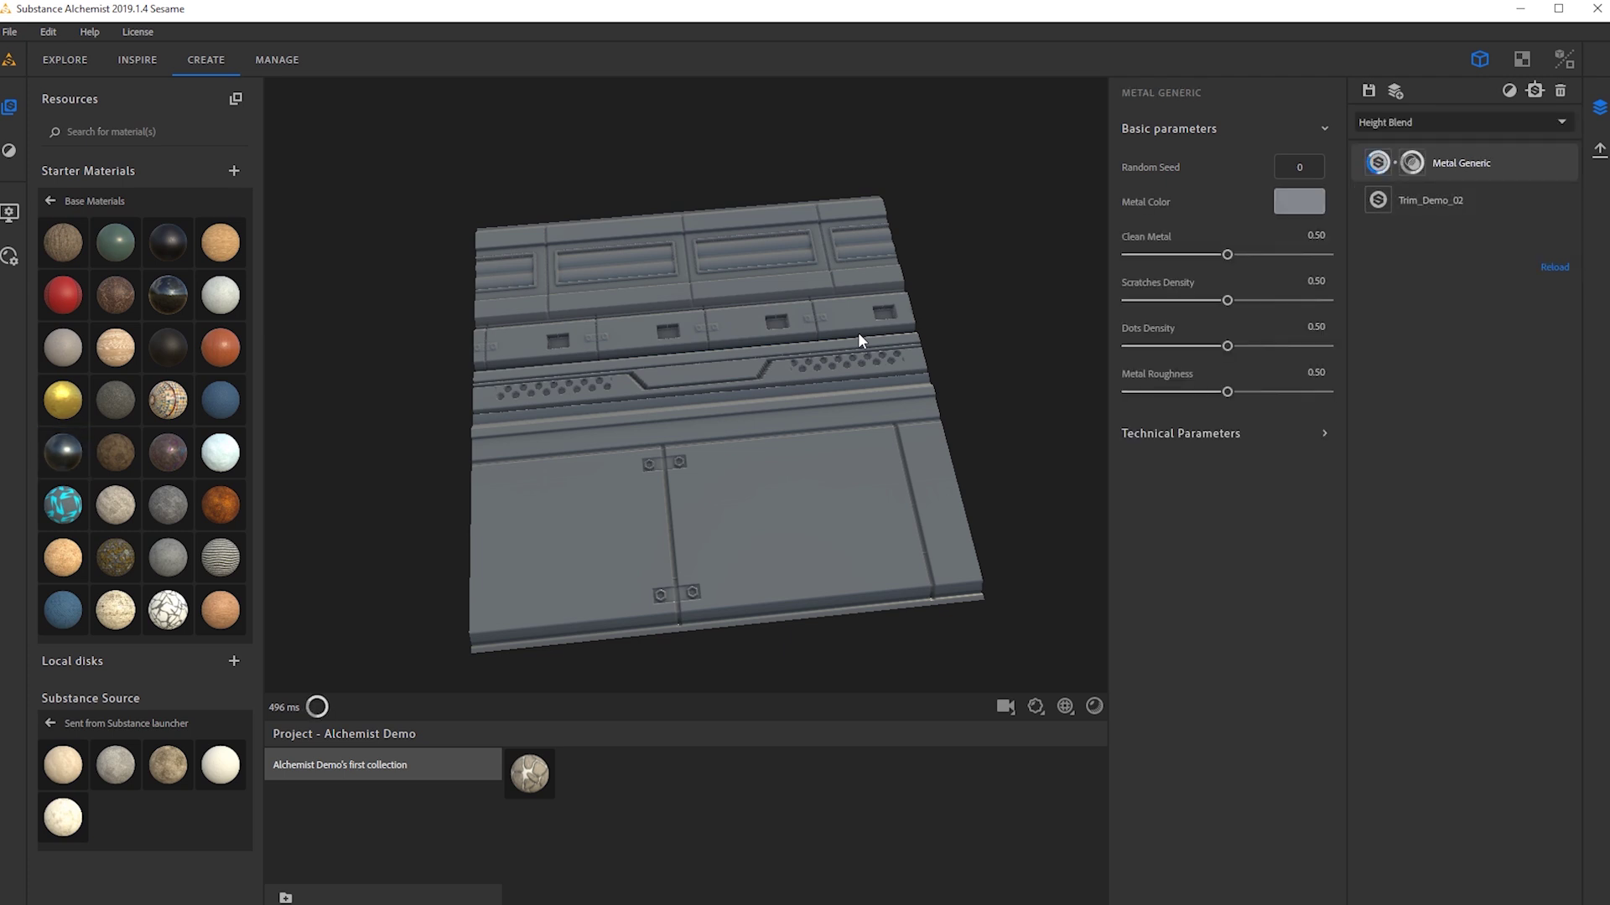
left_click_drag(950, 430, 629, 403)
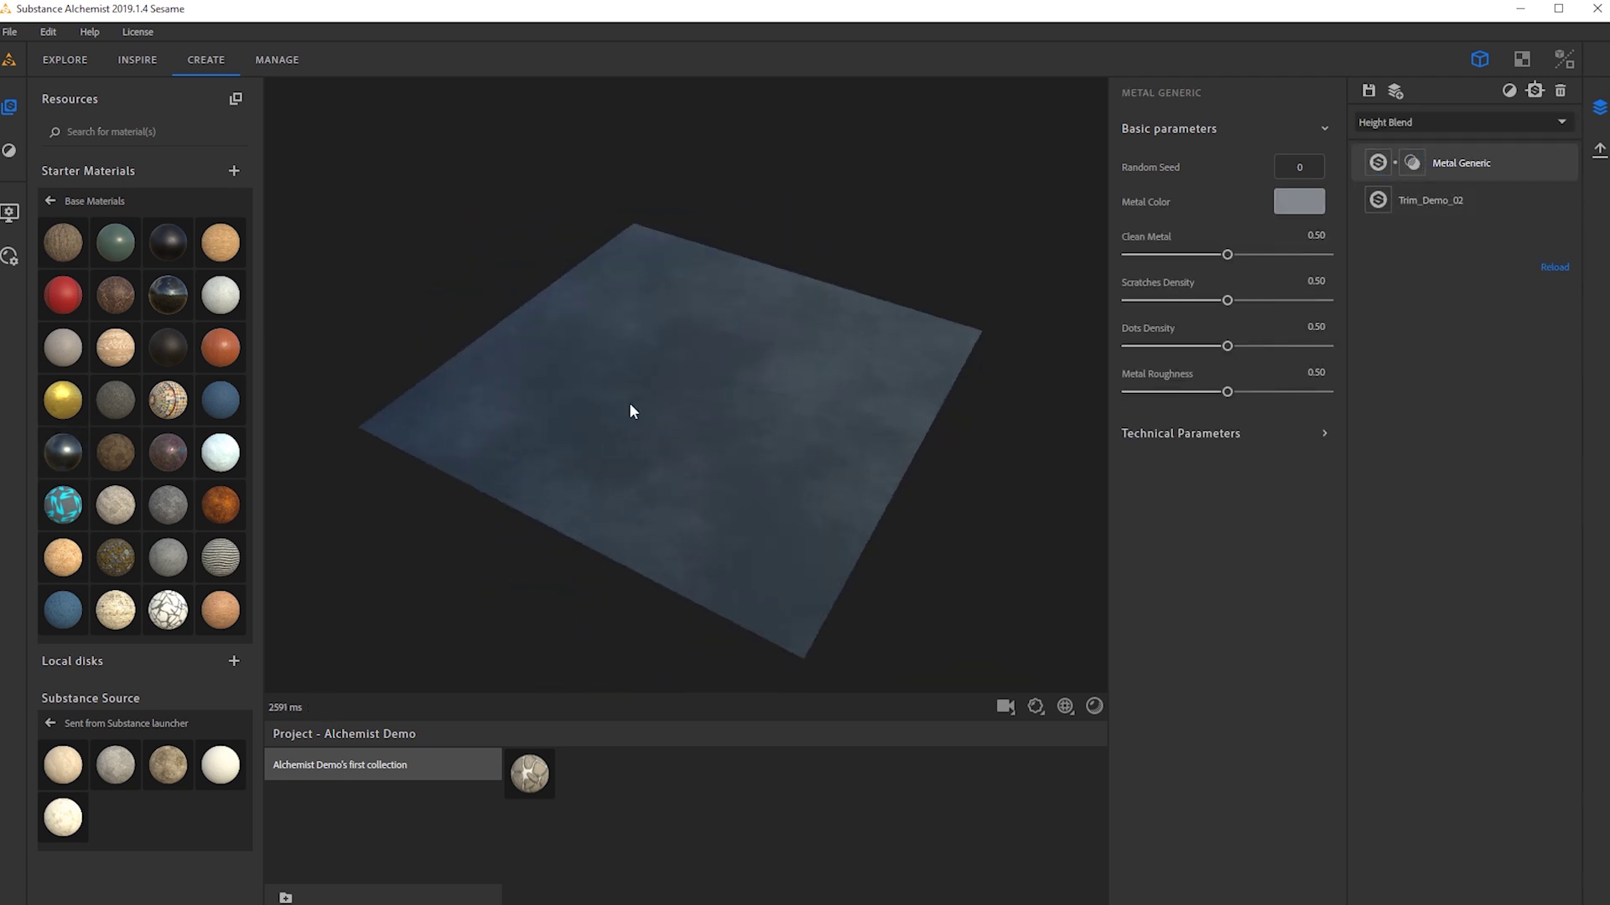
left_click_drag(780, 411, 852, 467)
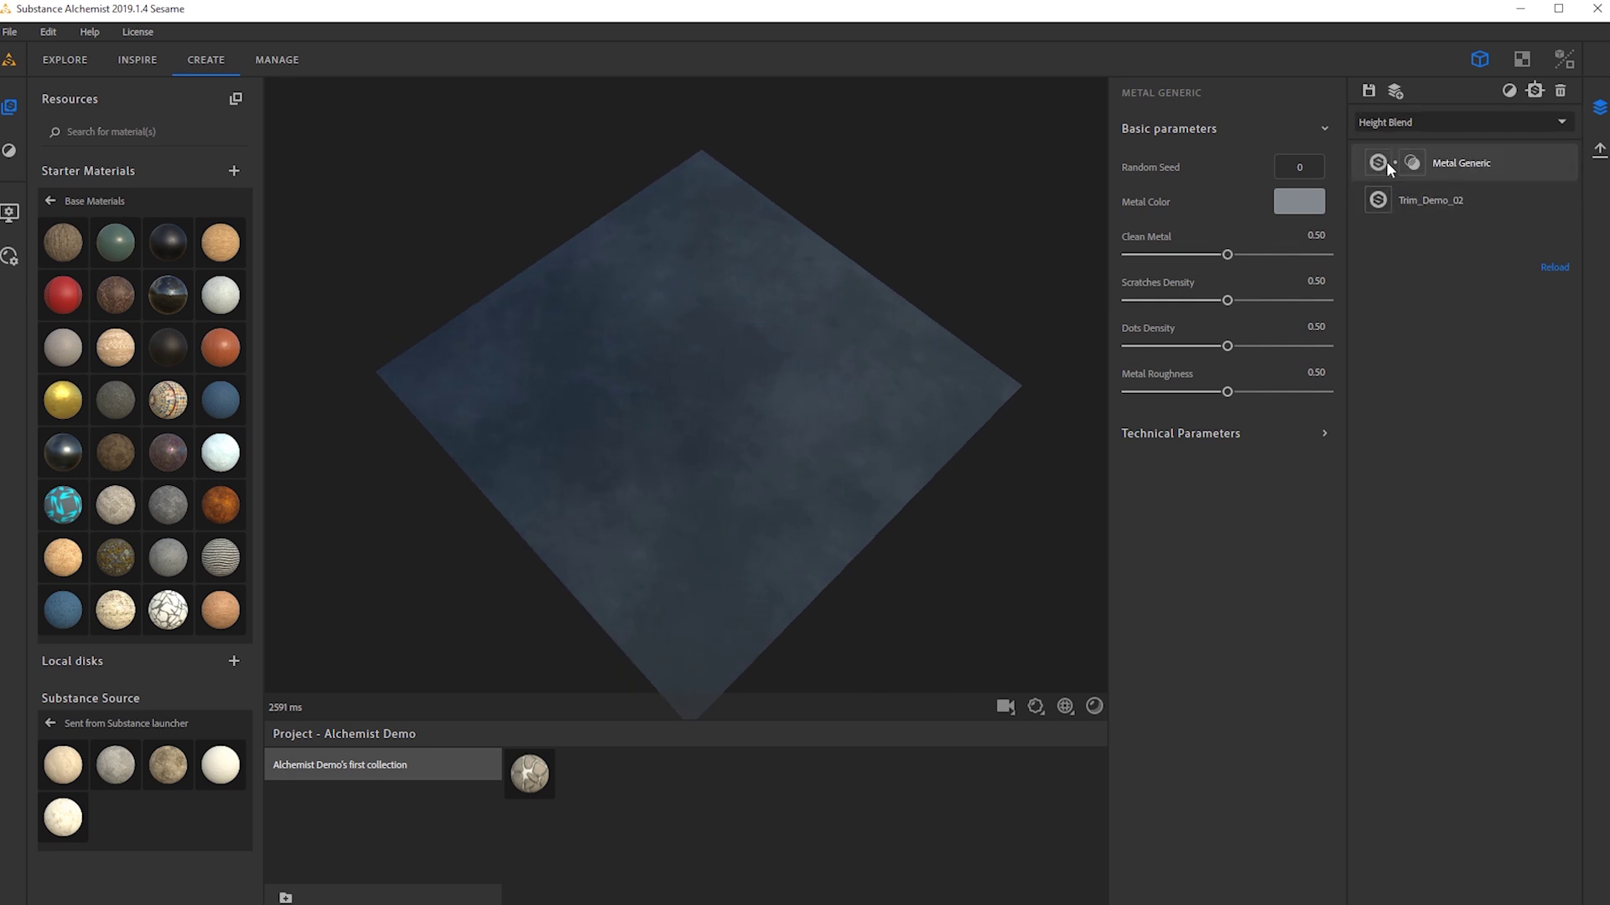
left_click_drag(577, 435, 629, 352)
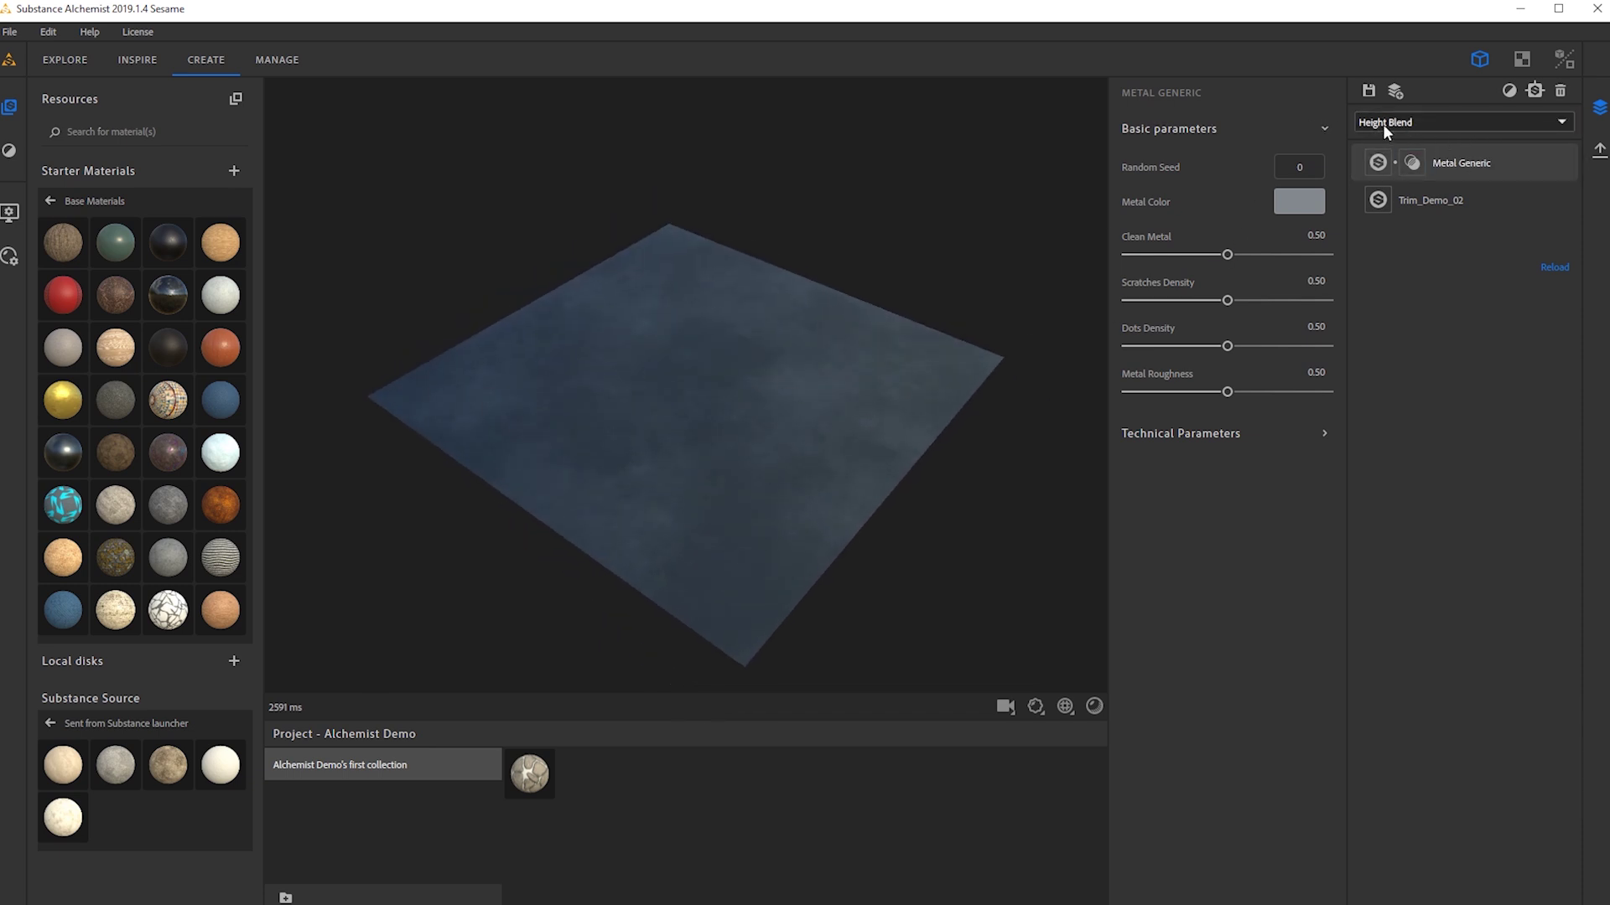
left_click(1415, 120)
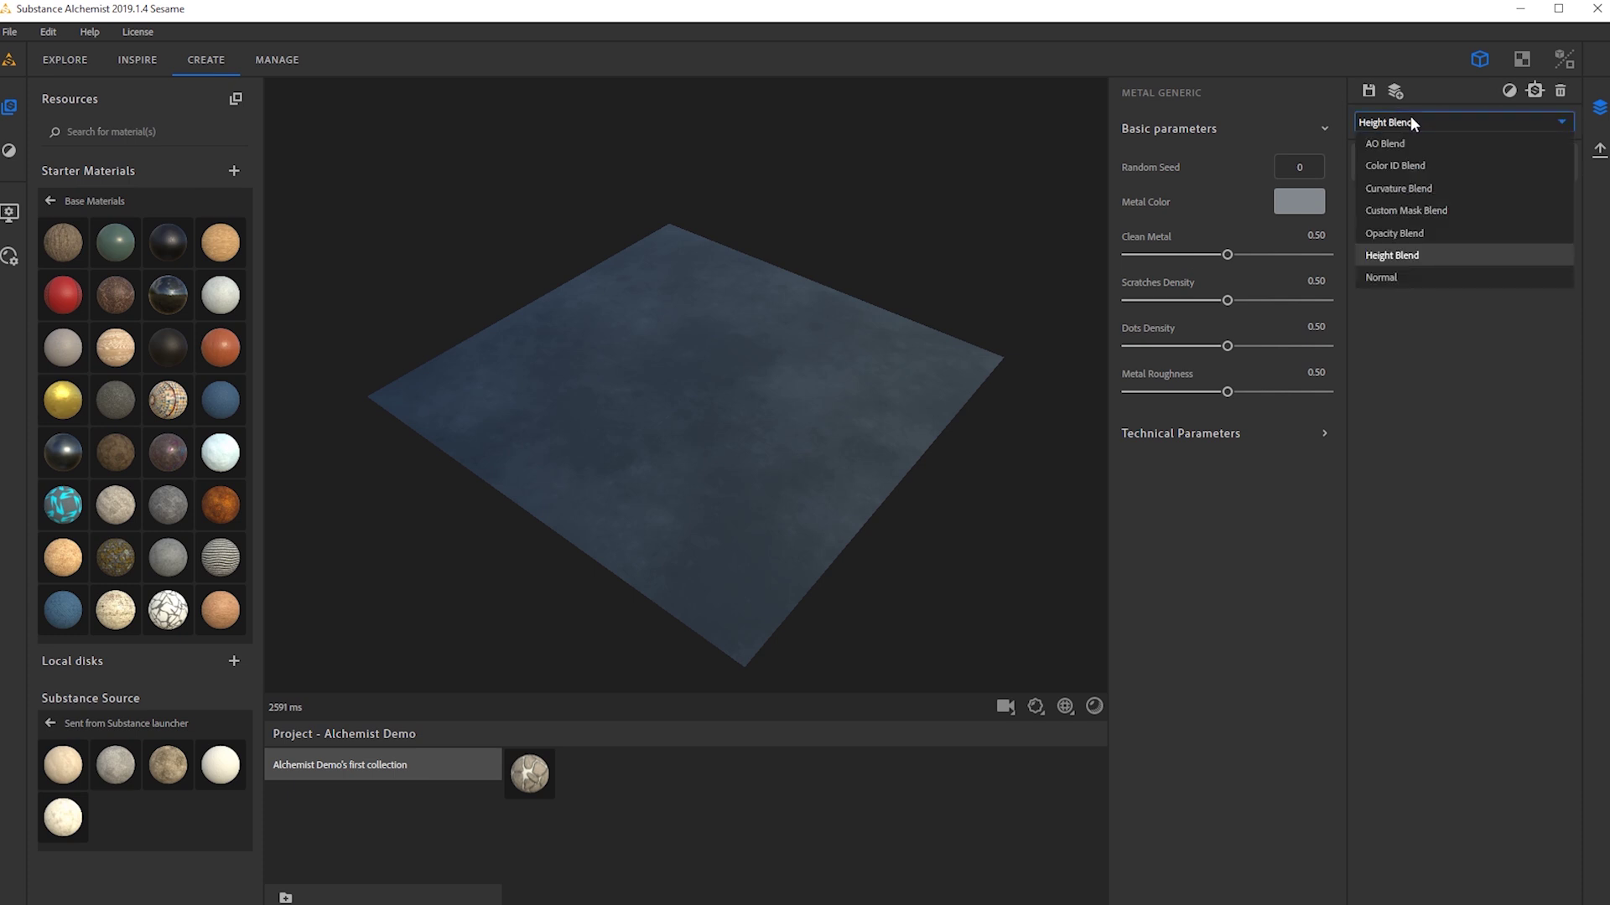
left_click(1407, 242)
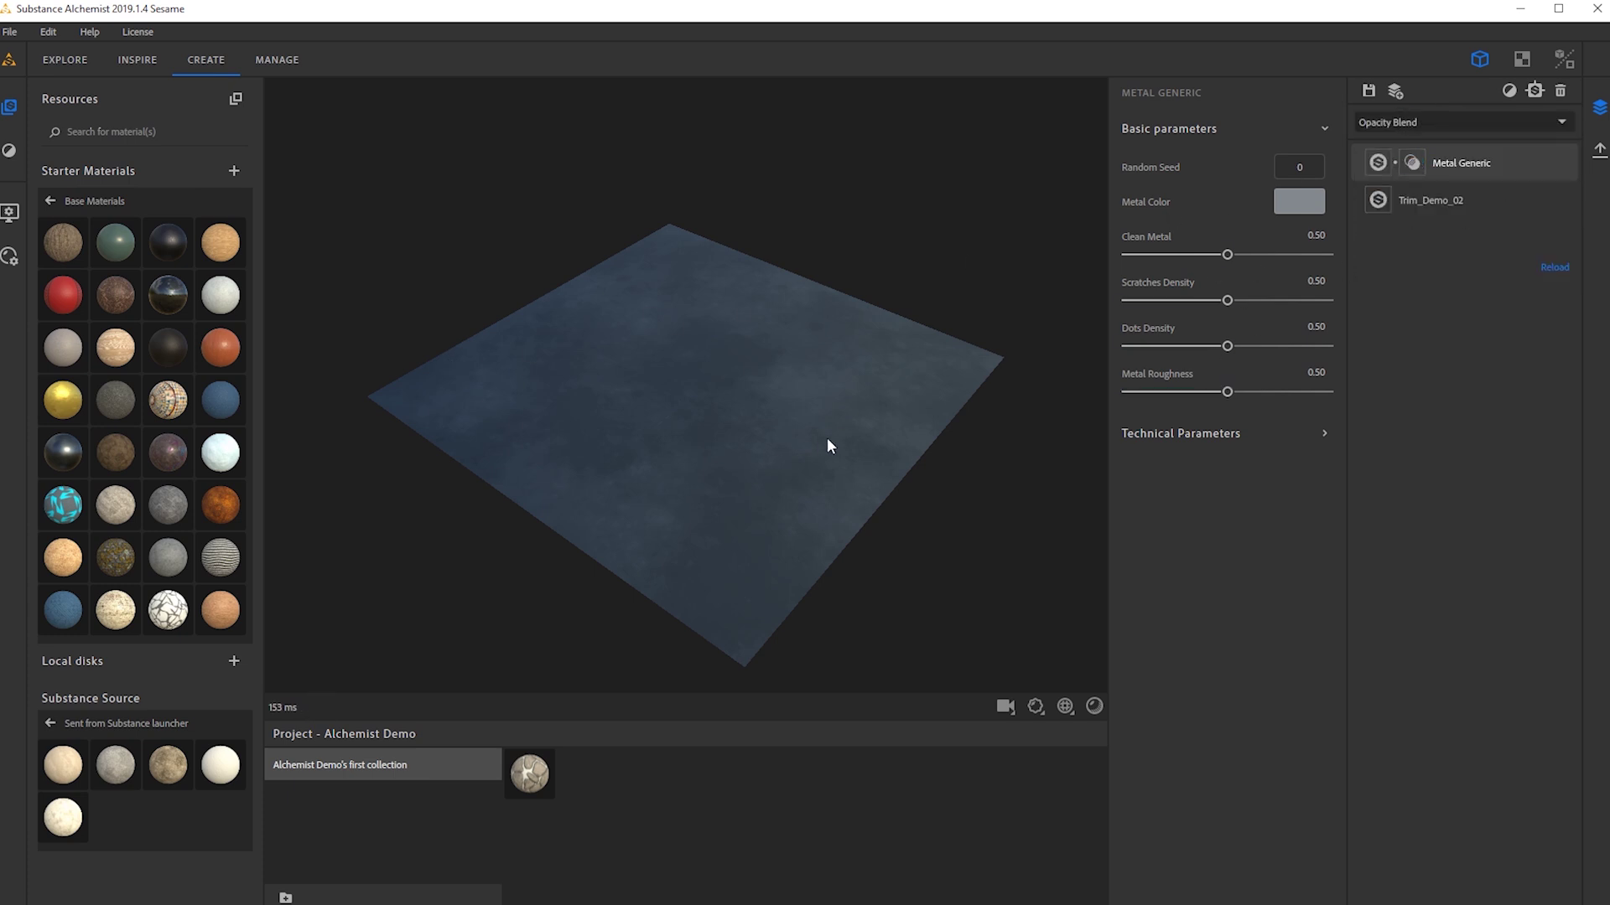
In Metal Generic's blend, expand Height Adjustment and Advanced Parameters and enable Recompute Normal.
left_click_drag(819, 446, 707, 417)
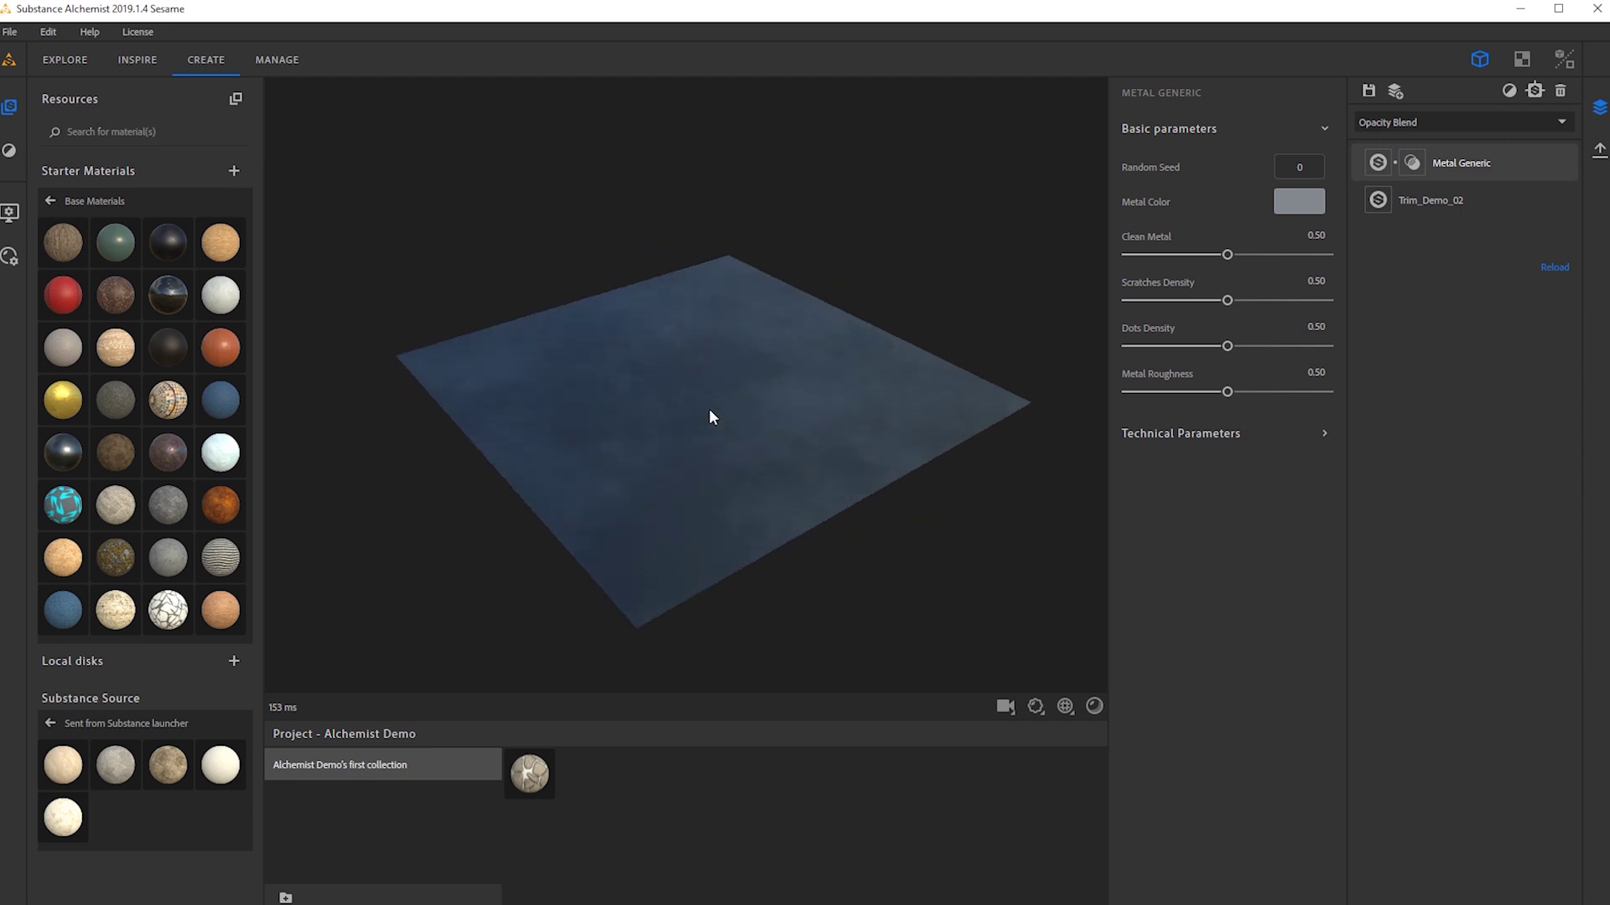
left_click(1411, 167)
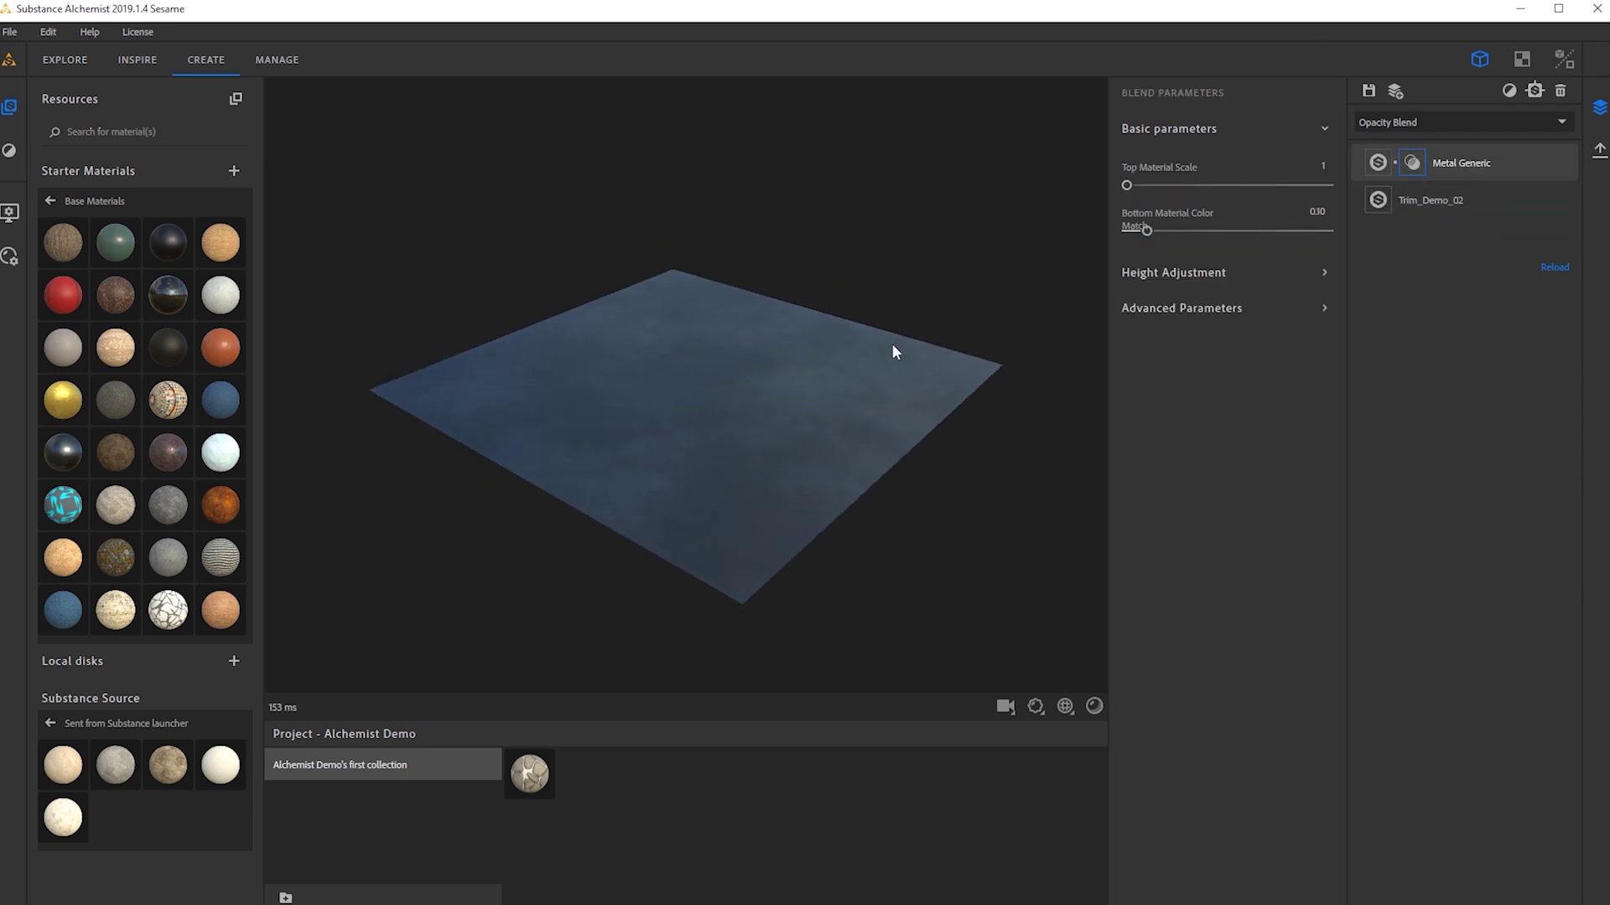
left_click(1226, 273)
mouse_move(1227, 330)
left_mouse_down()
mouse_move(1326, 327)
mouse_move(1211, 335)
left_mouse_up()
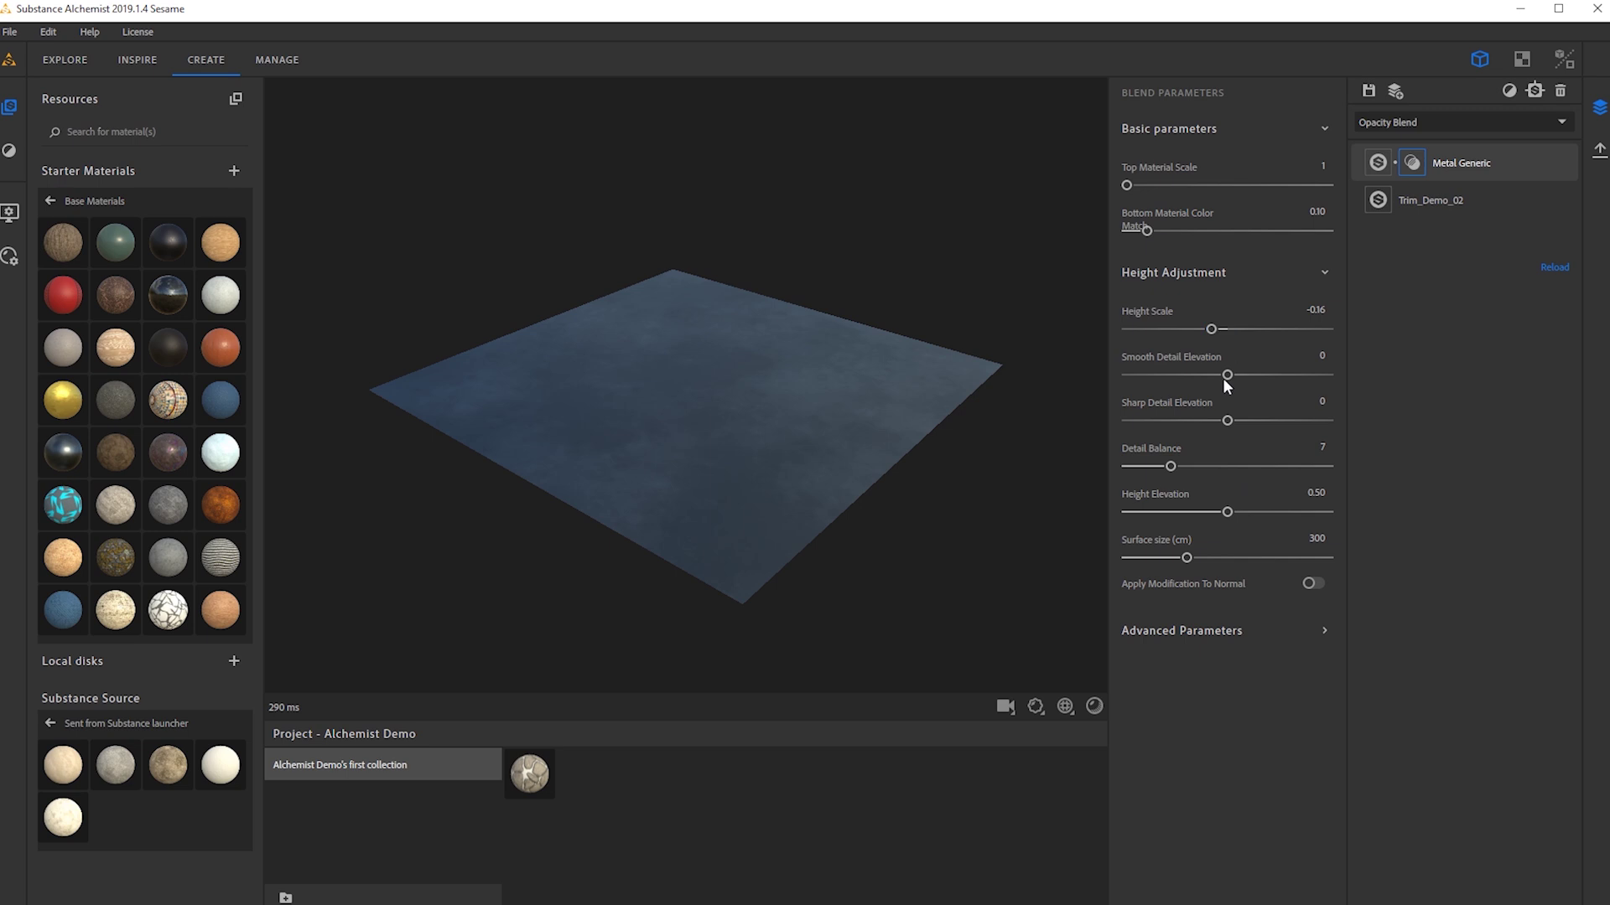
left_click(1239, 634)
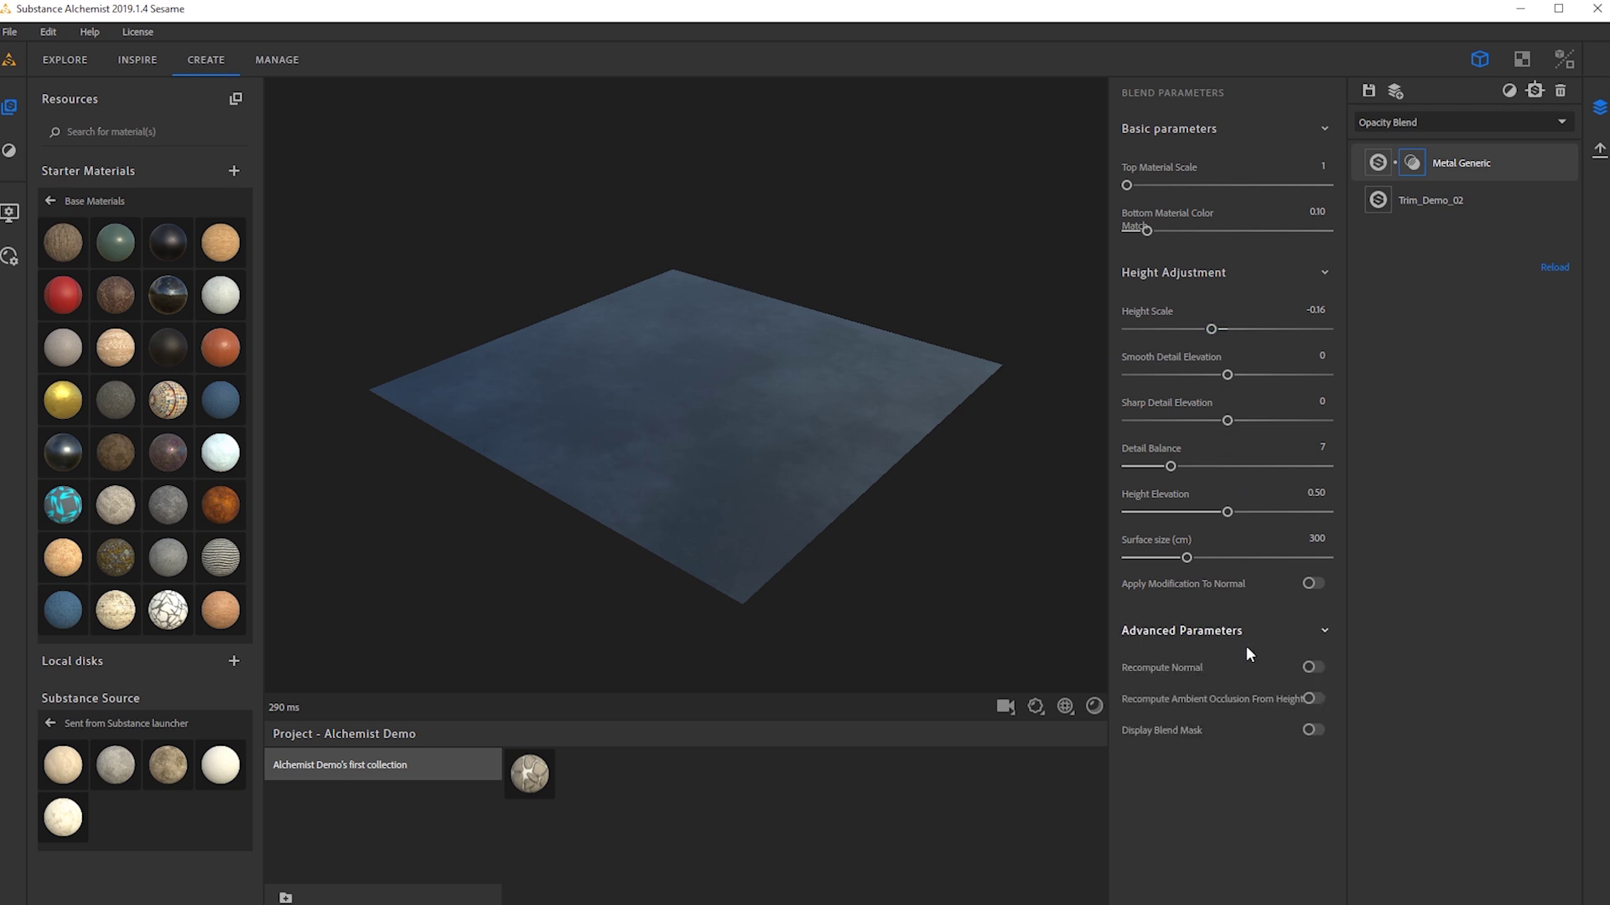
left_click(1313, 669)
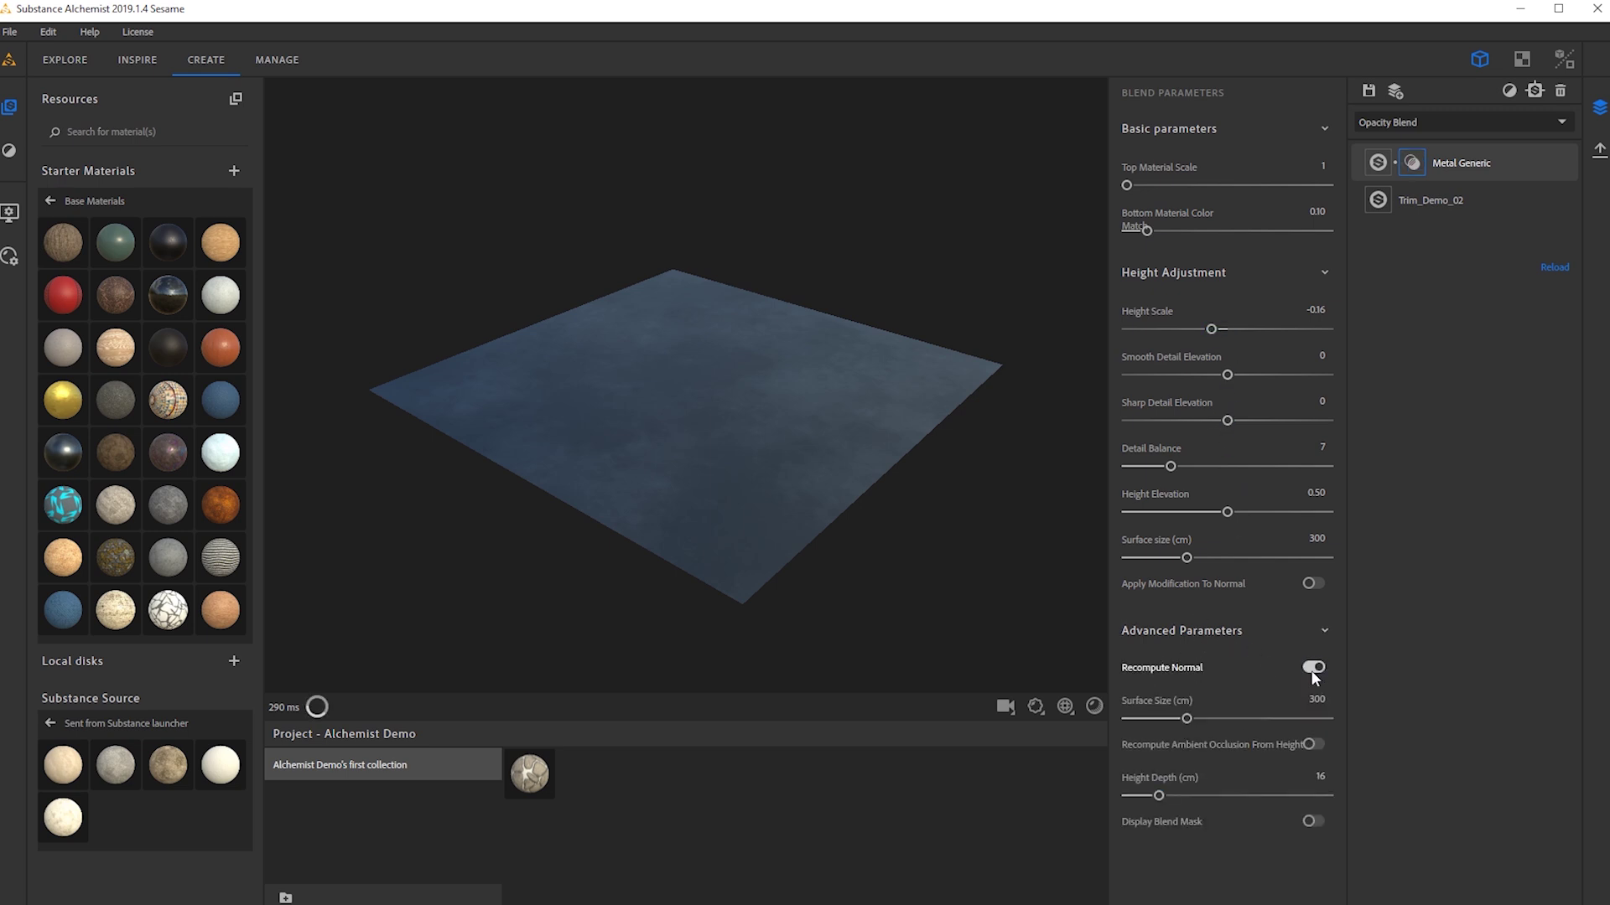
Set the blend's Height Scale to -0.82, Height Depth to 59.40 and Height Elevation to 0.22.
left_click_drag(709, 416, 753, 434)
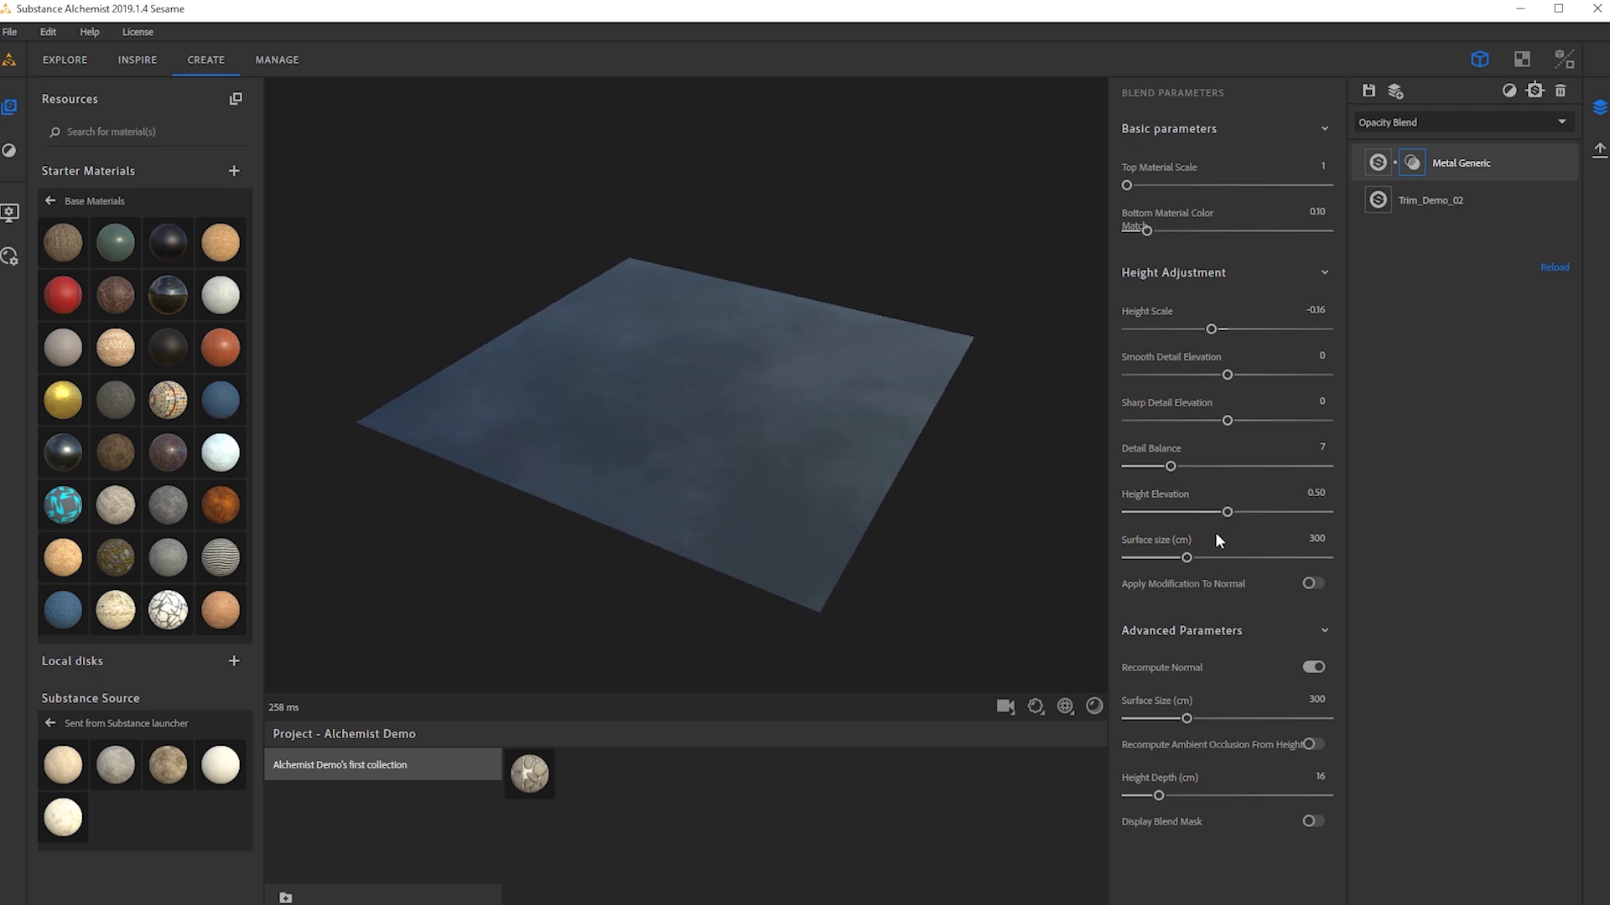
left_click_drag(1210, 330, 1146, 330)
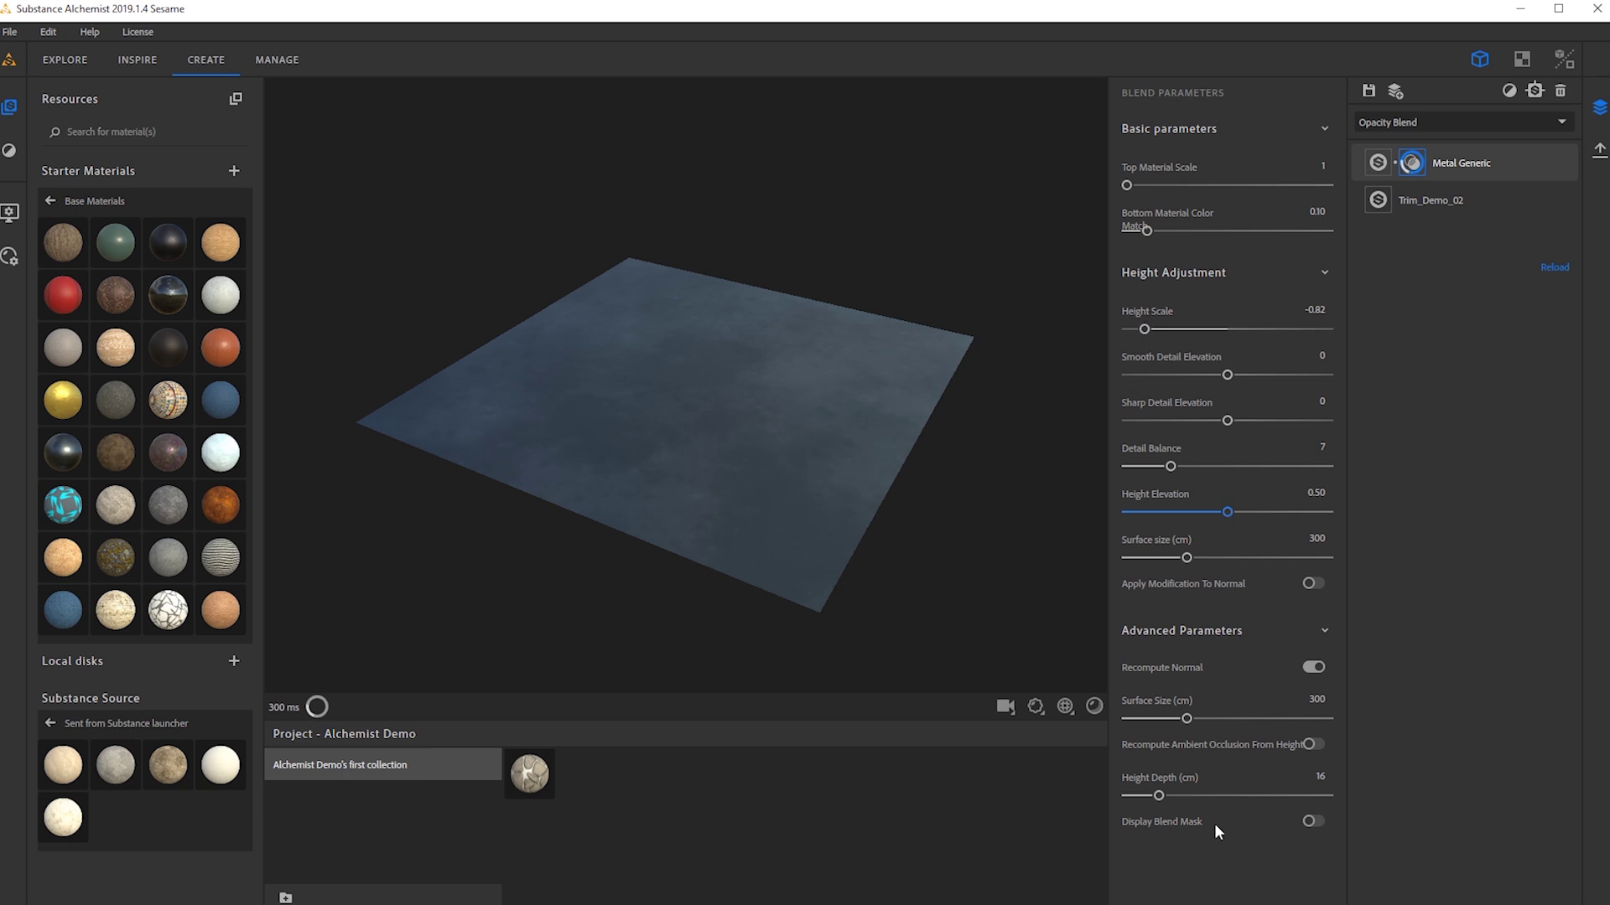
left_click_drag(1158, 797, 1246, 797)
left_click_drag(671, 470, 721, 476)
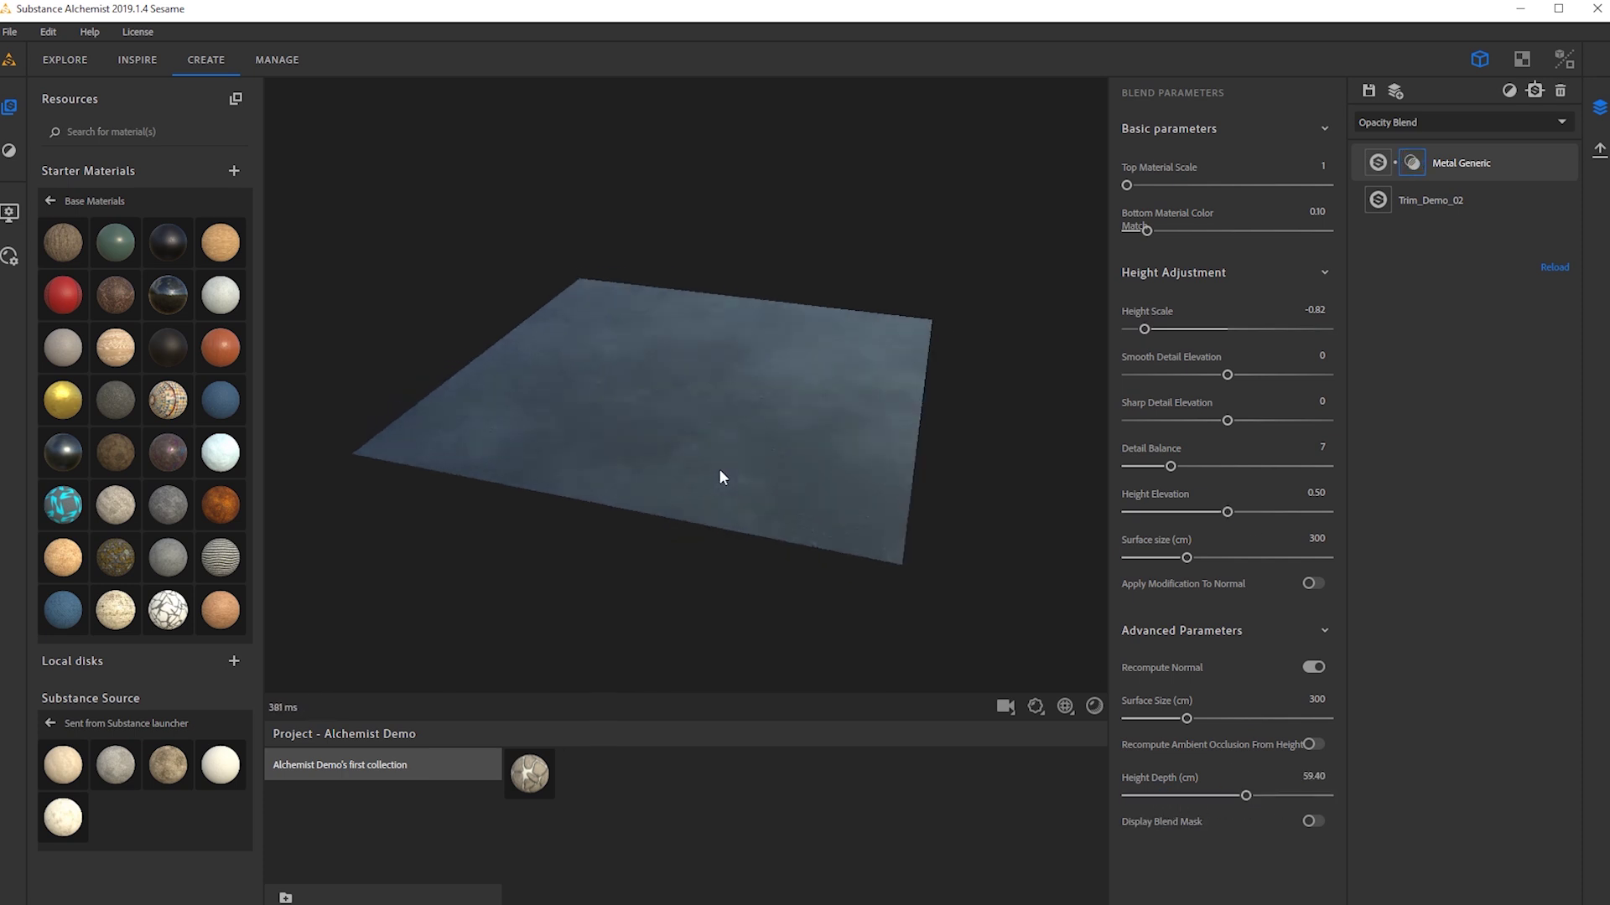
scroll(725, 477, "up", 4)
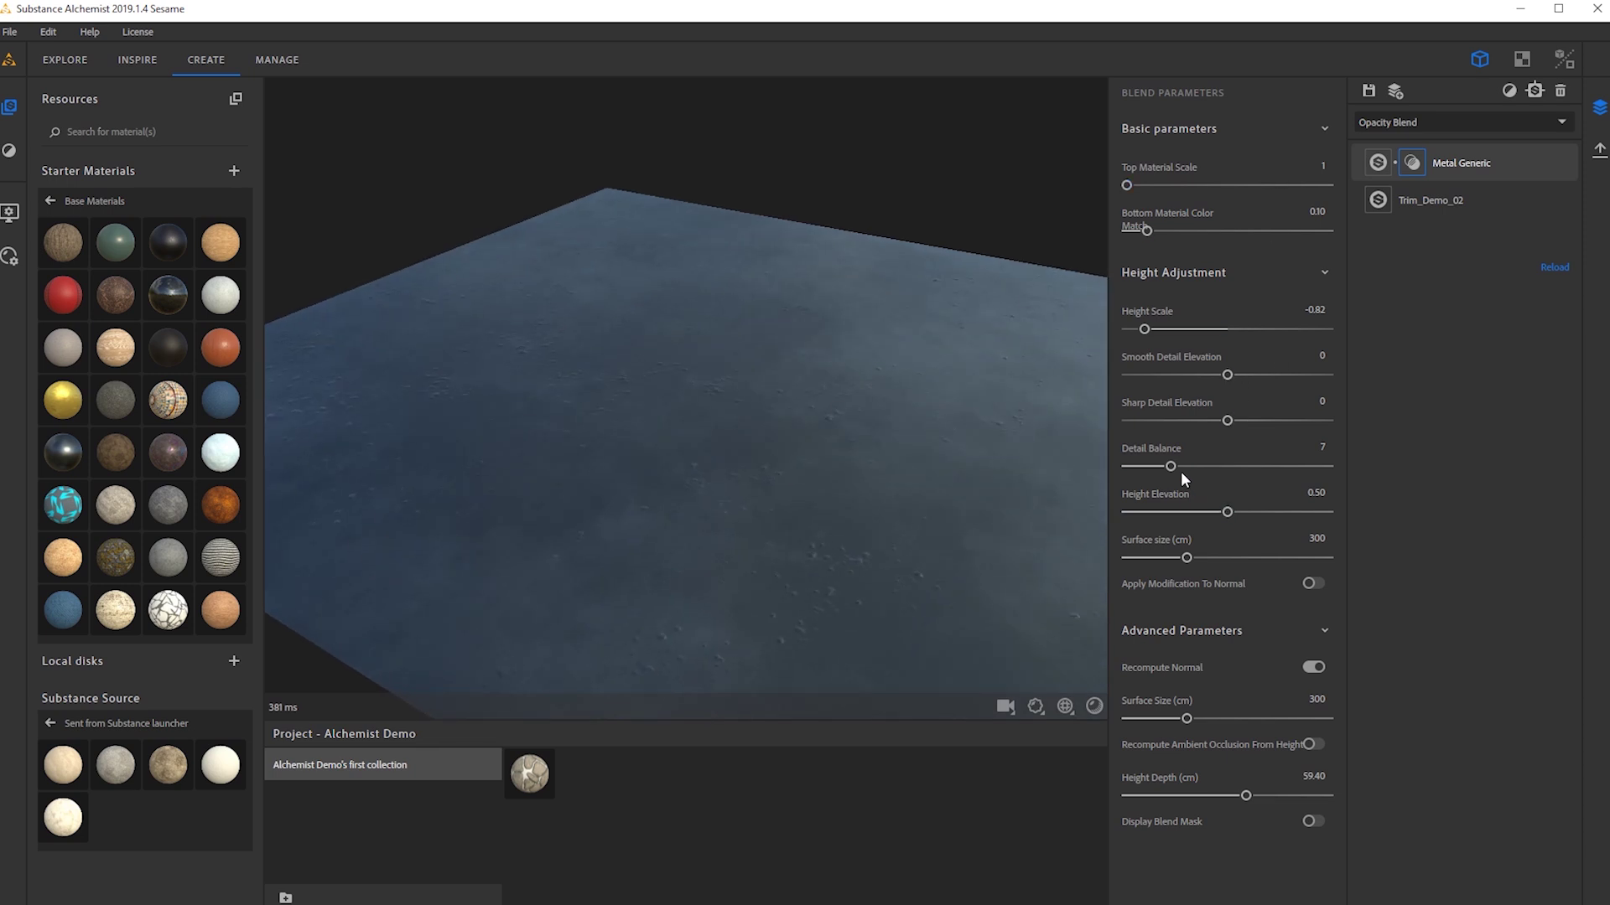
left_click_drag(1209, 513, 1170, 512)
left_click_drag(481, 471, 781, 290)
scroll(731, 436, "down", 4)
Orbit around the plane to inspect the trim relief showing through the metal.
left_click_drag(561, 429, 961, 365)
scroll(650, 431, "up", 4)
scroll(788, 510, "down", 5)
scroll(788, 517, "up", 5)
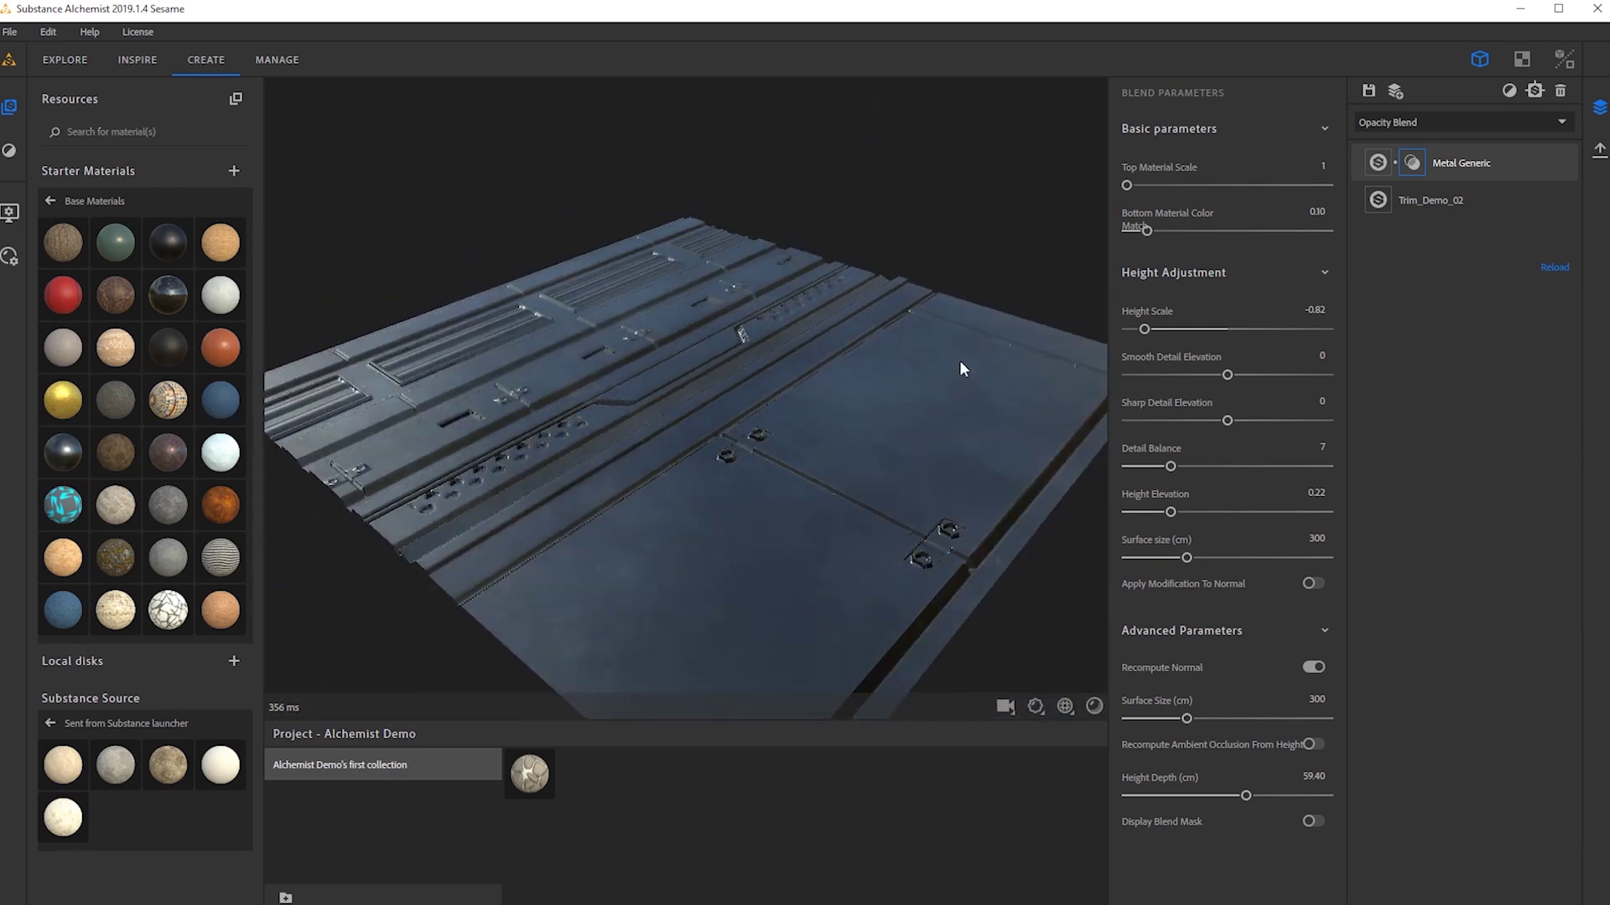
left_click_drag(927, 363, 703, 471)
left_click_drag(784, 433, 839, 378)
left_click_drag(712, 466, 846, 467)
left_click_drag(651, 554, 758, 545)
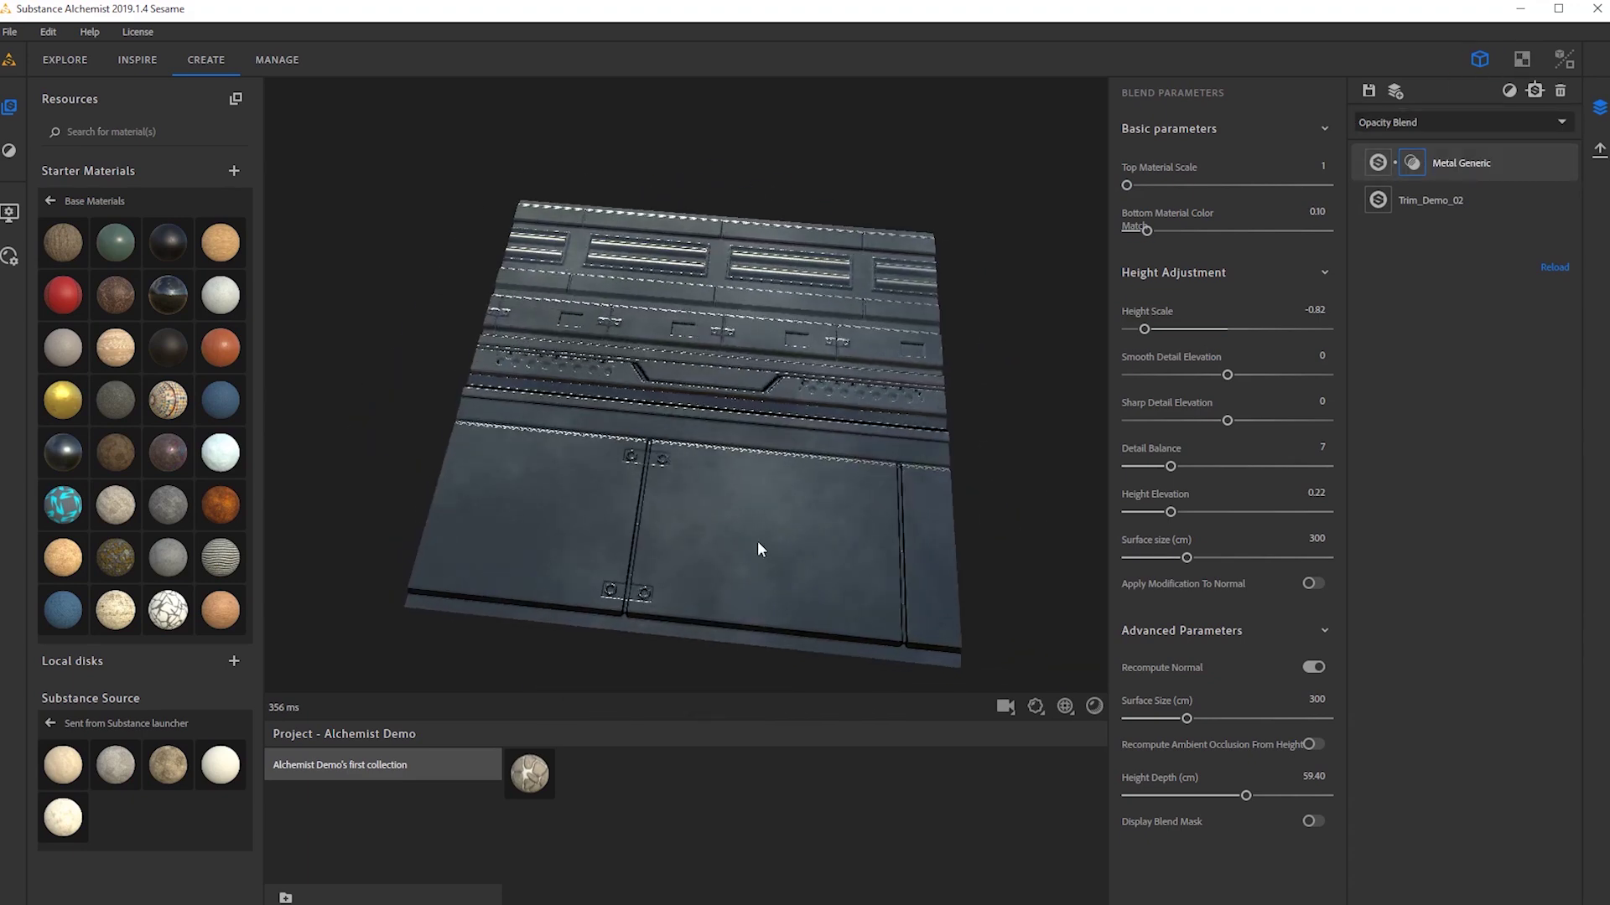
left_click_drag(700, 468, 840, 428)
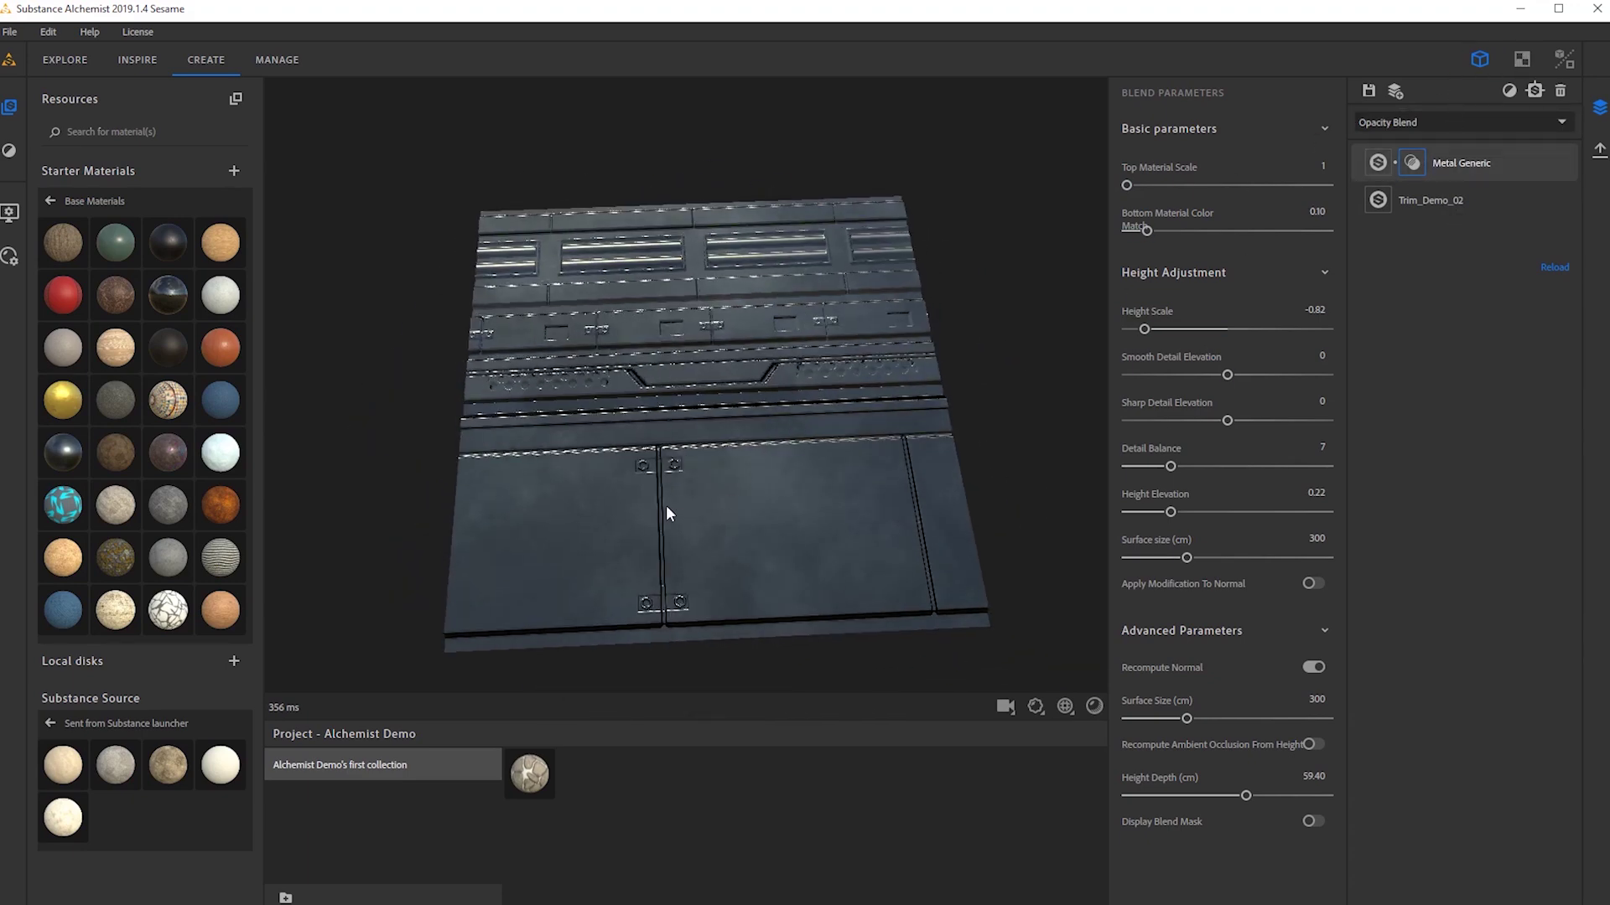
Add a Dirt filter layer with Quantity 0.51 and Edge Protect 0.59.
left_click(1508, 90)
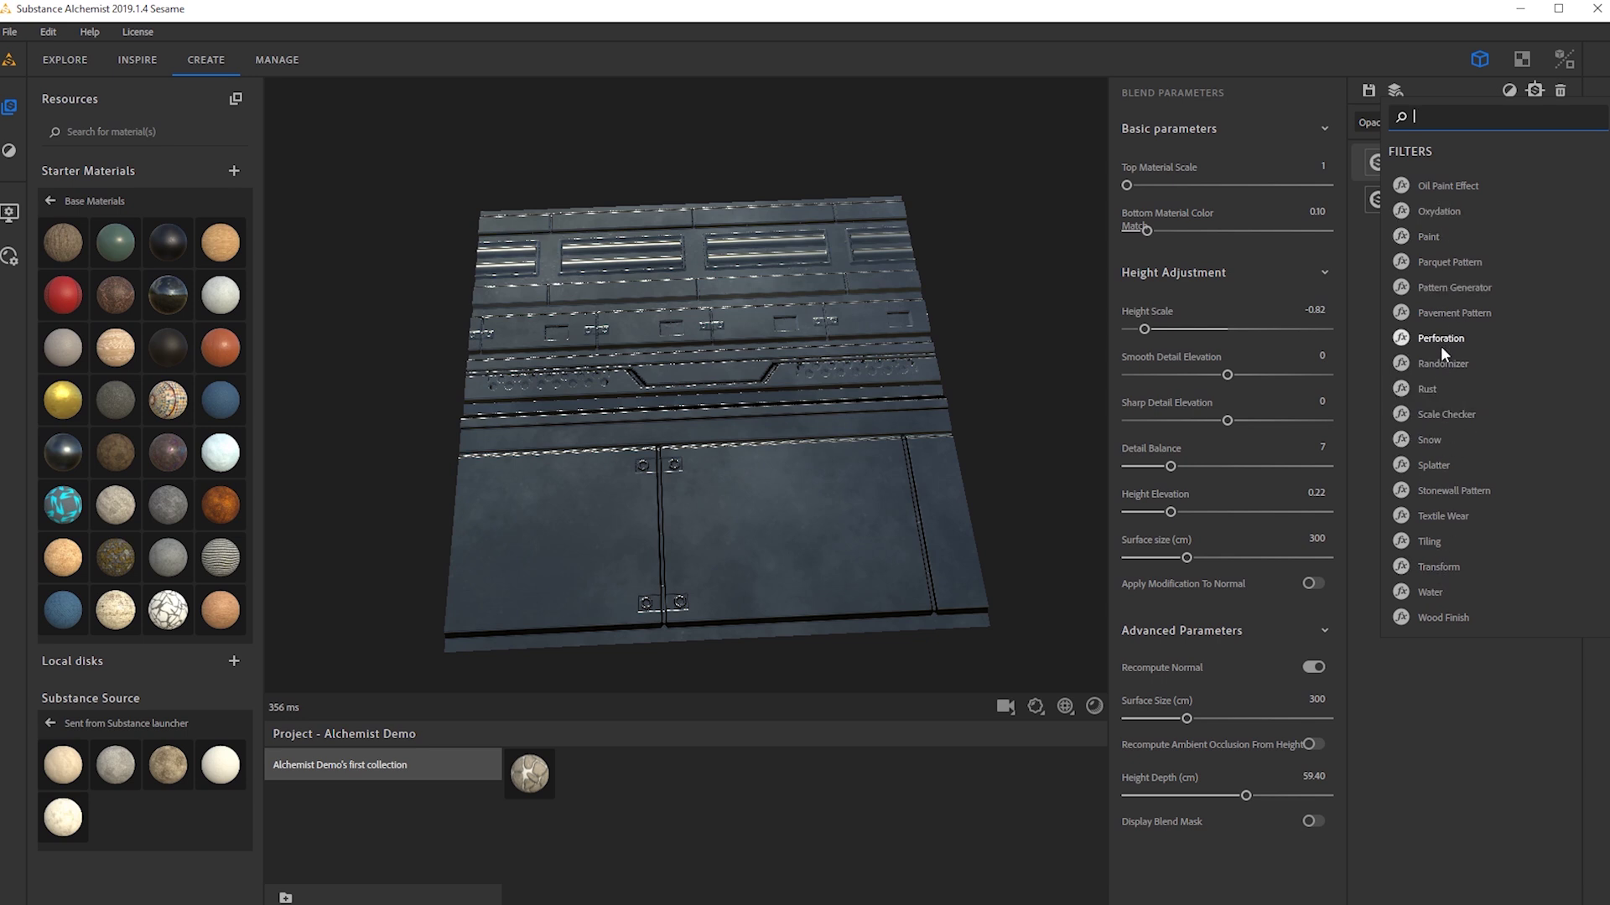
scroll(1445, 446, "up", 5)
scroll(1453, 369, "up", 2)
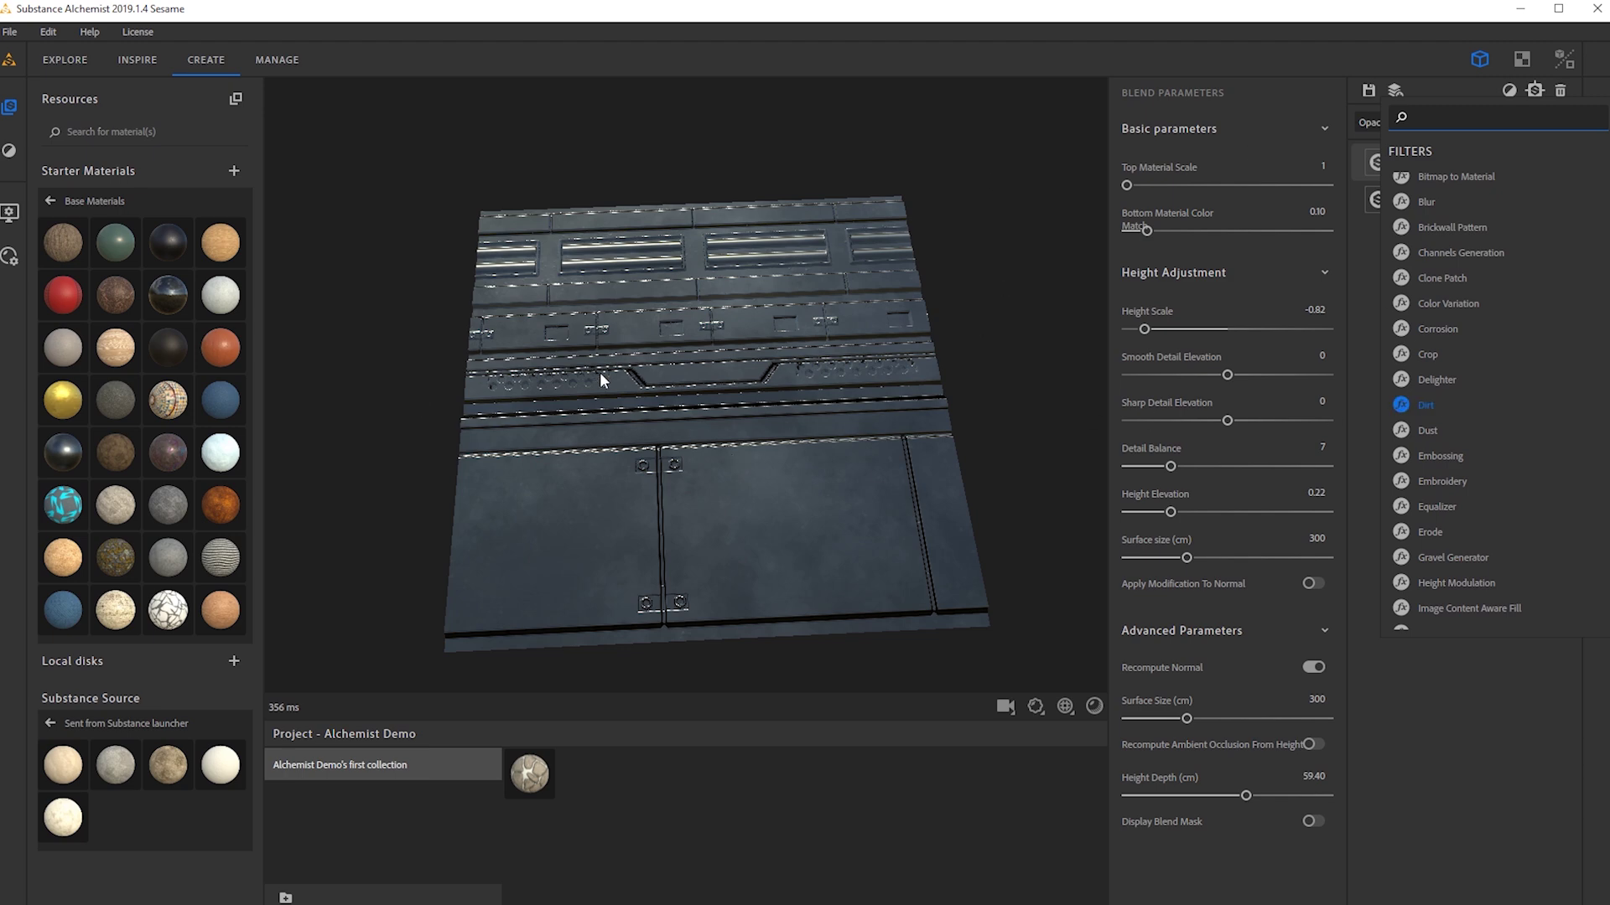
left_click_drag(748, 404, 721, 264)
scroll(703, 355, "up", 4)
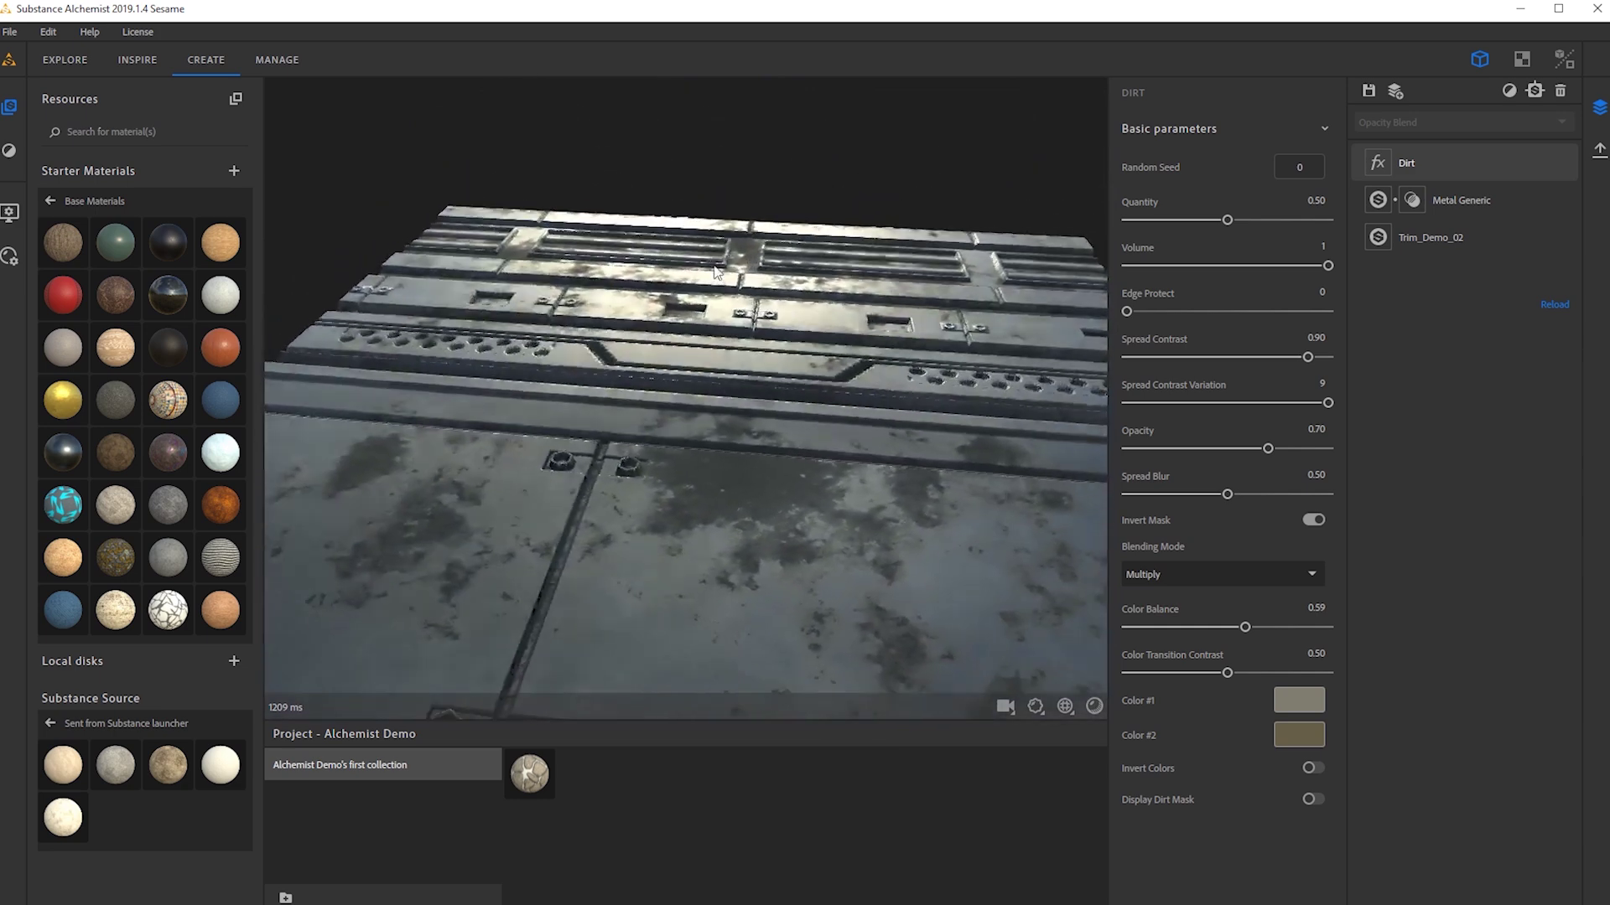
mouse_move(1228, 220)
left_mouse_down()
mouse_move(1191, 221)
mouse_move(1257, 220)
mouse_move(1229, 222)
left_mouse_up()
left_click_drag(1149, 312, 1245, 312)
left_click_drag(640, 528, 647, 574)
Set Dirt's Color Transition Contrast to 0.52, trying then discarding a dark red Color #1.
left_click_drag(1244, 629, 1230, 681)
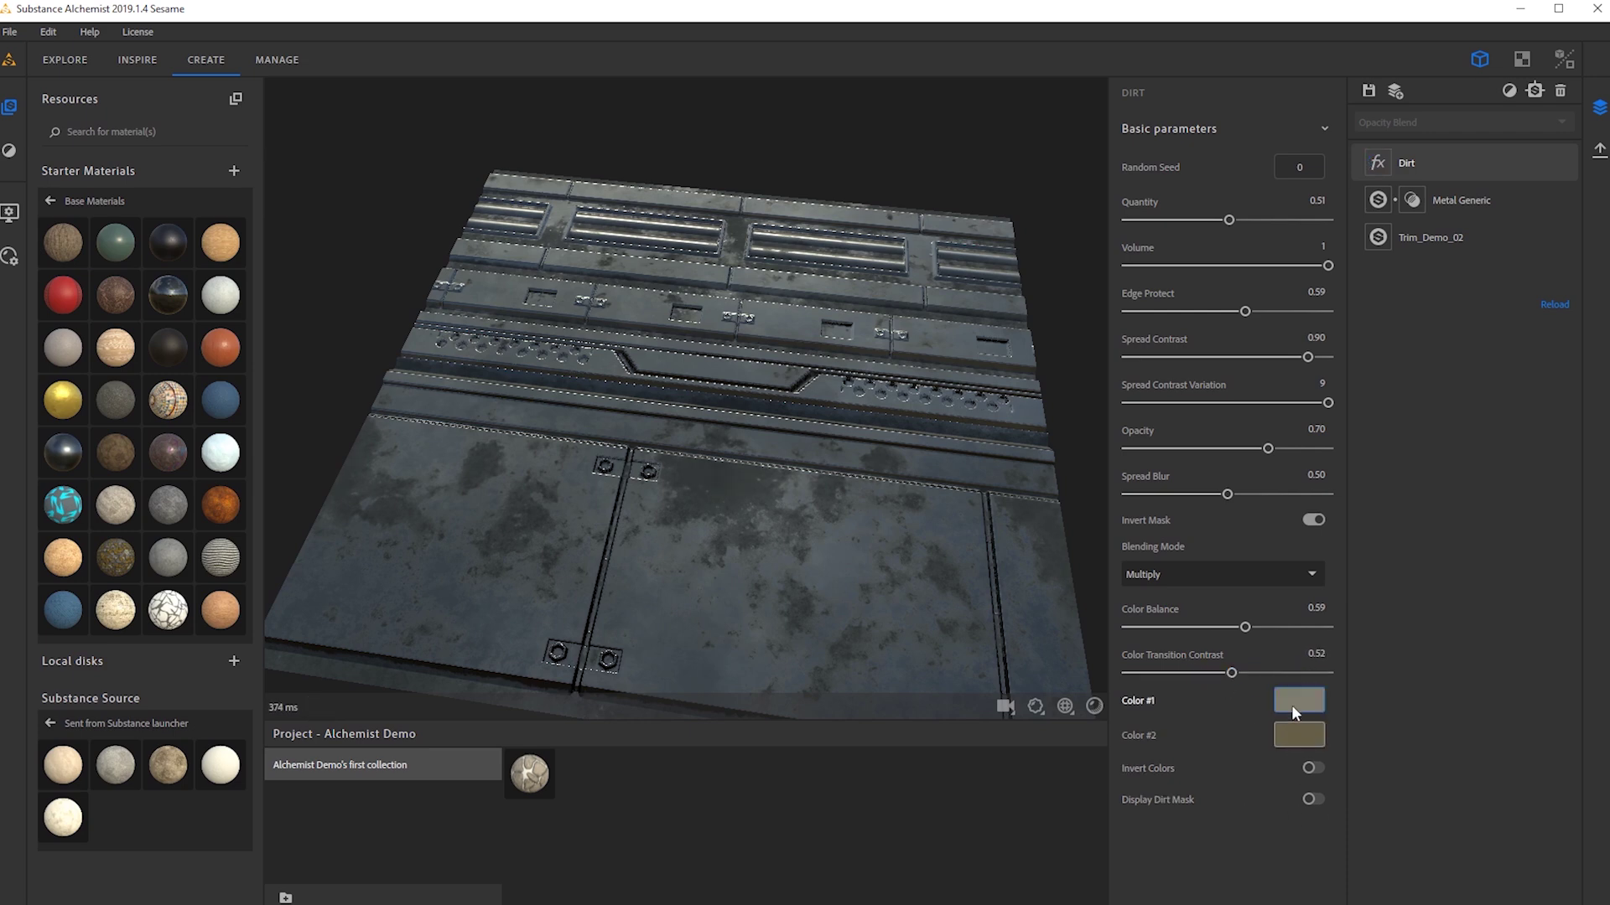
left_click(1298, 701)
left_click_drag(939, 312, 998, 229)
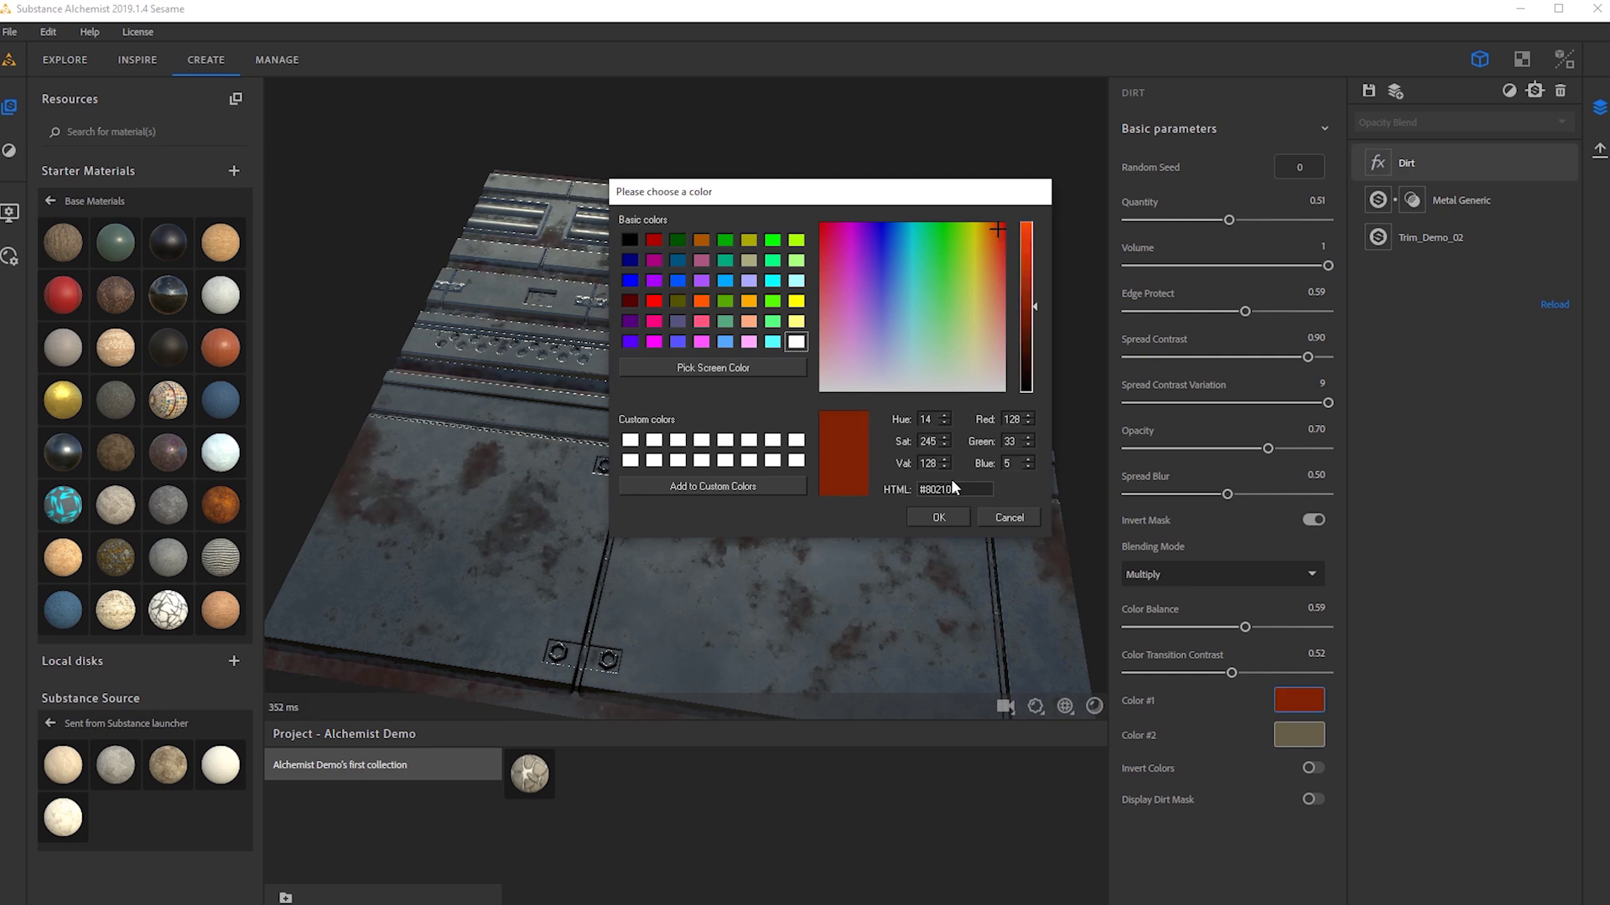
left_click(996, 517)
left_click_drag(781, 470, 676, 503)
scroll(676, 503, "down", 5)
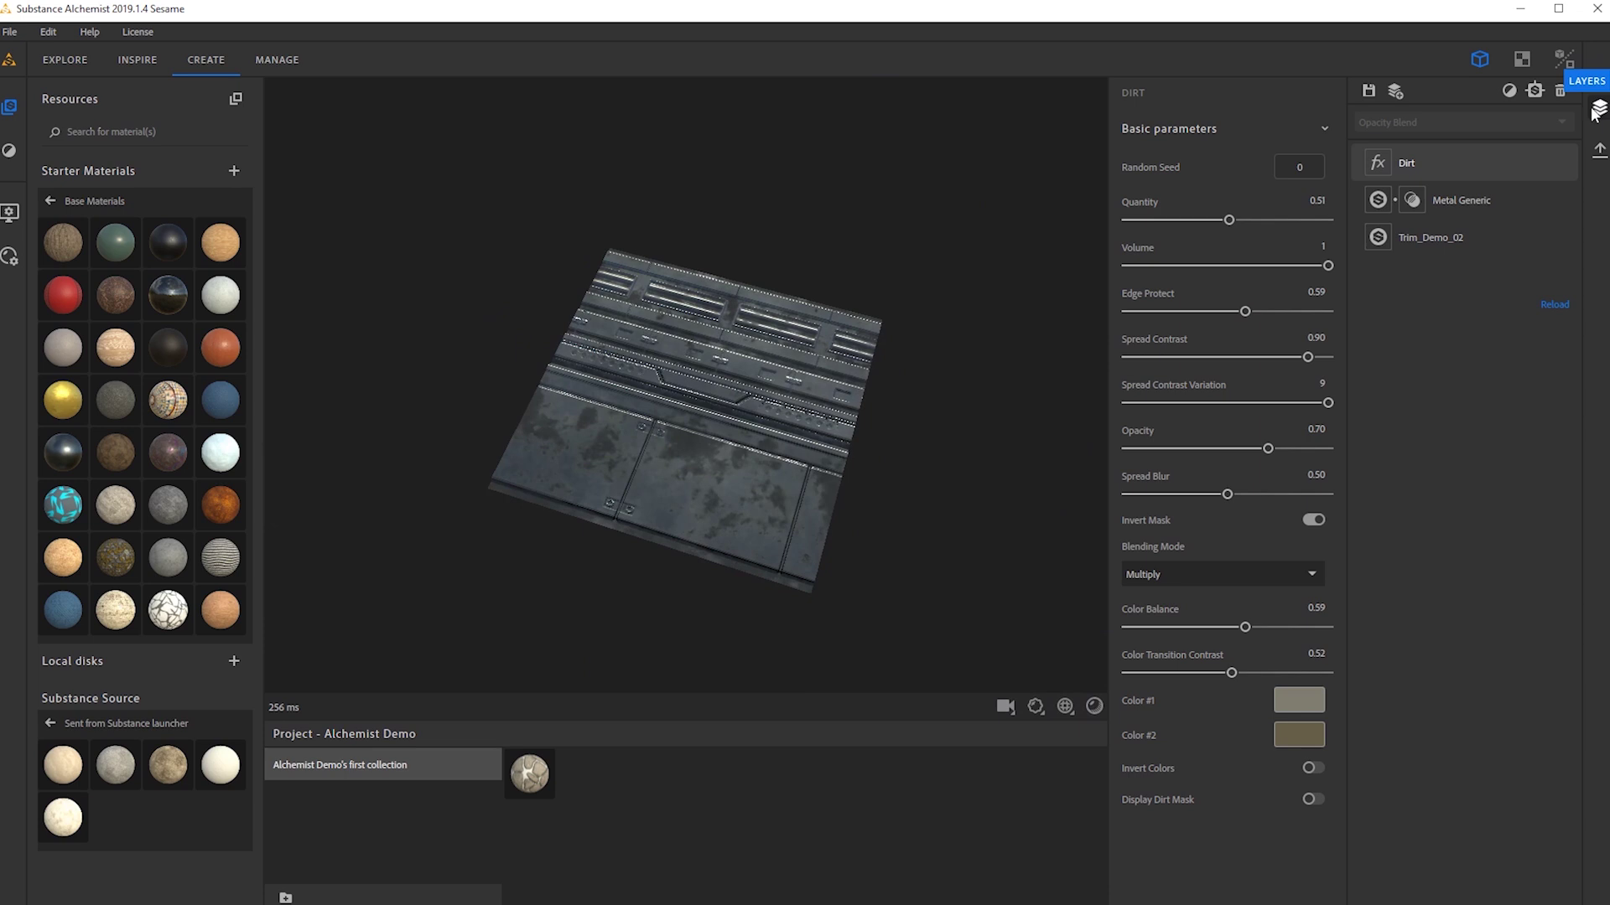
Add a Rust filter layer on top of the stack.
left_click(1510, 91)
scroll(1453, 286, "up", 1)
scroll(1436, 365, "down", 2)
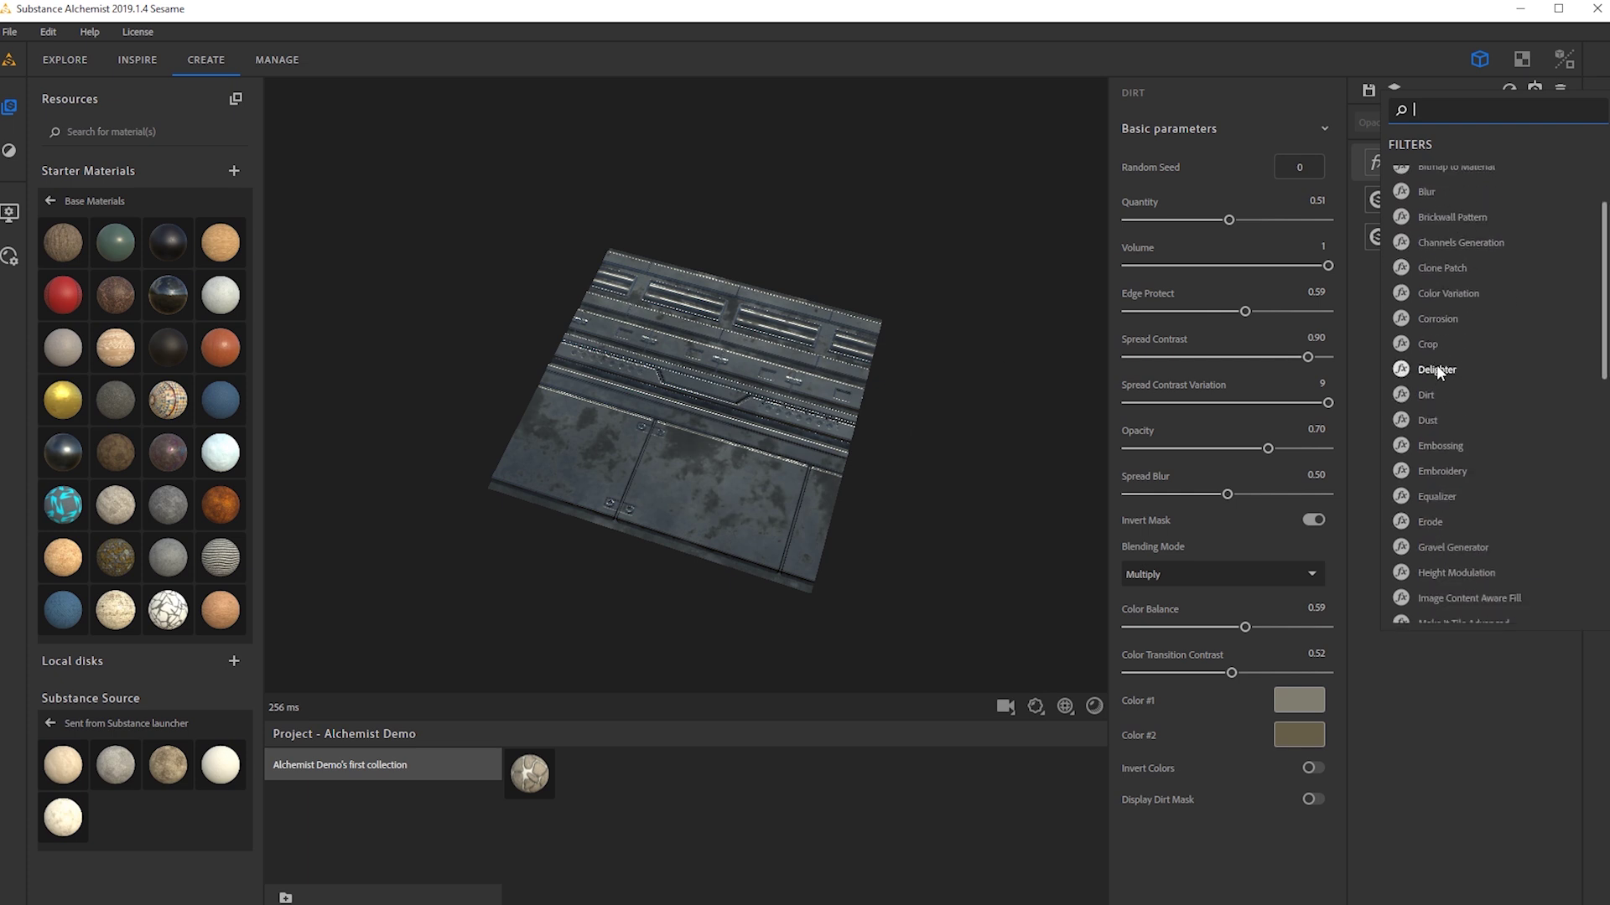
scroll(1453, 325, "up", 2)
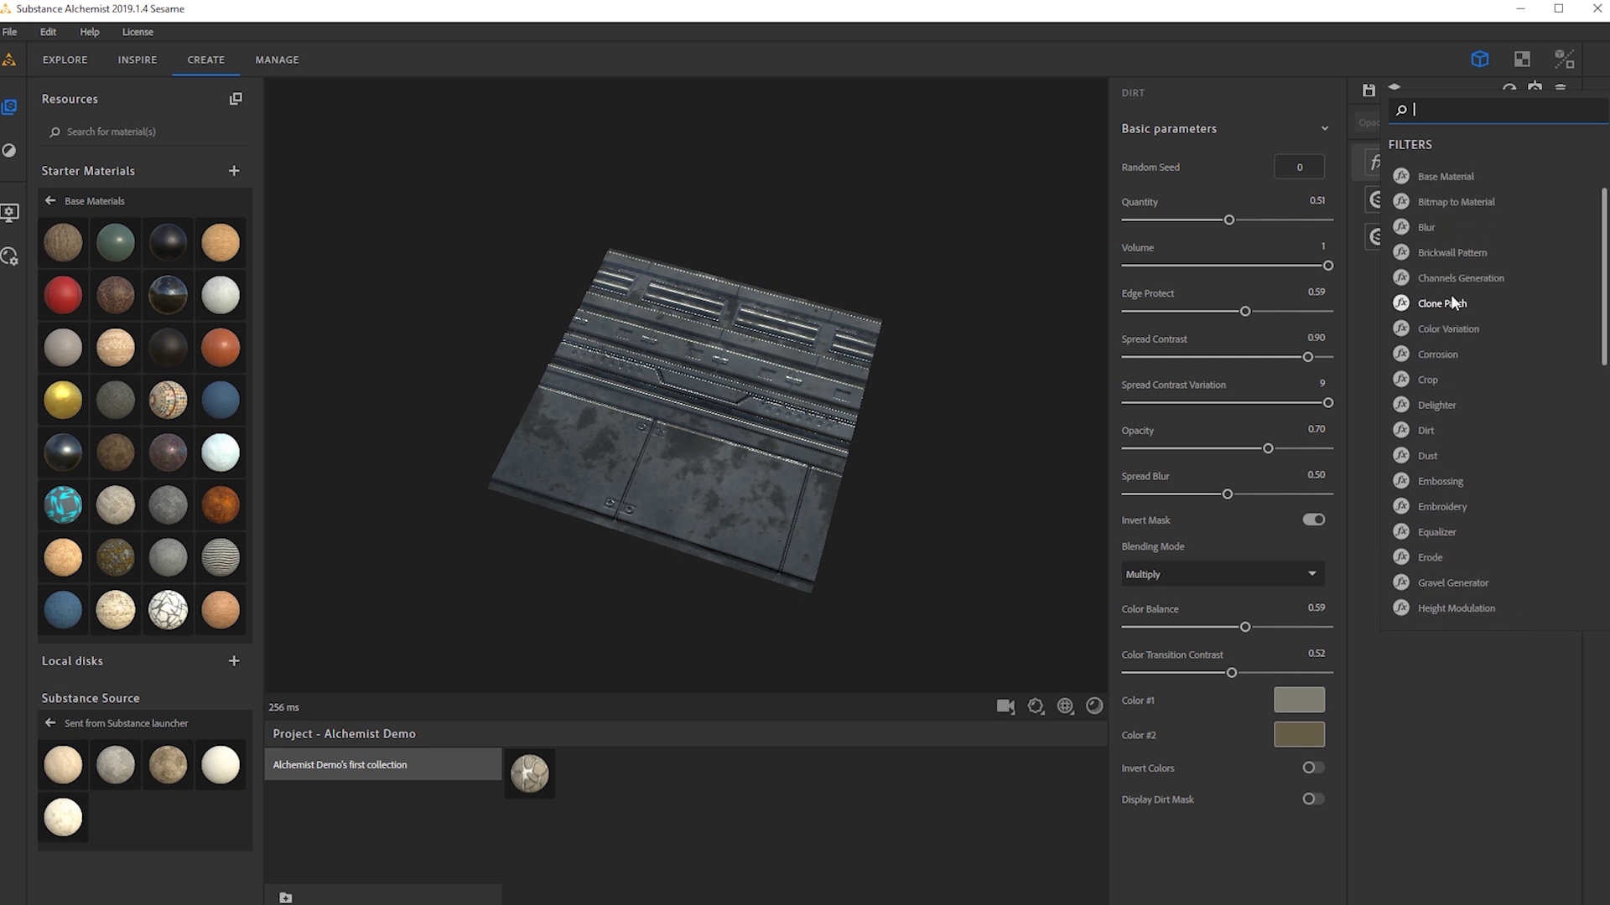
scroll(1440, 429, "down", 1)
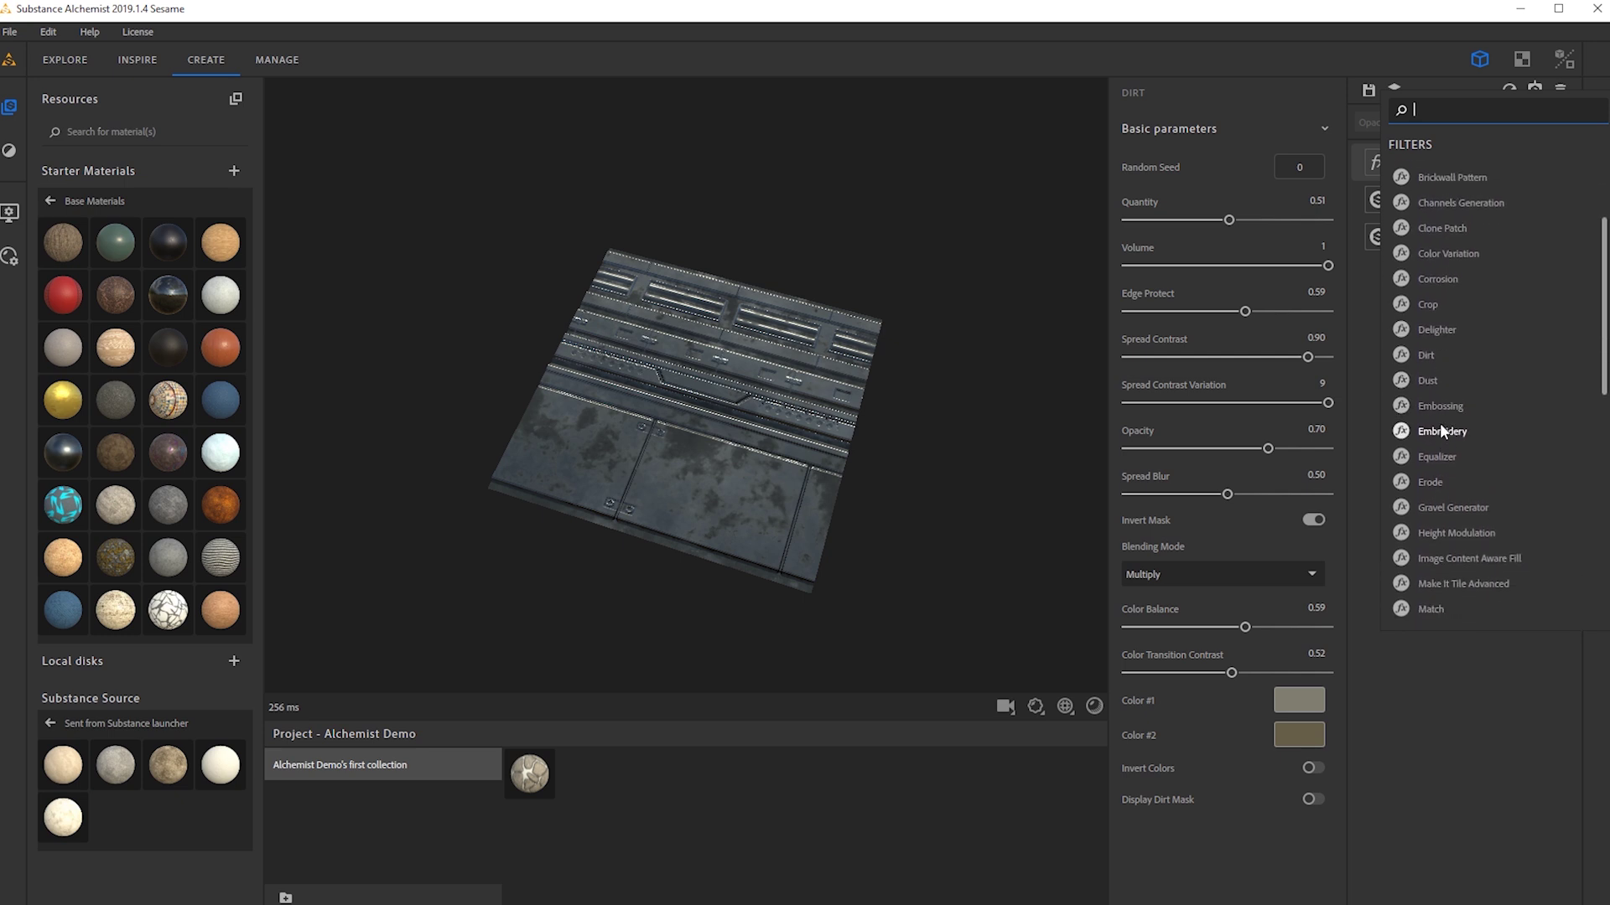
scroll(1433, 333, "up", 1)
scroll(1442, 434, "down", 1)
scroll(1441, 432, "down", 6)
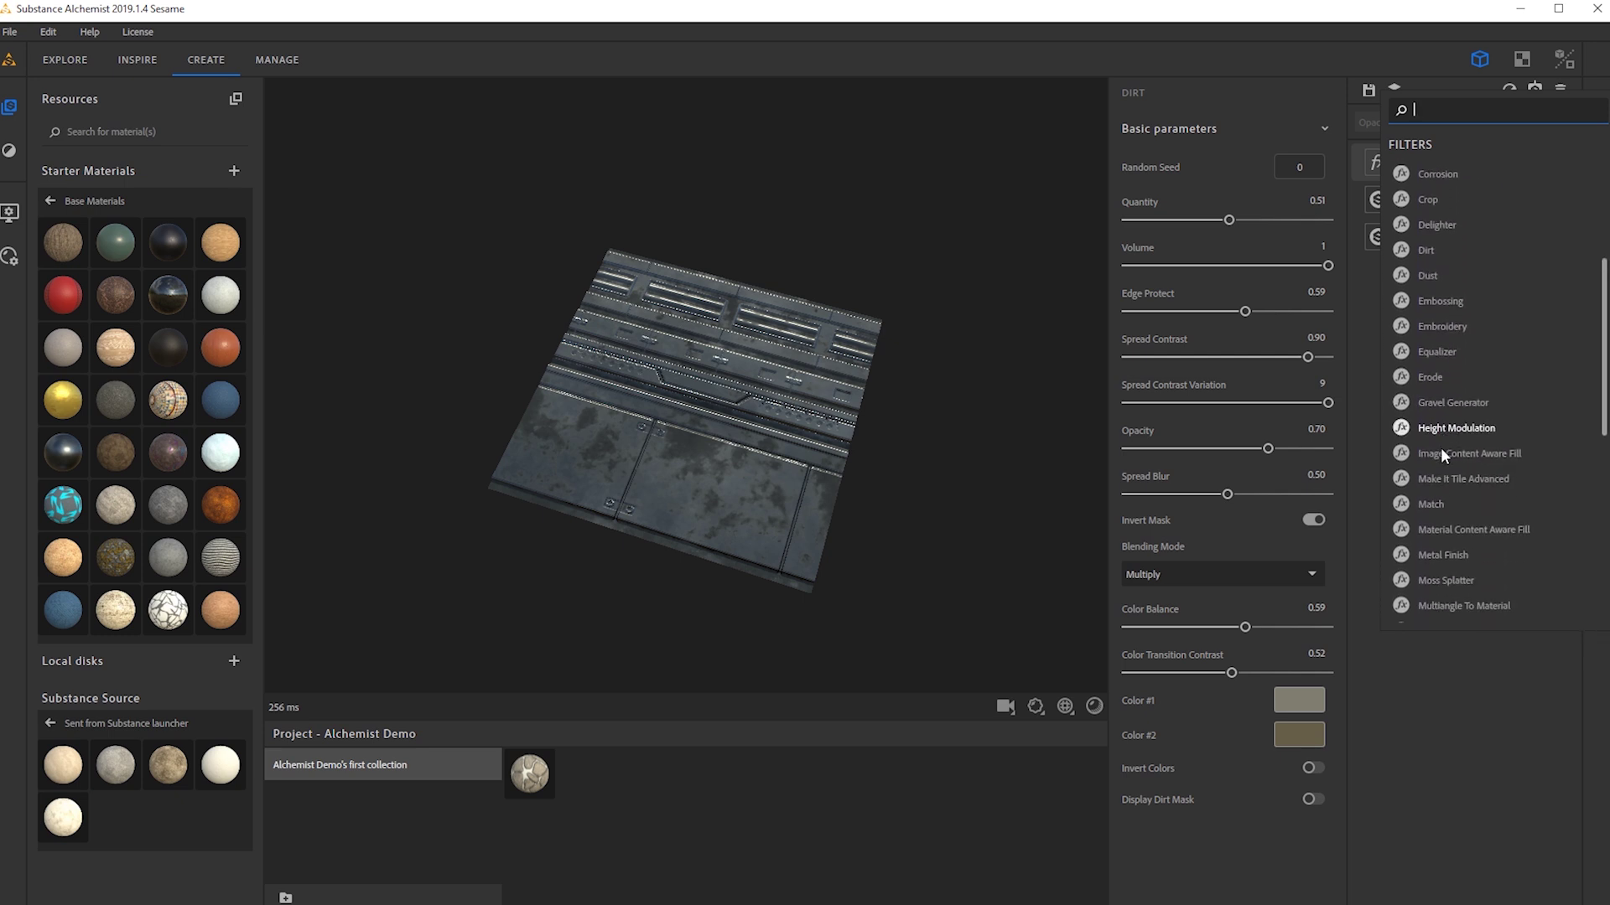
left_click(1432, 550)
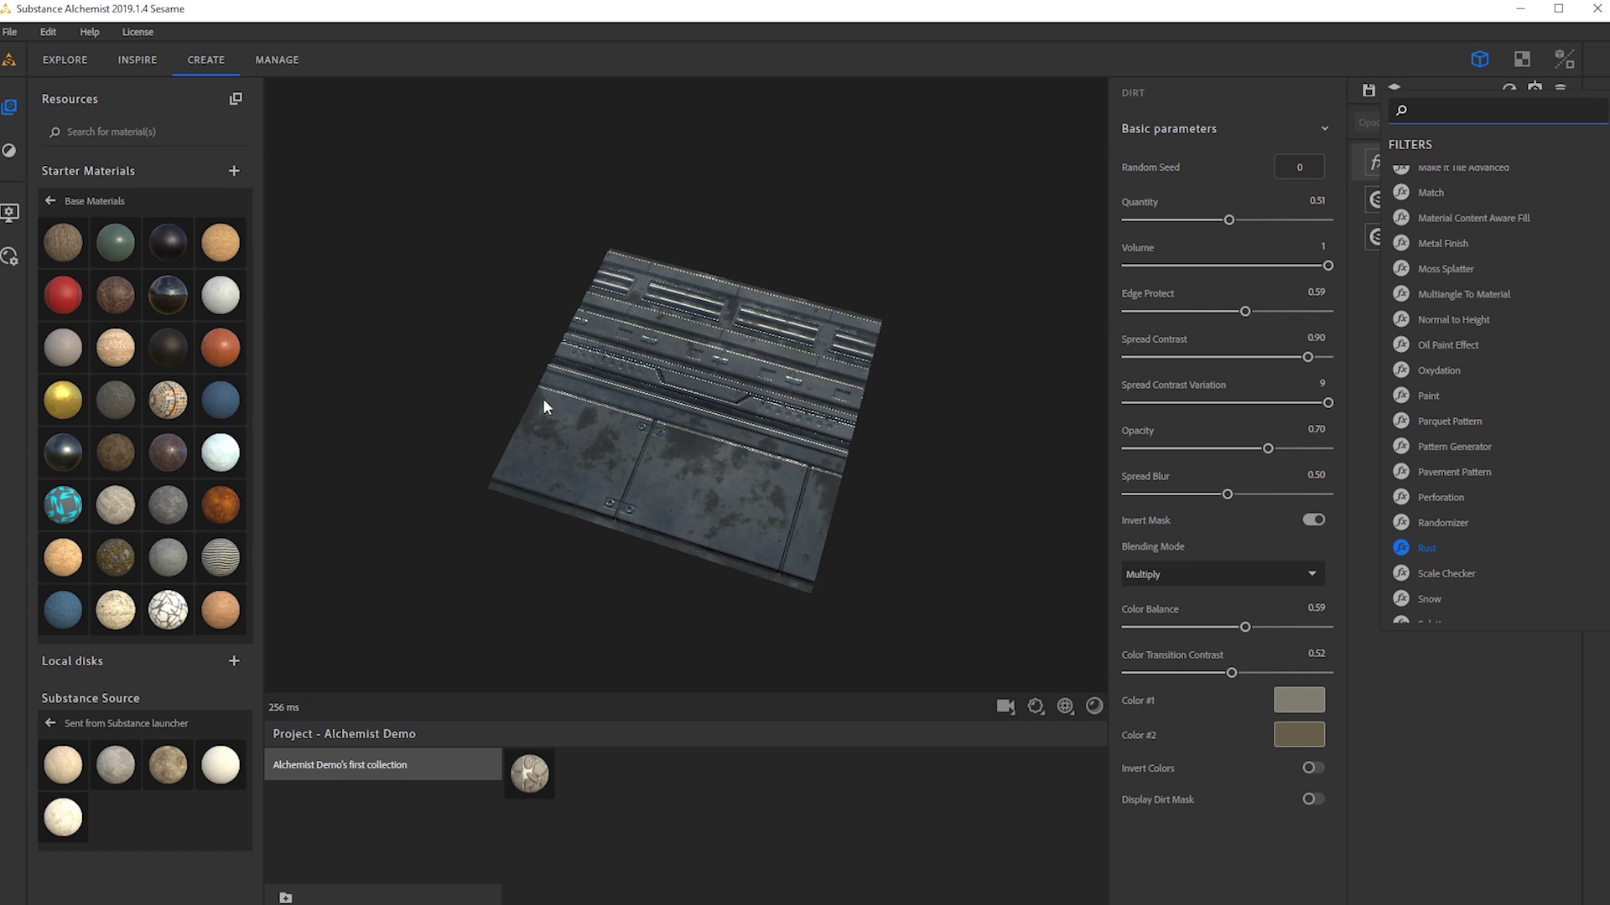
Tune Rust: Spreading 0.18, Smoothness 0.39, Damage Scale 0.51, Edge Wear 0.85, Age Shift 0.58, Drips 0.57.
left_click_drag(608, 434, 830, 448)
scroll(701, 424, "up", 5)
left_click_drag(702, 424, 805, 361)
scroll(467, 392, "down", 5)
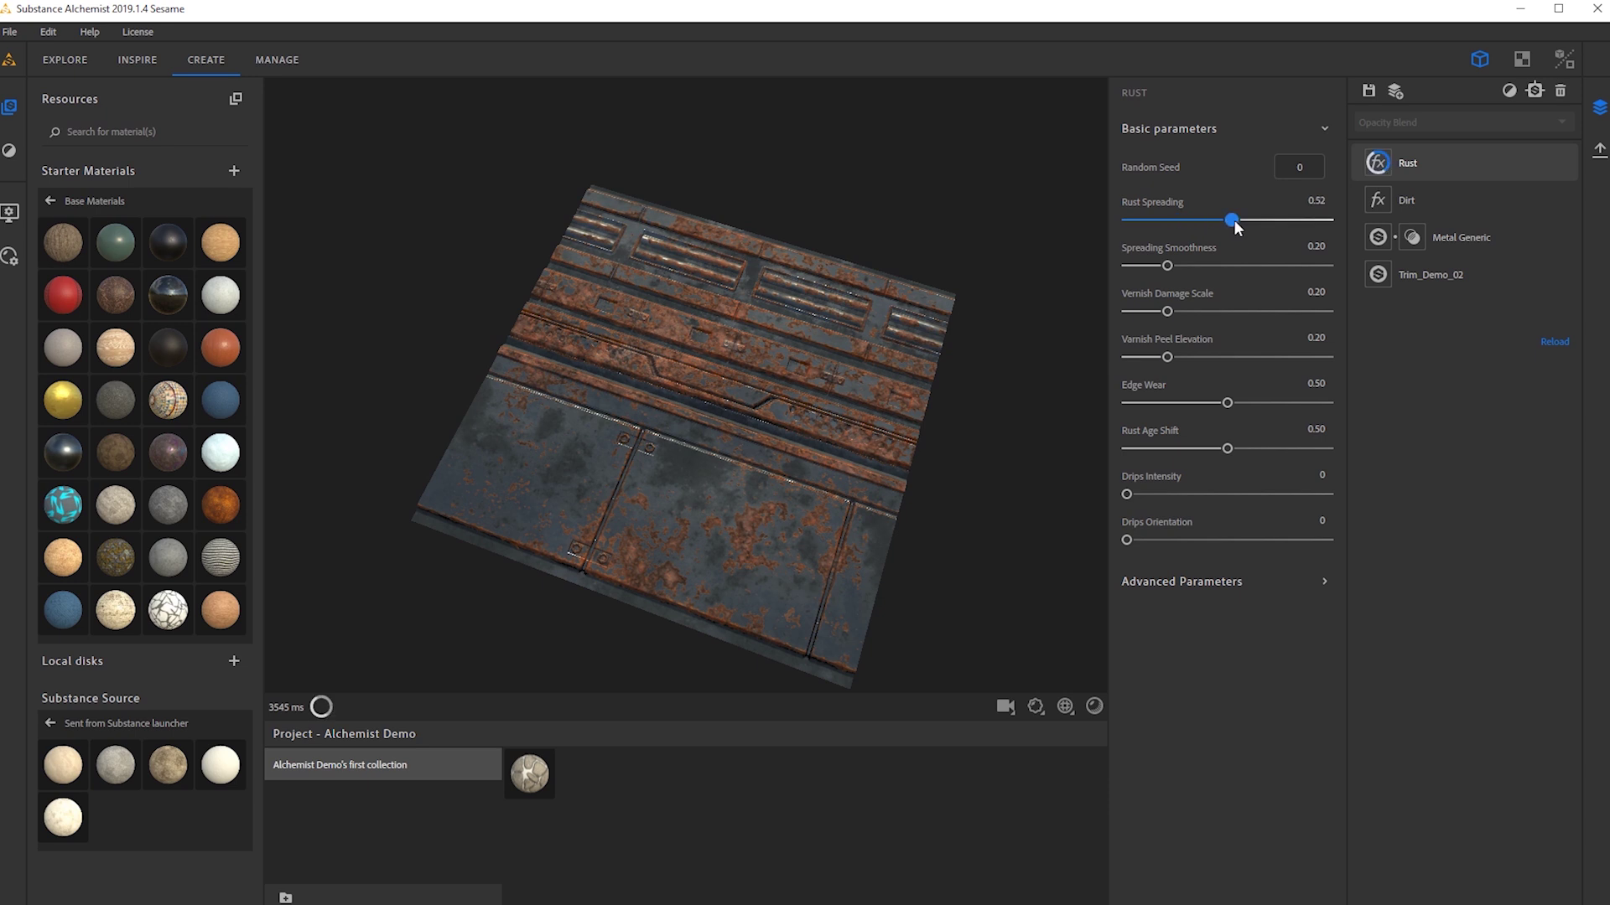
left_click_drag(1234, 220, 1172, 233)
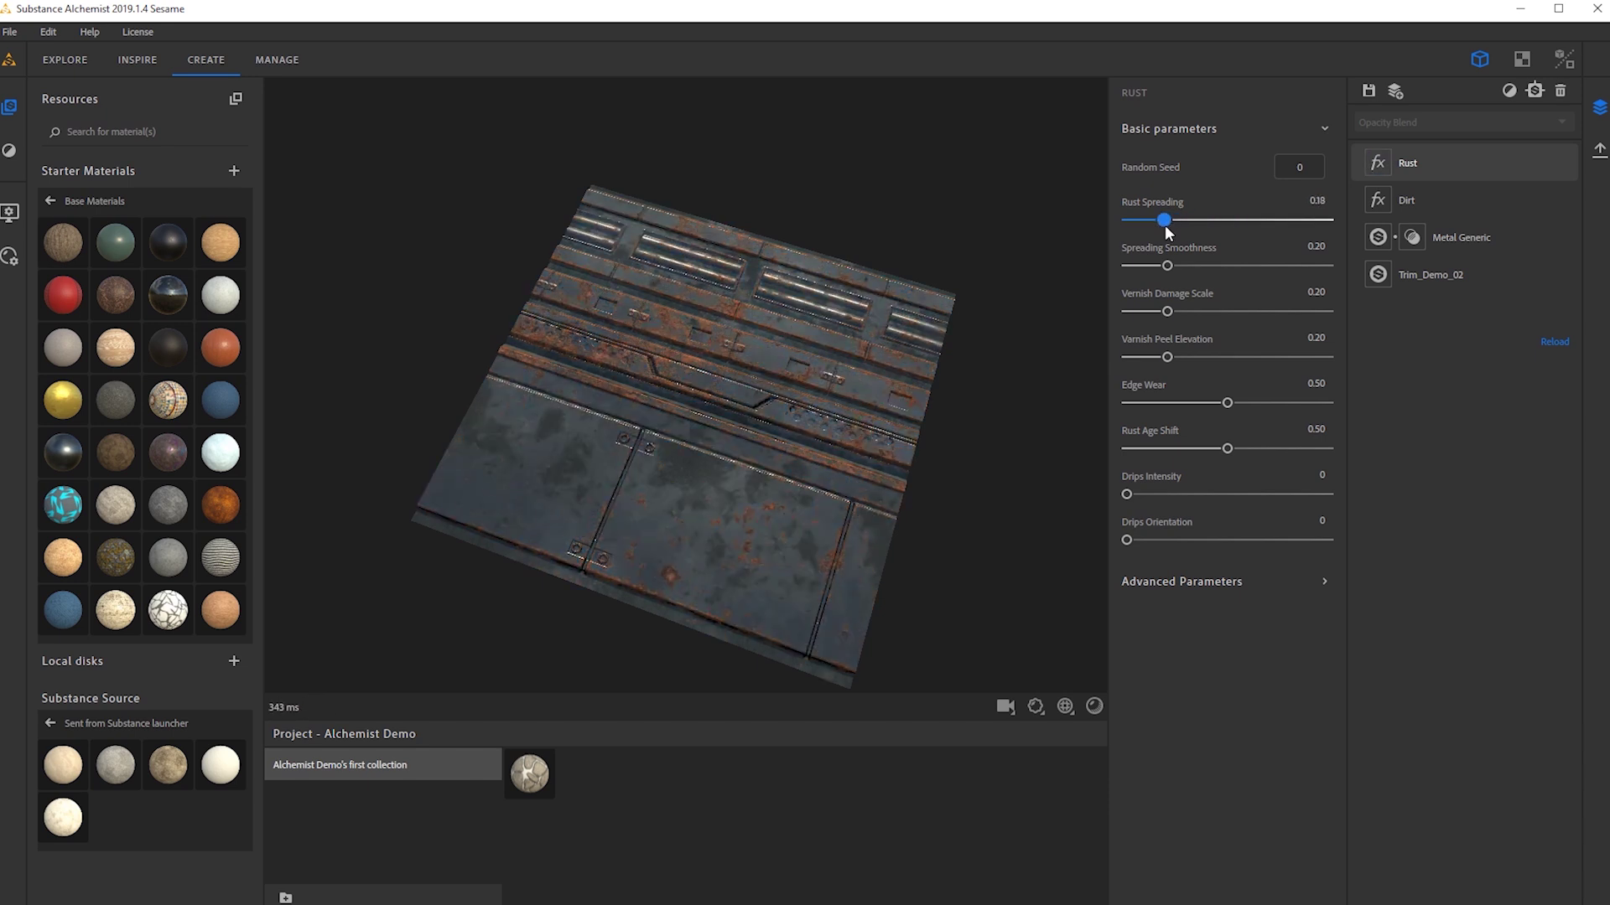
left_click_drag(1175, 266, 1229, 312)
left_click_drag(1227, 404, 1243, 450)
left_click_drag(826, 400, 630, 415)
scroll(665, 419, "up", 5)
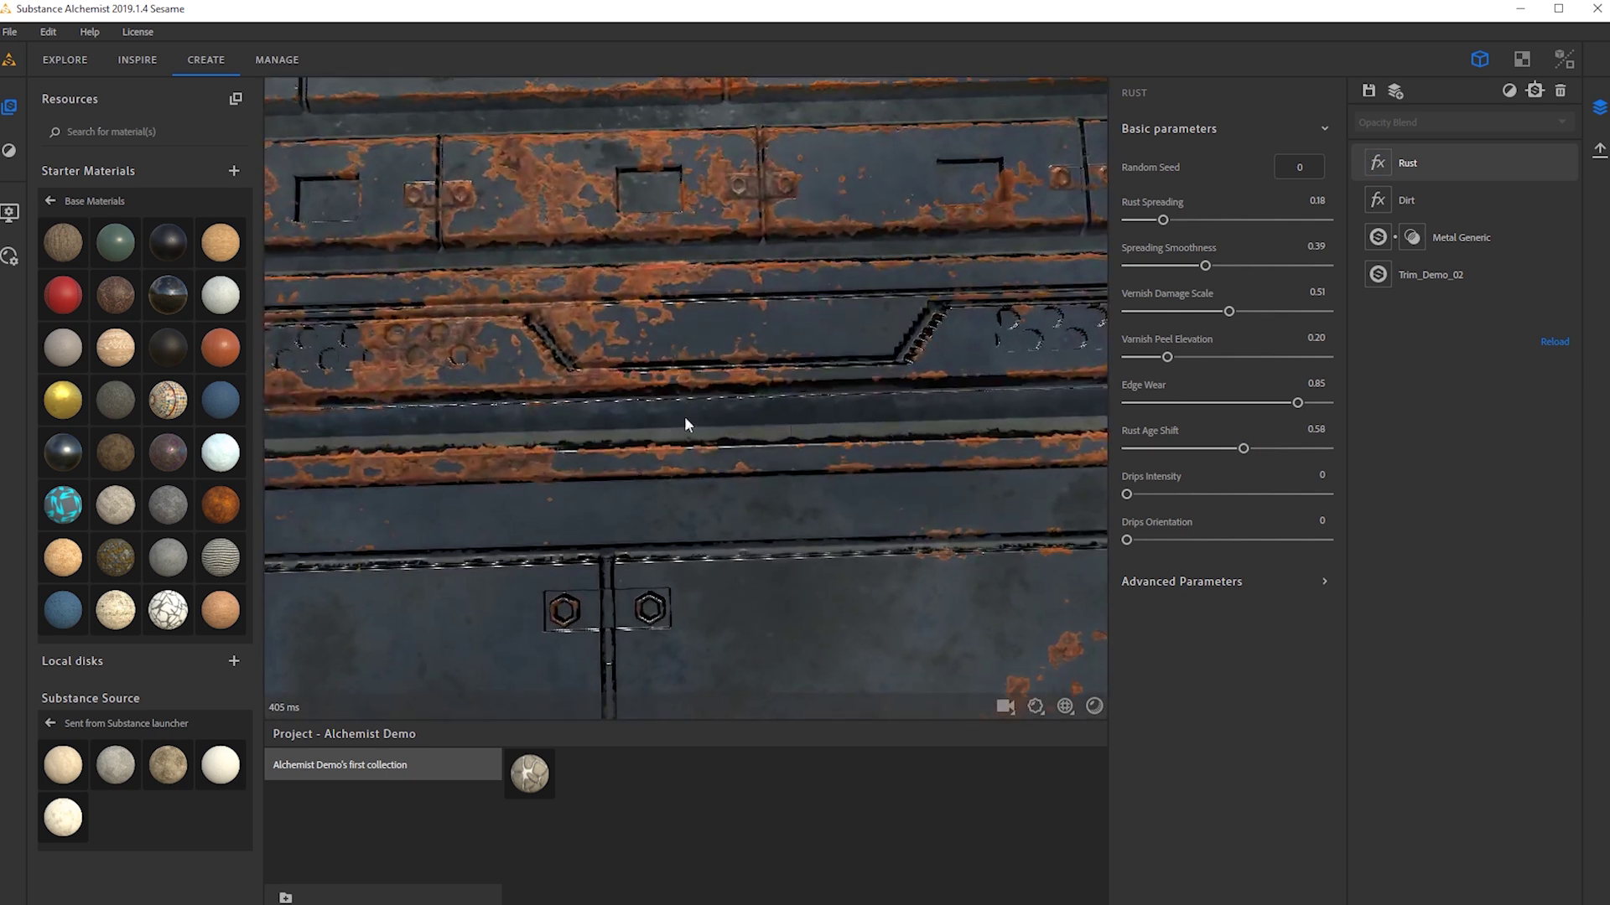
left_click_drag(1158, 503, 1241, 494)
scroll(805, 369, "down", 5)
left_click_drag(805, 369, 665, 328)
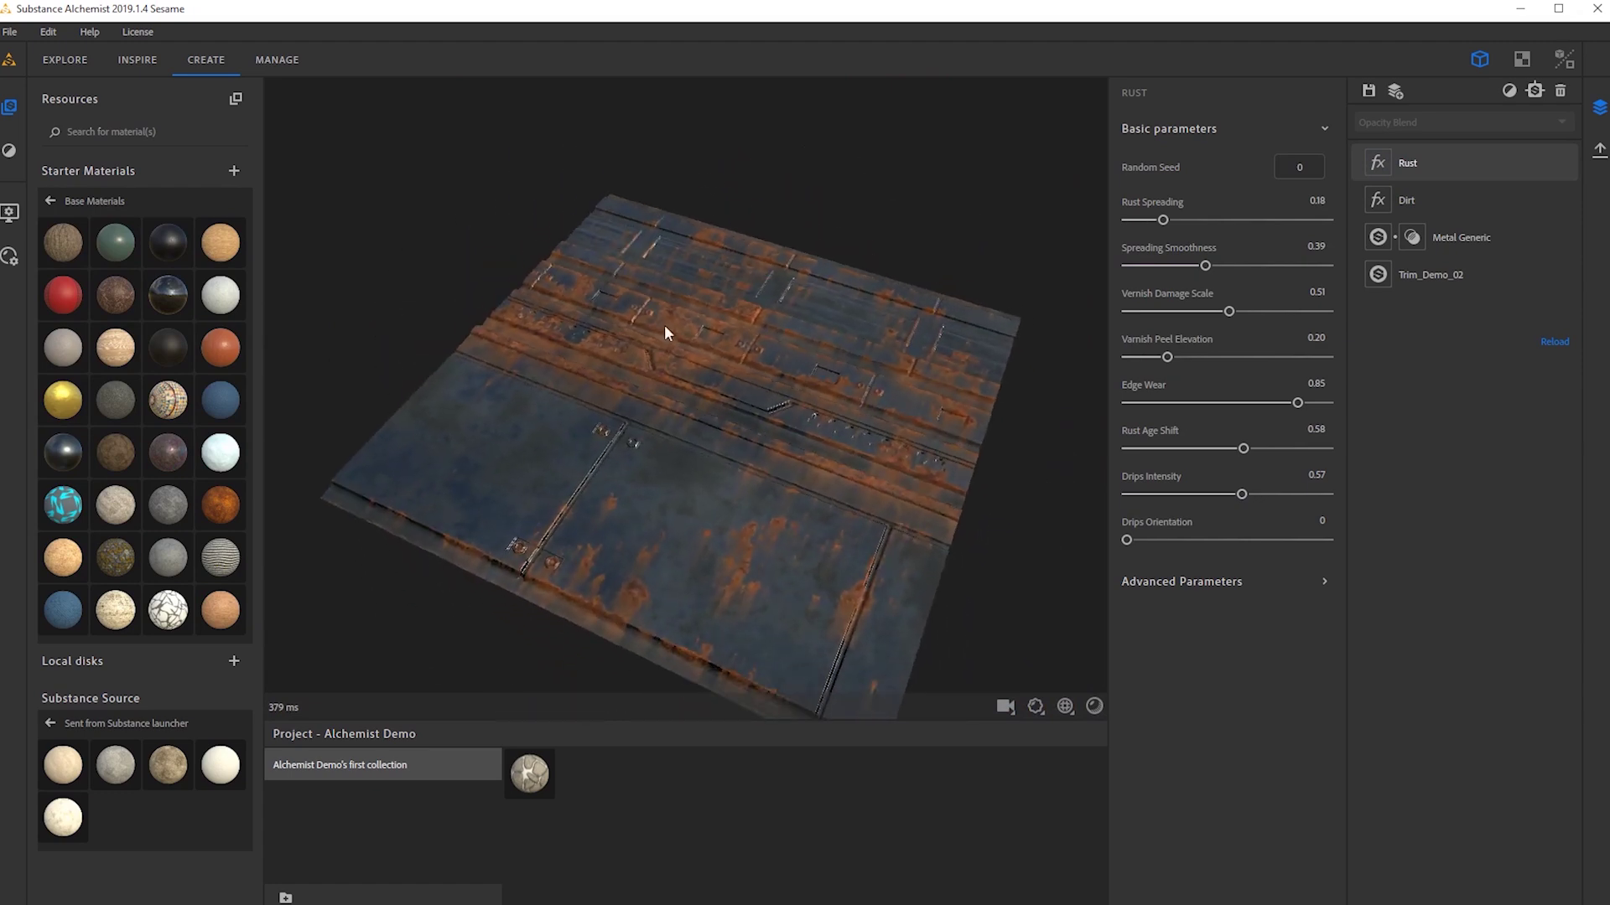
Switch the preview mesh to a Cube in Viewer Settings.
left_click(9, 212)
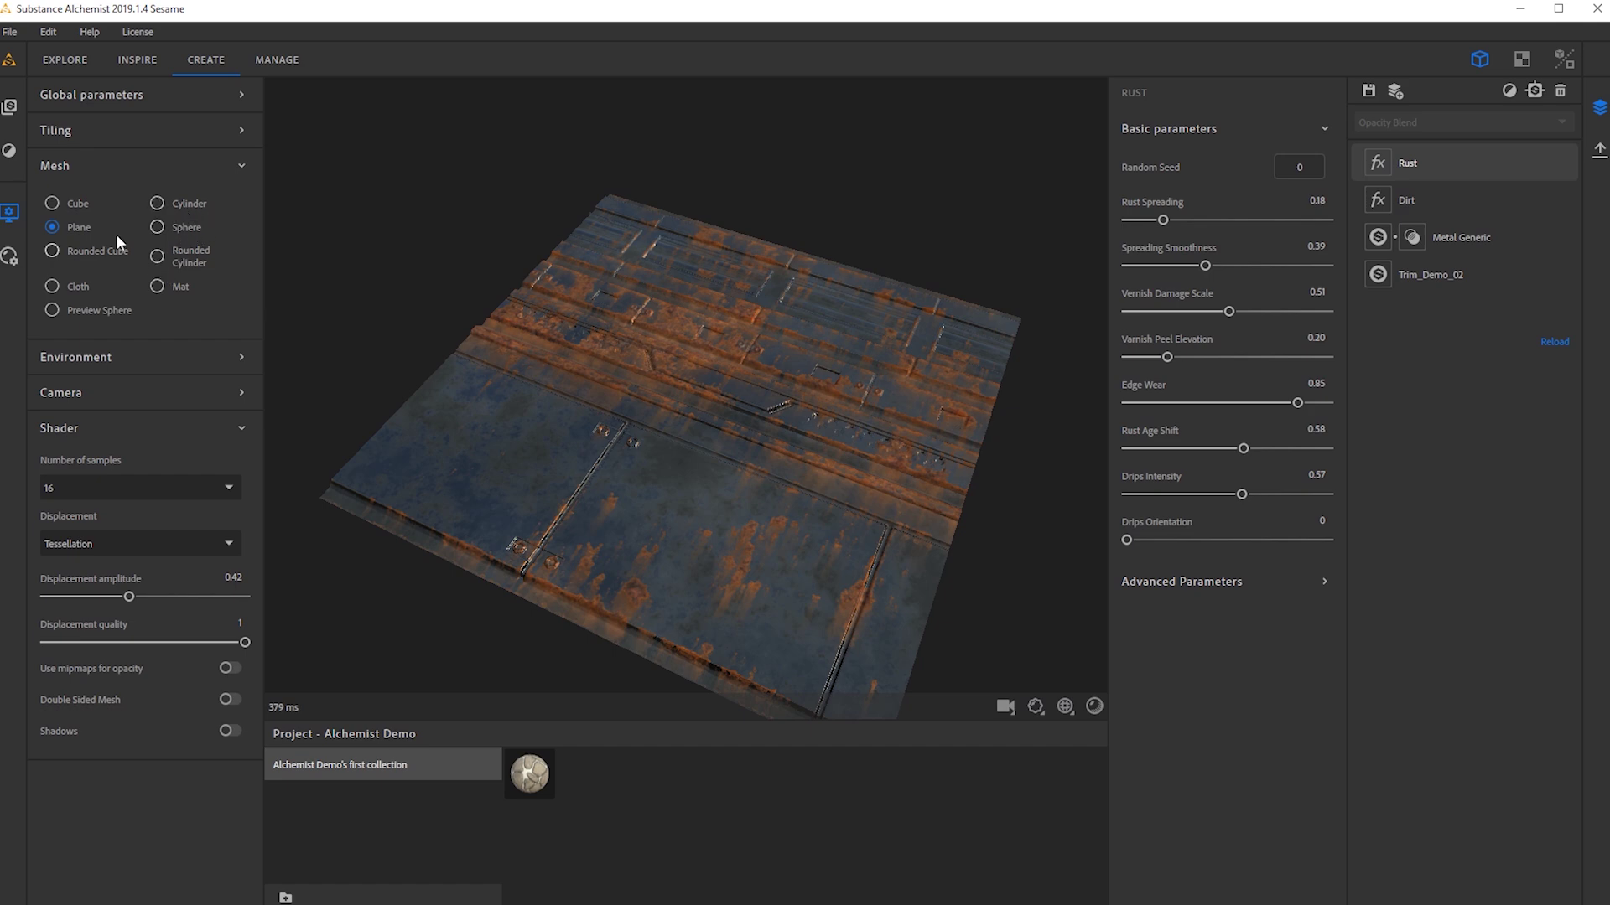
left_click(52, 203)
left_click_drag(660, 366, 687, 308)
scroll(781, 276, "down", 5)
scroll(687, 309, "up", 4)
mouse_move(686, 309)
right_mouse_down("shift")
mouse_move(728, 315)
mouse_move(671, 315)
mouse_move(723, 319)
mouse_move(704, 319)
right_mouse_up("shift")
Lower the Dirt layer's Quantity to 0.36 and Volume to 0.20.
left_click(1457, 199)
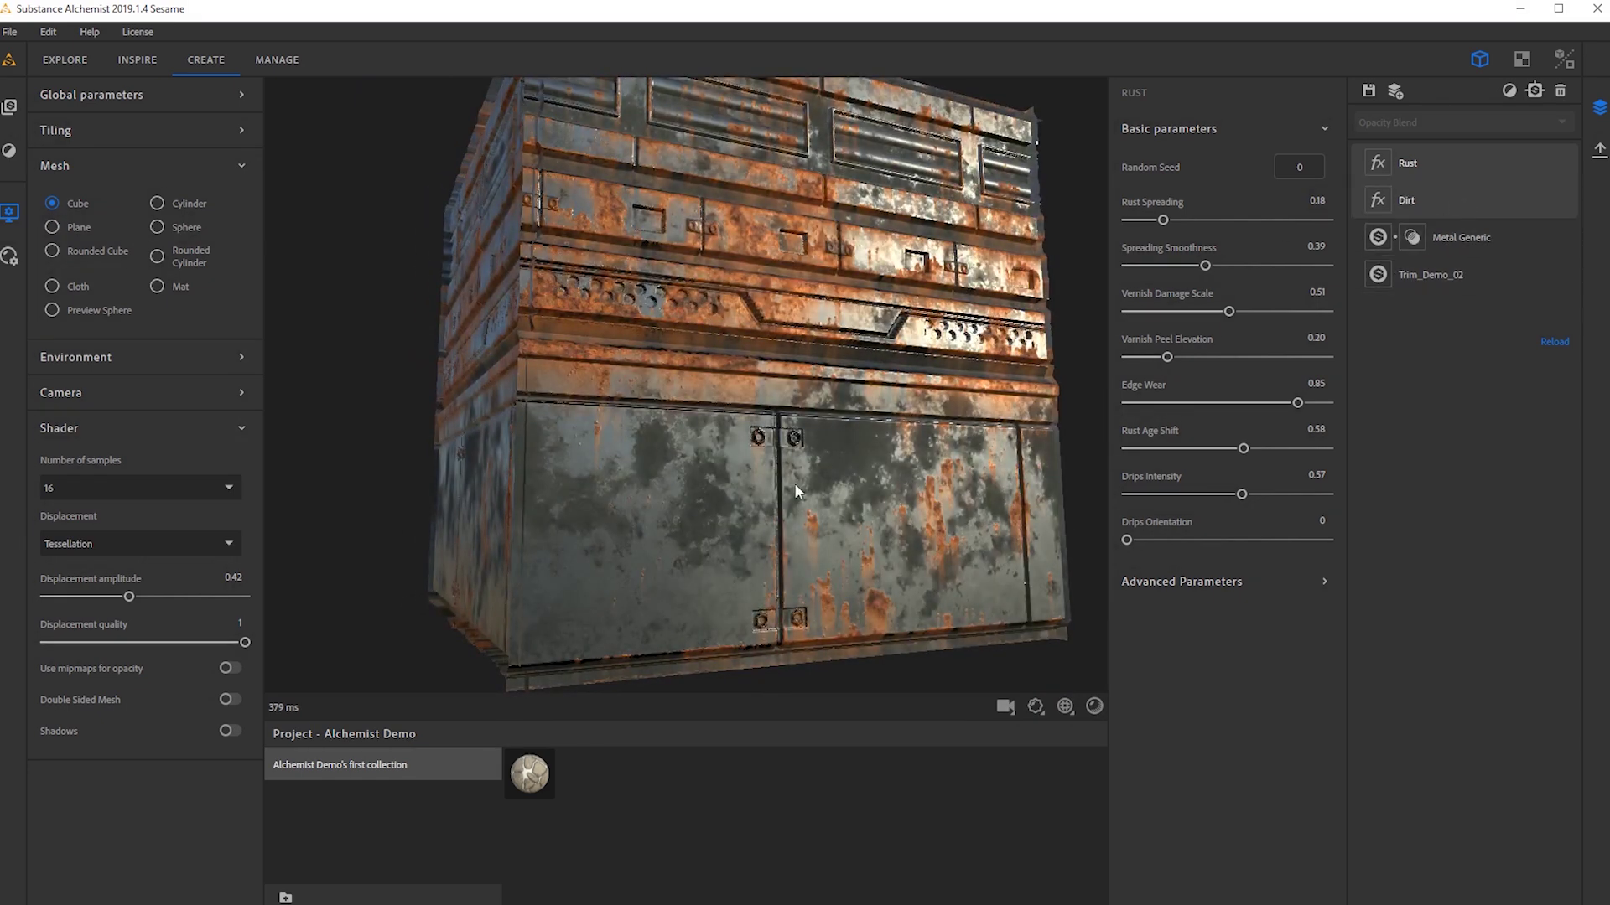
mouse_move(1209, 221)
left_mouse_down()
mouse_move(1185, 221)
mouse_move(1202, 222)
left_mouse_up()
left_click_drag(1328, 266, 1168, 271)
left_click_drag(629, 457, 876, 371)
scroll(599, 460, "down", 2)
left_click_drag(859, 462, 795, 457)
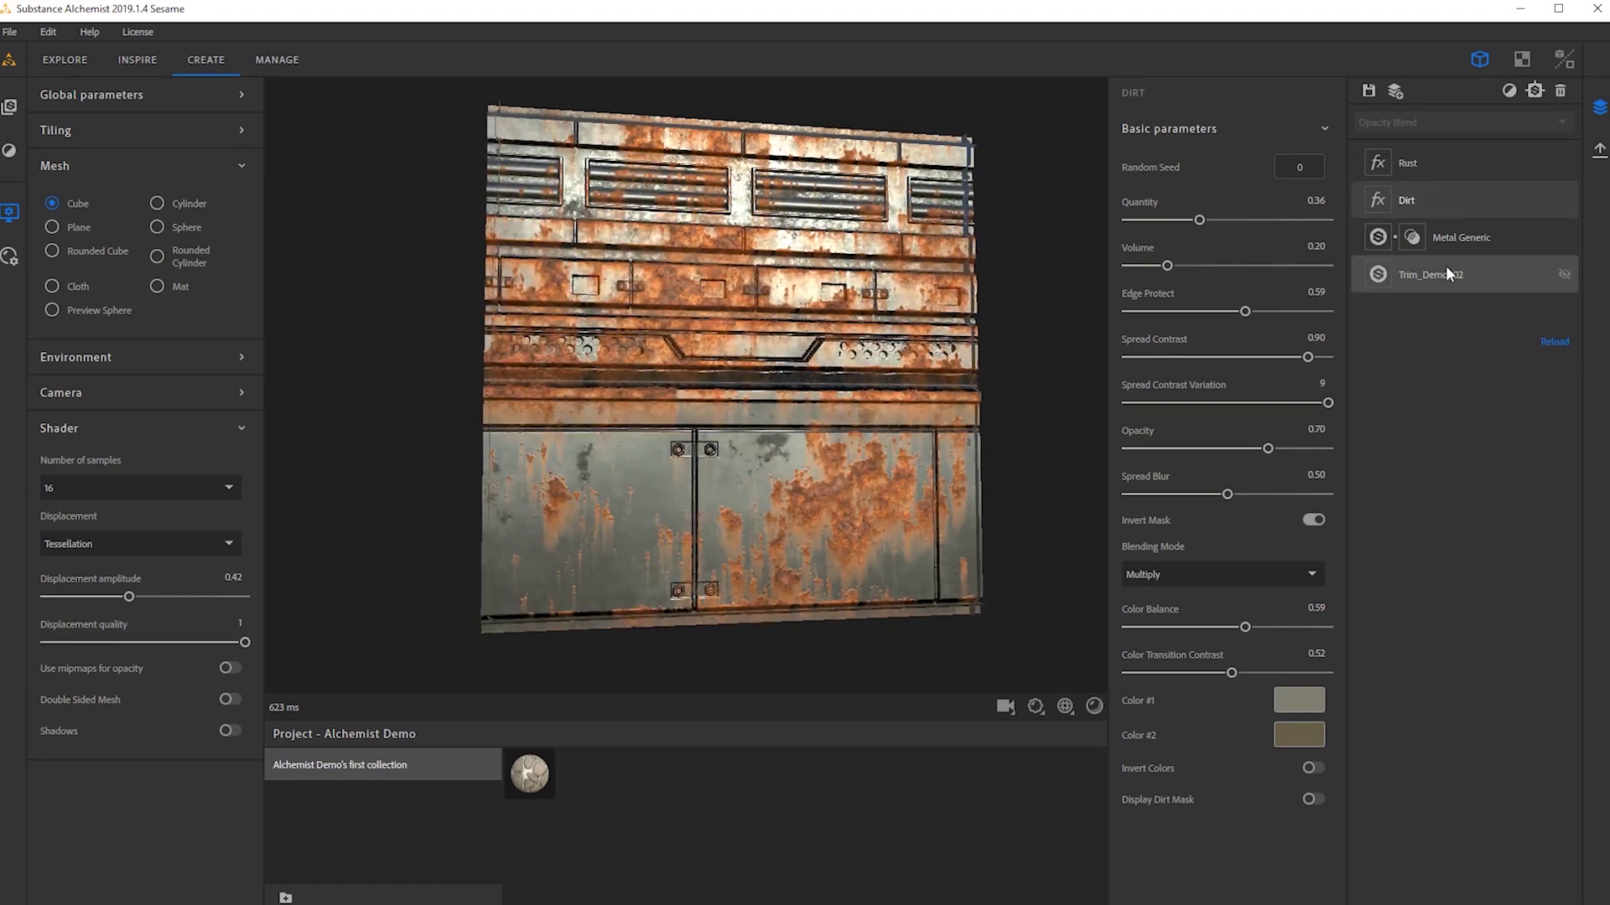
Select the Rust layer and browse the Filters list without adding a filter.
left_click(1459, 163)
left_click_drag(640, 532, 1164, 377)
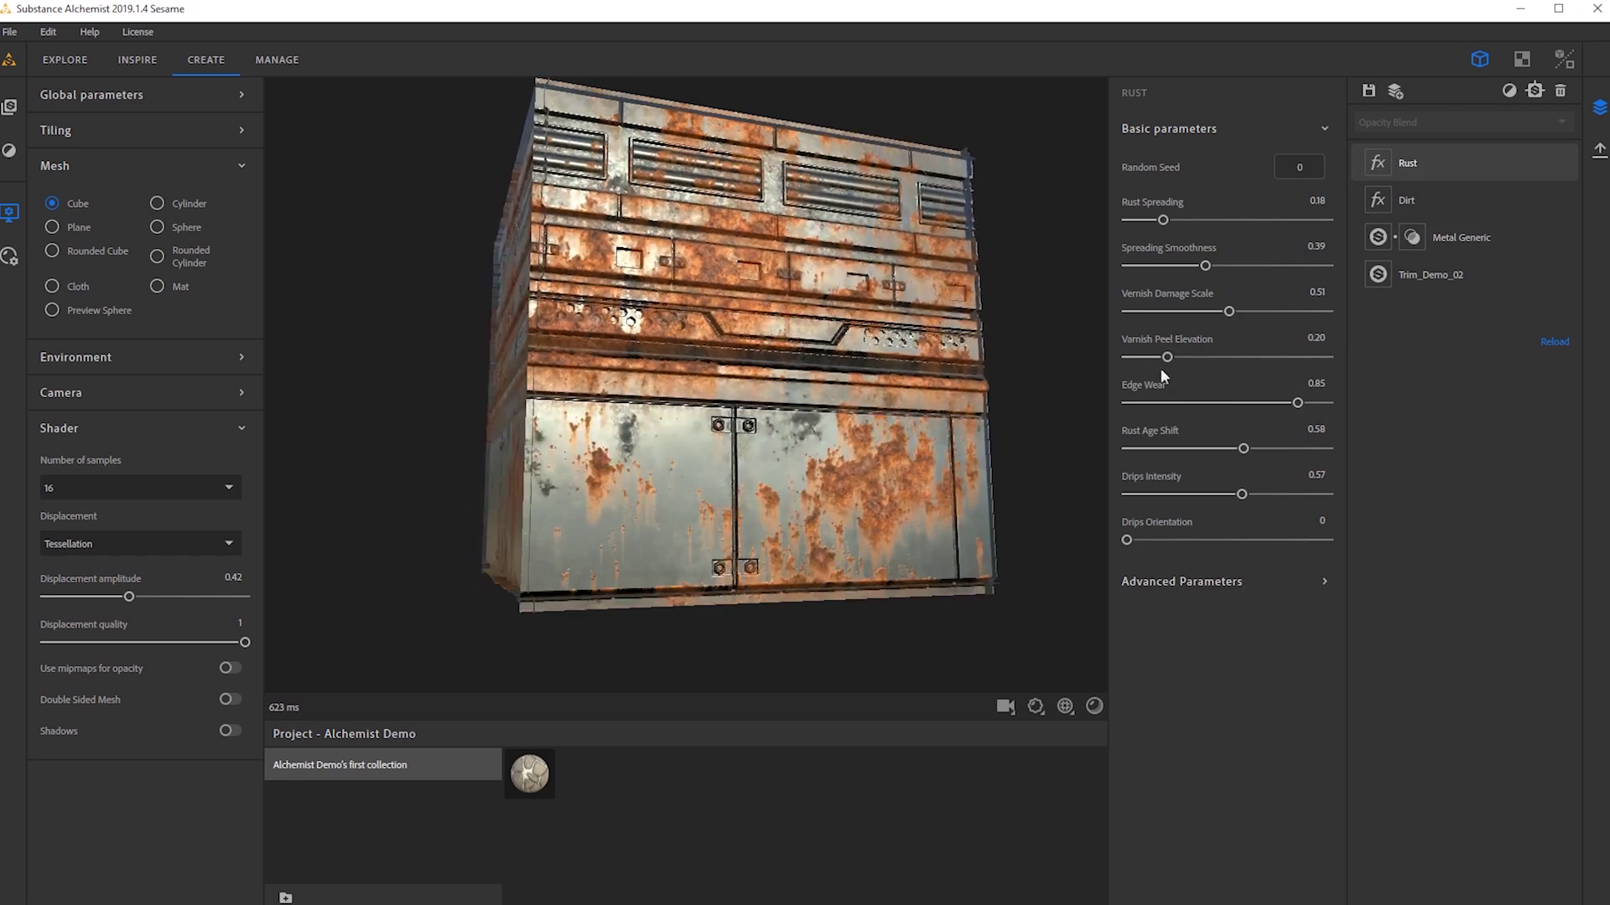
left_click(1509, 90)
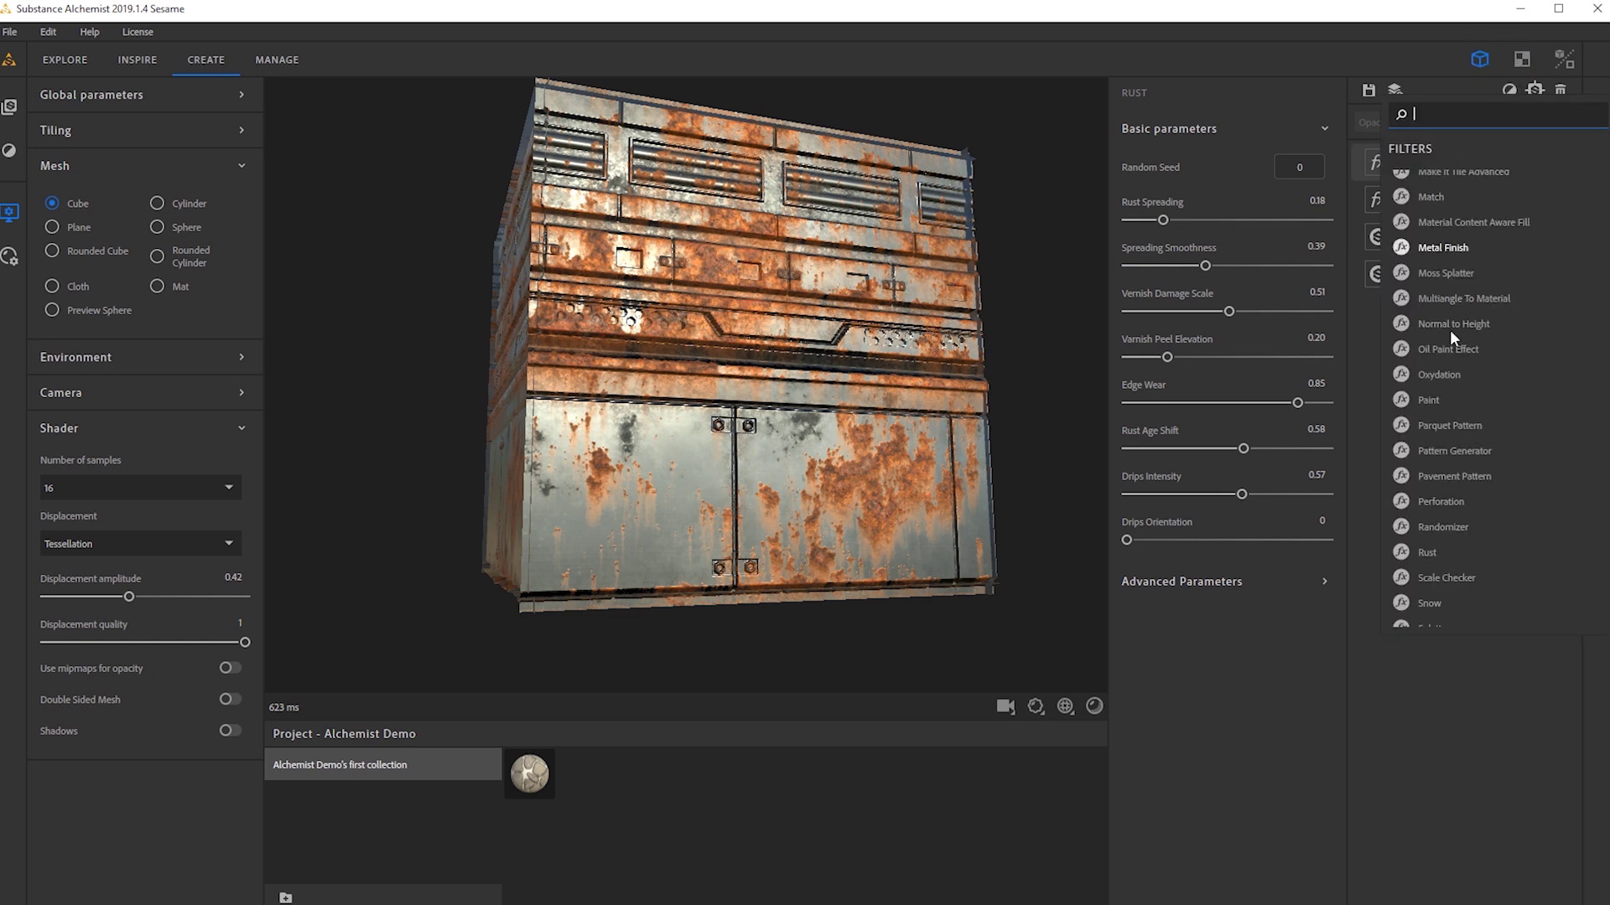
scroll(1491, 343, "up", 1)
scroll(1486, 357, "down", 5)
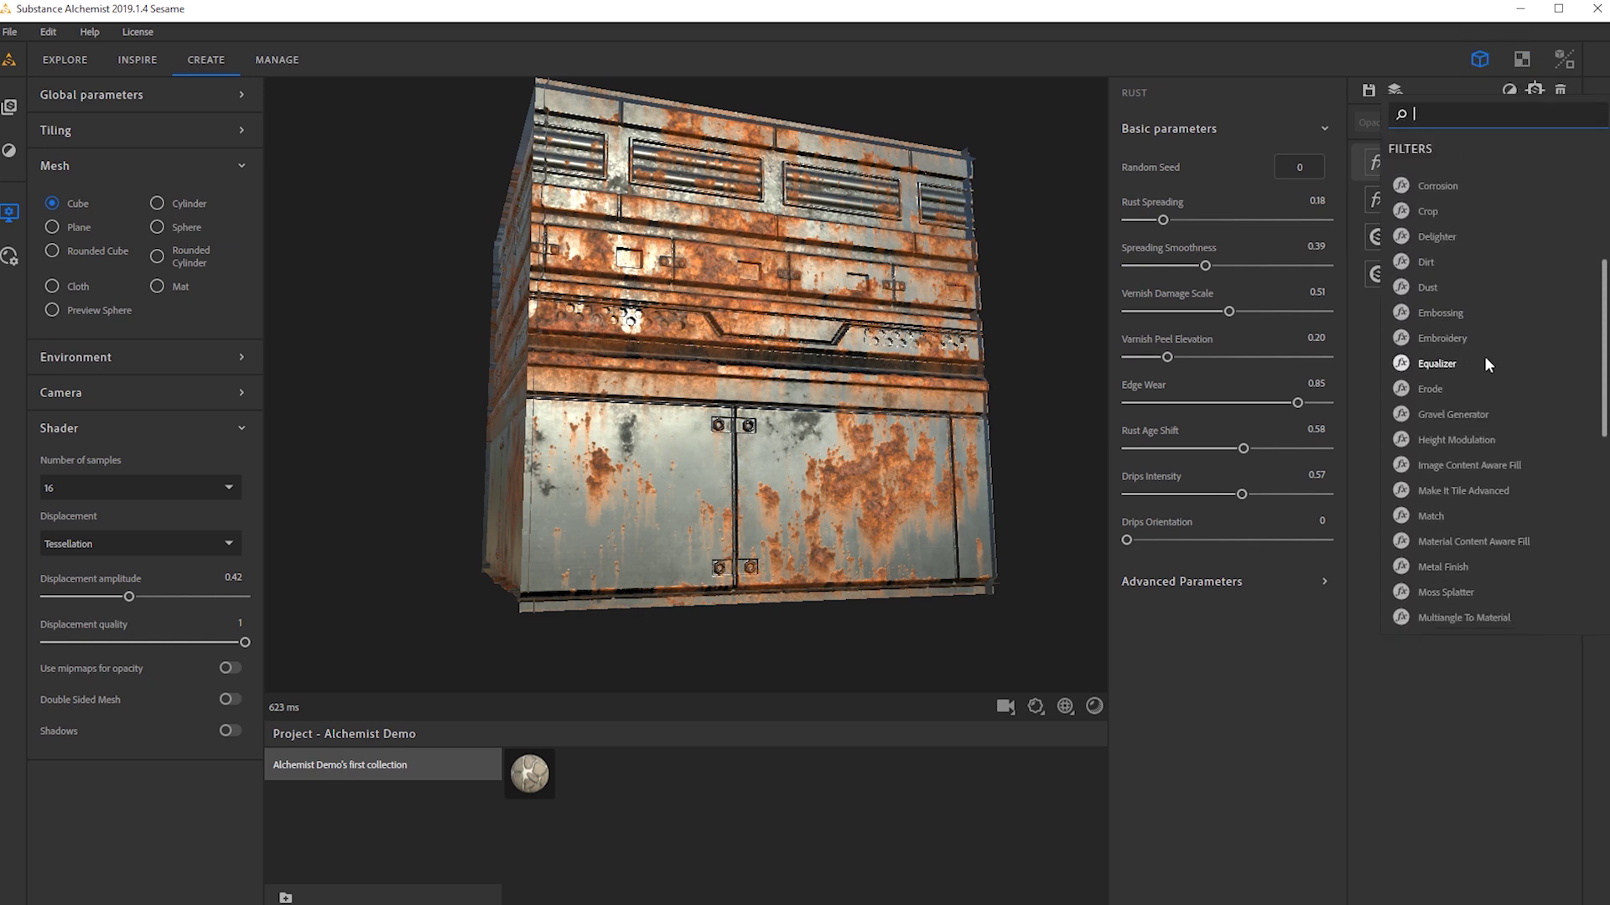
left_click(1470, 767)
Orbit the rusted cube, then switch to the Substance launcher window.
left_click_drag(842, 440, 803, 441)
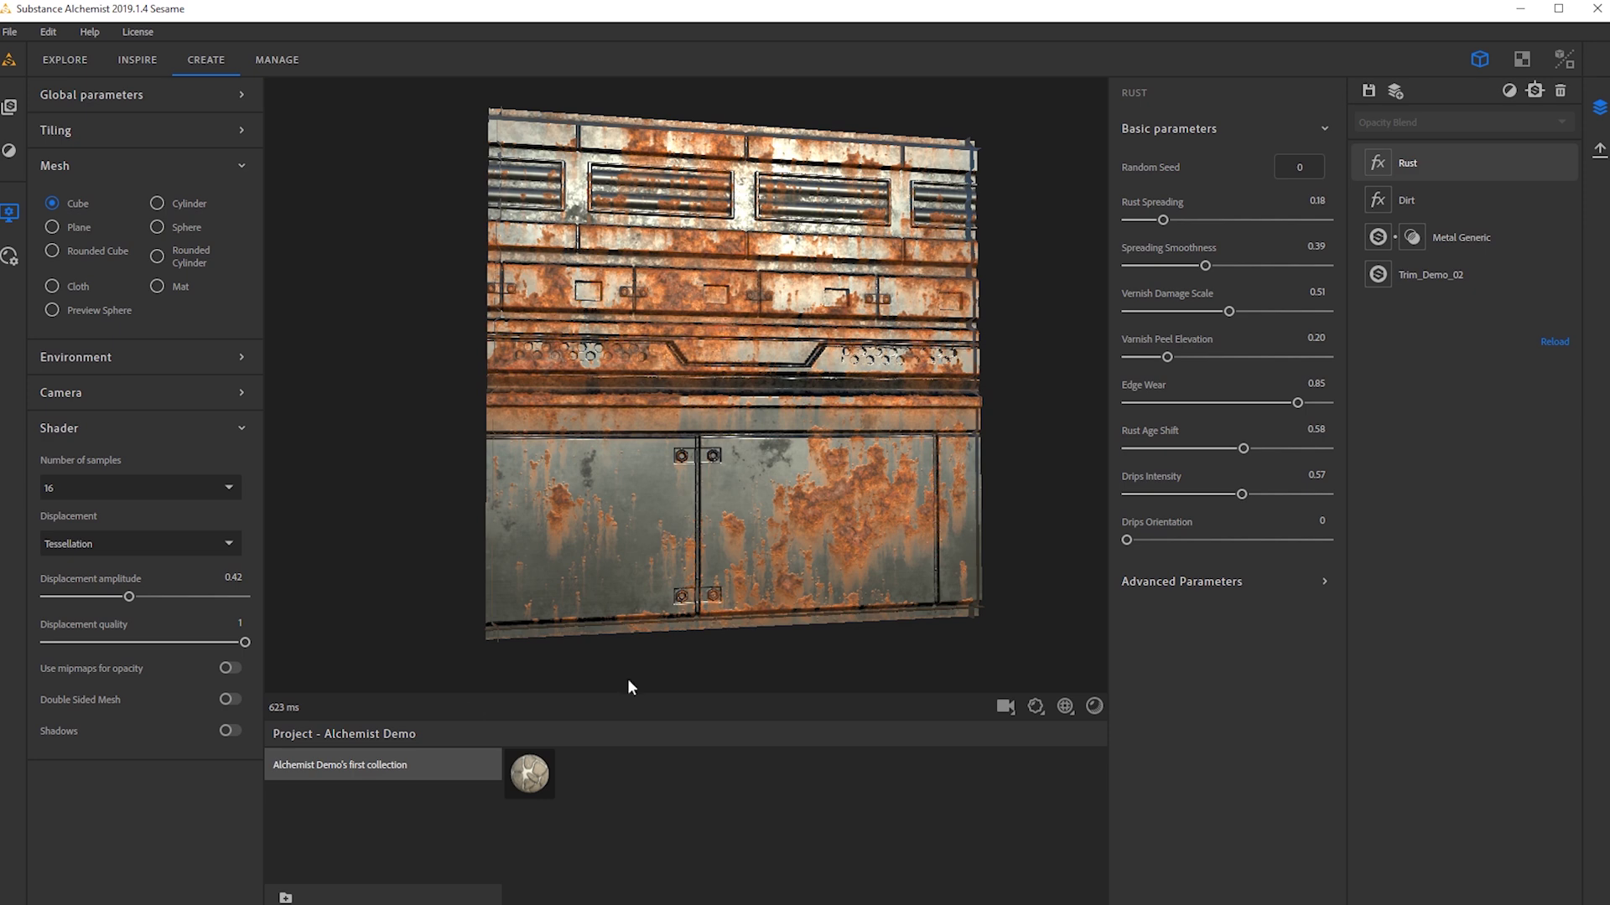
left_click_drag(686, 547, 882, 223)
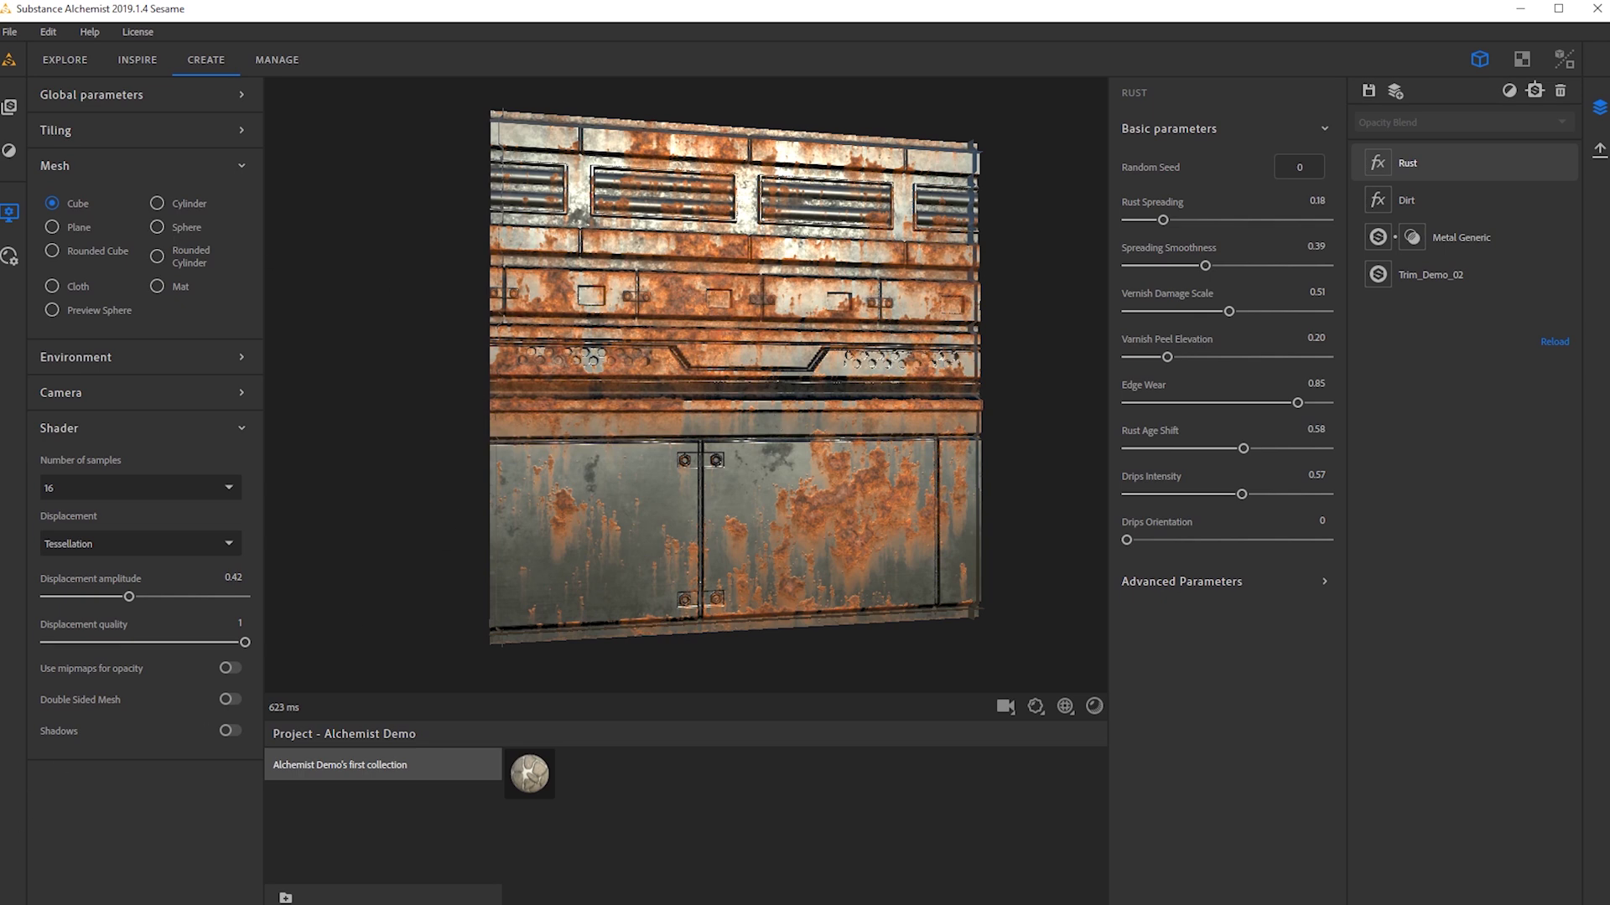
key("alt+Tab")
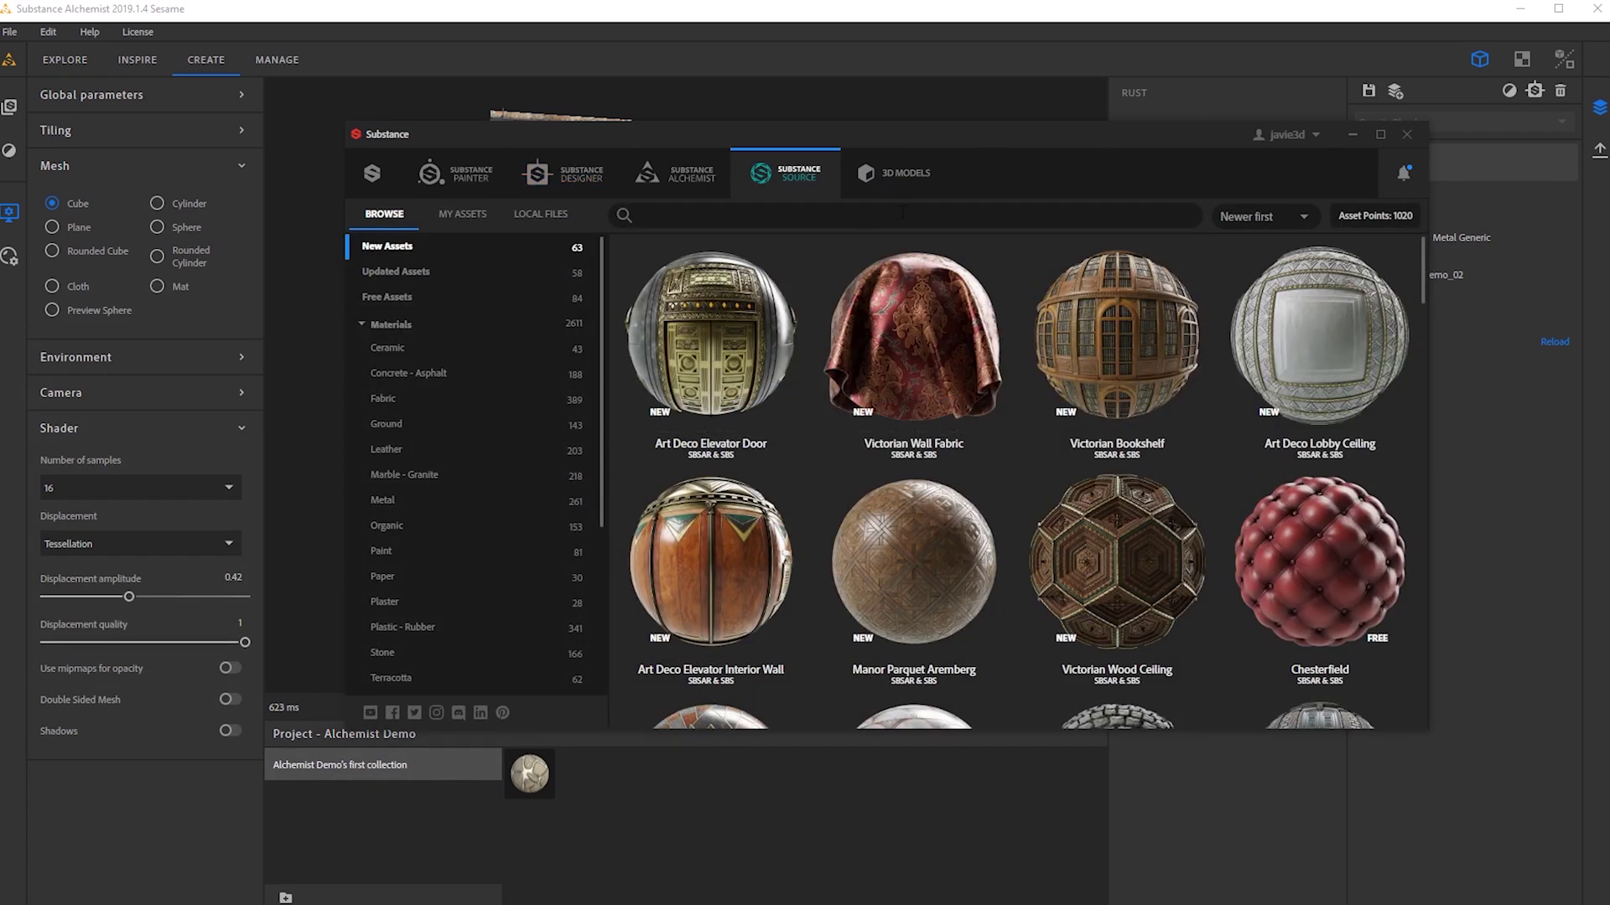
Search Substance Source for 'metal', send Metal Grinded to Alchemist, and return to Alchemist.
key("Return")
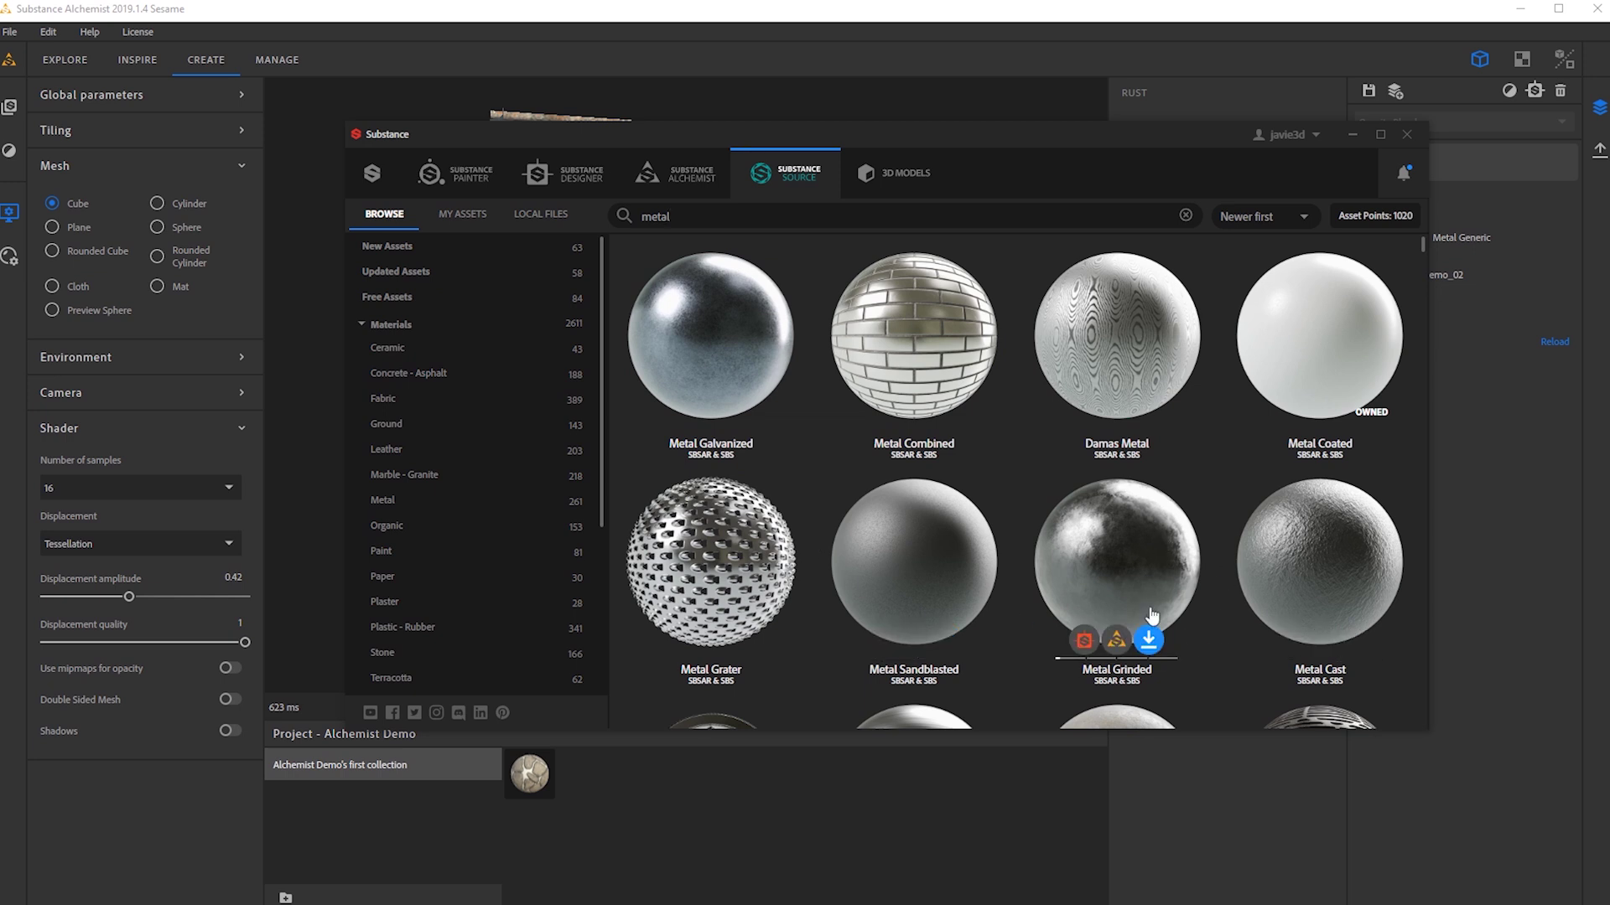
left_click(1114, 644)
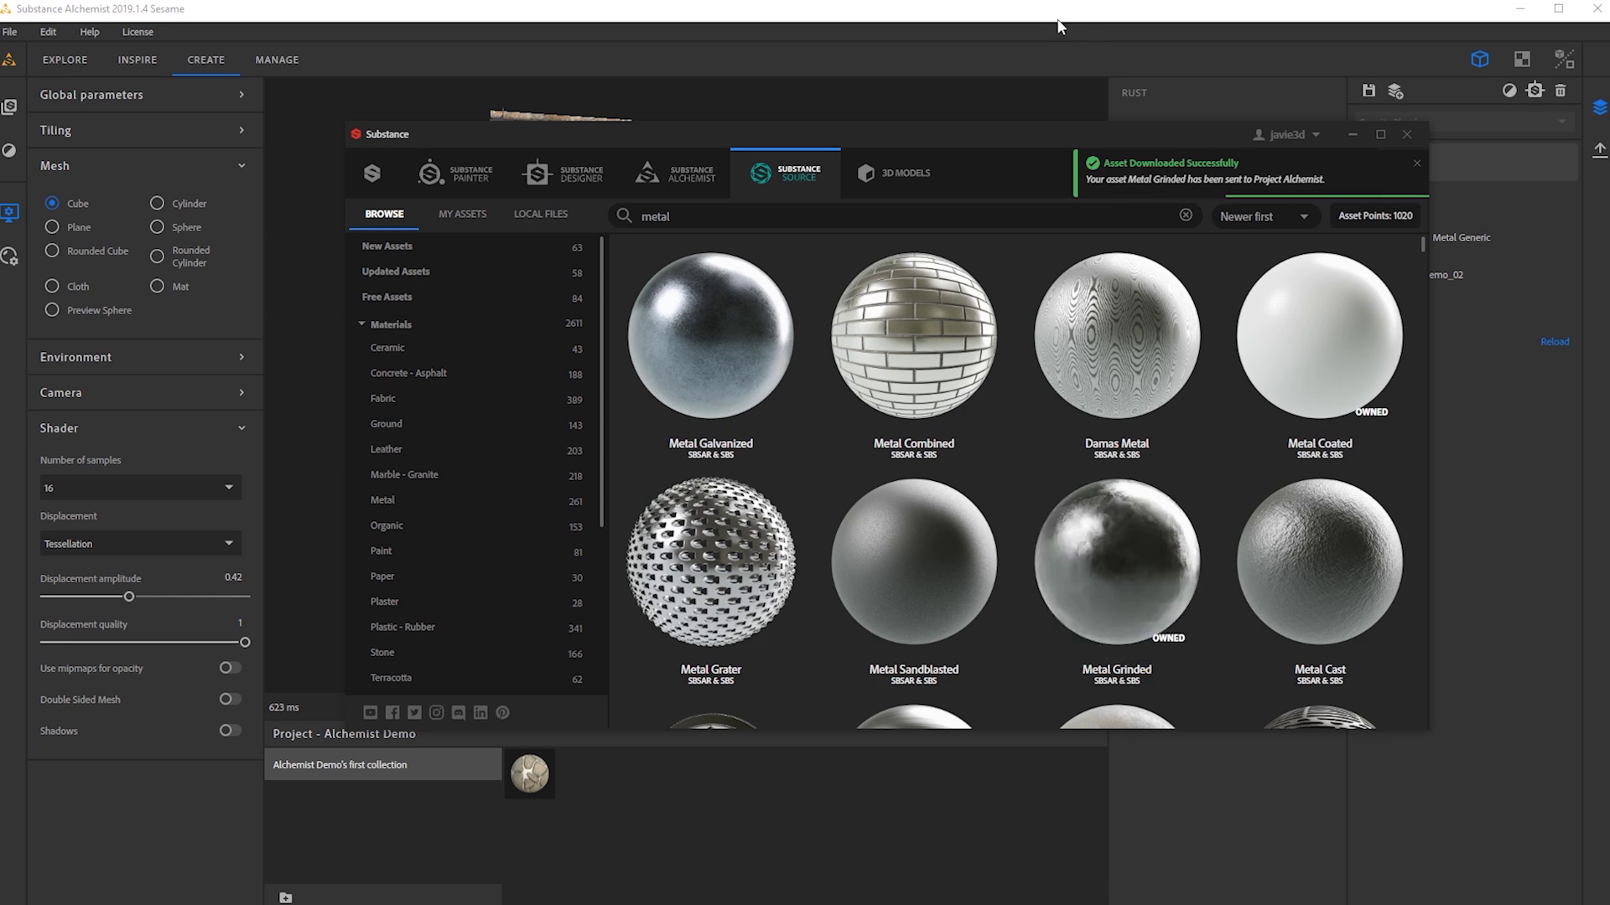
left_click(1130, 22)
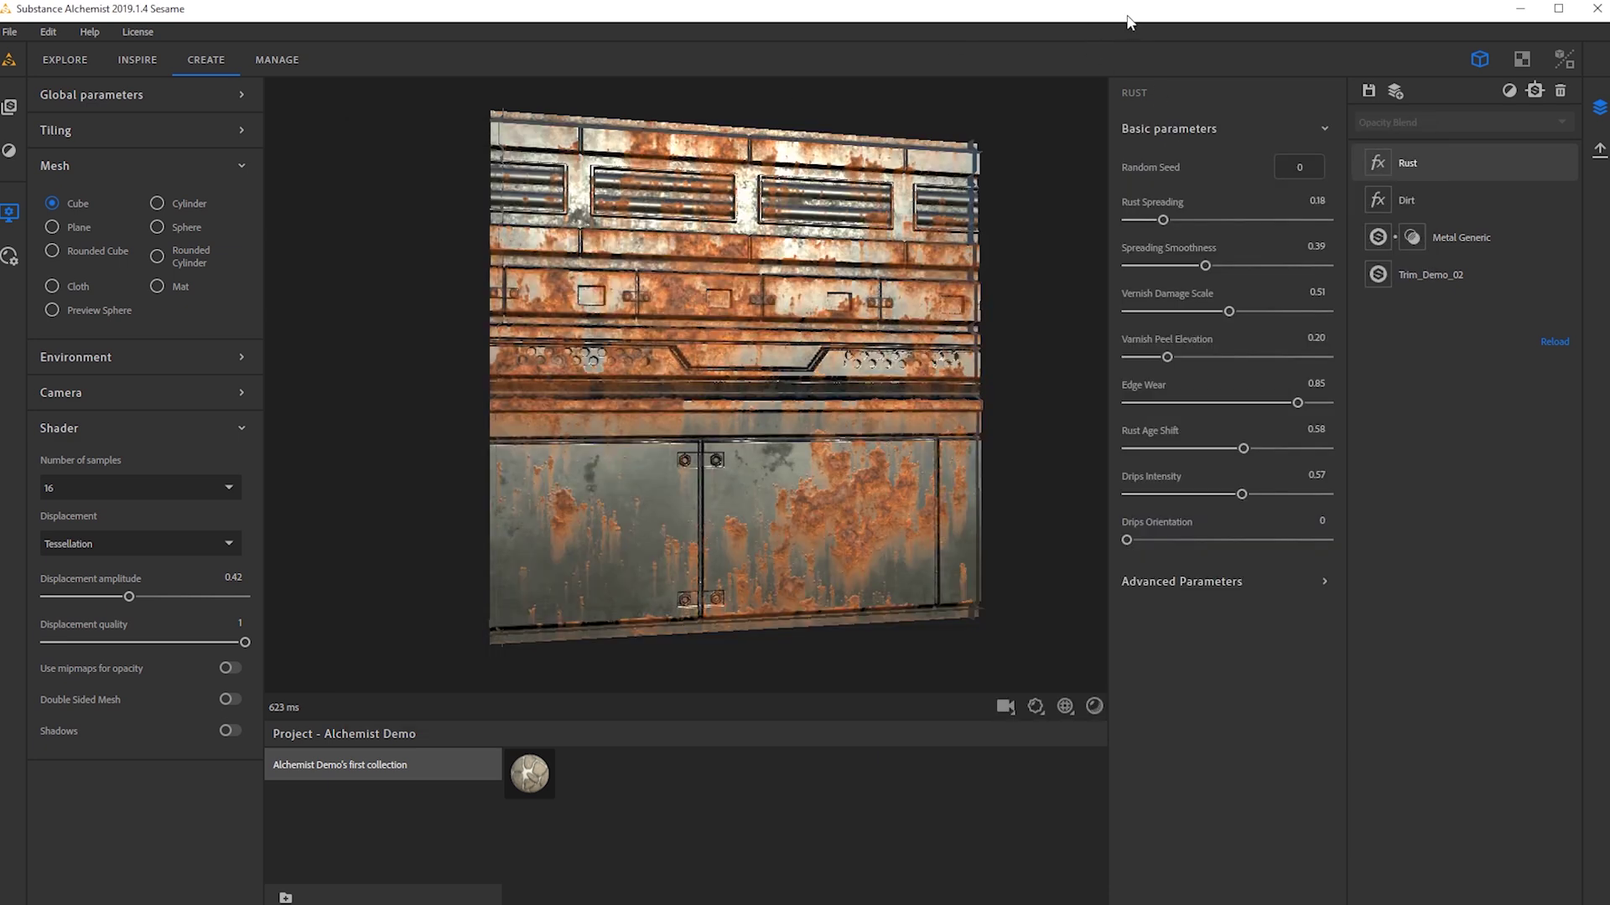
Drag Metal Grinded from the Substance Source resources into the stack above Metal Generic.
left_click(8, 106)
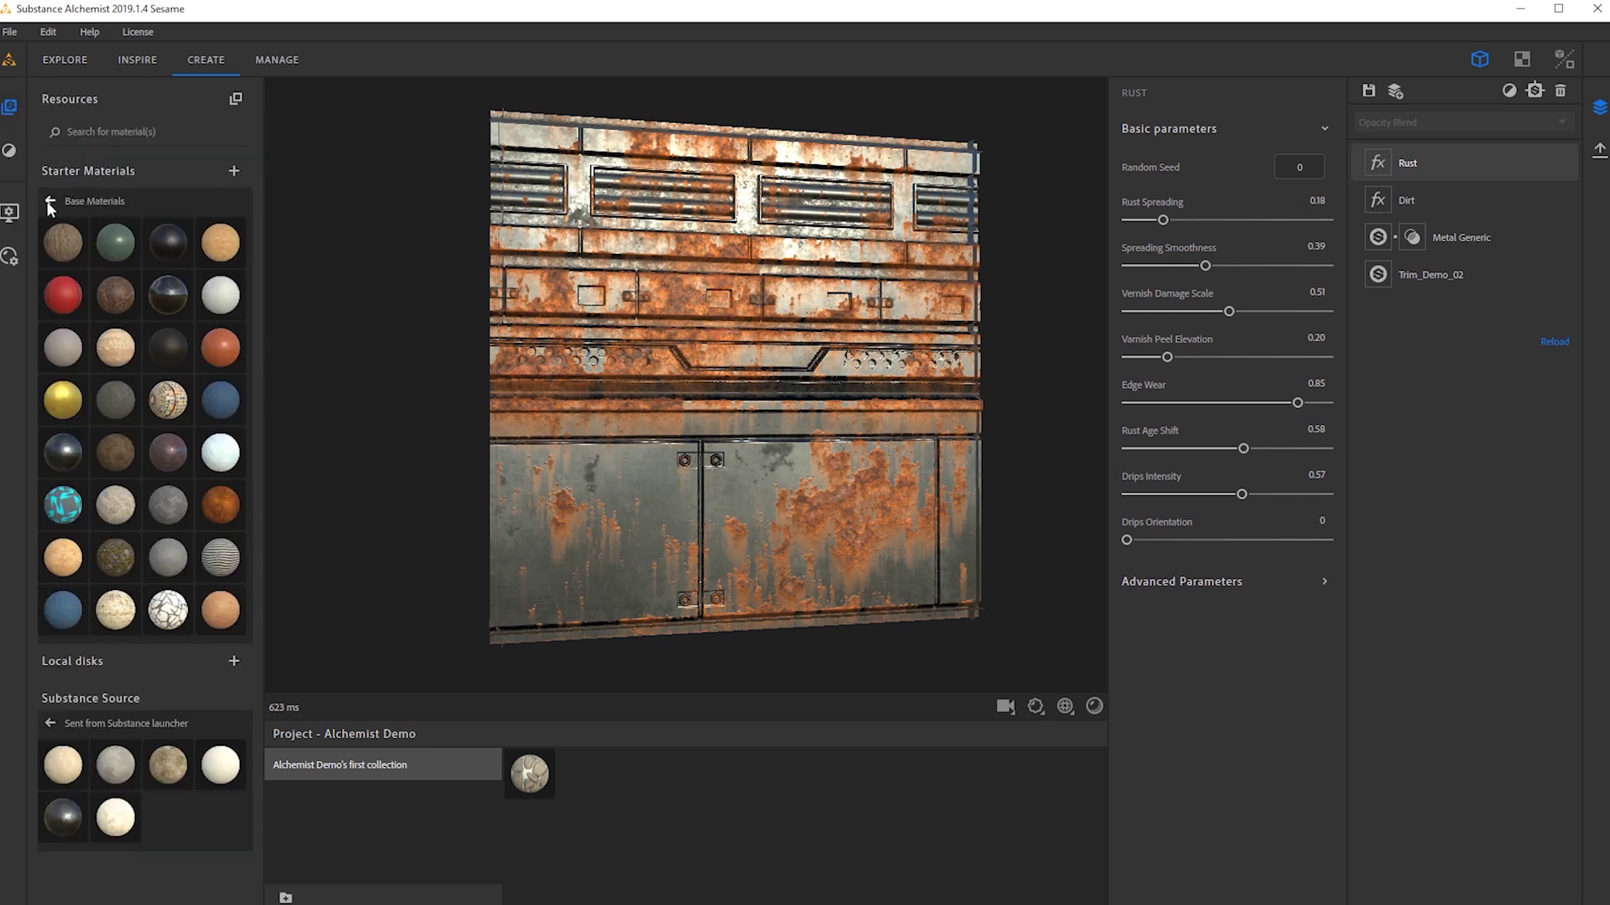
left_click(93, 204)
left_click(46, 331)
left_click(103, 337)
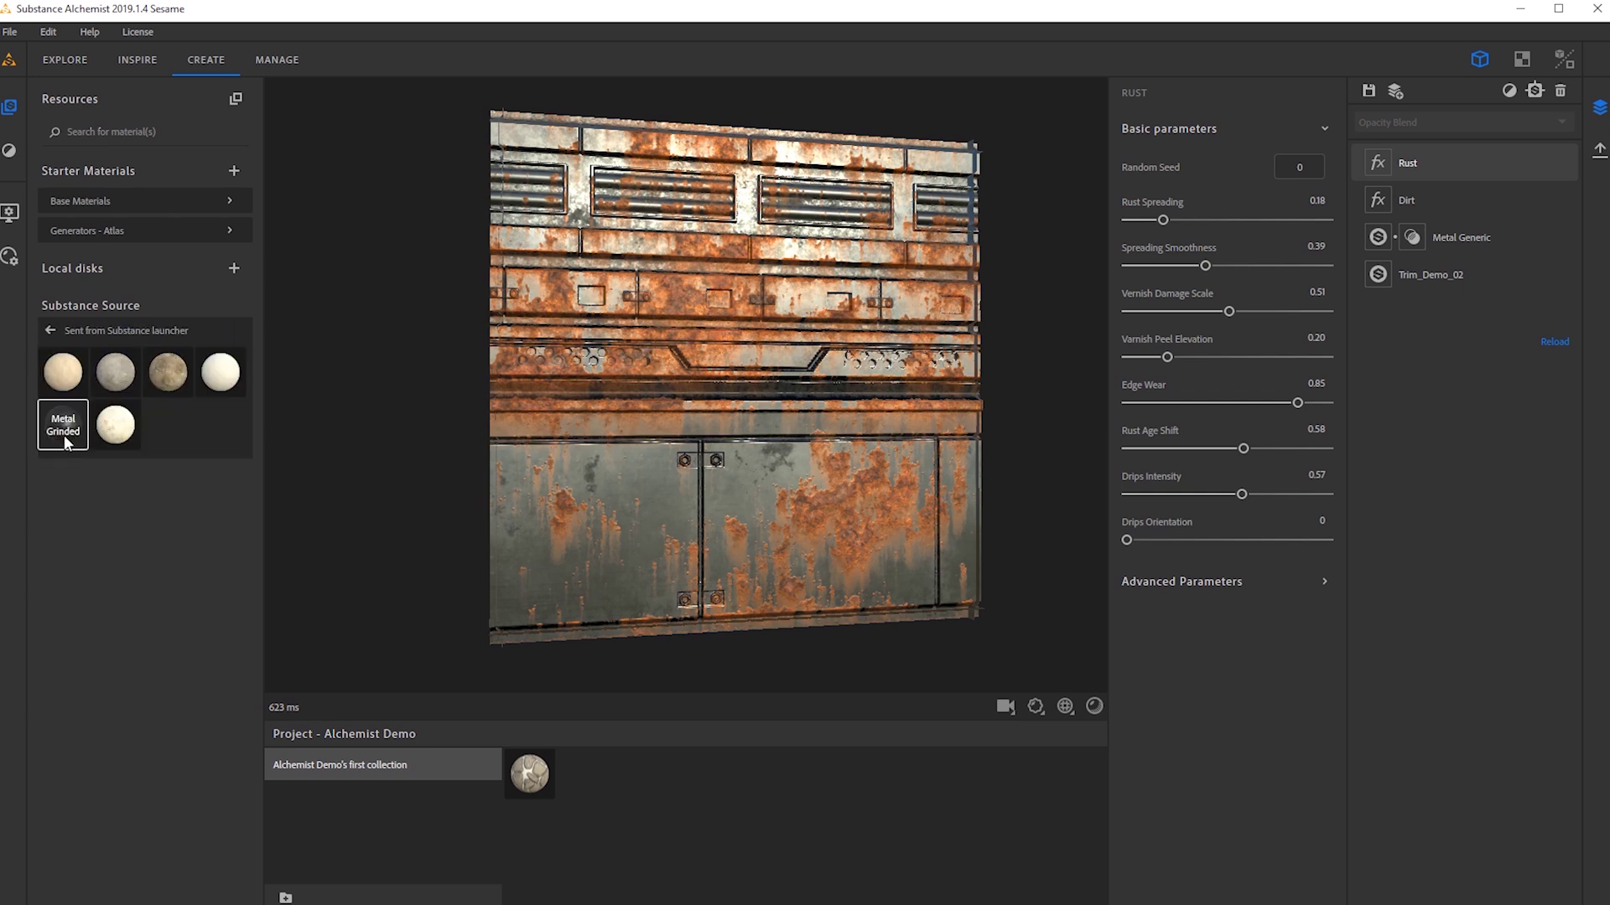
left_click_drag(59, 434, 1475, 220)
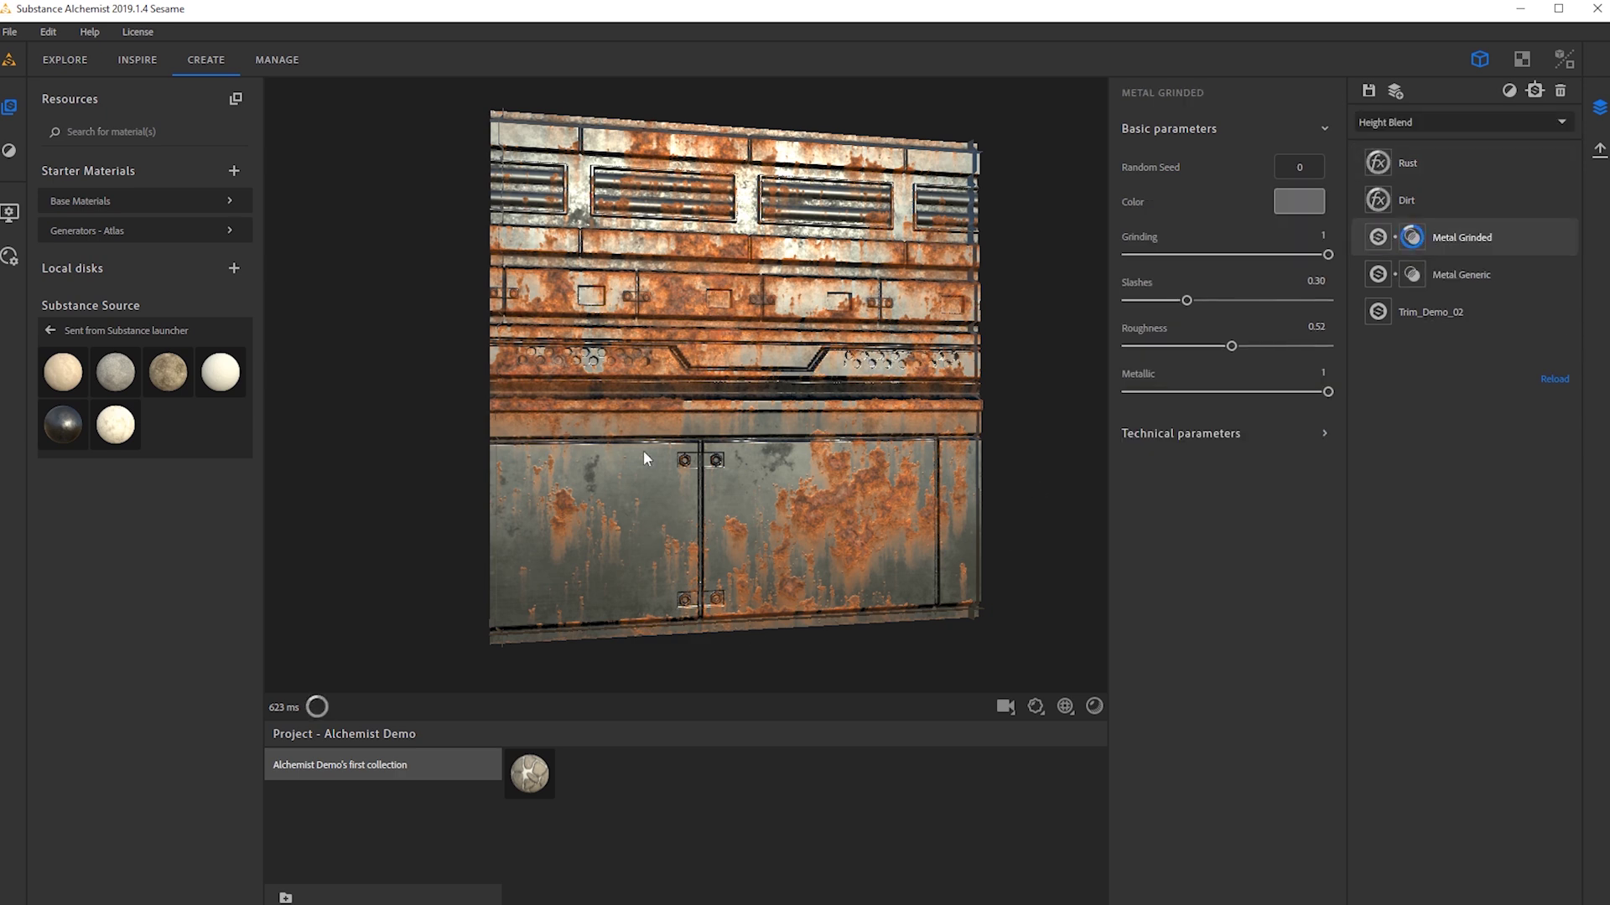
Select the Metal Grinded layer and show its Height Blend settings.
left_click_drag(711, 449, 872, 455)
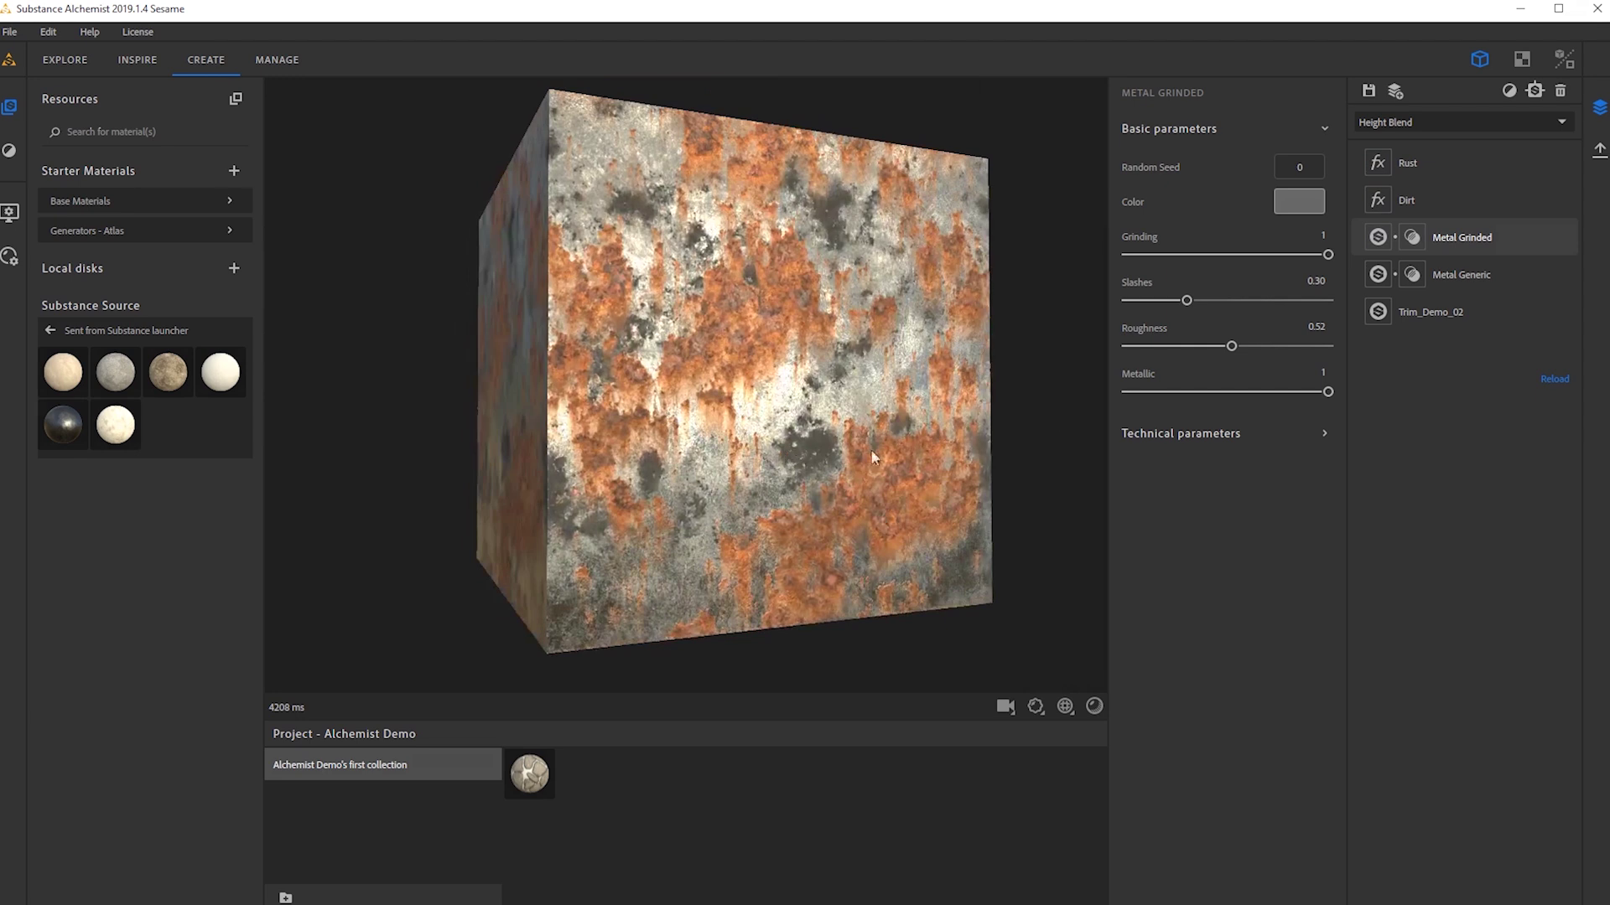
left_click(1420, 225)
left_click(1412, 237)
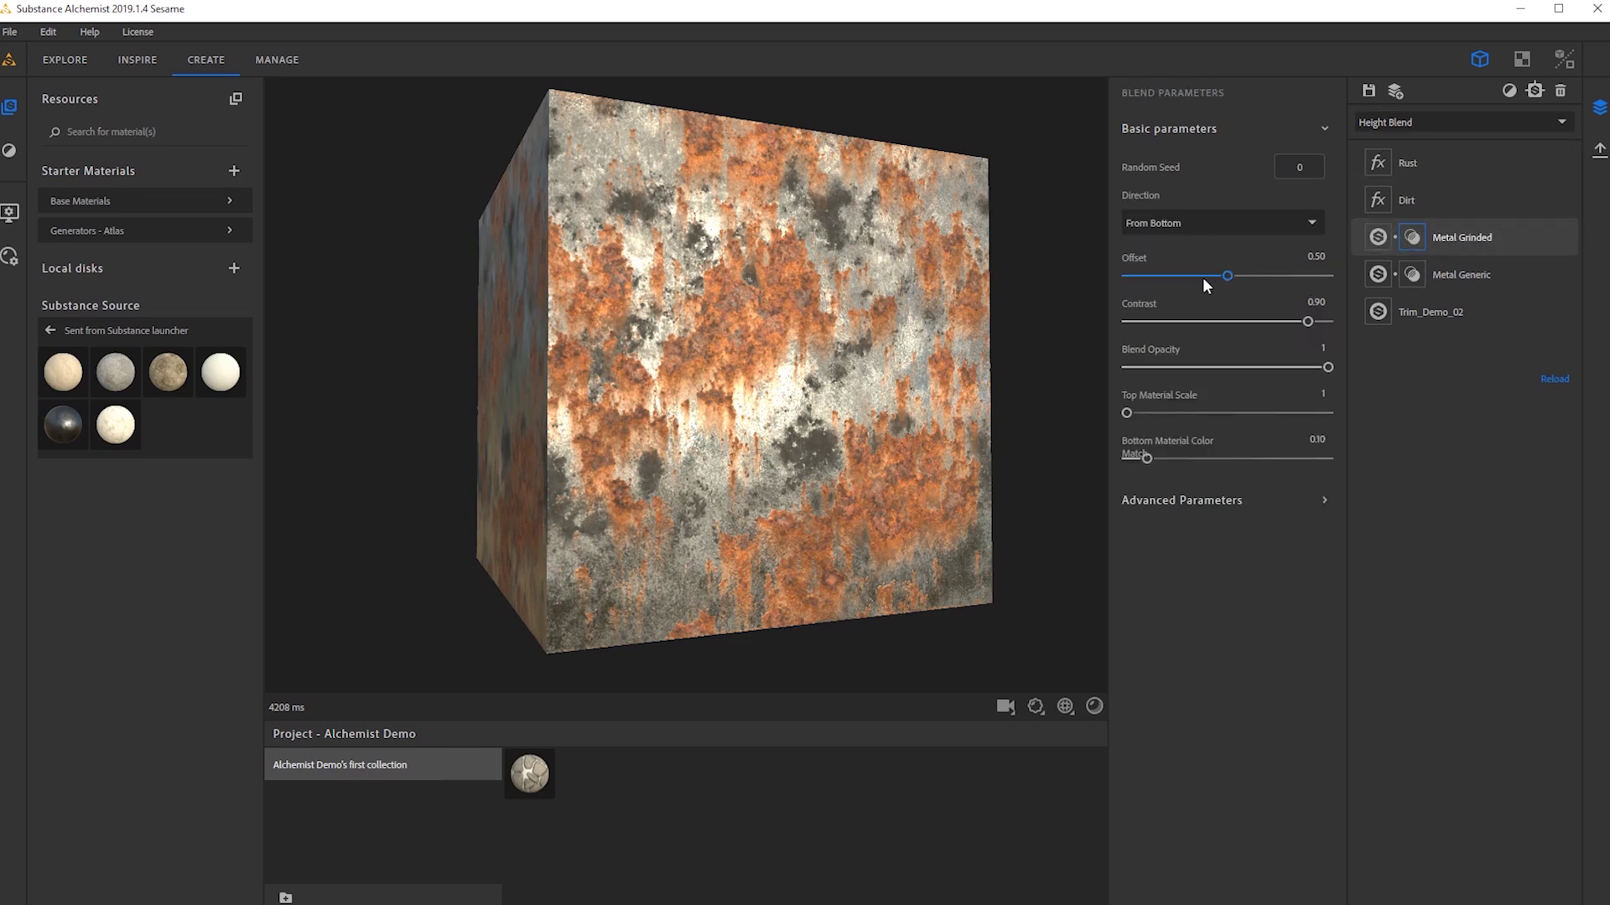
Set Metal Grinded's height blend Offset to 0.15 and Contrast to 0.70.
left_click(1173, 277)
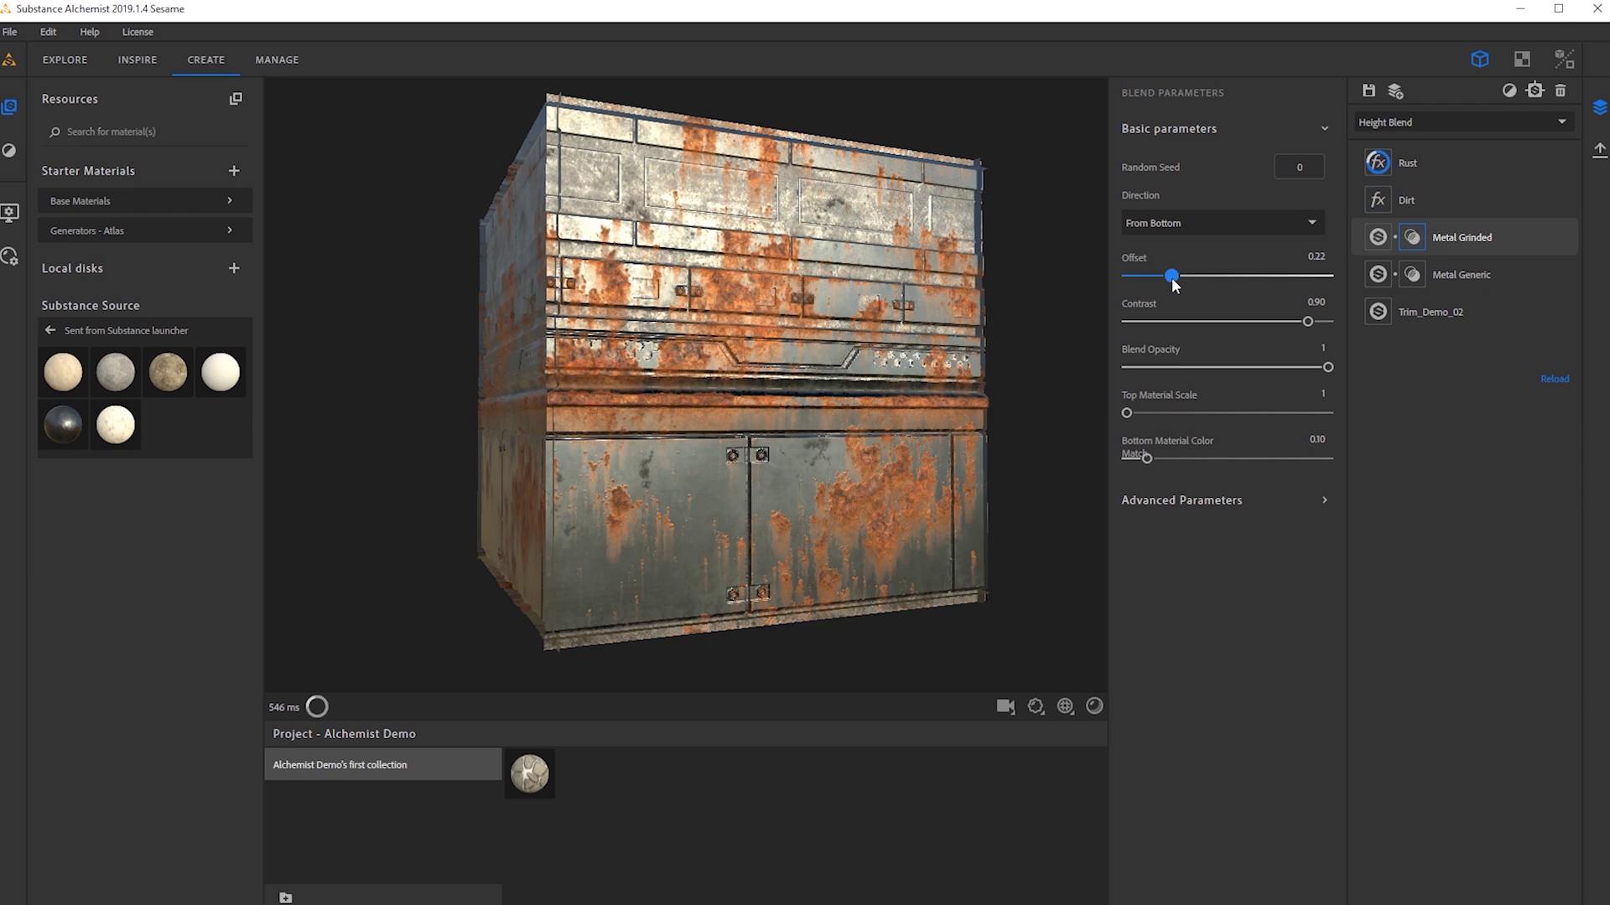
left_click(1187, 278)
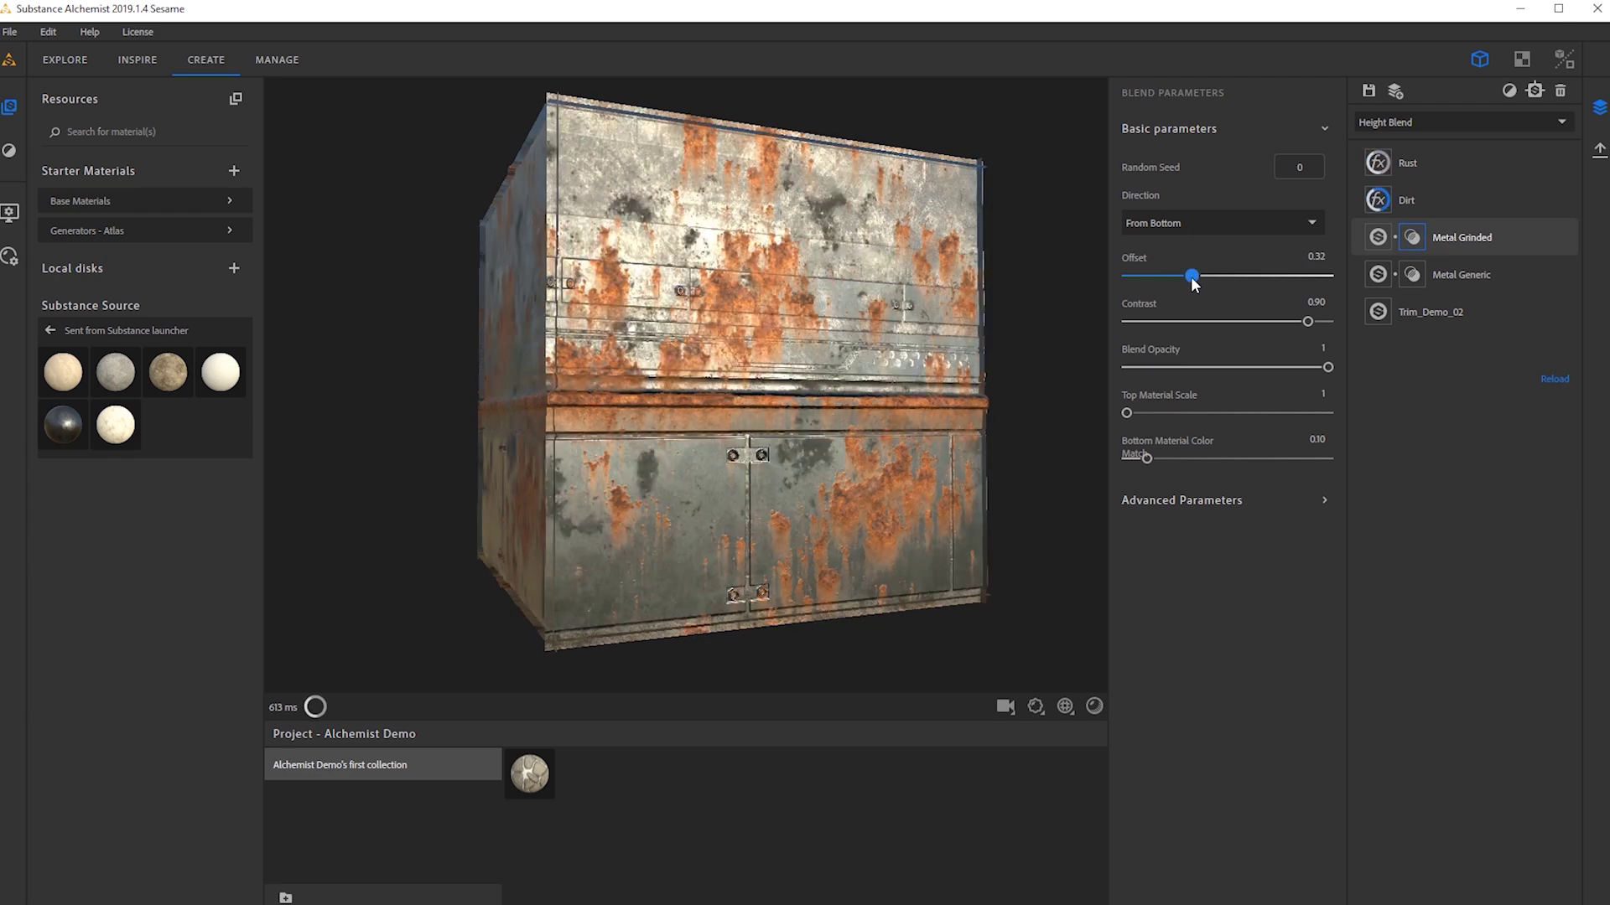
left_click(1177, 280)
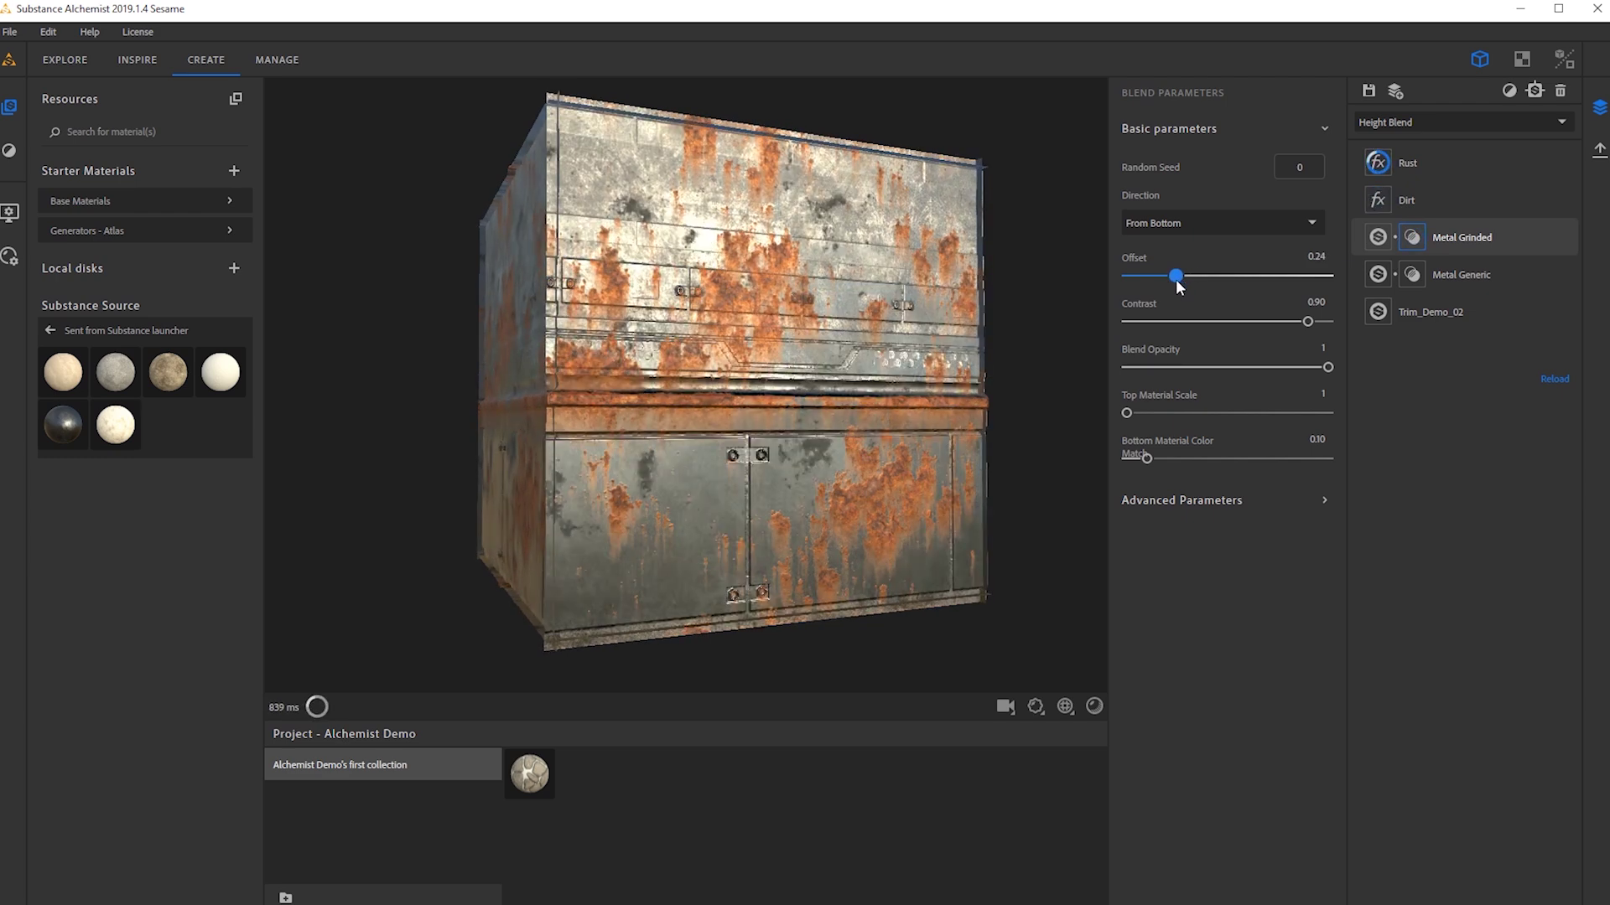
left_click_drag(861, 340, 1157, 278)
left_click_drag(1308, 322, 1357, 324)
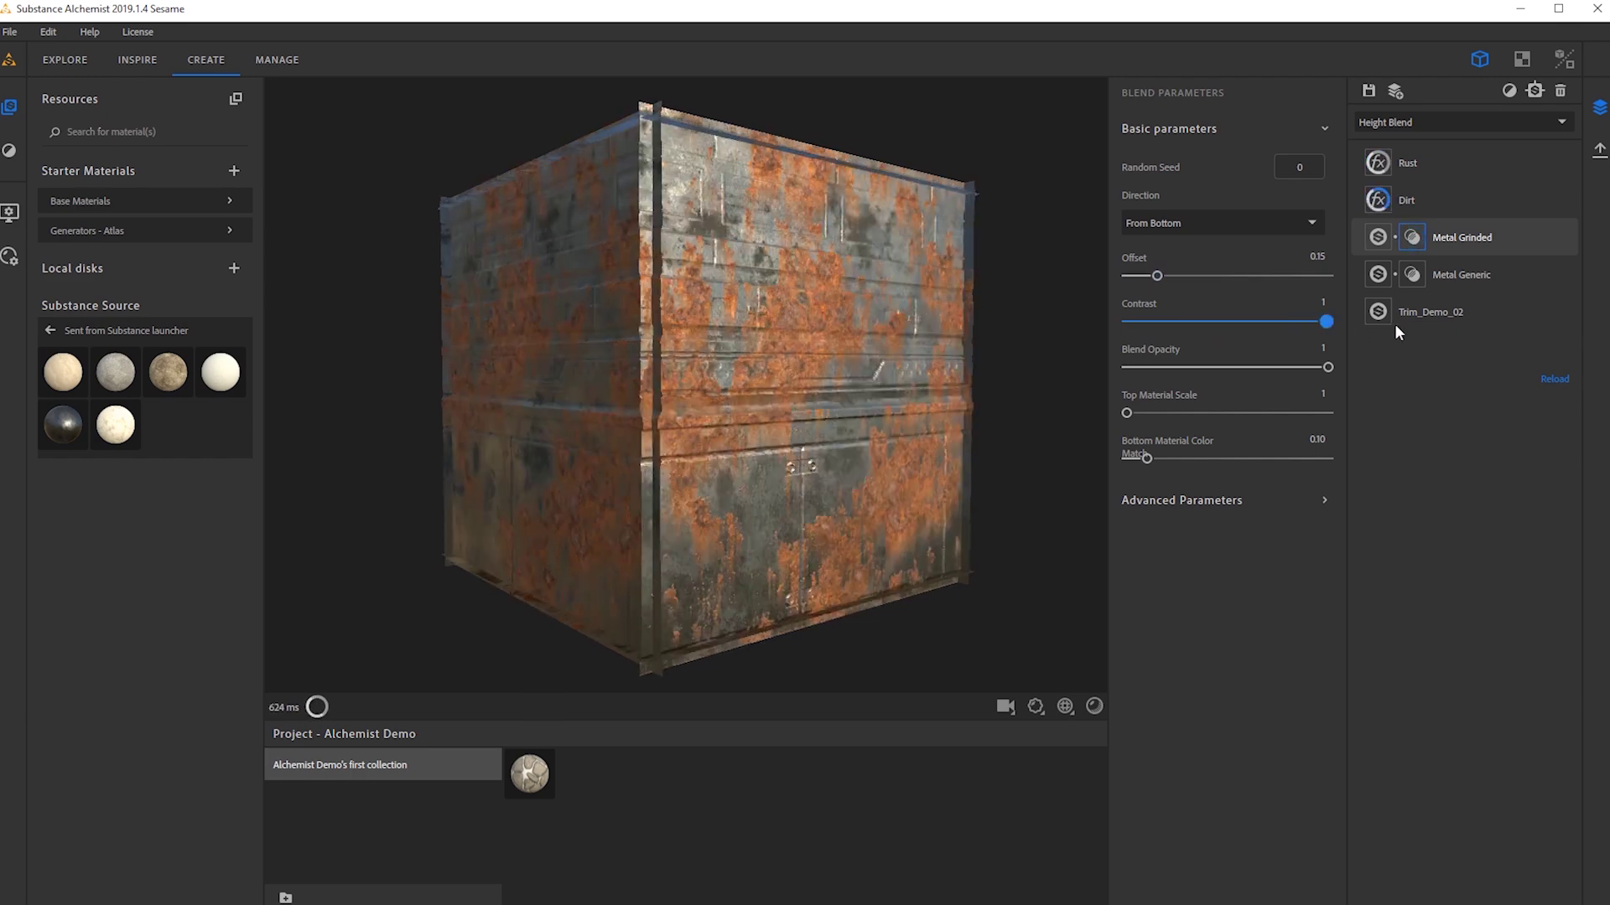
left_click(1268, 329)
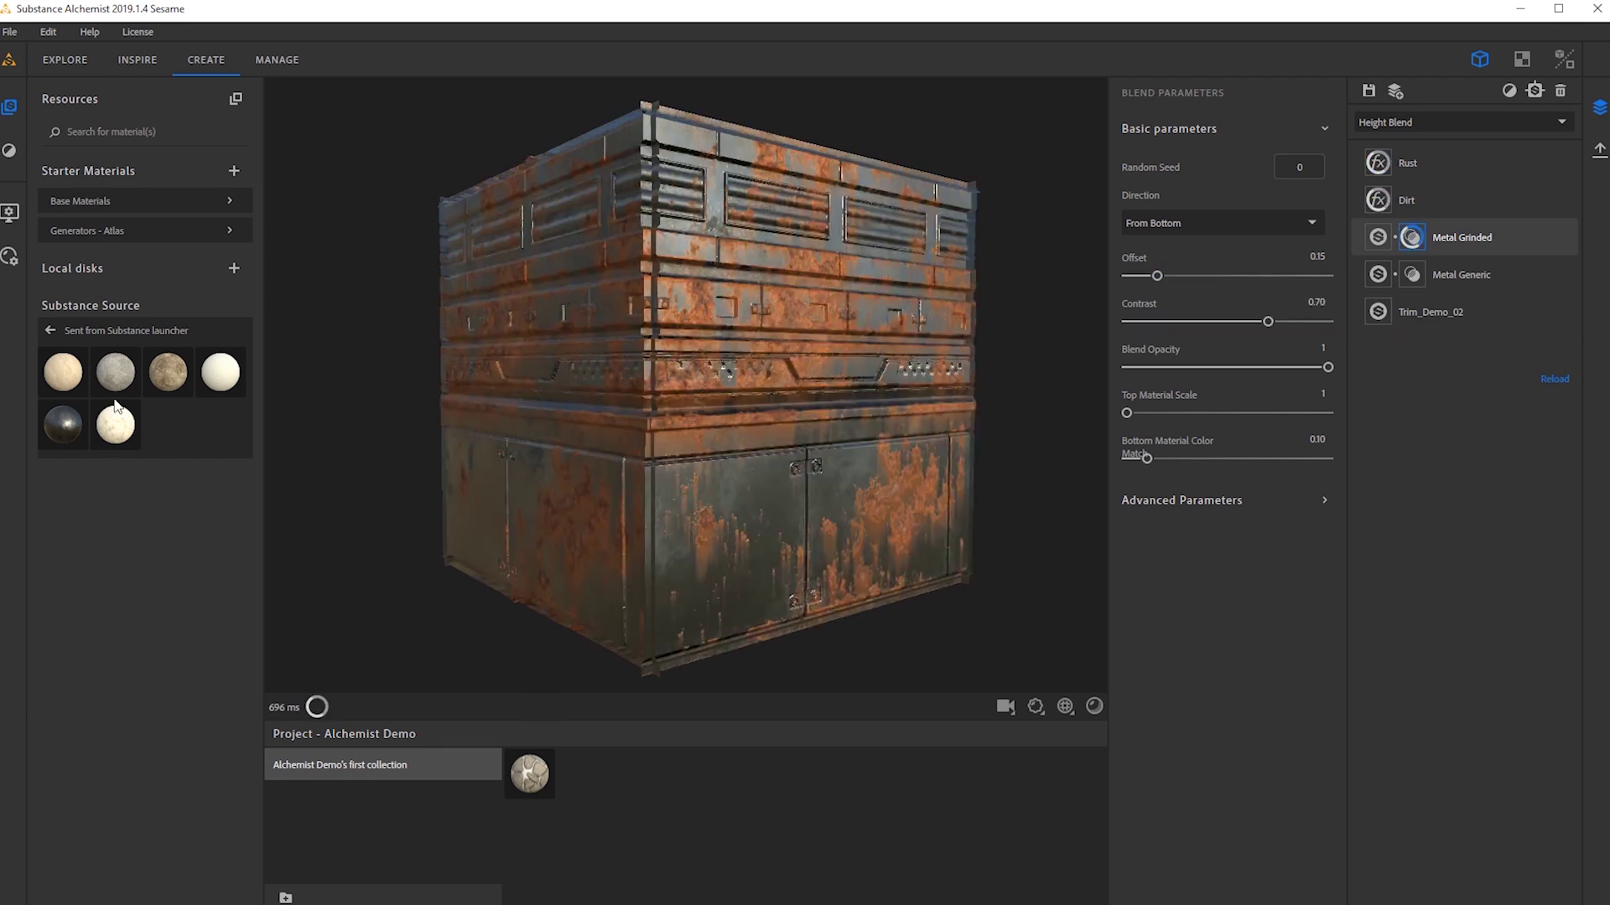
left_click(11, 213)
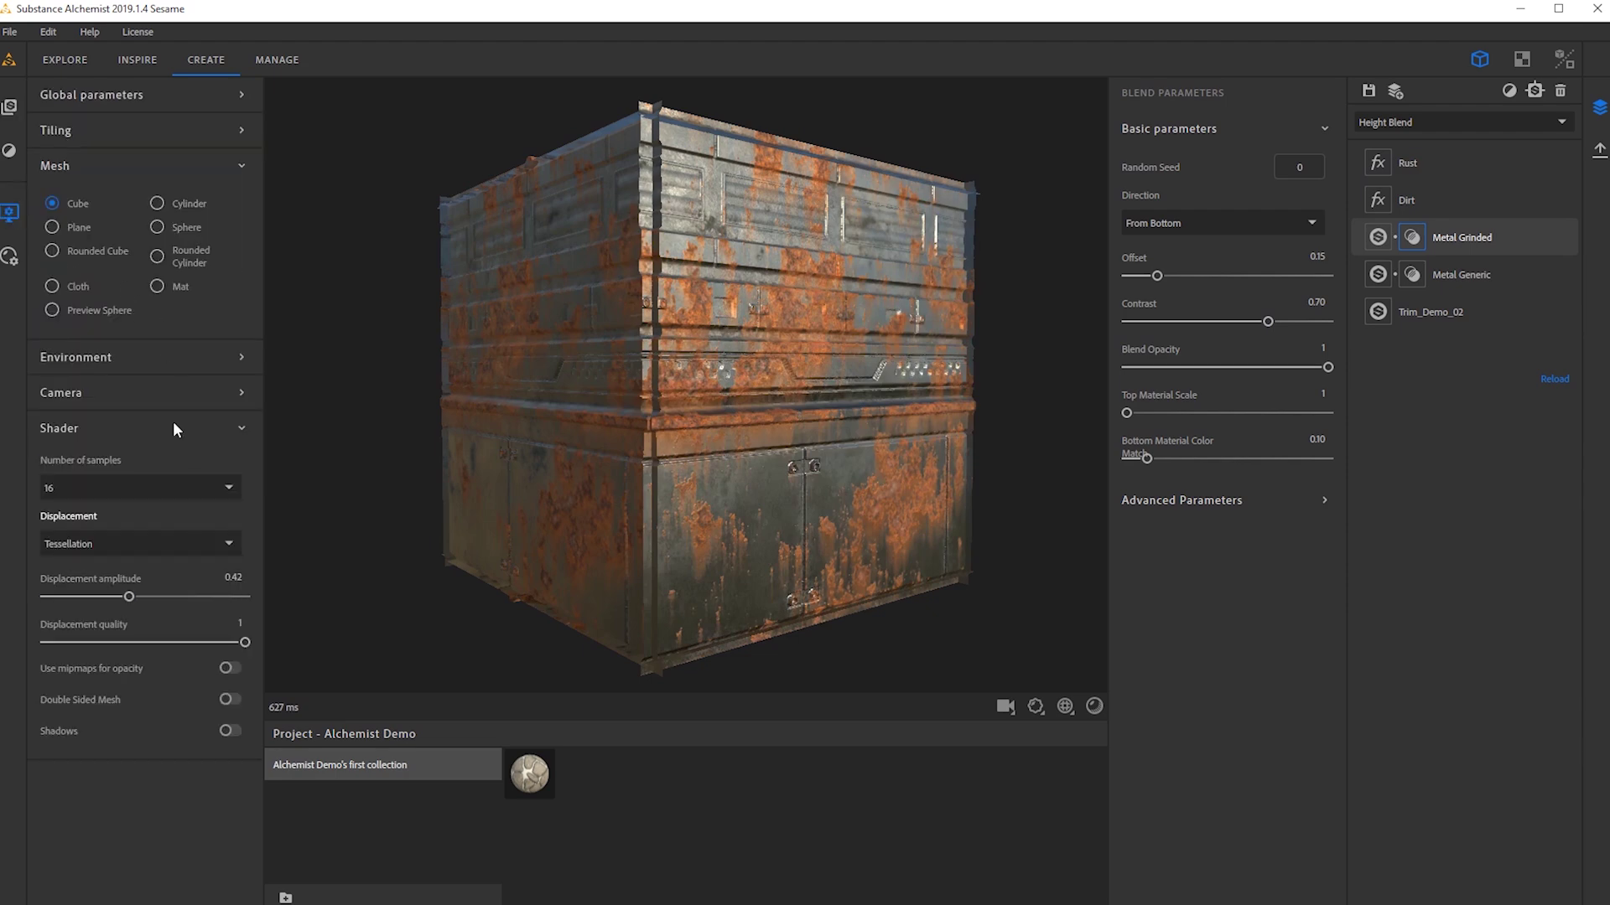
Inspect the rusty material on the Rounded Cylinder preview and select the Metal Grinded layer.
left_click_drag(472, 307, 524, 322)
scroll(755, 311, "up", 5)
scroll(620, 327, "down", 4)
left_click_drag(634, 336, 782, 350)
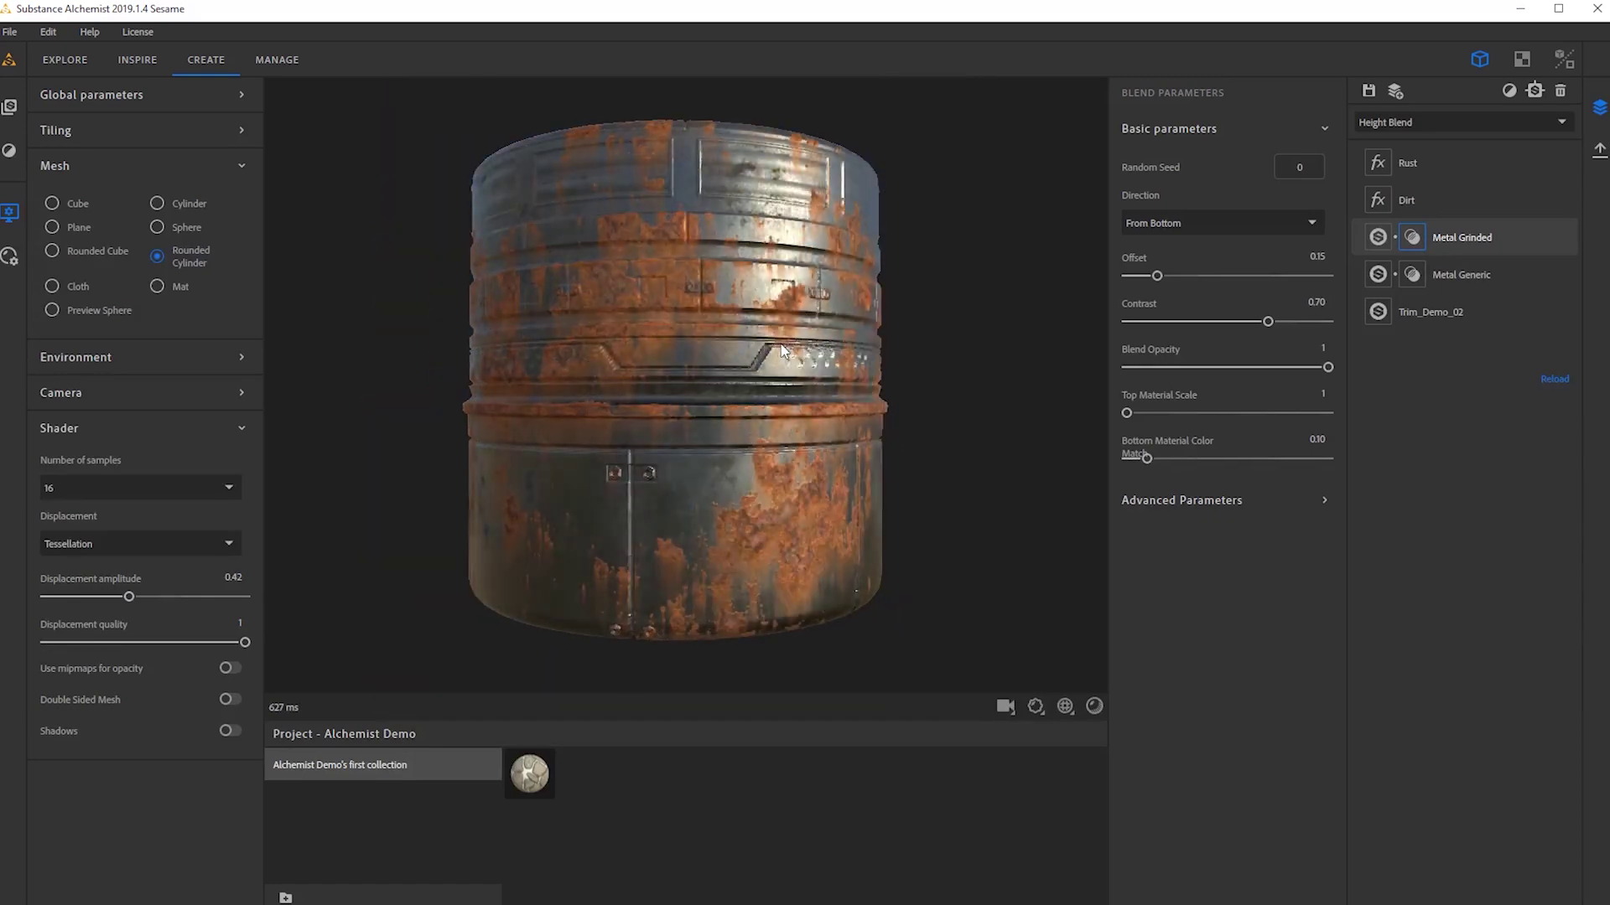
right_click_drag(780, 344, 835, 332, "shift")
left_click(1381, 235)
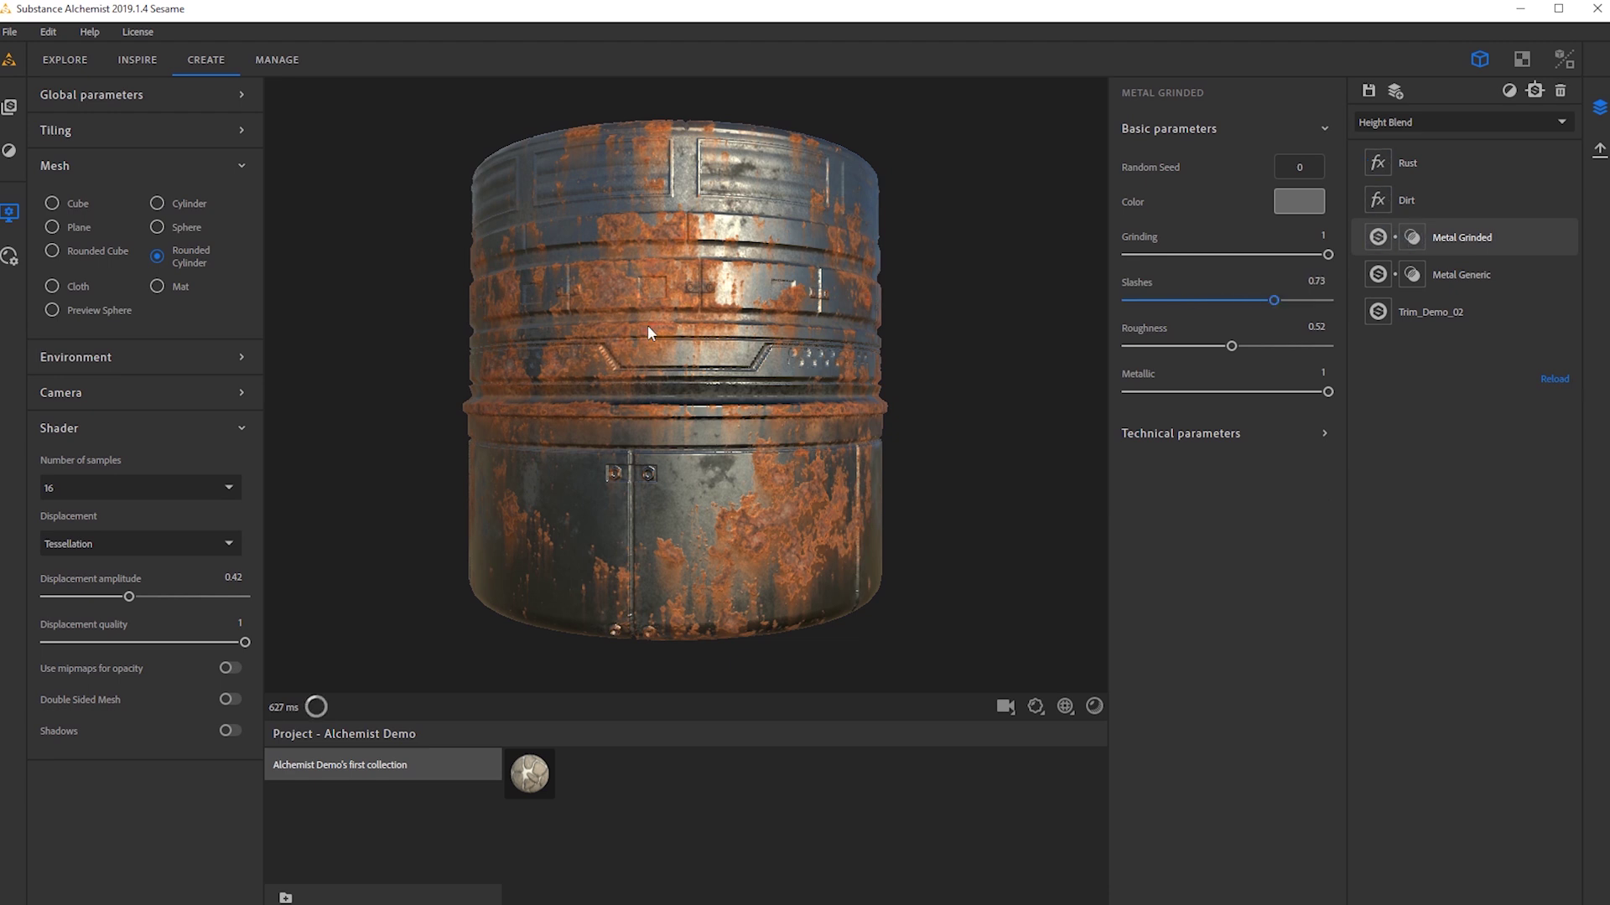
left_click_drag(610, 328, 464, 335)
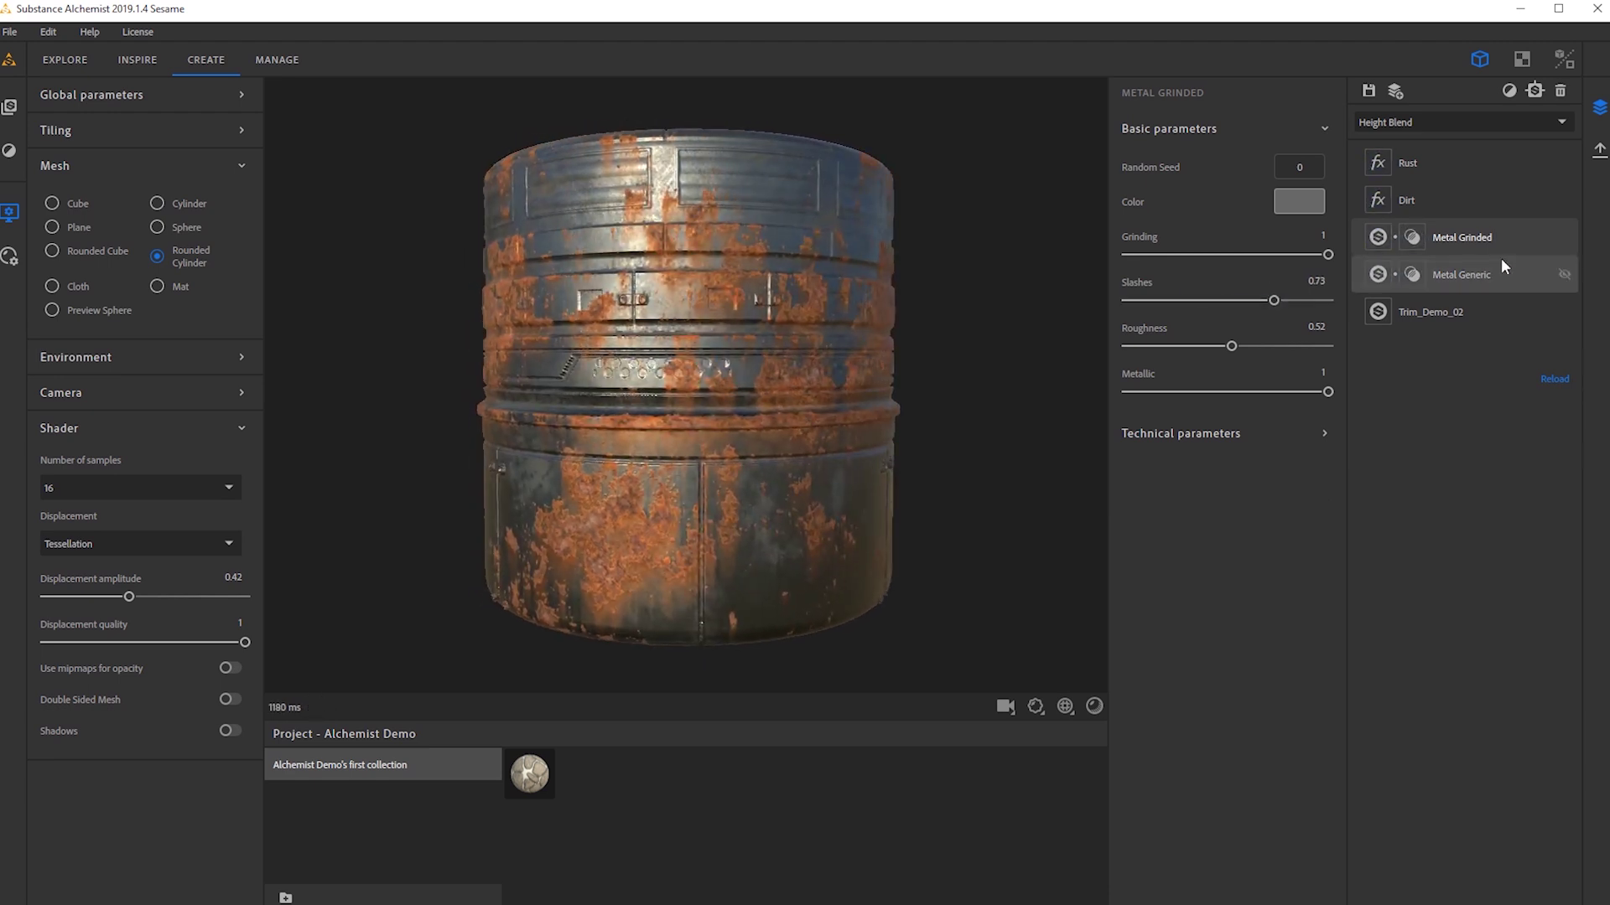
left_click_drag(743, 345, 849, 361)
Set Metal Grinded's blend Offset to 0.26 and enable Recompute Normal, checking the blend mask.
left_click(1236, 500)
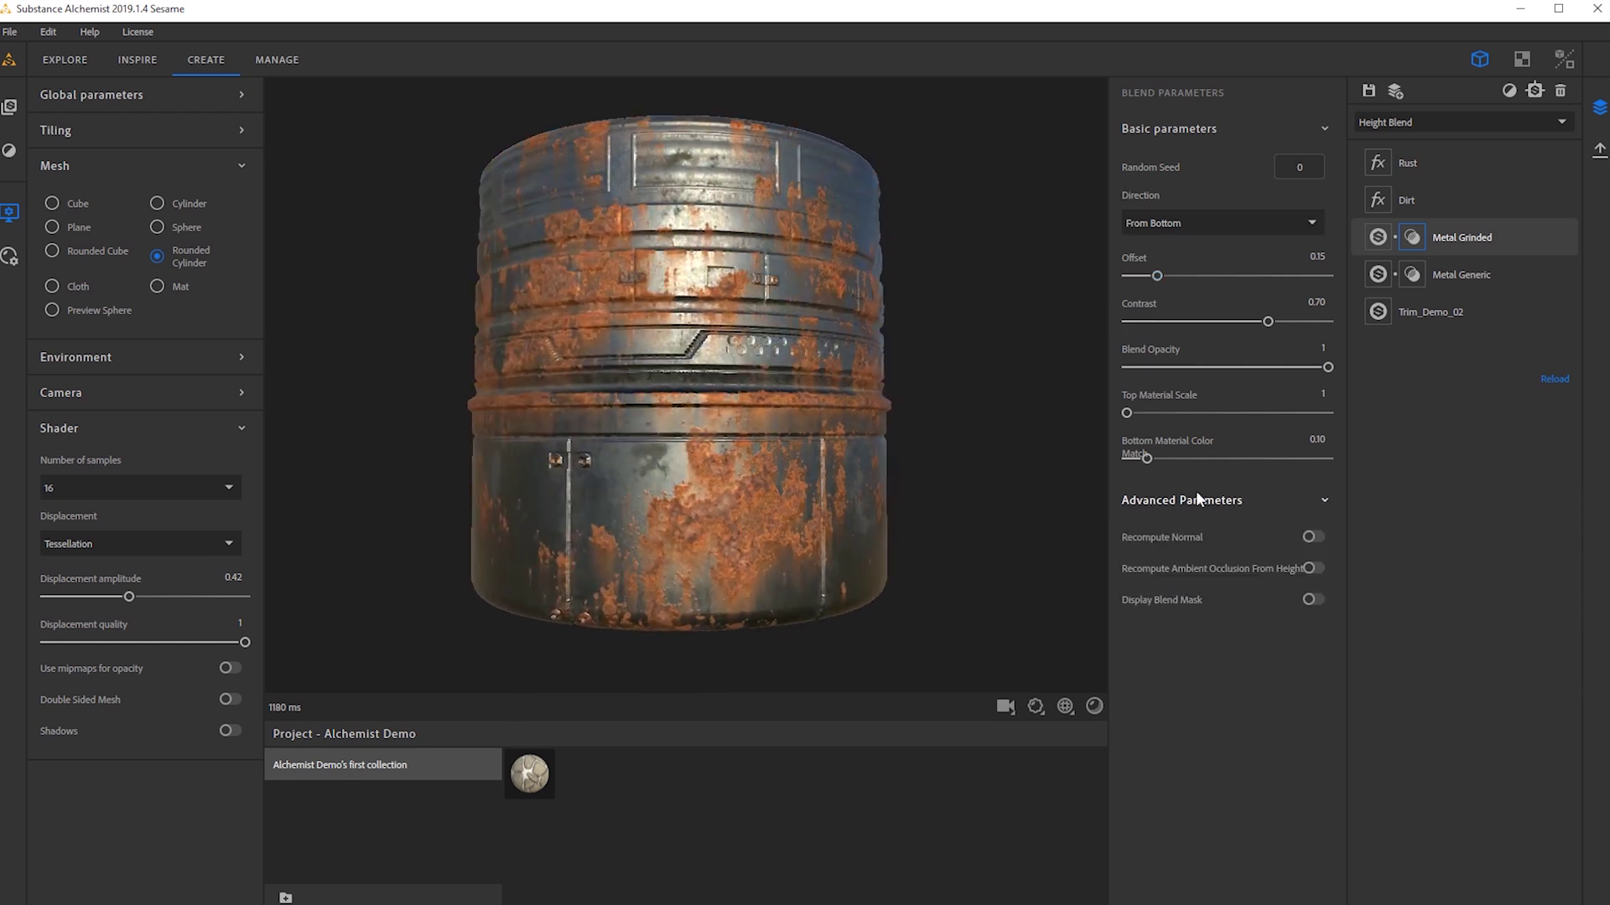
left_click(1313, 600)
left_click_drag(614, 488, 652, 501)
left_click(1312, 599)
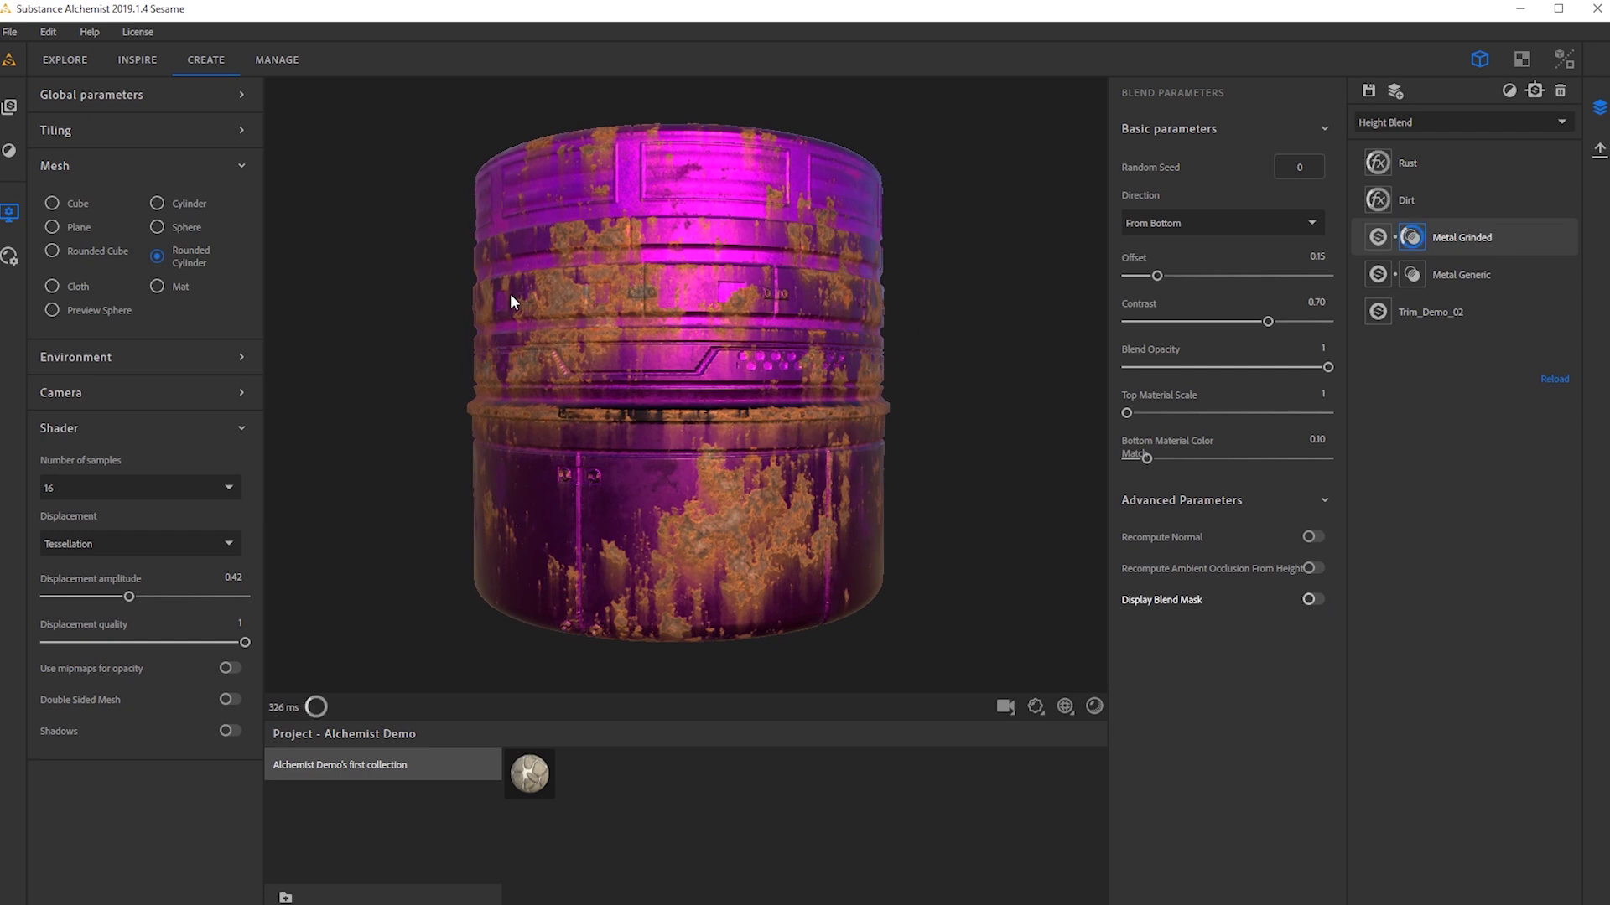
mouse_move(1157, 275)
left_mouse_down()
mouse_move(1215, 274)
mouse_move(1180, 285)
left_mouse_up()
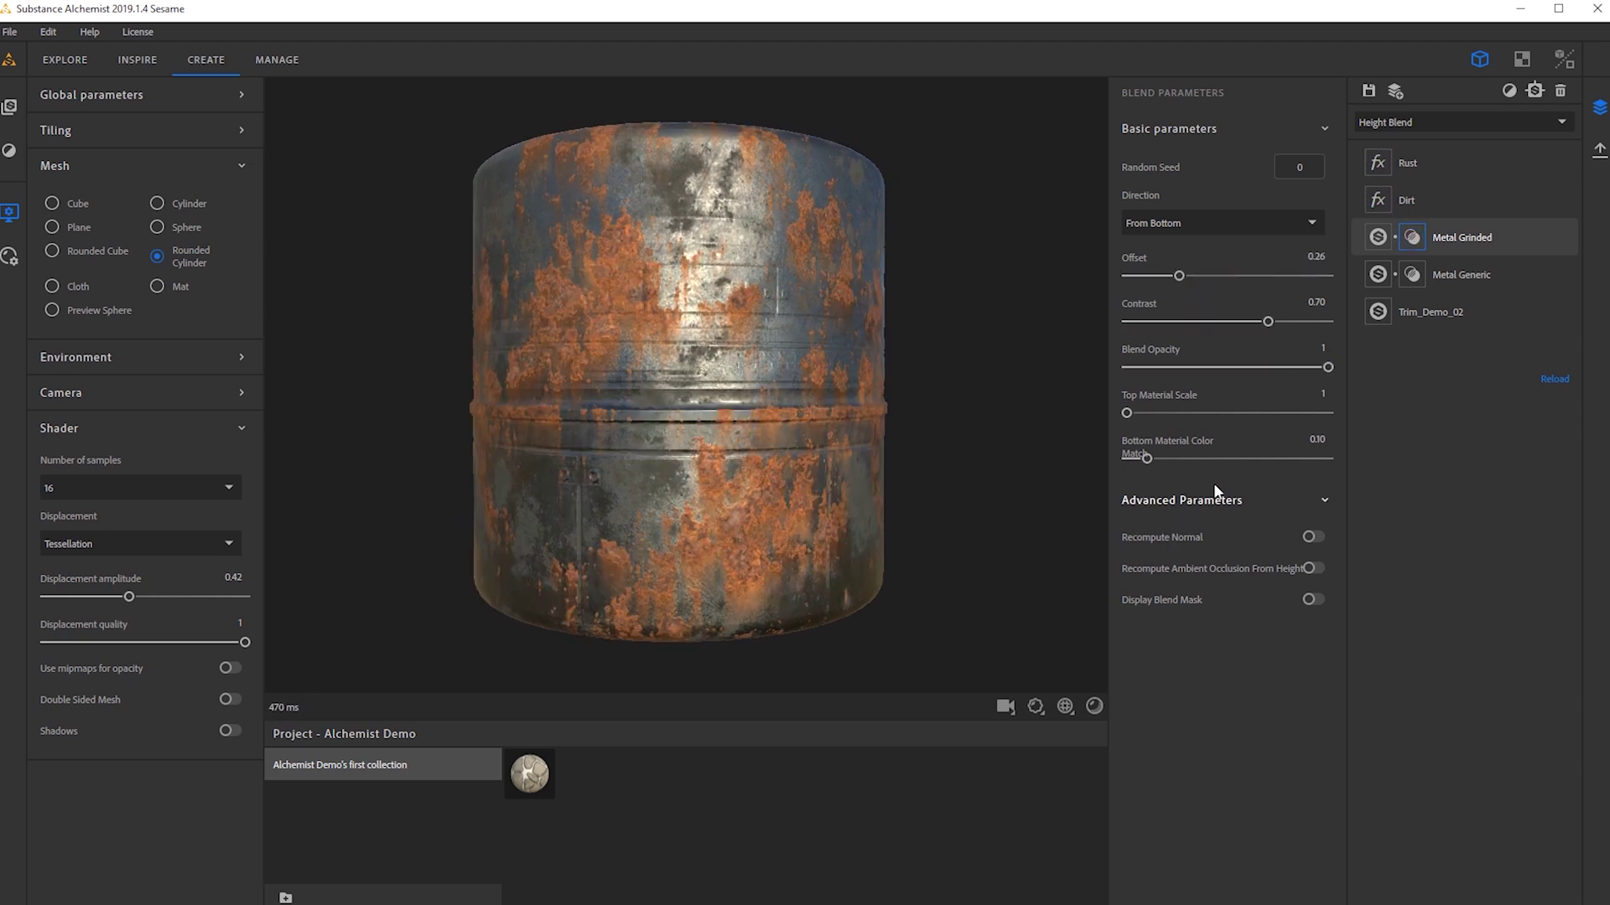
left_click(1311, 537)
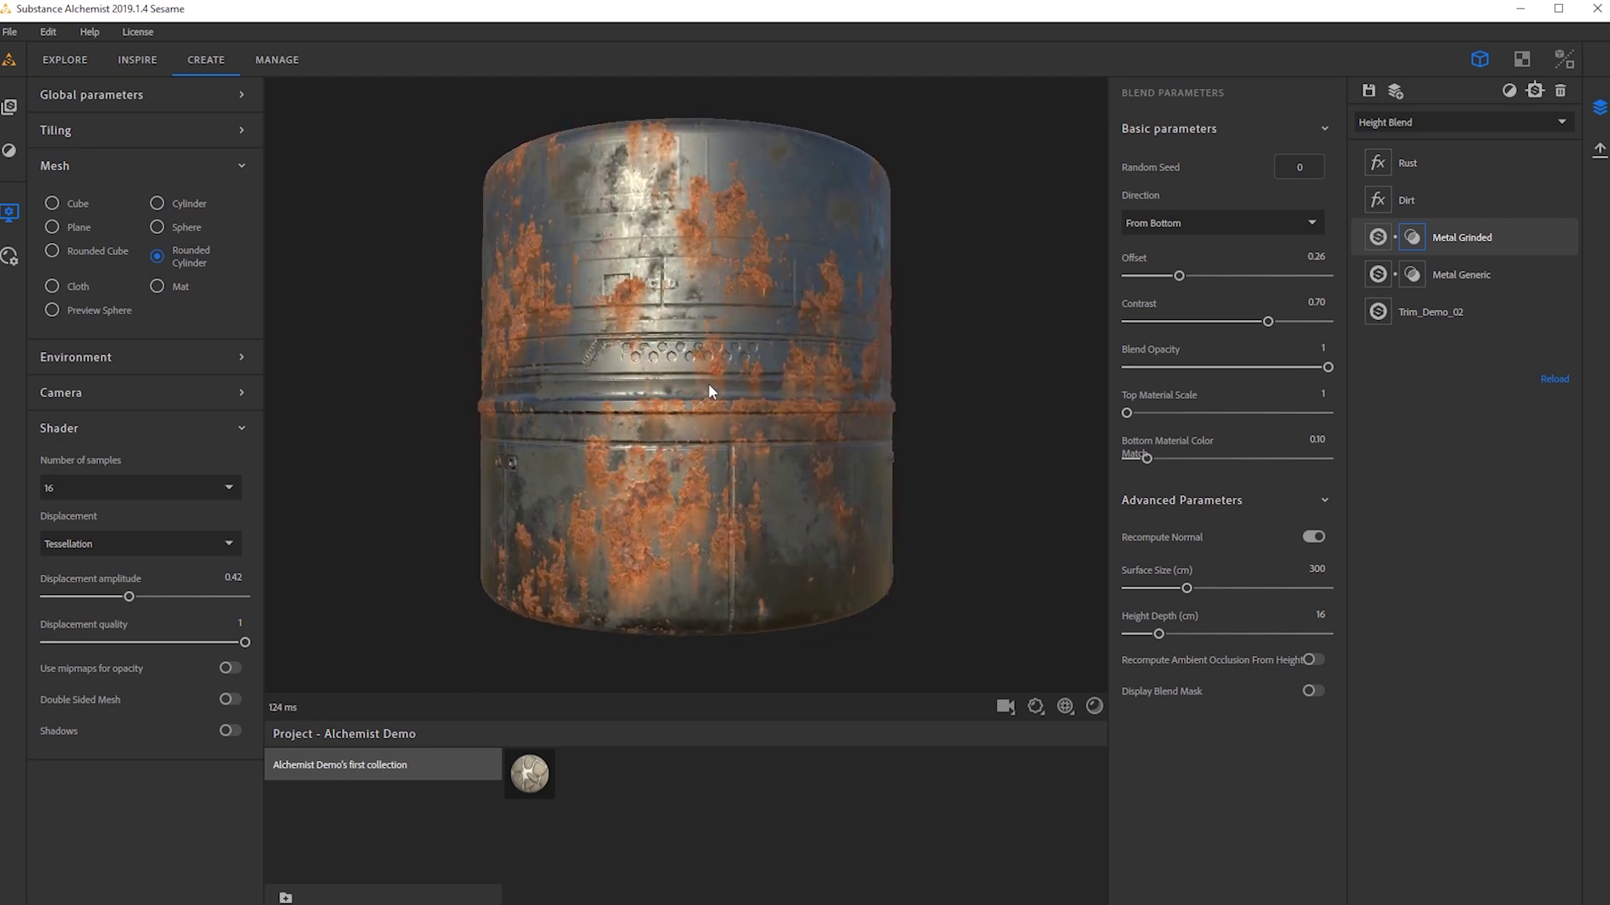
scroll(721, 384, "up", 5)
mouse_move(734, 382)
left_mouse_down()
mouse_move(711, 370)
mouse_move(810, 370)
mouse_move(722, 372)
left_mouse_up()
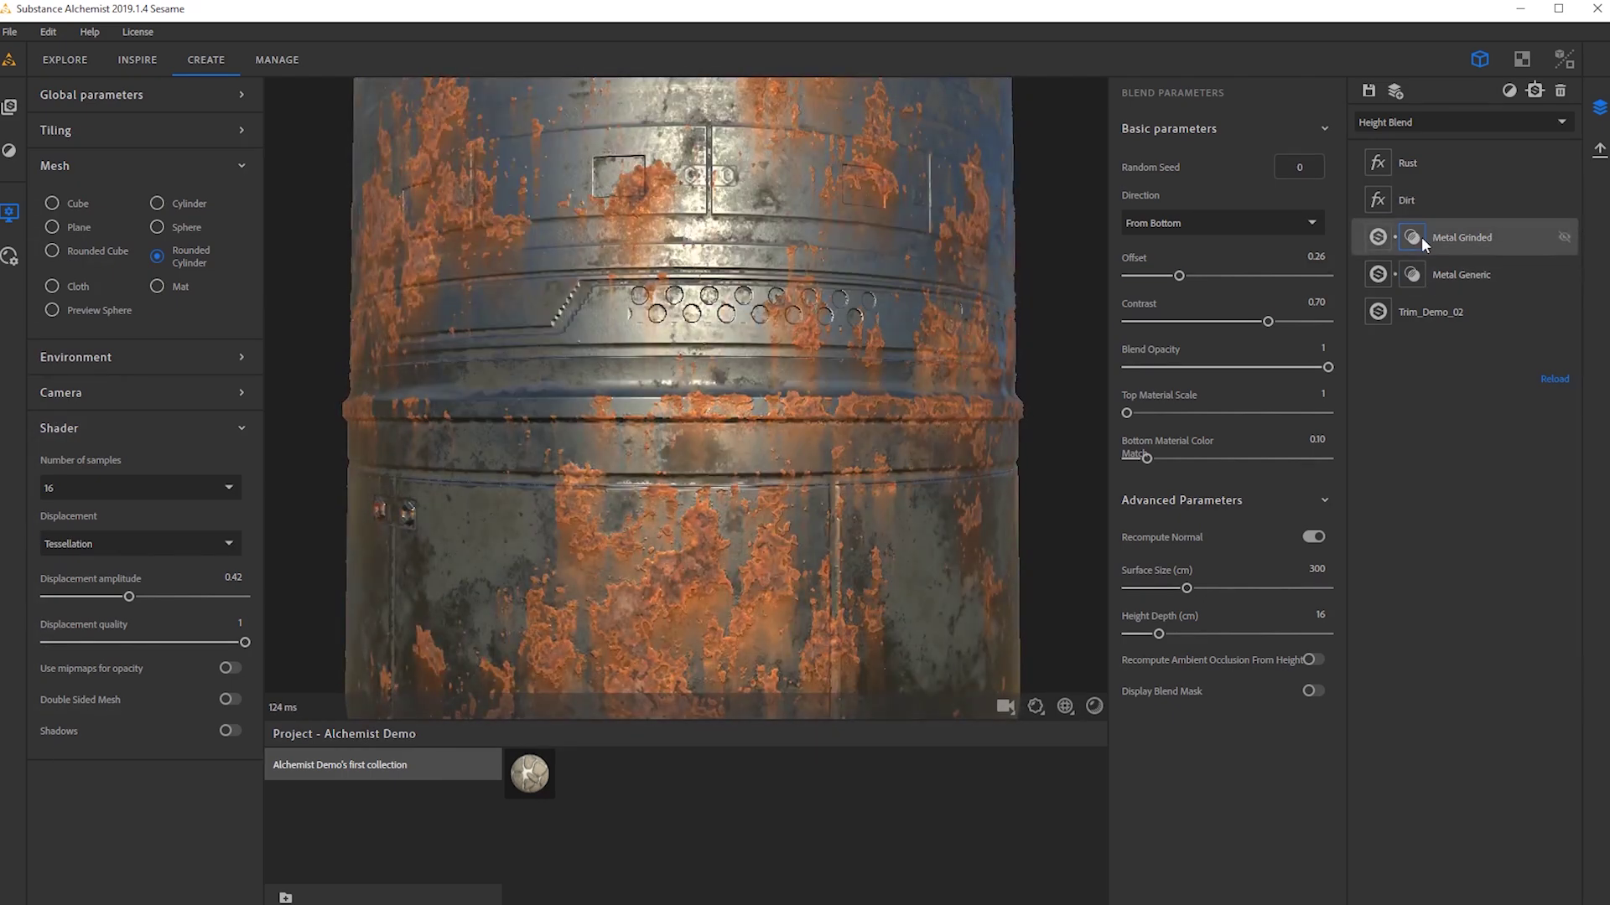
left_click(1437, 125)
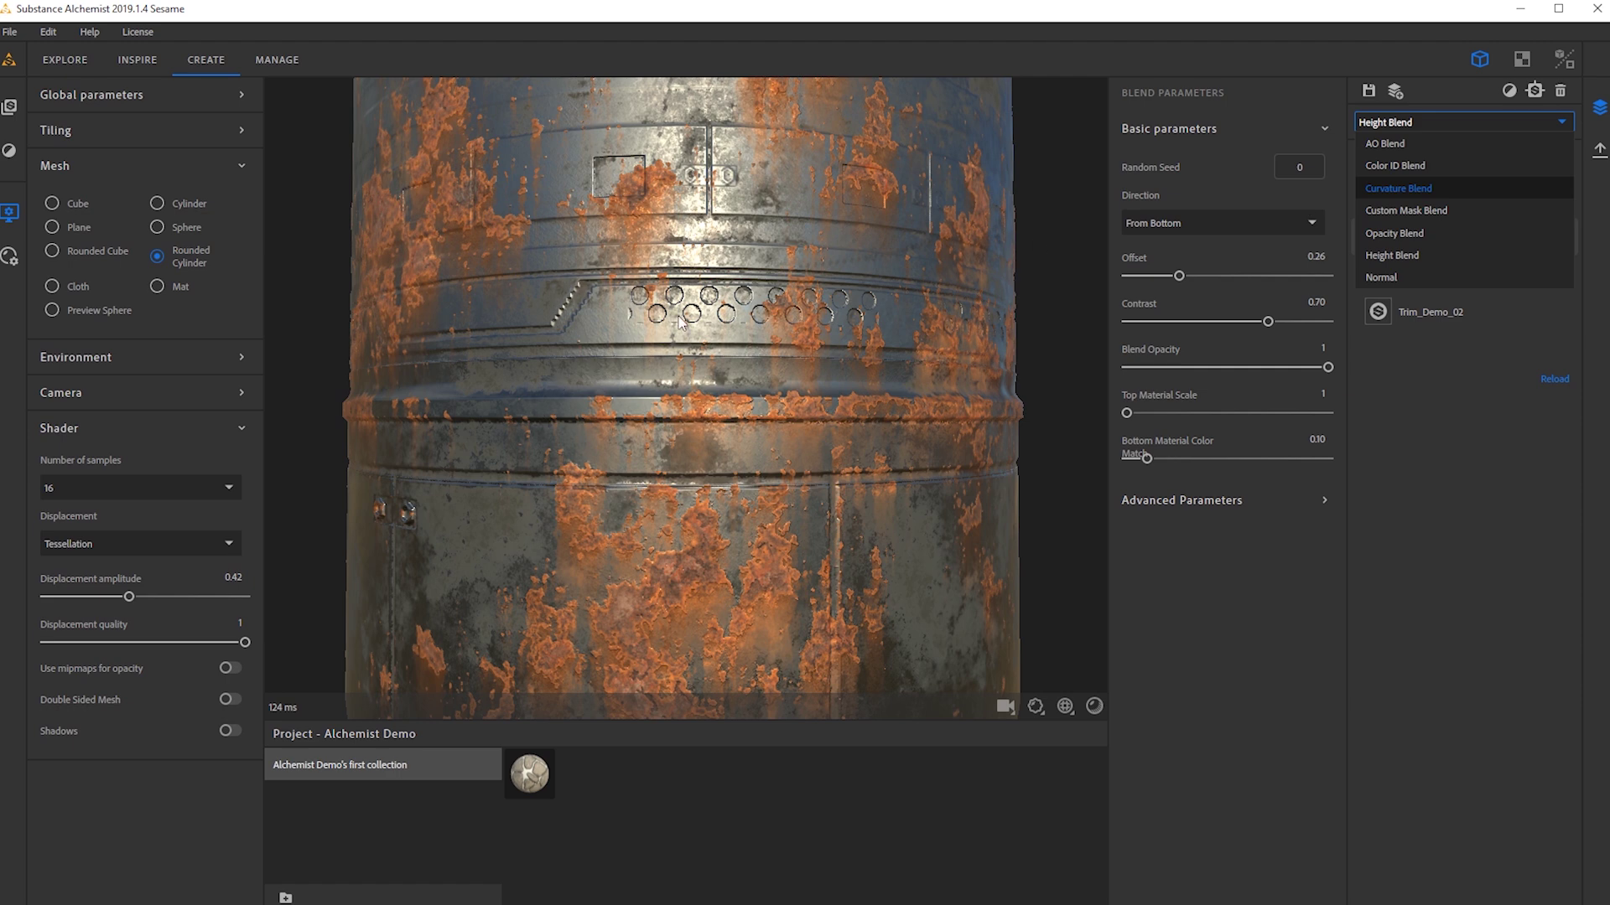
Apply a Curvature Blend between the metal layers and adjust its Balance to 0.51.
key("Return")
left_click_drag(633, 398, 747, 418)
scroll(726, 411, "down", 5)
scroll(627, 421, "up", 4)
mouse_move(1228, 470)
left_mouse_down()
mouse_move(1281, 468)
mouse_move(1174, 475)
mouse_move(1229, 472)
left_mouse_up()
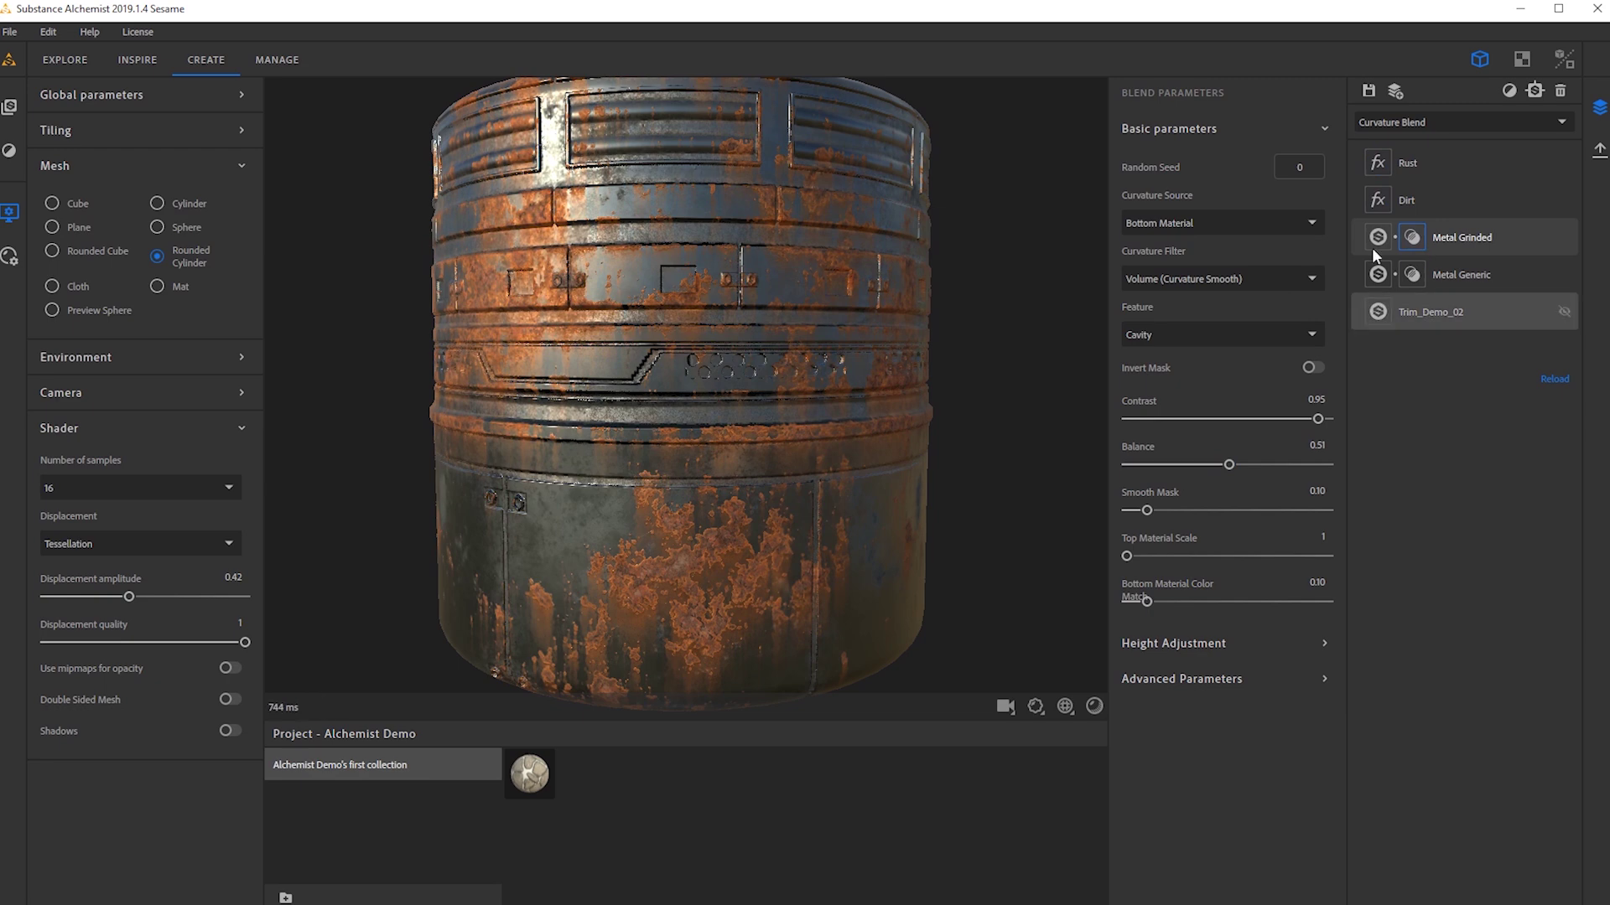
scroll(614, 501, "up", 5)
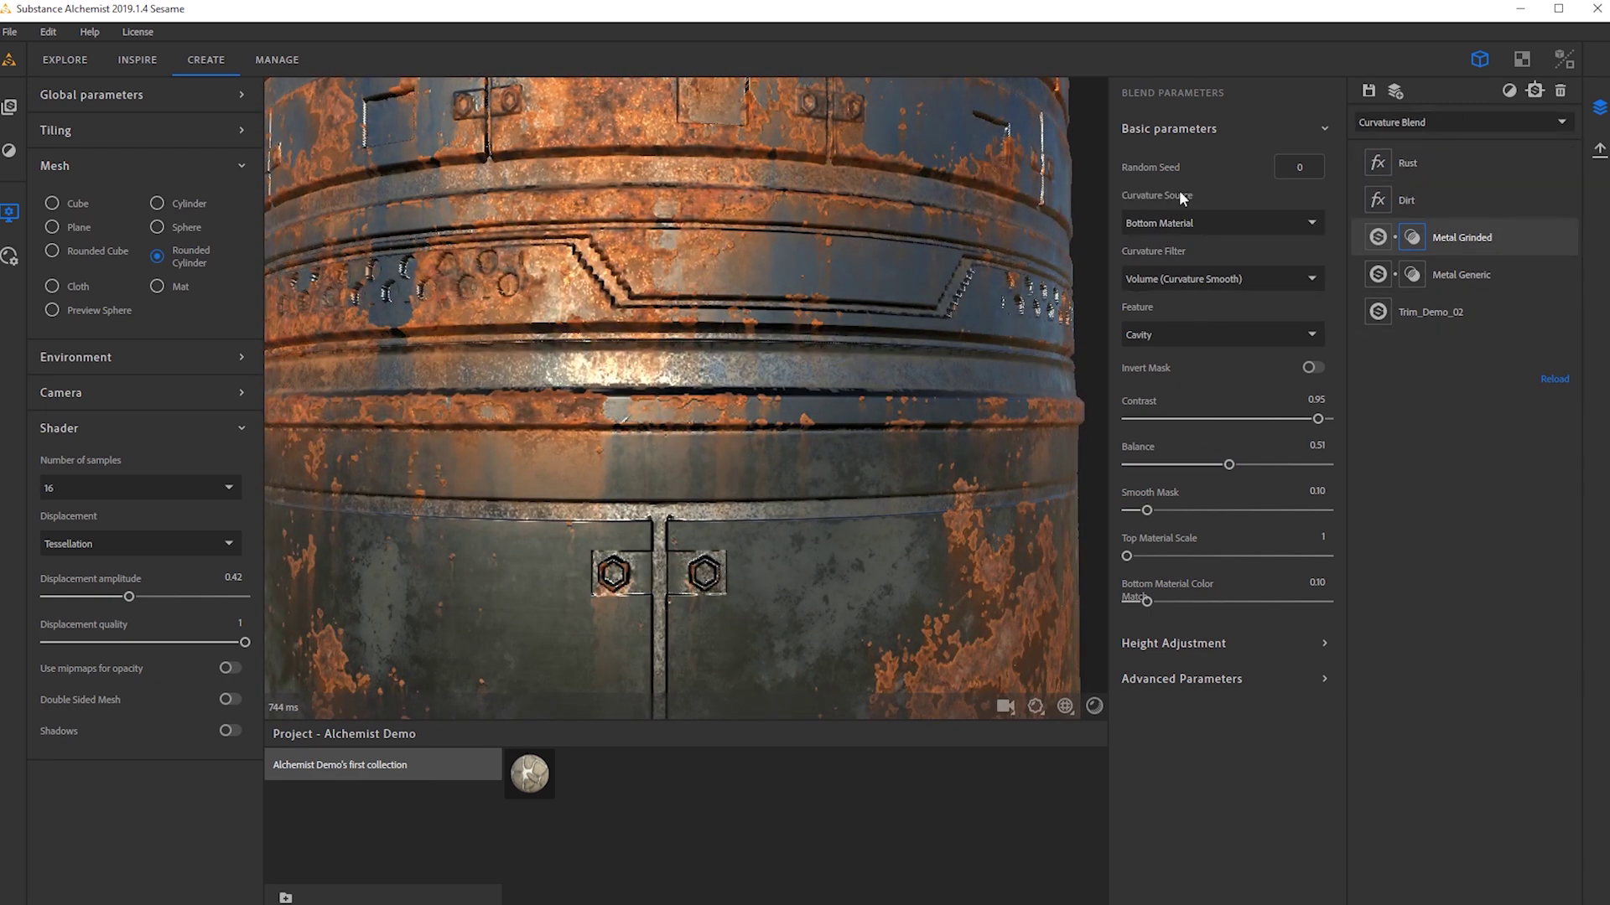
Set the curvature blend Feature to Cavity, leaving the curvature filter unchanged.
left_click(1244, 280)
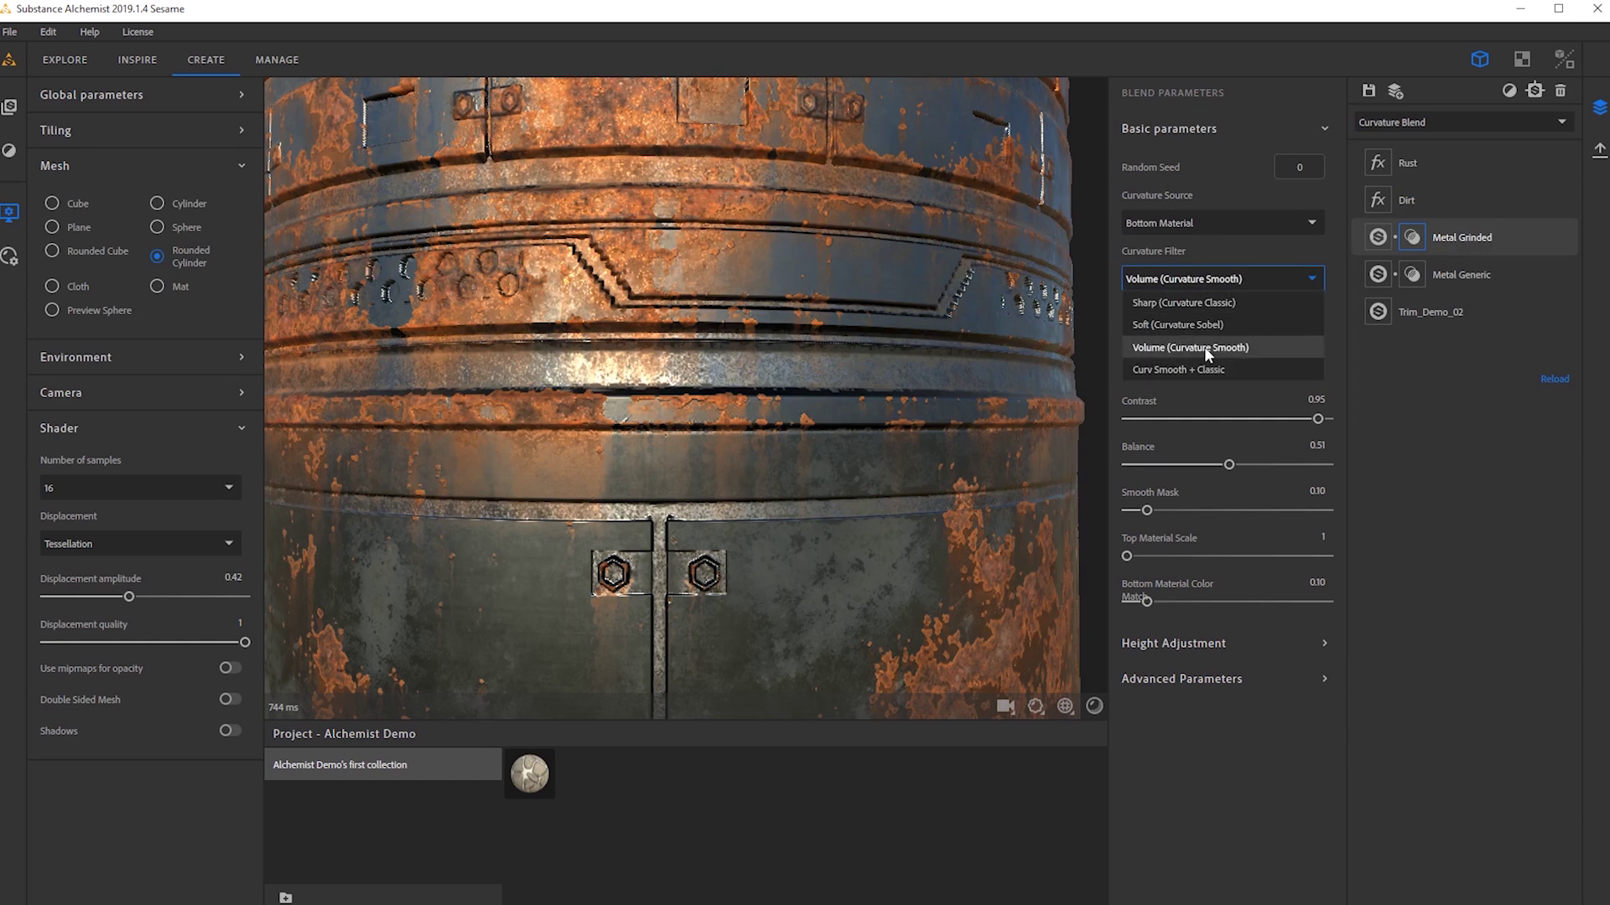
left_click(1409, 520)
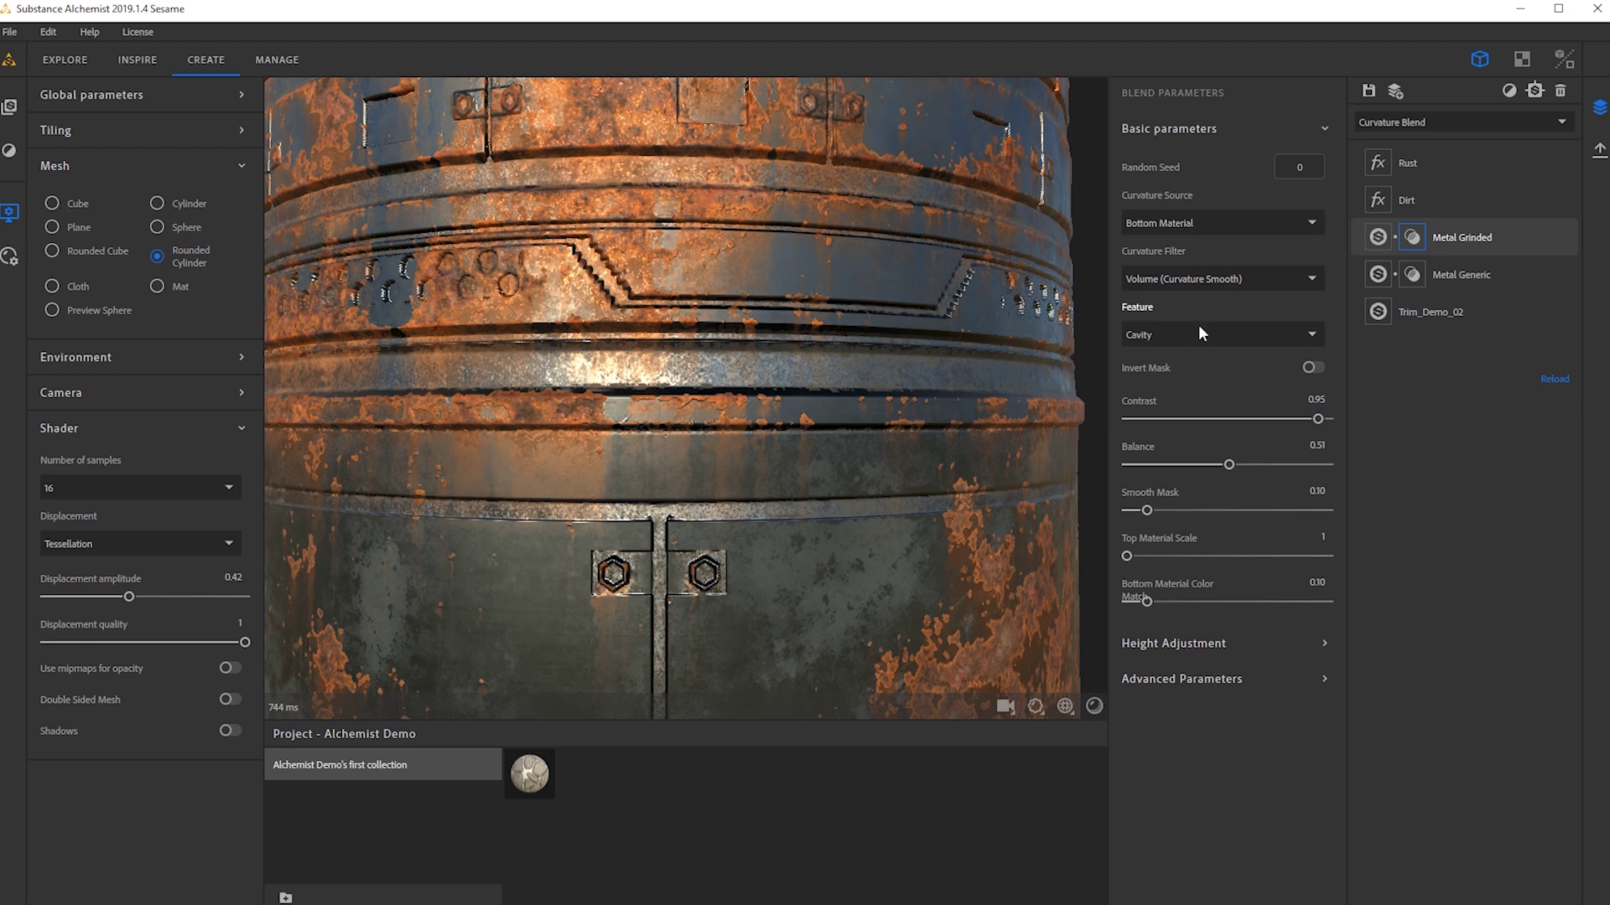
left_click(1199, 330)
left_click(1199, 359)
left_click(1190, 337)
left_click(1169, 375)
scroll(757, 307, "down", 8)
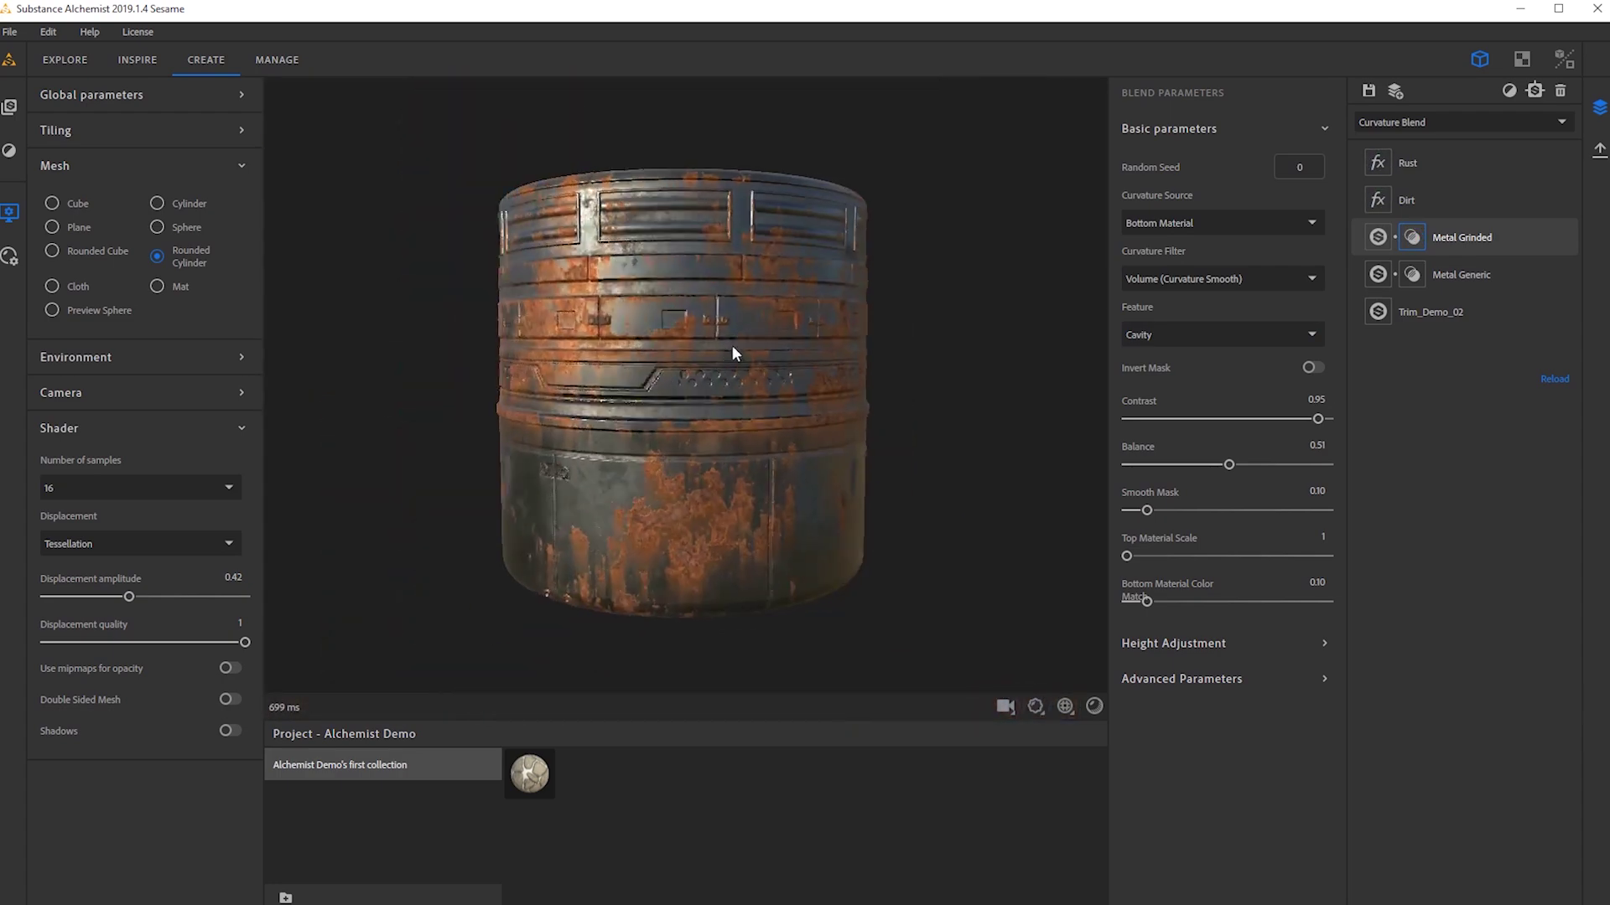
right_click_drag(775, 330, 846, 345, "shift")
left_click_drag(1034, 247, 1123, 305)
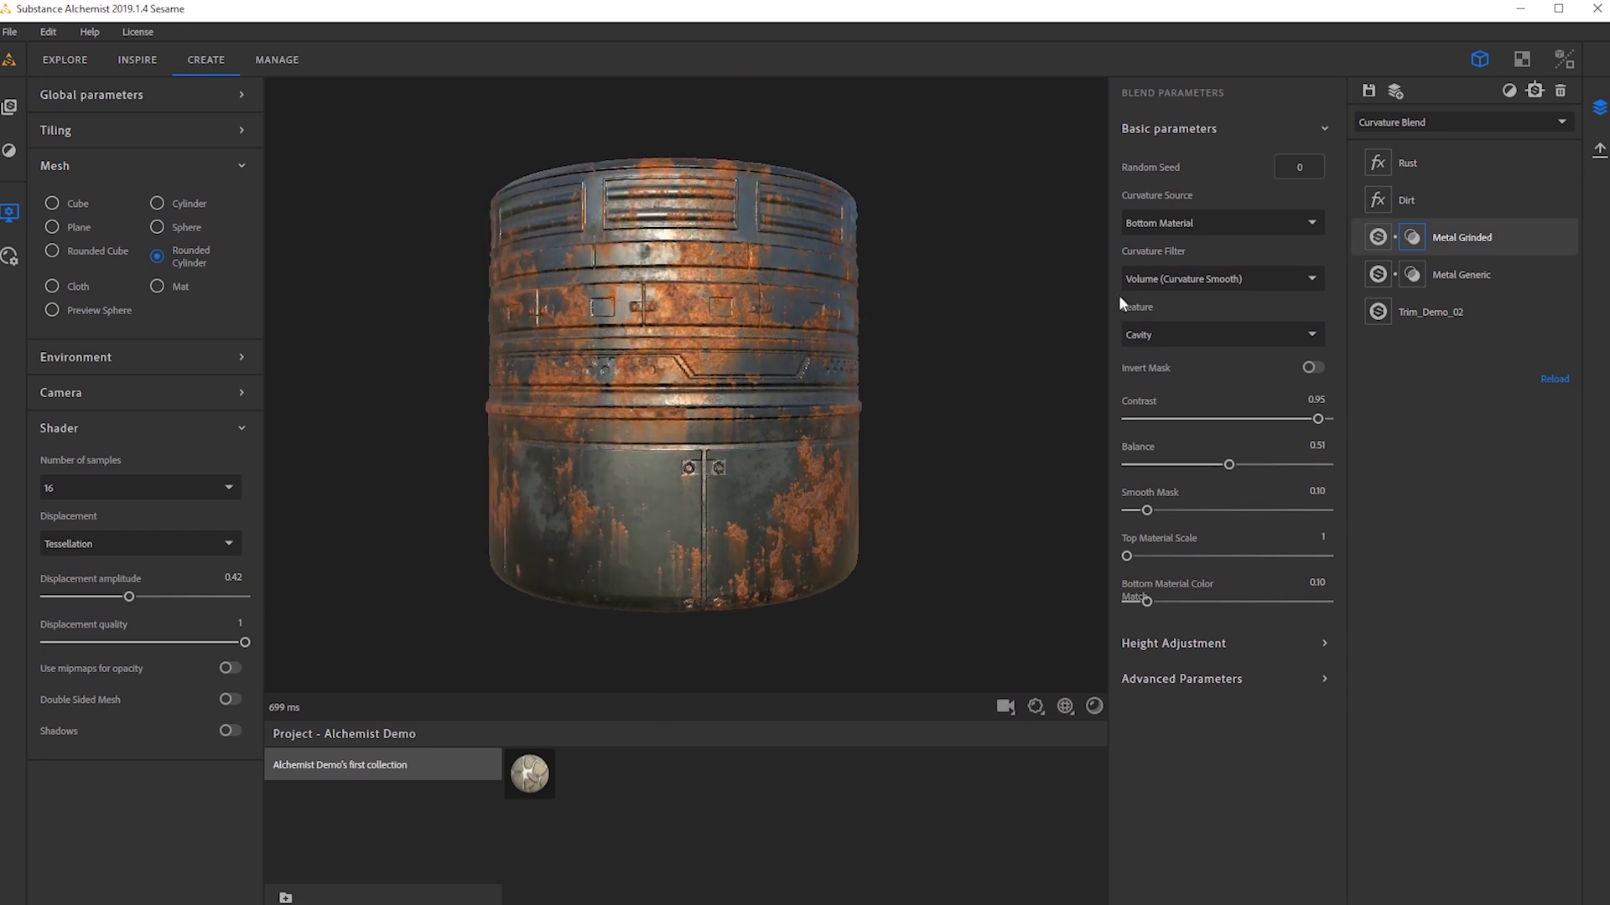
left_click(1511, 92)
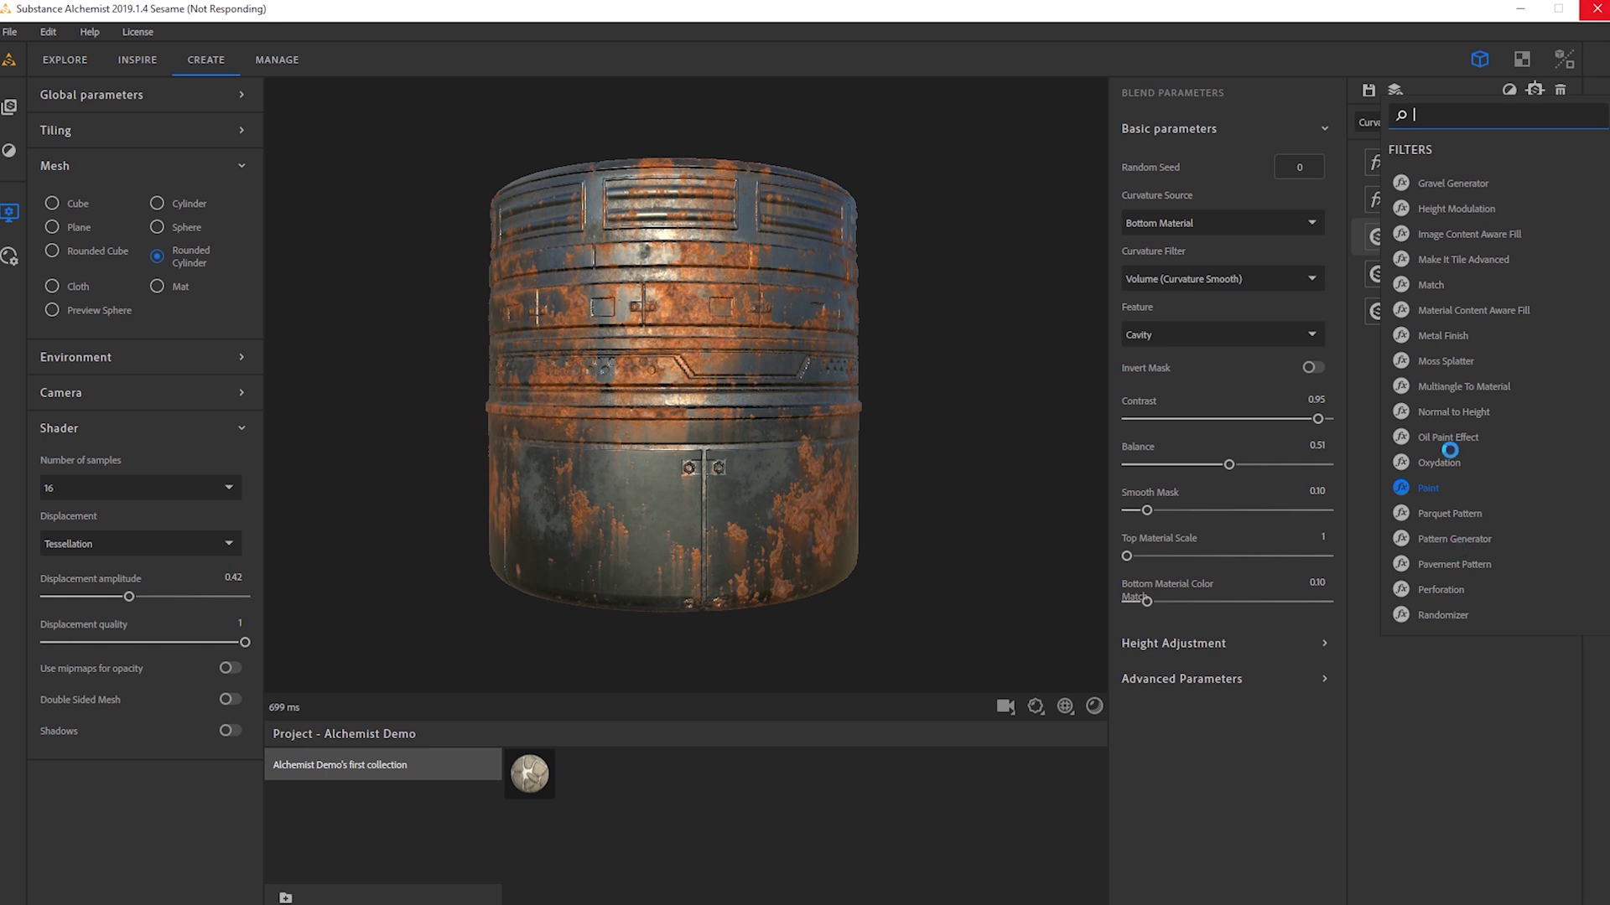
Add a Paint filter below Rust and Dirt and hide the Dirt layer.
left_click(1428, 488)
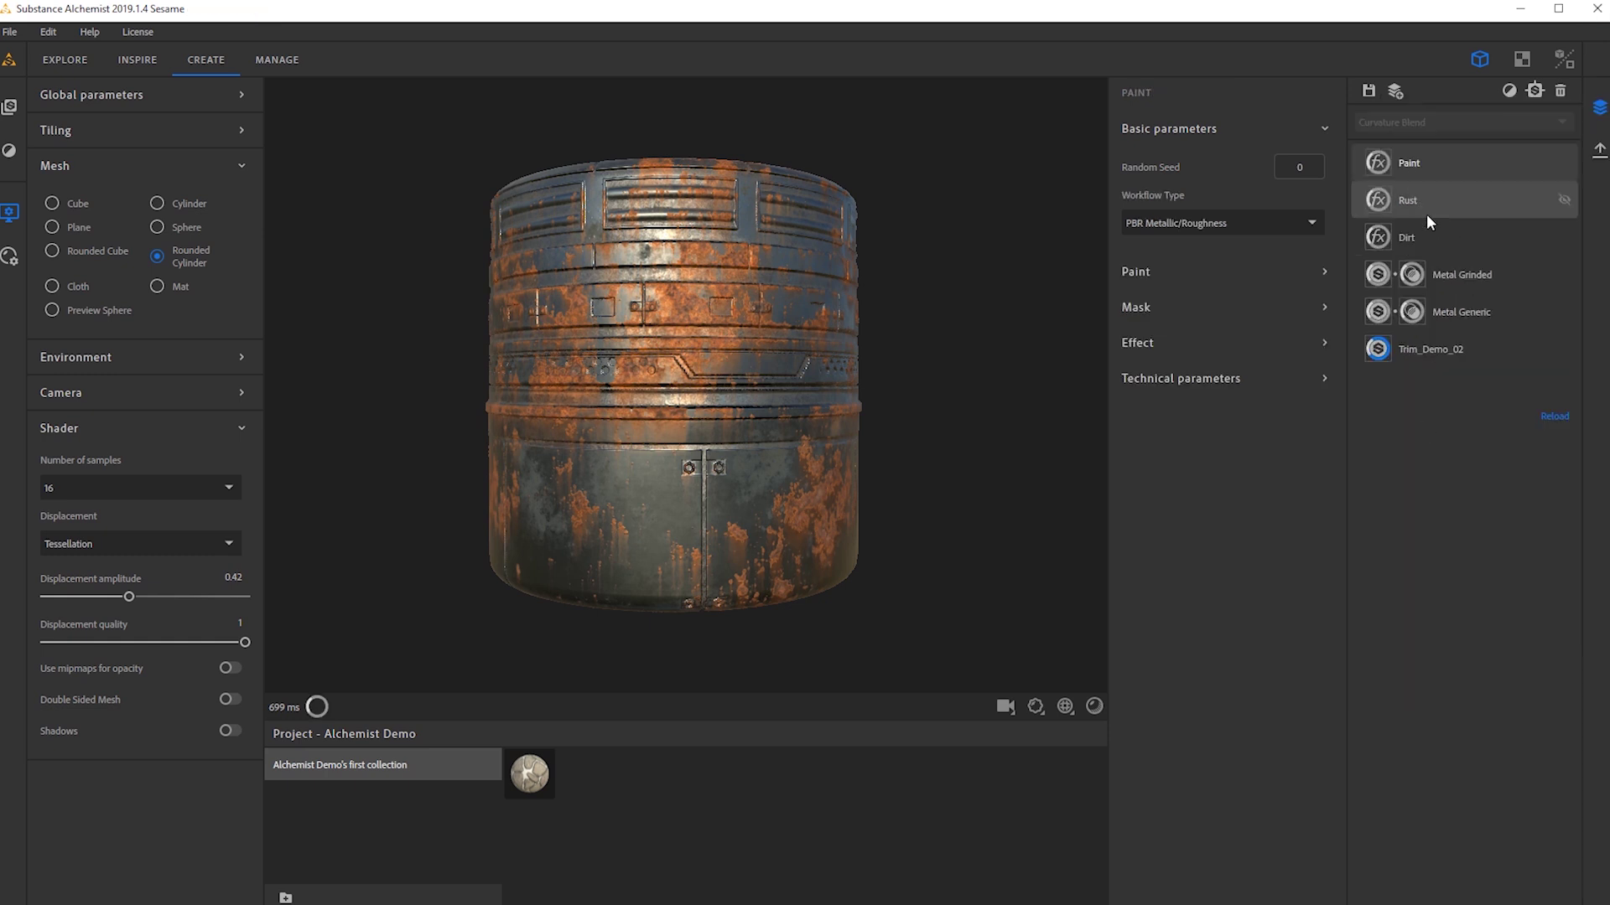
mouse_move(1417, 174)
left_mouse_down()
mouse_move(1398, 223)
mouse_move(1424, 250)
left_mouse_up()
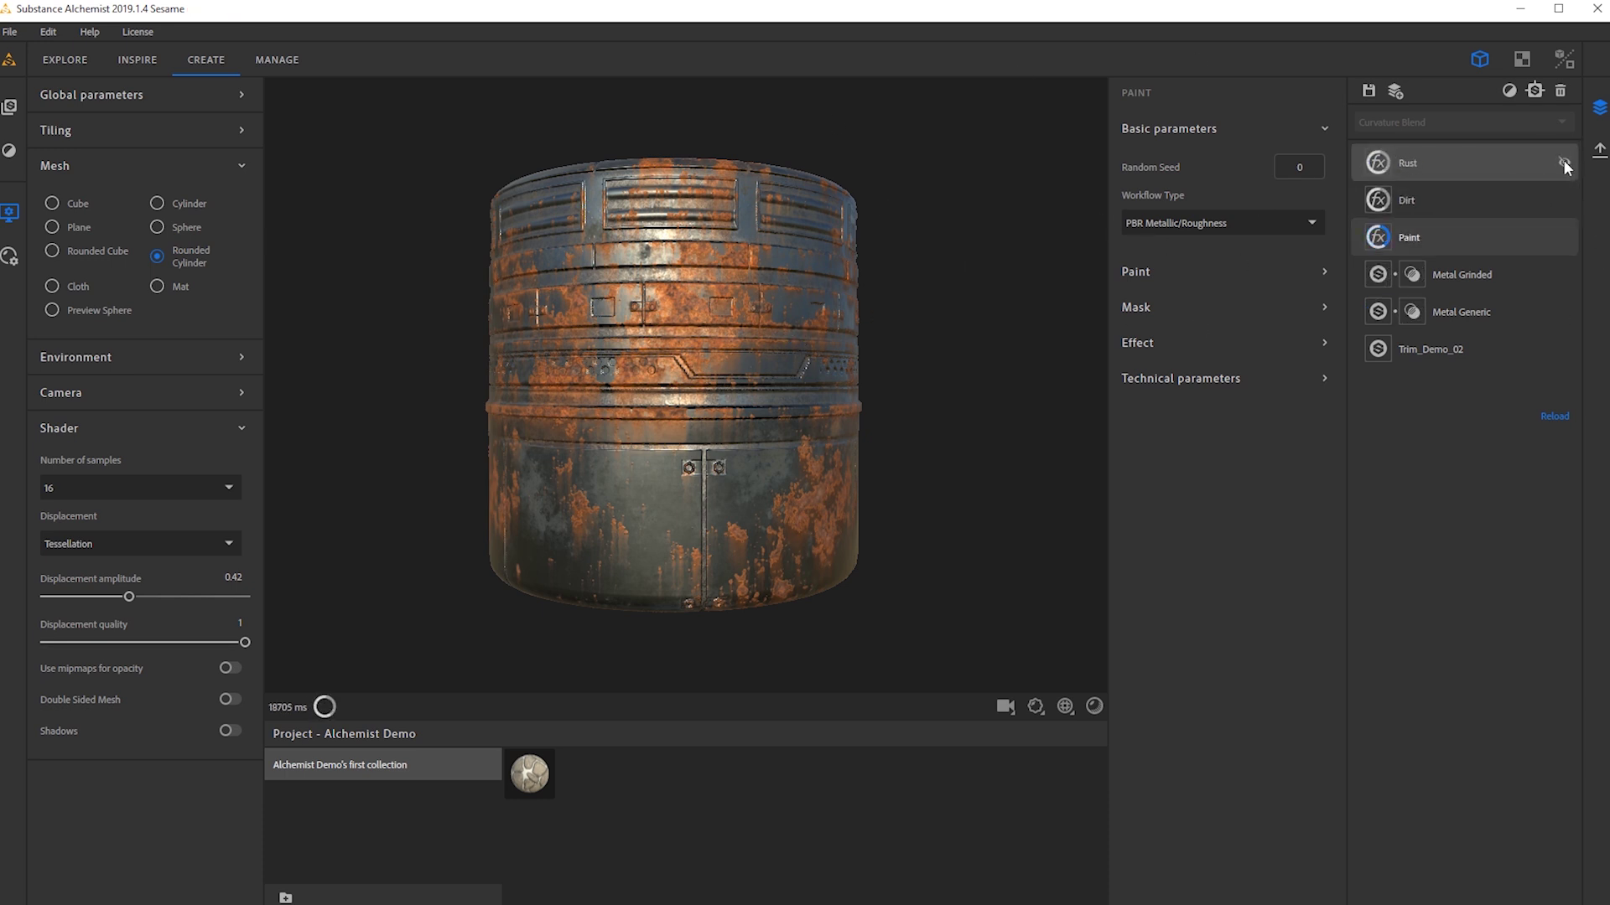
left_click(1565, 202)
scroll(687, 360, "up", 5)
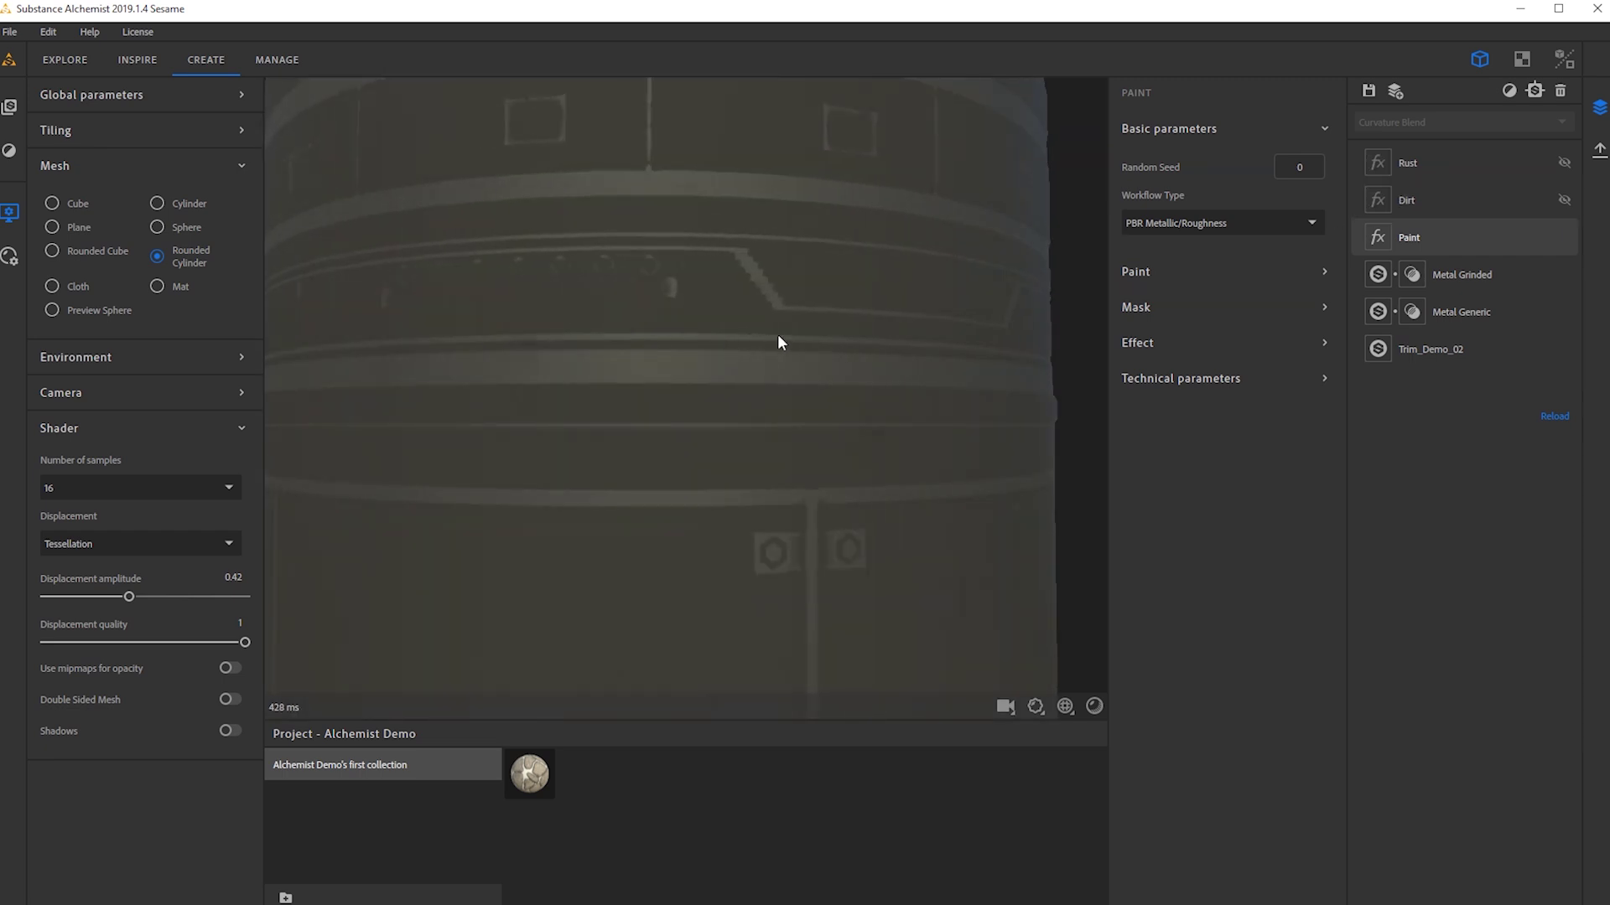
Set the Paint colour to bright red.
left_click(1256, 273)
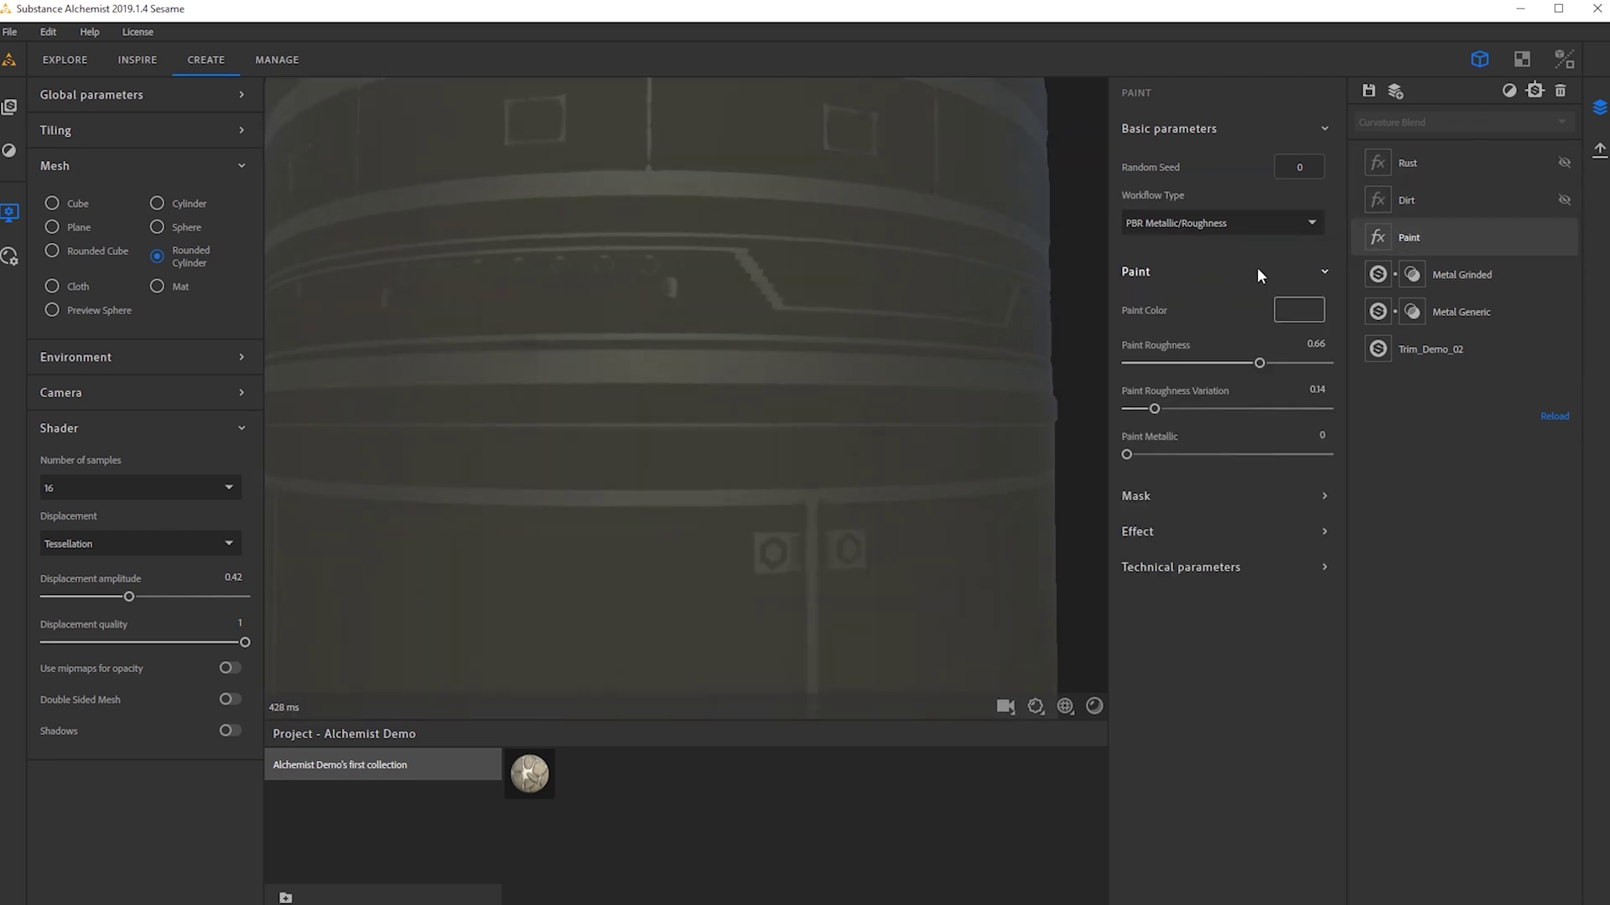
left_click(1288, 314)
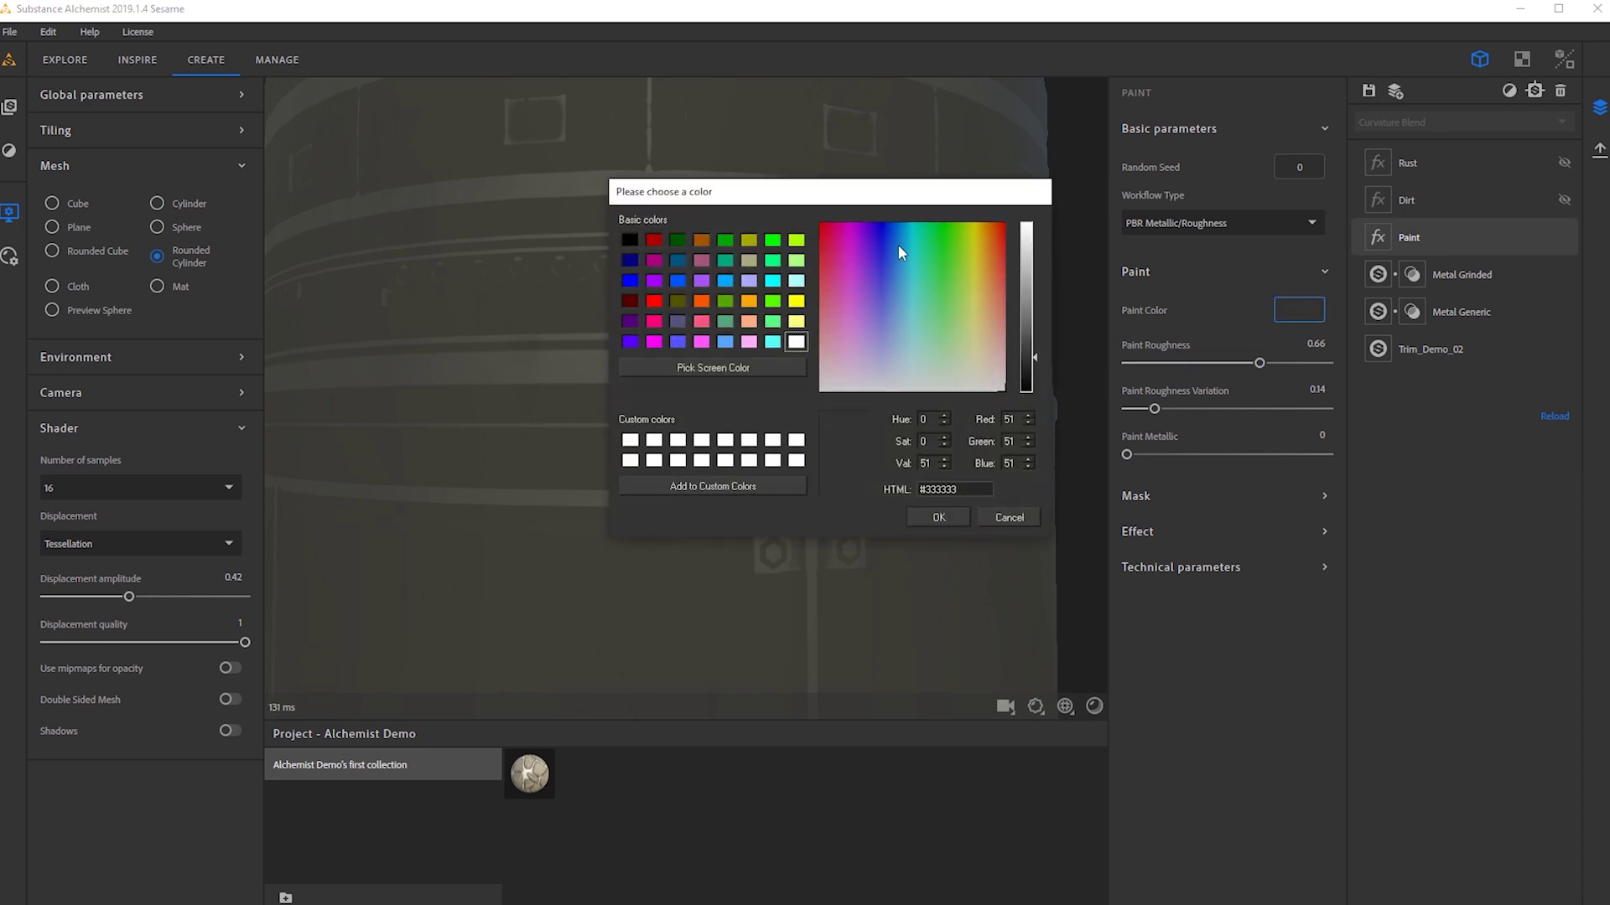
mouse_move(1001, 282)
left_mouse_down()
mouse_move(1005, 228)
mouse_move(998, 244)
left_mouse_up()
left_click(656, 300)
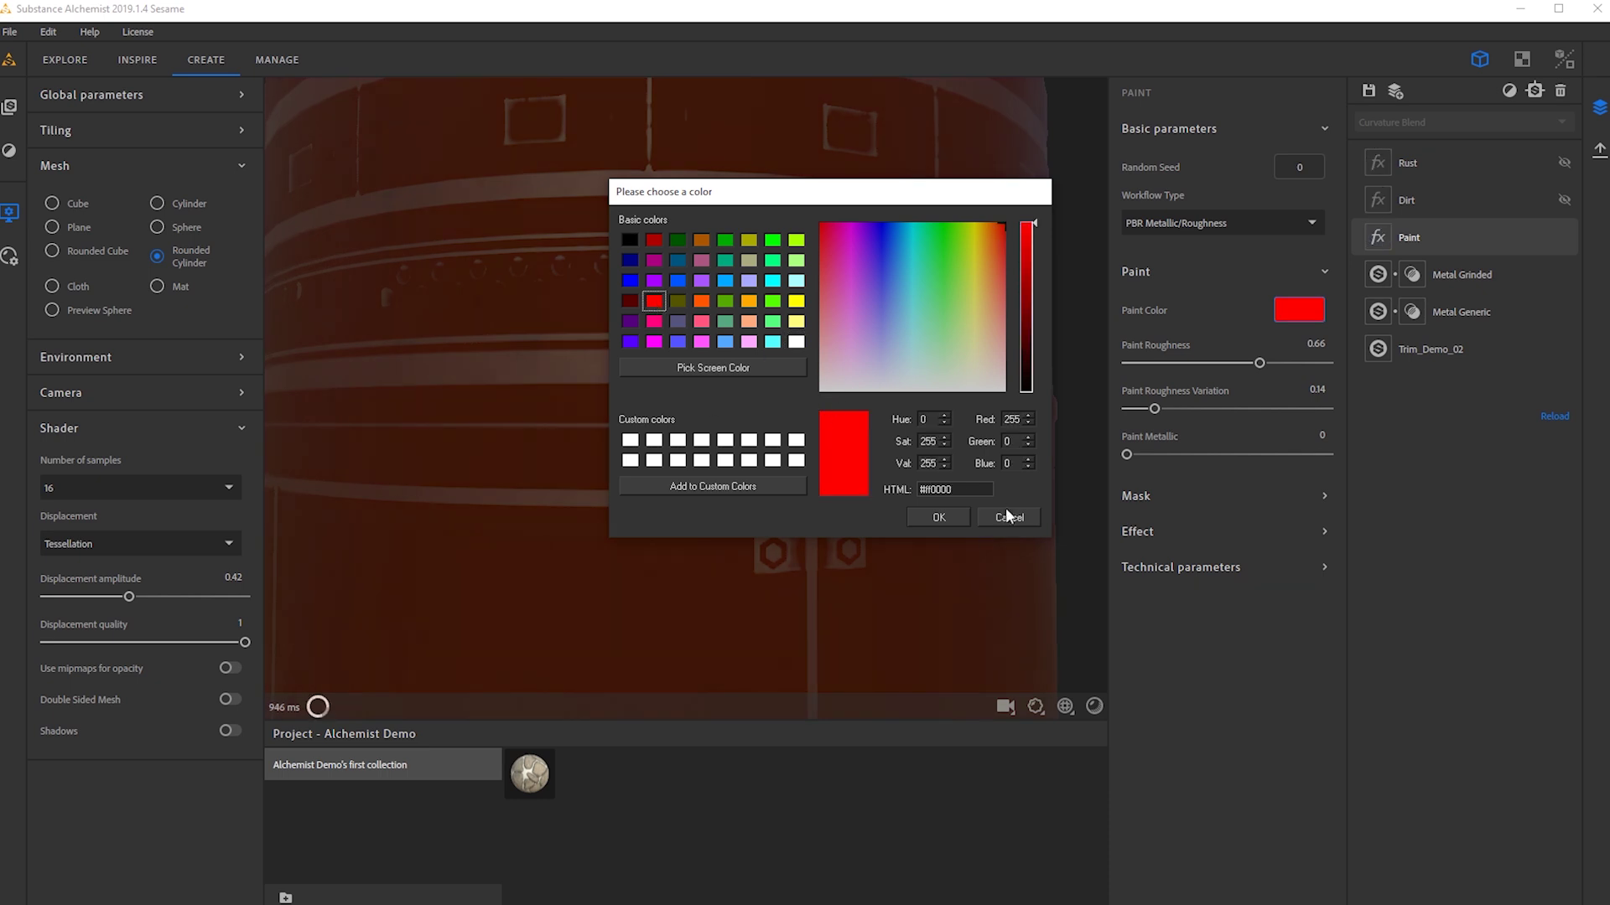
left_click(943, 517)
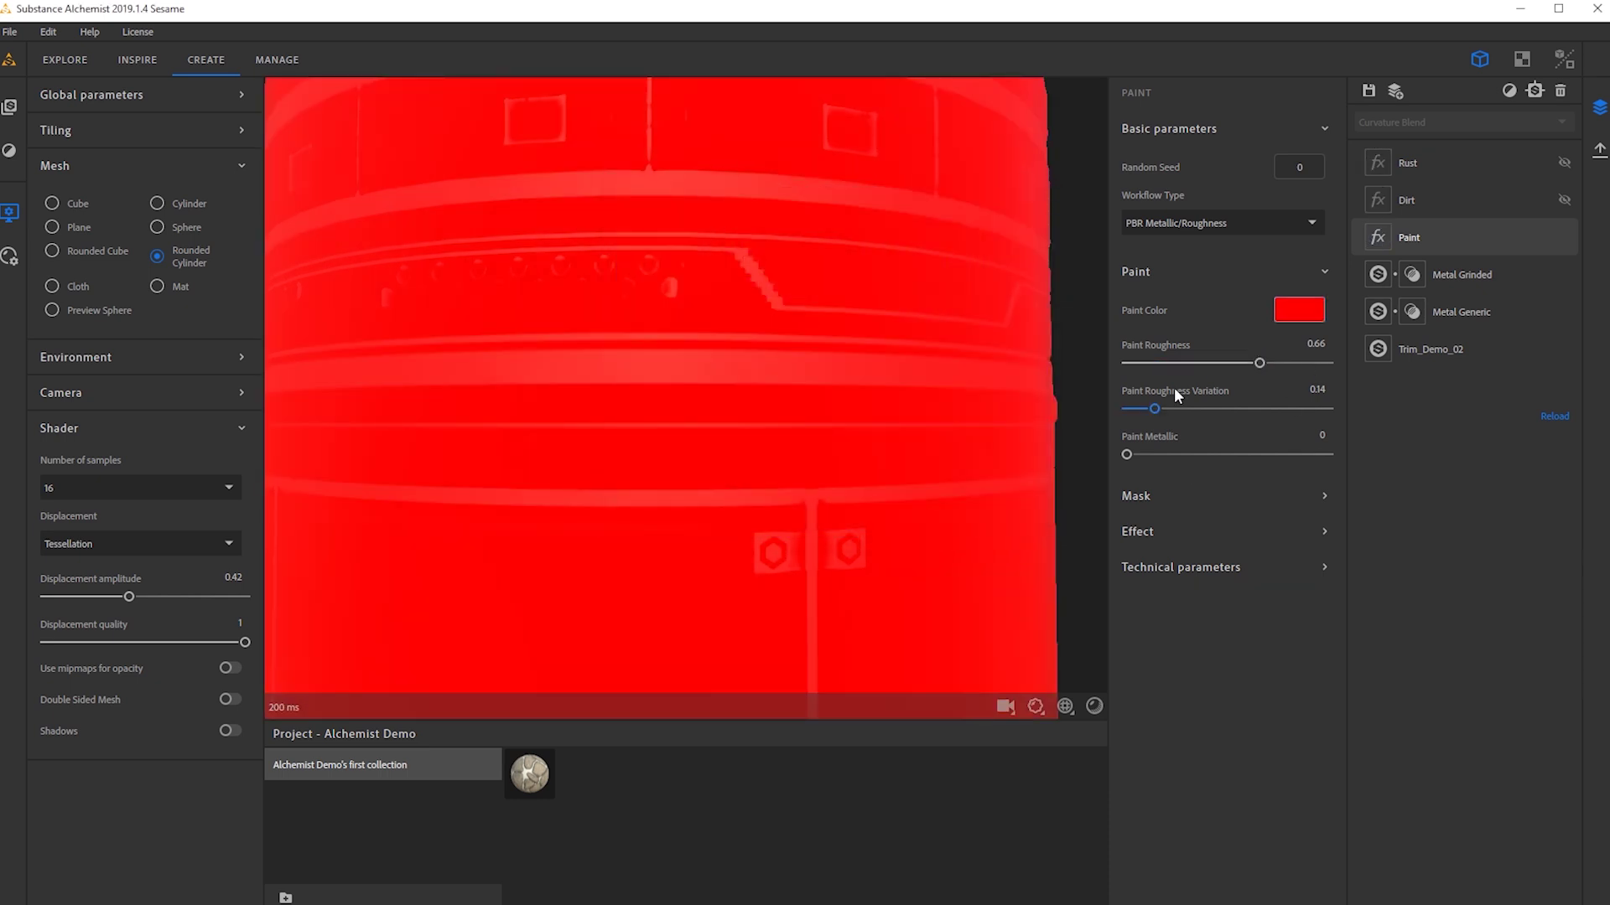
left_click(1168, 498)
scroll(803, 431, "down", 5)
Raise the paint's Peeling Level to 0.58 and lower its saturation.
left_click(1179, 577)
scroll(1201, 624, "down", 3)
mouse_move(1133, 577)
left_mouse_down()
mouse_move(1262, 583)
mouse_move(1245, 589)
left_mouse_up()
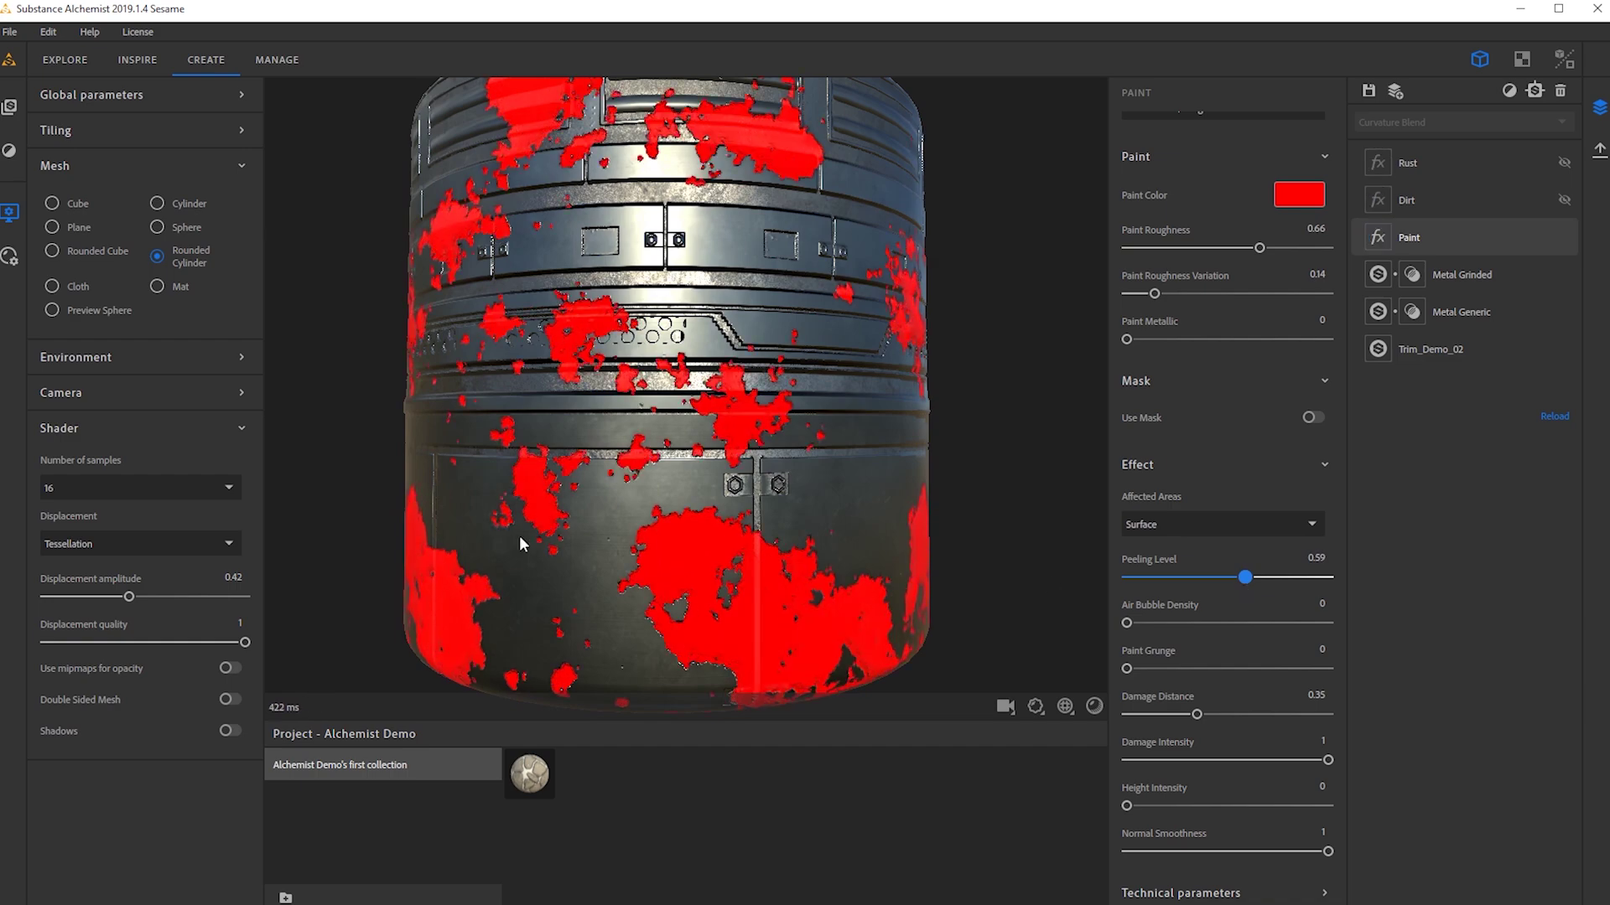
scroll(670, 520, "up", 5)
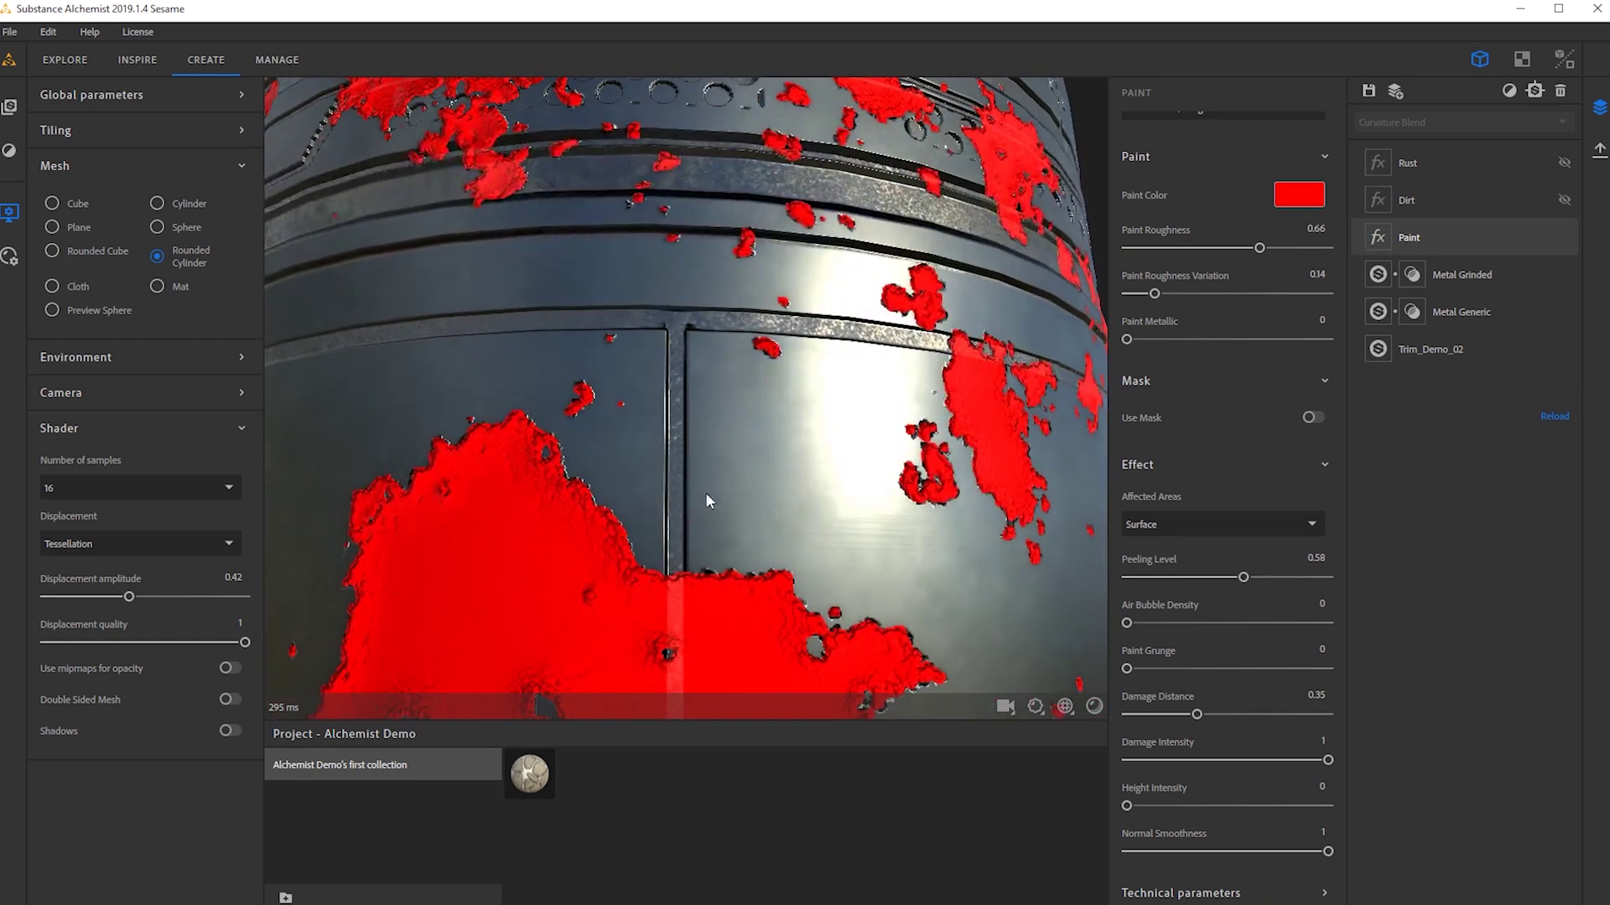
scroll(579, 503, "down", 5)
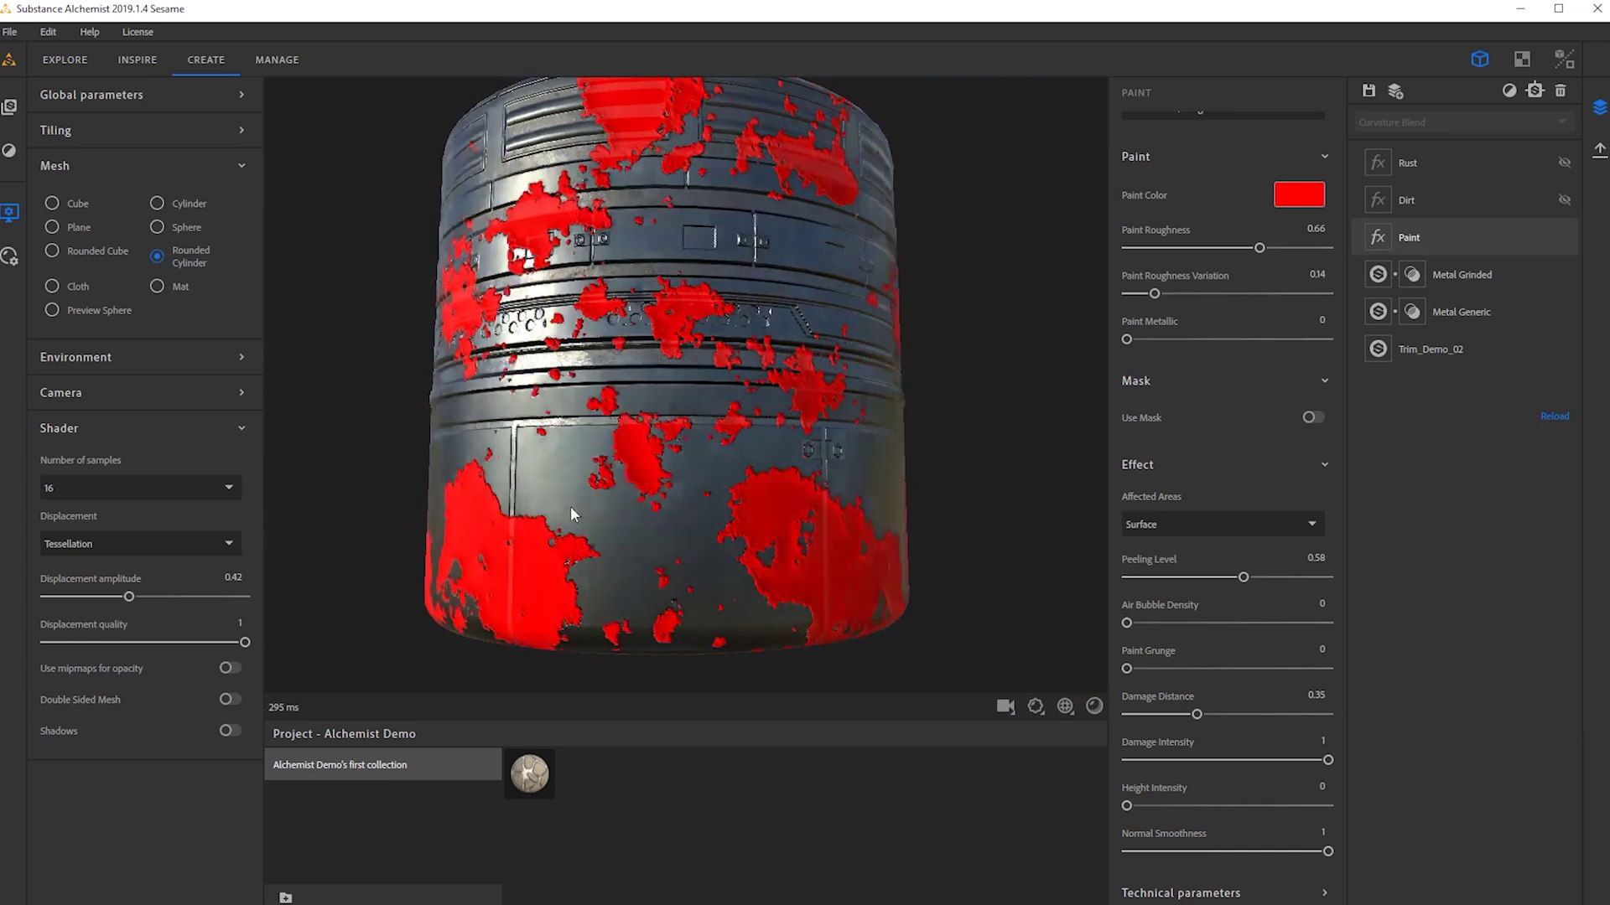
right_click_drag(570, 506, 989, 555, "shift")
left_click(1158, 803)
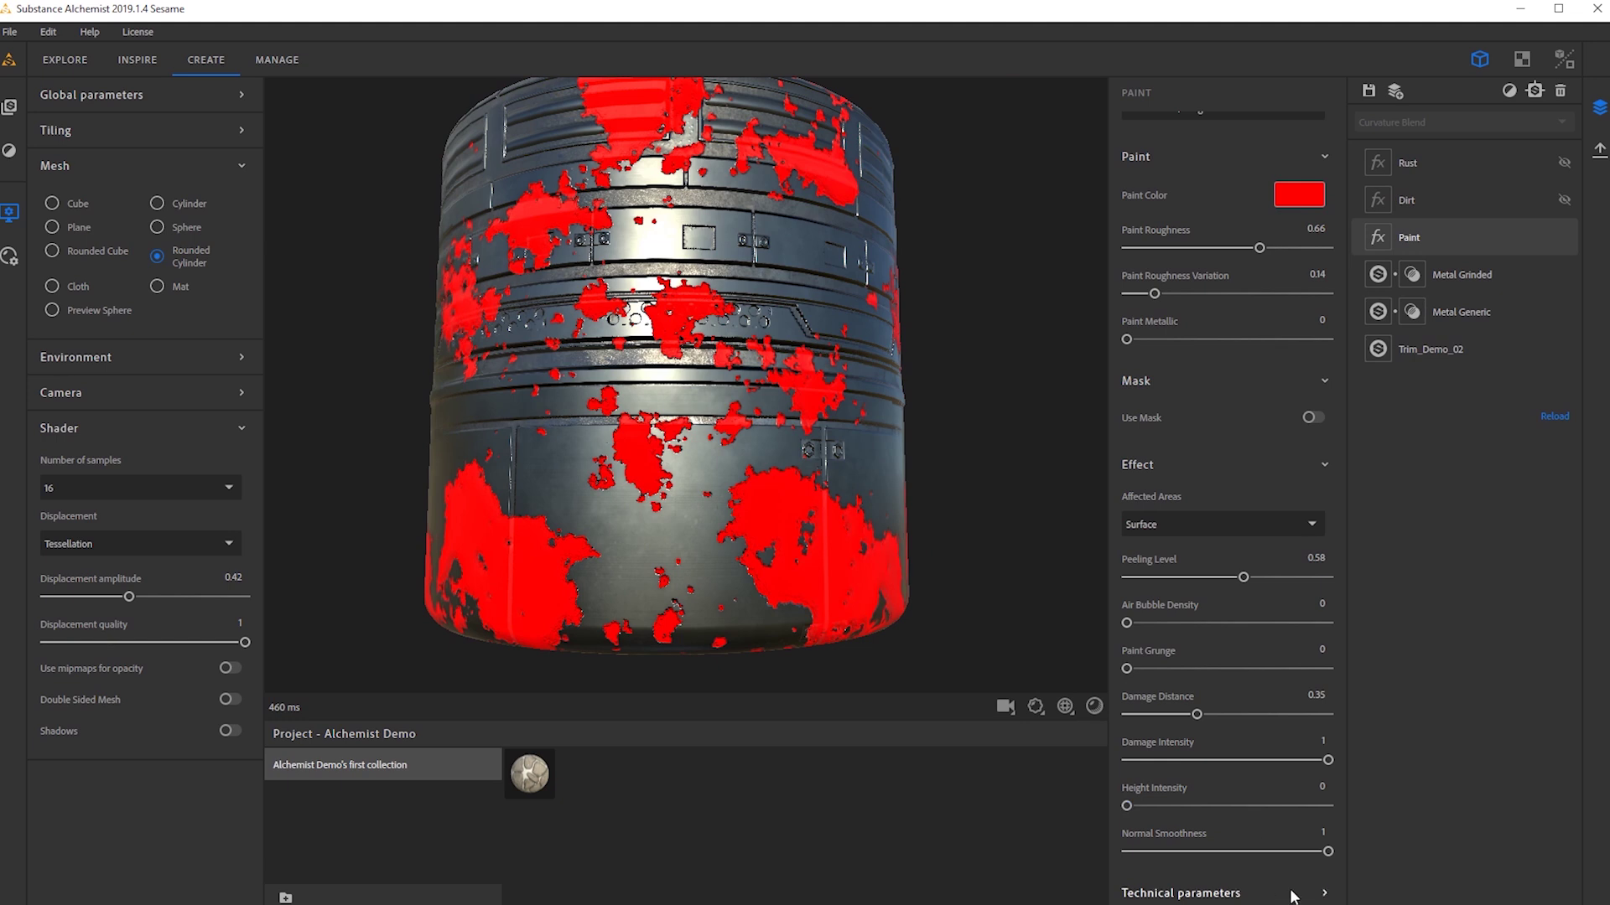
scroll(1275, 780, "down", 8)
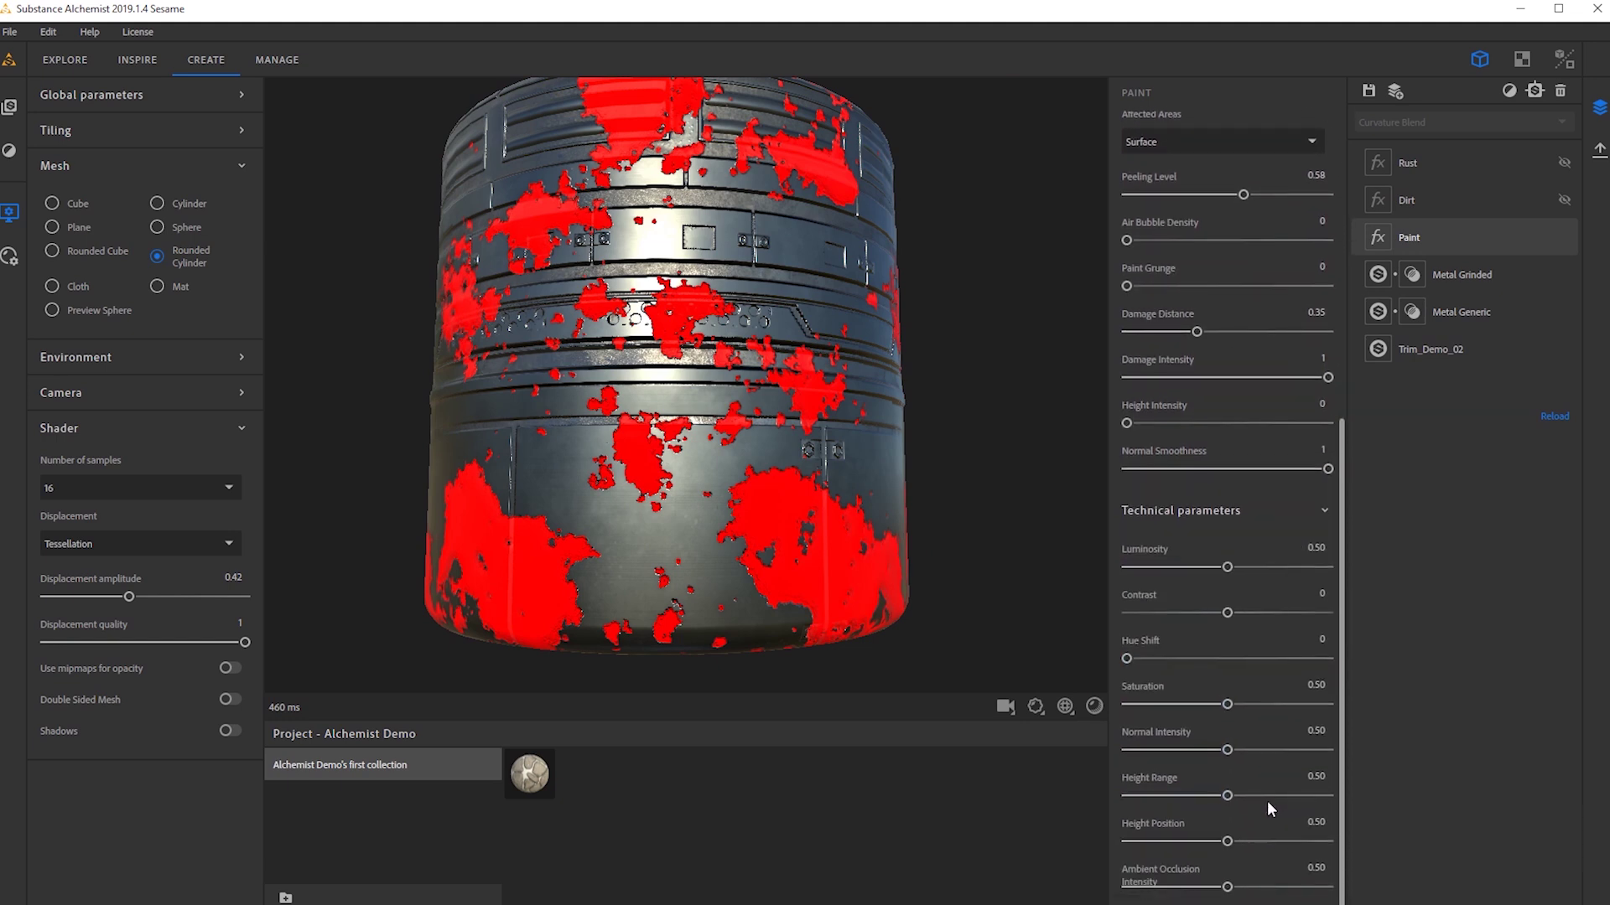
left_click_drag(1227, 704, 1178, 711)
Limit the paint to Curvature areas with Curvature Position around 0.62.
scroll(1296, 525, "up", 1)
scroll(1283, 537, "up", 5)
left_click(1228, 447)
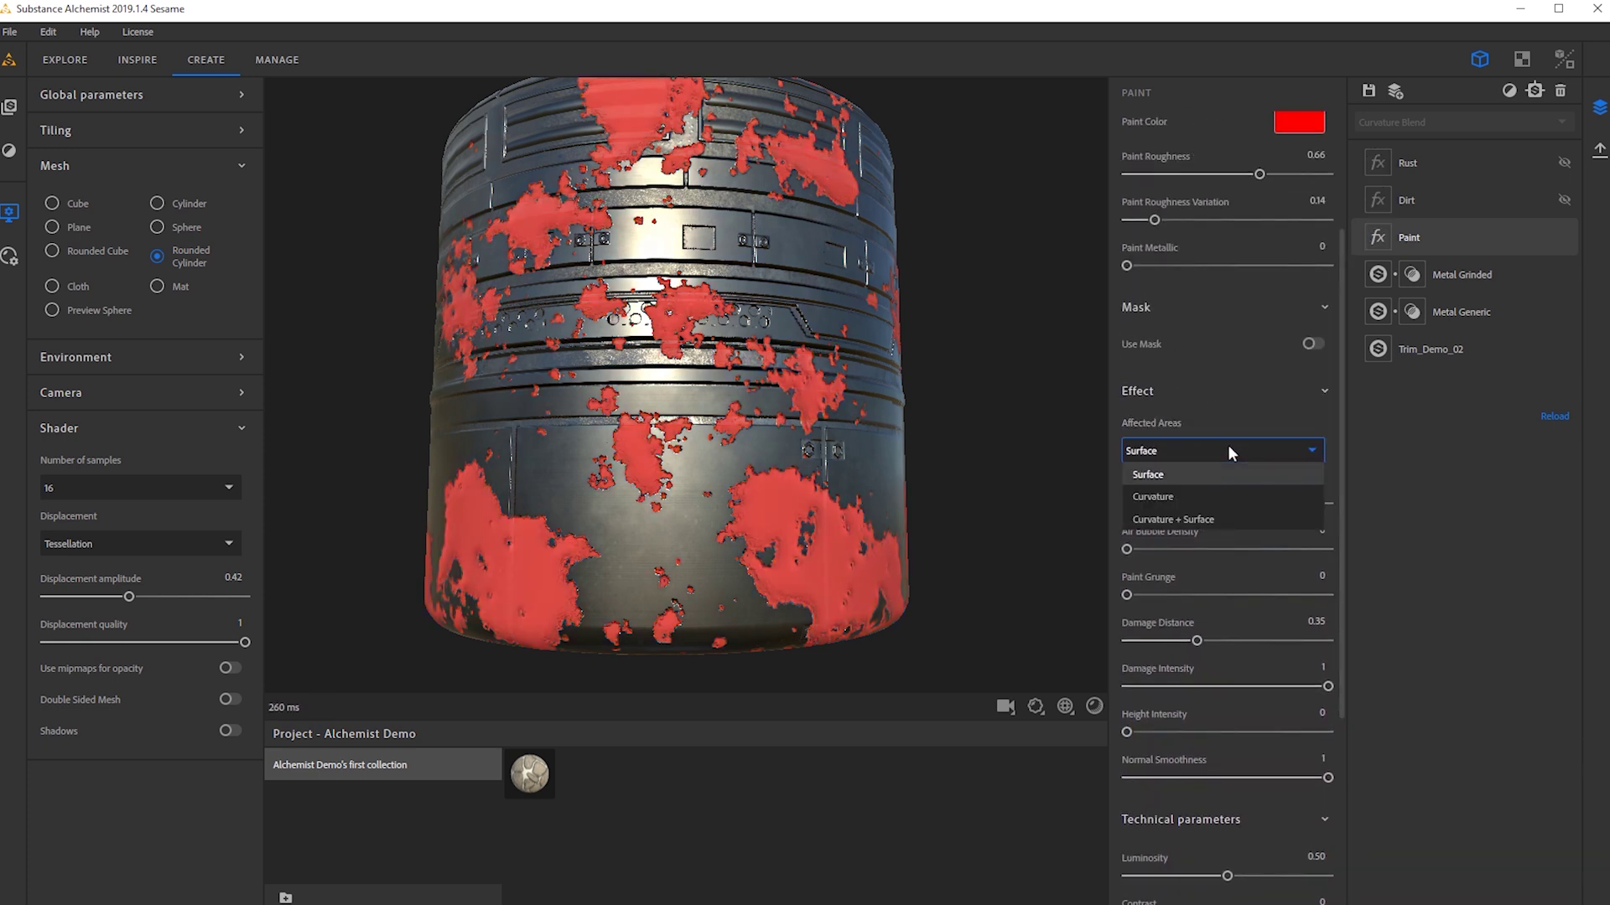
left_click(1157, 497)
left_click_drag(837, 460, 713, 487)
scroll(716, 485, "up", 5)
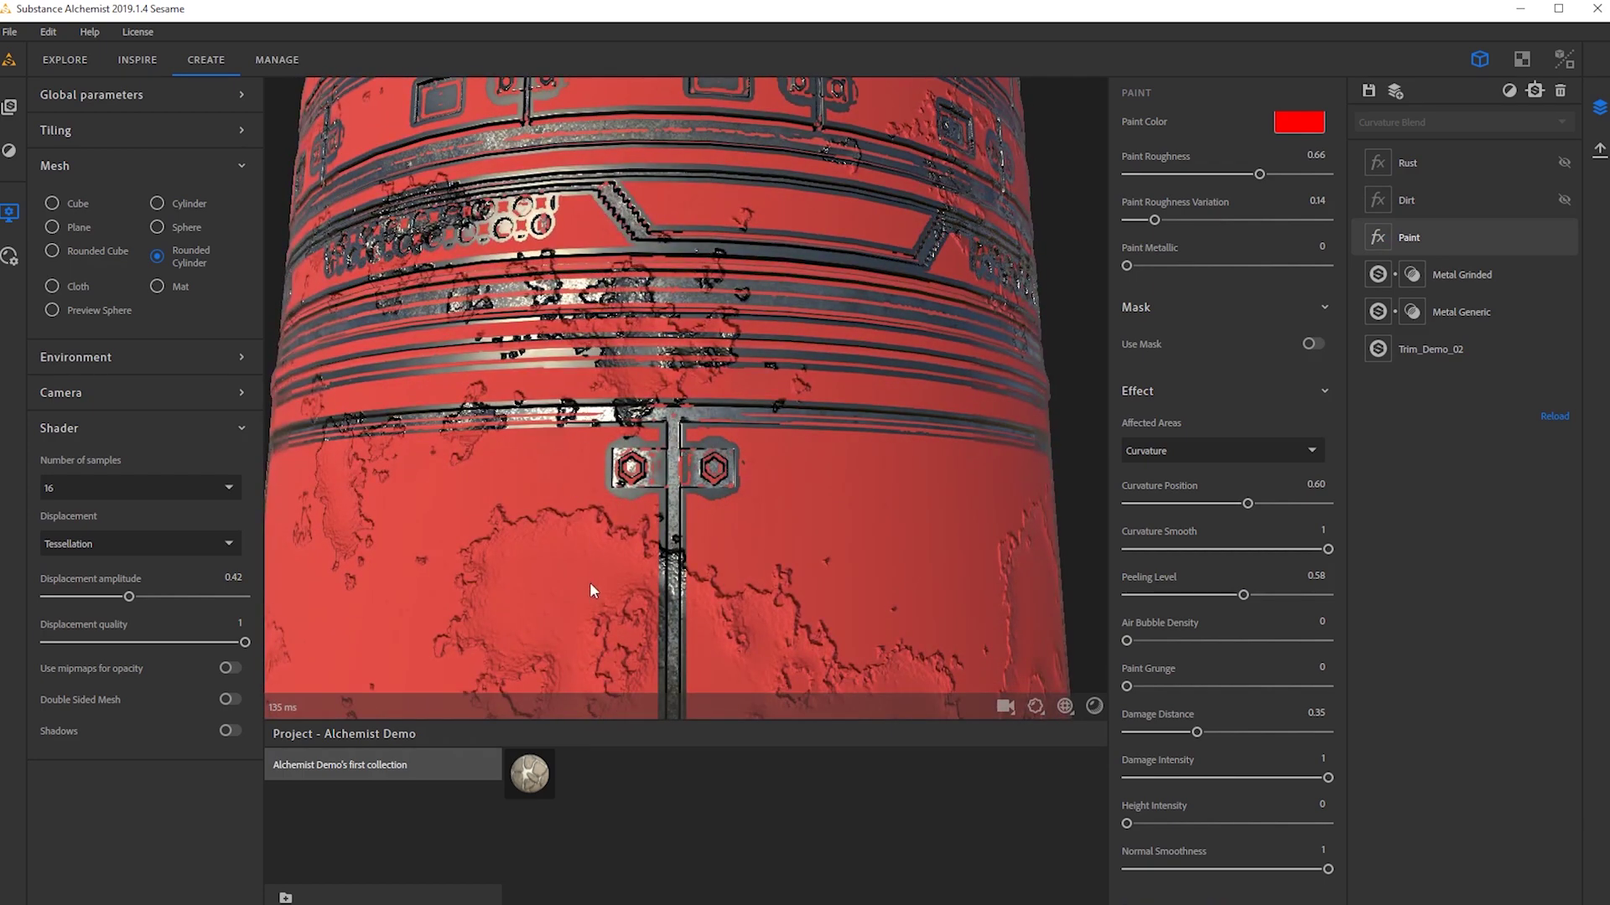
scroll(592, 571, "down", 5)
left_click_drag(659, 535, 686, 555)
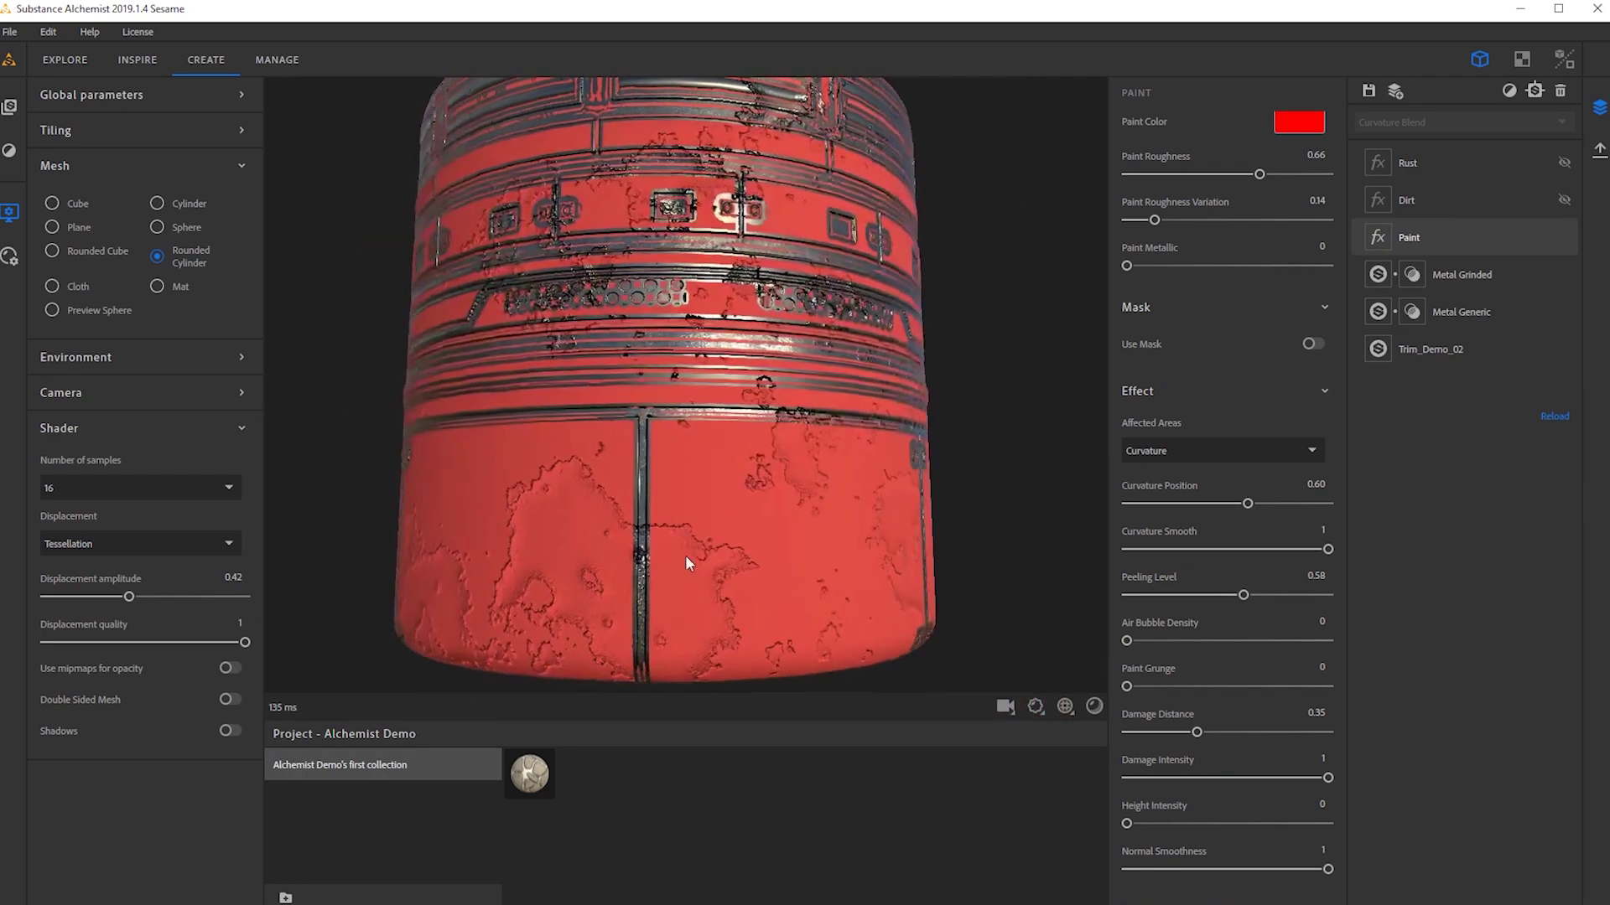
scroll(686, 555, "up", 3)
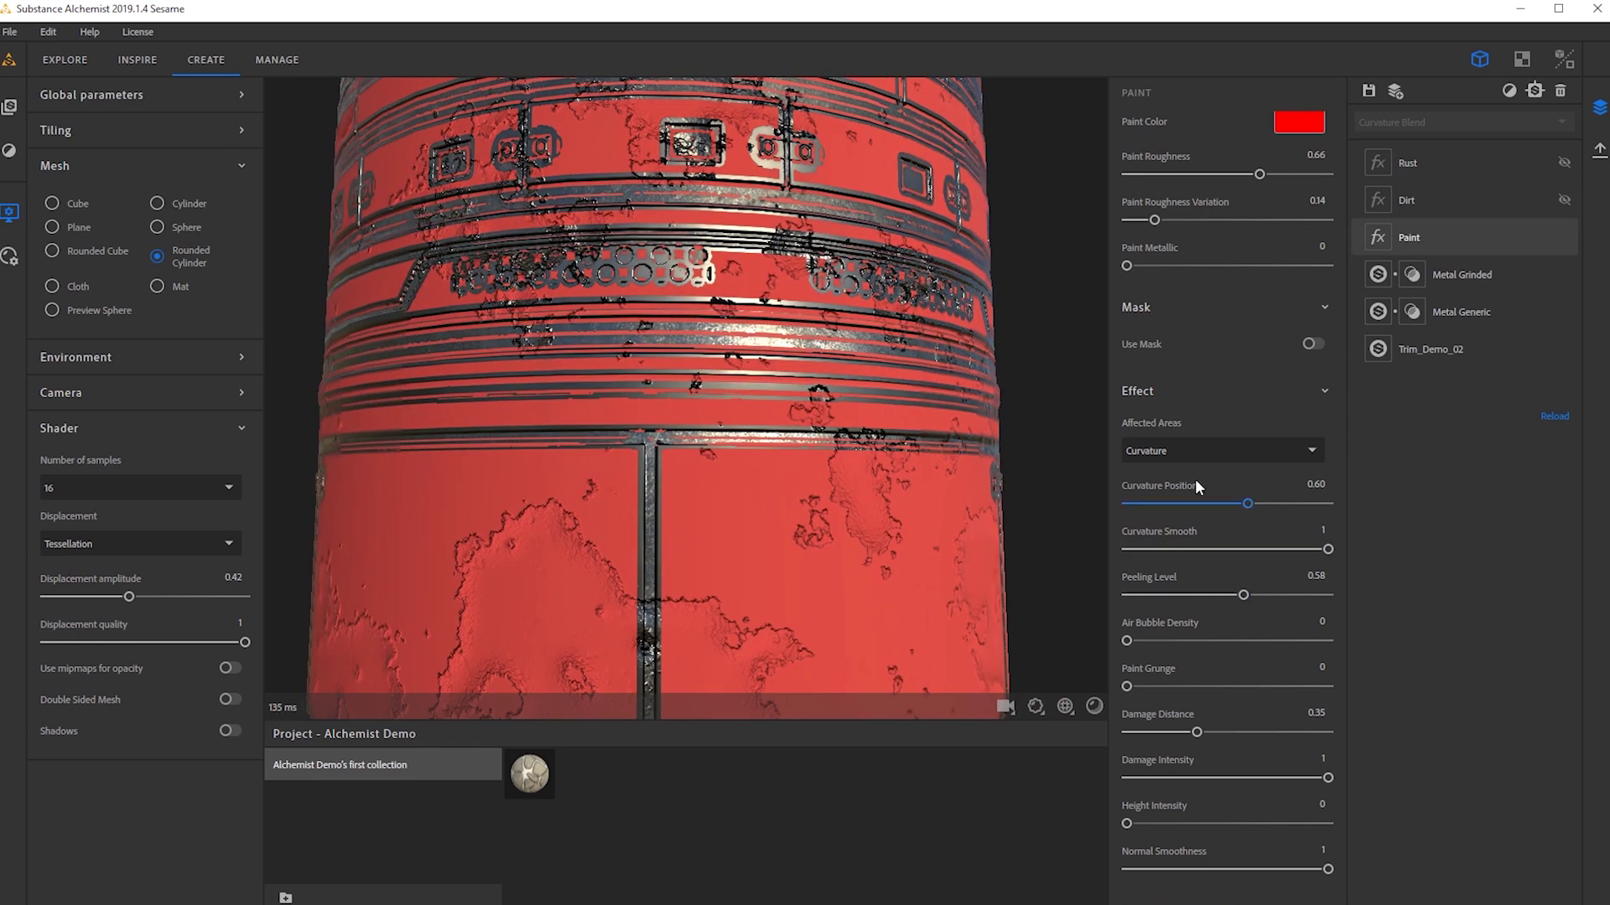
mouse_move(1237, 502)
left_mouse_down()
mouse_move(1194, 505)
mouse_move(1274, 504)
mouse_move(1252, 506)
left_mouse_up()
Change the Paint colour from red to mid grey #818181.
left_click(1299, 121)
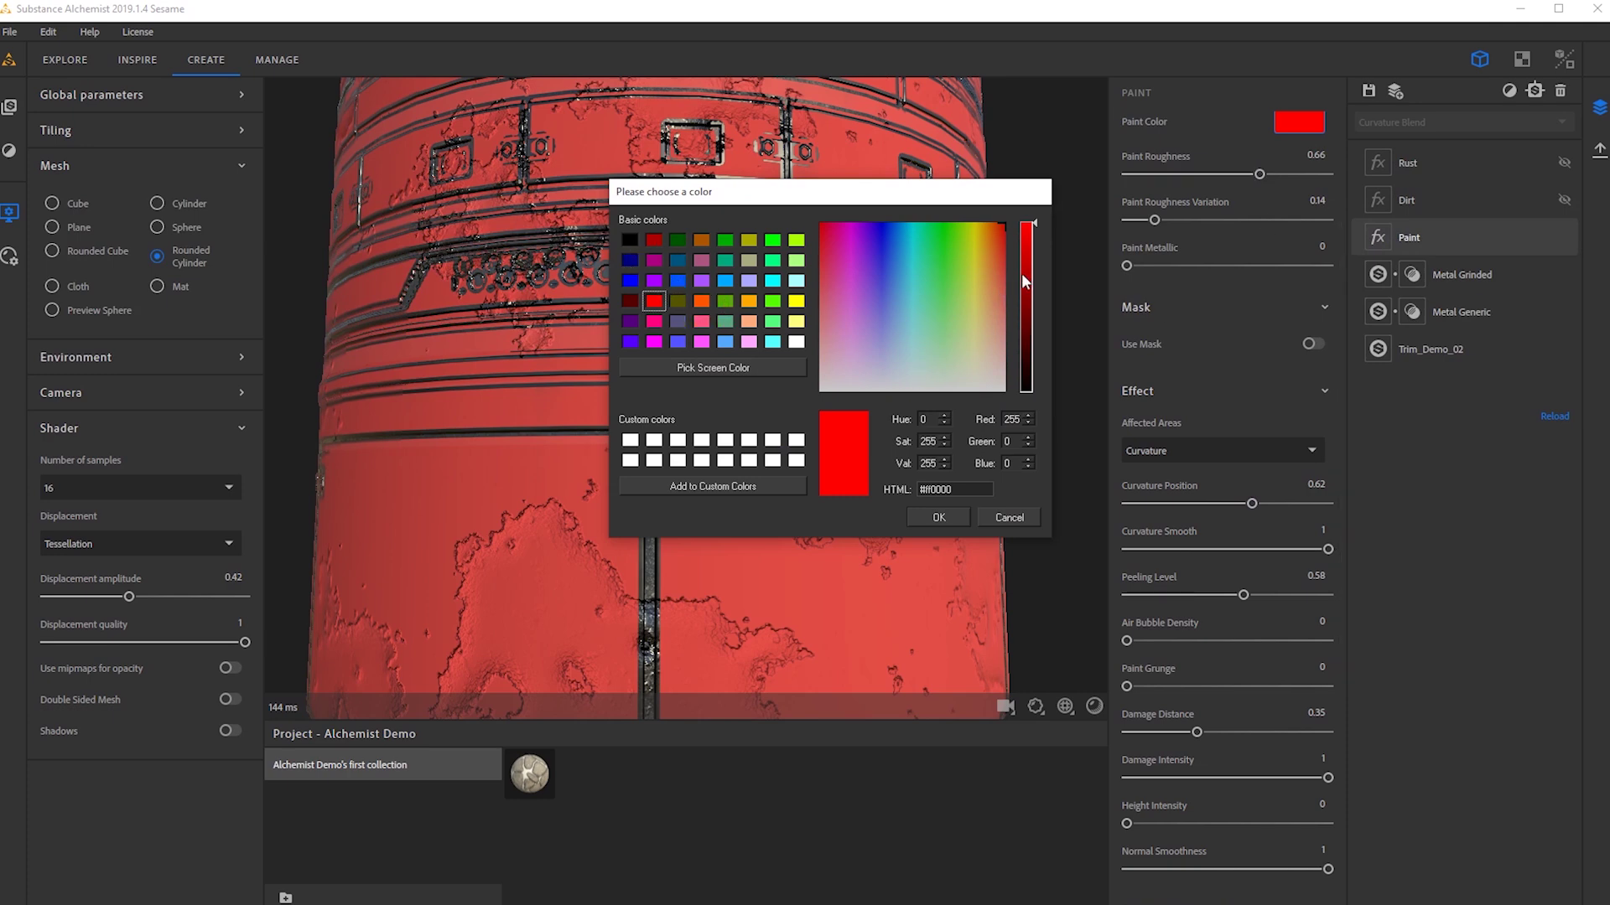
left_click_drag(1023, 280, 1023, 286)
left_click(973, 297)
left_click(977, 286)
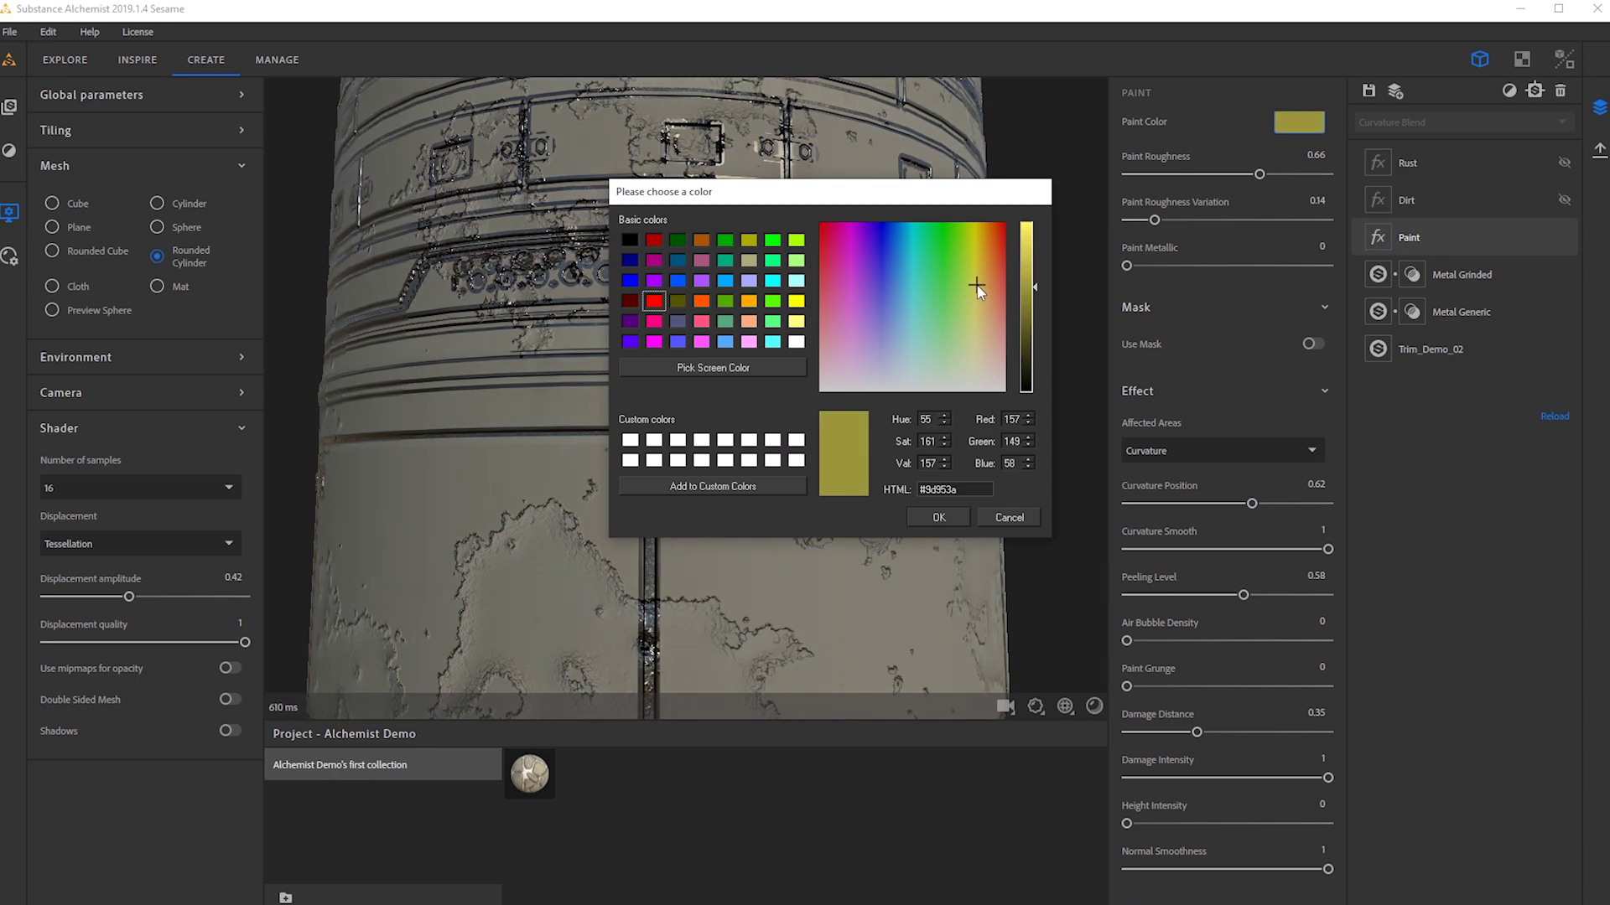
left_click(725, 444)
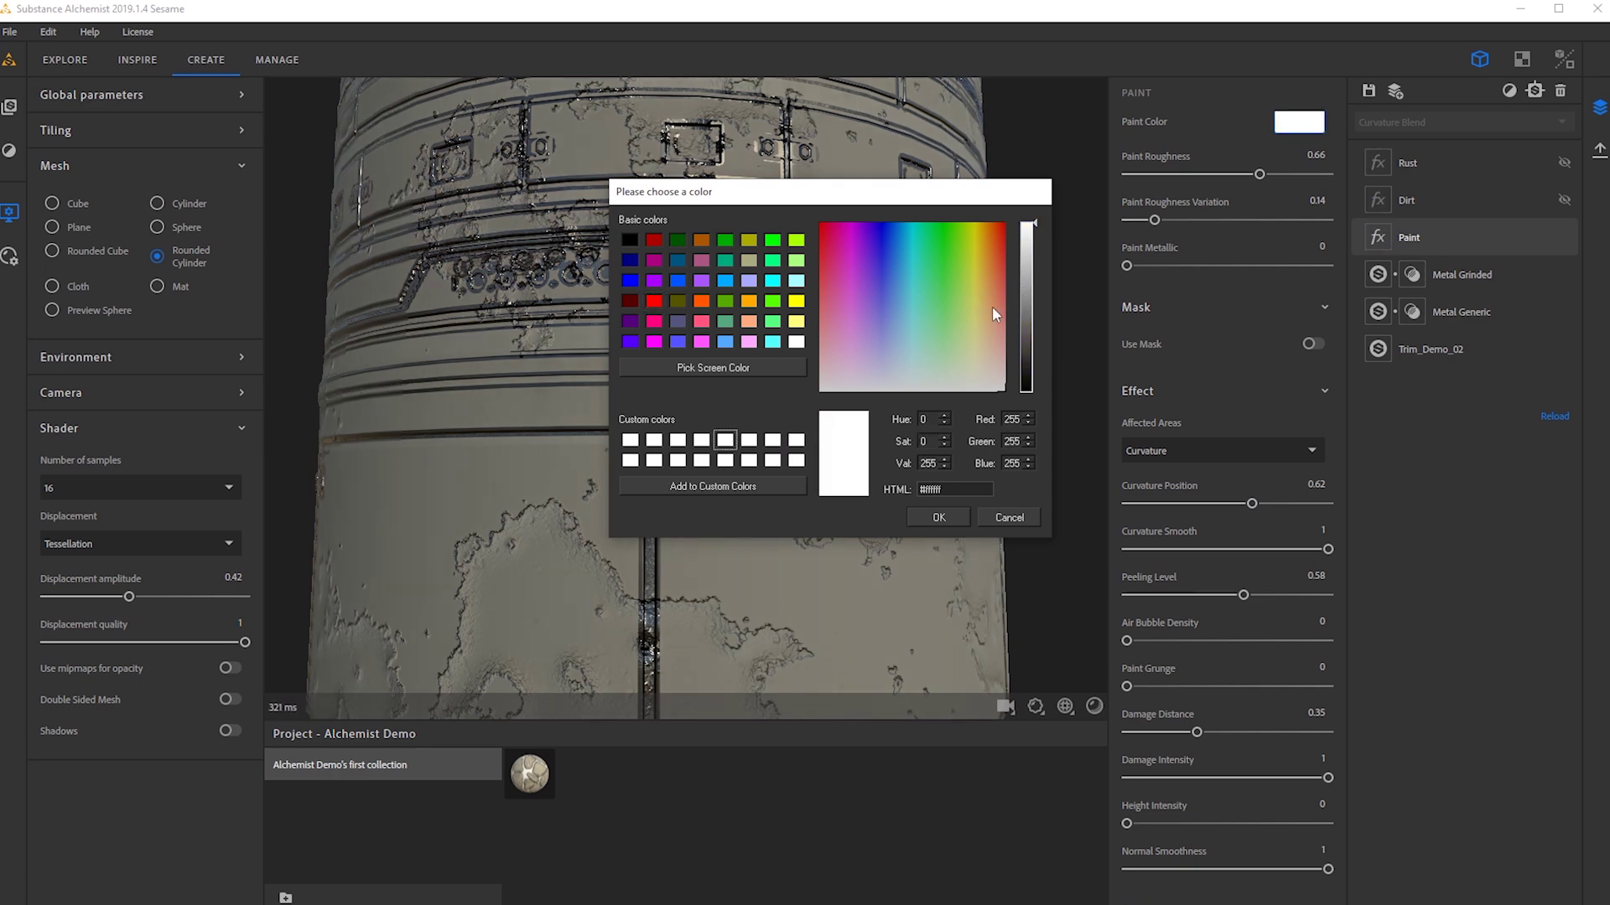
left_click_drag(1031, 275, 1030, 310)
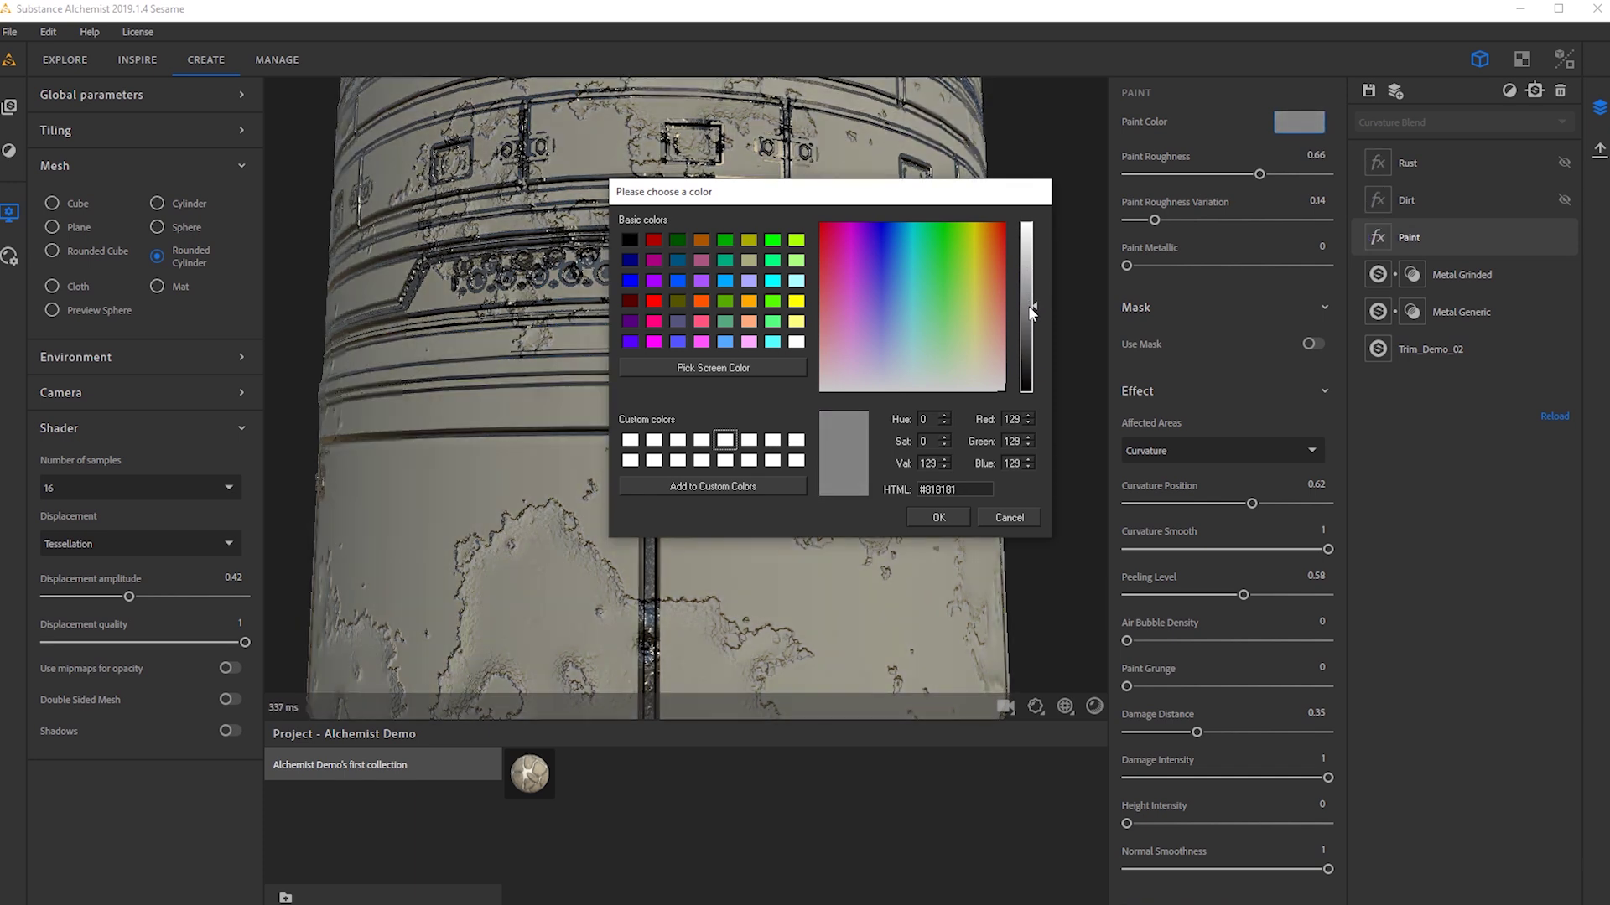
left_click(939, 518)
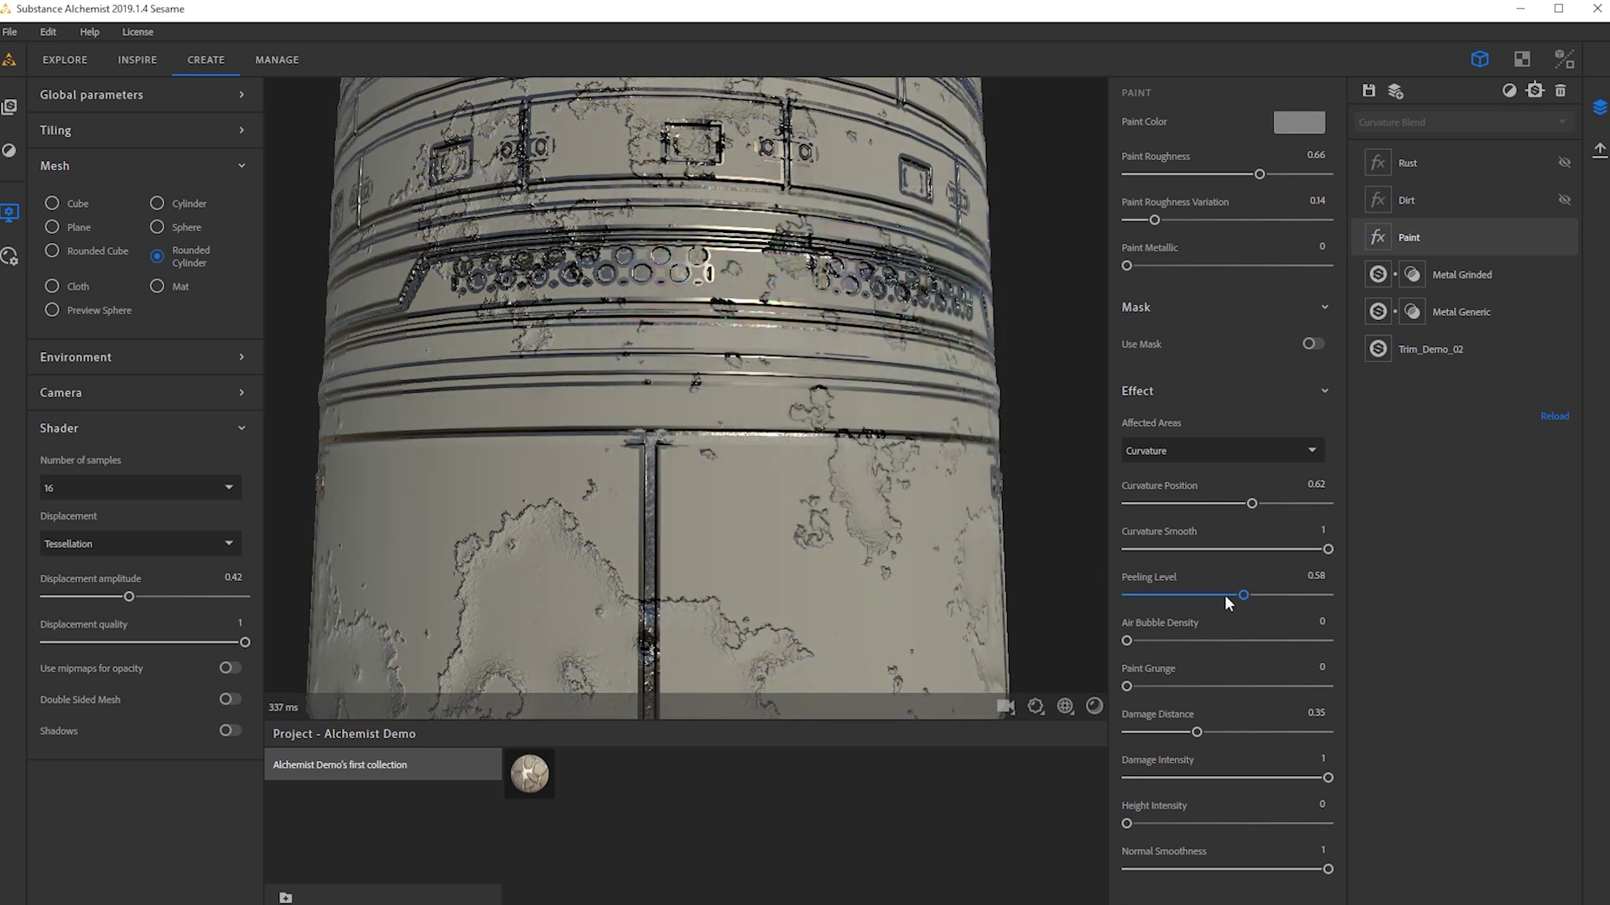
Nudge the paint Peeling Level to 0.57 and check the result on the cylinder.
mouse_move(1243, 595)
left_mouse_down()
mouse_move(1265, 599)
mouse_move(1243, 604)
left_mouse_up()
scroll(593, 420, "down", 5)
left_click_drag(593, 420, 633, 411)
scroll(772, 415, "up", 5)
mouse_move(631, 406)
right_mouse_down("shift")
mouse_move(808, 409)
mouse_move(625, 416)
right_mouse_up("shift")
Switch the paint's Affected Areas to Curvature + Surface, keeping Curvature Position unchanged.
left_click(1128, 451)
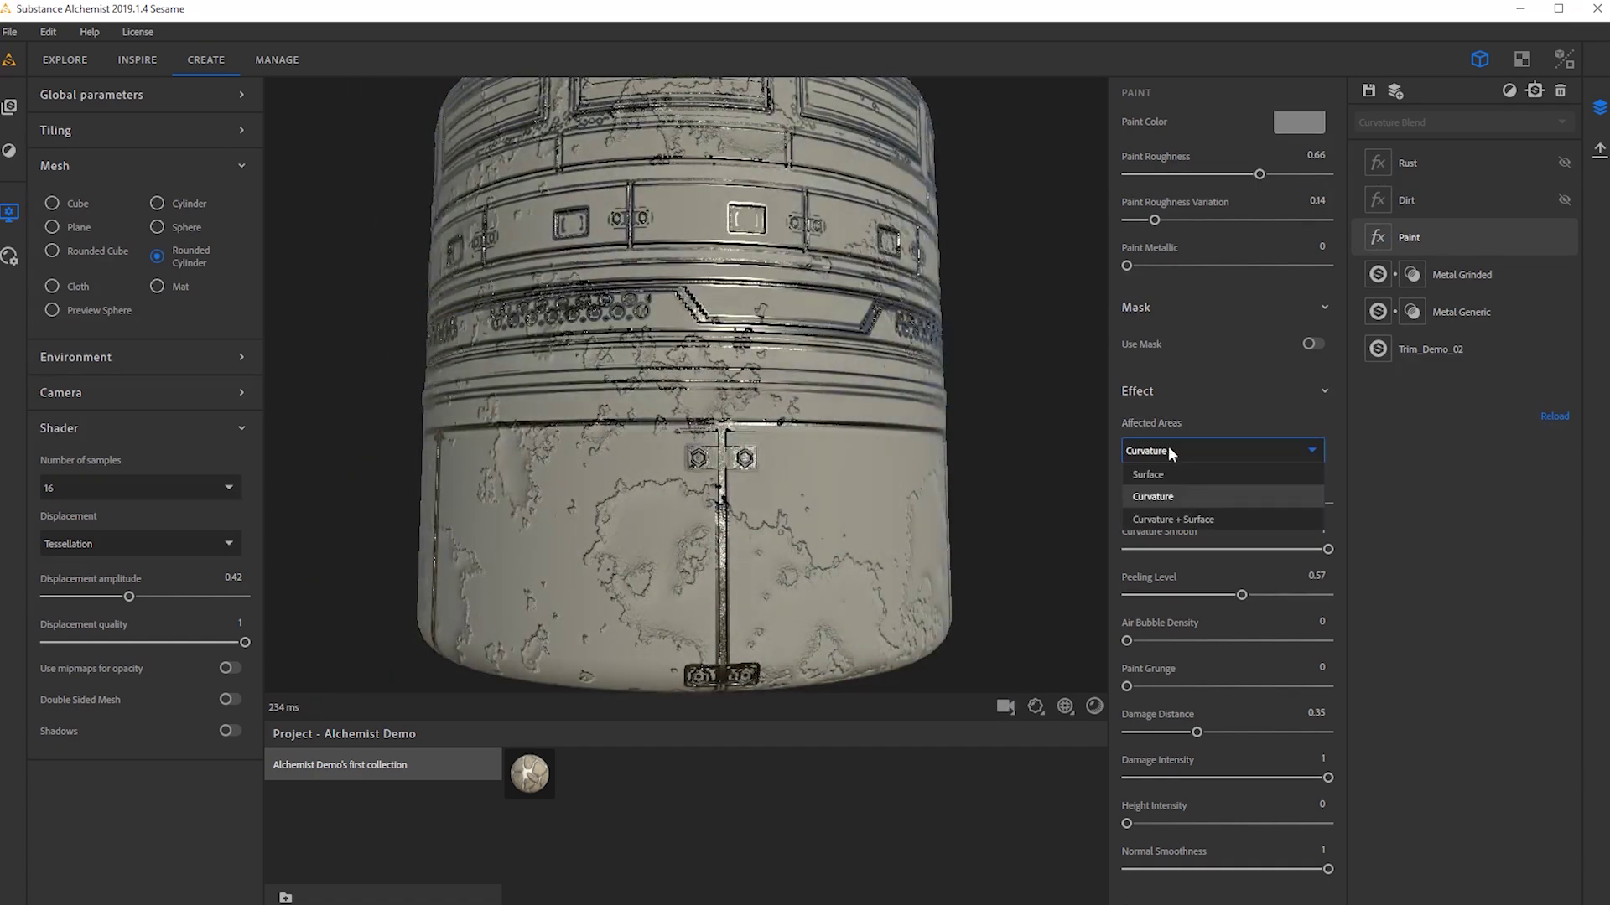
left_click(1188, 520)
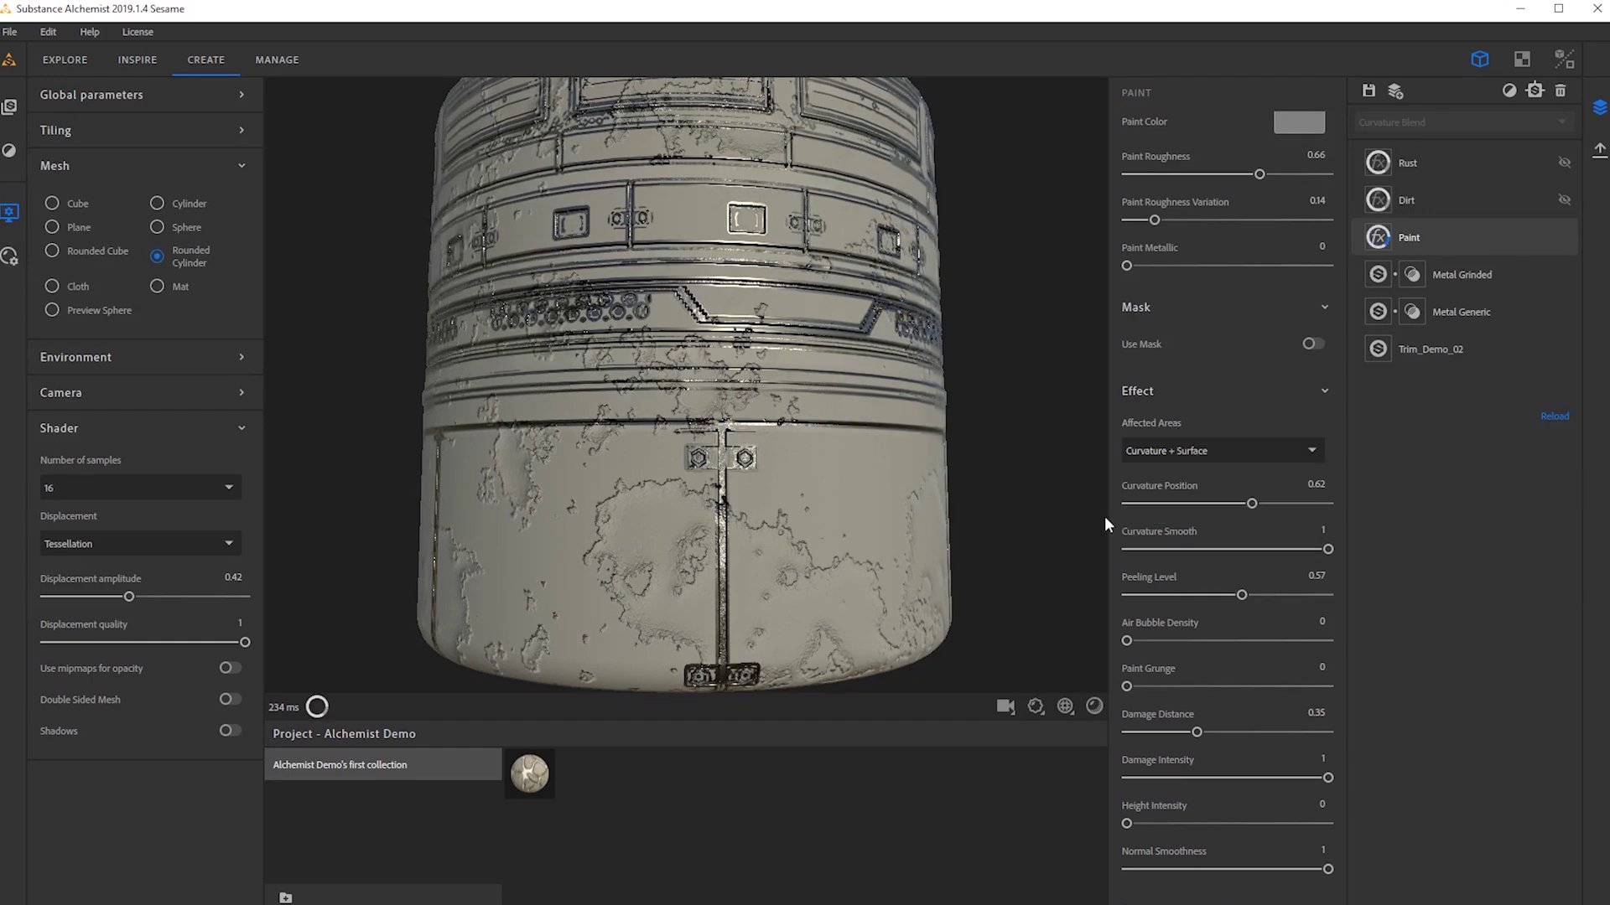
mouse_move(1010, 425)
left_mouse_down()
mouse_move(808, 465)
mouse_move(616, 461)
mouse_move(807, 472)
mouse_move(685, 449)
mouse_move(892, 471)
mouse_move(798, 466)
mouse_move(838, 469)
left_mouse_up()
left_click_drag(1260, 501, 1229, 510)
key("ctrl+z")
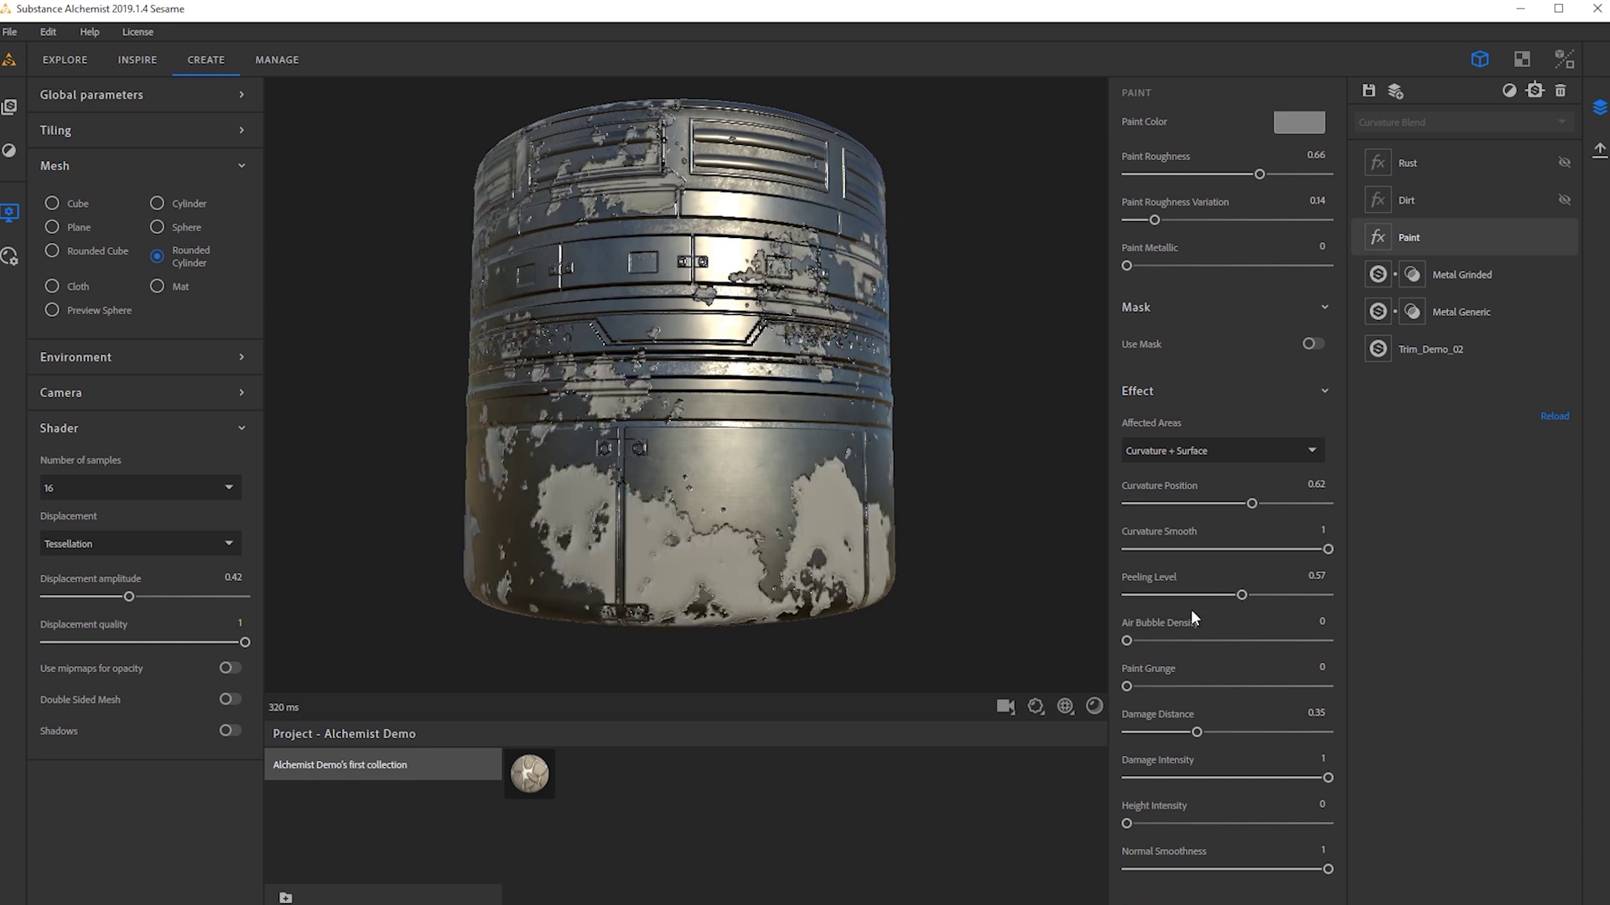
Set Normal Smoothness 0.51, Damage Intensity 0.35, Paint Grunge 0.53 and Peeling Level 0.40.
scroll(1181, 307, "down", 3)
mouse_move(1189, 669)
left_mouse_down()
mouse_move(1265, 668)
mouse_move(1197, 678)
left_mouse_up()
left_click_drag(1251, 759, 1229, 761)
left_click_drag(1137, 581, 1234, 580)
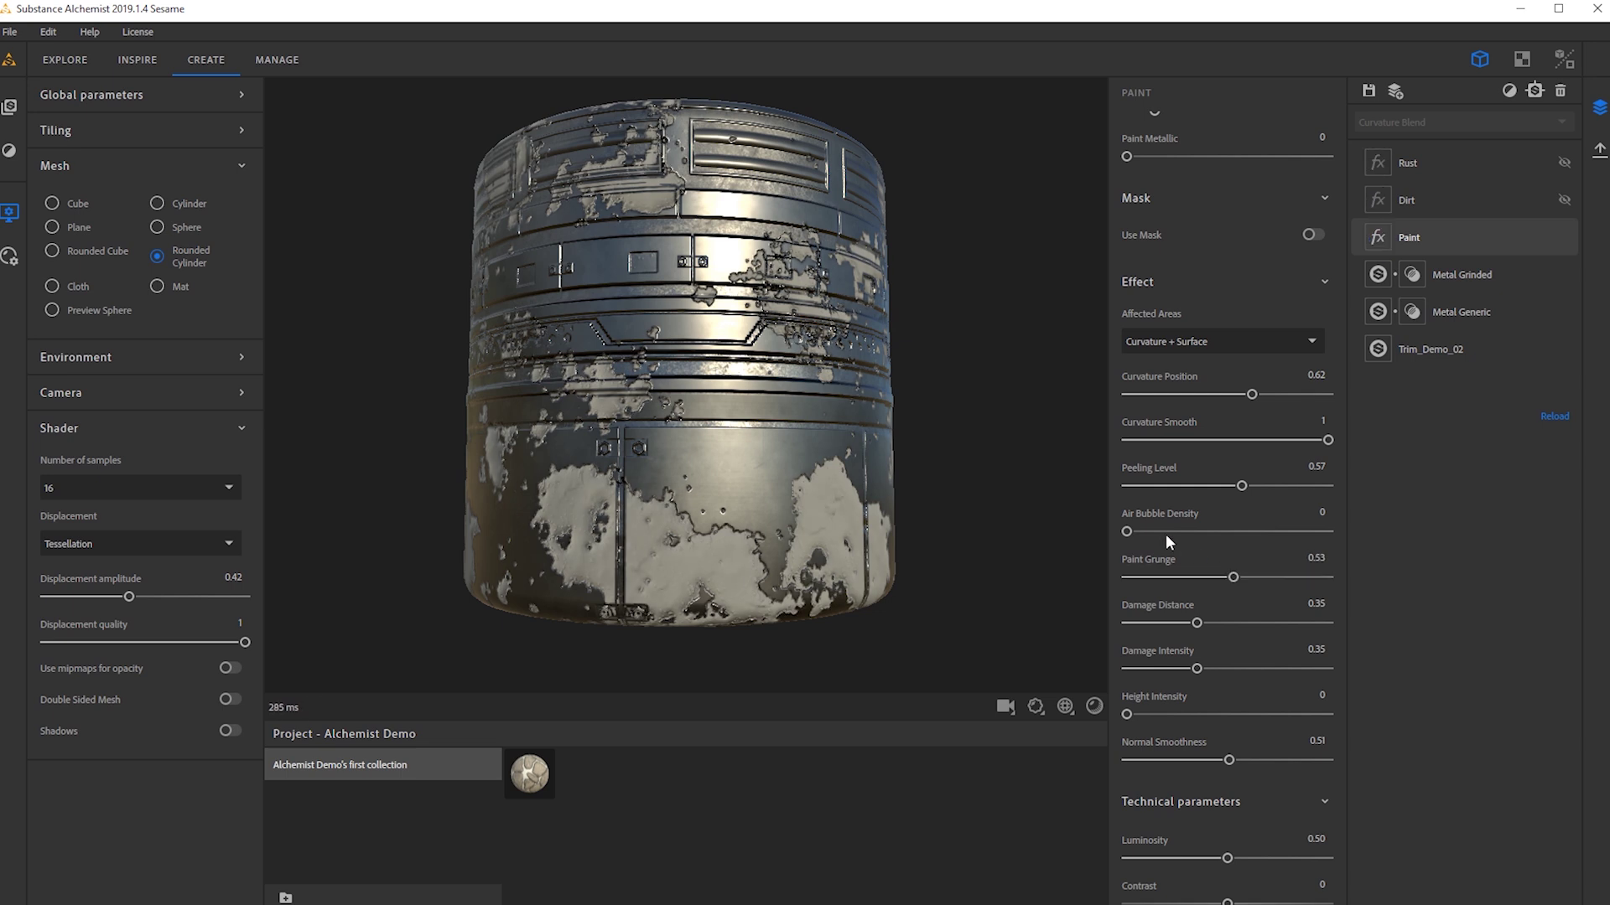
mouse_move(1242, 494)
left_mouse_down()
mouse_move(1267, 494)
mouse_move(1213, 490)
left_mouse_up()
left_click_drag(518, 392, 678, 521)
Inspect the painted cylinder, then turn the Rust layer back on.
scroll(662, 537, "up", 6)
middle_click_drag(639, 554, 624, 516)
scroll(637, 462, "down", 5)
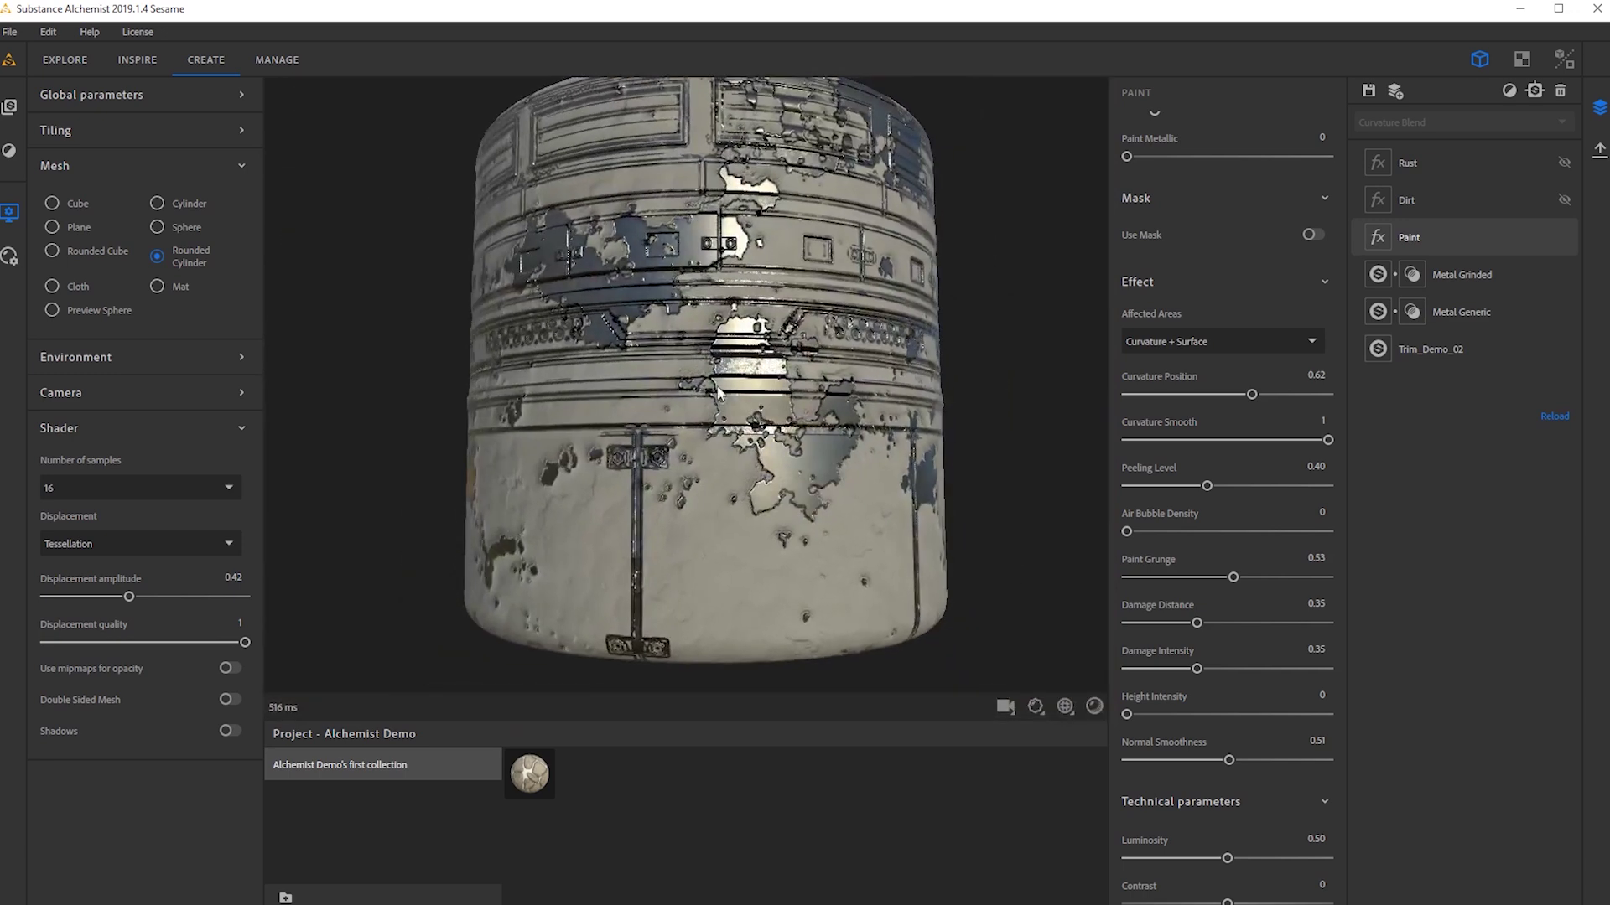
left_click_drag(708, 466, 731, 506)
scroll(684, 474, "up", 3)
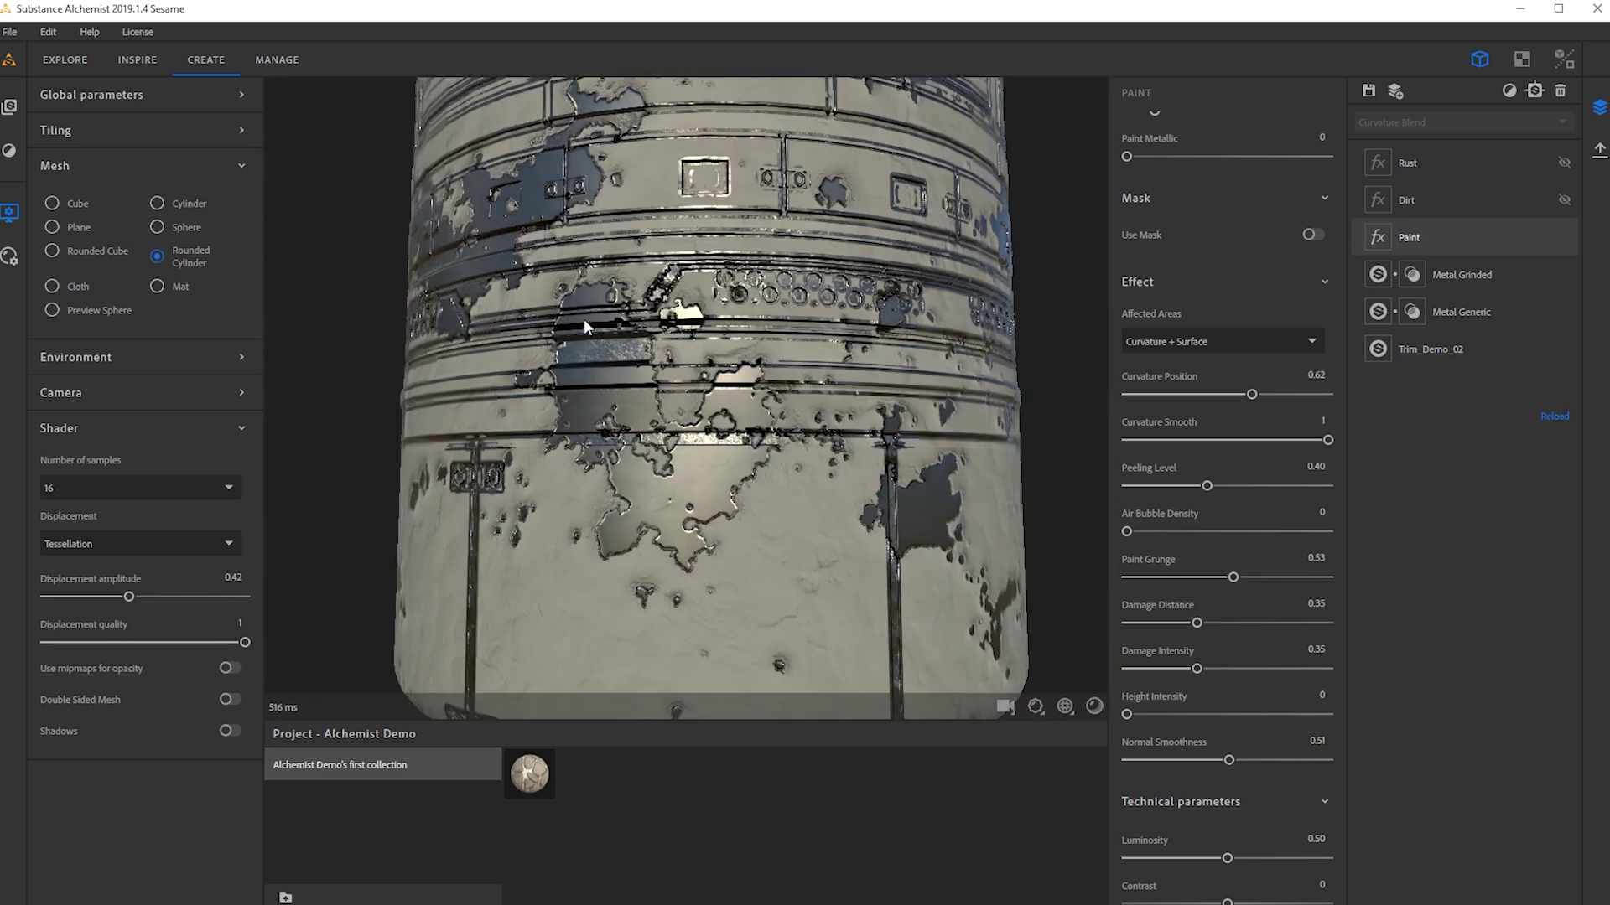
scroll(597, 430, "down", 5)
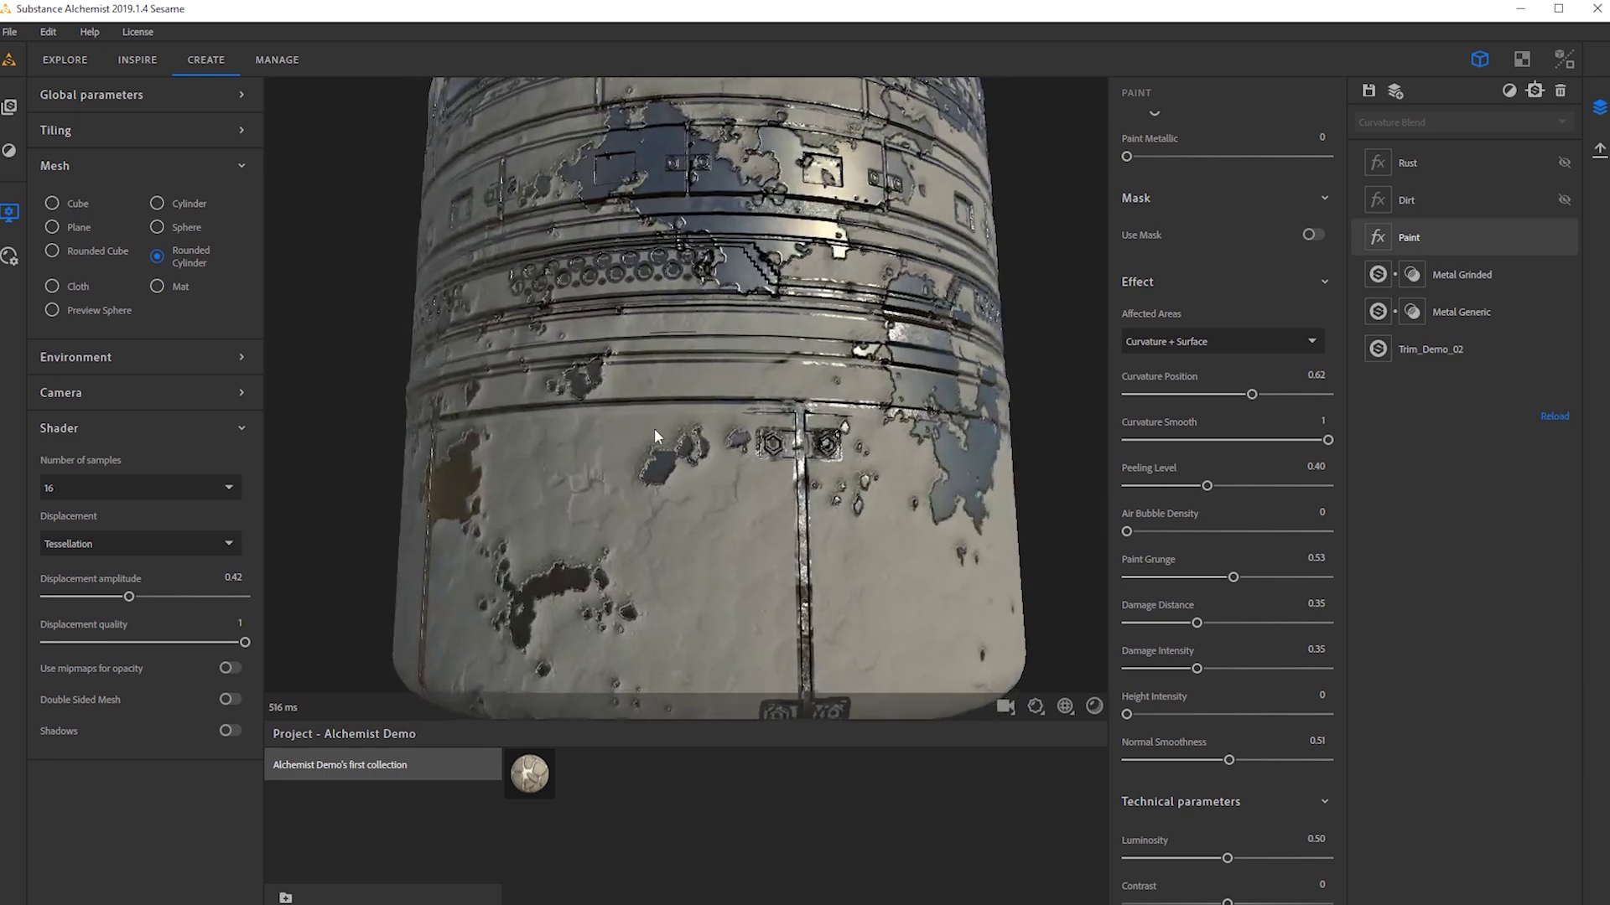
scroll(791, 507, "up", 5)
left_click_drag(791, 506, 686, 495)
scroll(671, 503, "down", 5)
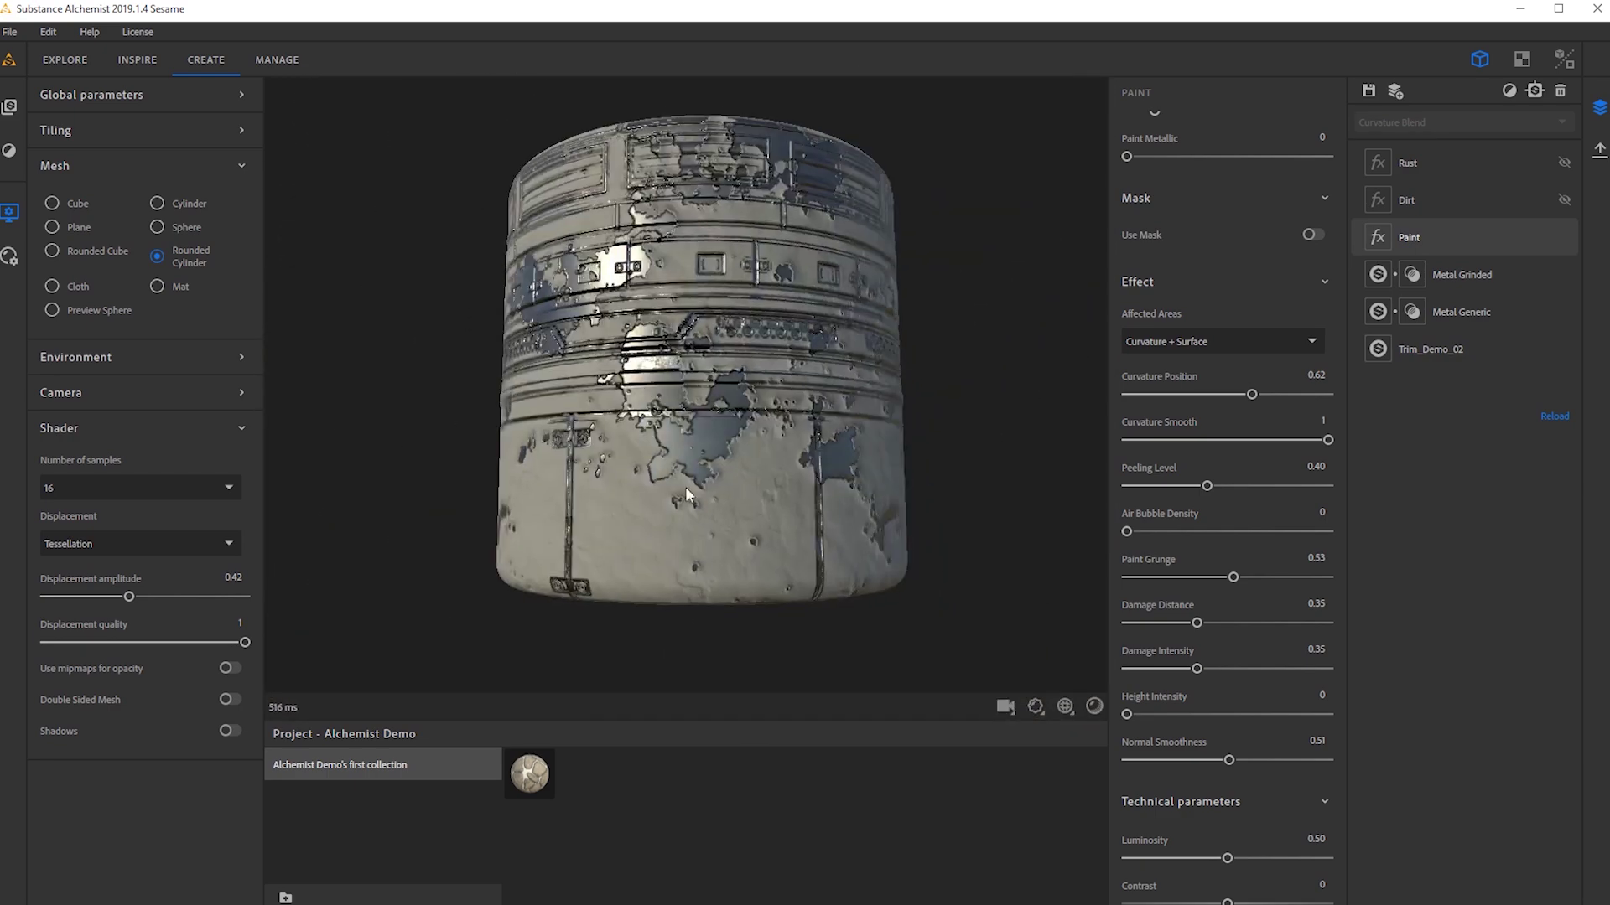
left_click_drag(627, 360, 734, 453)
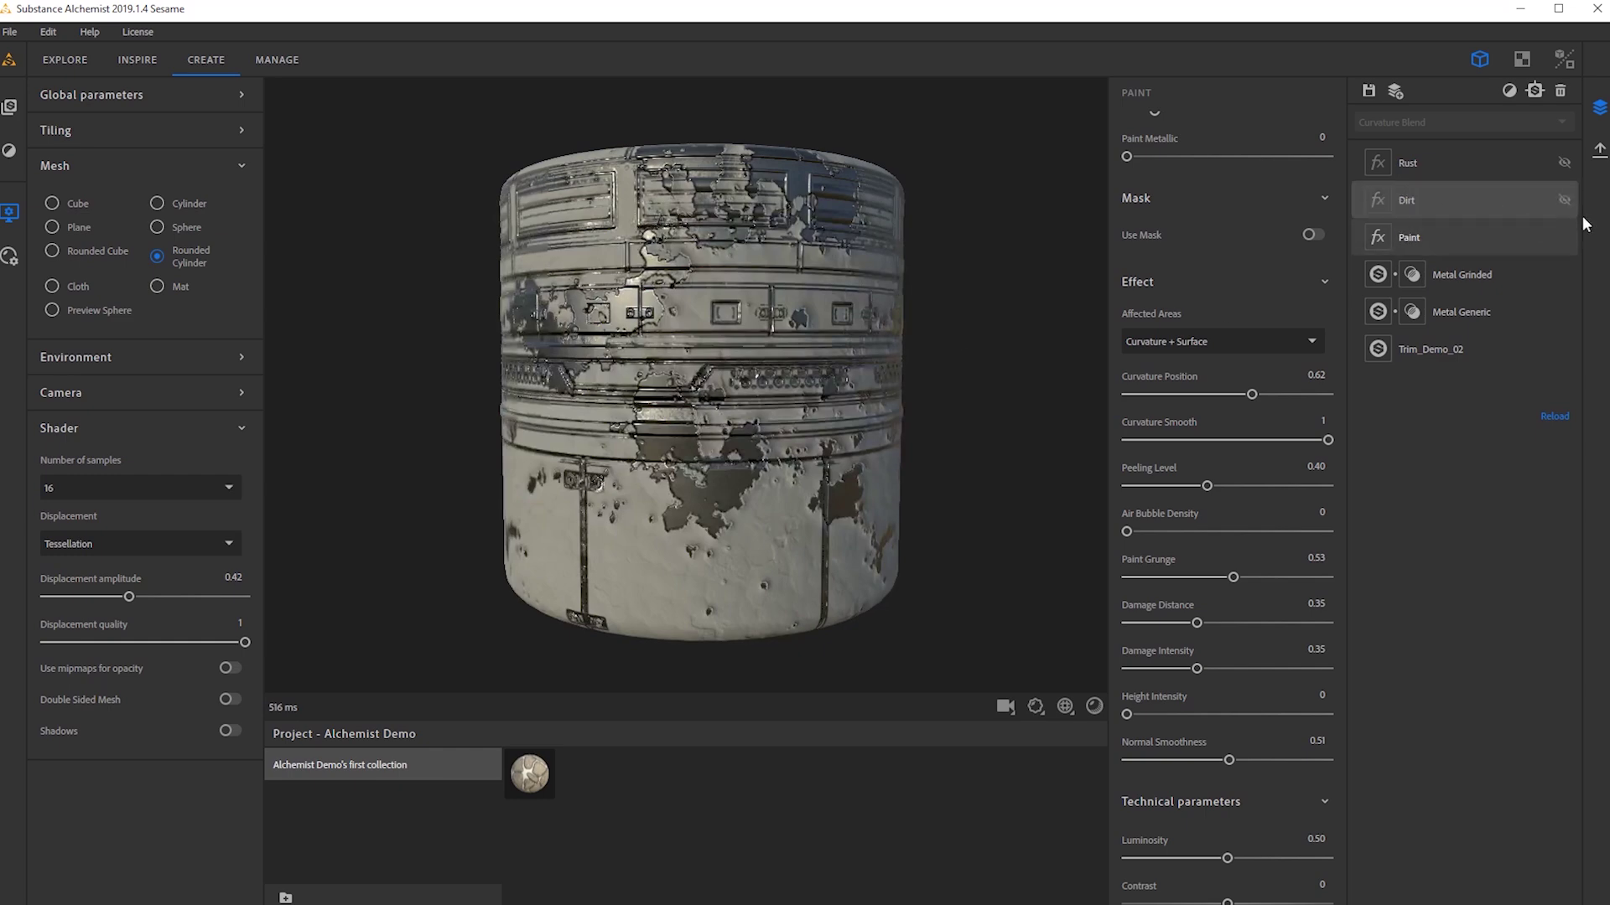
left_click(1565, 163)
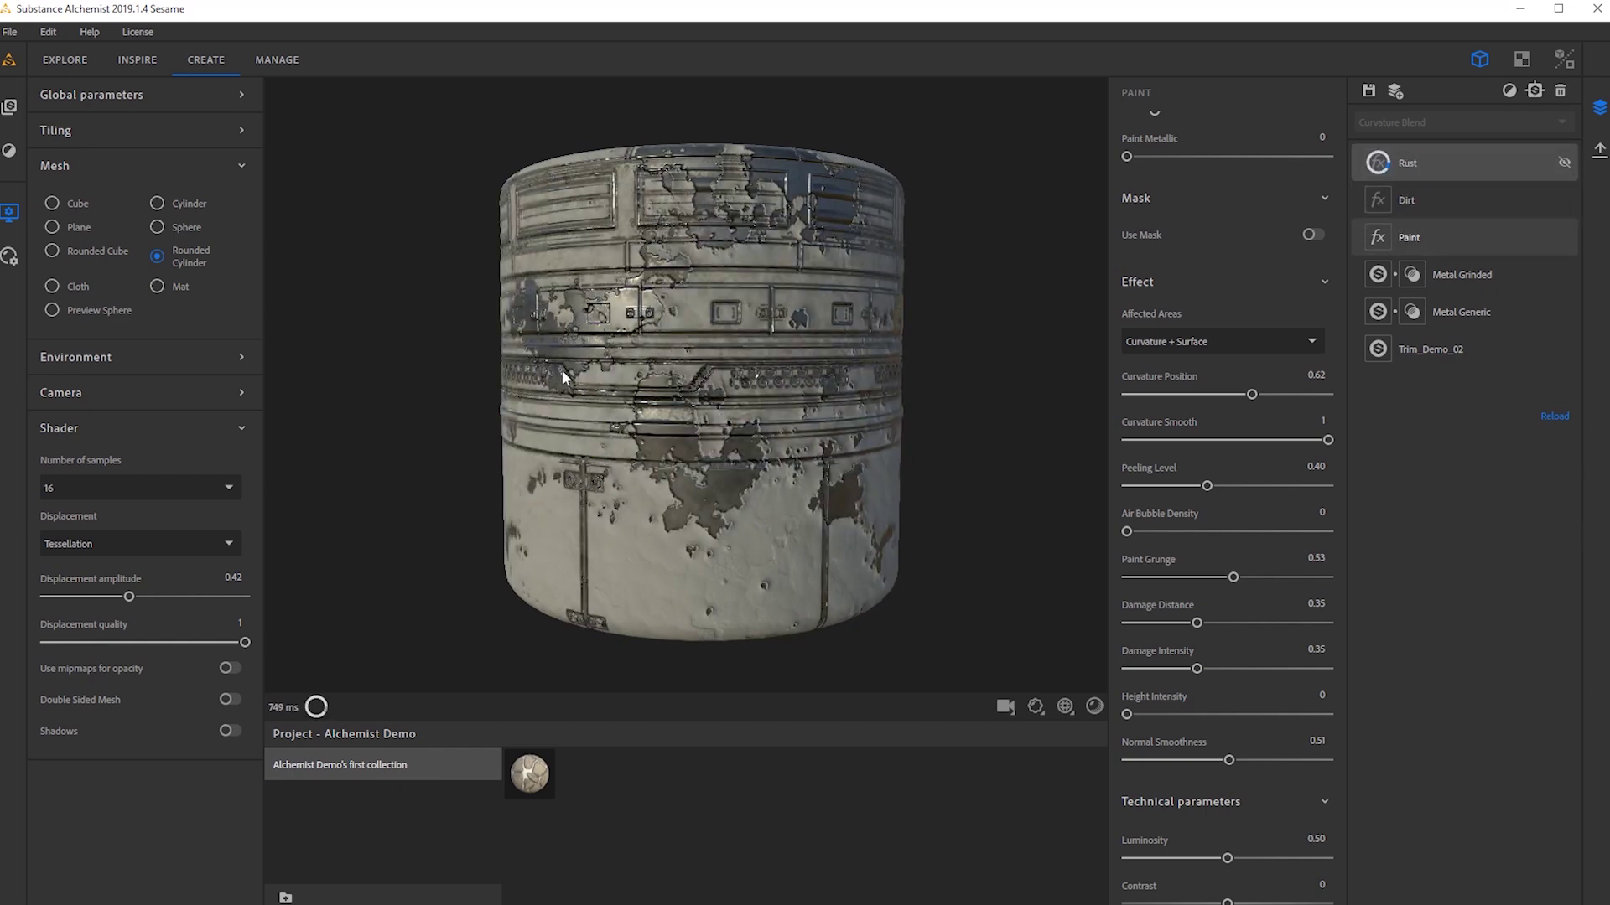
left_click_drag(791, 381, 891, 398)
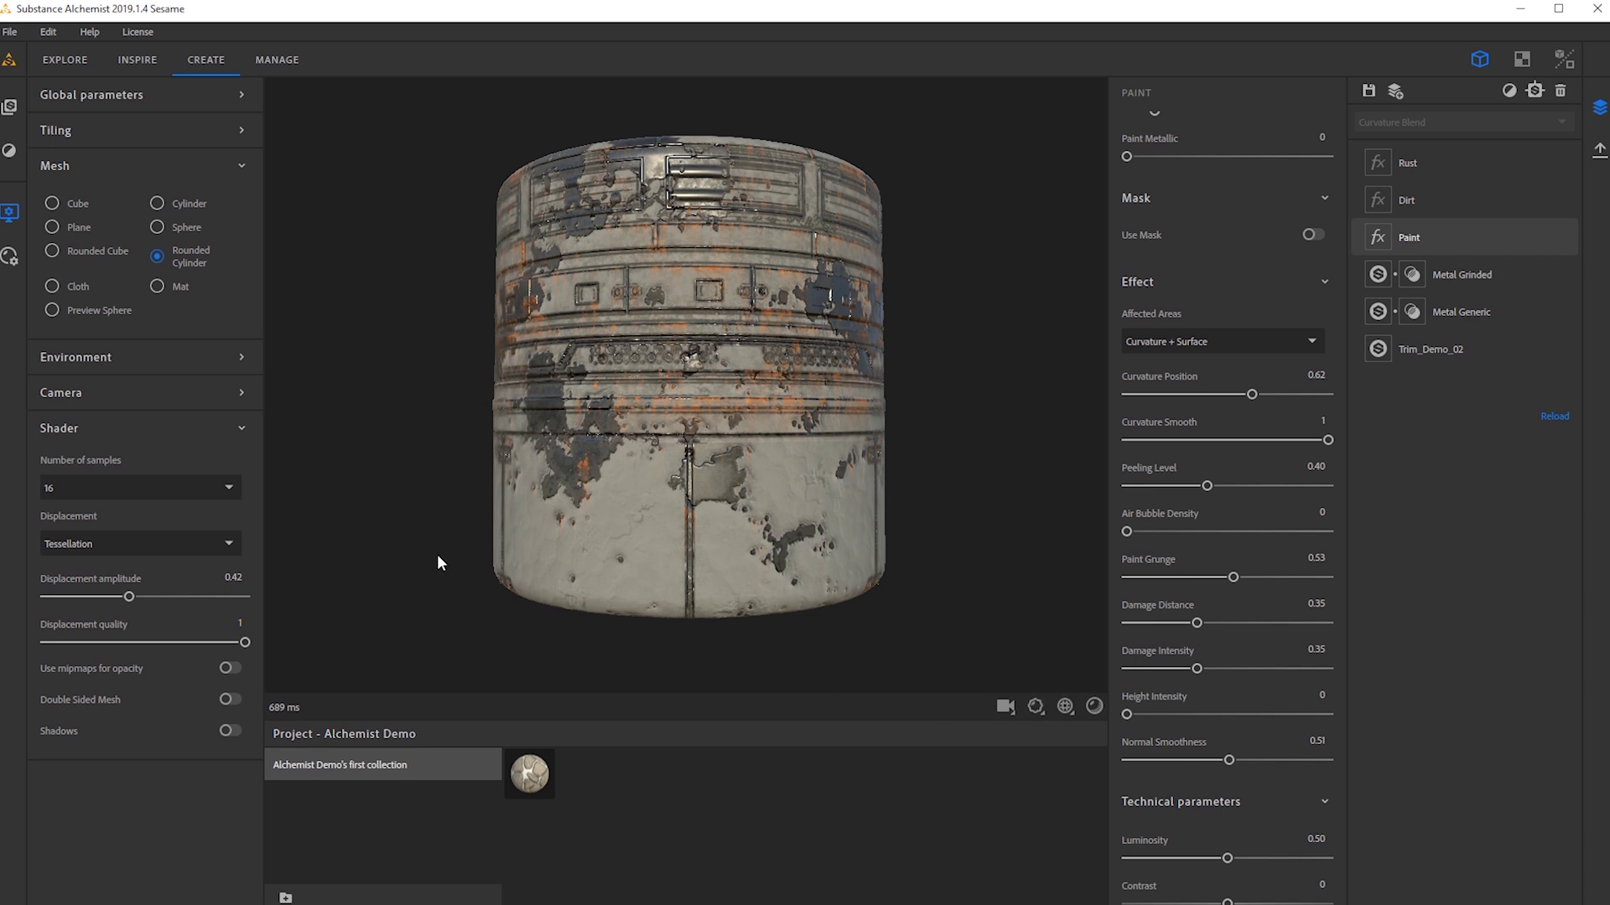
Switch the preview mesh to a flat Plane and orbit to examine the material.
left_click(79, 227)
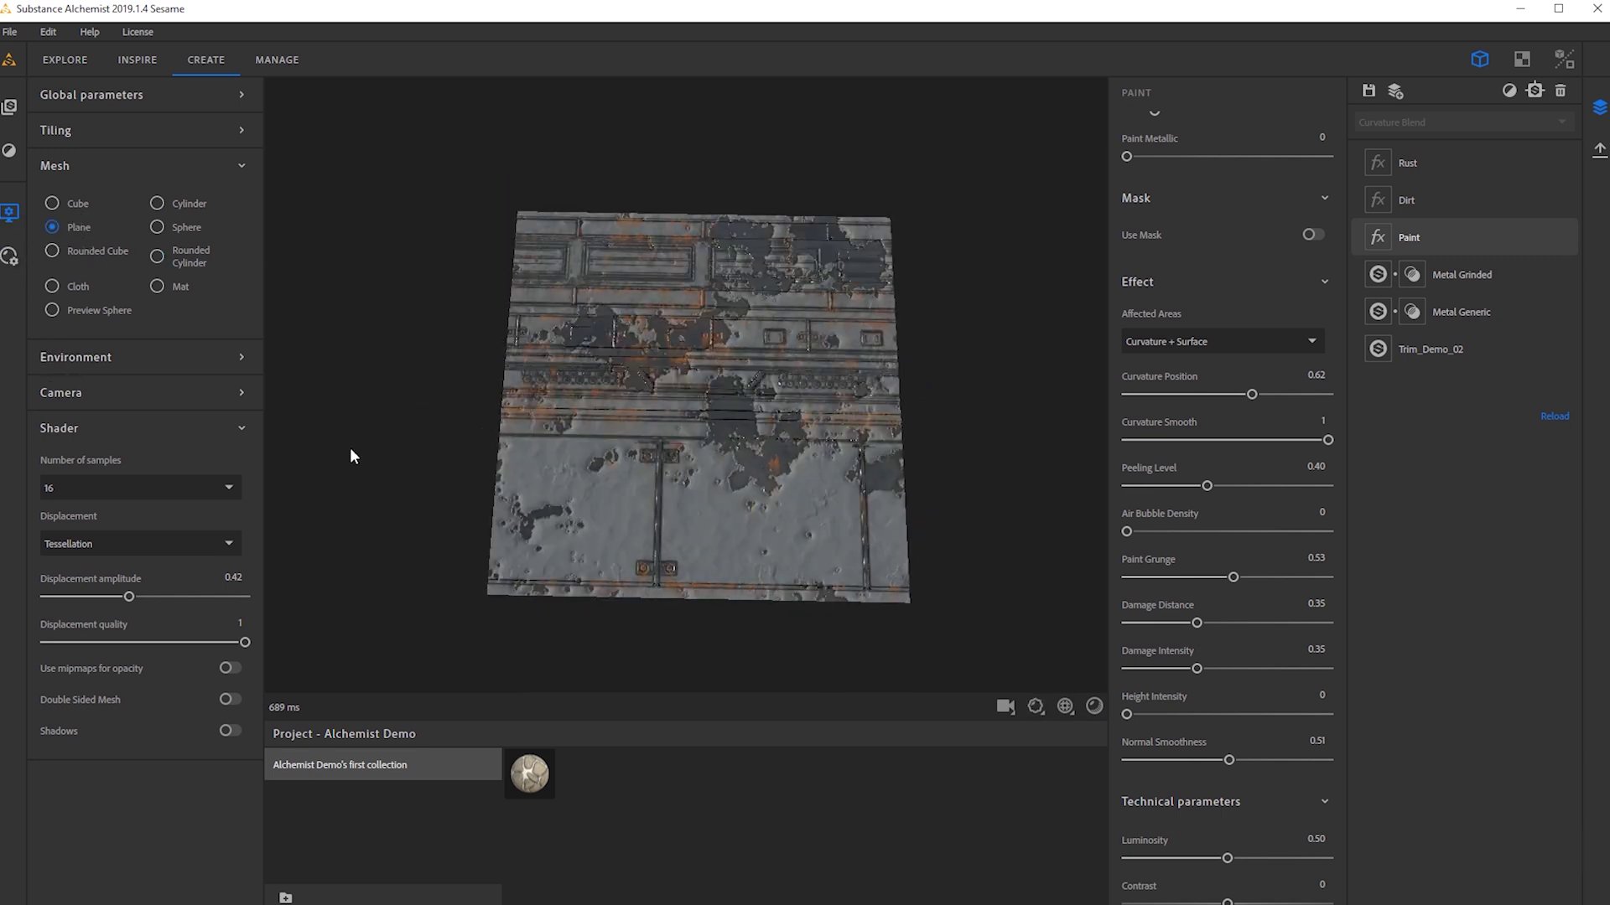
left_click_drag(522, 455, 719, 379)
scroll(720, 379, "up", 4)
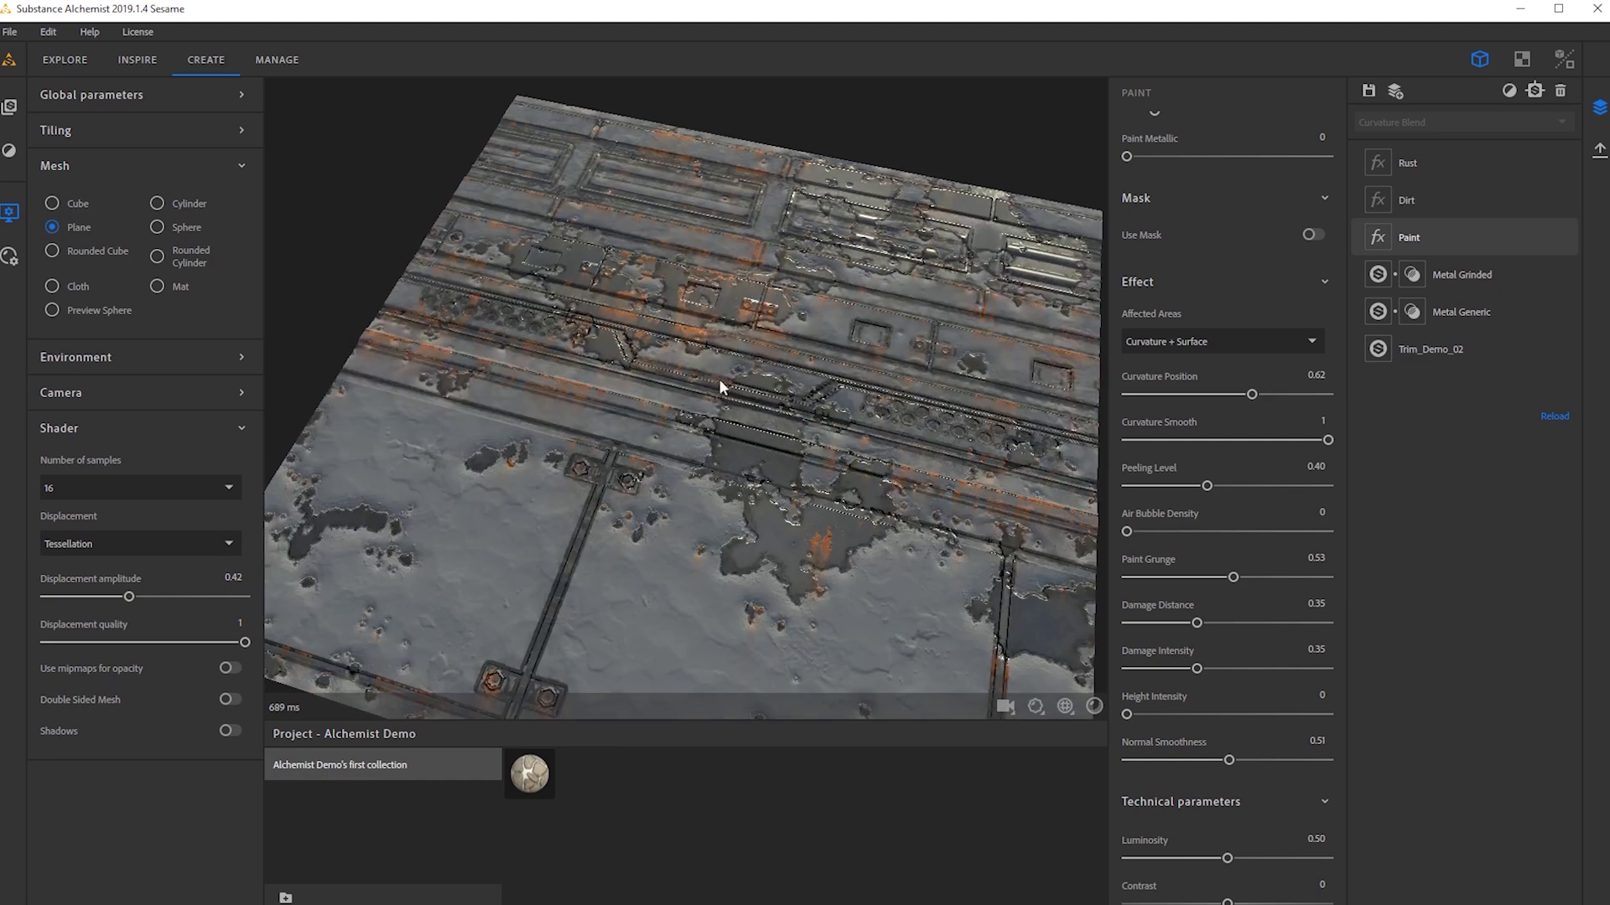
mouse_move(756, 497)
left_mouse_down()
mouse_move(478, 445)
mouse_move(672, 518)
mouse_move(561, 478)
mouse_move(810, 354)
mouse_move(678, 275)
left_mouse_up()
mouse_move(704, 352)
left_mouse_down()
mouse_move(753, 354)
mouse_move(753, 255)
mouse_move(806, 298)
left_mouse_up()
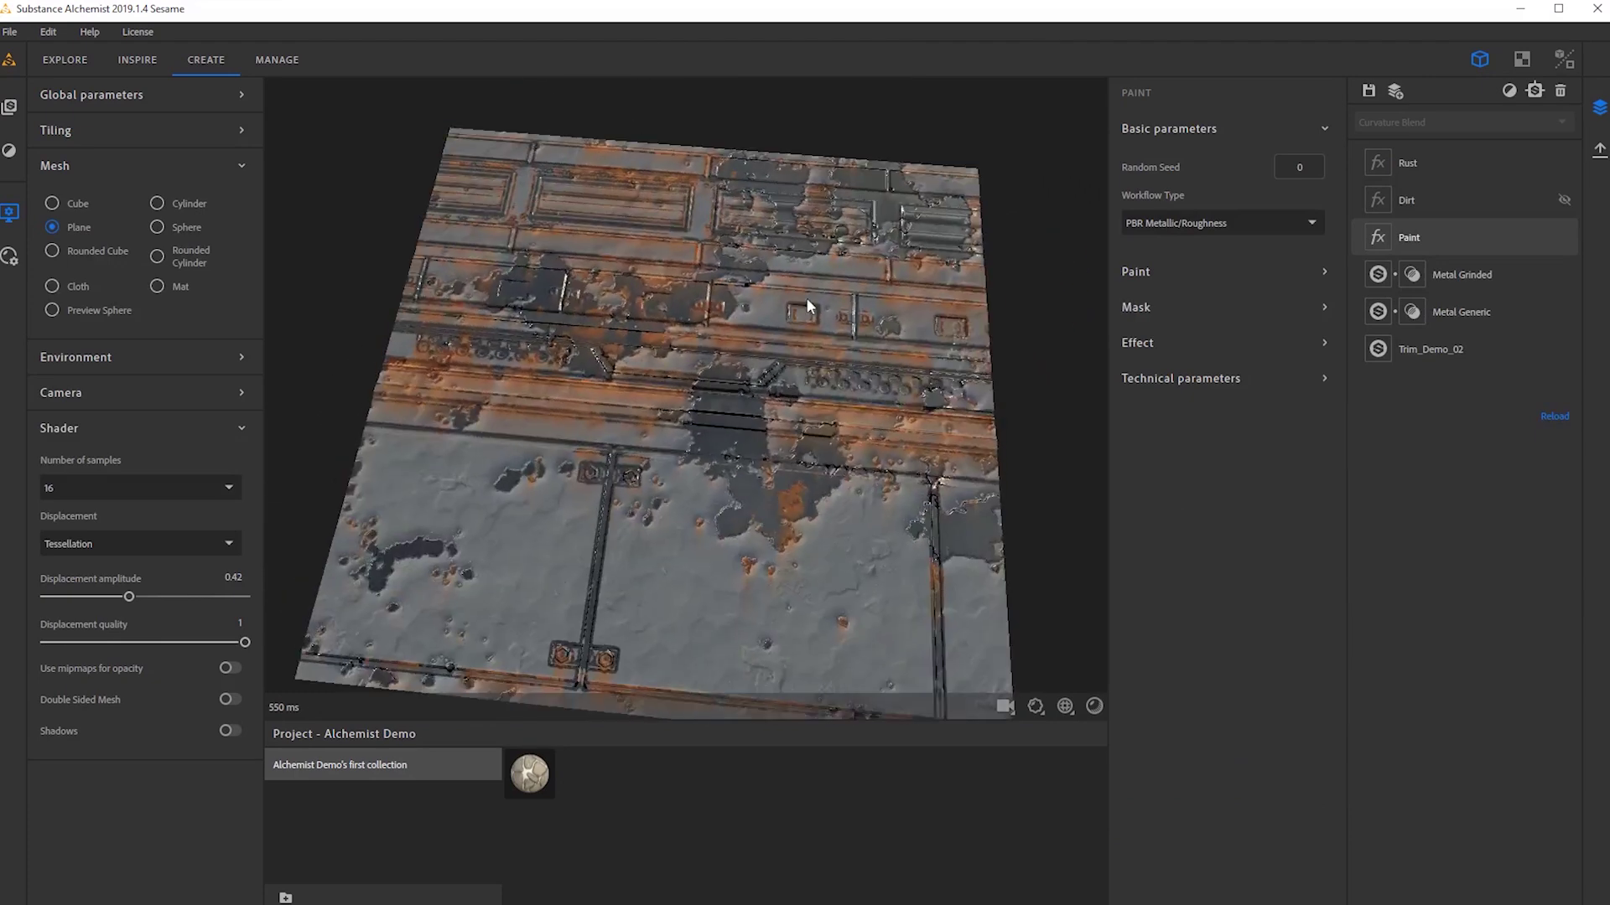
left_click_drag(756, 409, 721, 437)
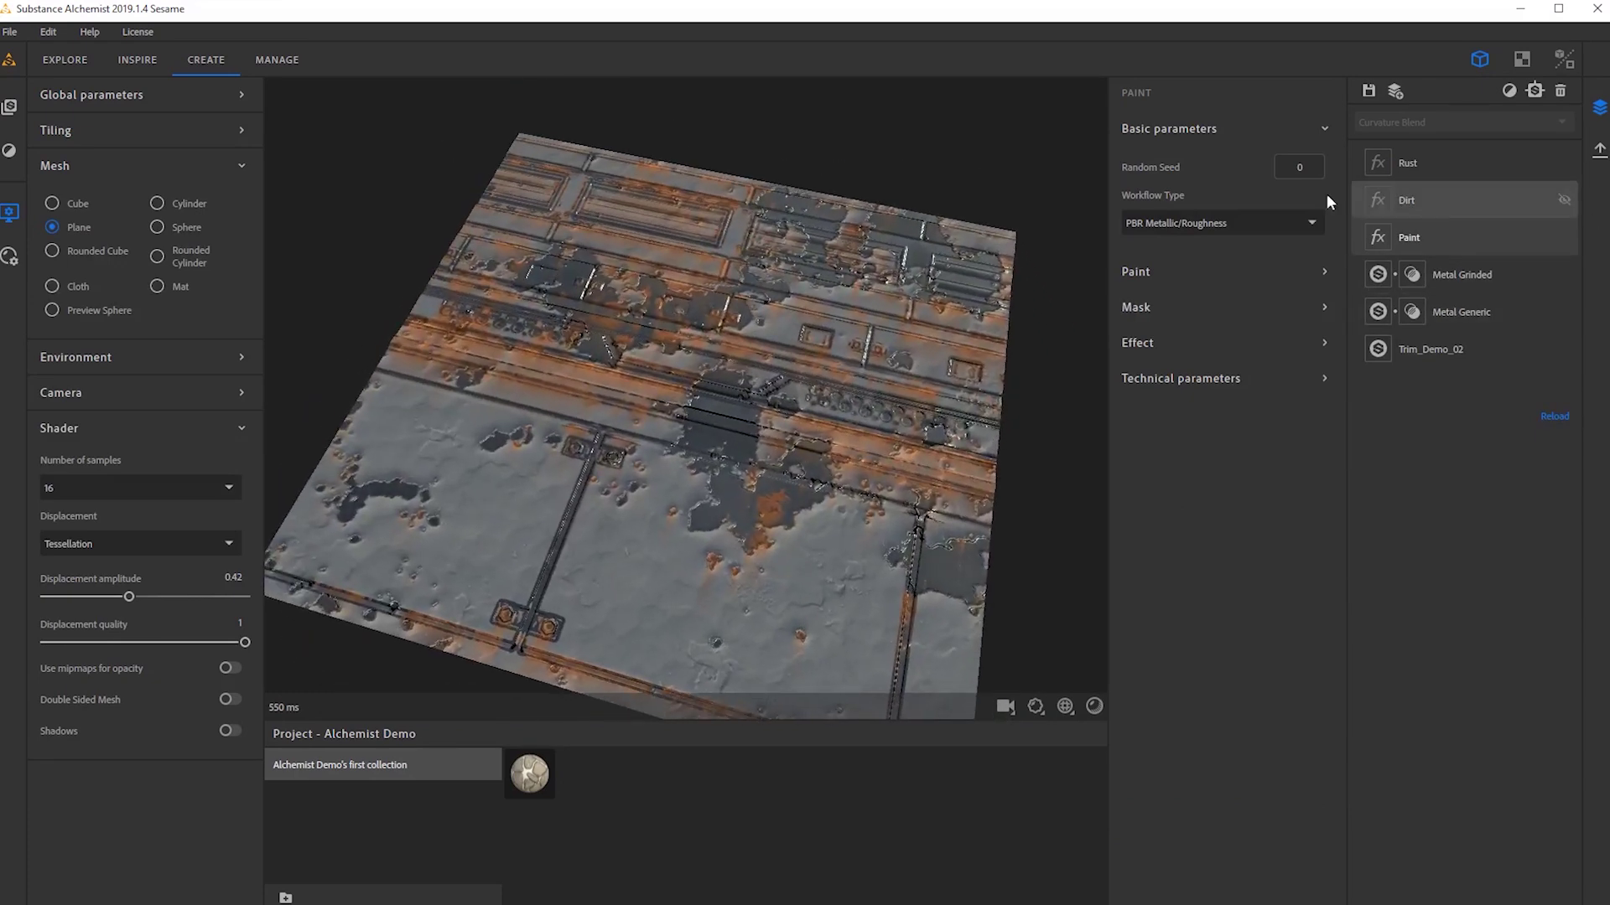
left_click_drag(847, 385, 485, 154)
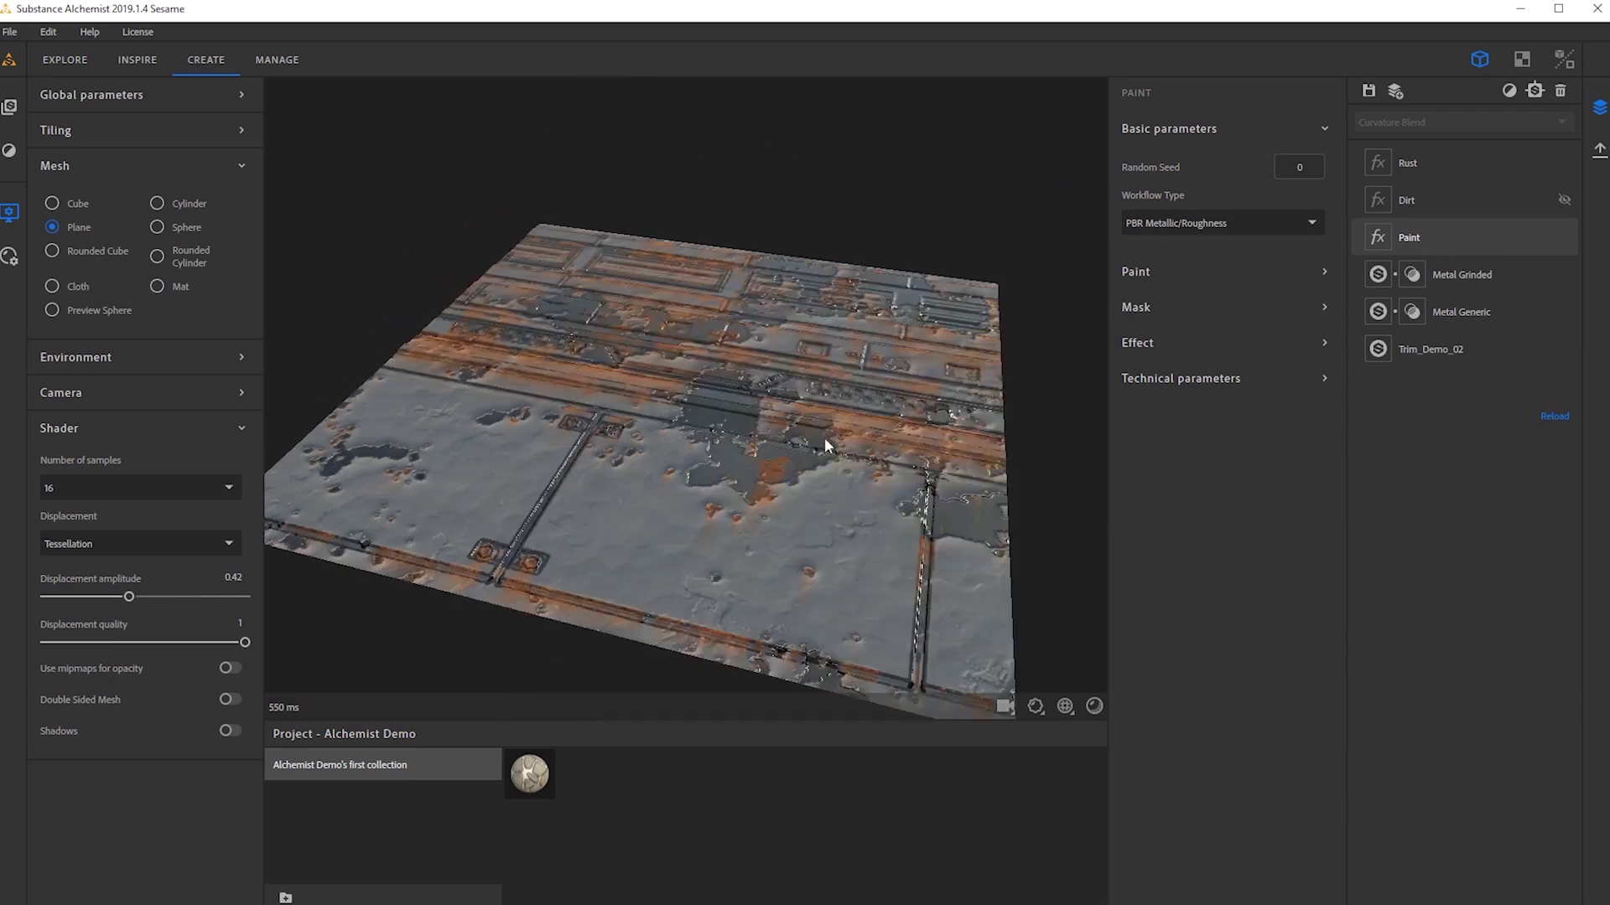
left_click_drag(825, 442, 731, 226)
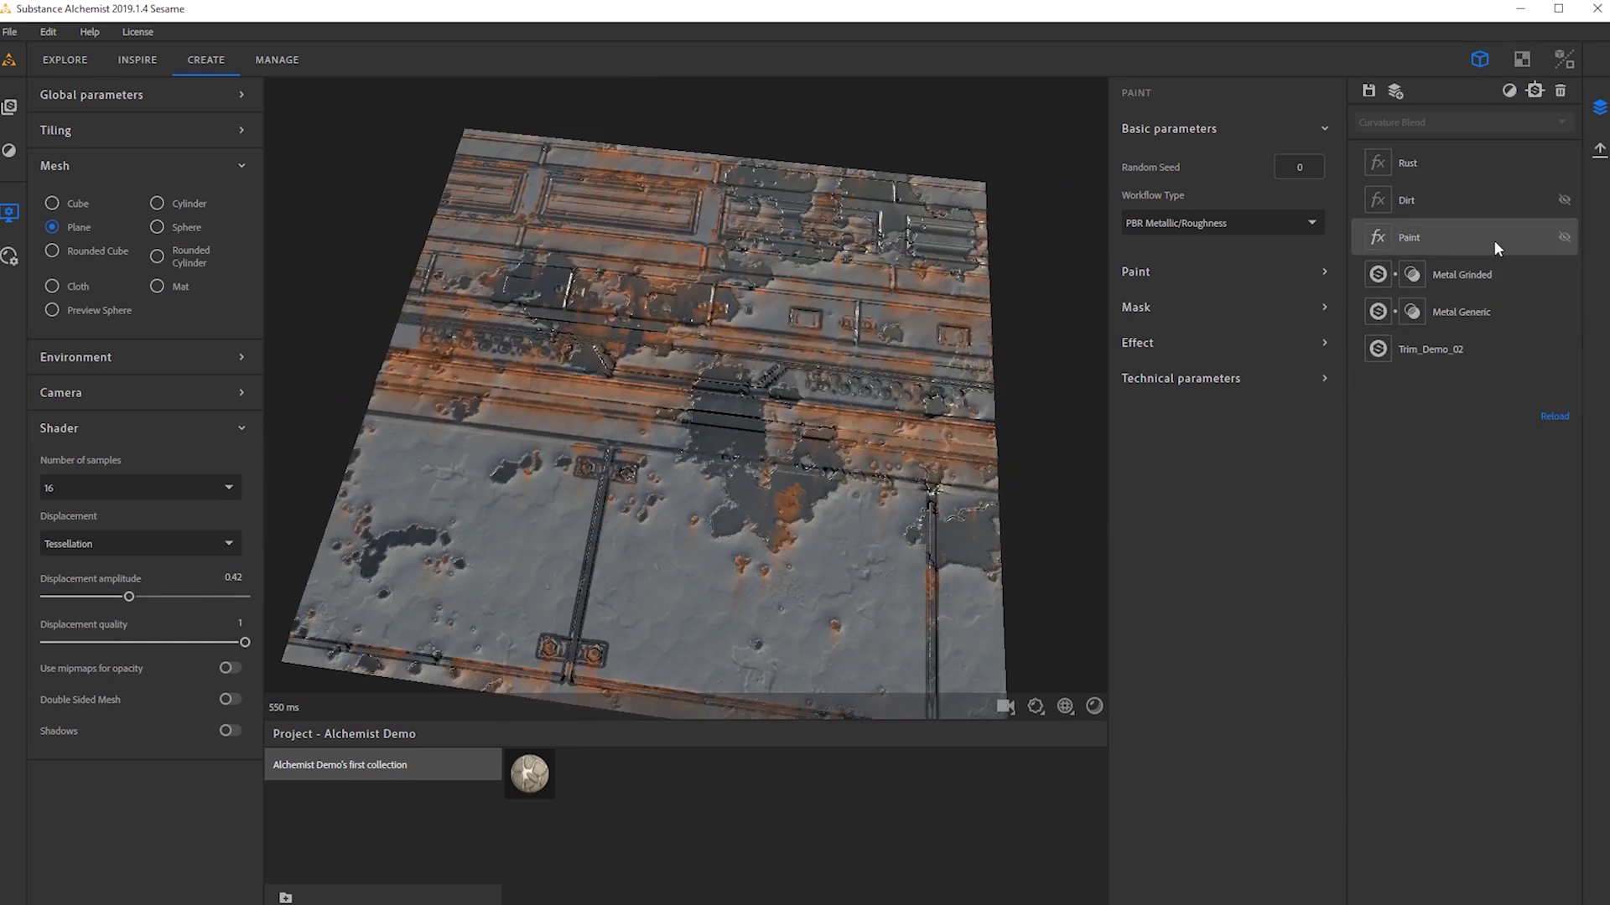
left_click(1470, 239)
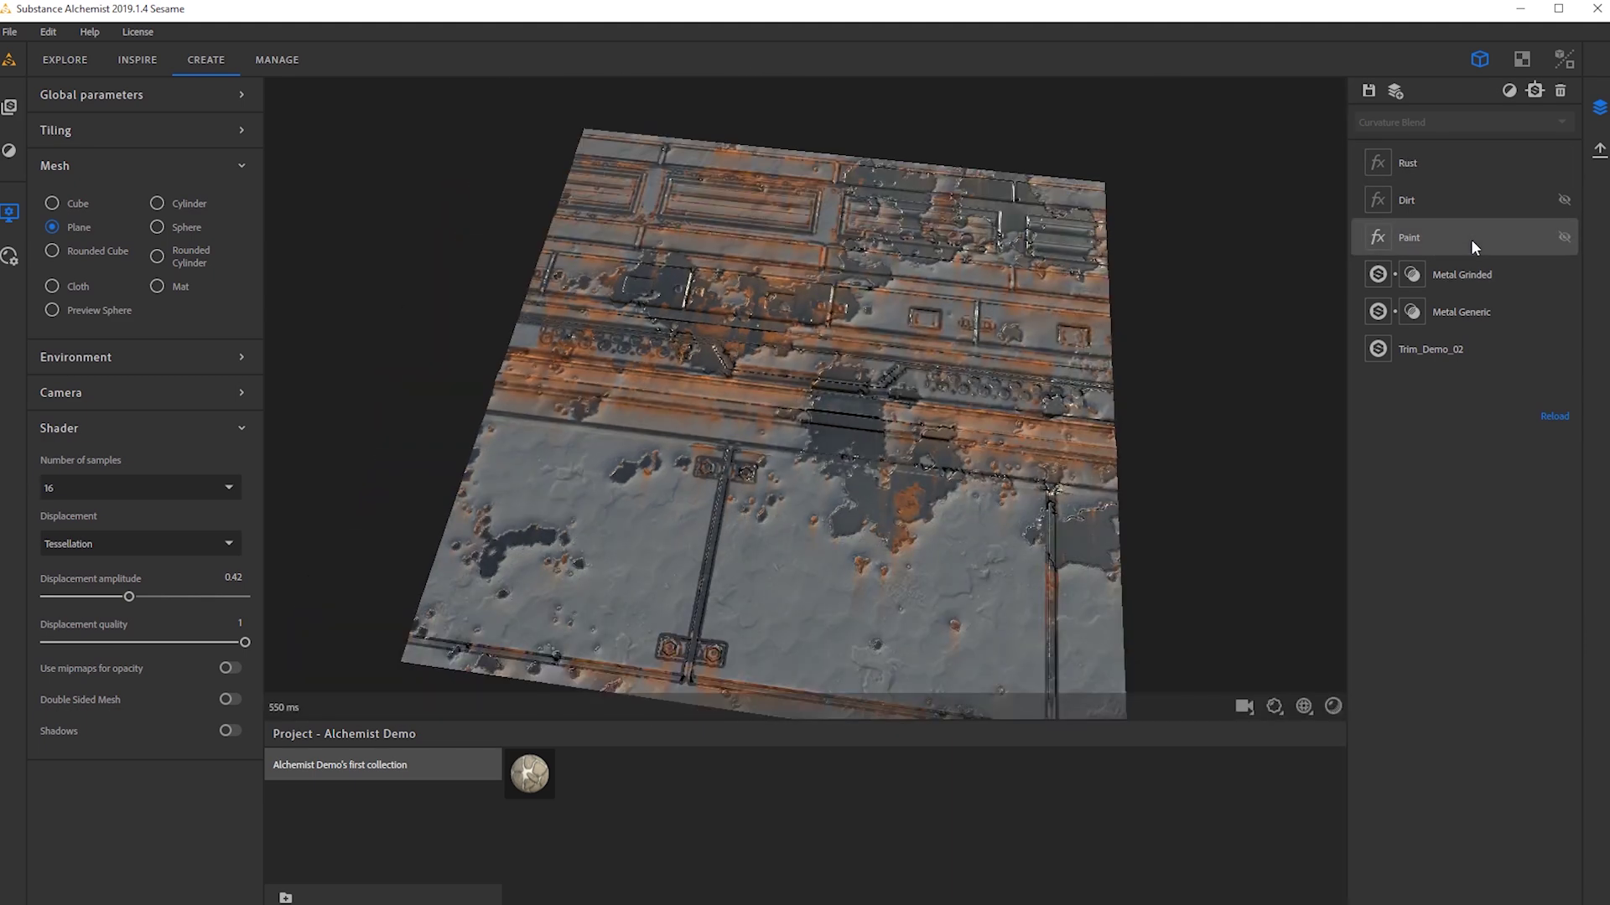
left_click_drag(1099, 360, 940, 400)
left_click(1465, 238)
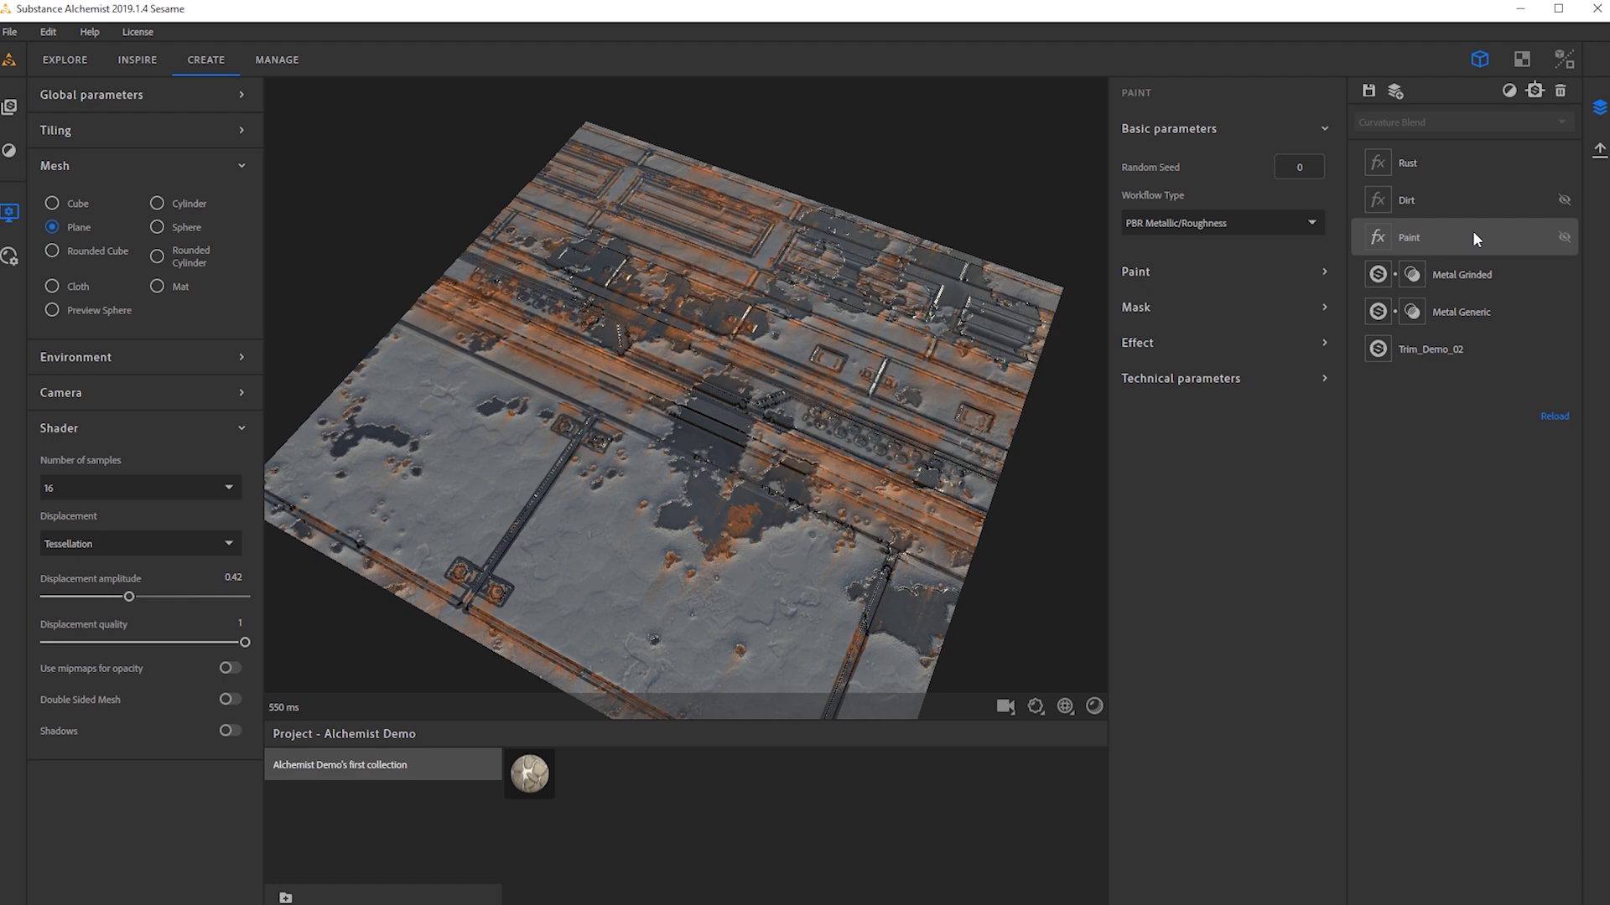
Delete the Paint layer from the stack.
key("Delete")
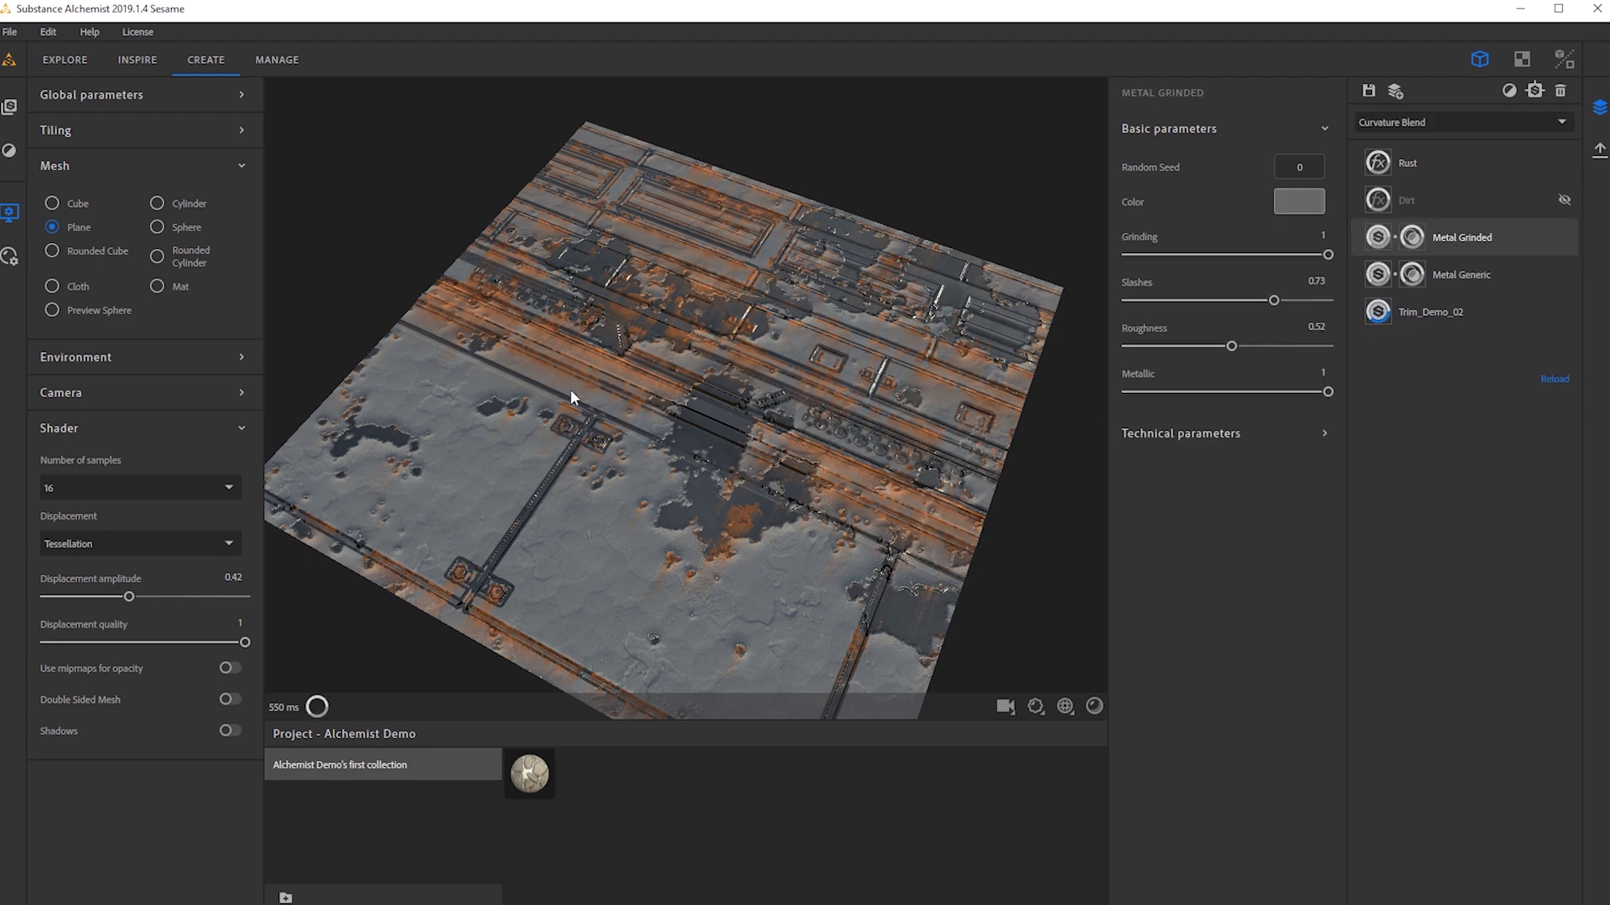
left_click_drag(706, 381, 781, 406)
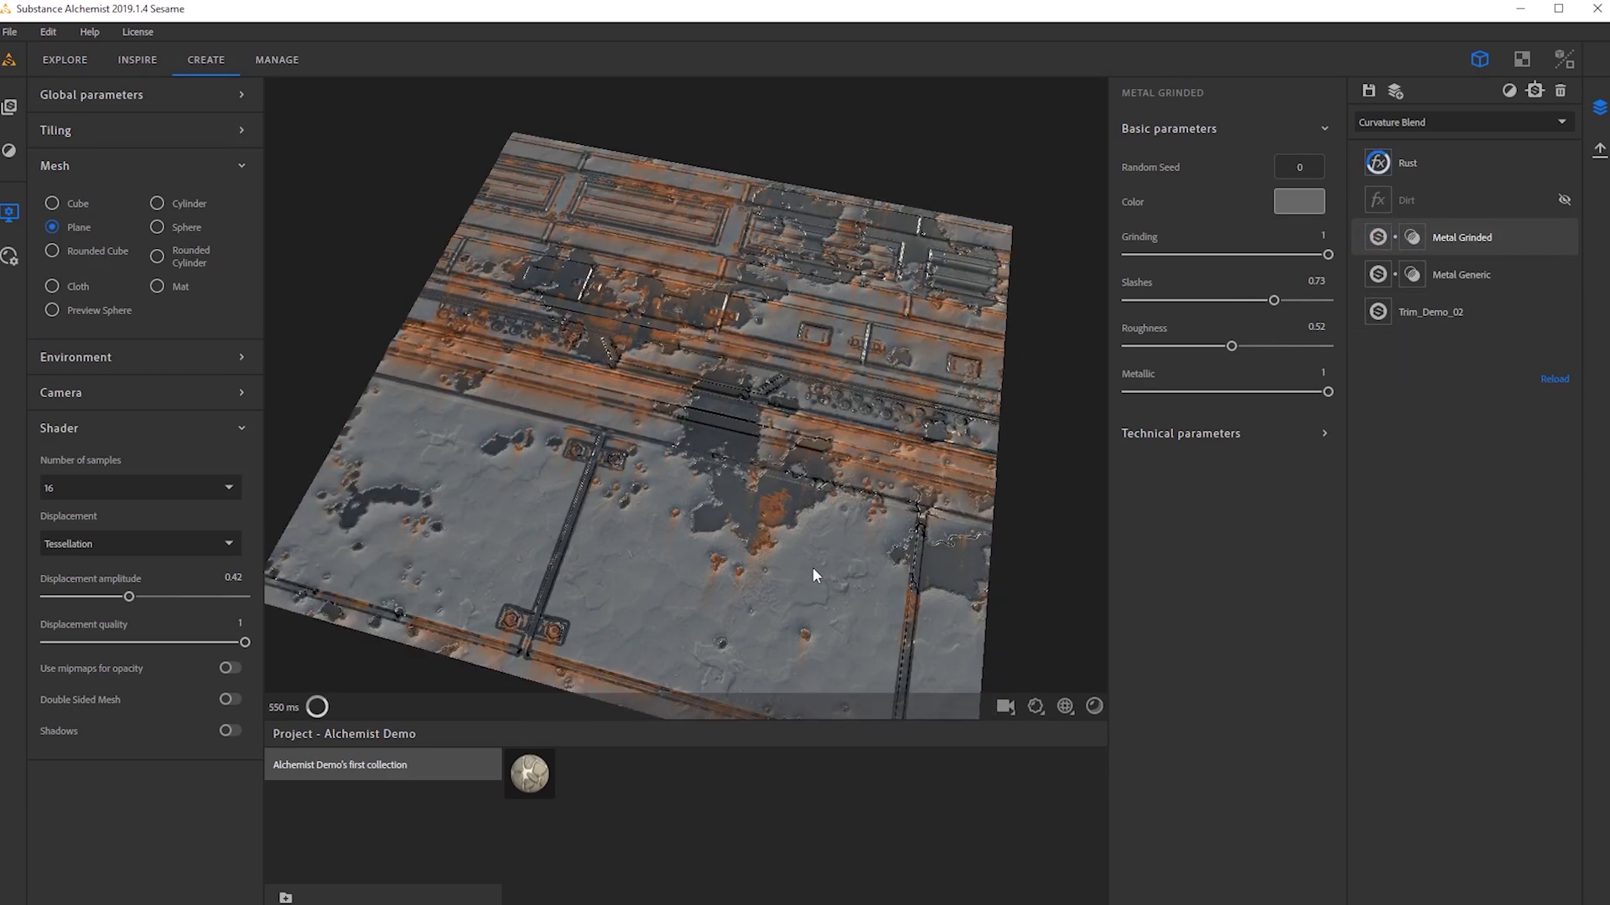
left_click_drag(822, 306, 788, 284)
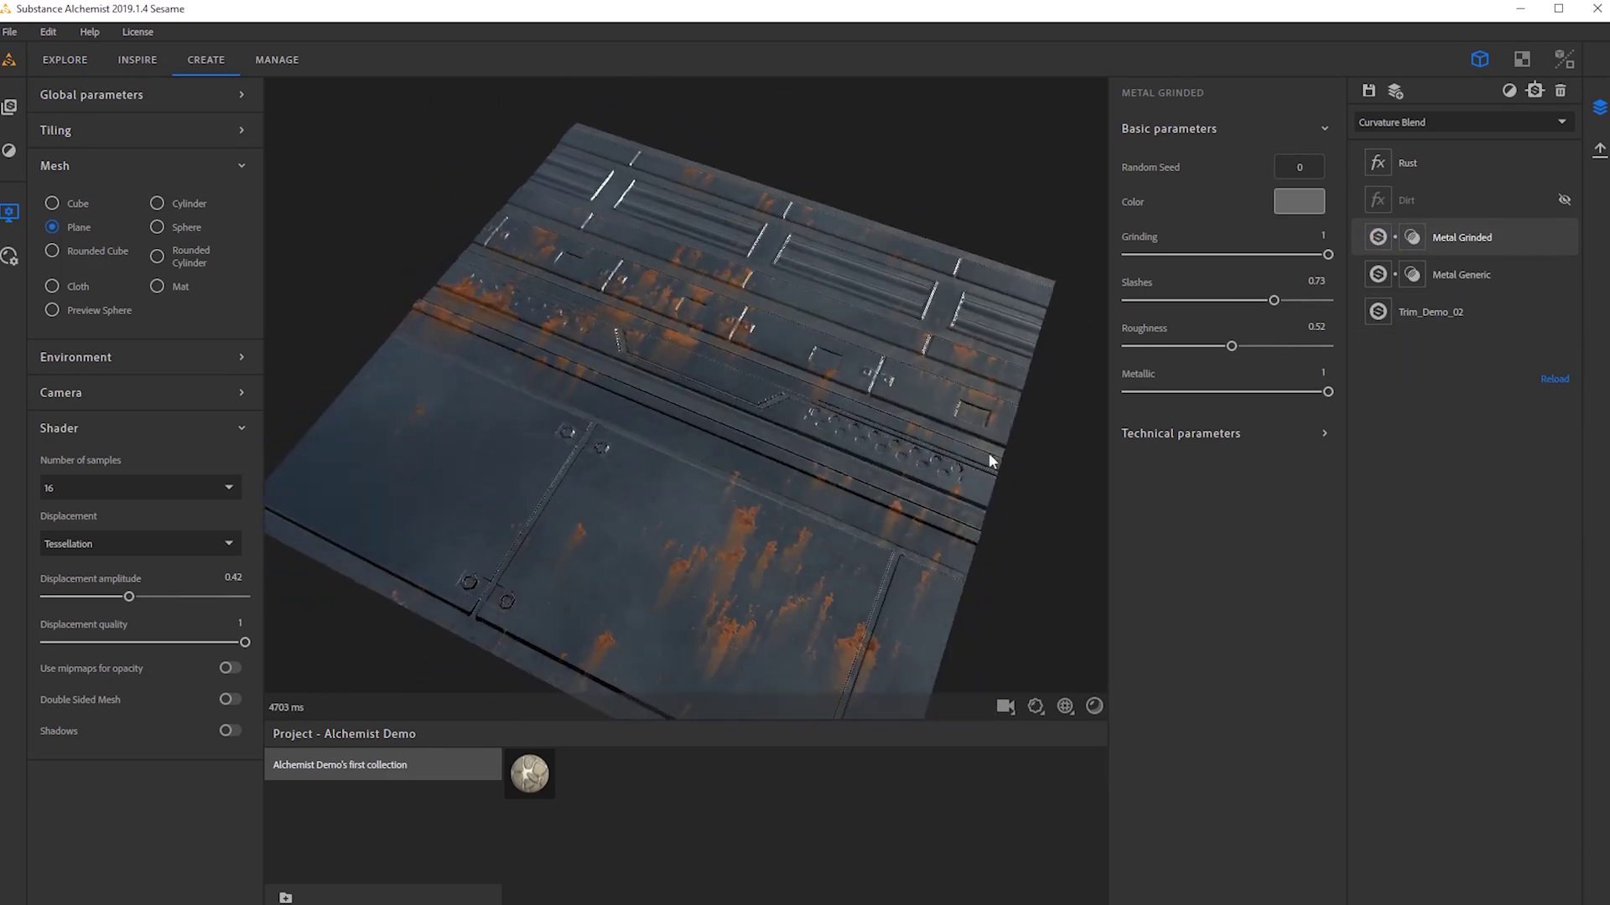
left_click(1489, 120)
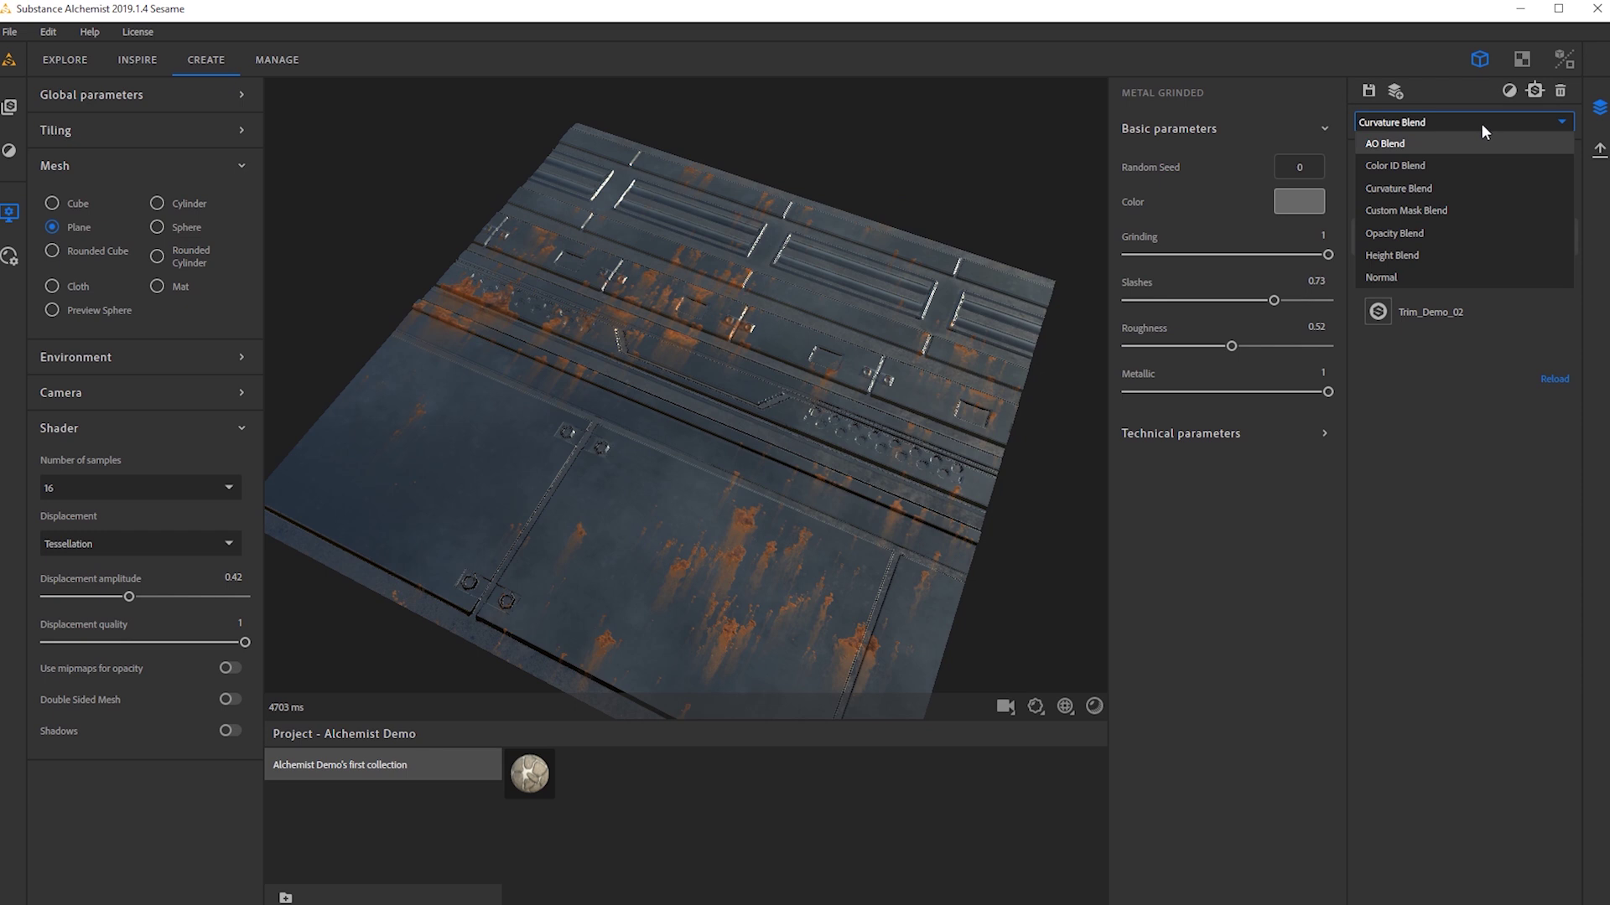
left_click(1511, 91)
Add a Moss Splatter filter from the Filters list.
left_click(1511, 91)
scroll(1500, 387, "down", 2)
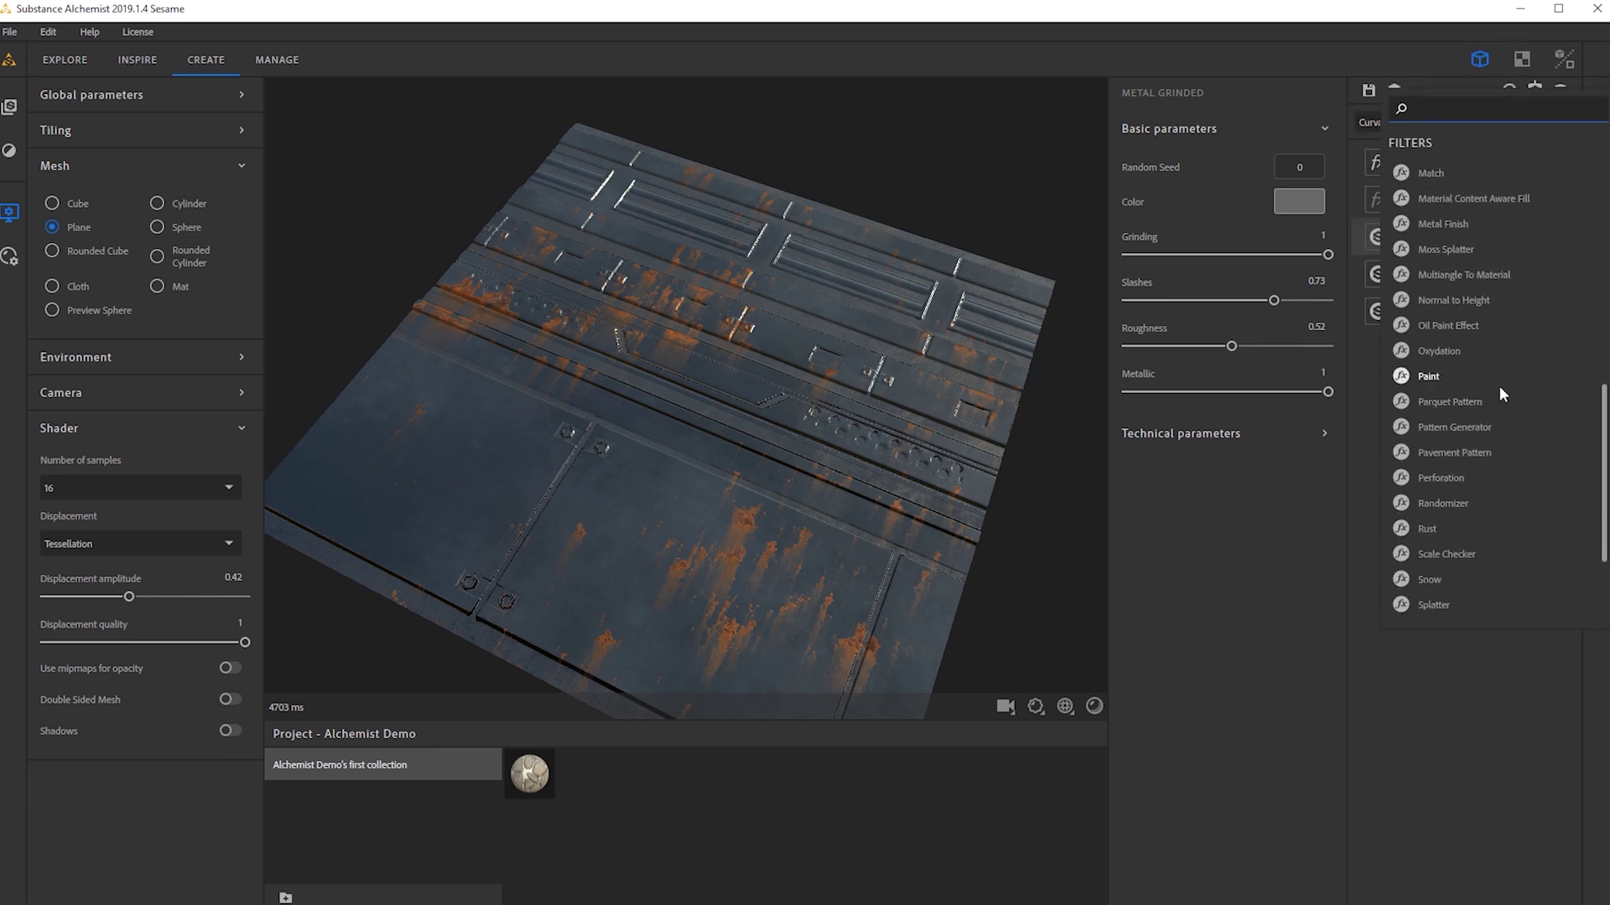
scroll(1467, 419, "down", 2)
scroll(1451, 361, "up", 8)
scroll(1450, 323, "down", 3)
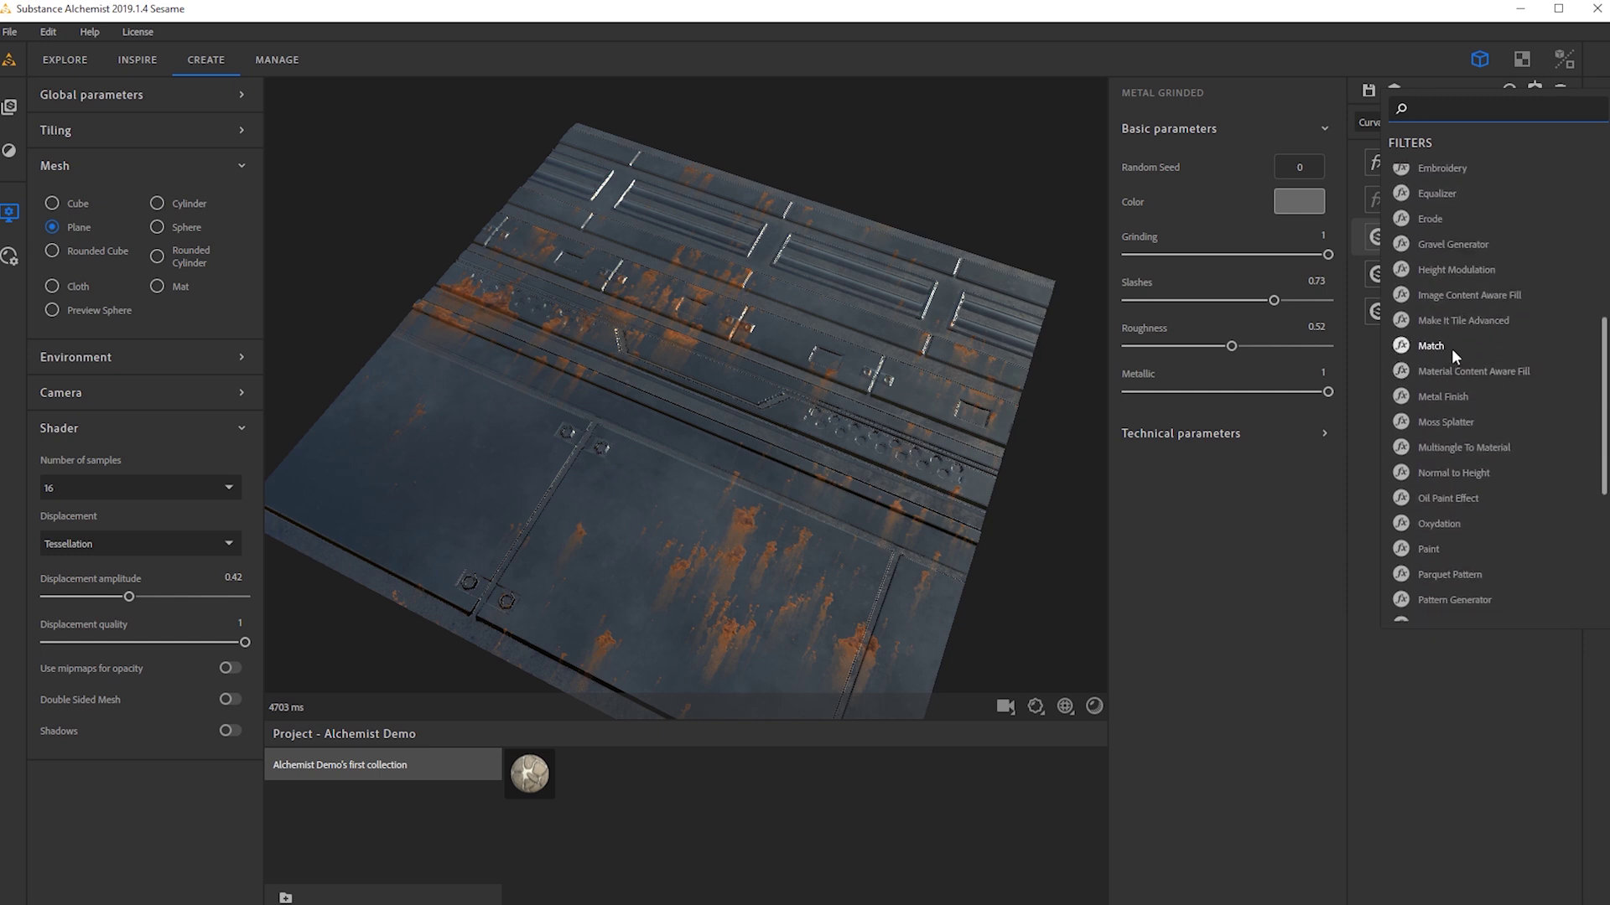
left_click(1464, 424)
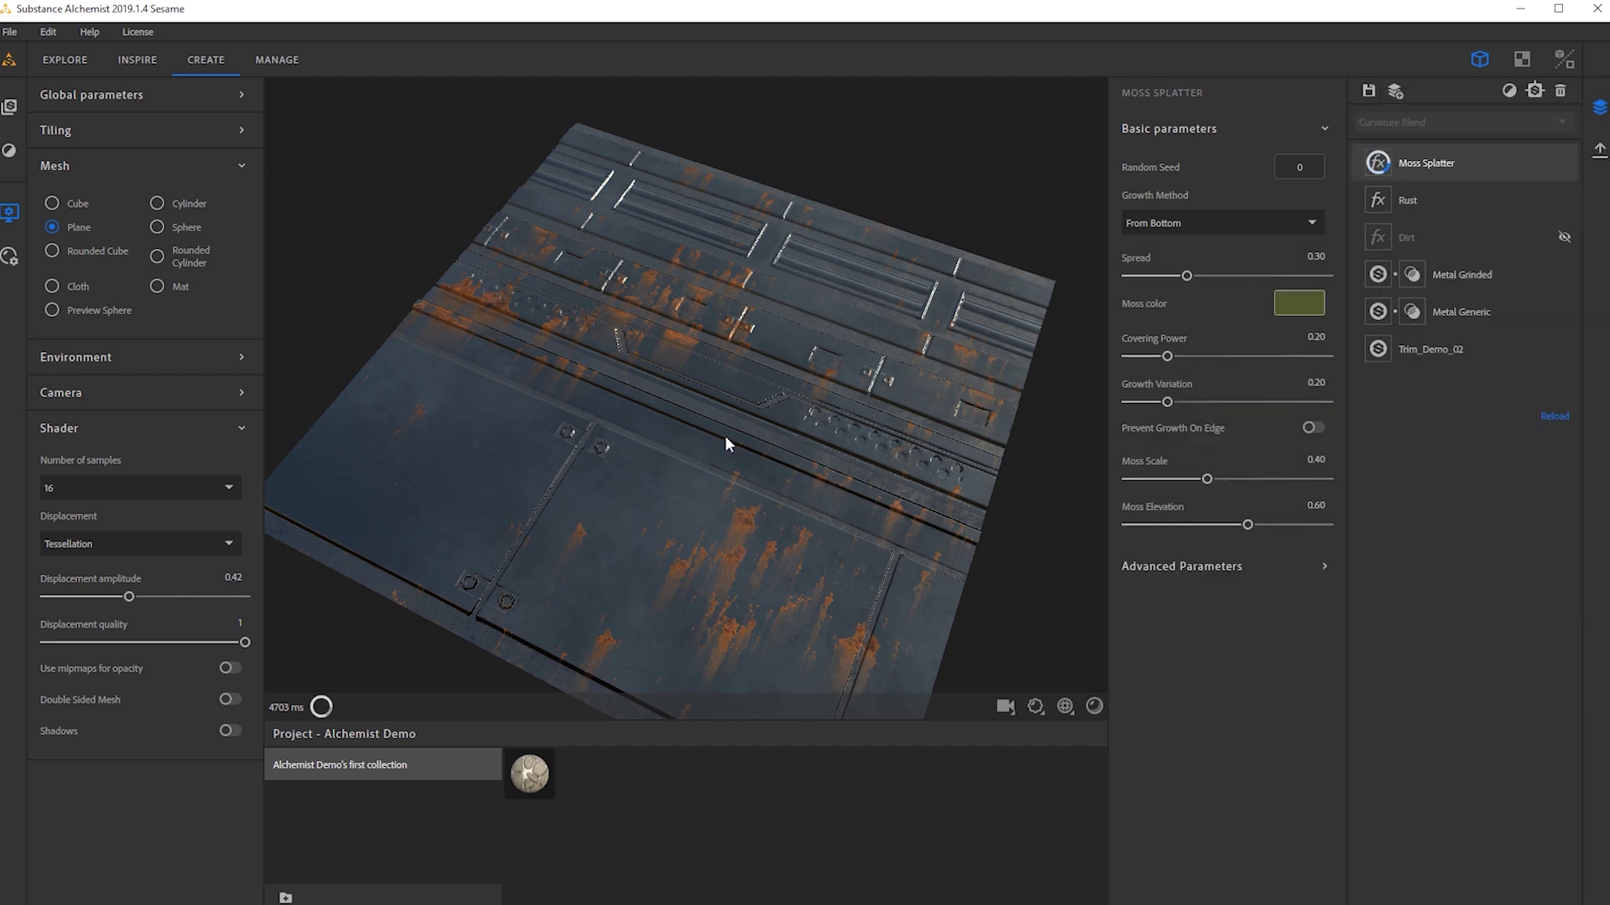
Set moss Spread to 0.42 and Moss Scale to 0.35.
left_click_drag(650, 481, 805, 502)
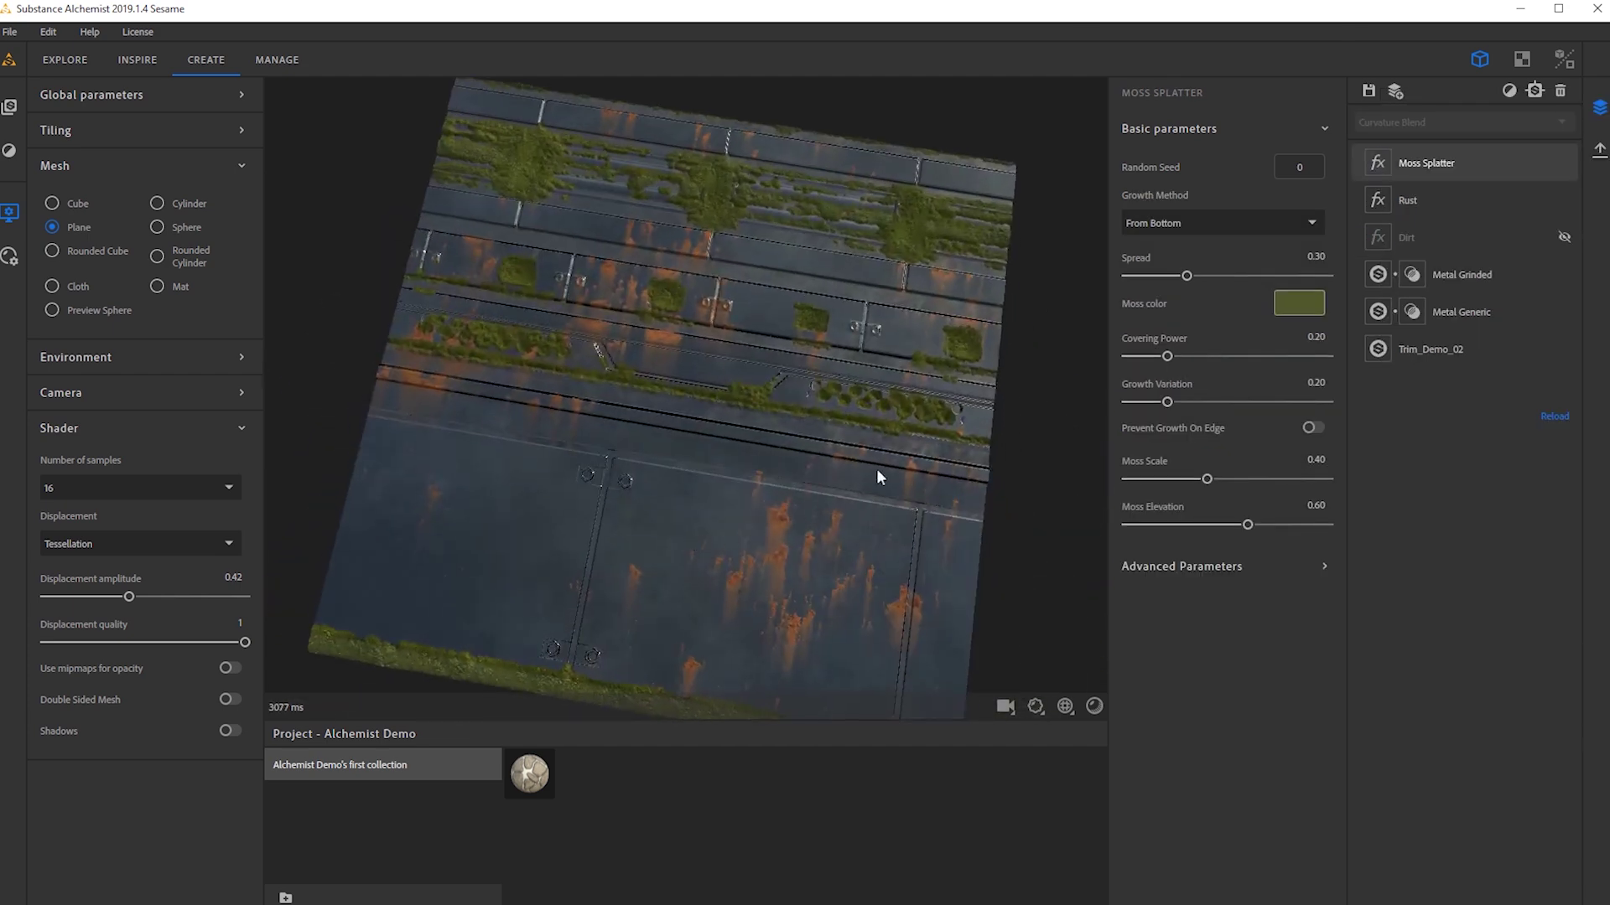
left_click_drag(726, 432, 638, 442)
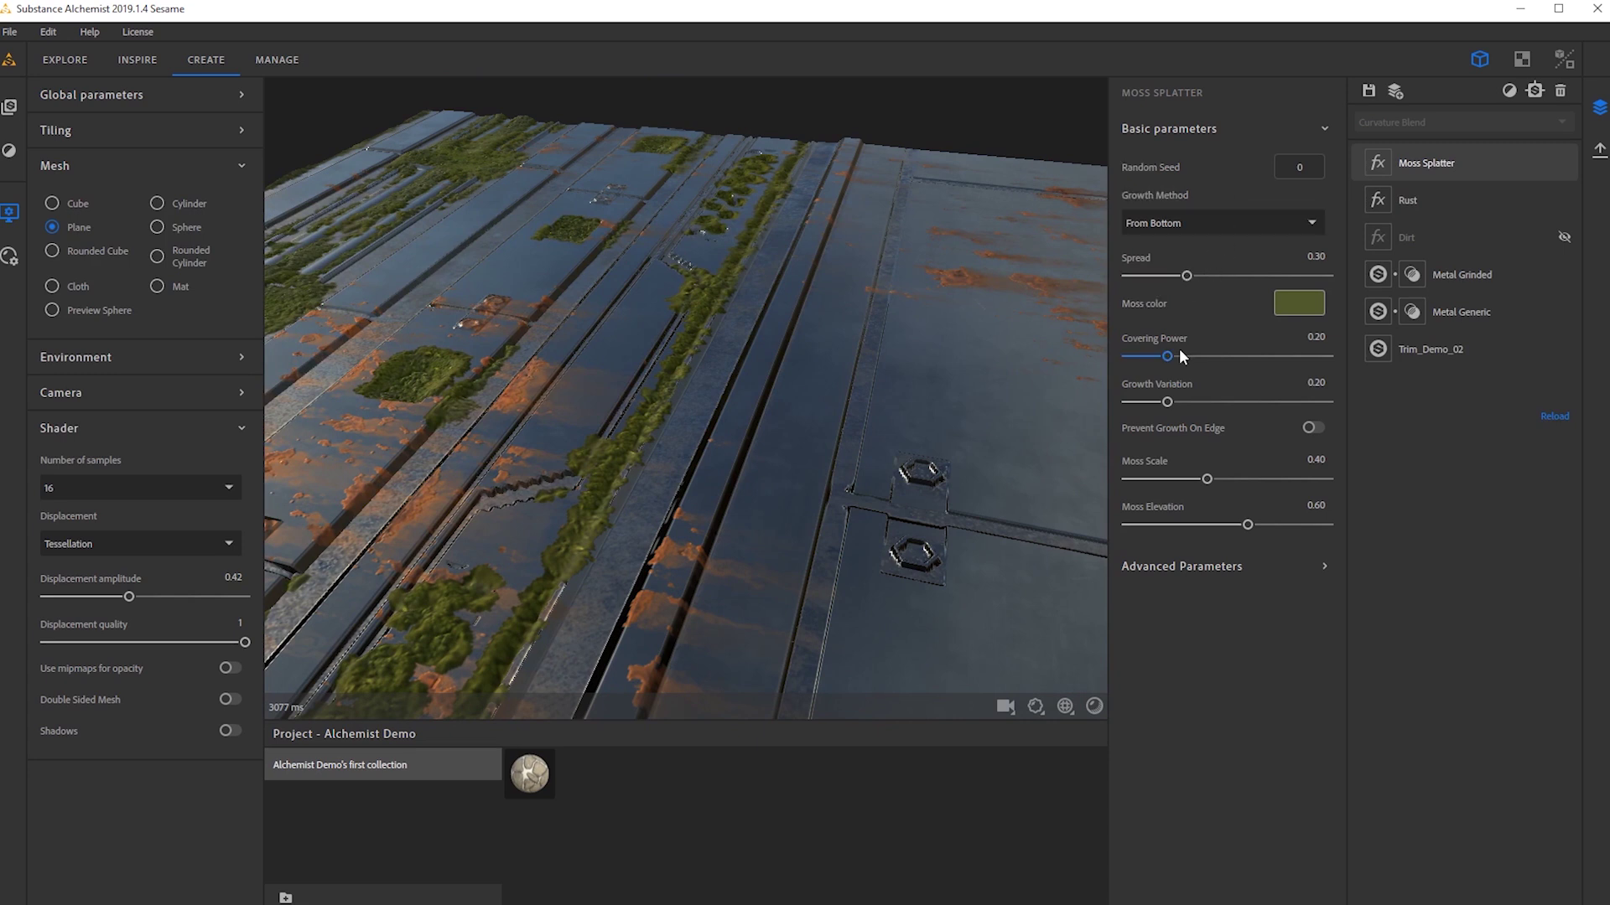
left_click_drag(1193, 279, 1208, 276)
left_click_drag(818, 395, 858, 511)
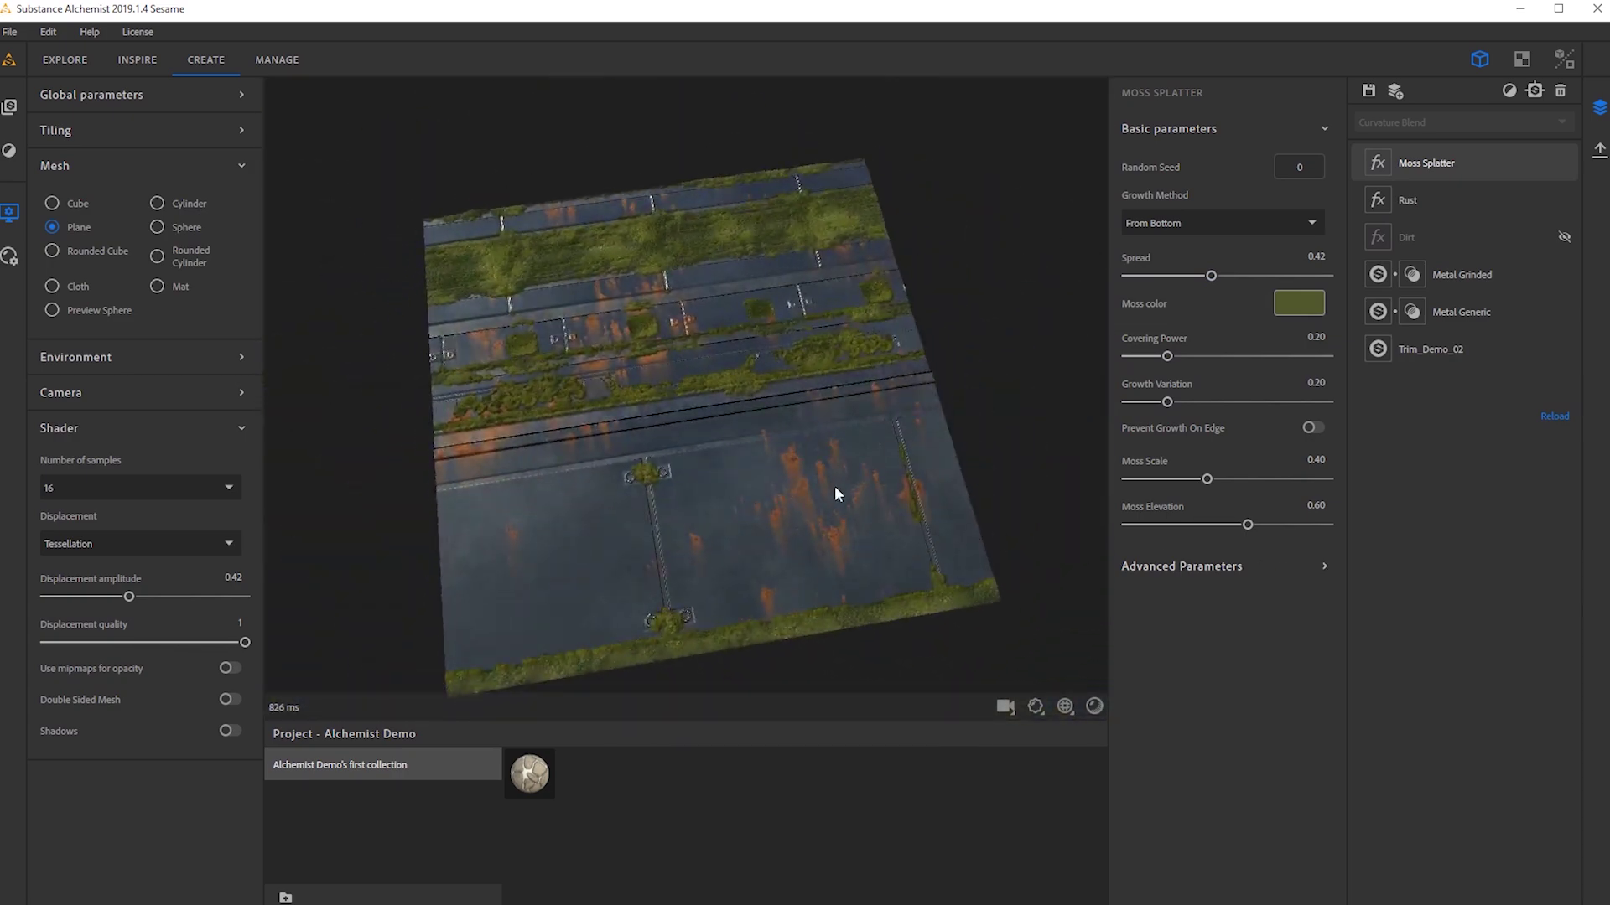
left_click_drag(1219, 526, 1175, 525)
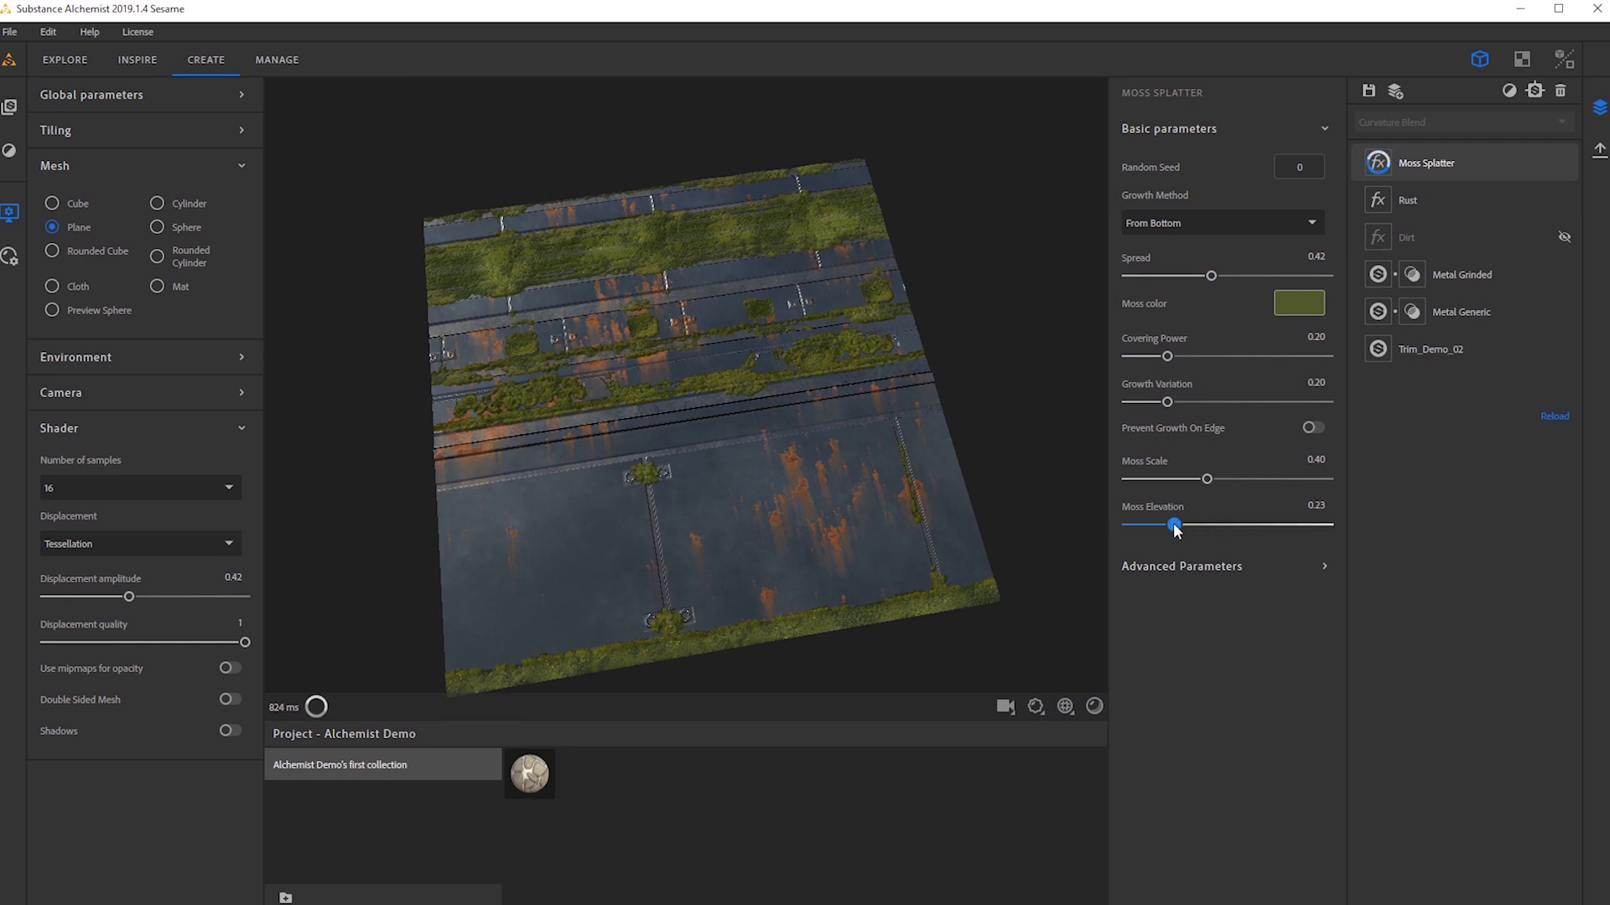
left_click(1274, 526)
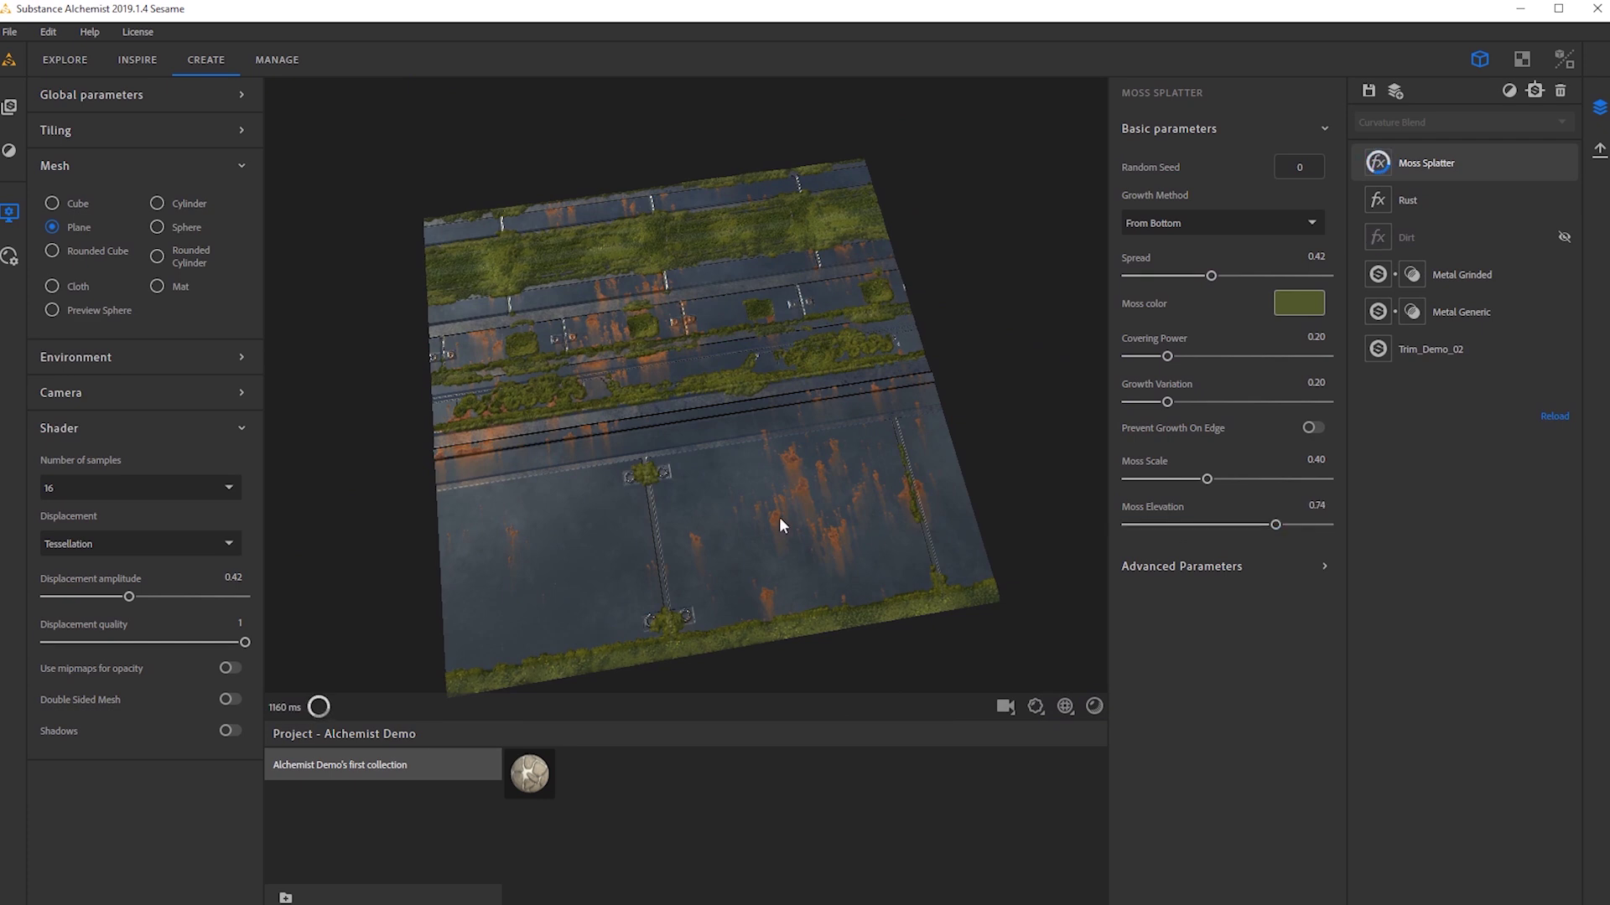
left_click_drag(780, 517, 713, 495)
left_click_drag(1205, 479, 1264, 477)
left_click(1265, 481)
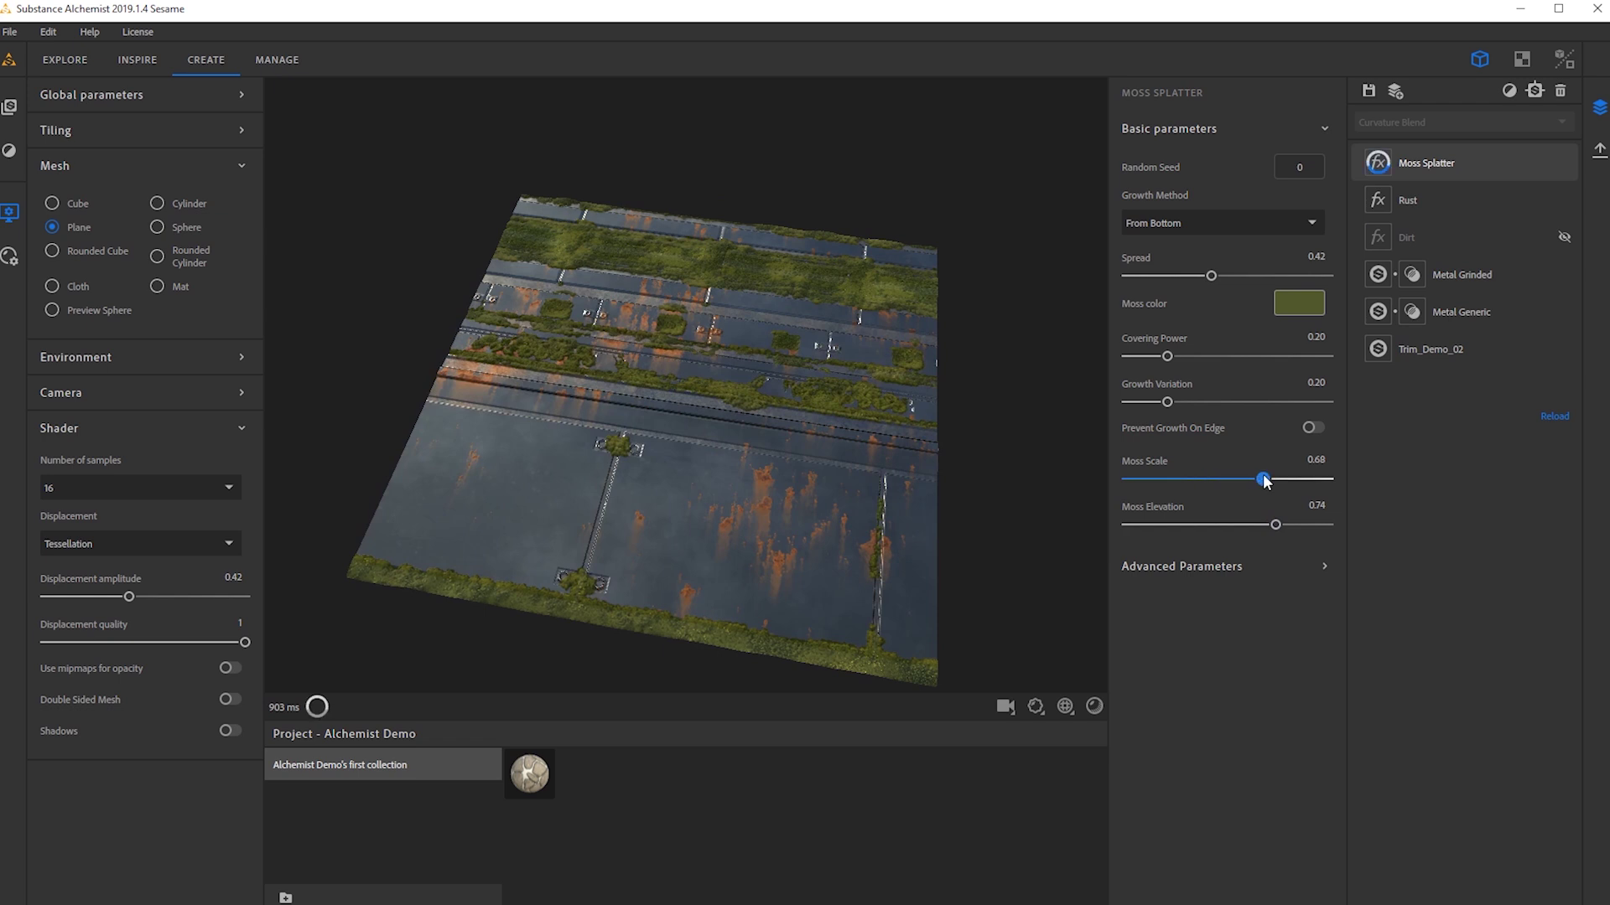
left_click_drag(1265, 480, 1197, 480)
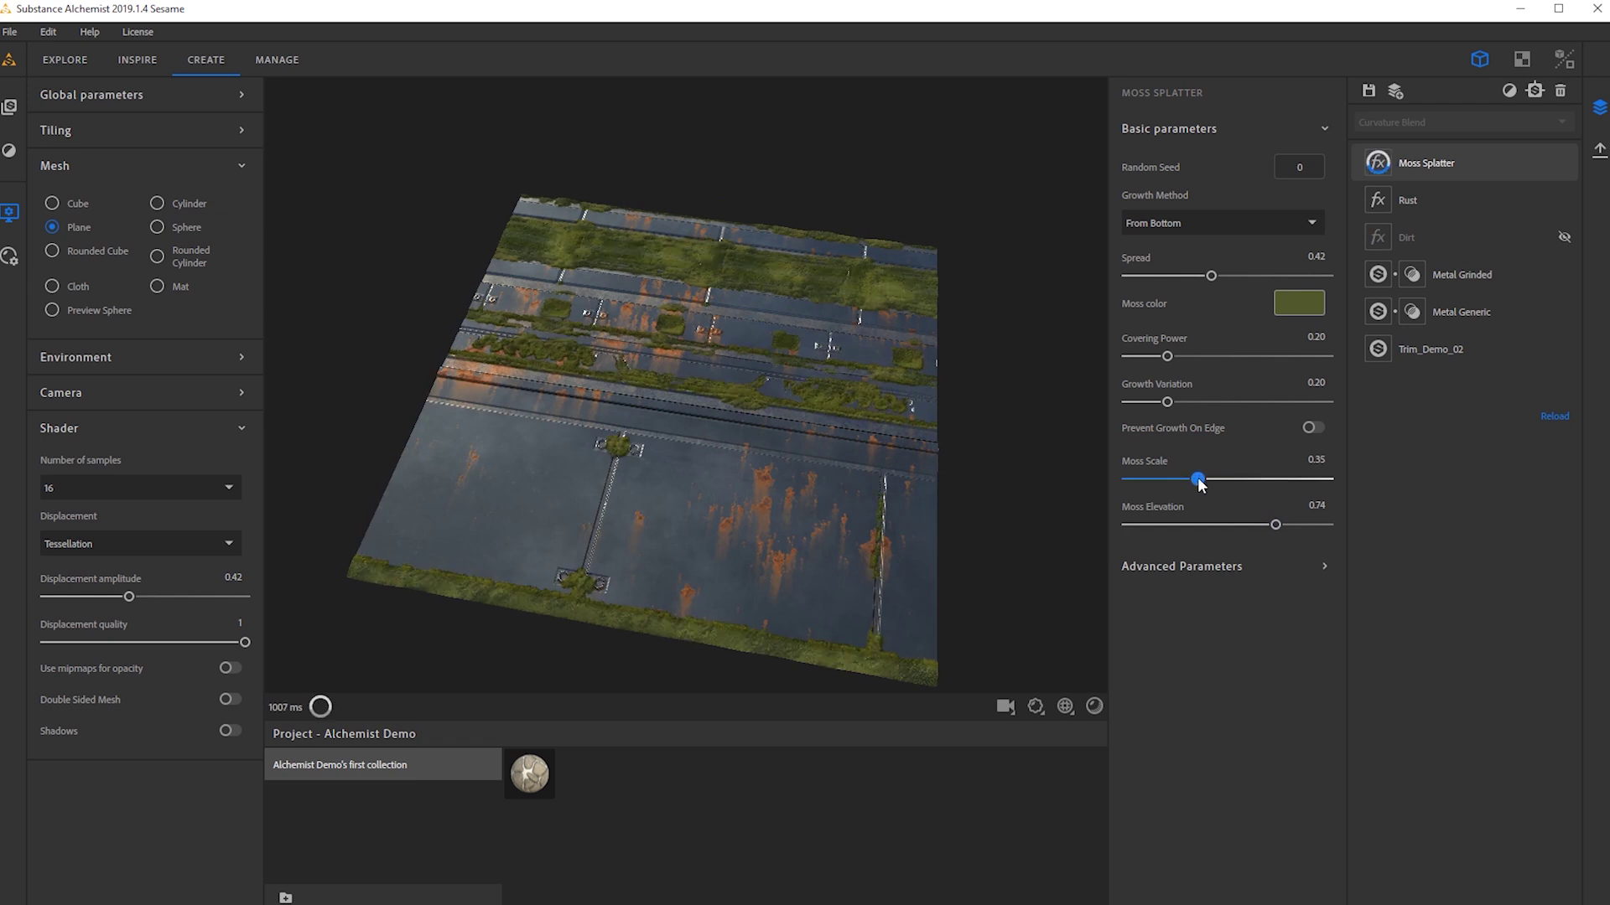
Raise moss Covering Power to 0.66 and Growth Variation to 0.74.
left_click(1194, 565)
left_click_drag(570, 472, 753, 428)
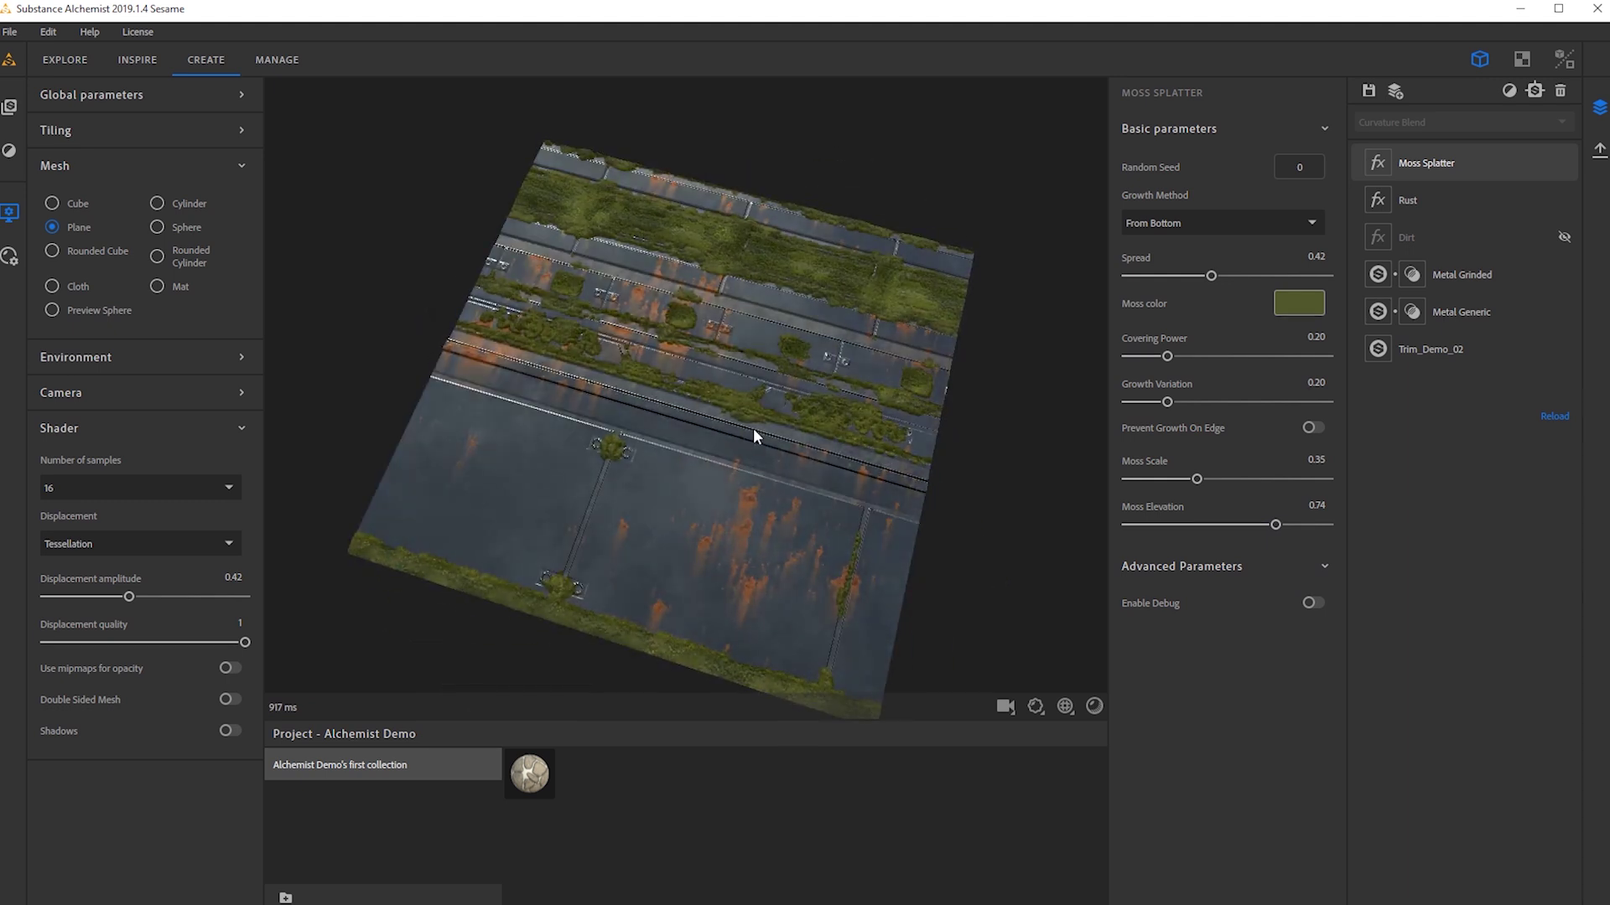
left_click_drag(1169, 357, 1258, 357)
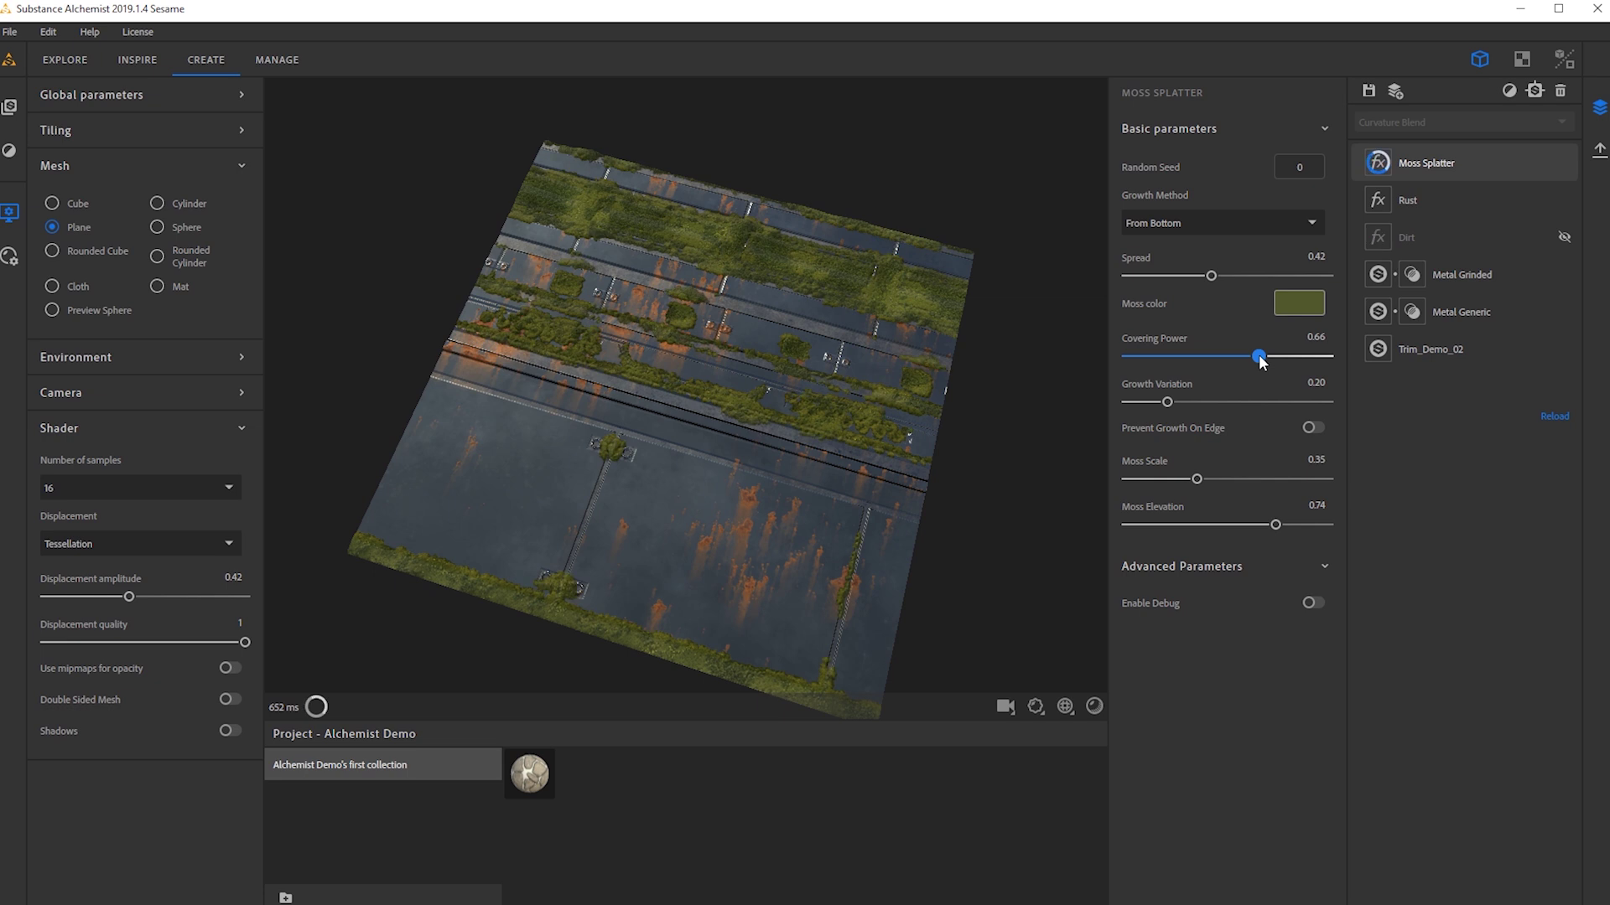
left_click_drag(1227, 402, 1274, 402)
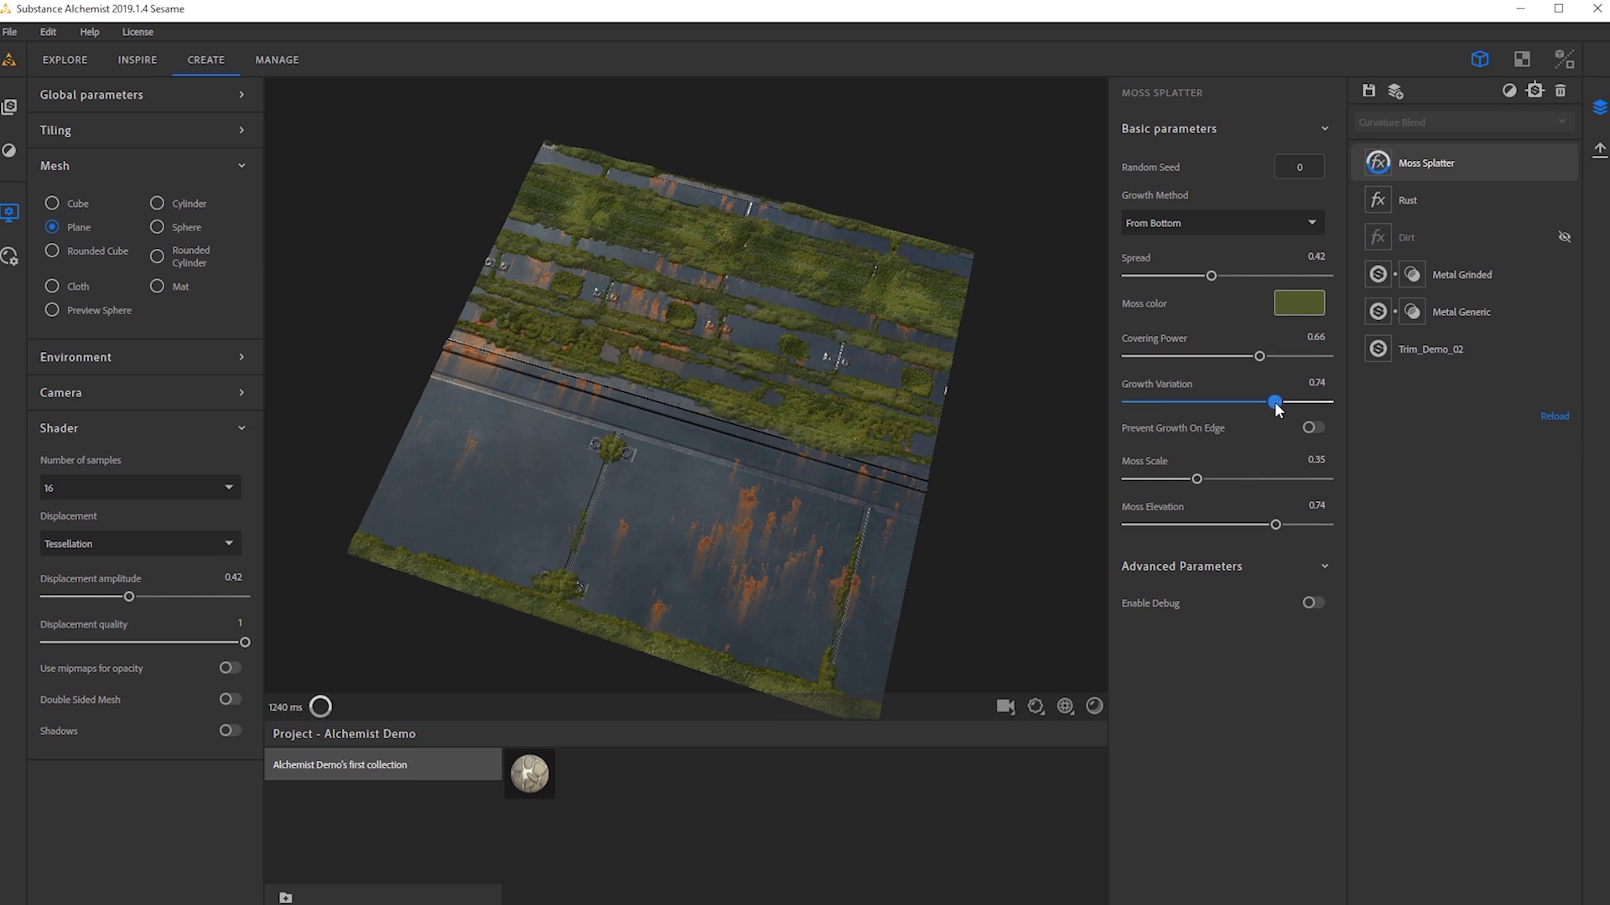
left_click_drag(619, 491, 577, 425)
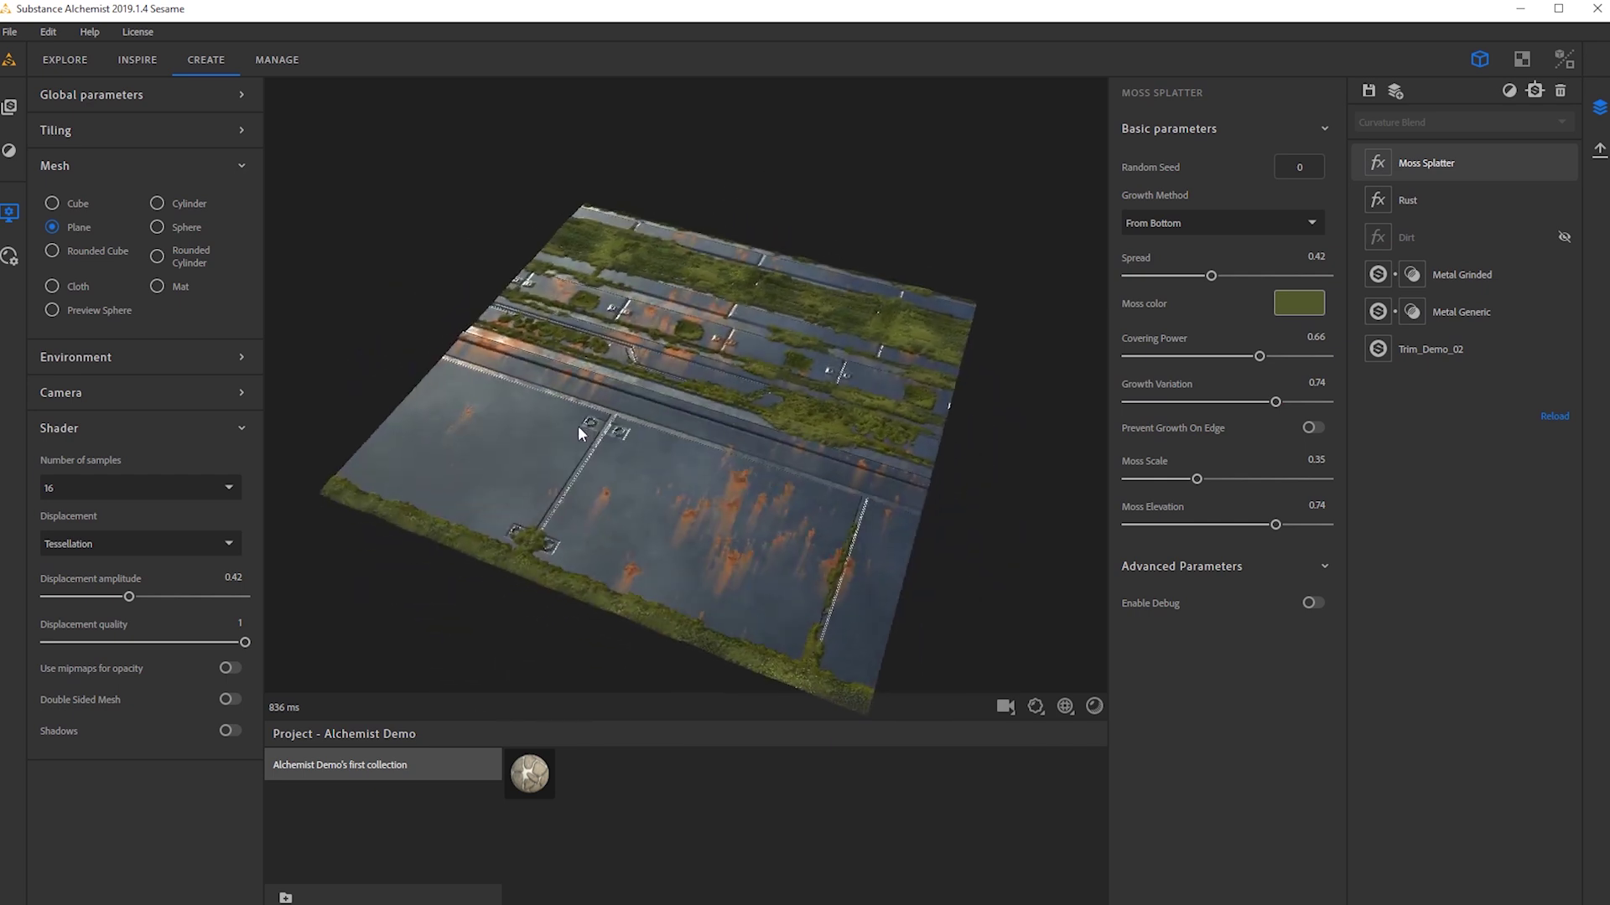
Set Moss Splatter's Growth Method to From Top, briefly comparing it with Directional.
left_click(1201, 228)
left_click(1194, 269)
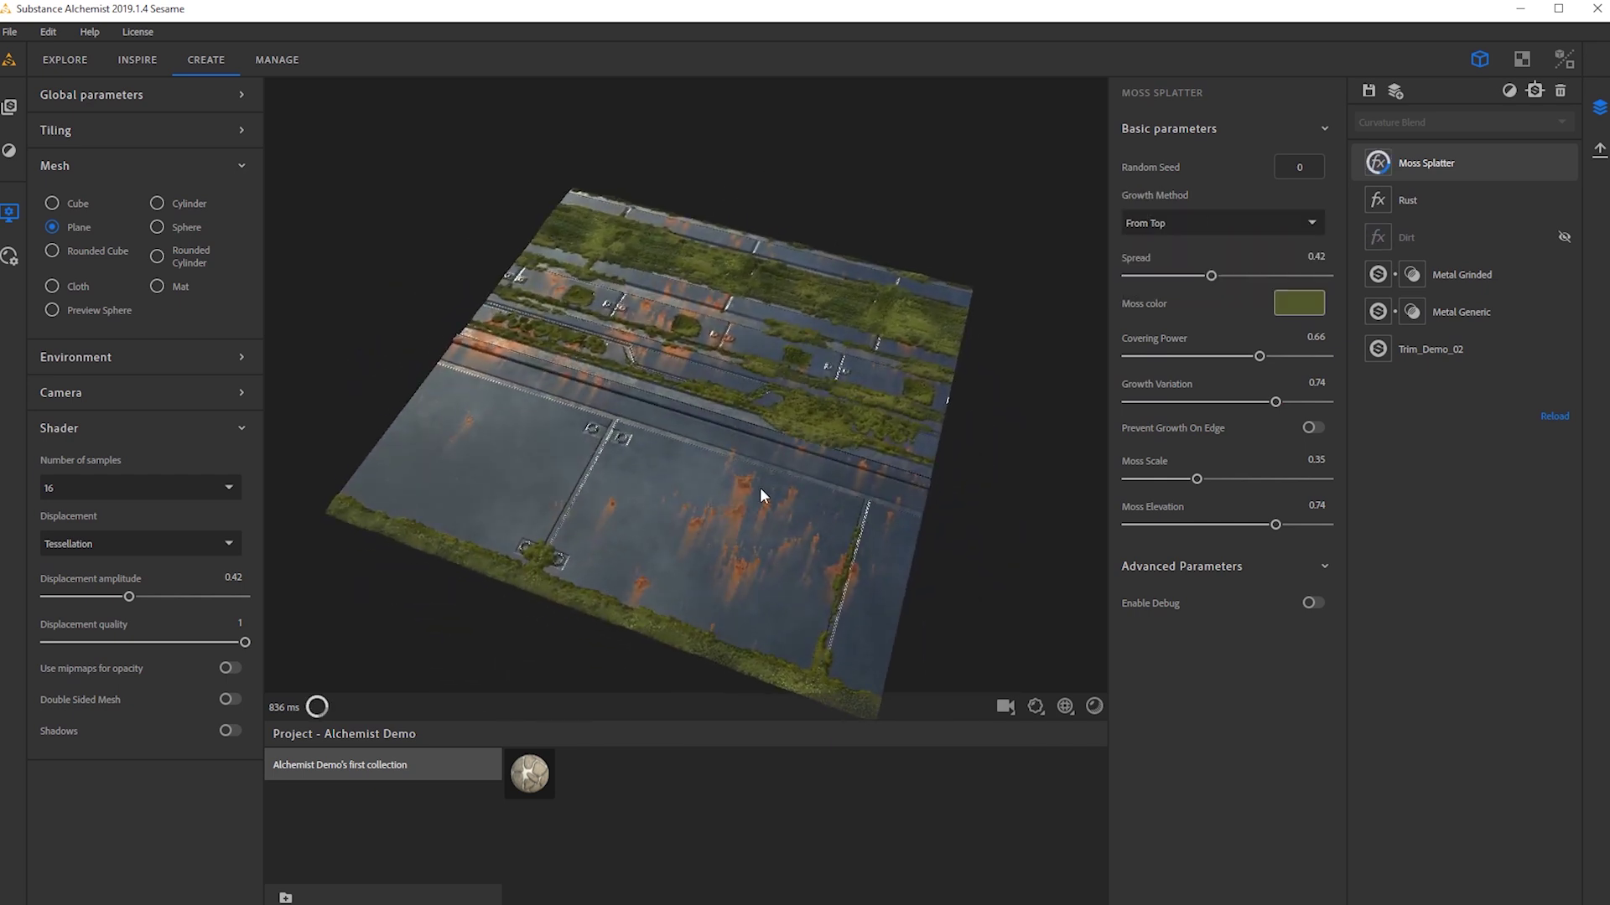
left_click_drag(697, 508, 635, 372)
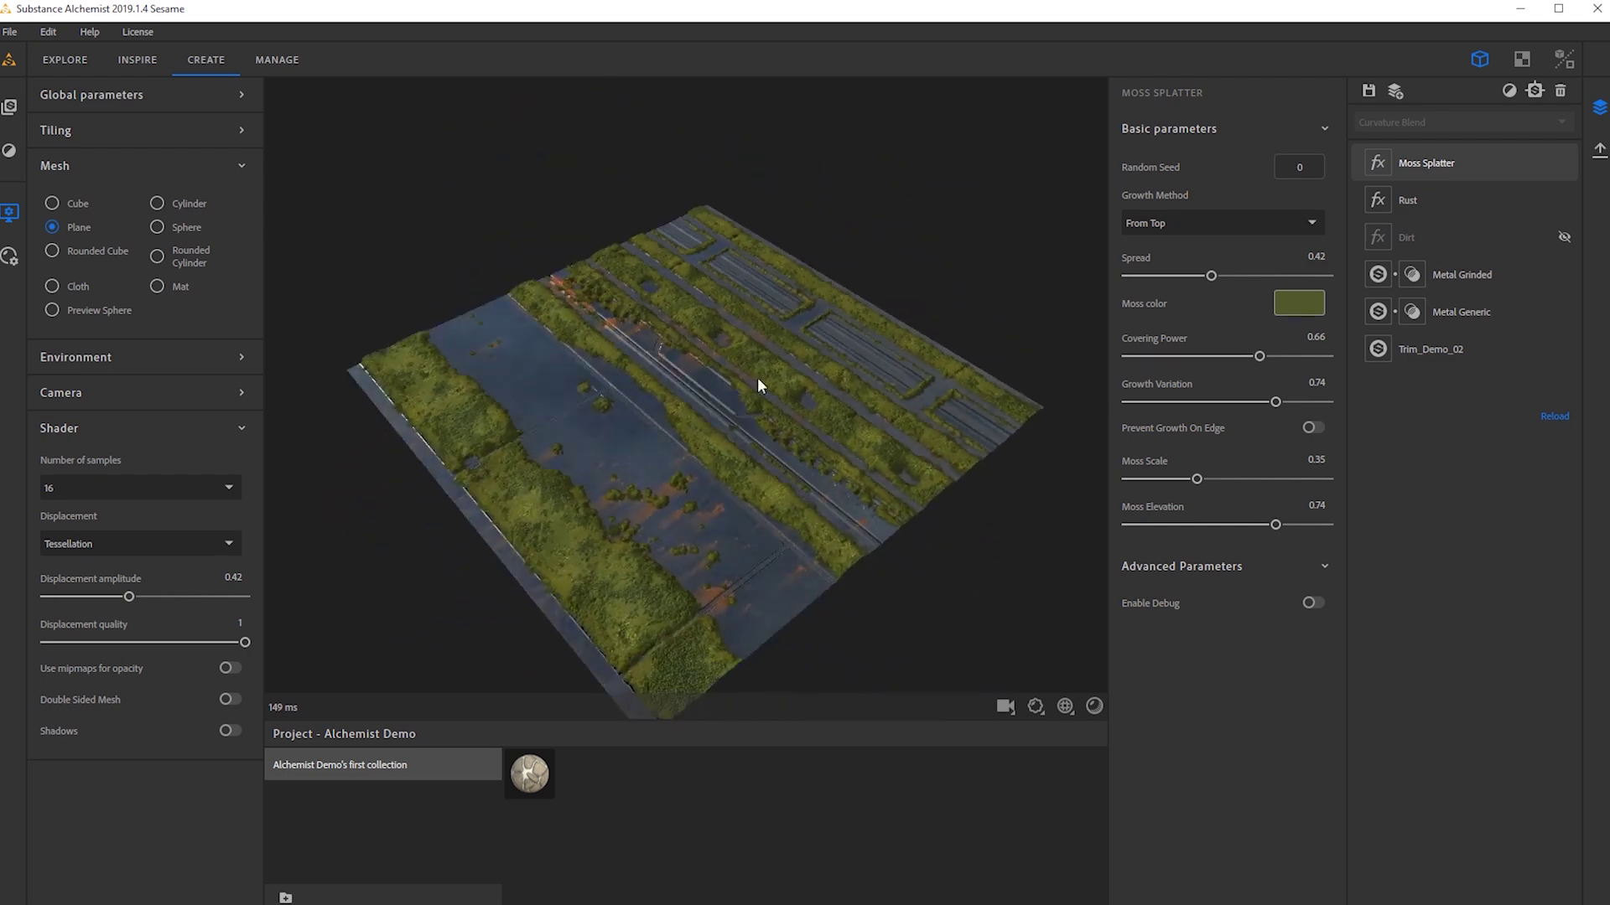
left_click(1181, 221)
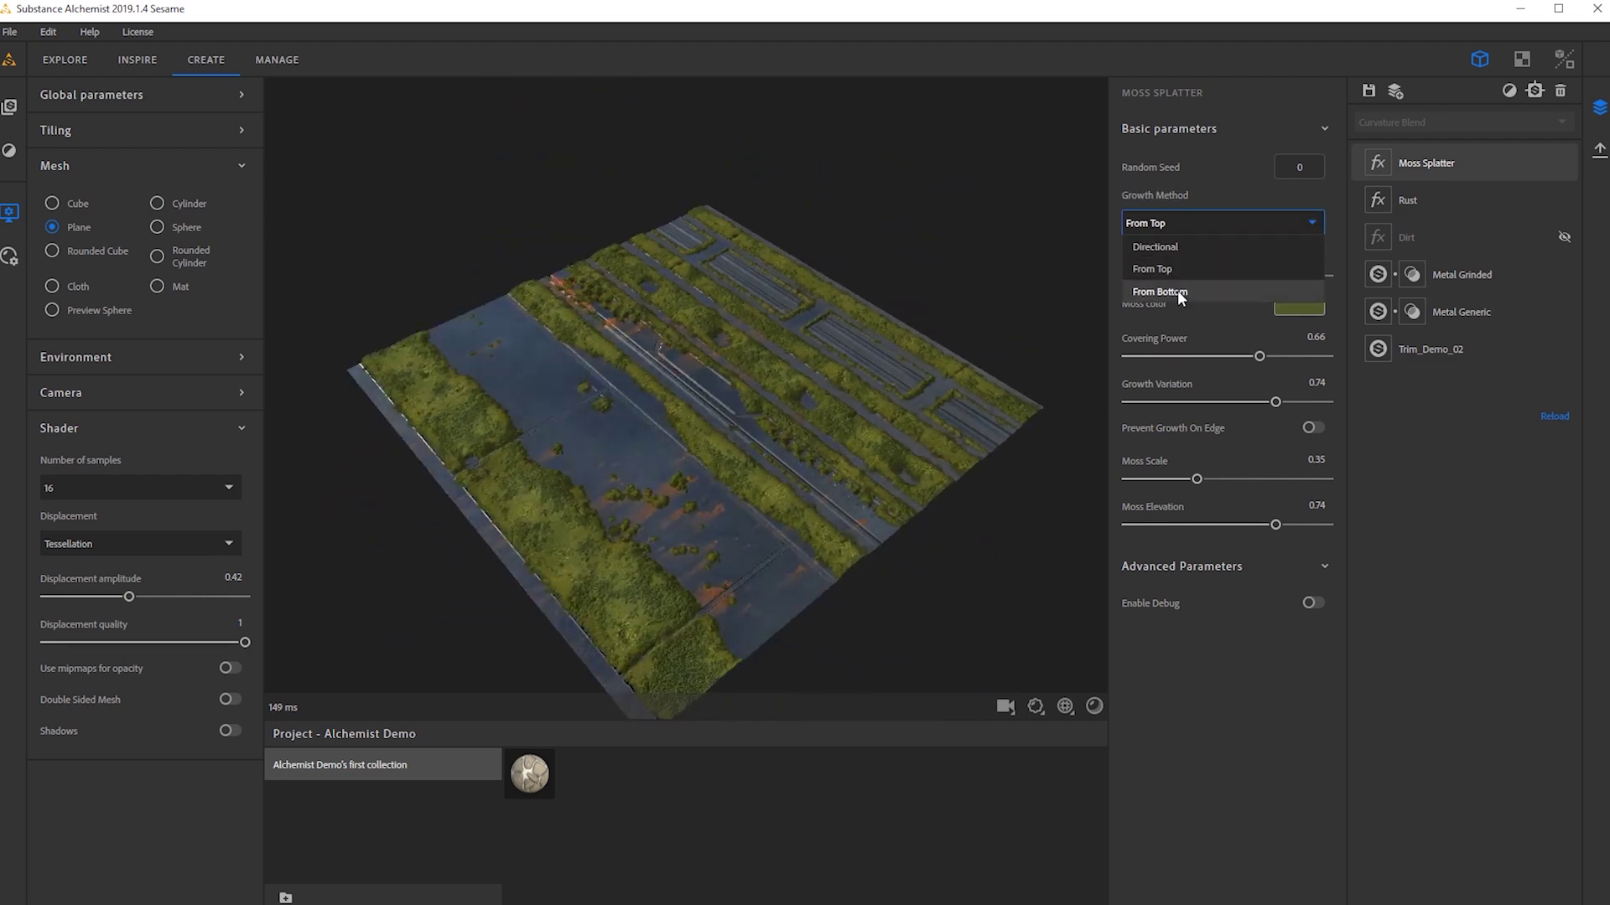
left_click(1182, 247)
left_click_drag(798, 440, 978, 561)
left_click(1249, 218)
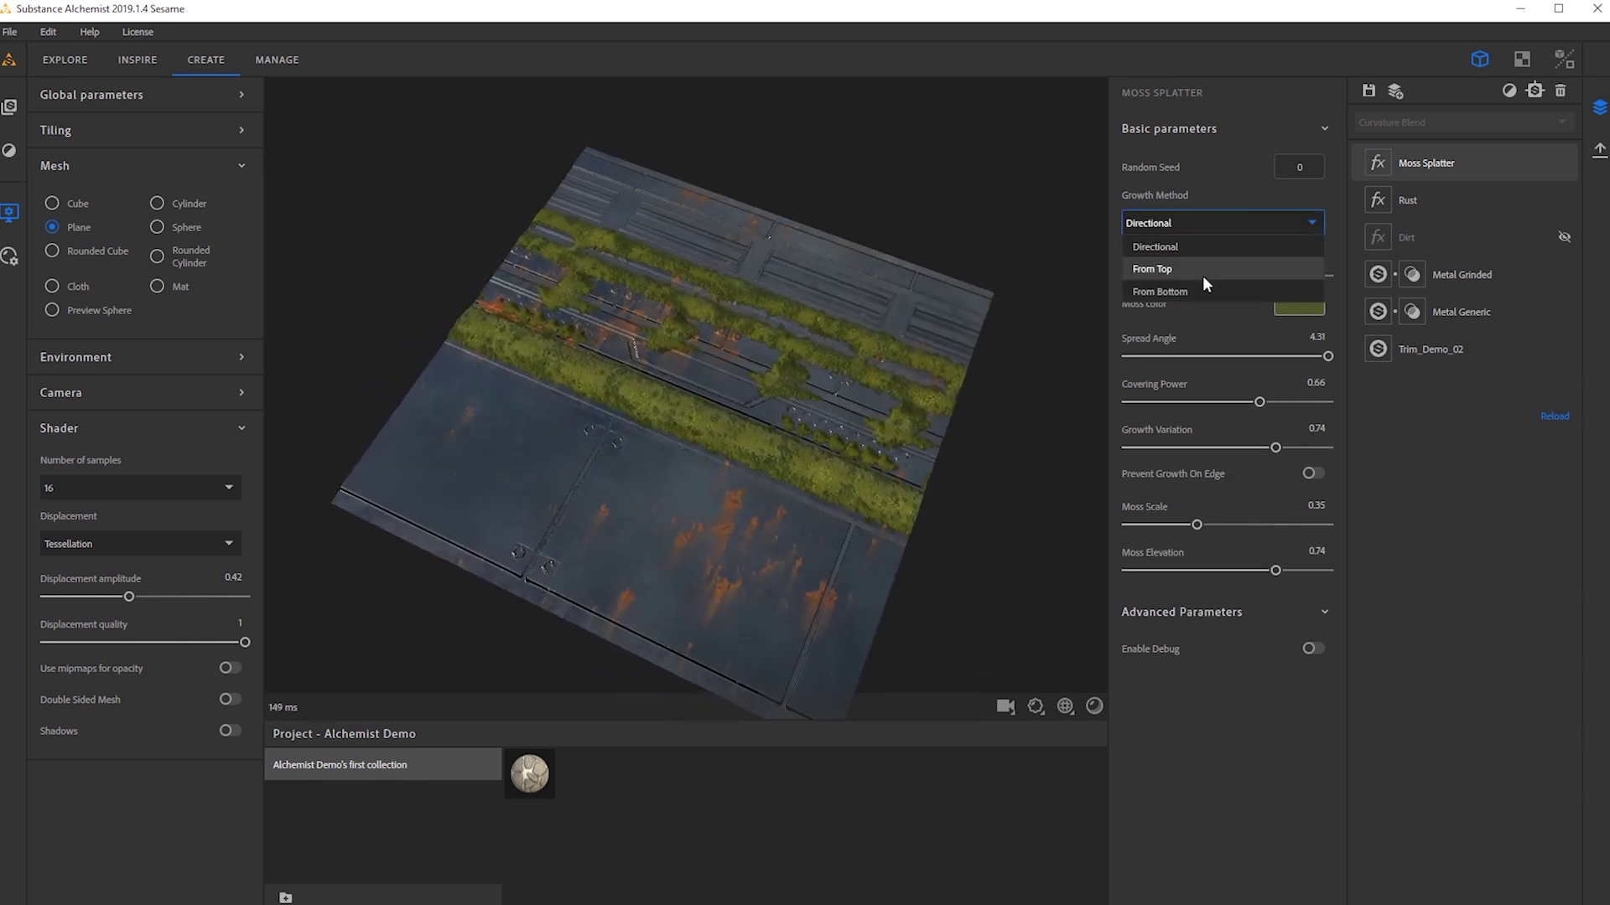
left_click(1185, 268)
left_click_drag(682, 486, 984, 546)
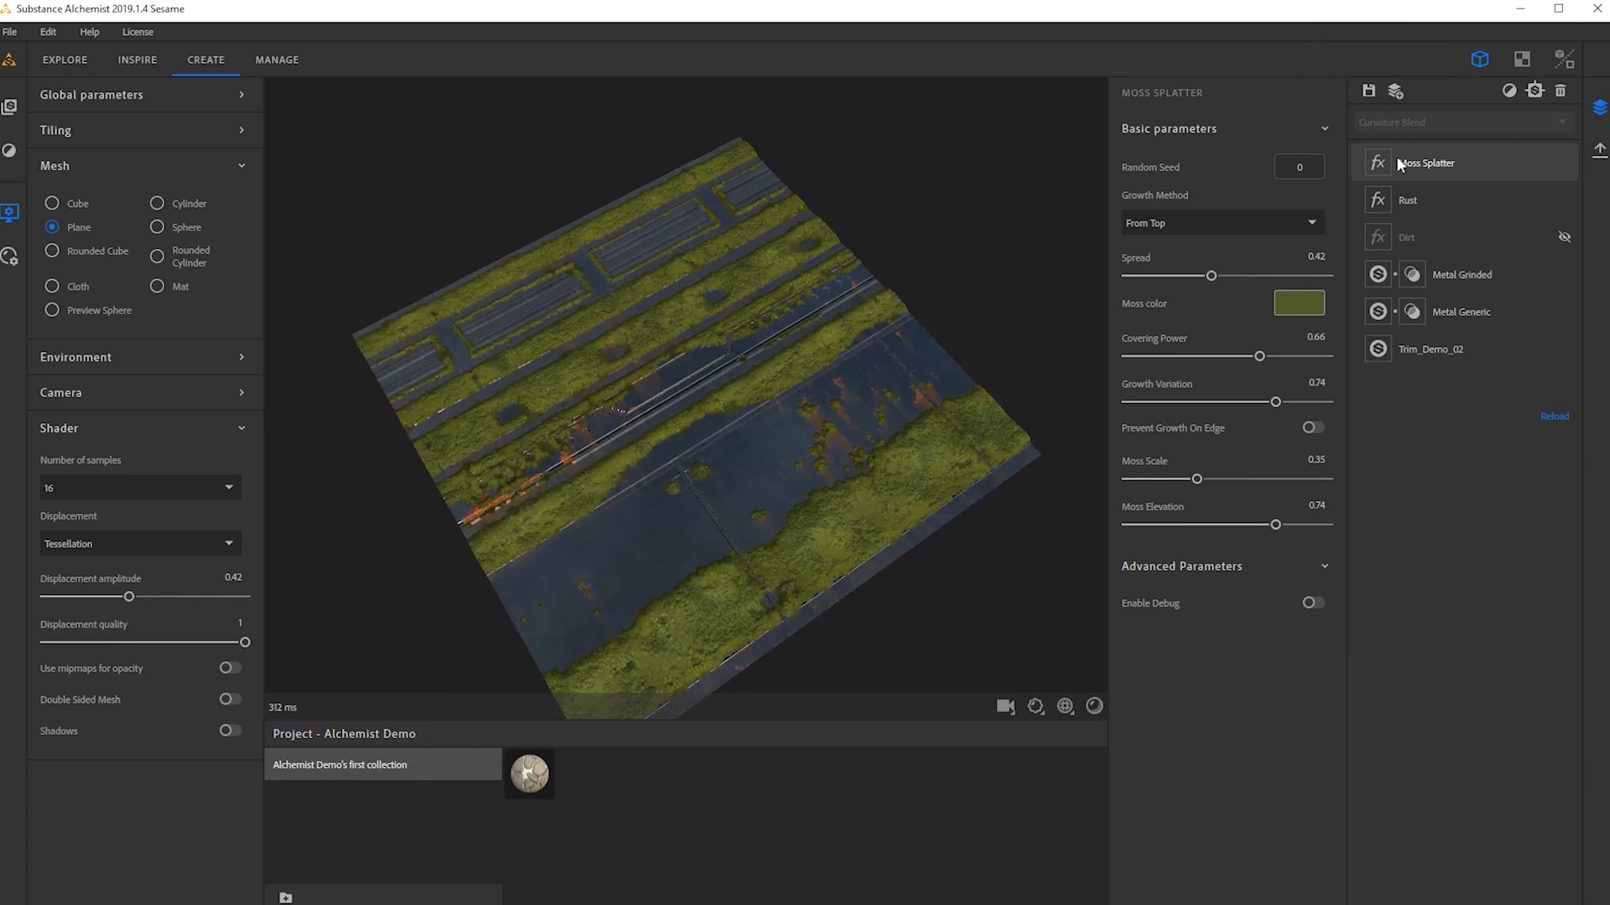
Save the mossy material as 'Scifi Trim' in Alchemist Demo's first collection.
left_click(1368, 90)
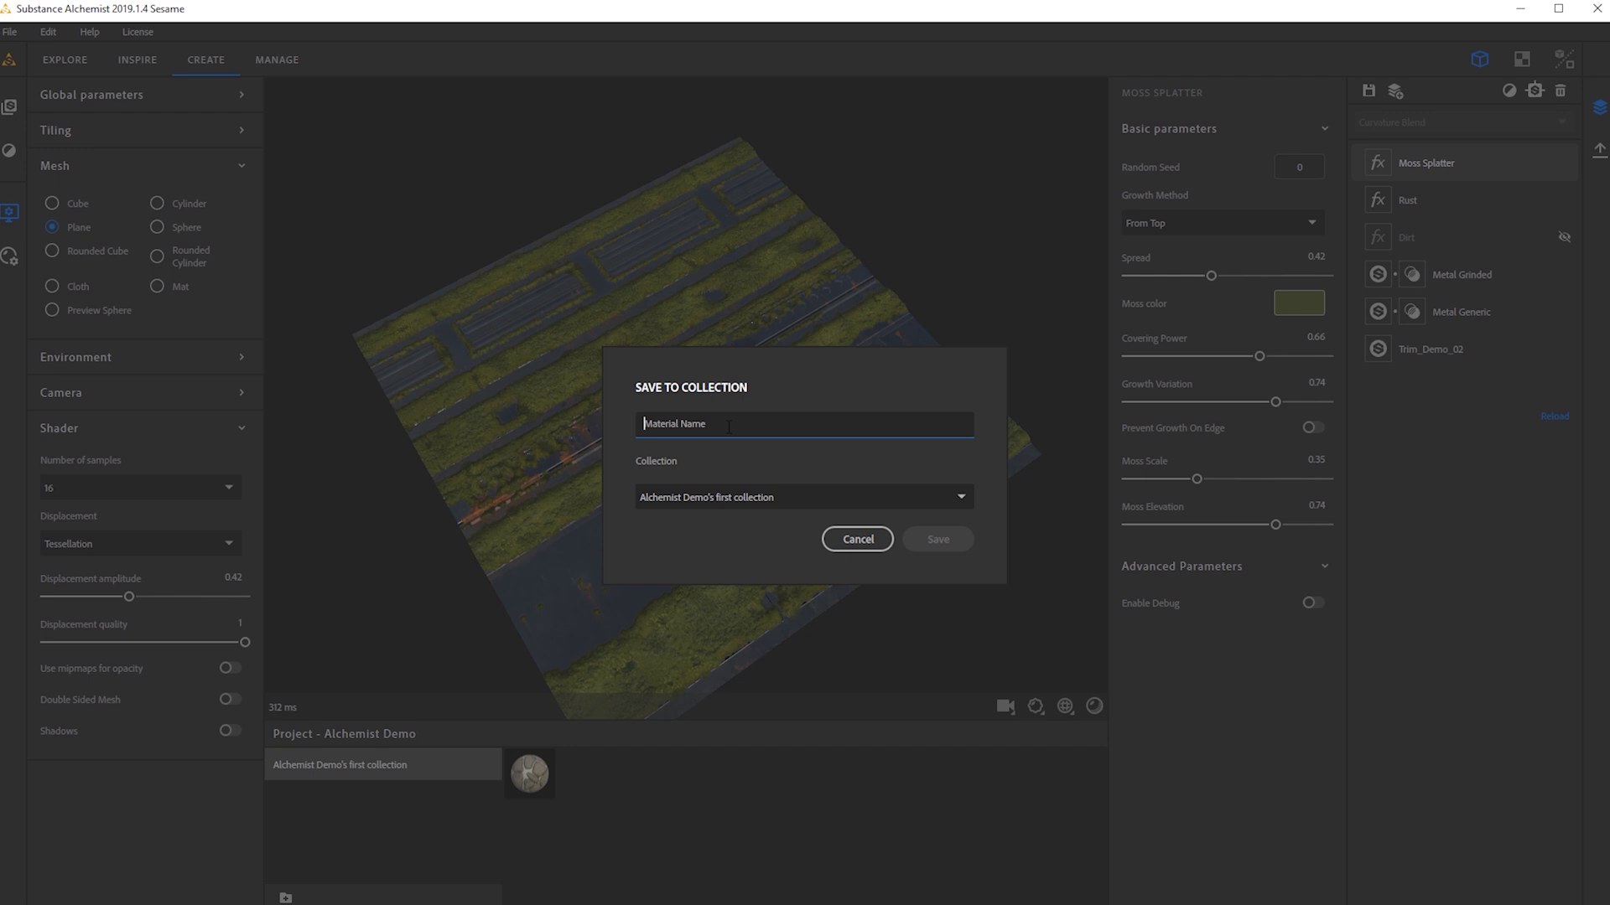
type("sc")
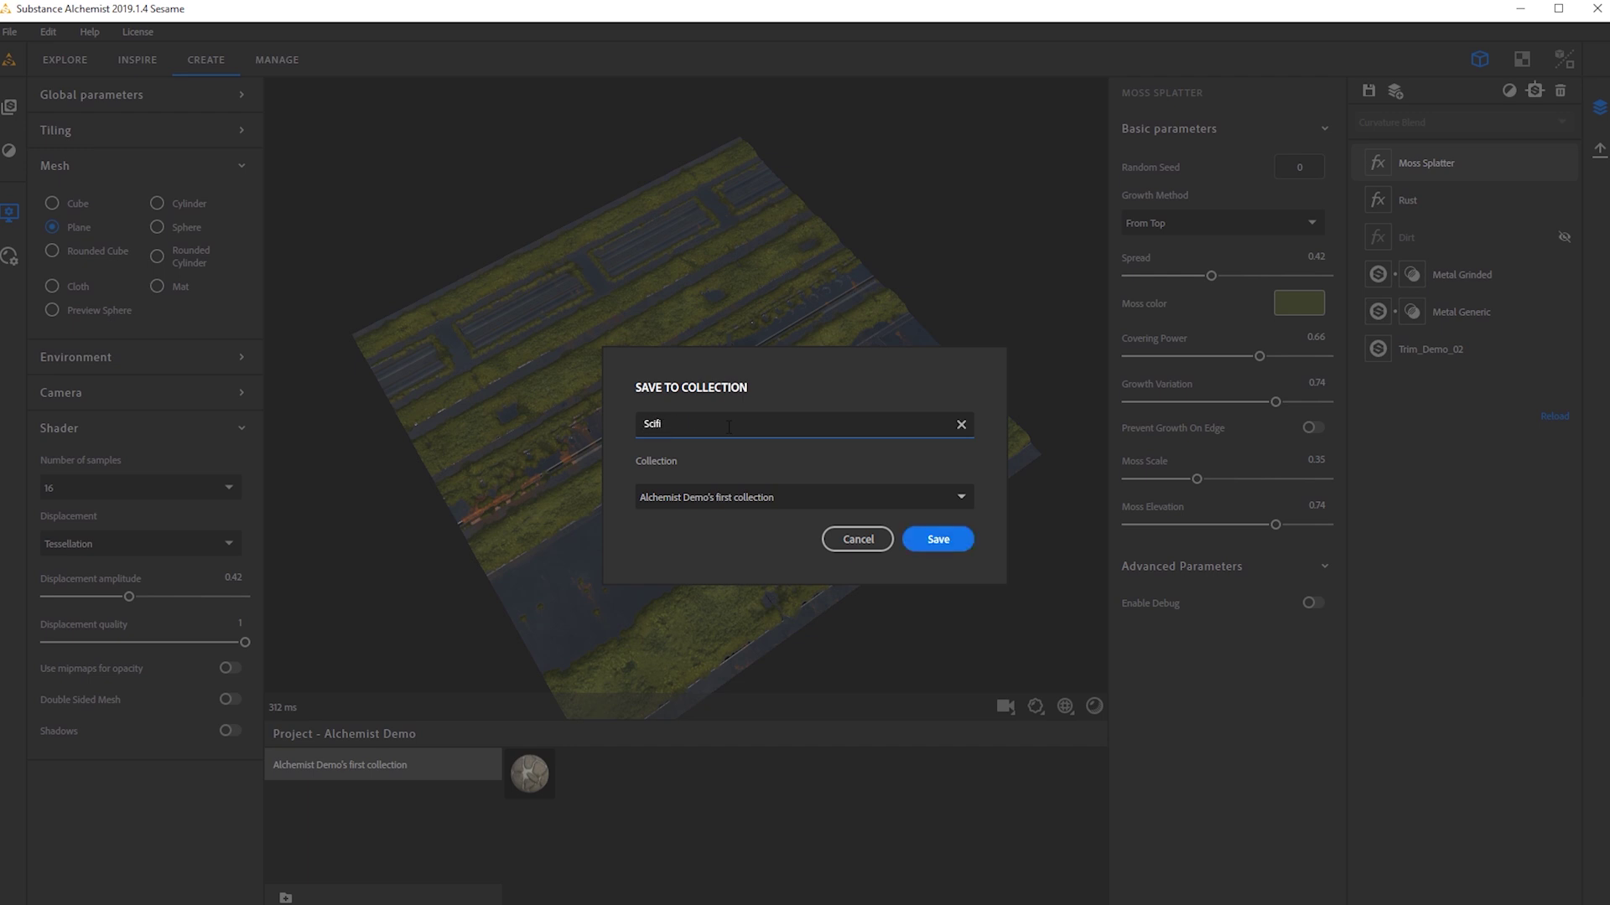
key("Return")
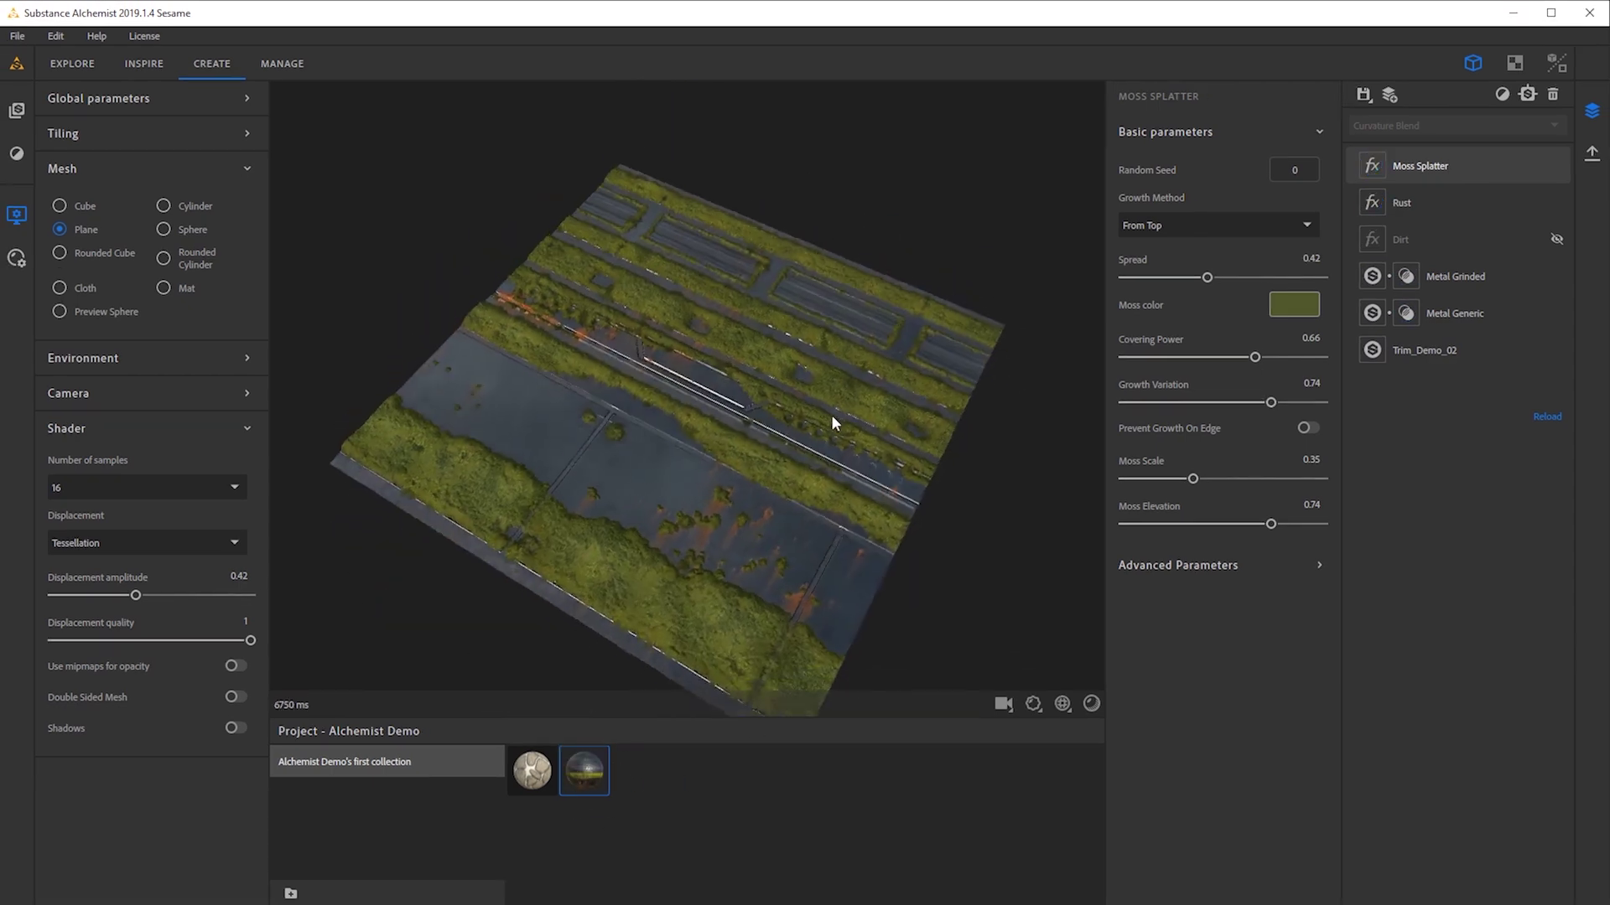
left_click_drag(831, 418, 826, 396)
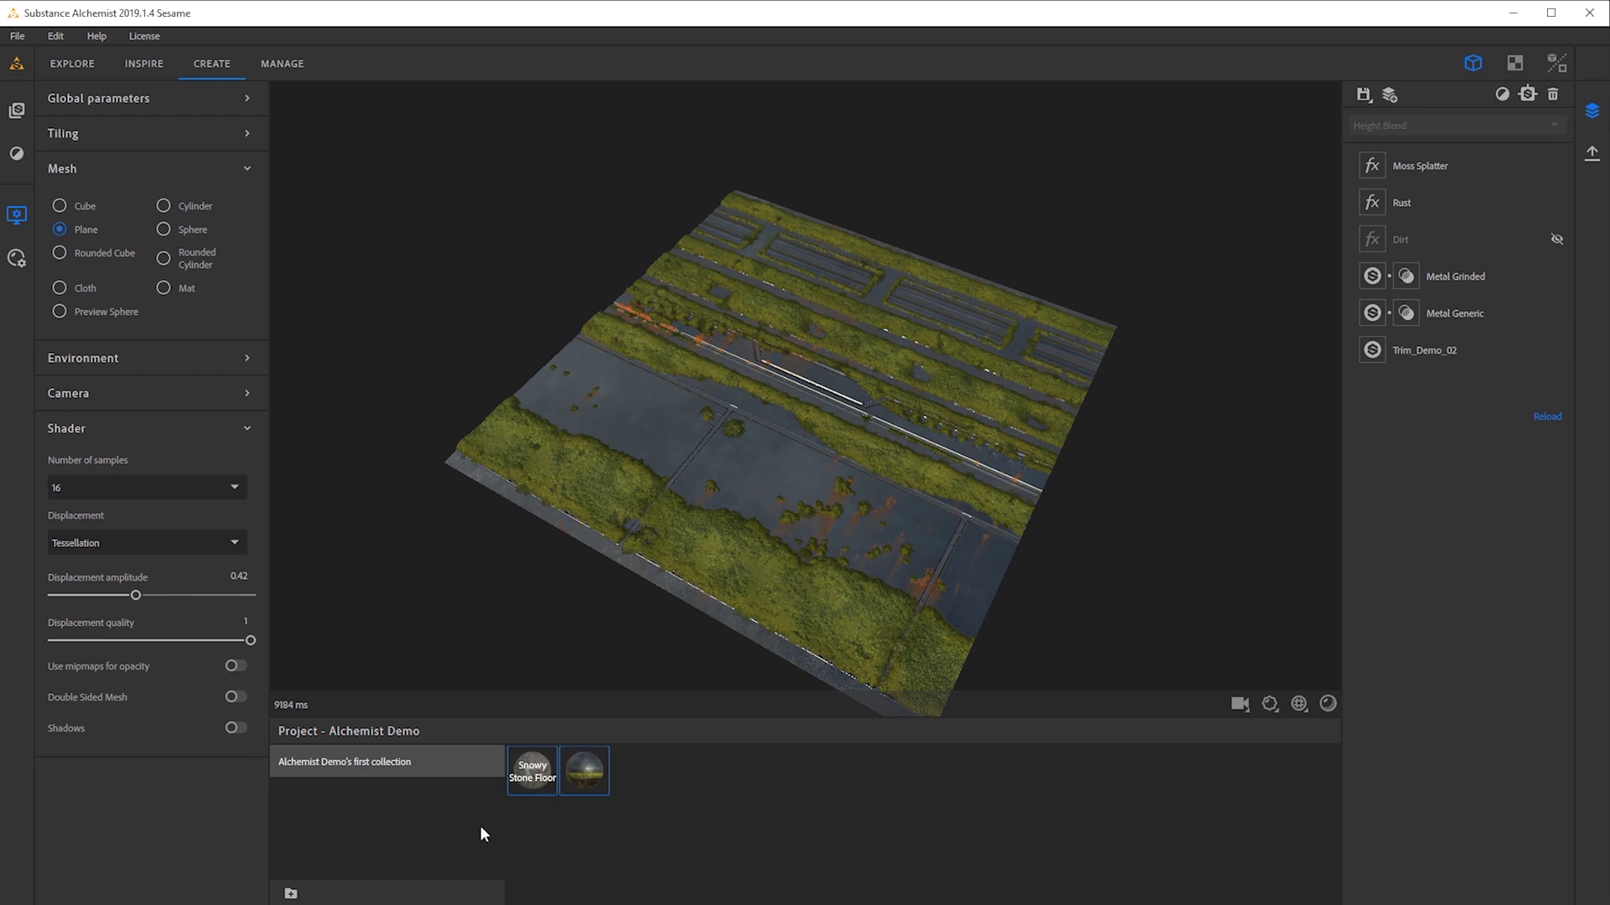
Load Snowy Stone Floor from the collection bar and orbit to view its front.
left_click(532, 772)
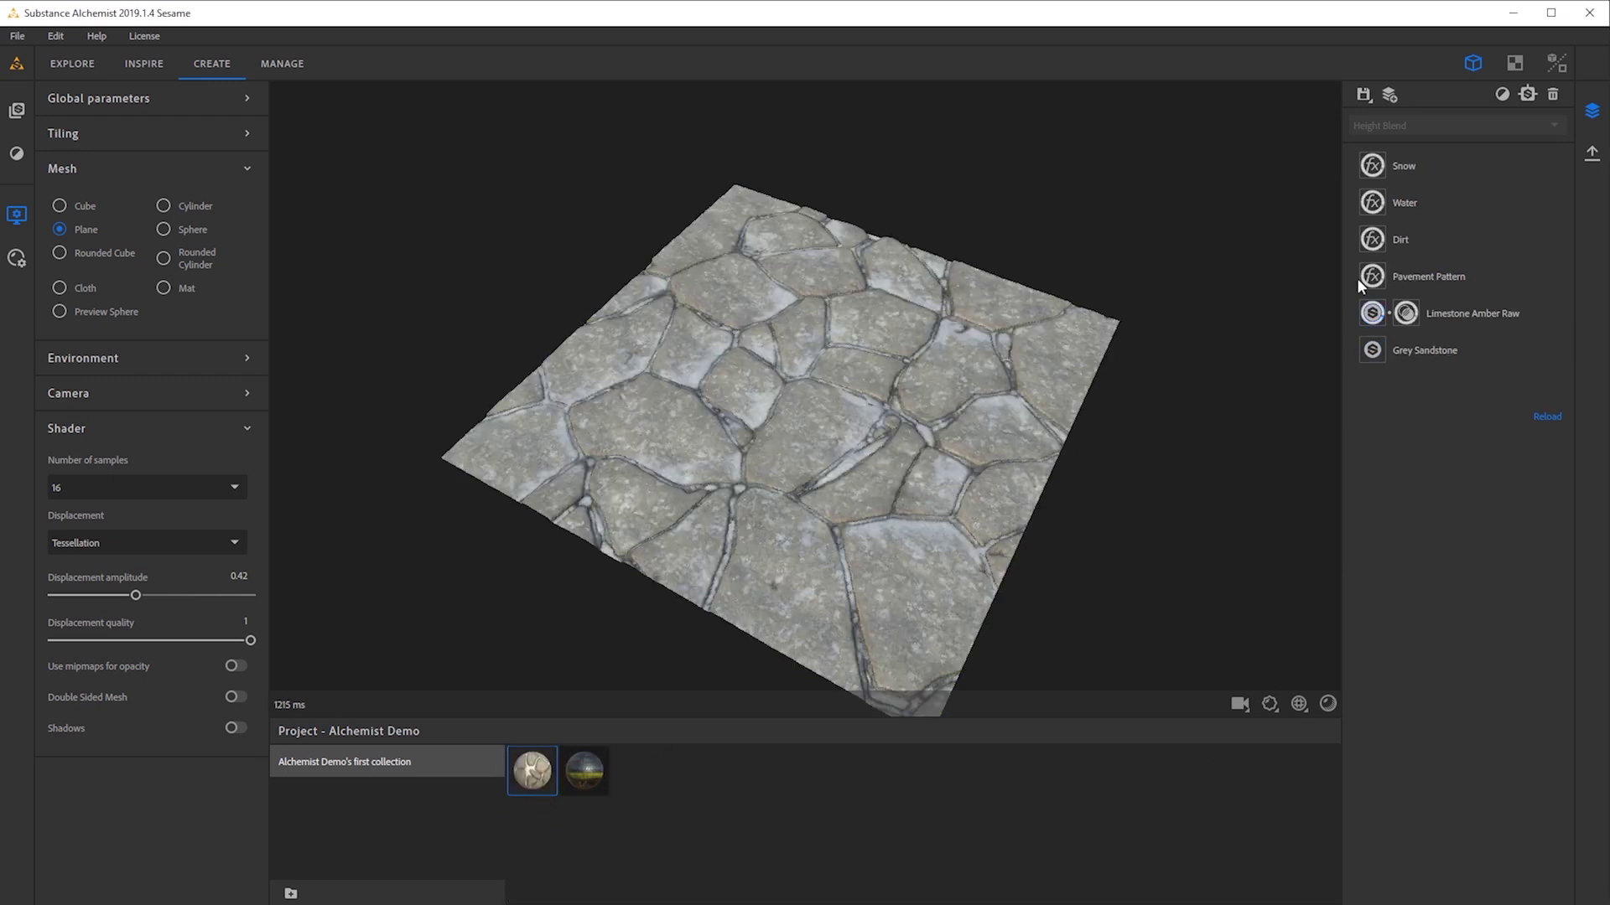
left_click_drag(720, 453, 812, 449)
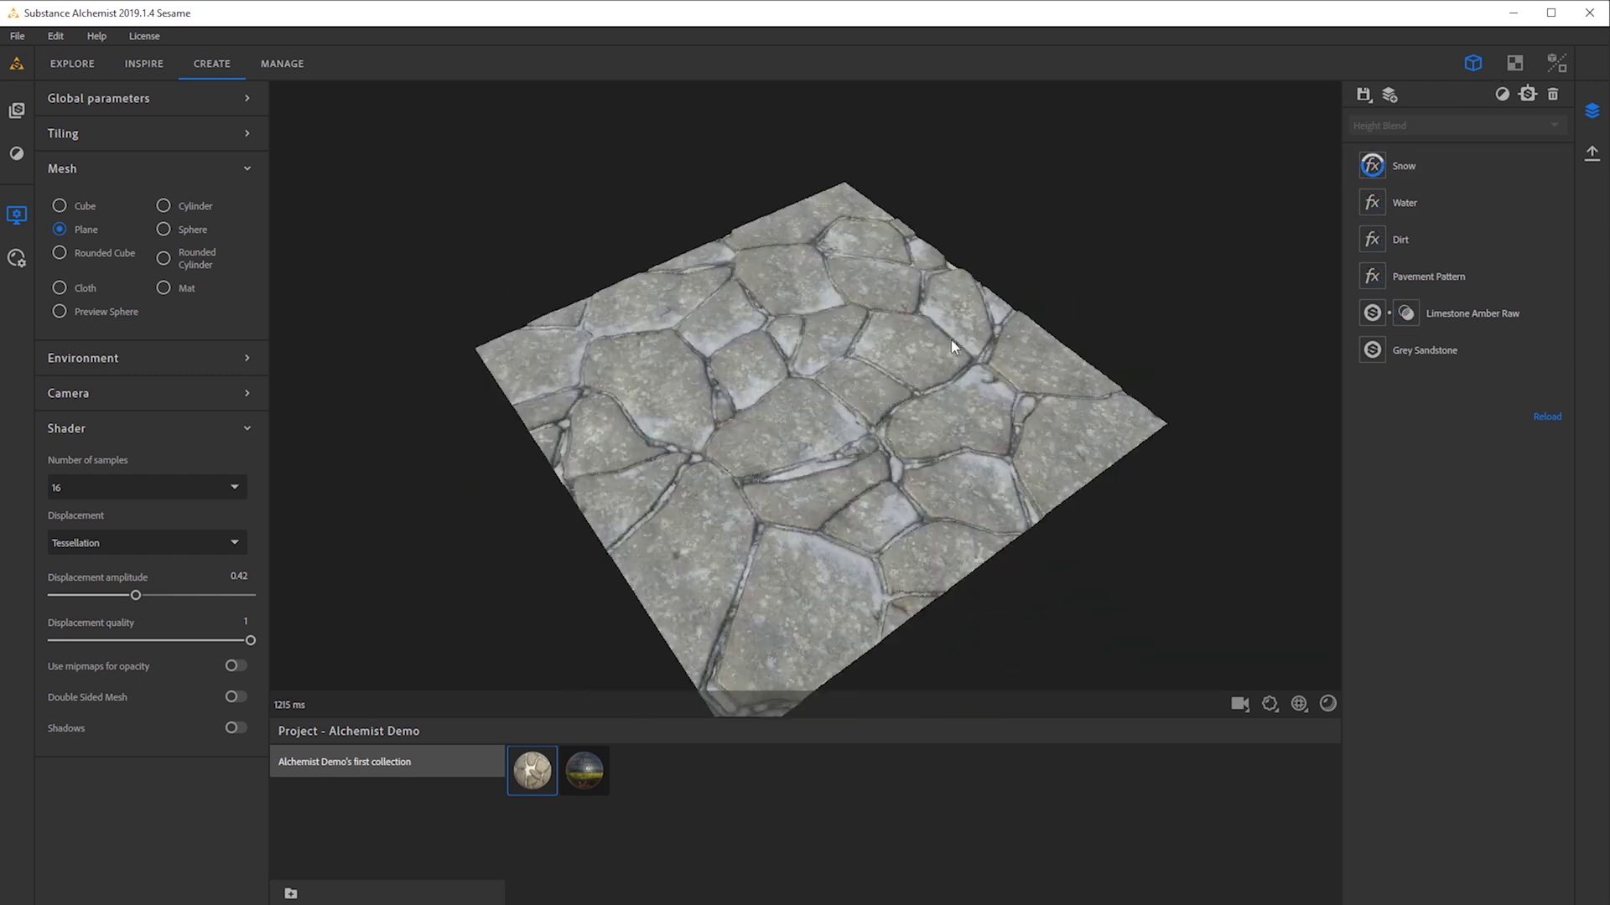
left_click_drag(787, 519, 680, 431)
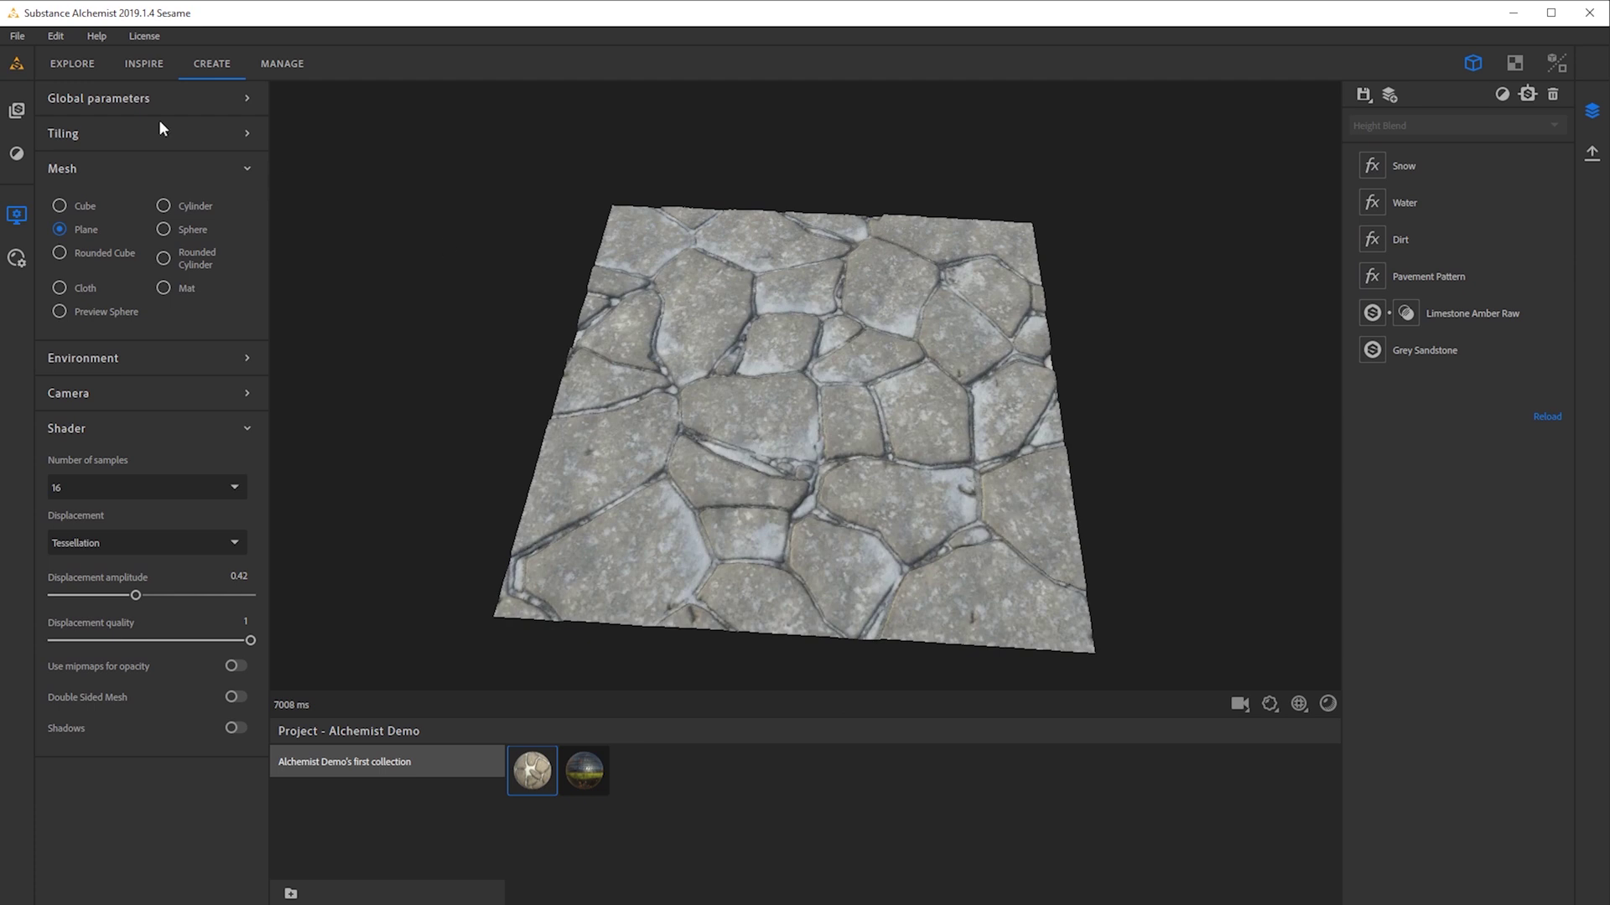
left_click_drag(822, 378, 951, 443)
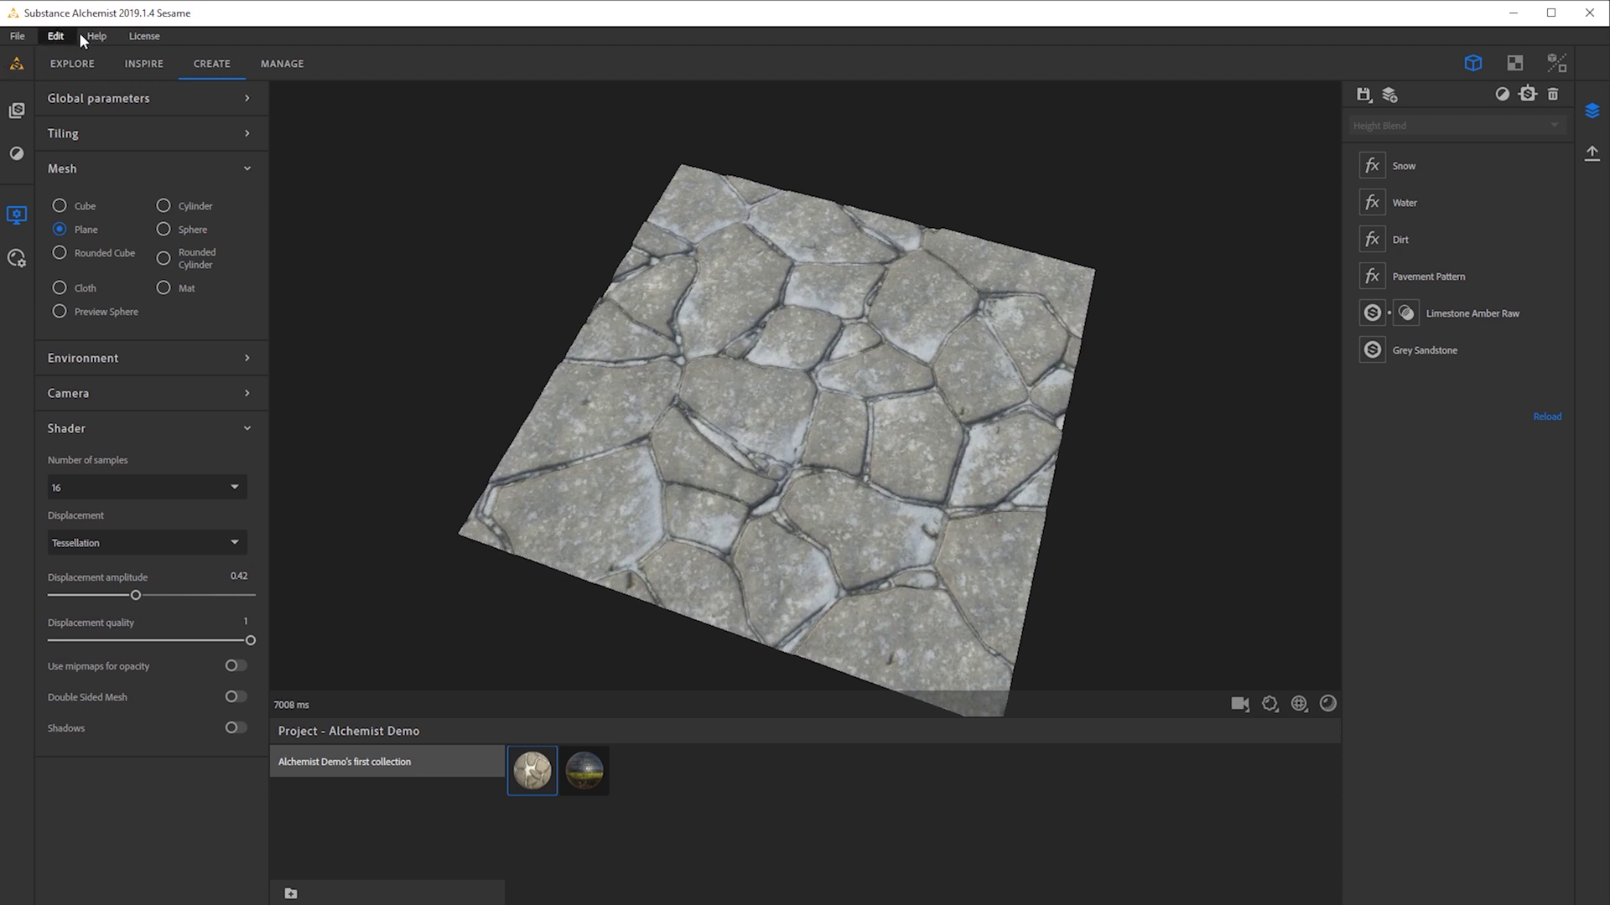
Inspect the stone floor from flat, top-down and grazing angles, plus the cube preview.
left_click_drag(645, 437, 858, 431)
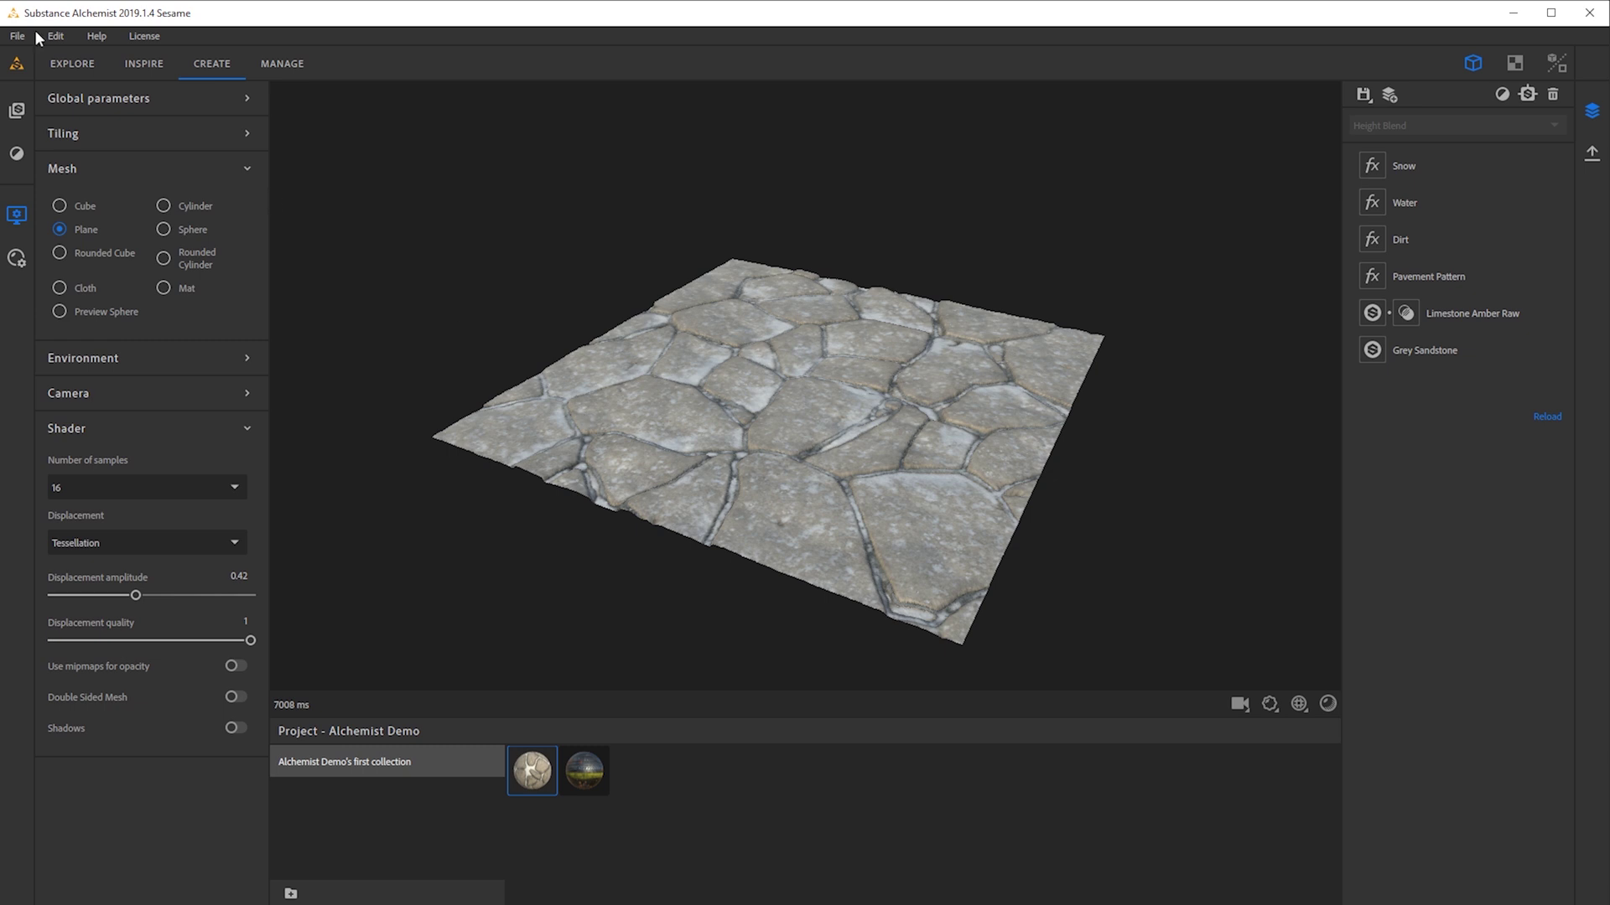
left_click_drag(788, 463, 862, 506)
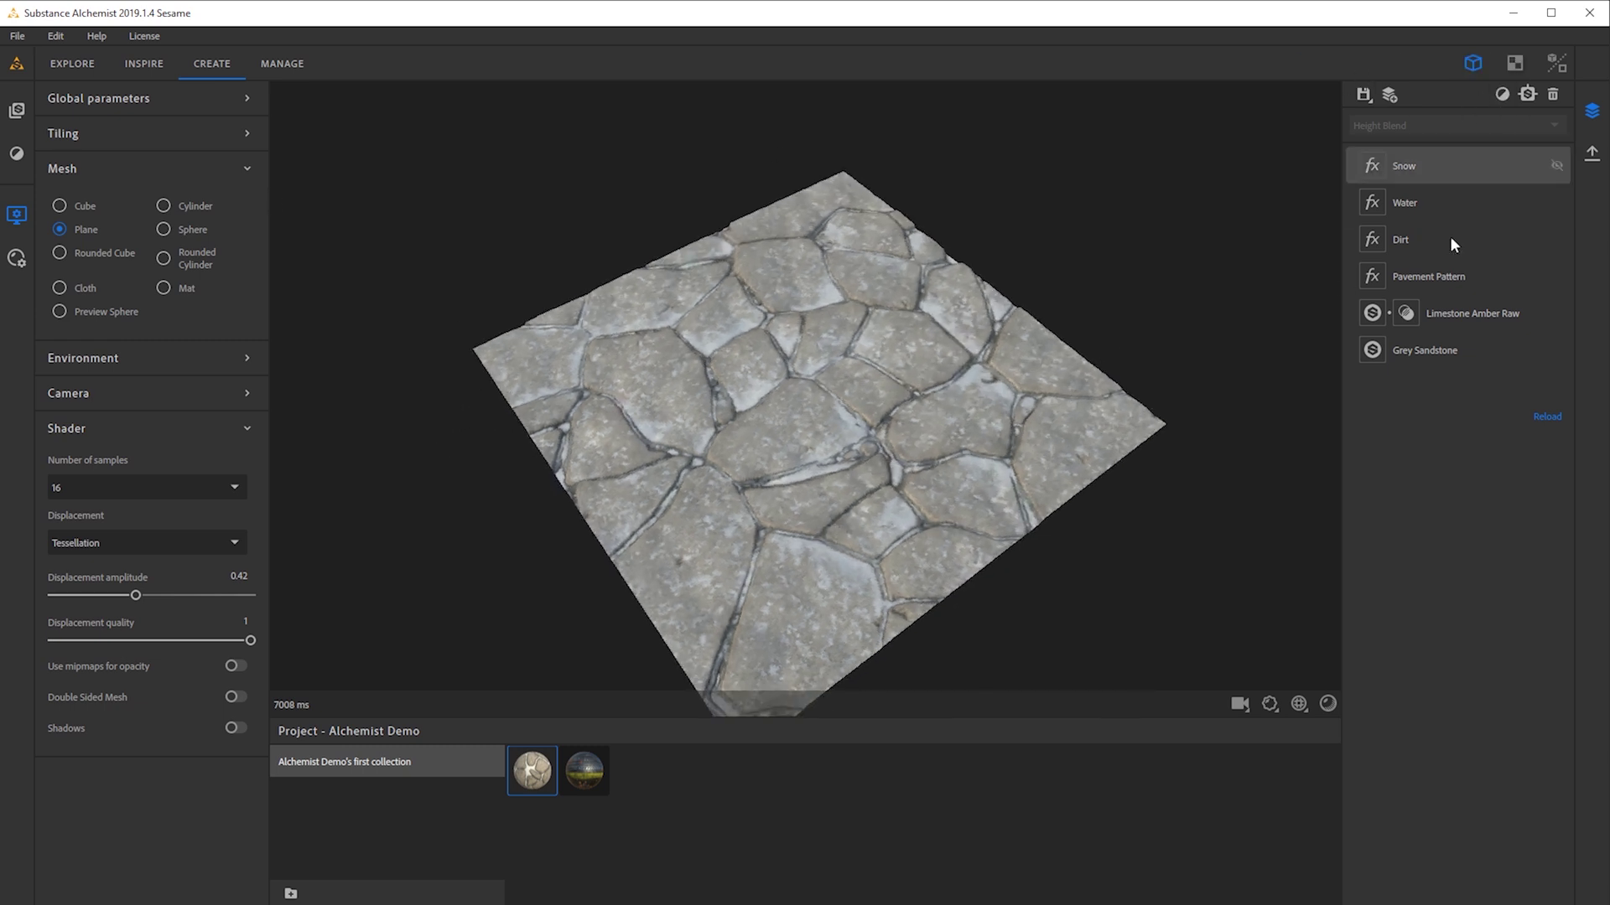
left_click_drag(642, 475, 839, 511)
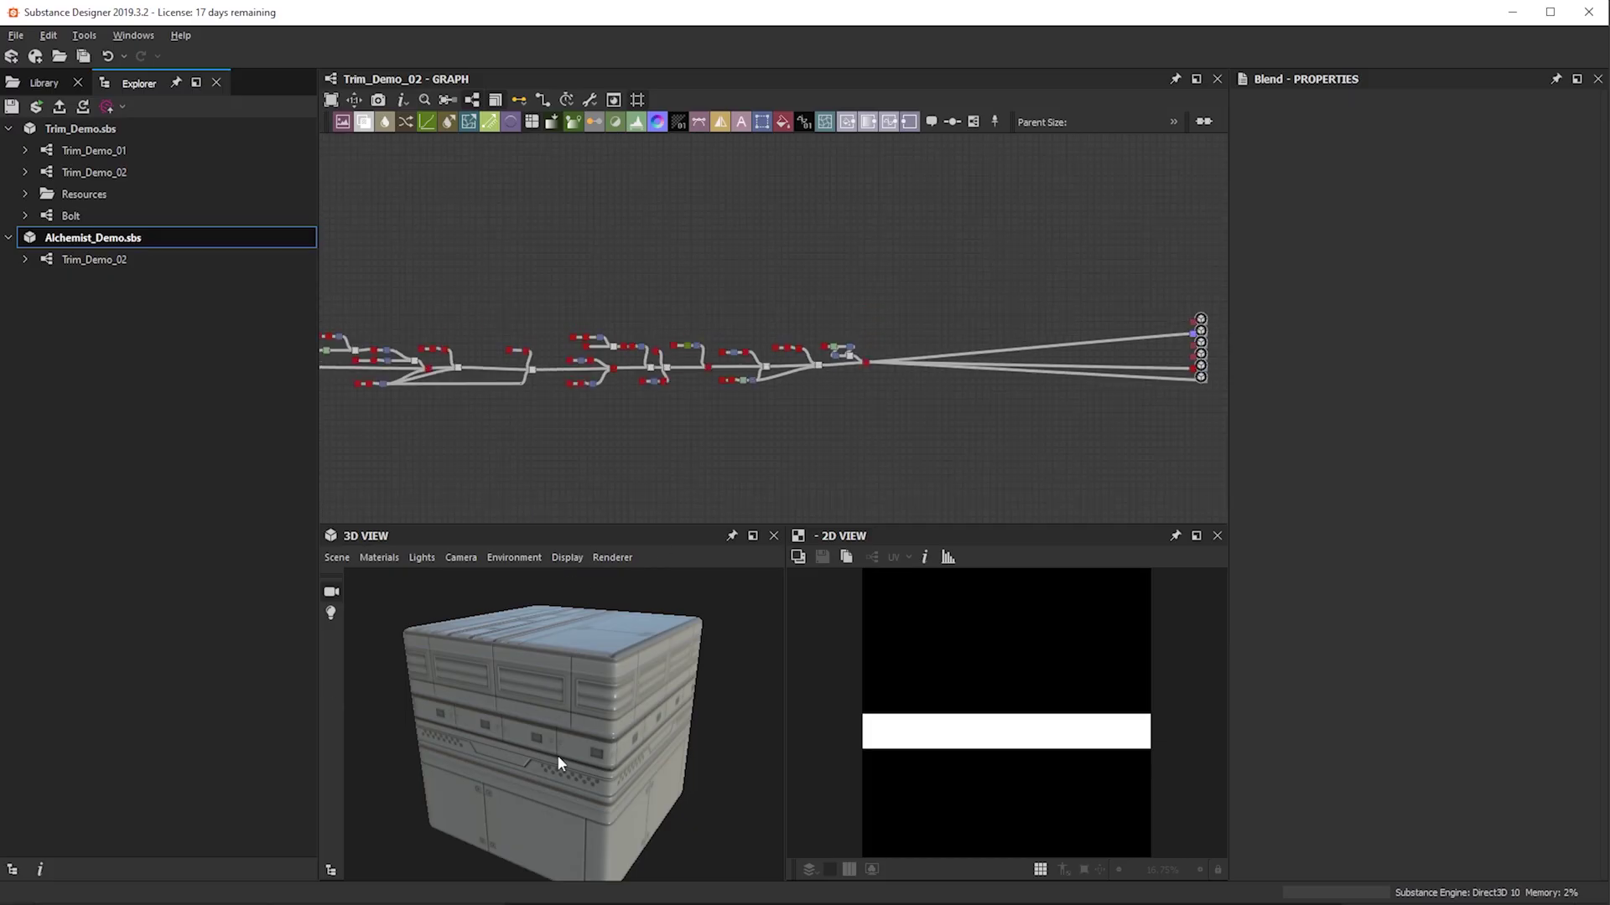
left_click_drag(556, 755, 612, 697)
scroll(590, 414, "up", 2)
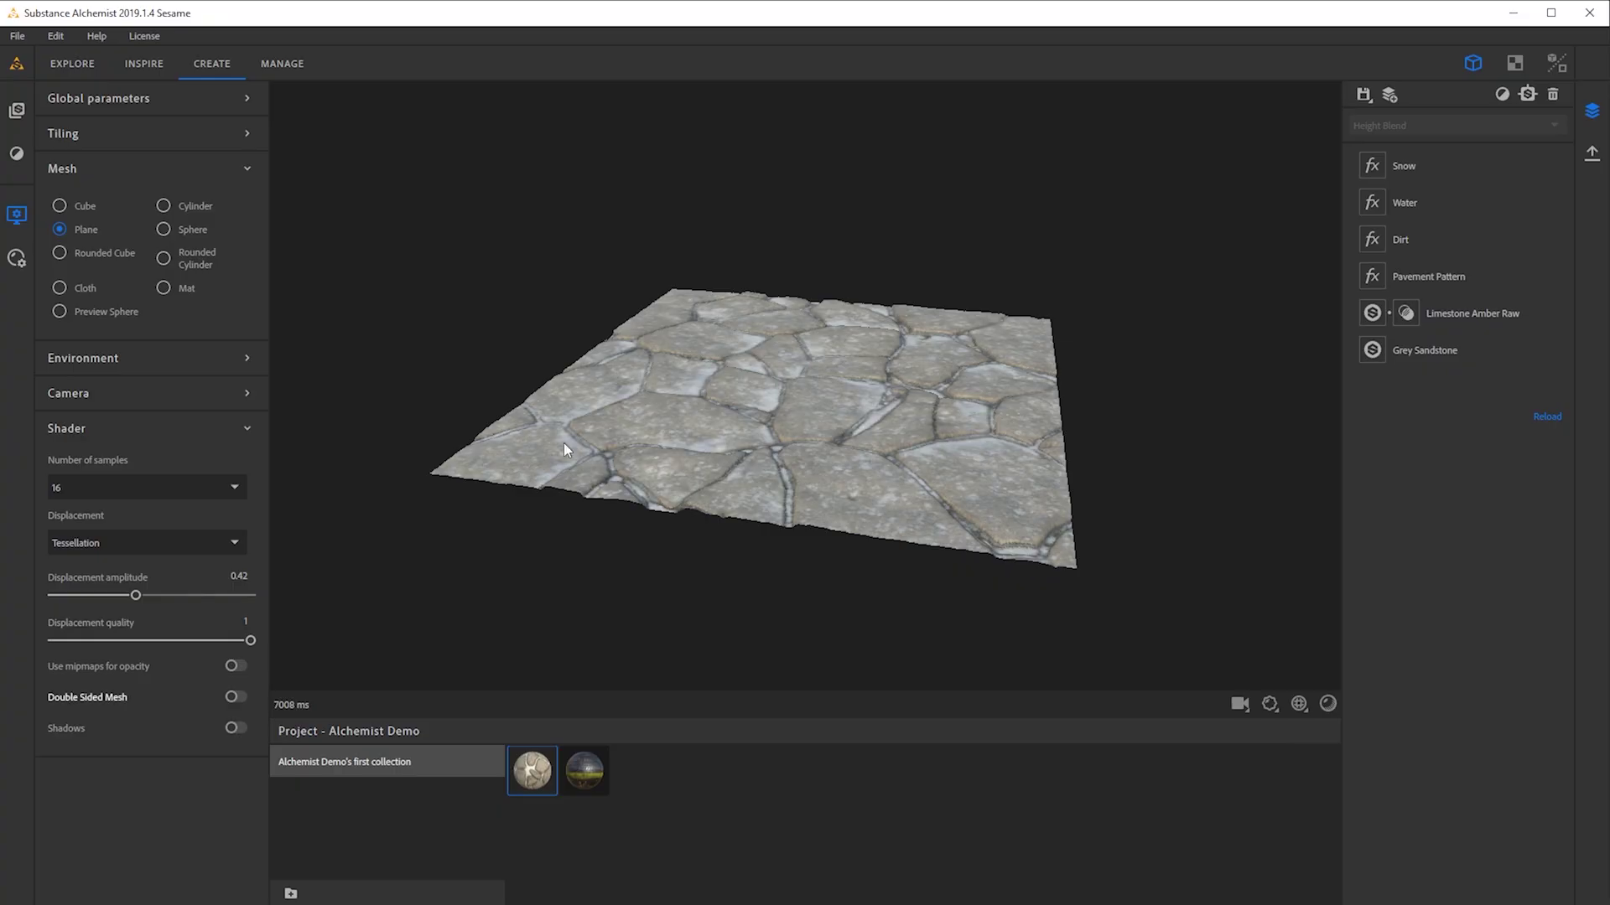
left_click_drag(737, 419, 961, 480)
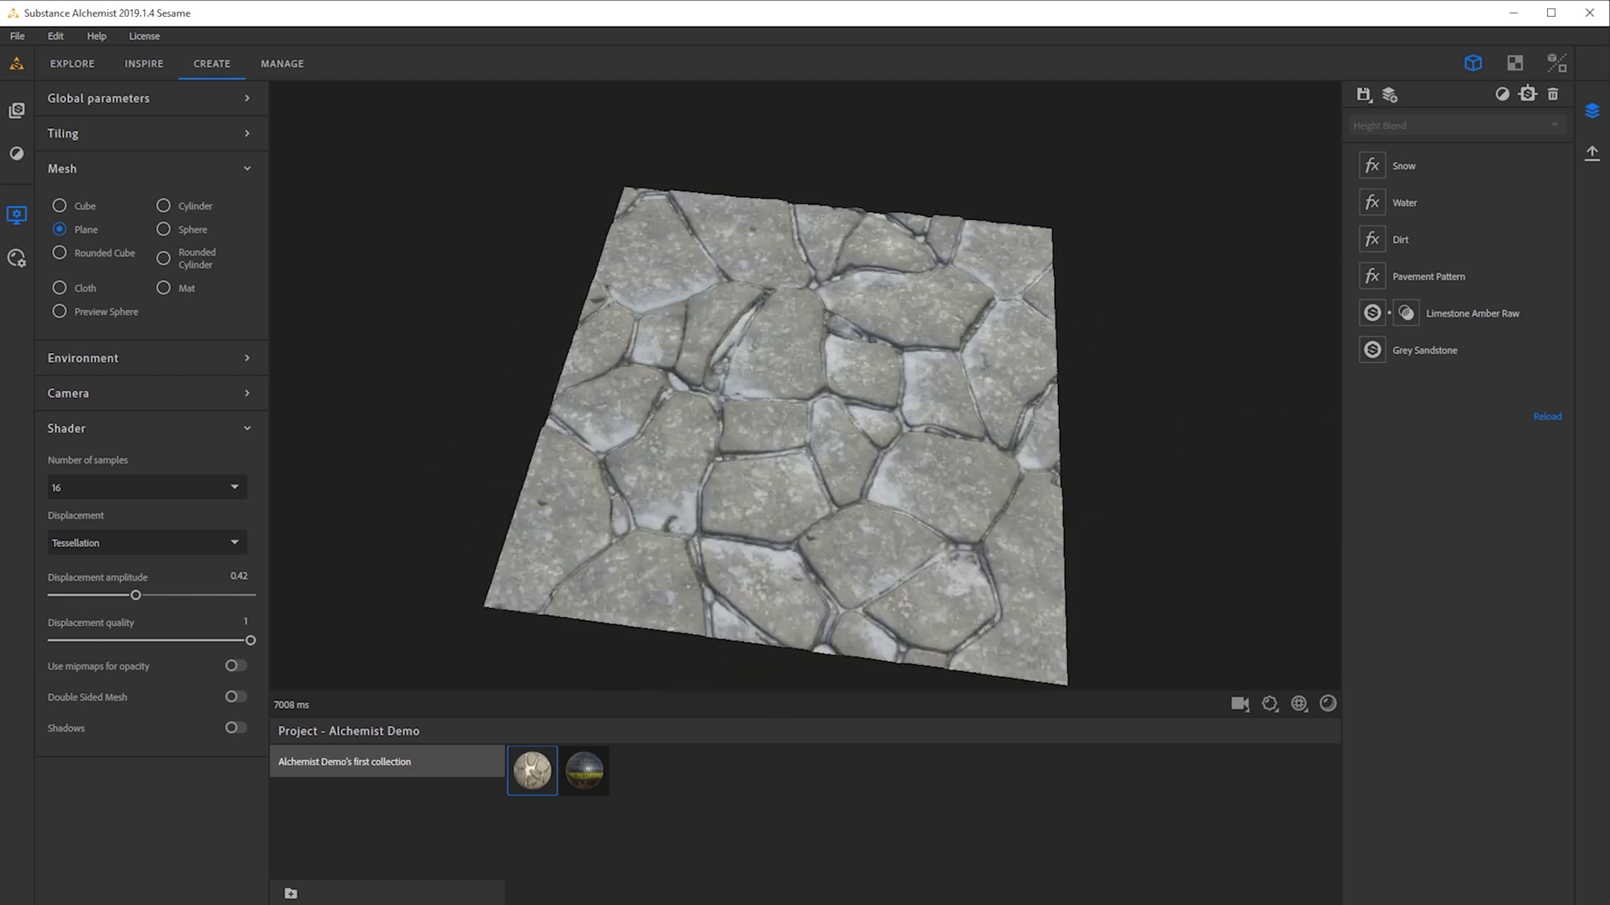